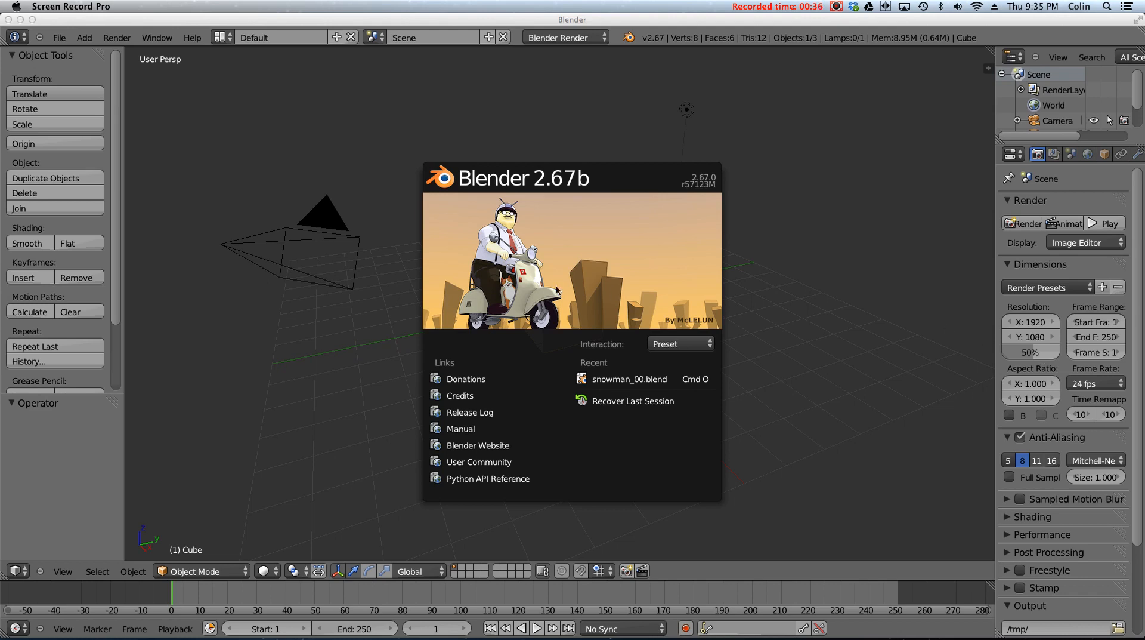
- Dismiss the startup splash screen to reach the default cube
left_click(648, 232)
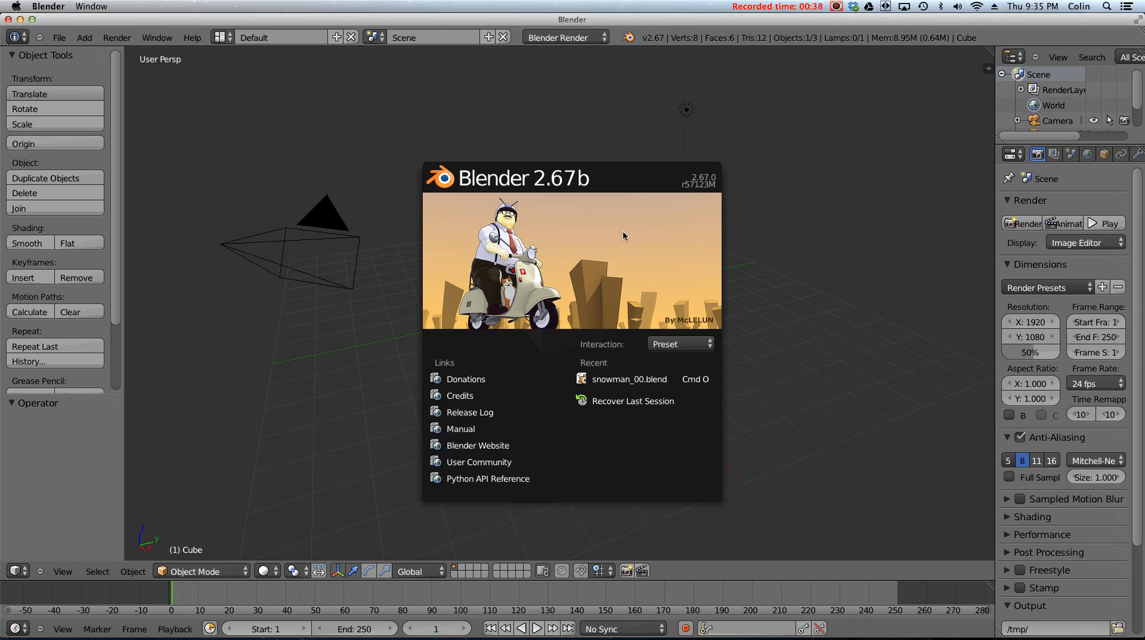
left_click(624, 235)
middle_click_drag(498, 330, 476, 325)
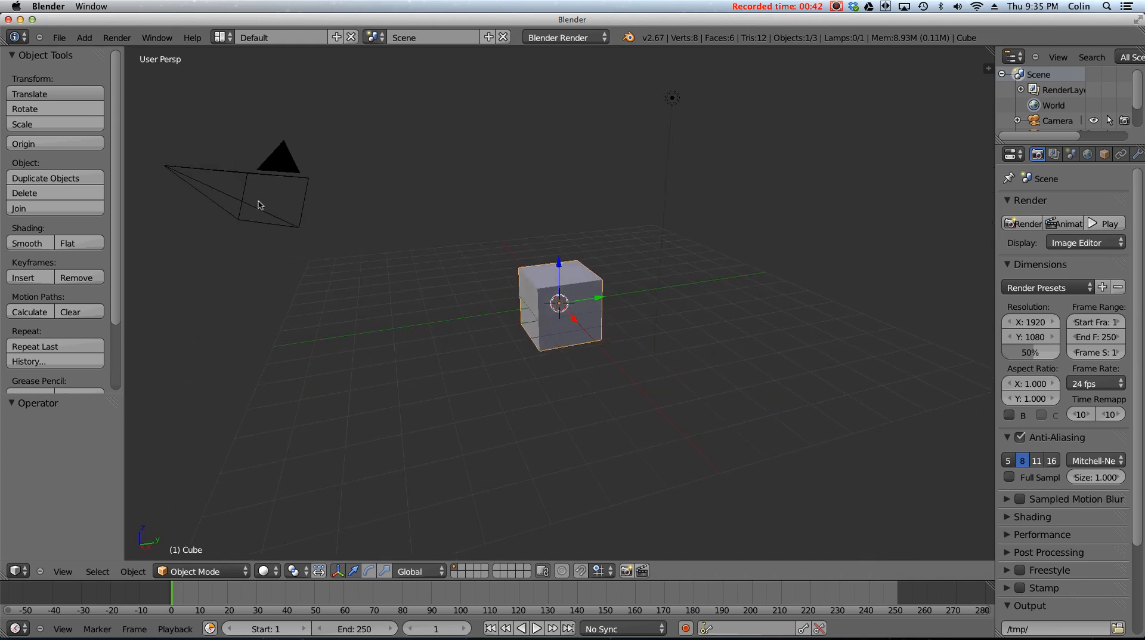
scroll(605, 312, "up", 5)
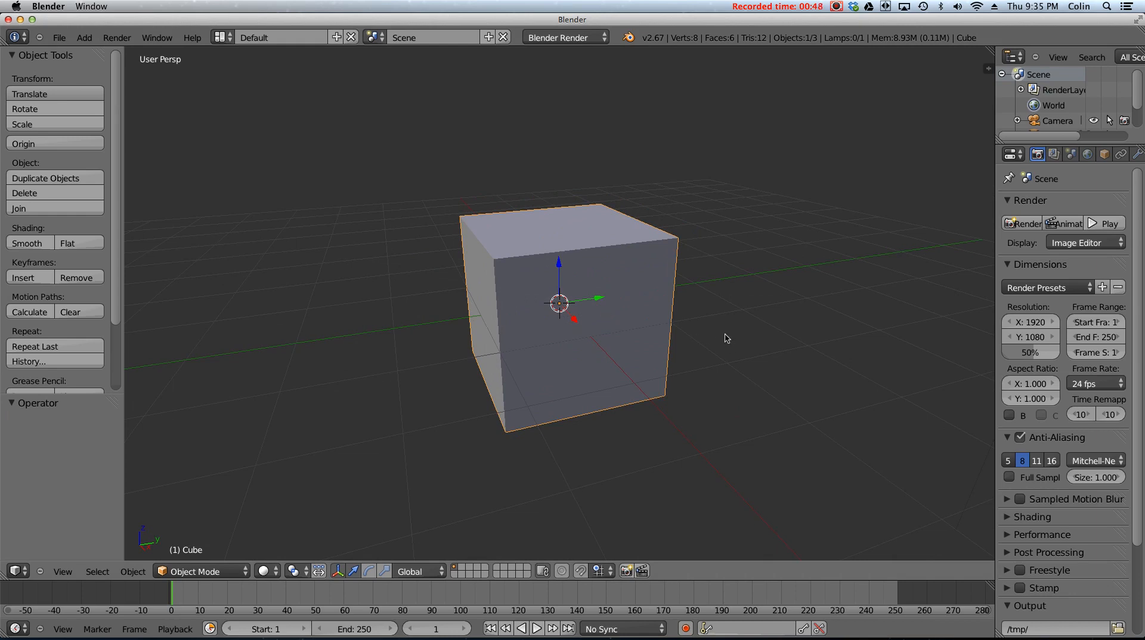
- Start the Screencast Keys display in the 3D view
key("n")
scroll(872, 392, "down", 10)
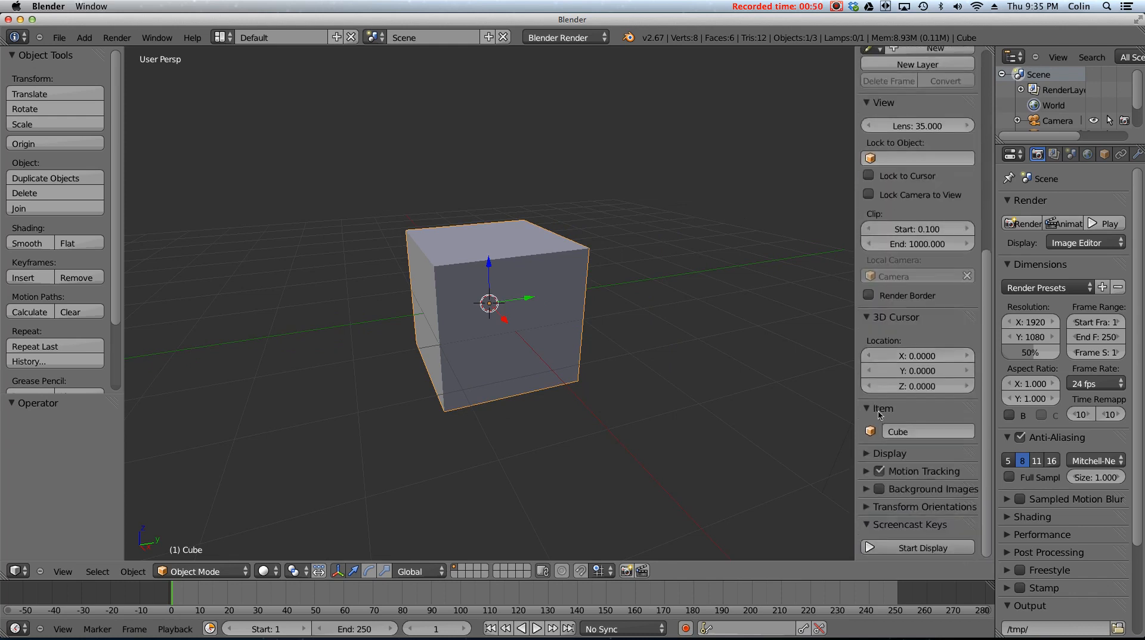
left_click(907, 547)
scroll(899, 436, "down", 7)
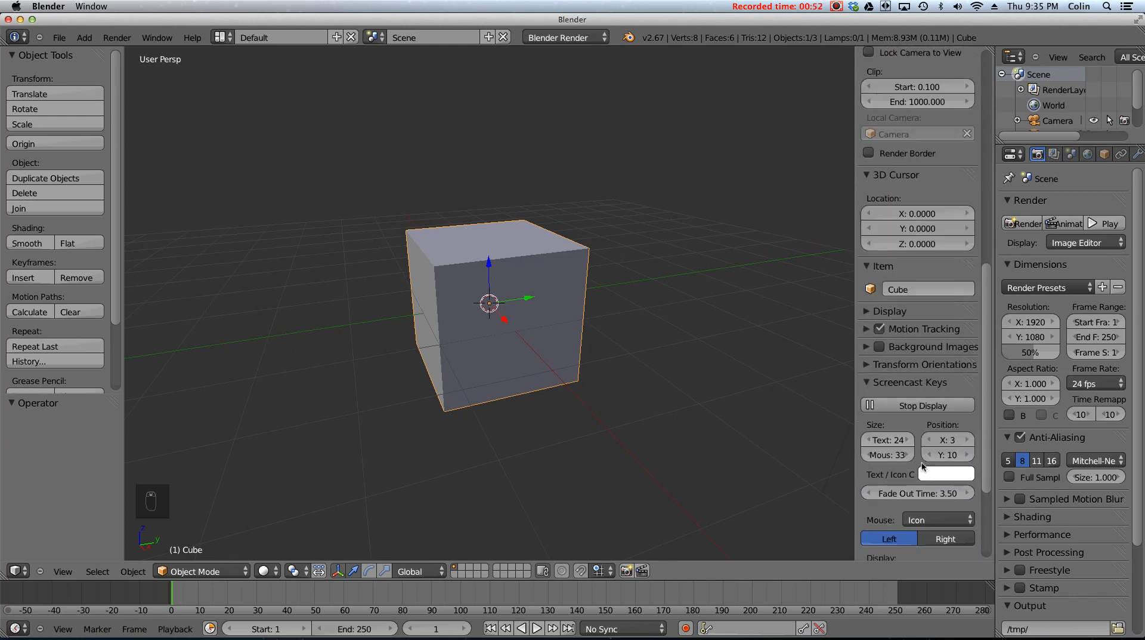
- Set the Screencast Keys text size to 80 and mouse size to 56, and hide the 3D view's properties sidebar
left_click(898, 370)
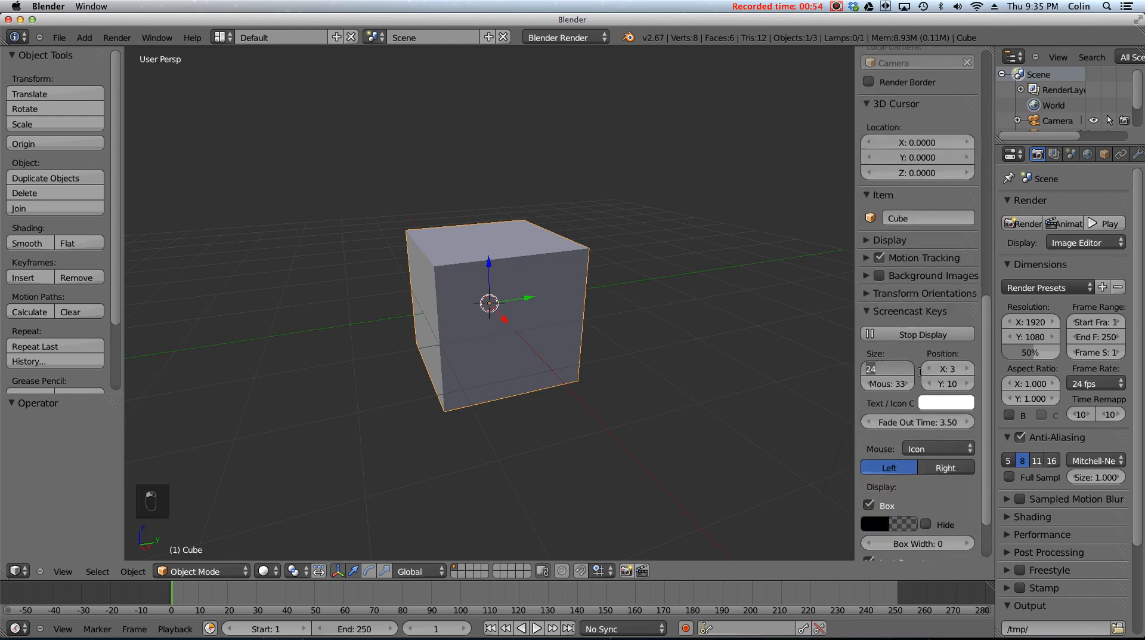
type("80")
key("Tab")
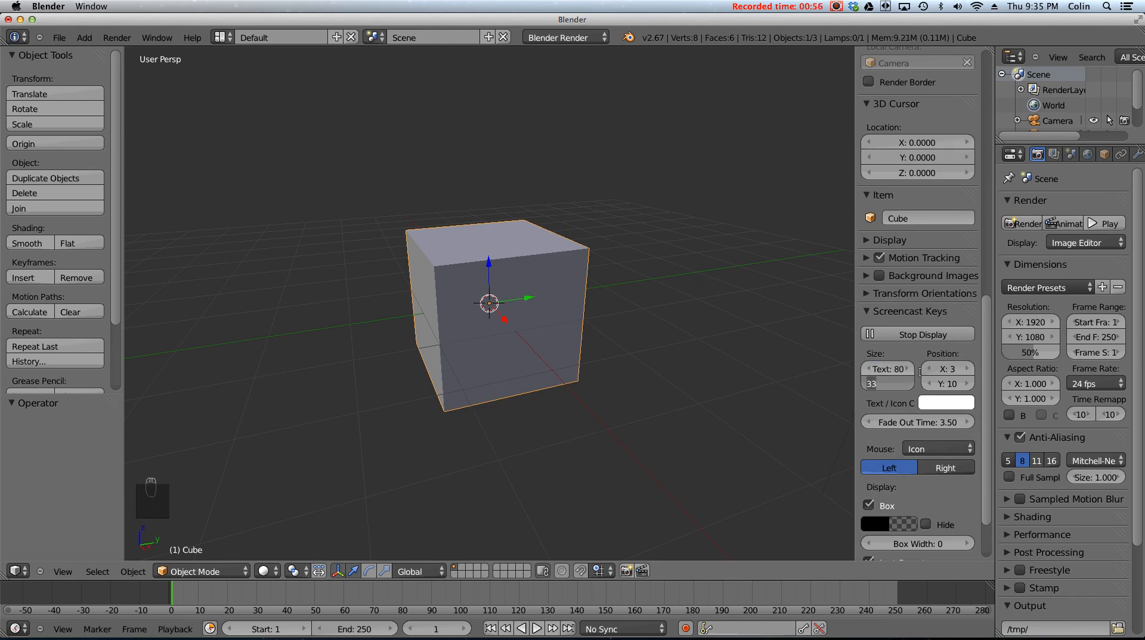
type("56")
key("Tab")
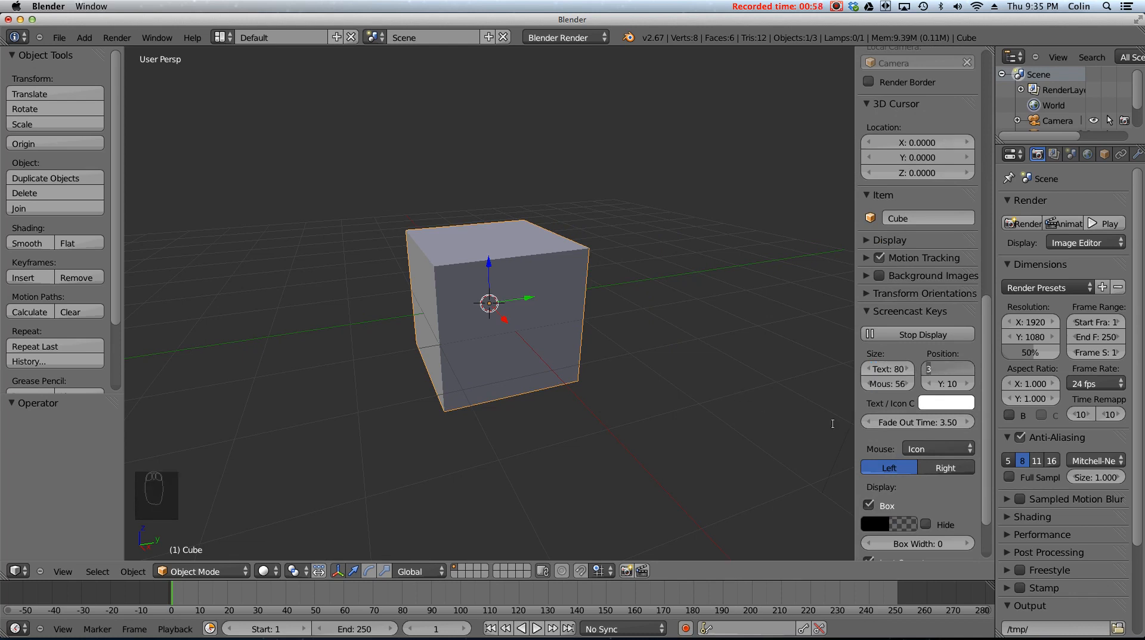
key("Return")
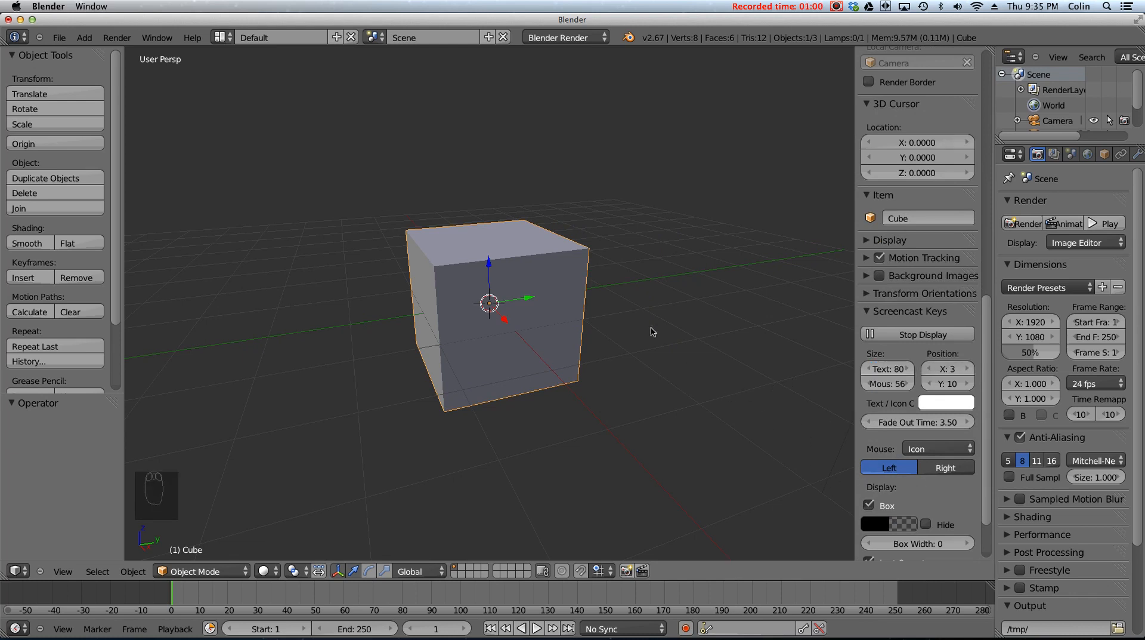
key("n")
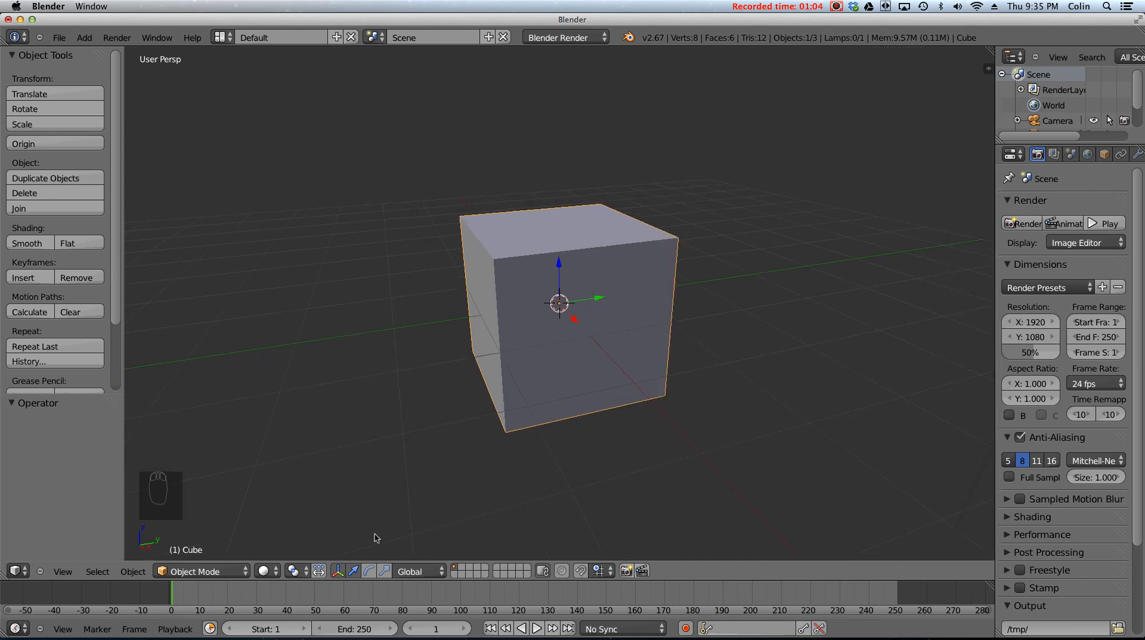
- Put the cube in Edit Mode with face selection enabled
key("Tab")
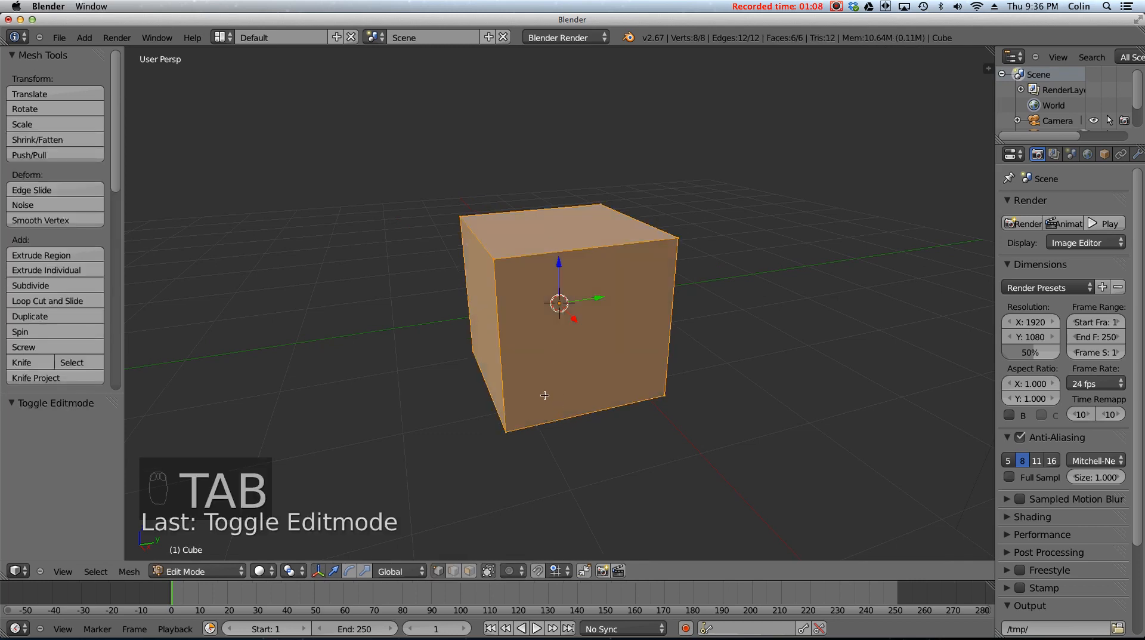
left_click(470, 572)
middle_click_drag(512, 330, 682, 343)
middle_click_drag(634, 302, 676, 326)
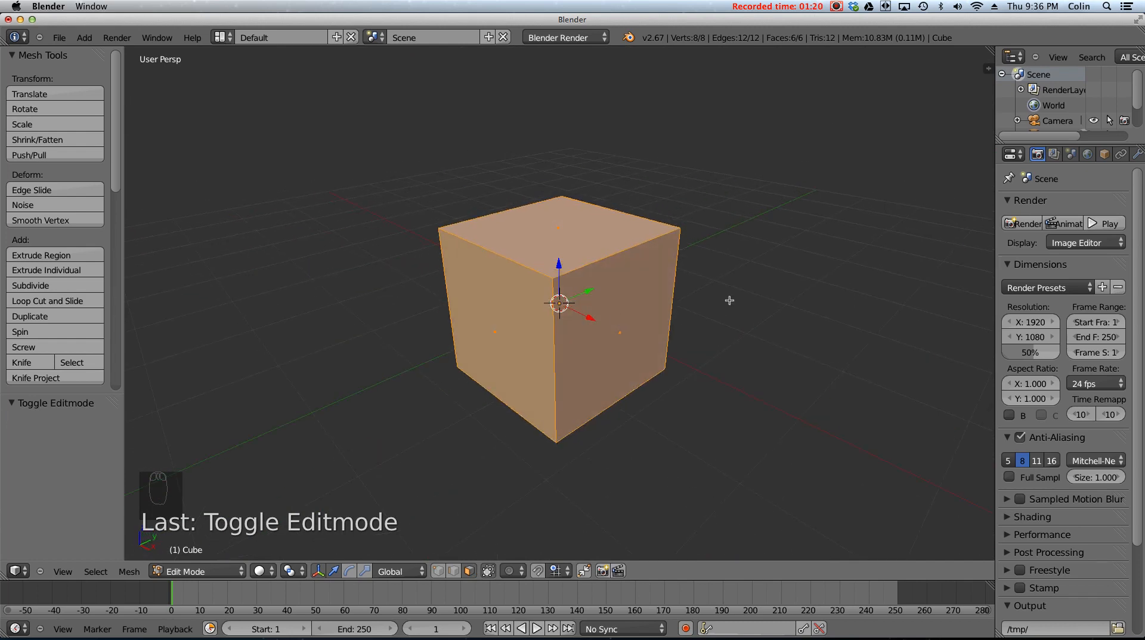
- Subdivide the cube with all of its faces selected
key("a")
key("a")
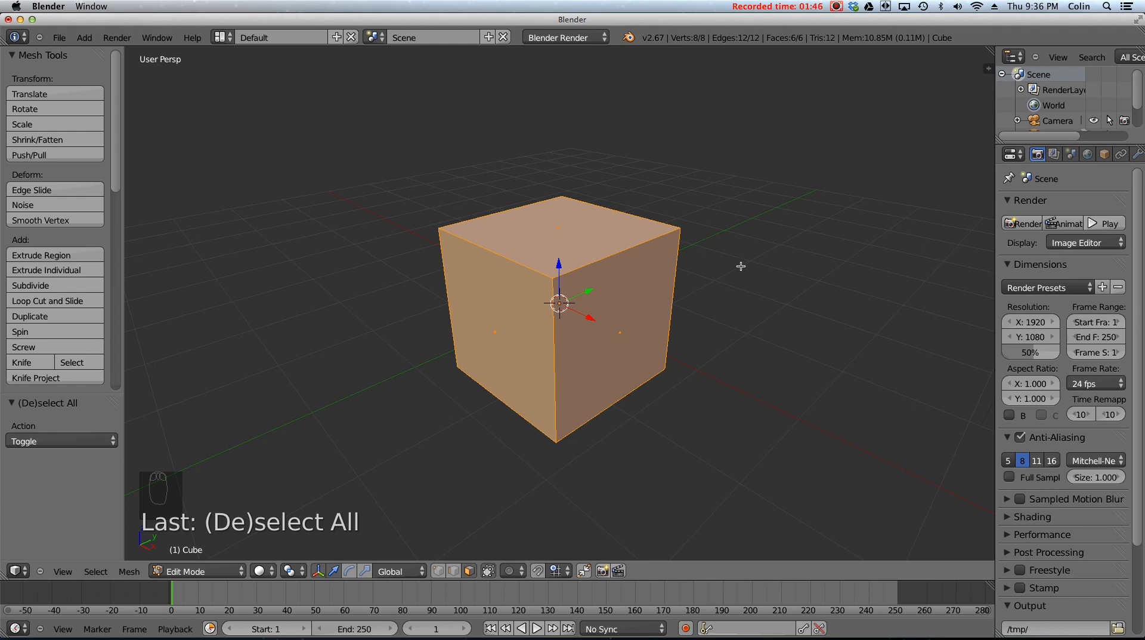
key("w")
key("w")
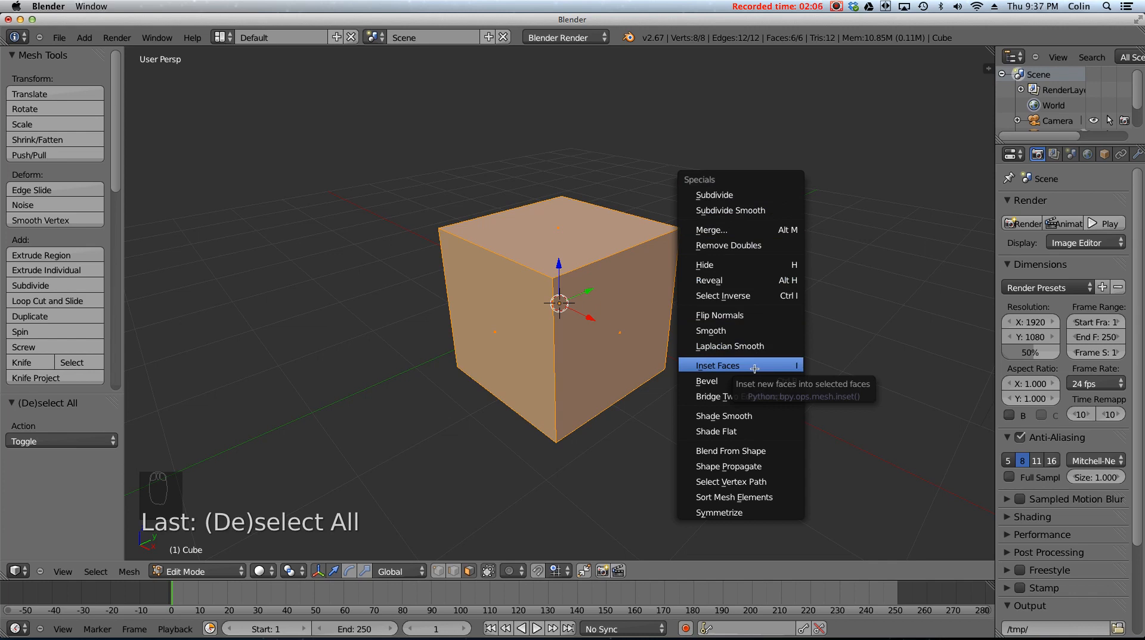
left_click(752, 196)
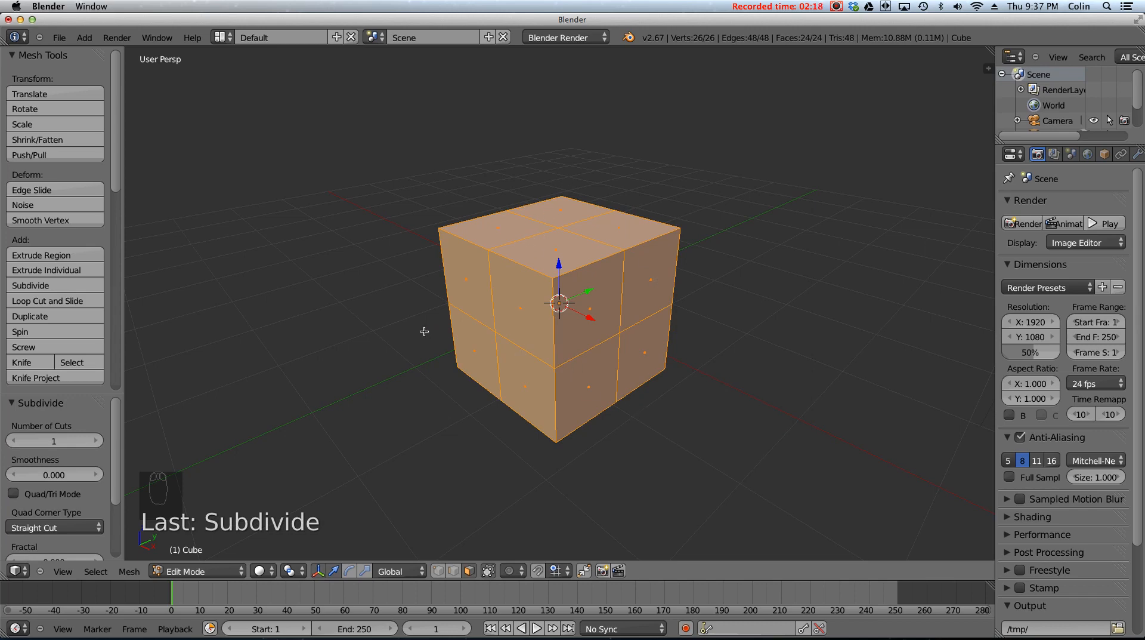
- Set the Subdivide operation's number of cuts to 2 so each side has a three-by-three grid
middle_click_drag(734, 325, 764, 327)
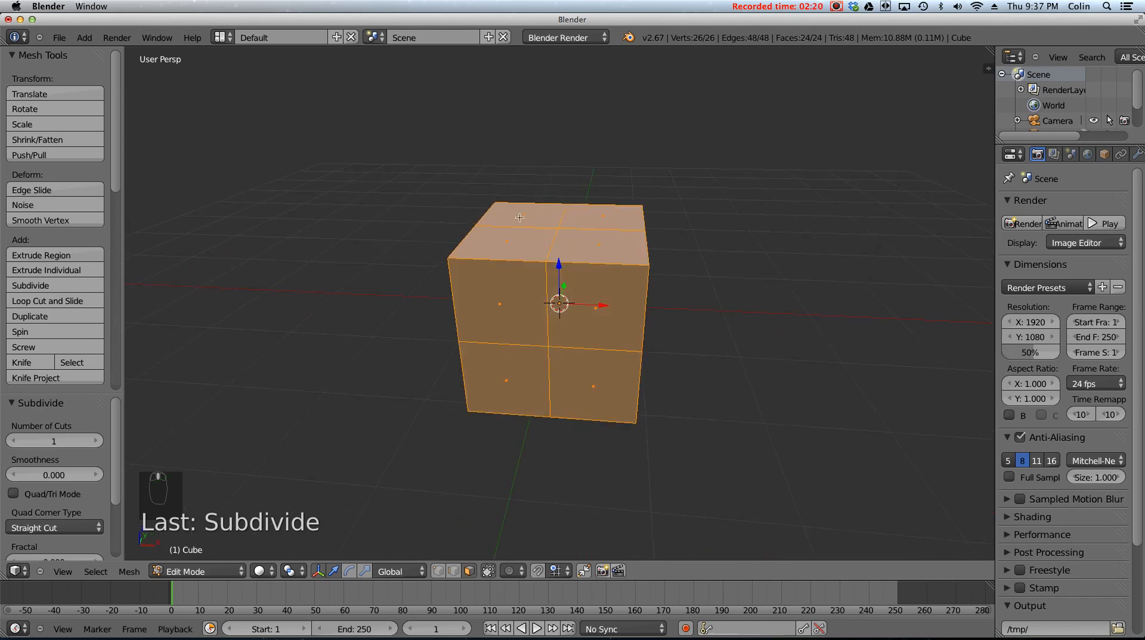
mouse_move(673, 262)
middle_mouse_down()
mouse_move(626, 256)
mouse_move(601, 153)
mouse_move(711, 204)
mouse_move(774, 295)
mouse_move(670, 278)
mouse_move(678, 284)
middle_mouse_up()
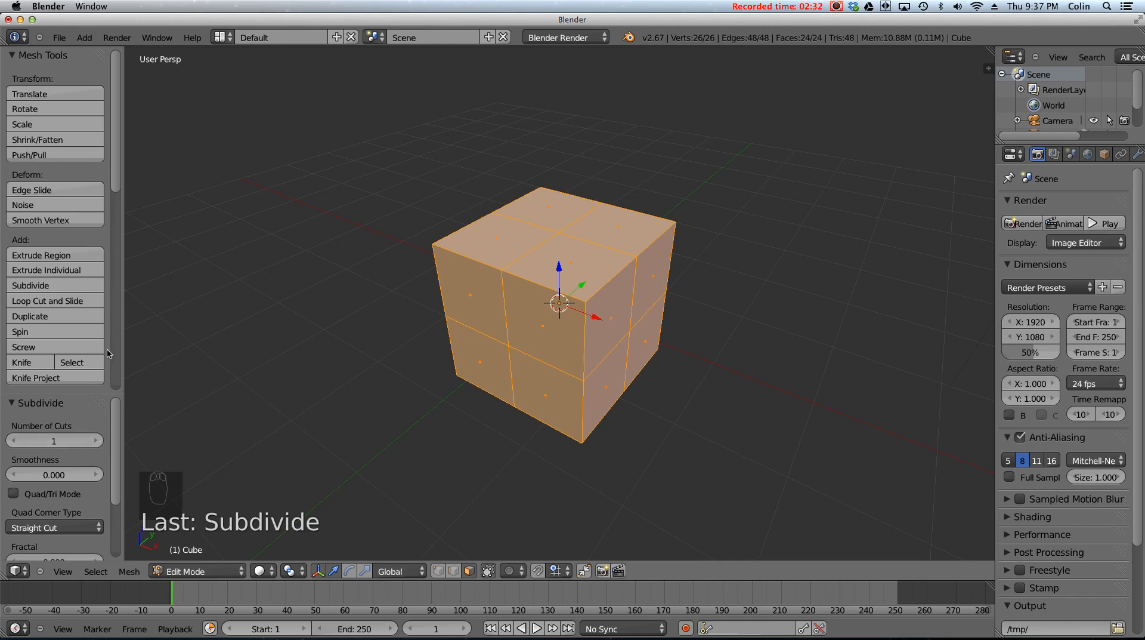
key("t")
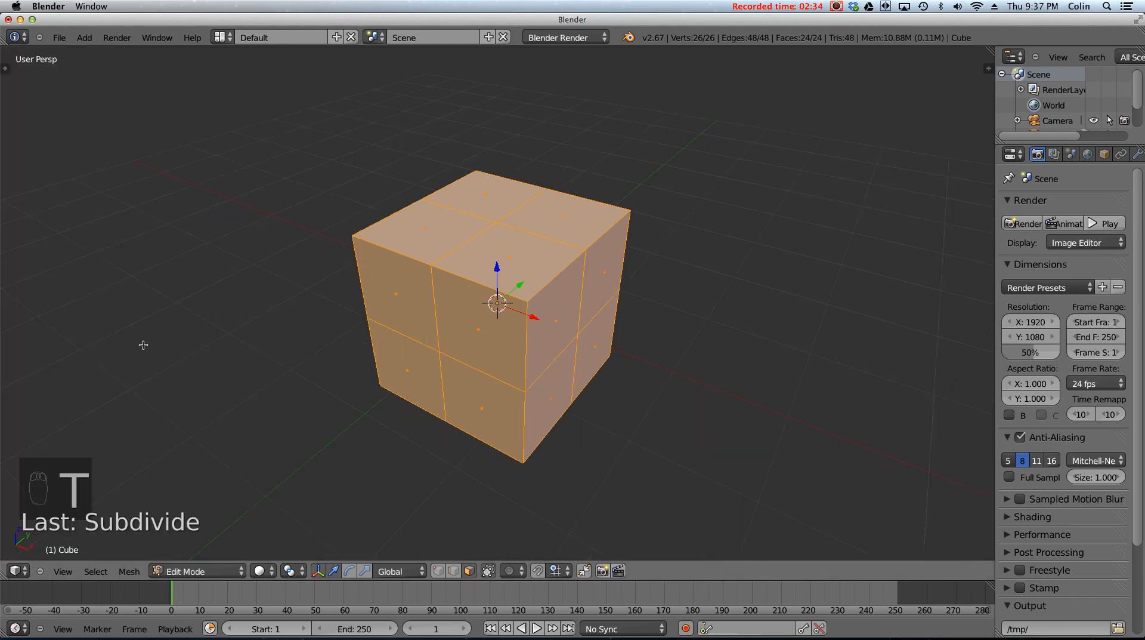
key("t")
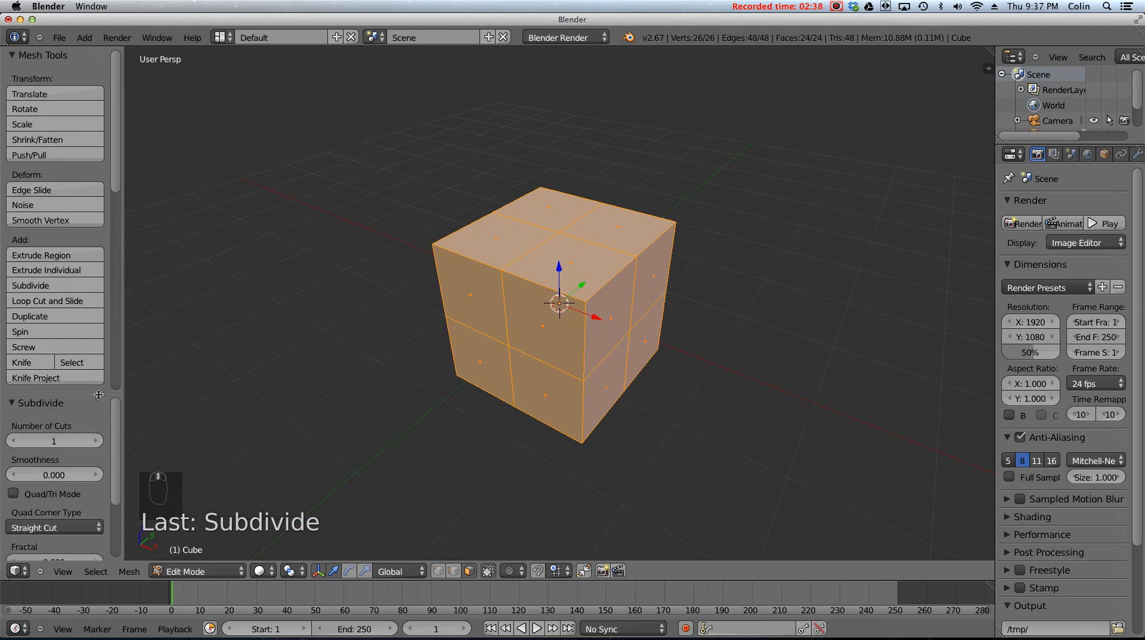
left_click_drag(98, 394, 97, 553)
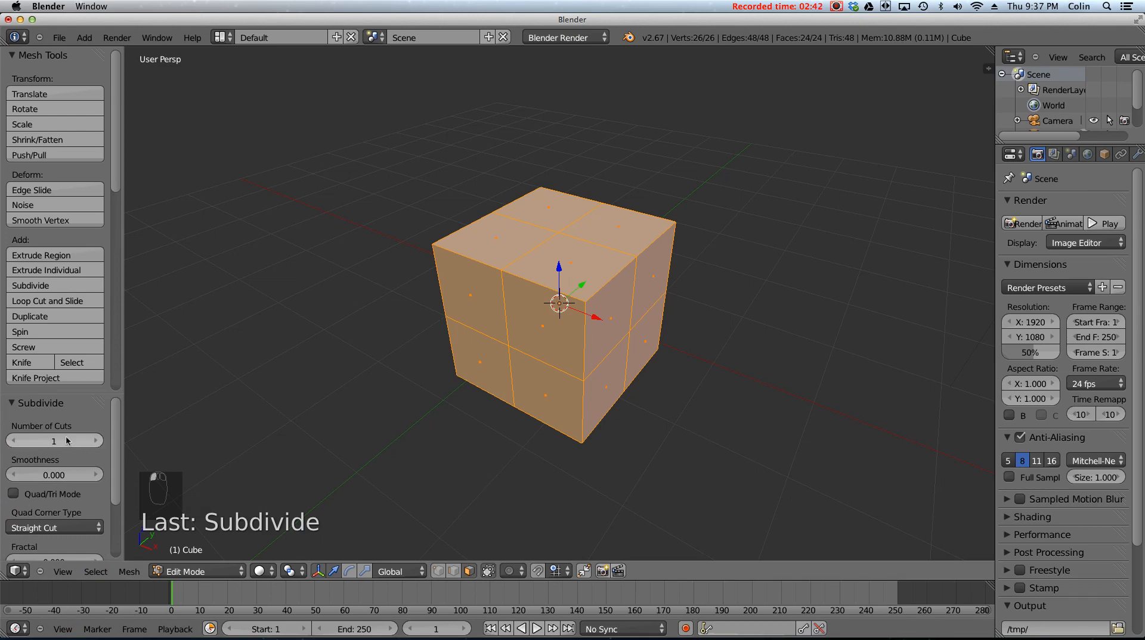
left_click(96, 442)
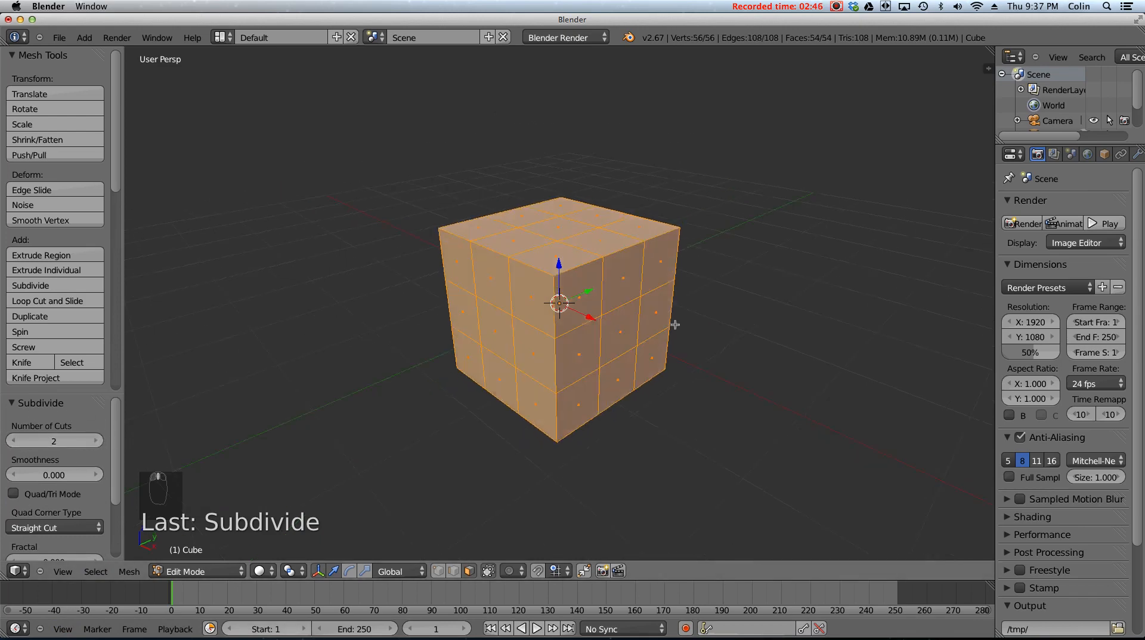
- Deselect everything and select the center face of the cube's top and of two adjacent vertical sides
middle_click_drag(675, 324, 713, 332)
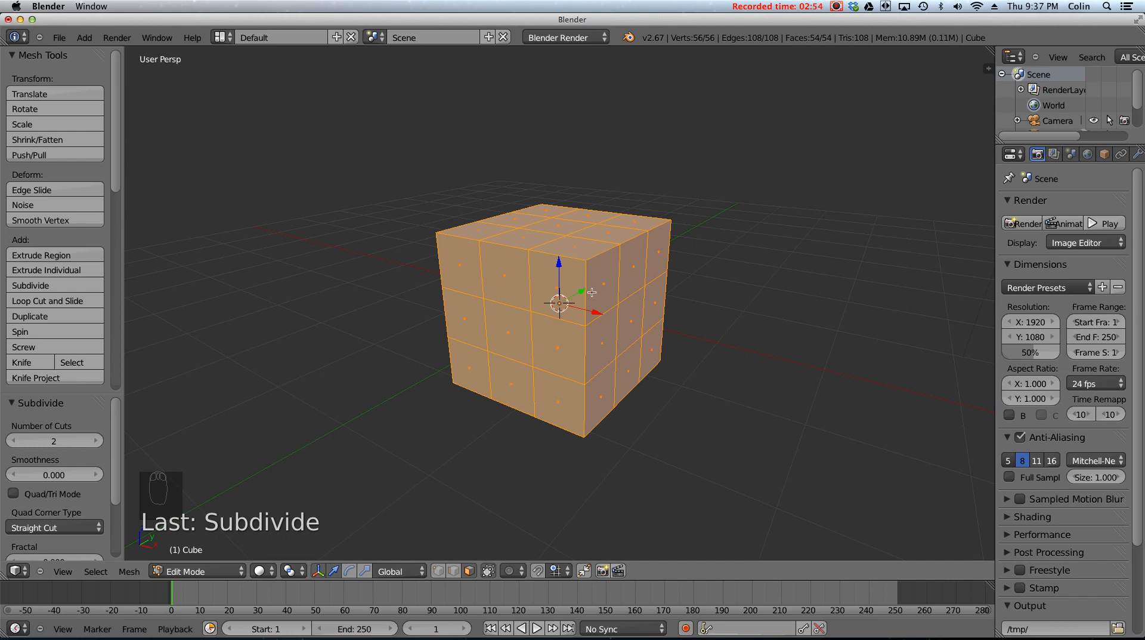
key("a")
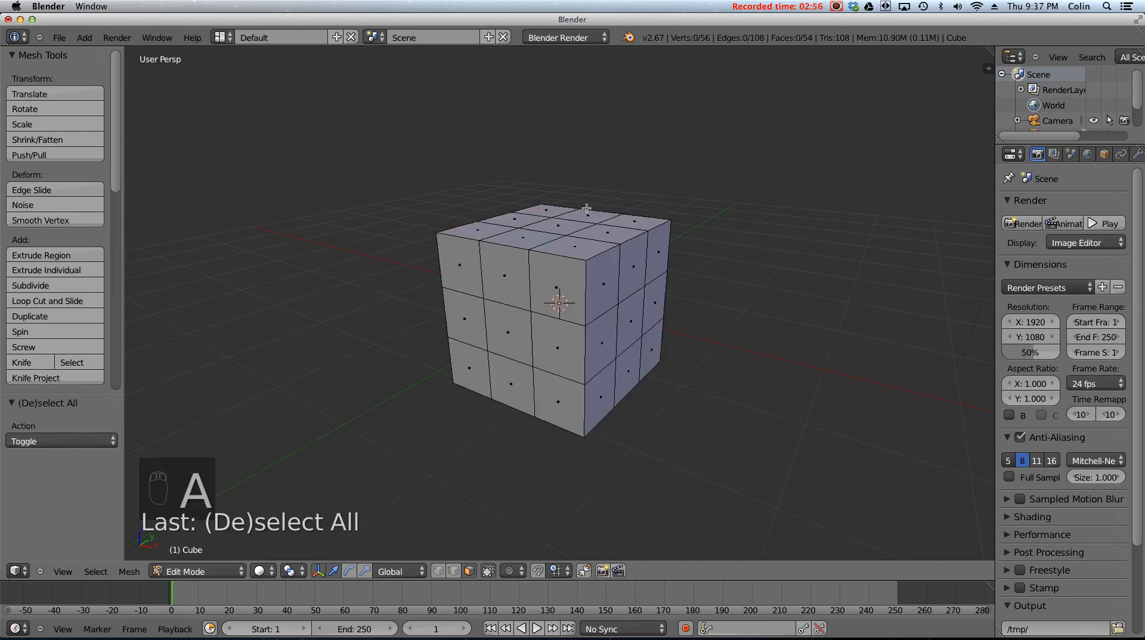
right_click(562, 223)
right_click(518, 315)
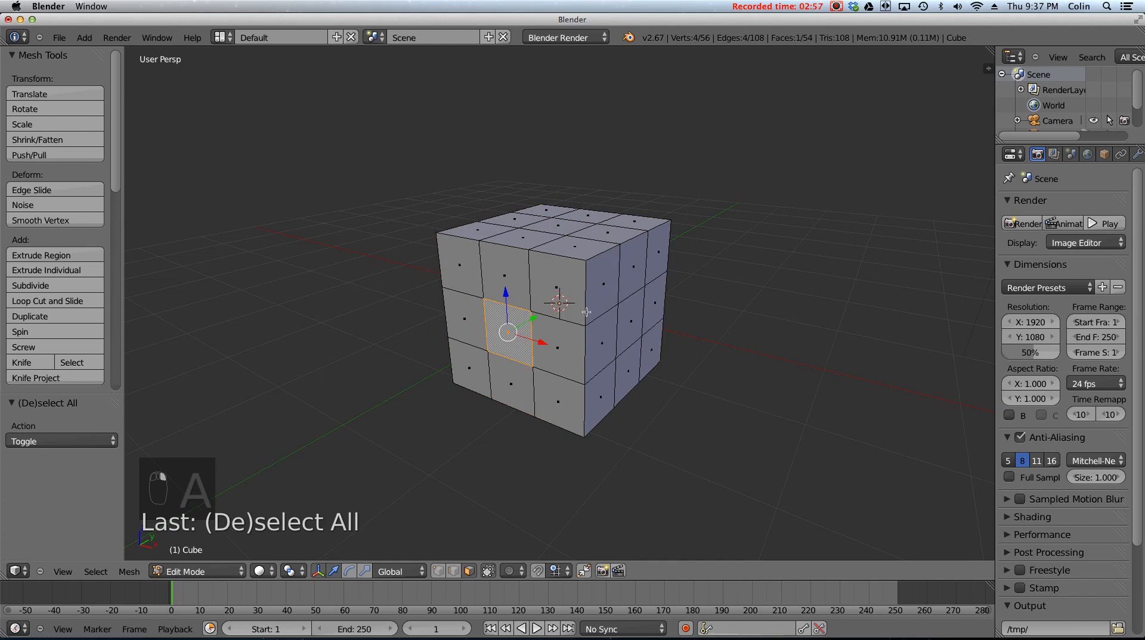
right_click(636, 310)
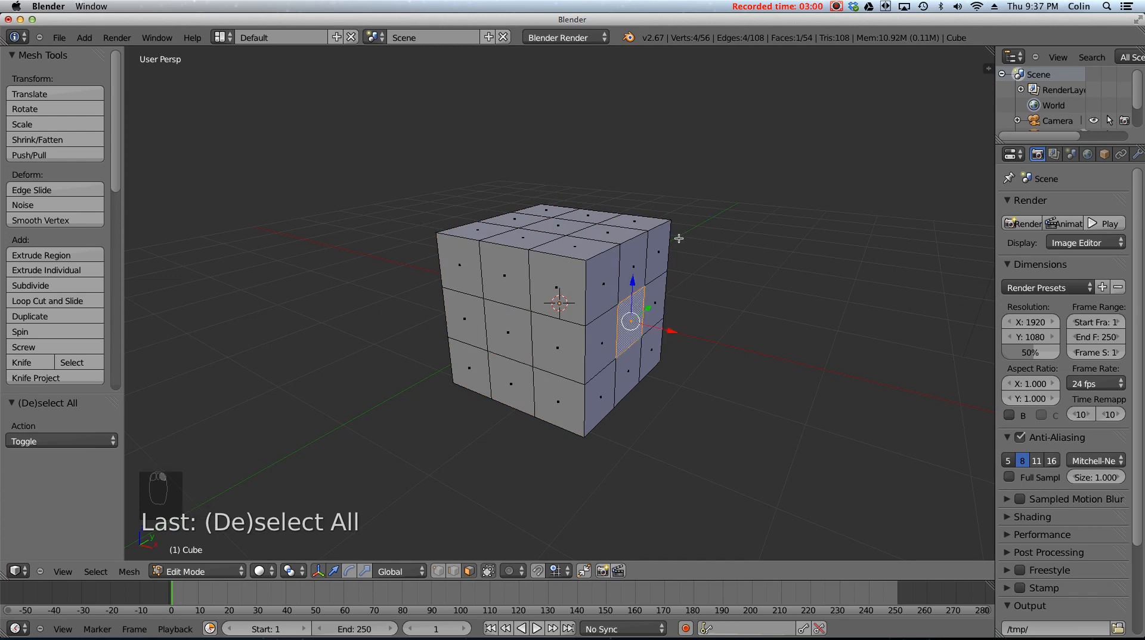
right_click(574, 225)
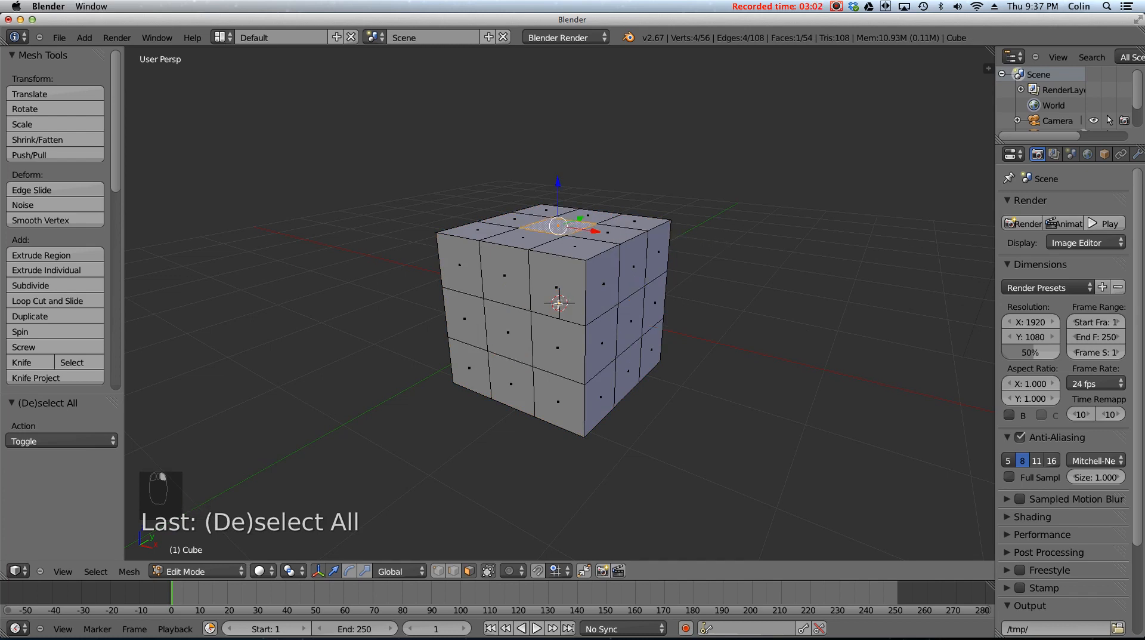
right_click(508, 346, "shift")
right_click(632, 319, "shift")
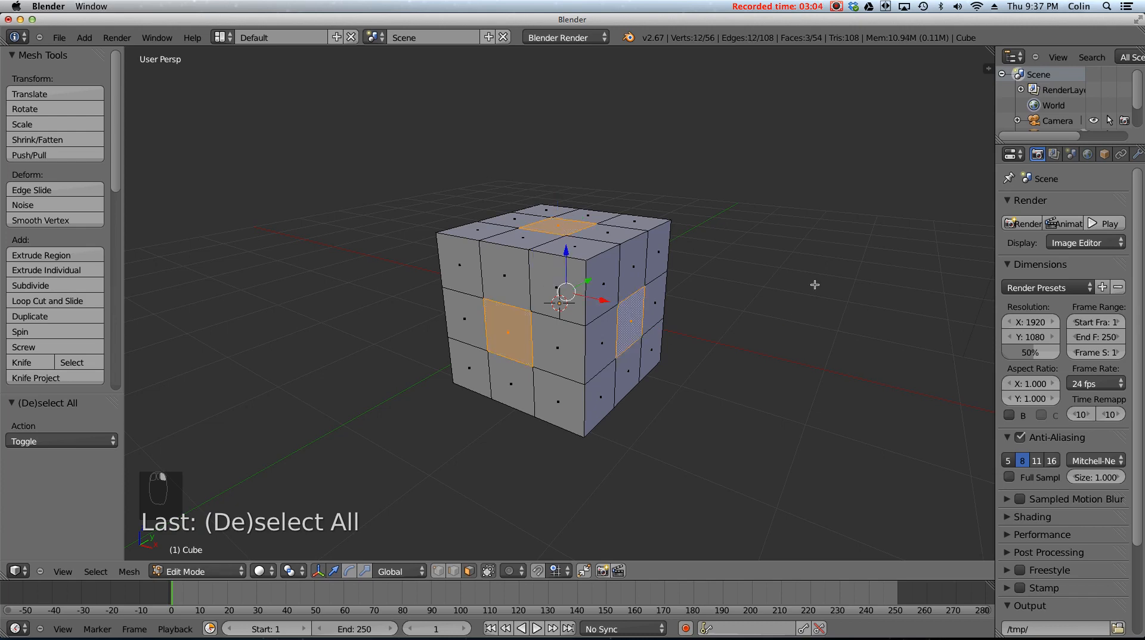
- Add the center faces of the cube's underside and the two remaining vertical sides to the selection
middle_click_drag(815, 285, 457, 226)
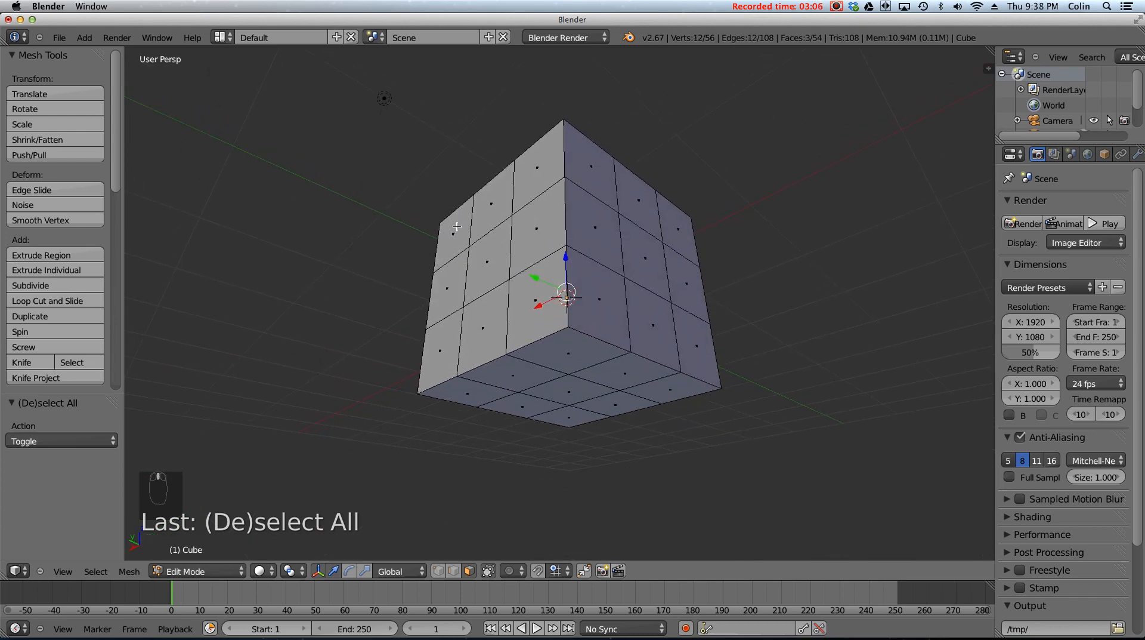
right_click(517, 256, "shift")
right_click(656, 253, "shift")
right_click(571, 390, "shift")
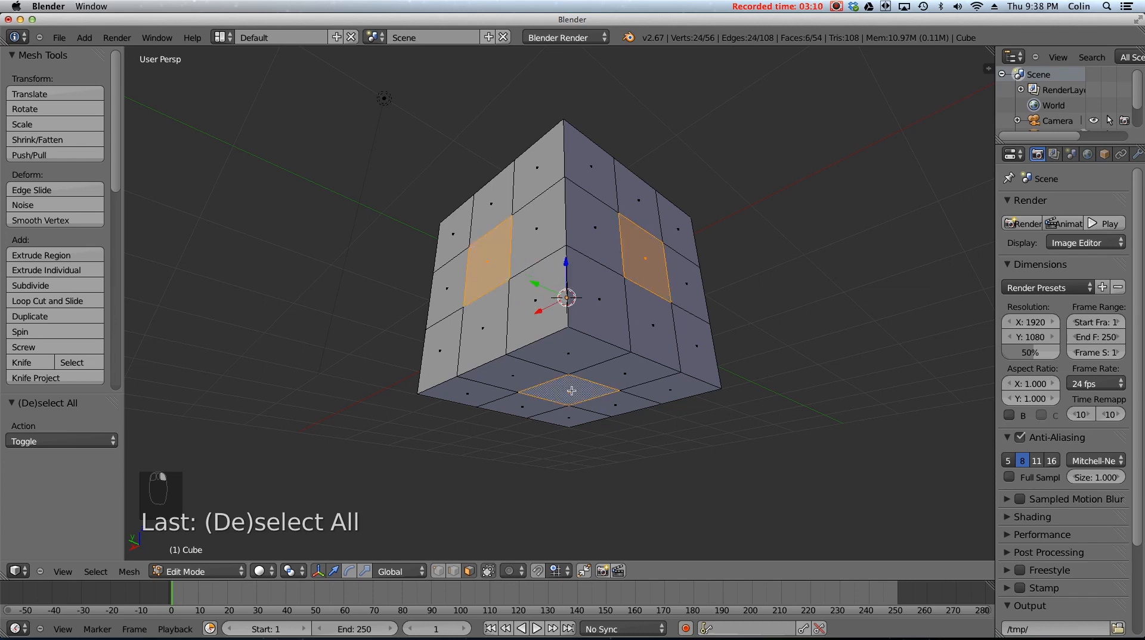
- Check from all around the cube that the center face of every side is selected
middle_click_drag(760, 296, 669, 317)
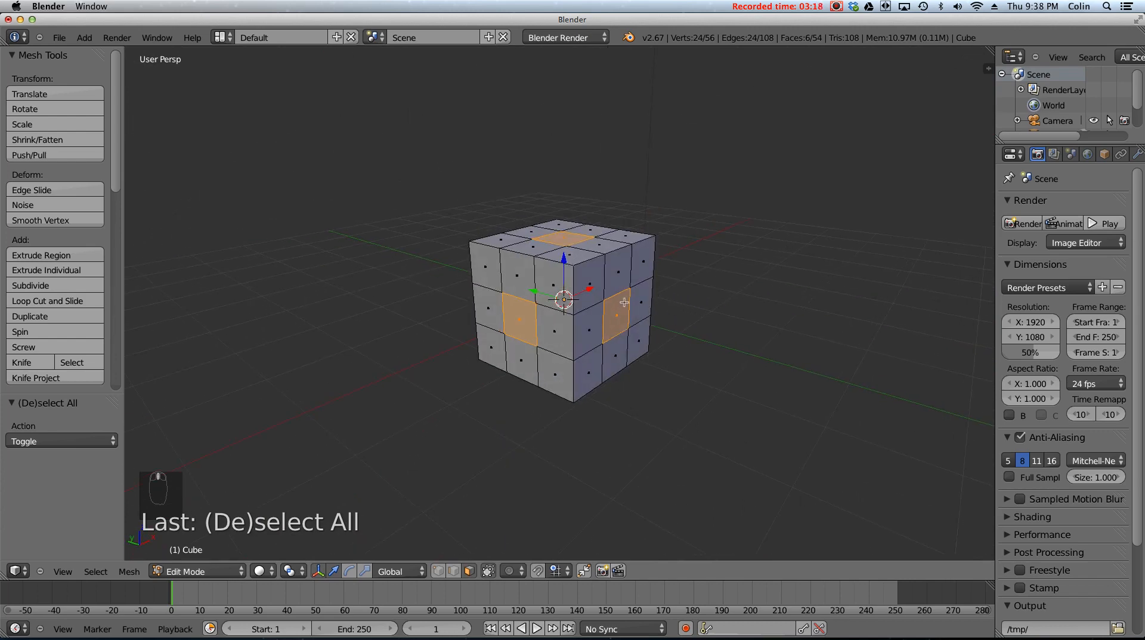
middle_click_drag(624, 303, 670, 335)
middle_click_drag(692, 323, 686, 389)
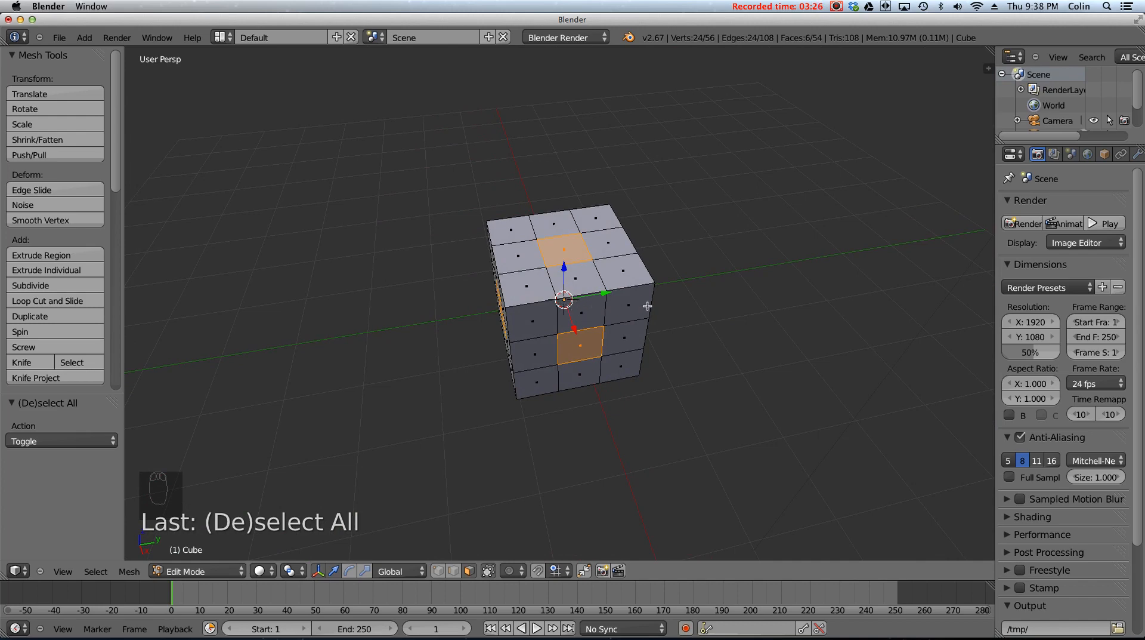
middle_click_drag(697, 282, 620, 295)
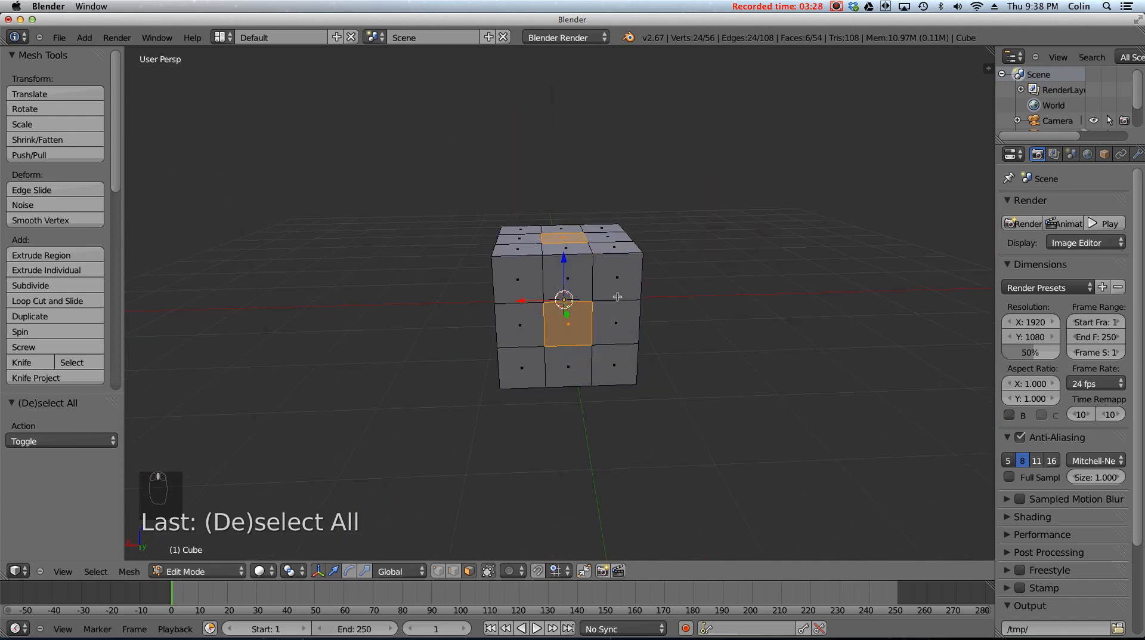
middle_click_drag(729, 263, 673, 265)
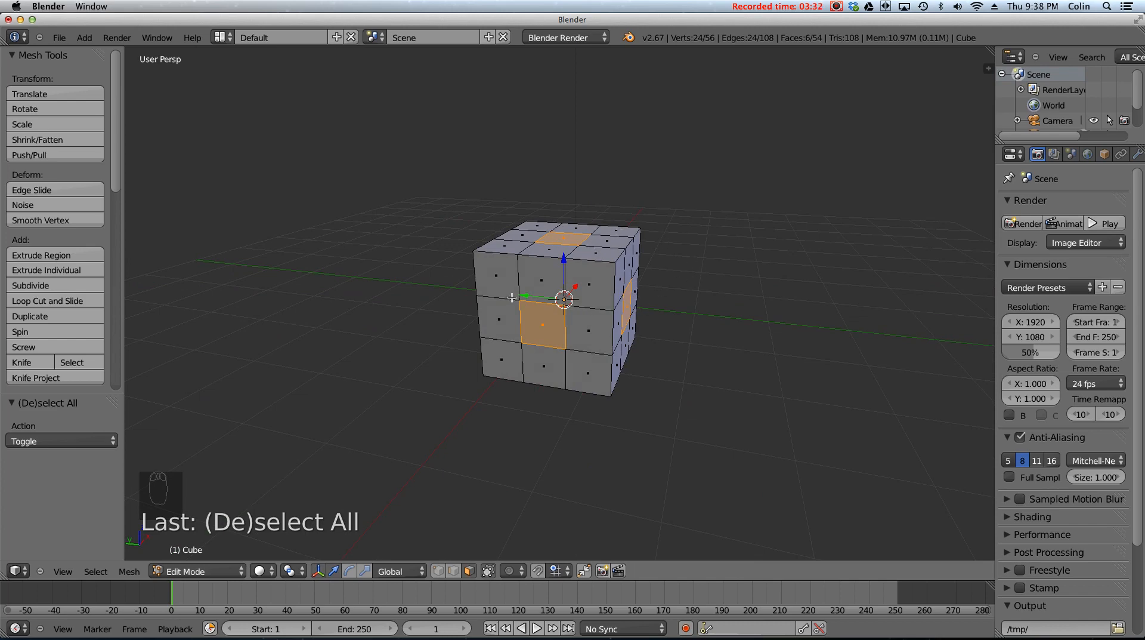
middle_click_drag(511, 297, 704, 349)
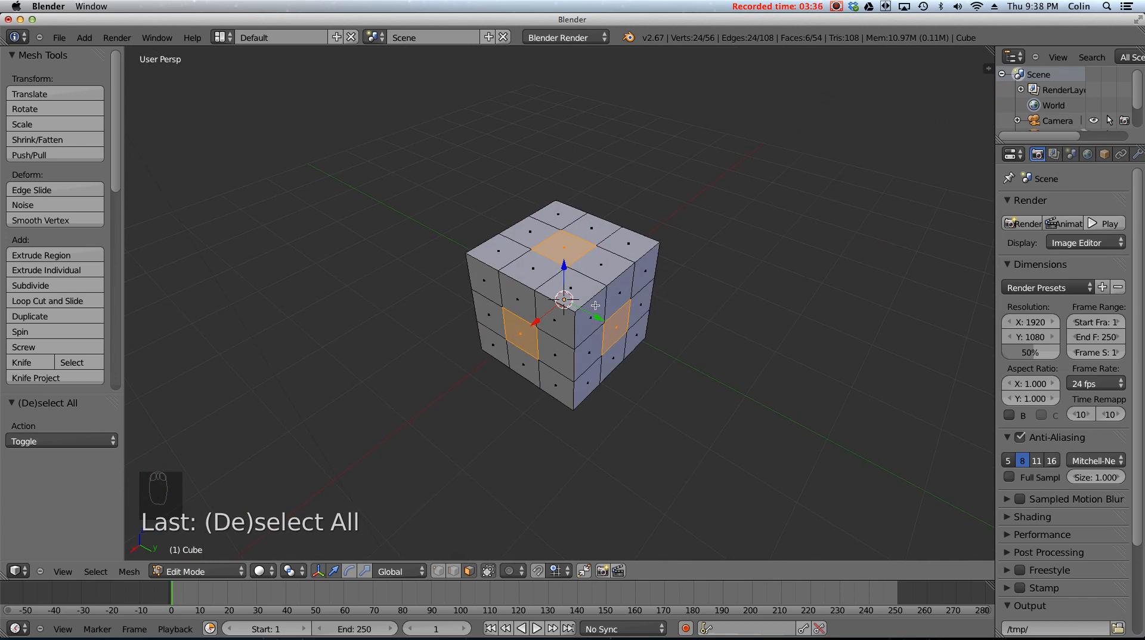
key("s")
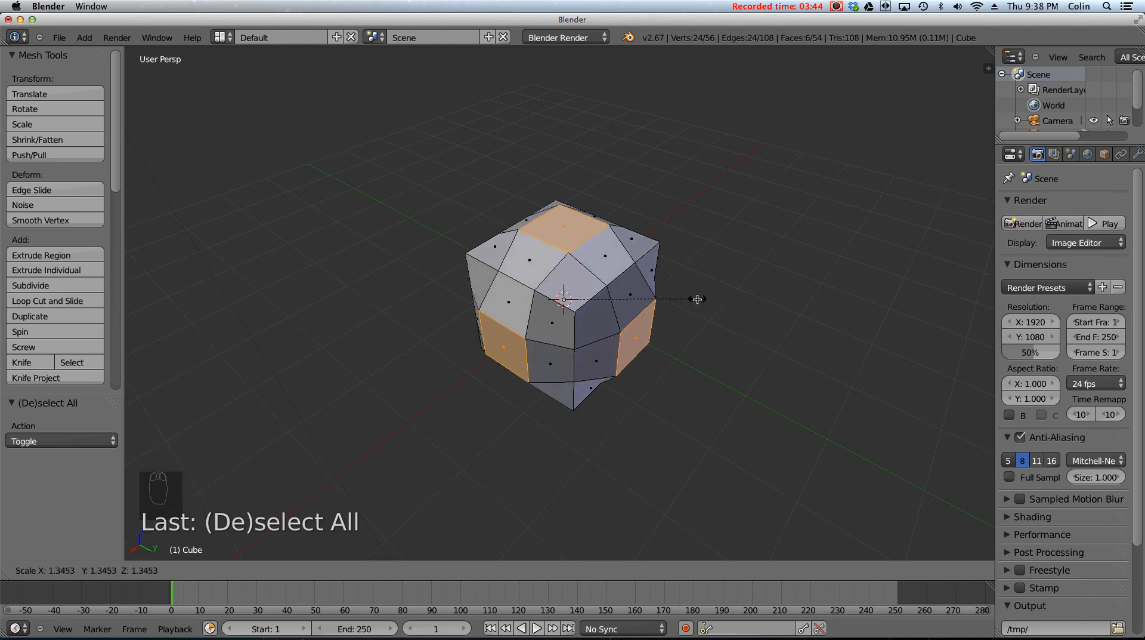
key("Escape")
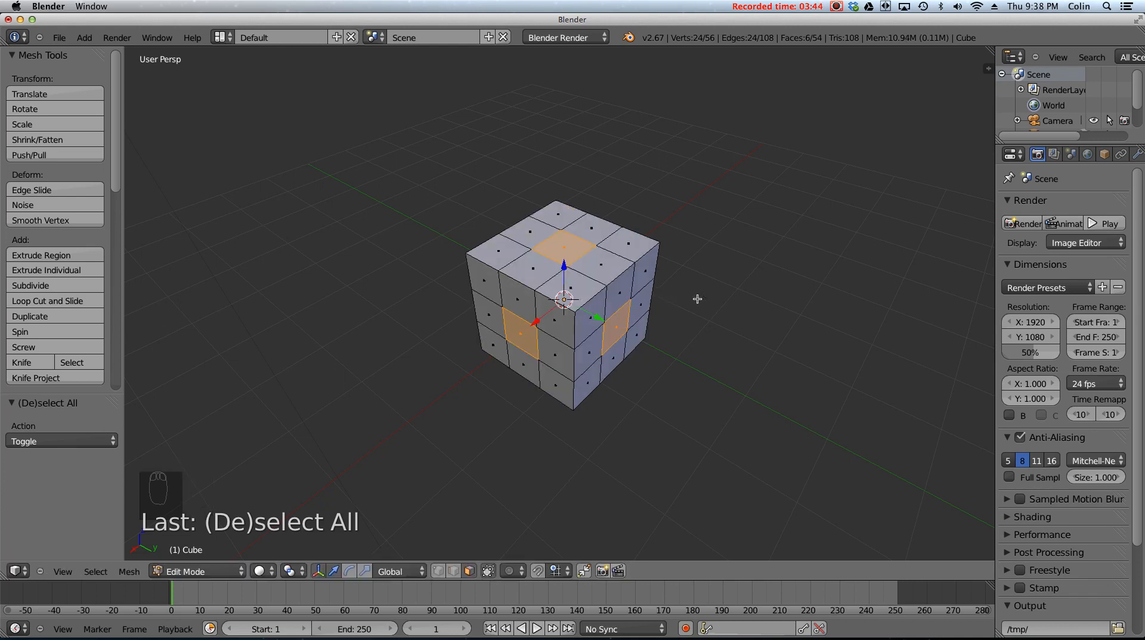
right_click(626, 287, "shift")
- Switch the viewport to orthographic projection and deselect the extra face above the center face of one vertical side
middle_click_drag(584, 333, 628, 298)
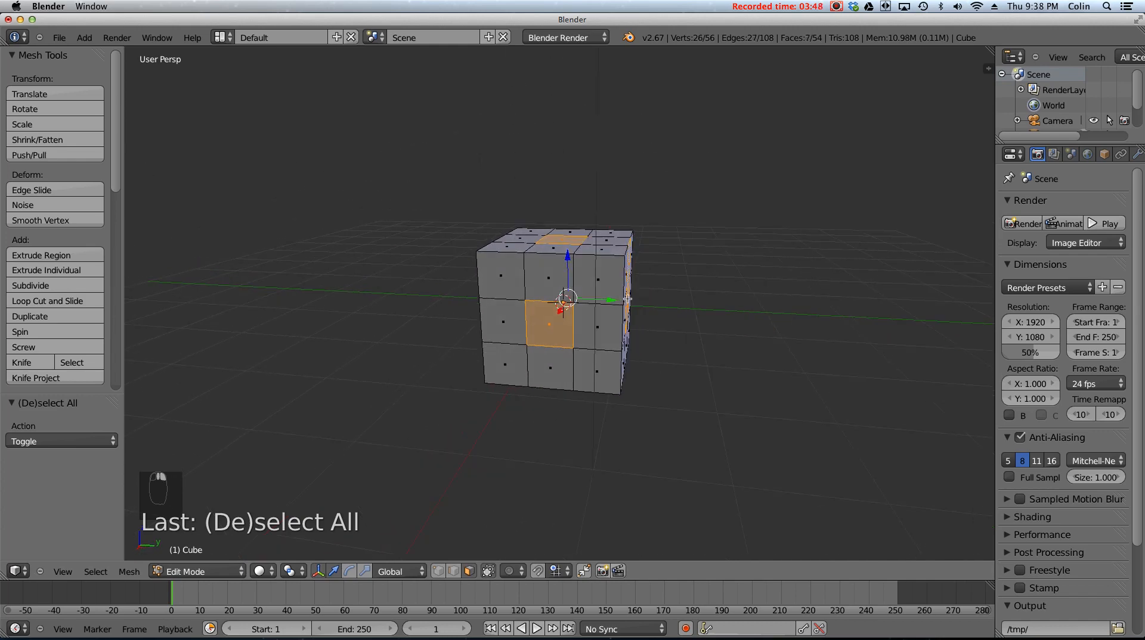
key("KP_1")
key("KP_5")
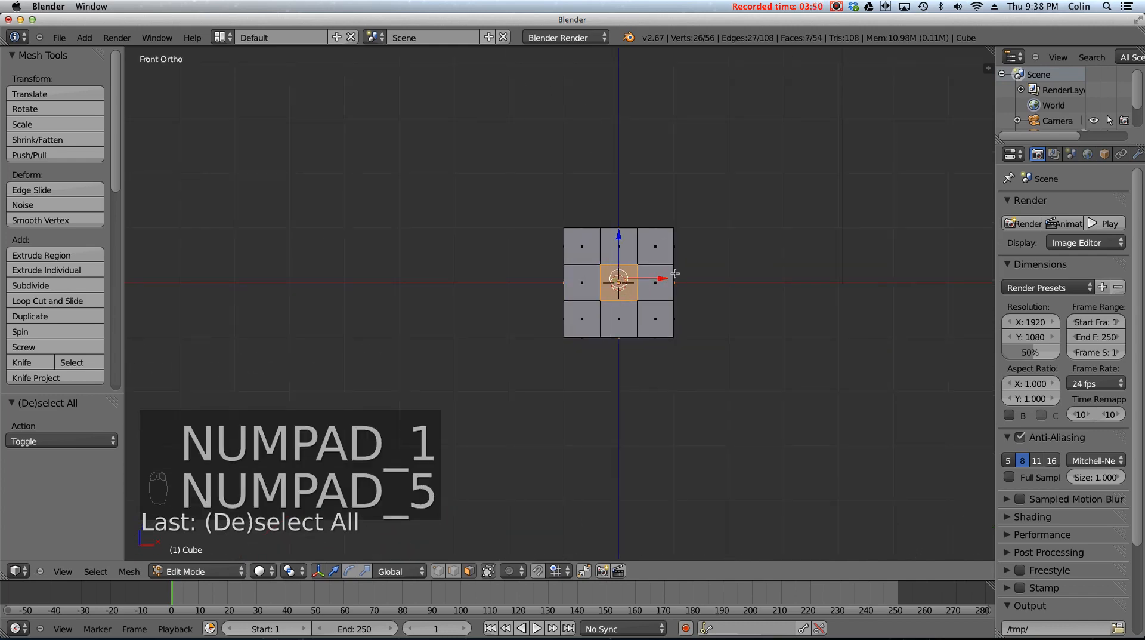
middle_click_drag(652, 282, 681, 271)
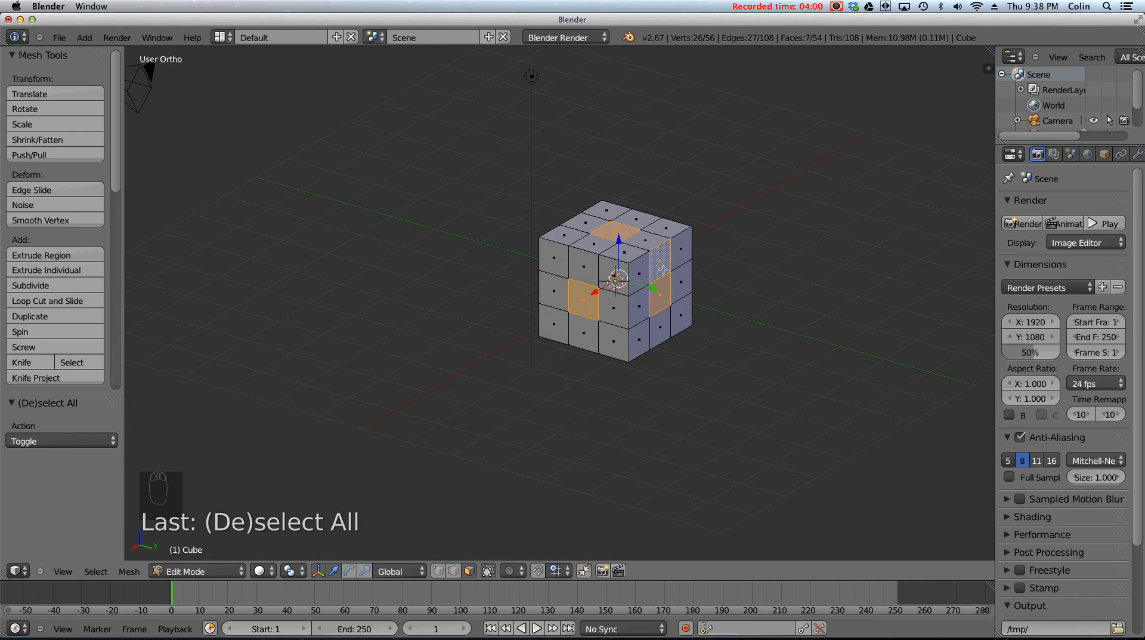
right_click(659, 260, "shift")
- Scale the six selected center faces outward together by a factor of about 1.26
middle_click_drag(709, 303, 537, 311)
scroll(647, 278, "down", 2, "ctrl")
scroll(658, 323, "up", 2)
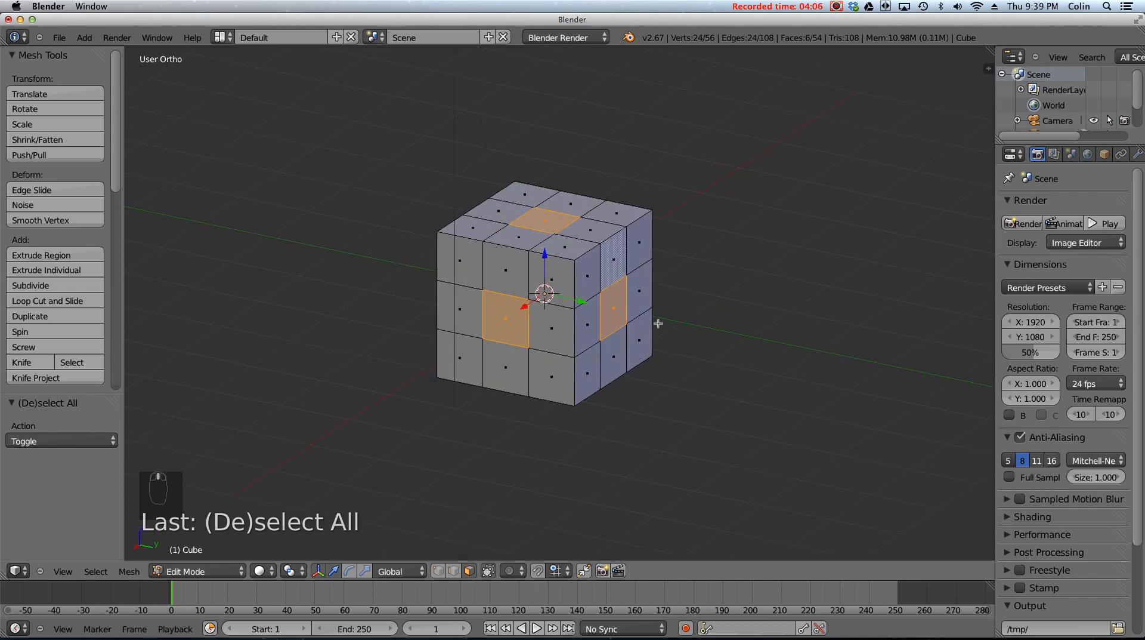
key("s")
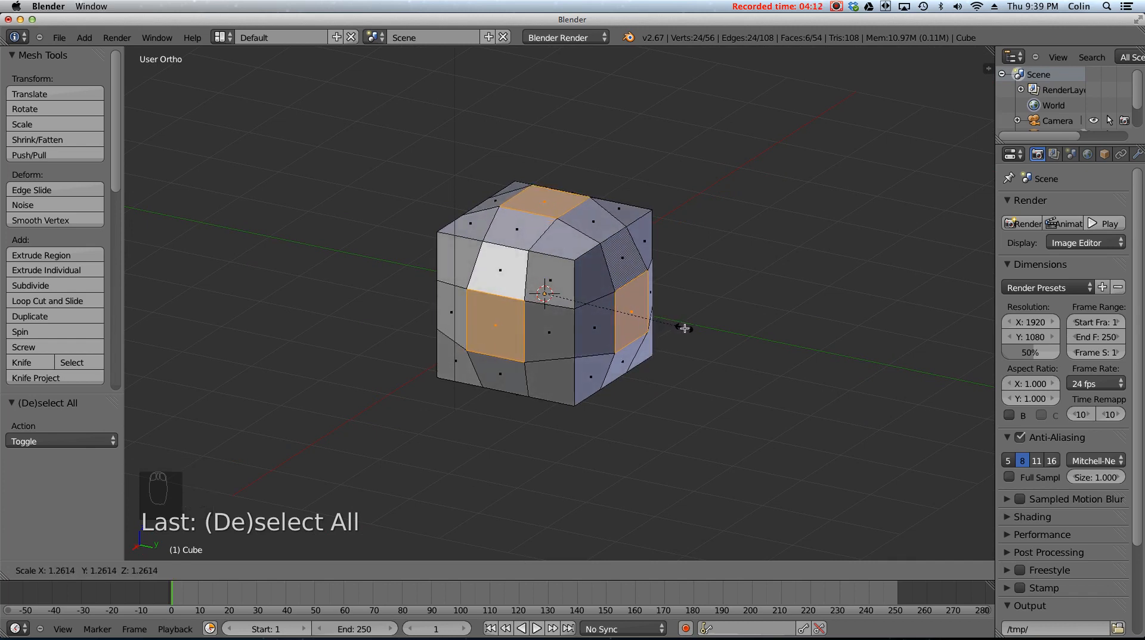
left_click(680, 326)
- From the orthographic front view, enlarge the six selected center faces further by a factor of about 1.035
key("KP_1")
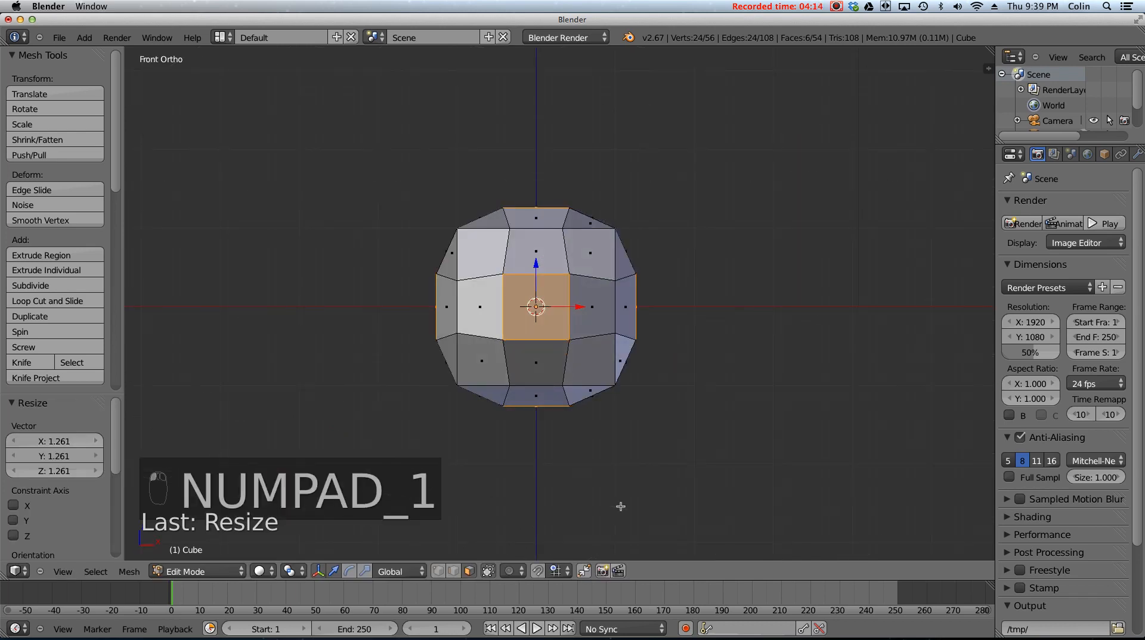
key("s")
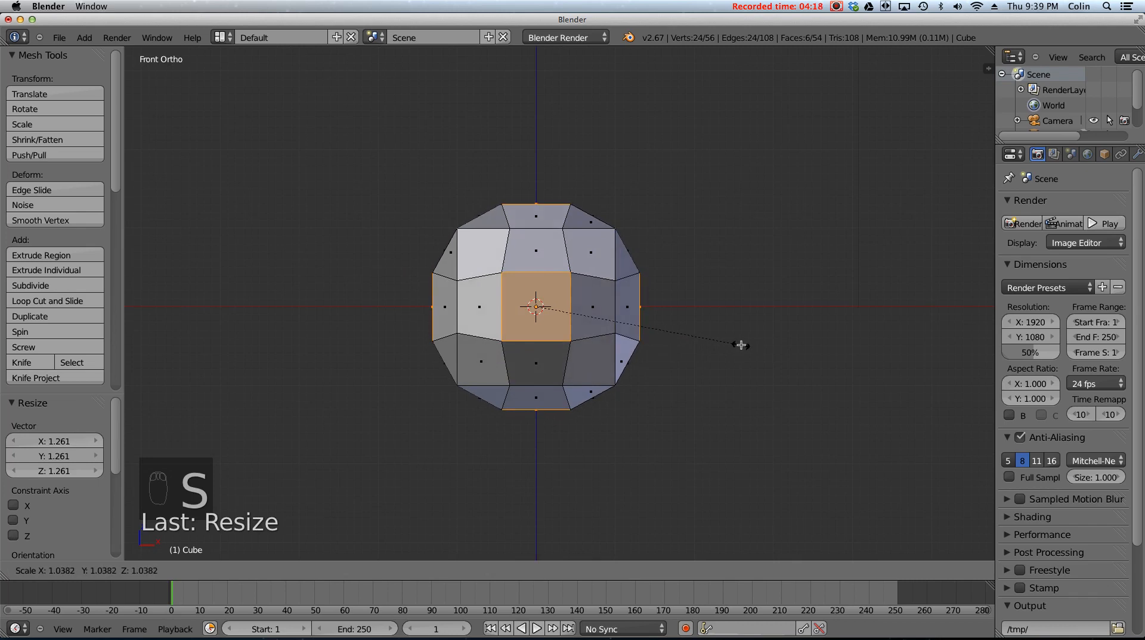
left_click(739, 344)
- Compare the rounded mesh in perspective and orthographic projection, finishing in orthographic
key("KP_5")
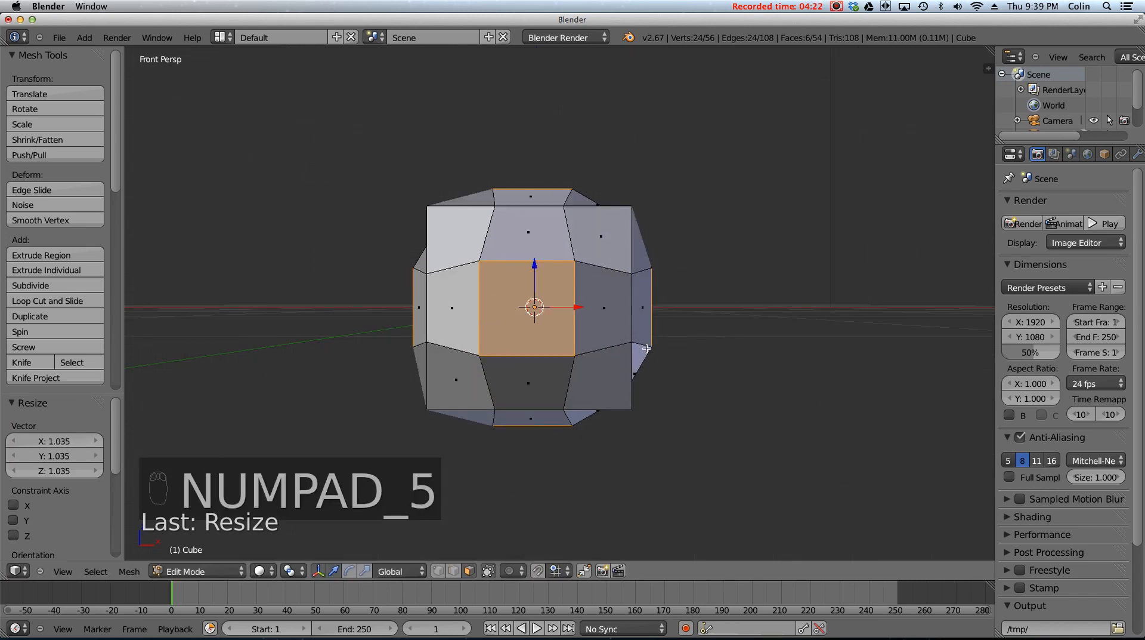
key("KP_5")
key("KP_5")
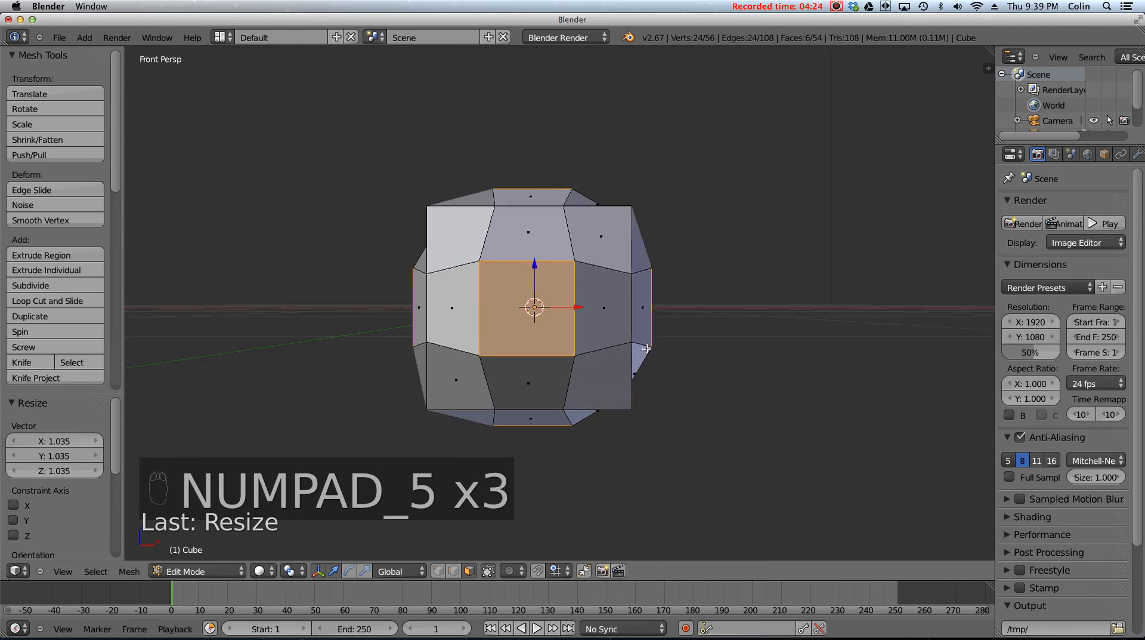
middle_click_drag(532, 277, 574, 217)
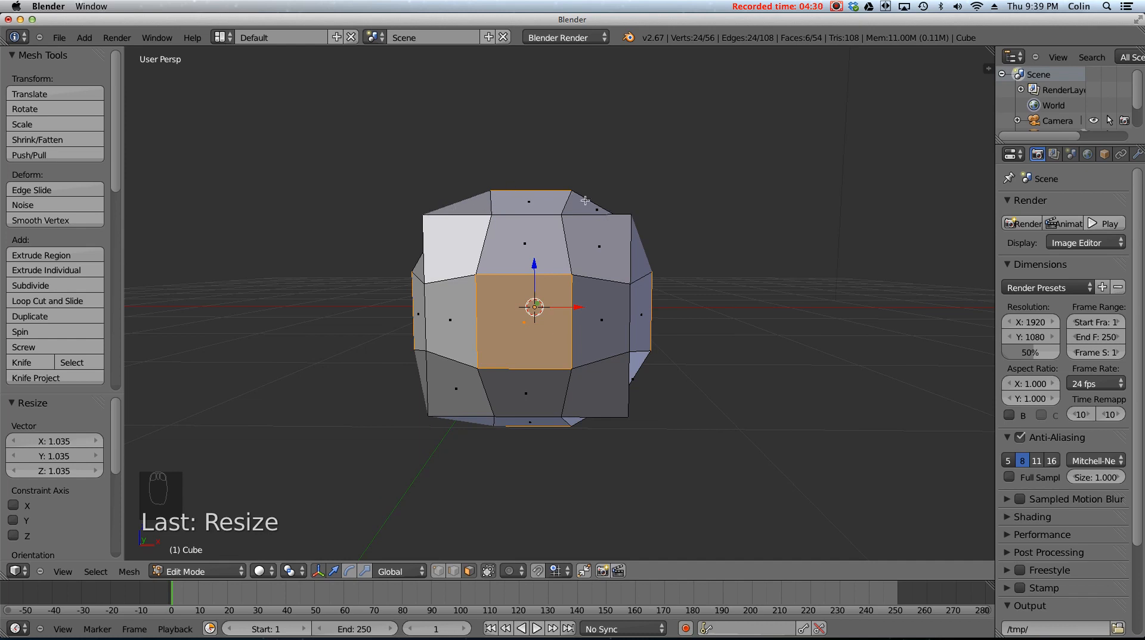
key("KP_5")
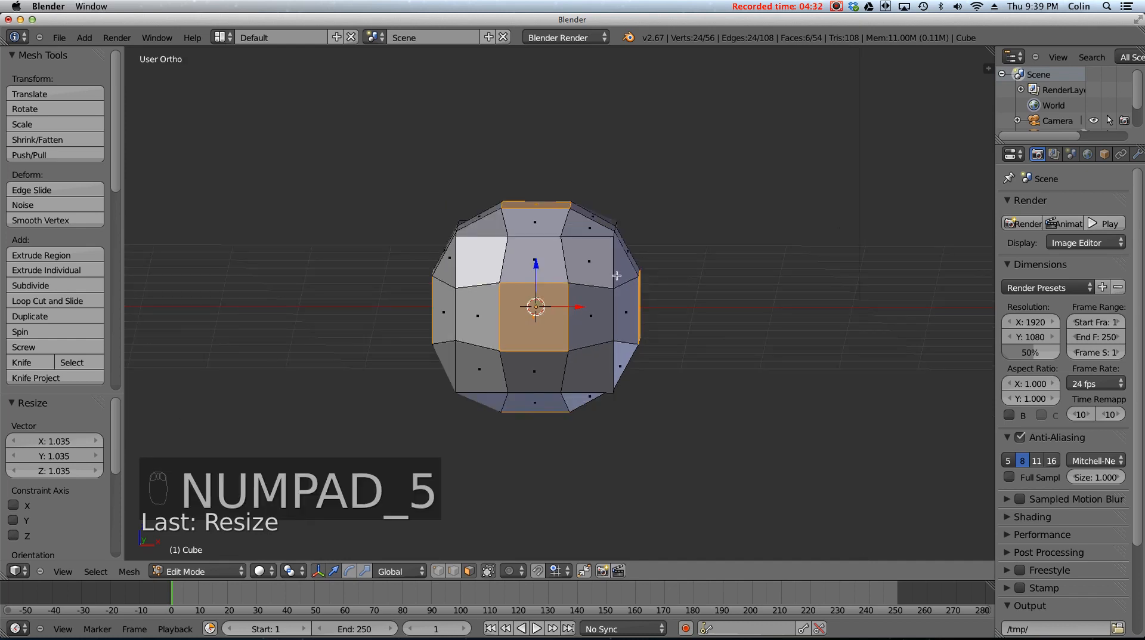
- Fine-tune the six center faces in front view by scaling them by a factor of about 1.009
key("KP_1")
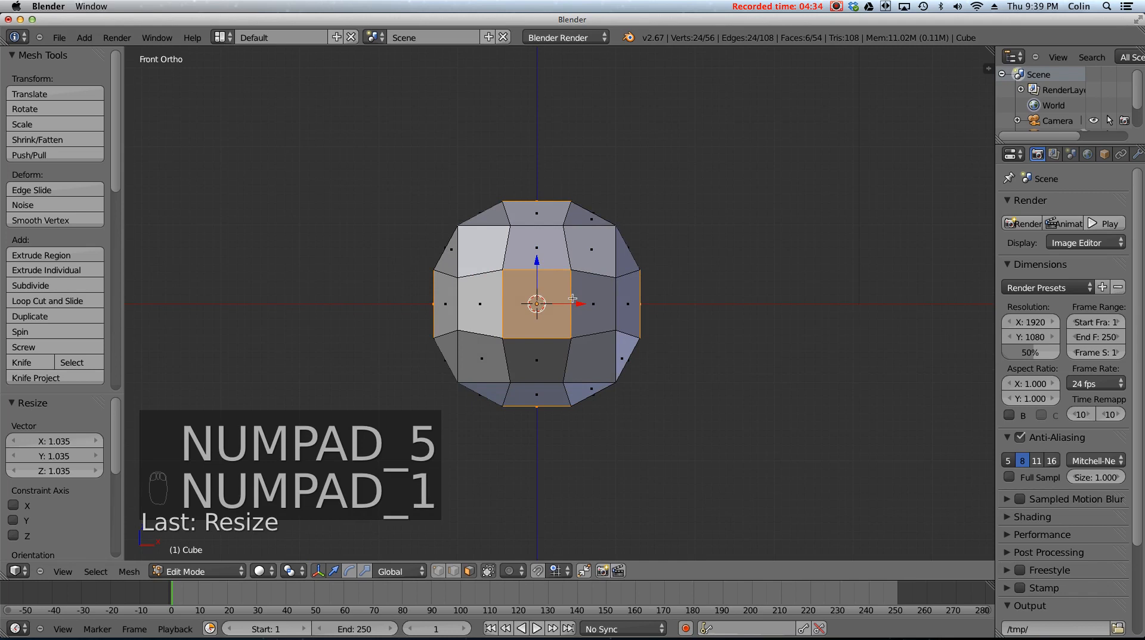
key("s")
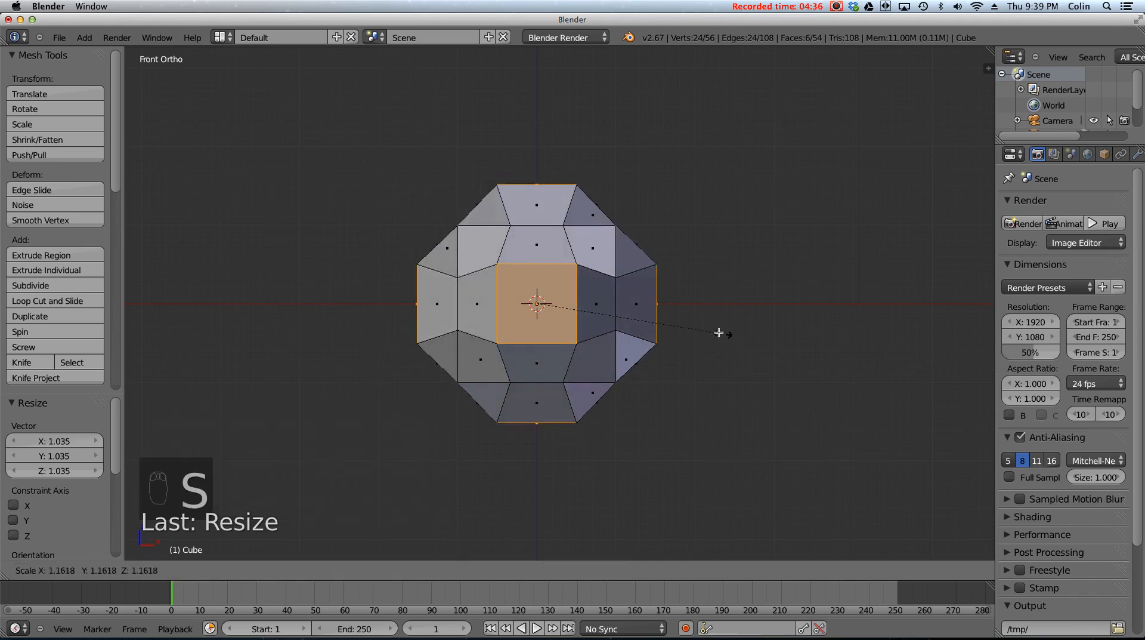
left_click(699, 320)
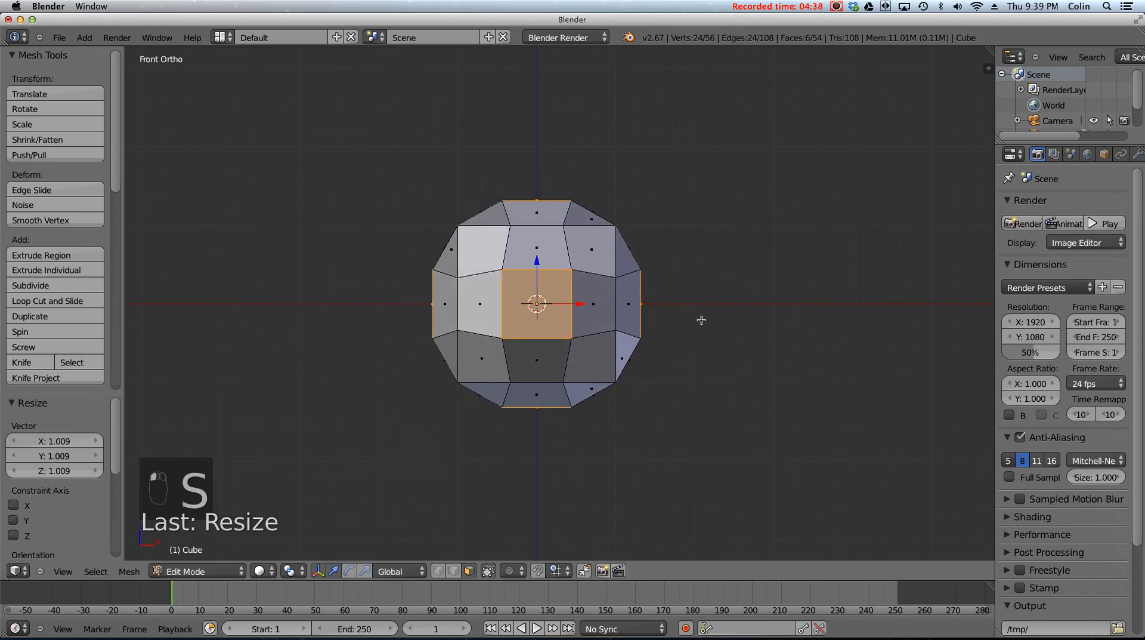
- Switch to vertex selection and select only the four corner vertices around the top of the mesh
middle_click_drag(785, 299, 727, 335)
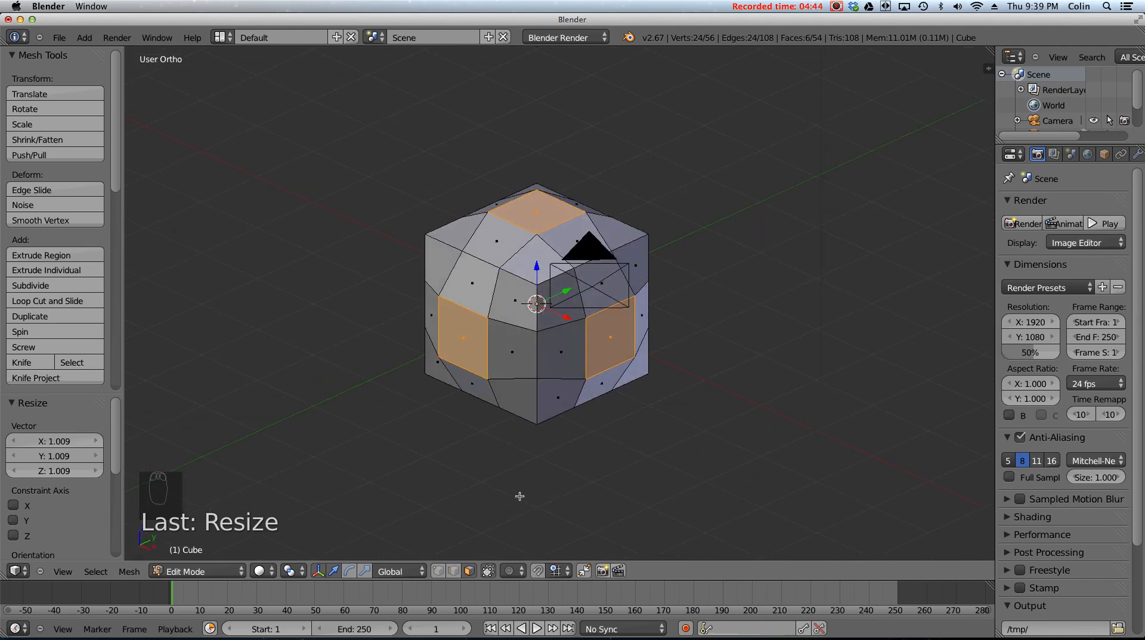
left_click(438, 571)
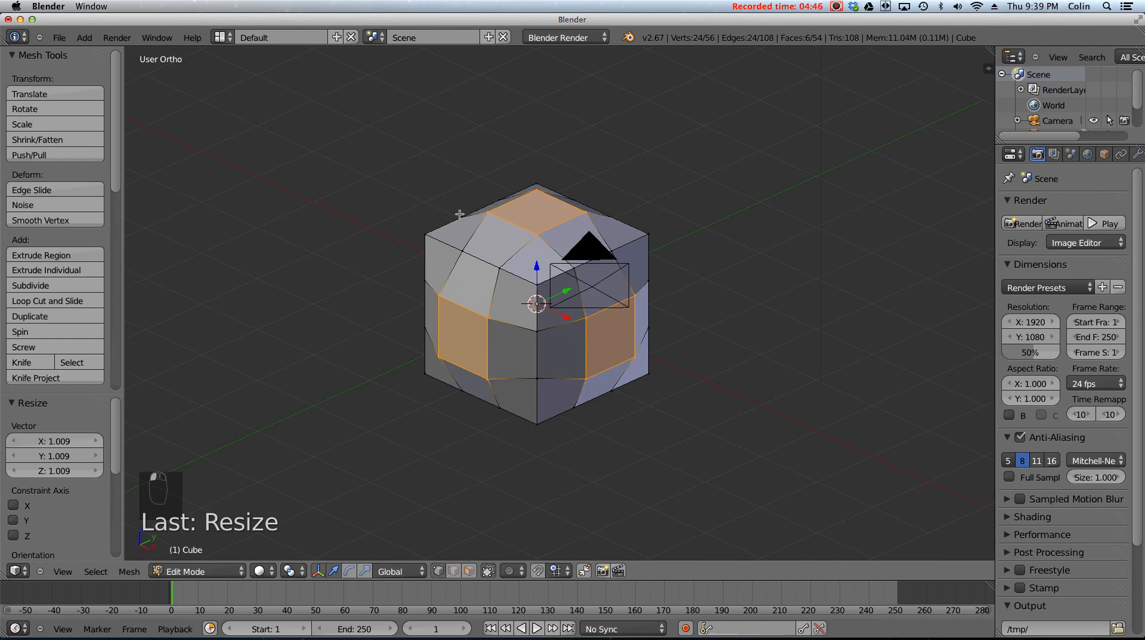
right_click(424, 235)
right_click(537, 182, "shift")
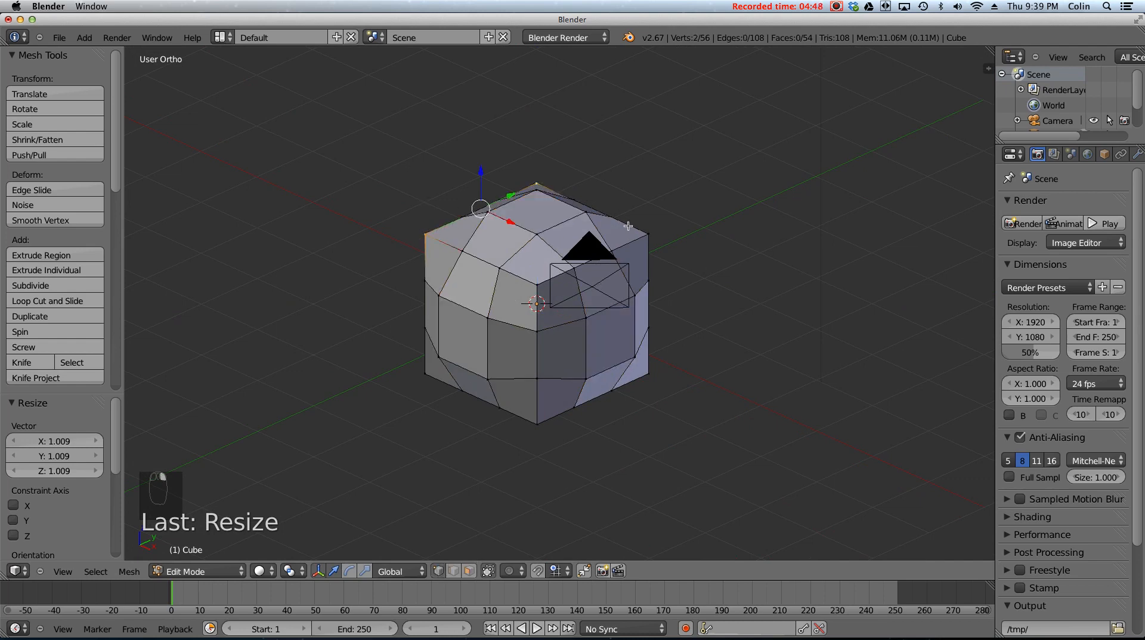
right_click(648, 235, "shift")
right_click(537, 285, "shift")
right_click(429, 237)
right_click(536, 182, "shift")
right_click(648, 234, "shift")
right_click(540, 279, "shift")
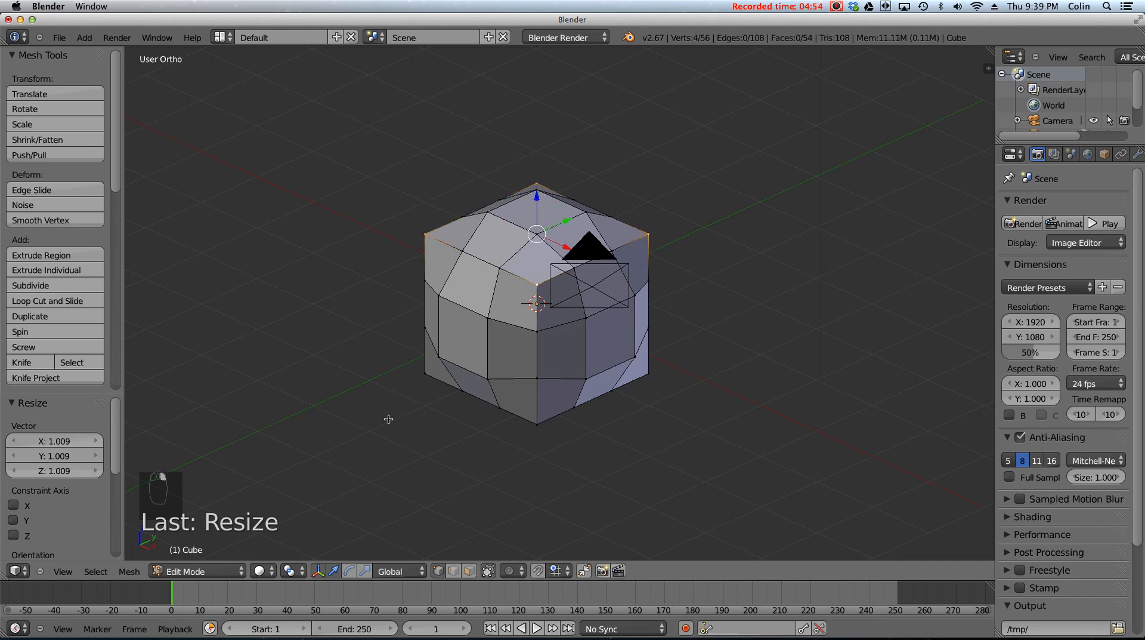
- Add the four bottom corner vertices of the mesh to the selection
right_click(421, 372, "shift")
right_click(537, 426, "shift")
right_click(660, 378, "shift")
middle_click_drag(660, 378, 615, 413)
right_click(614, 414, "shift")
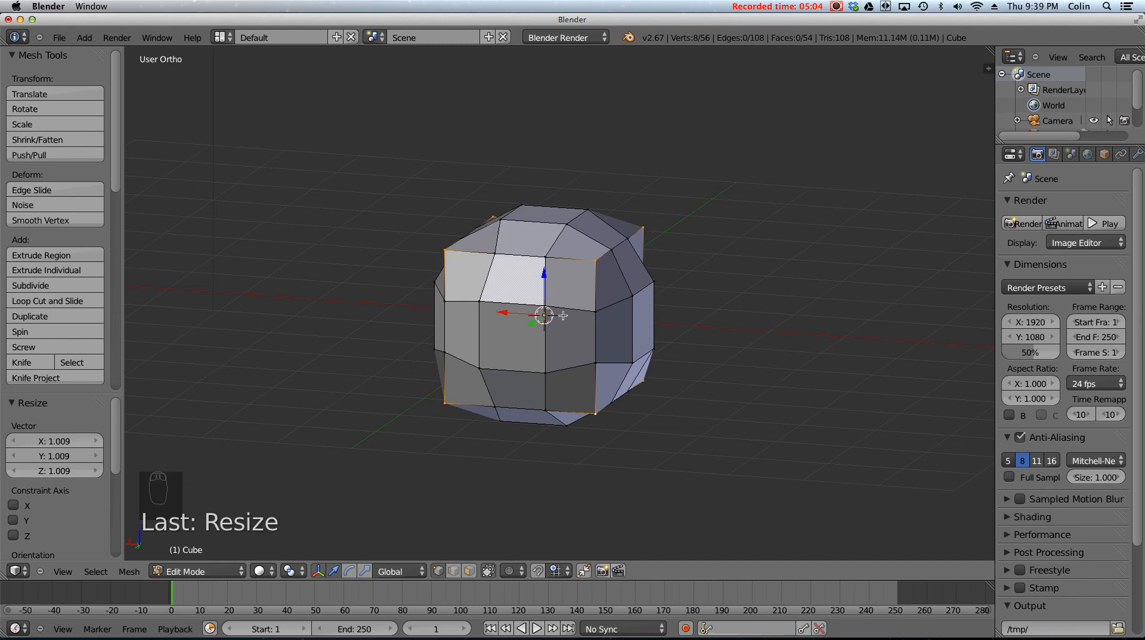
- Scale the eight corner vertices inward by a factor of about 0.782 to round off the mesh
middle_click_drag(563, 315, 568, 344)
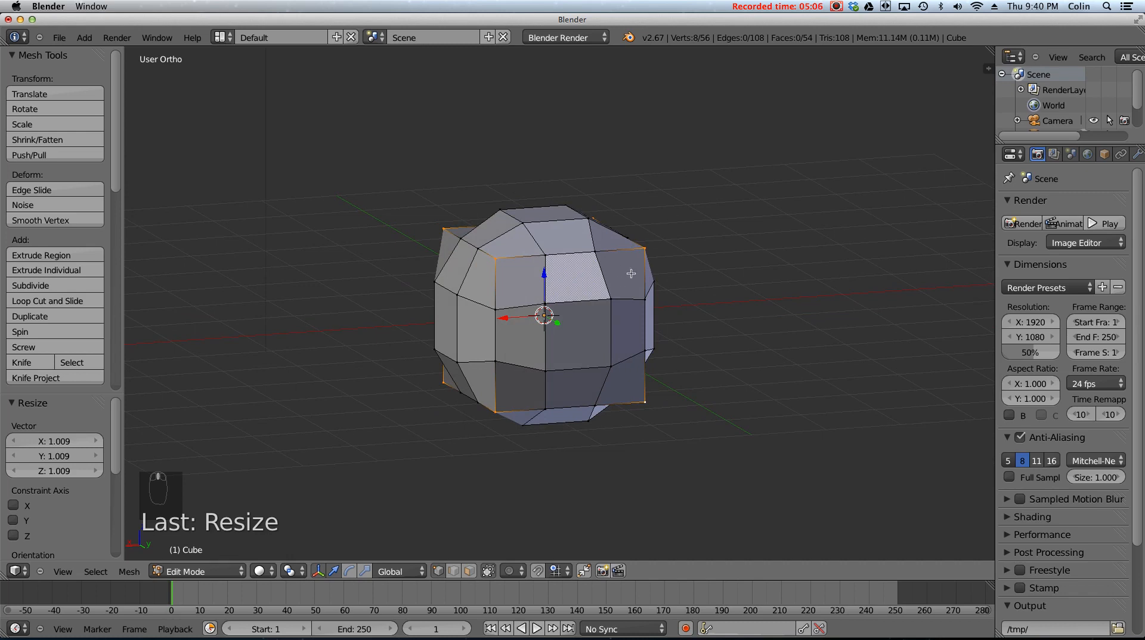
key("s")
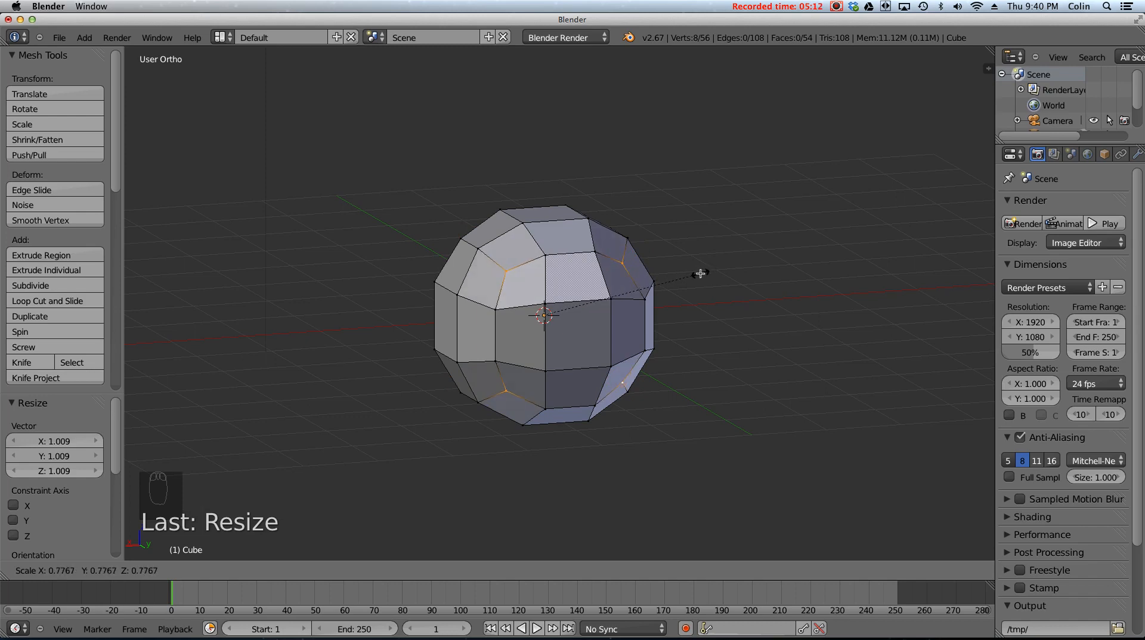
left_click(701, 273)
middle_click_drag(514, 306, 655, 307)
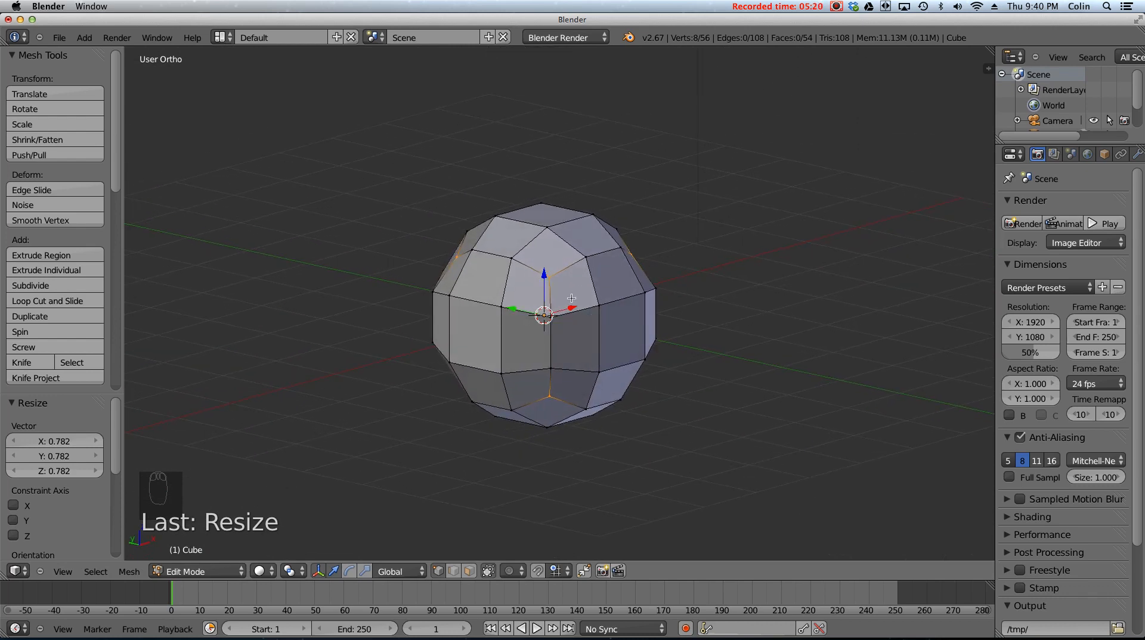
- Switch to face selection and scale only the front side's center face down by a factor of about 0.315
key("KP_1")
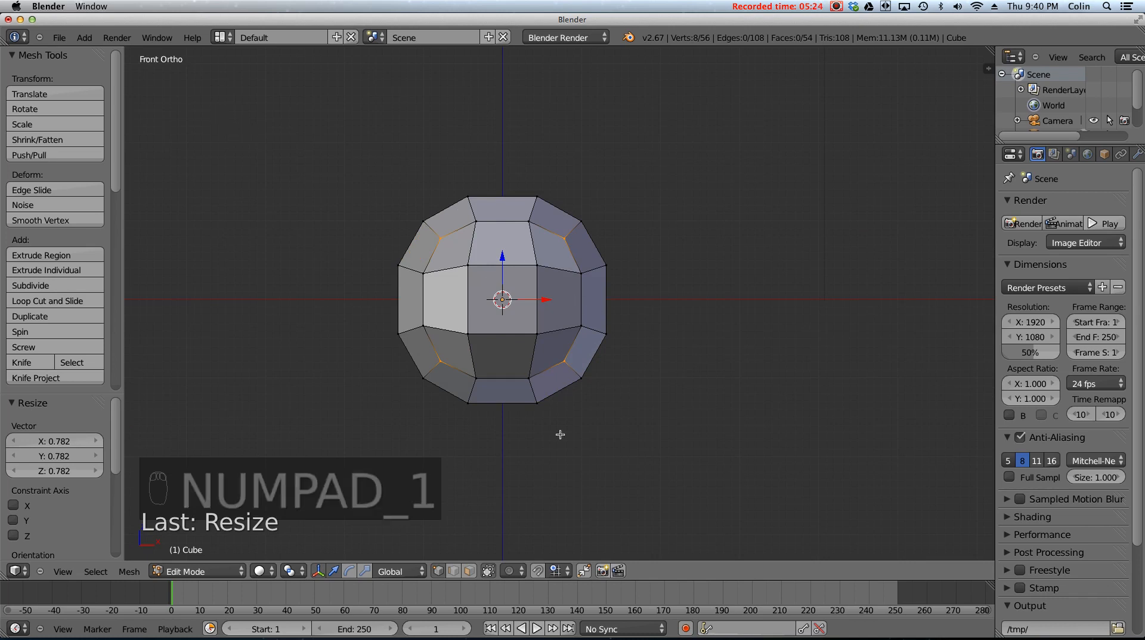
left_click(469, 570)
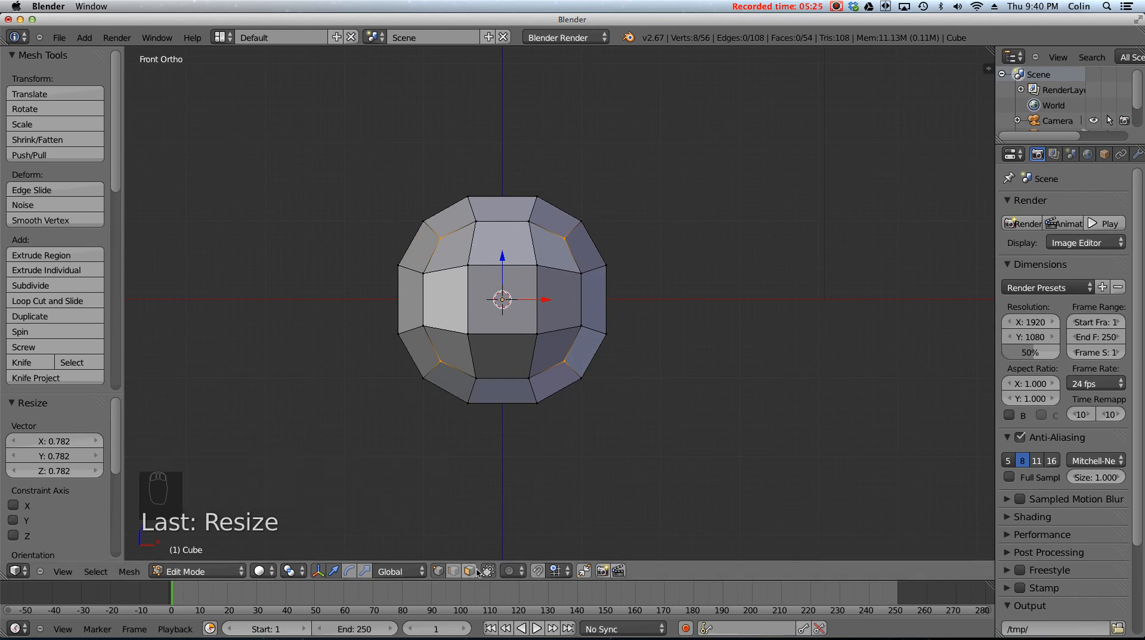
right_click(507, 291)
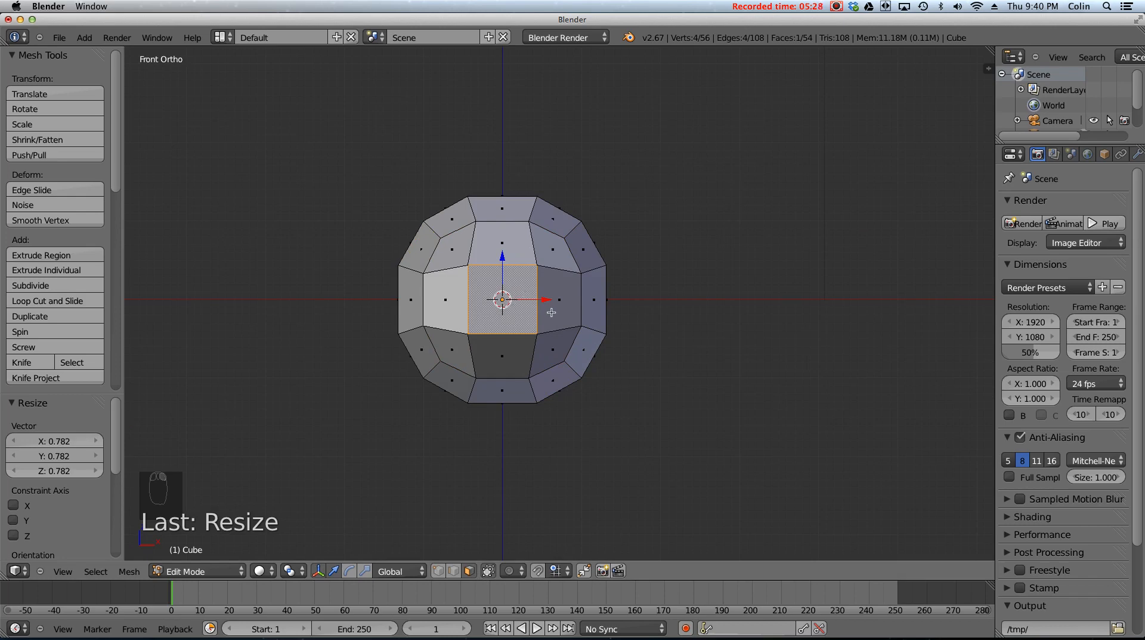
middle_click_drag(619, 285, 637, 252)
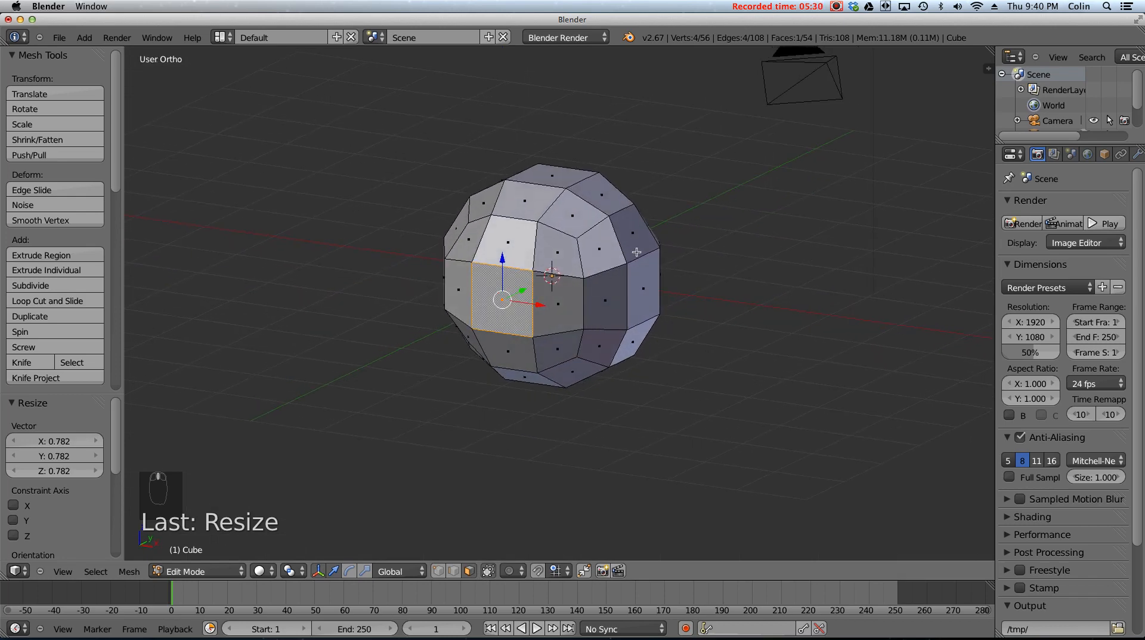
key("s")
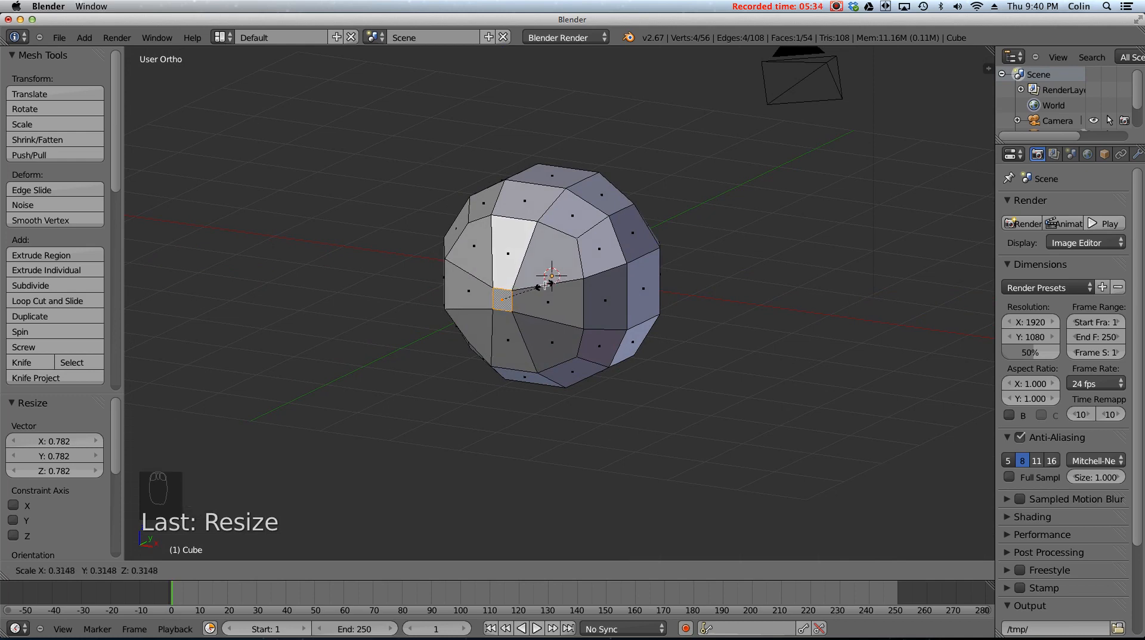
left_click(545, 285)
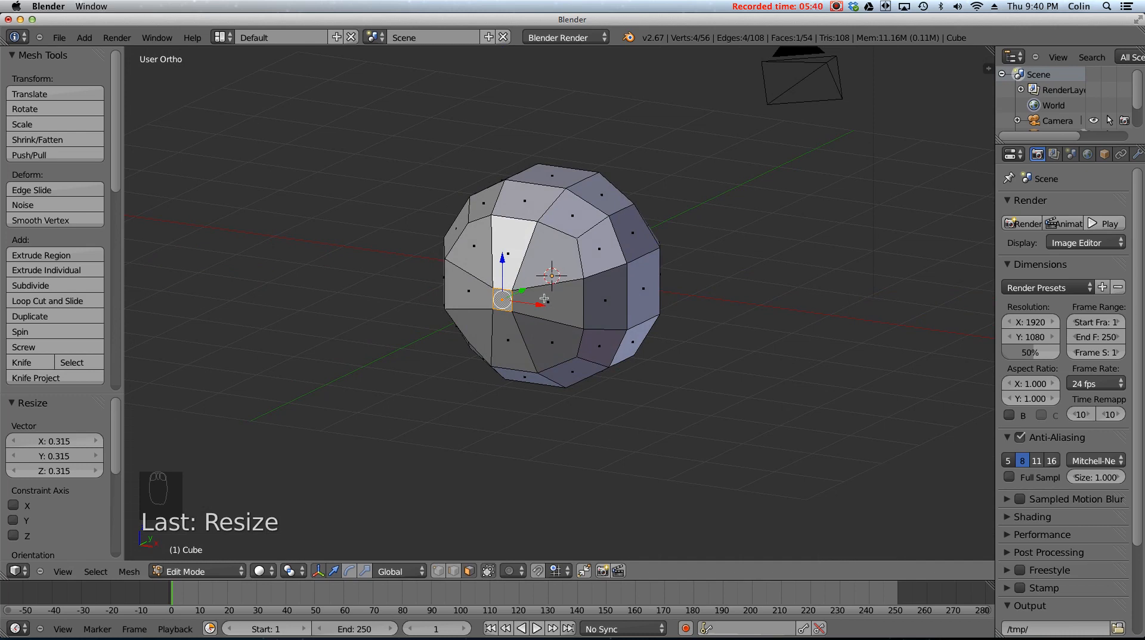
- Extrude the small front face outward by about 0.29, with its end pulled back about 0.061 along Y and scaled up by 1.332
key("e")
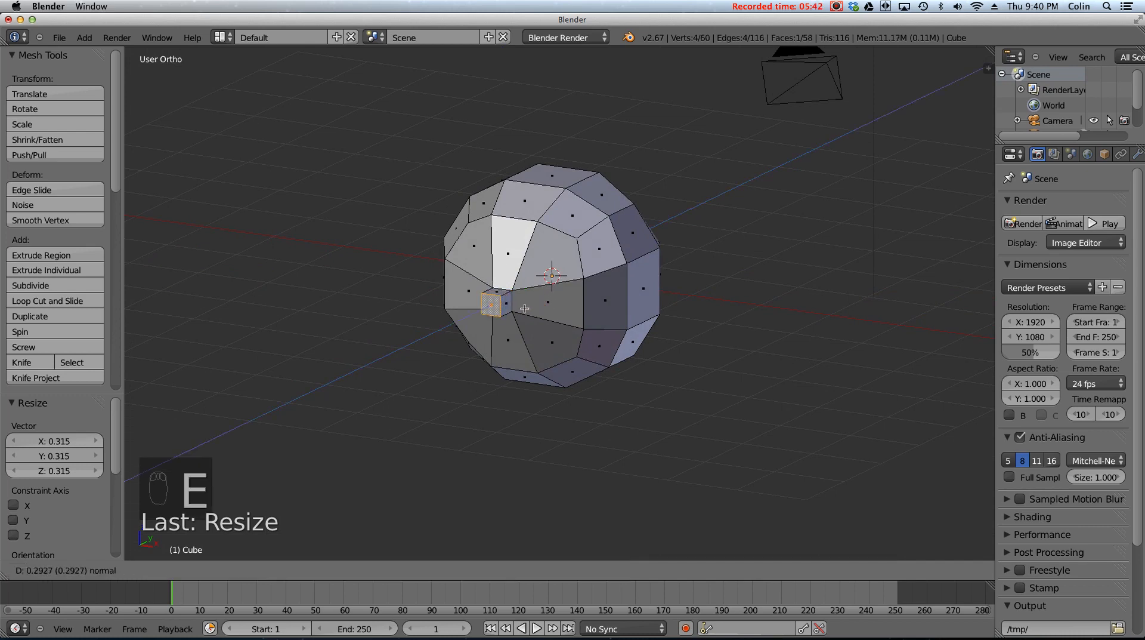
left_click(524, 309)
middle_click_drag(524, 309, 492, 324)
left_click_drag(536, 303, 544, 310)
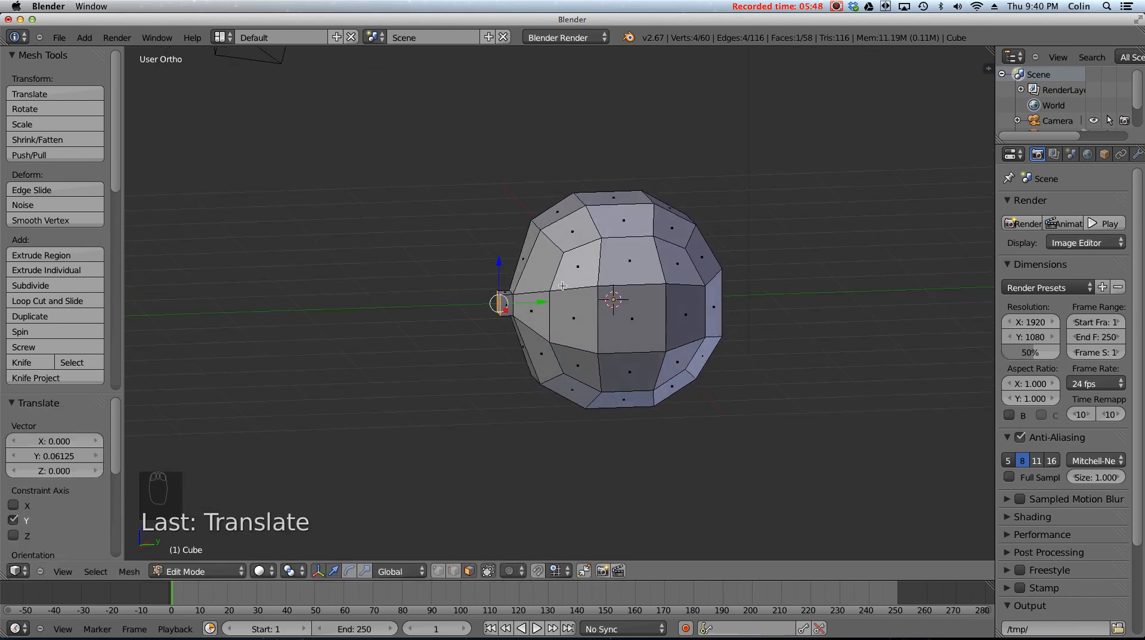
key("s")
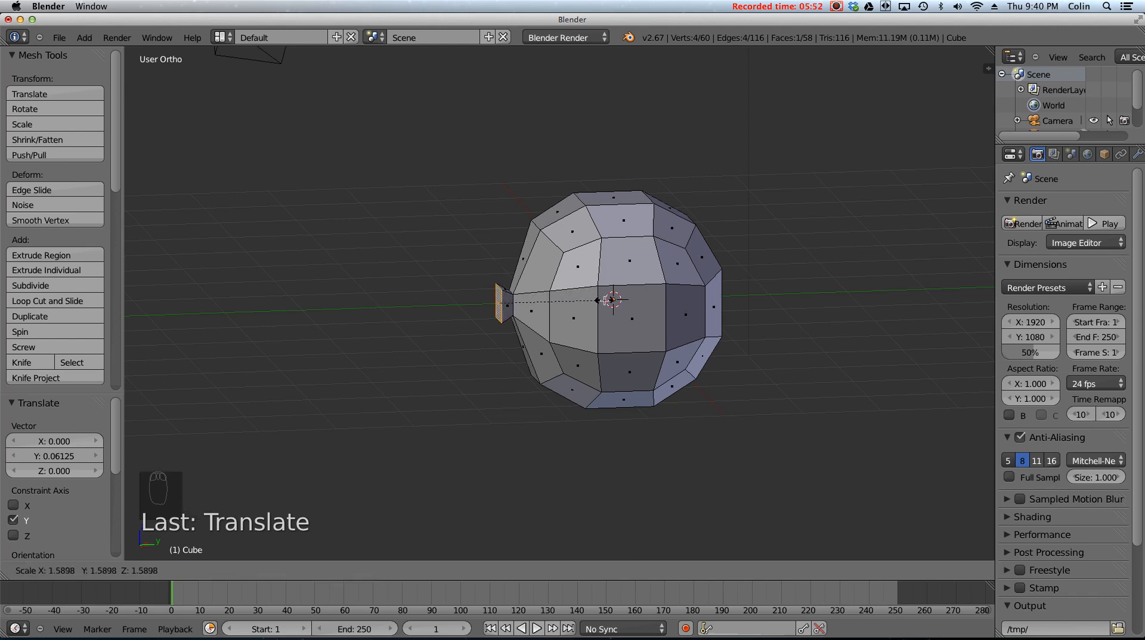
left_click(594, 300)
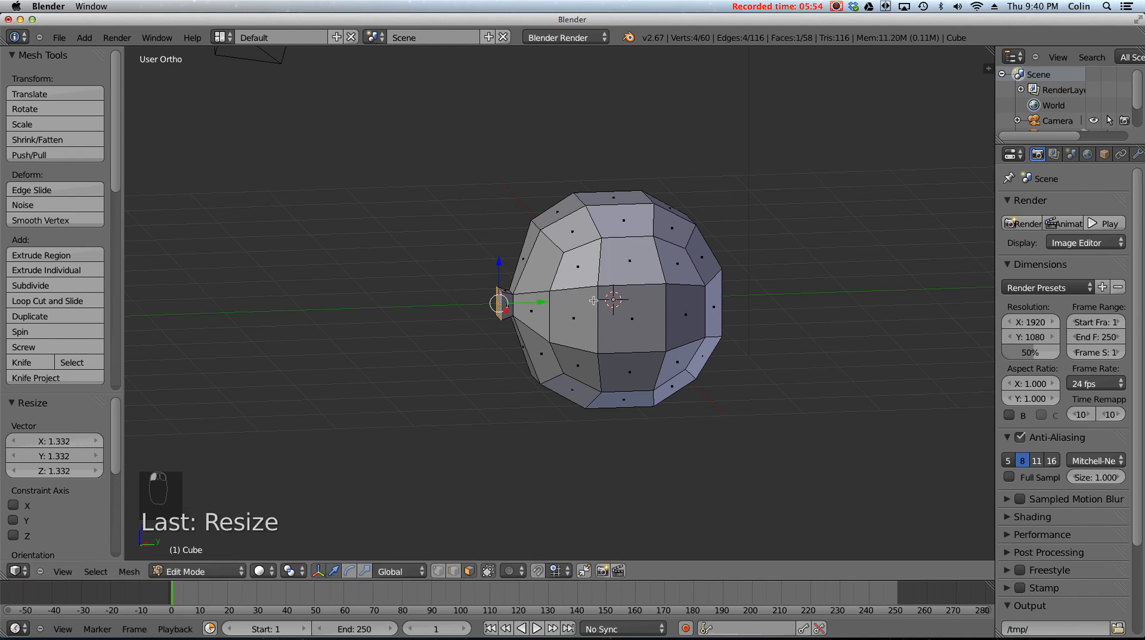
- Extrude the knob's end face outward by another 0.169 and scale it up by 1.232
key("e")
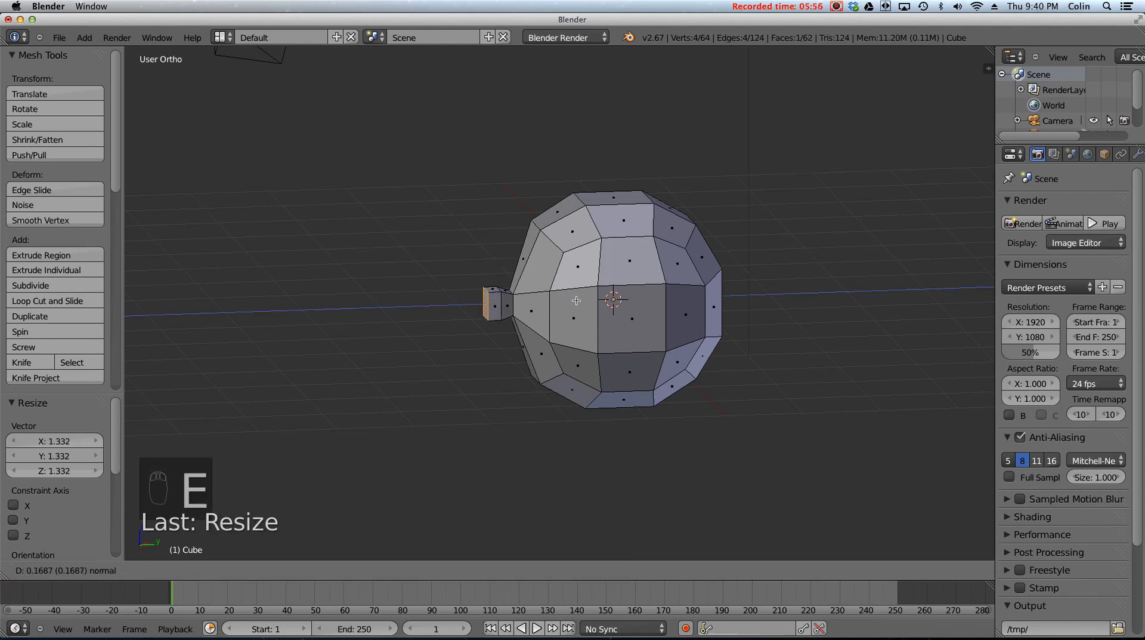
left_click(586, 301)
key("s")
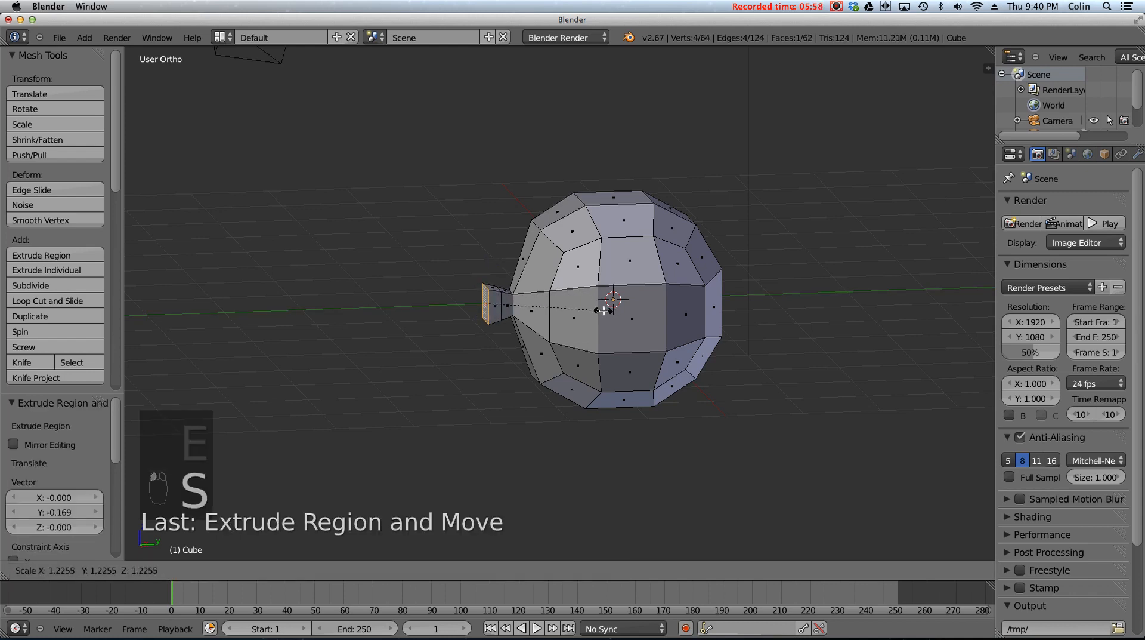
left_click(573, 310)
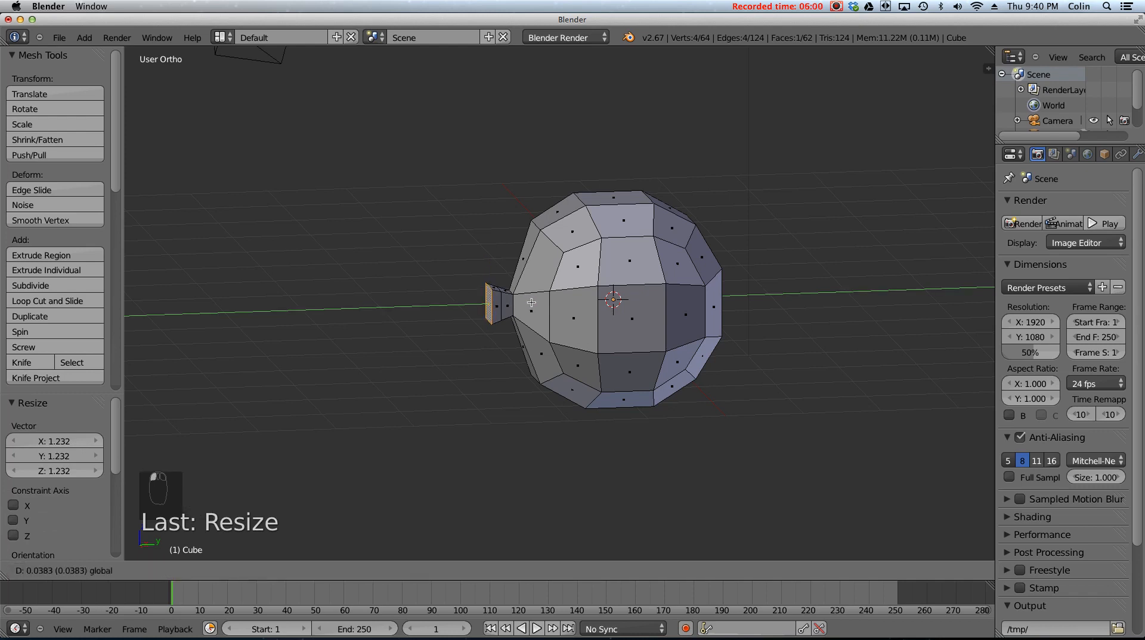
- Add a third extrusion of 0.161 to the knob and scale its end face down by 0.669 to taper it
key("e")
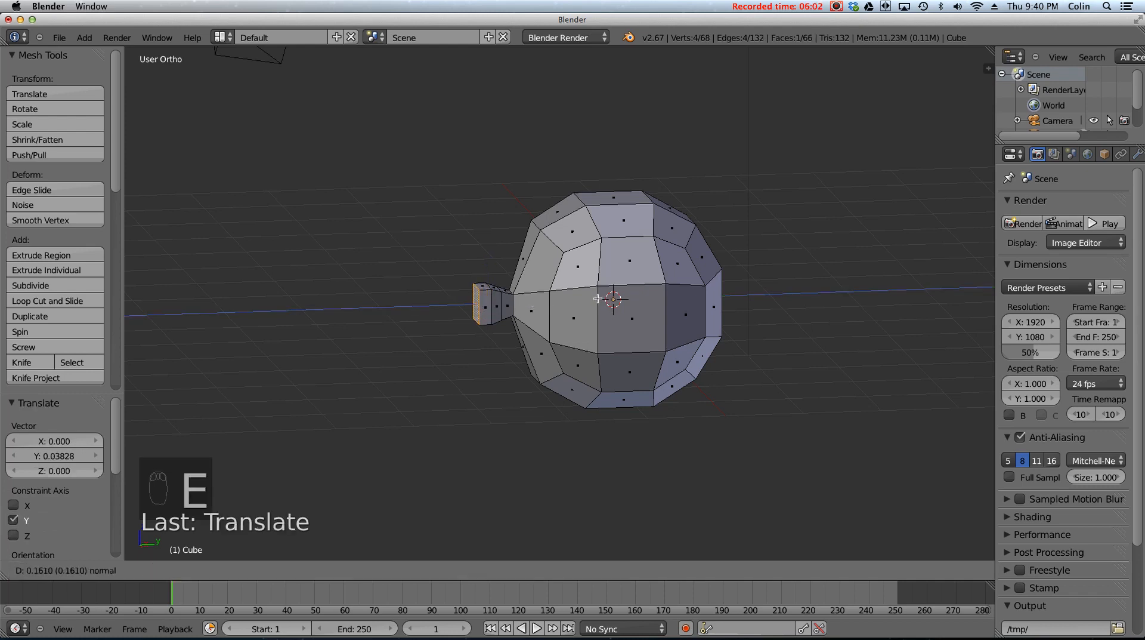
left_click(597, 298)
key("s")
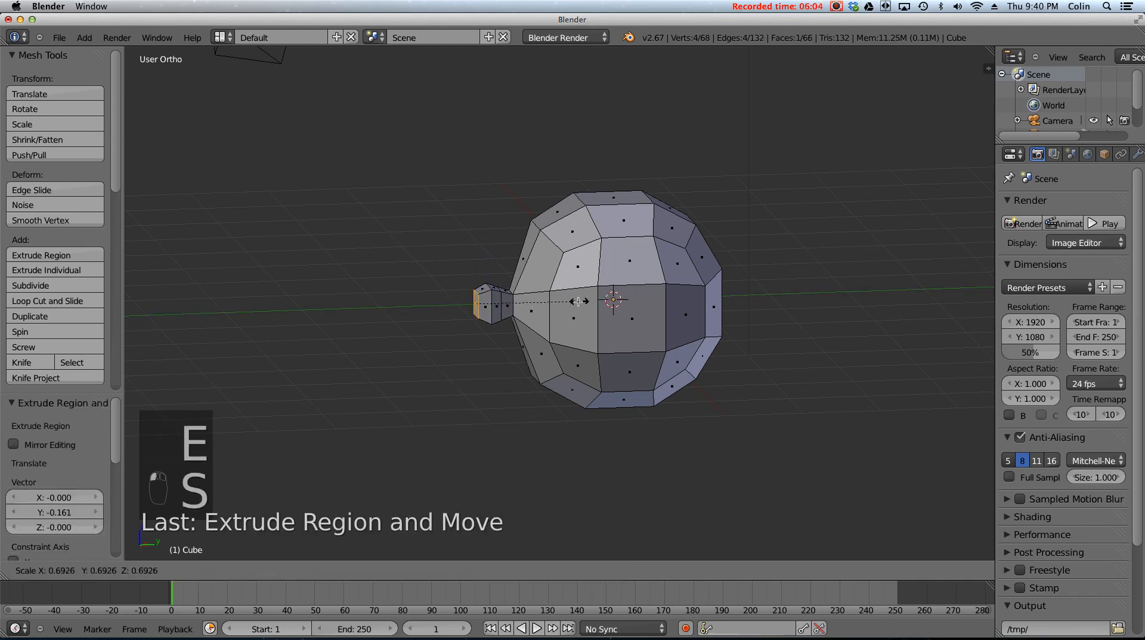
left_click(576, 301)
middle_click_drag(576, 302, 493, 286)
middle_click_drag(343, 281, 430, 288)
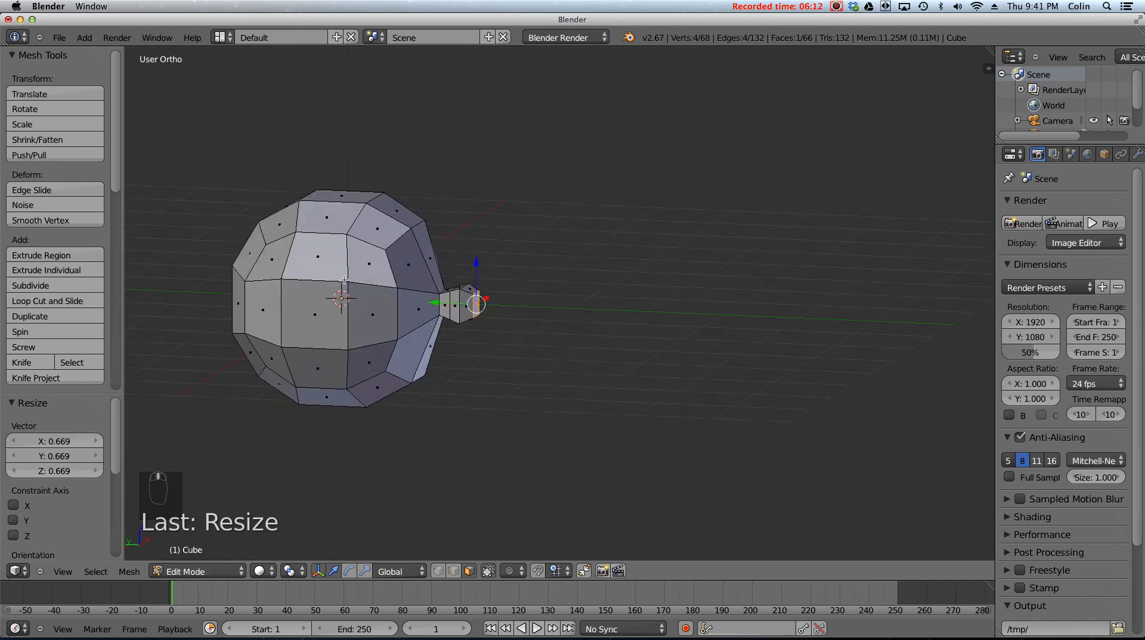
middle_click_drag(536, 318, 388, 263)
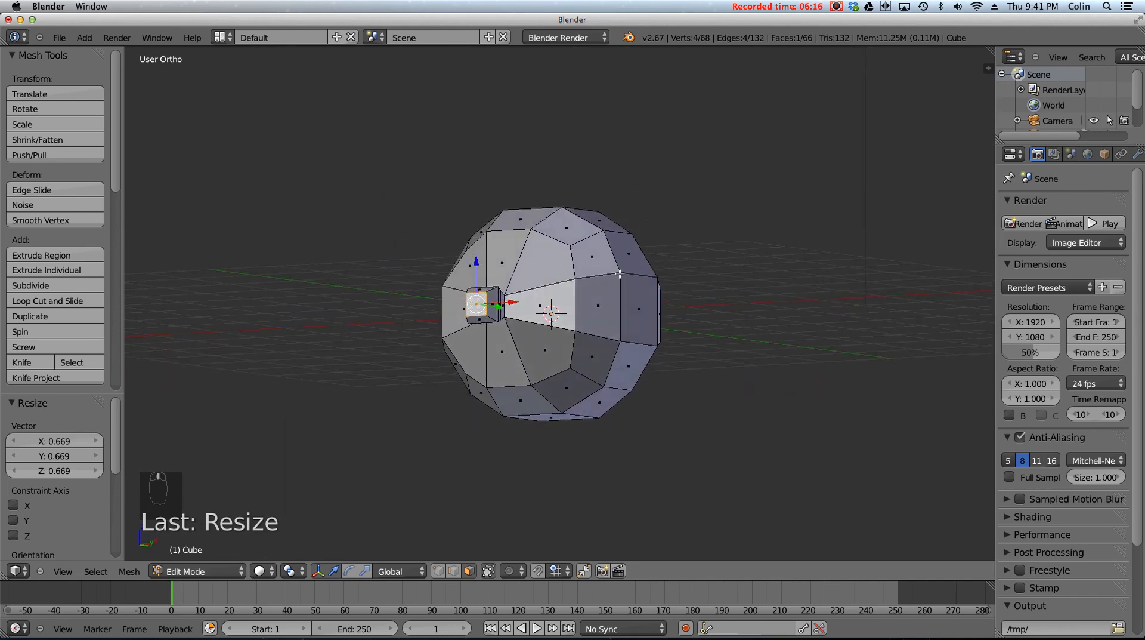
- In edge selection, select the edges along the sides of the ring just above the middle band and move them down 0.143 along Z
left_click(455, 571)
middle_click_drag(644, 241, 569, 283)
right_click(569, 303)
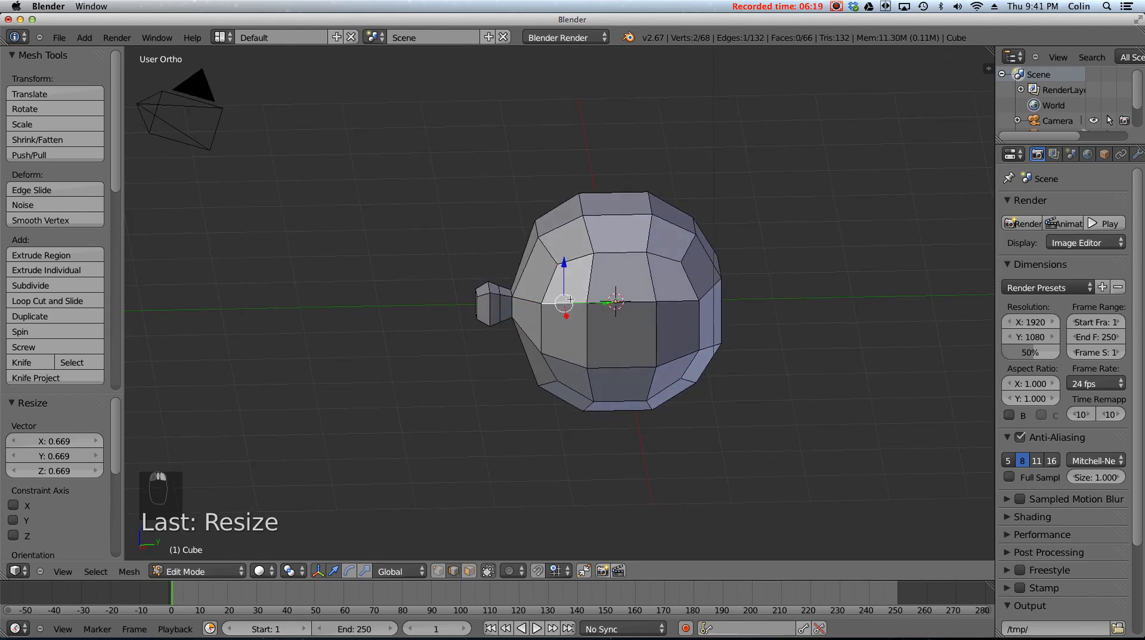
right_click(635, 299, "shift")
right_click(688, 299, "shift")
middle_click_drag(688, 299, 448, 311)
right_click(506, 308, "shift")
right_click(464, 298, "shift")
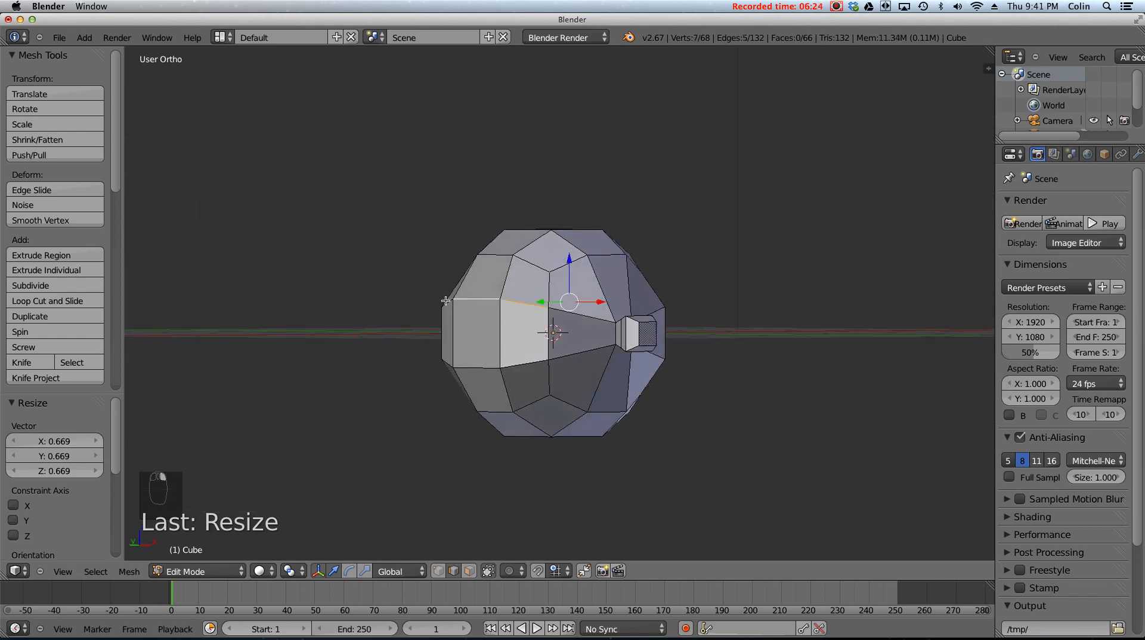
right_click(450, 302, "shift")
key("g")
key("z")
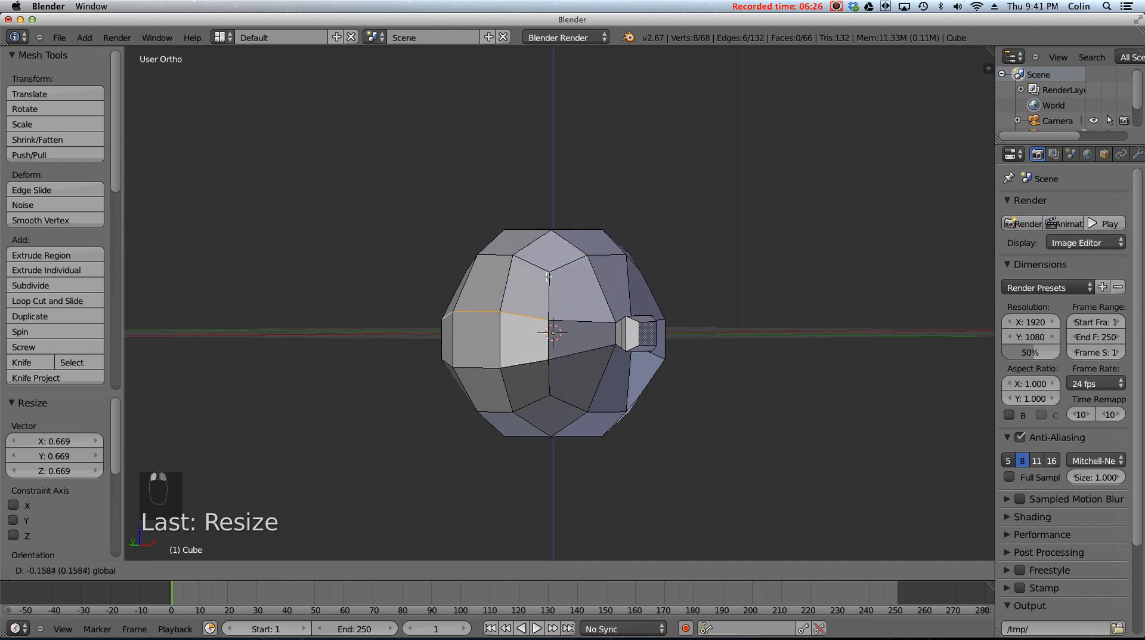
left_click(542, 284)
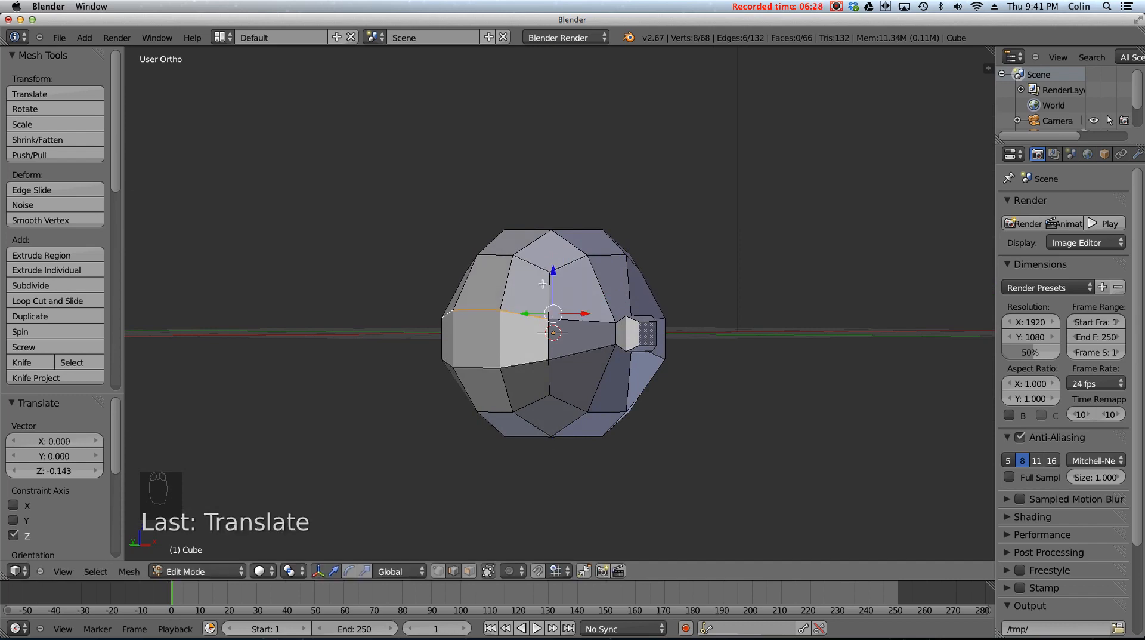
- Deselect the unwanted side edges of the ring, keeping only two edges, and move those down about 0.072 along Z
right_click(522, 315, "shift")
middle_click_drag(439, 315, 477, 318)
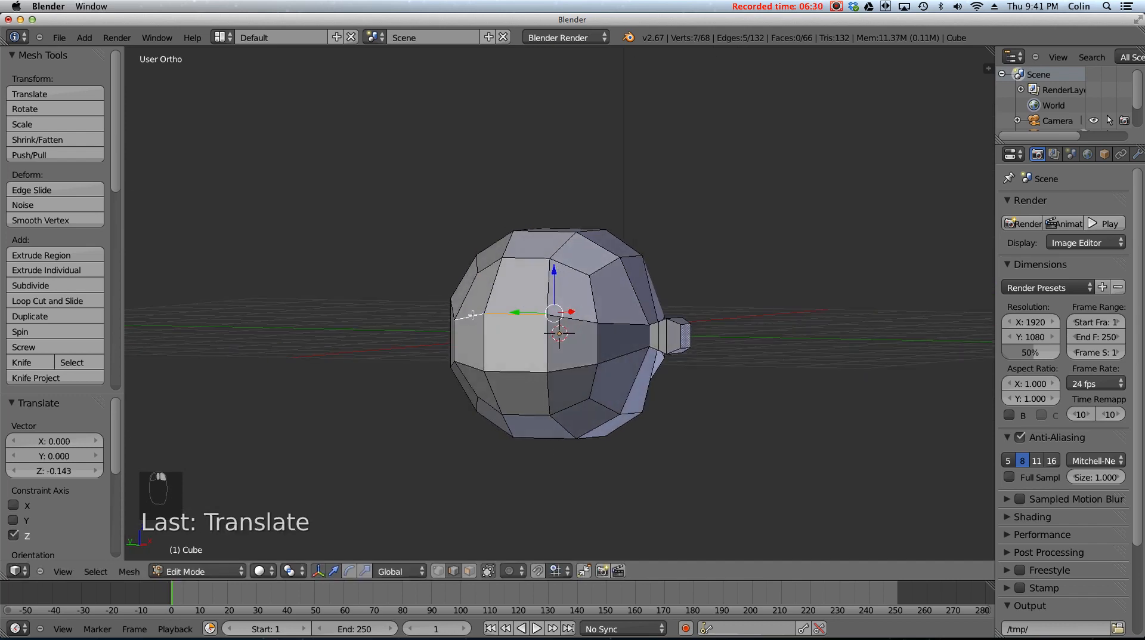
right_click(472, 314, "shift")
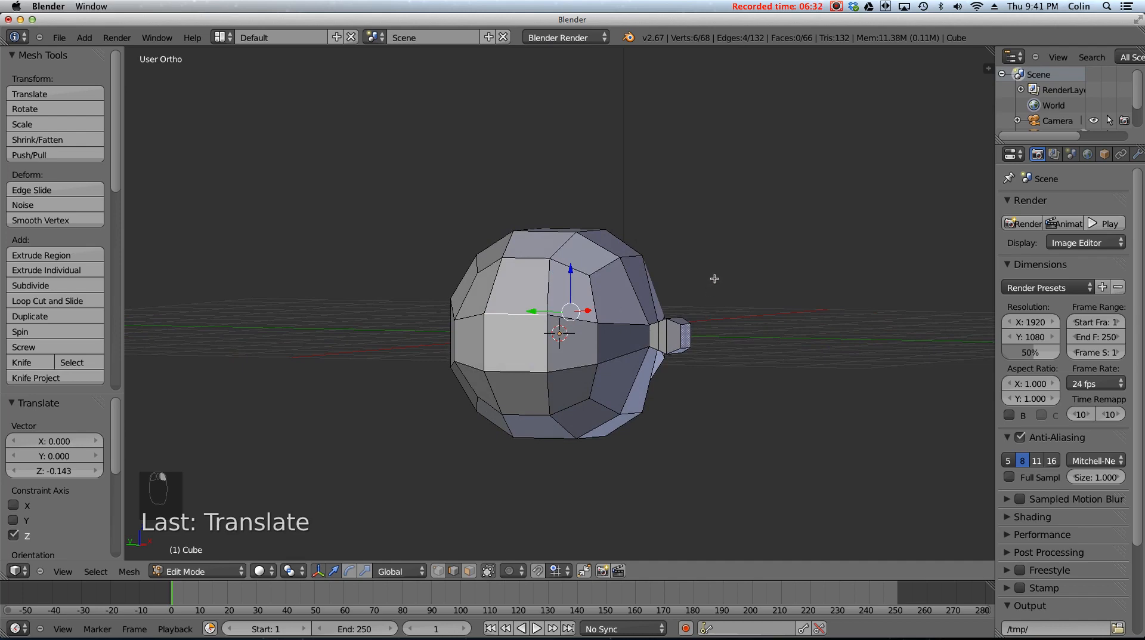
middle_click_drag(713, 277, 487, 302)
right_click(516, 337, "shift")
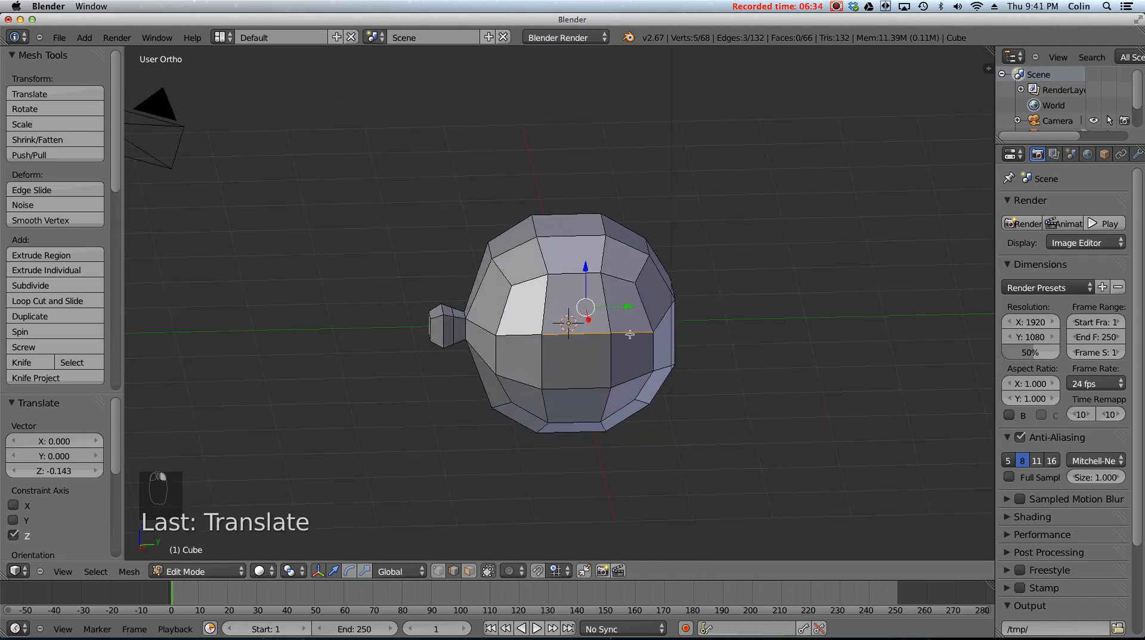
right_click(630, 334, "shift")
left_click_drag(568, 265, 568, 272)
- Add a horizontal loop cut through the band of faces above the knob, slid downward with a factor of -0.402
middle_click_drag(484, 280, 648, 256)
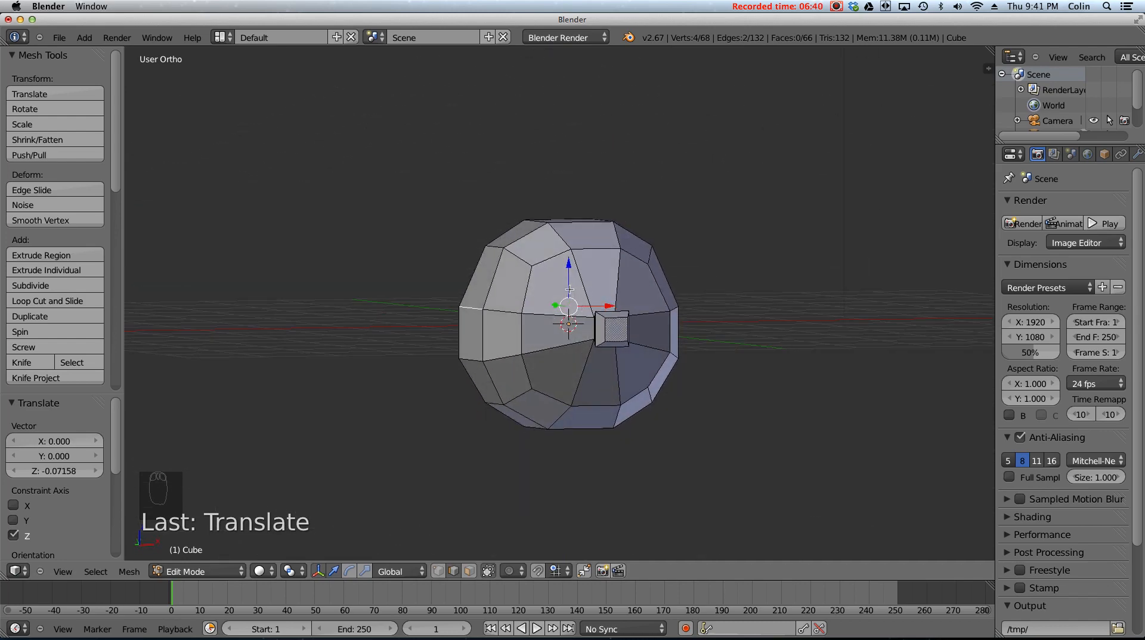
key("ctrl+r")
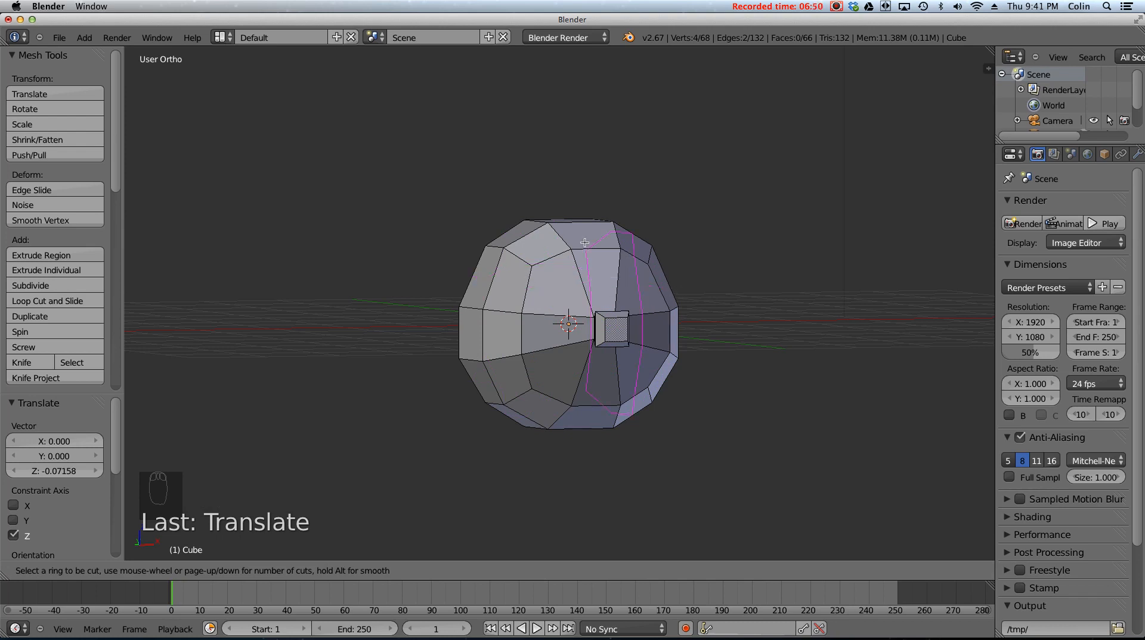
left_click(527, 290)
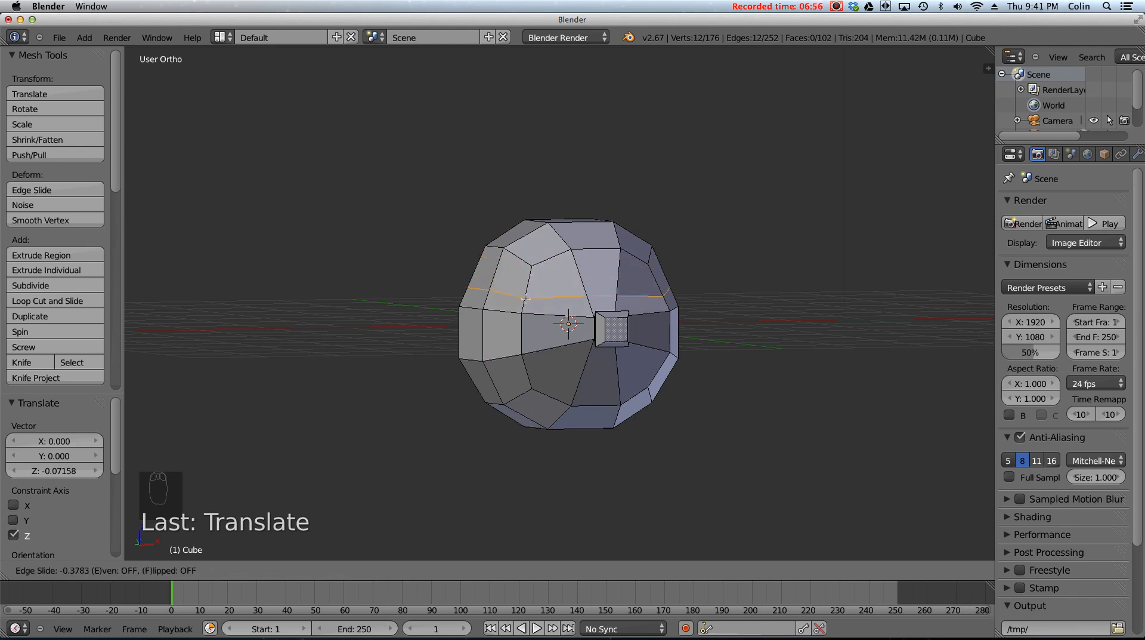
left_click(526, 299)
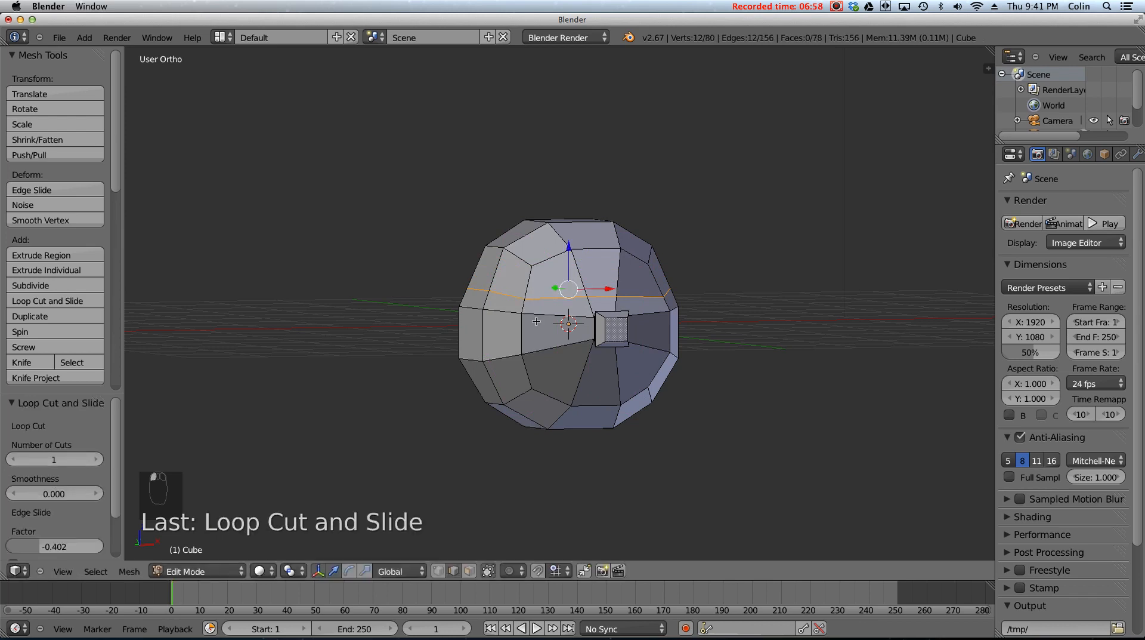
- Add a second horizontal loop cut above the first one, with a slide factor of 0.0191
key("ctrl+r")
left_click(537, 285)
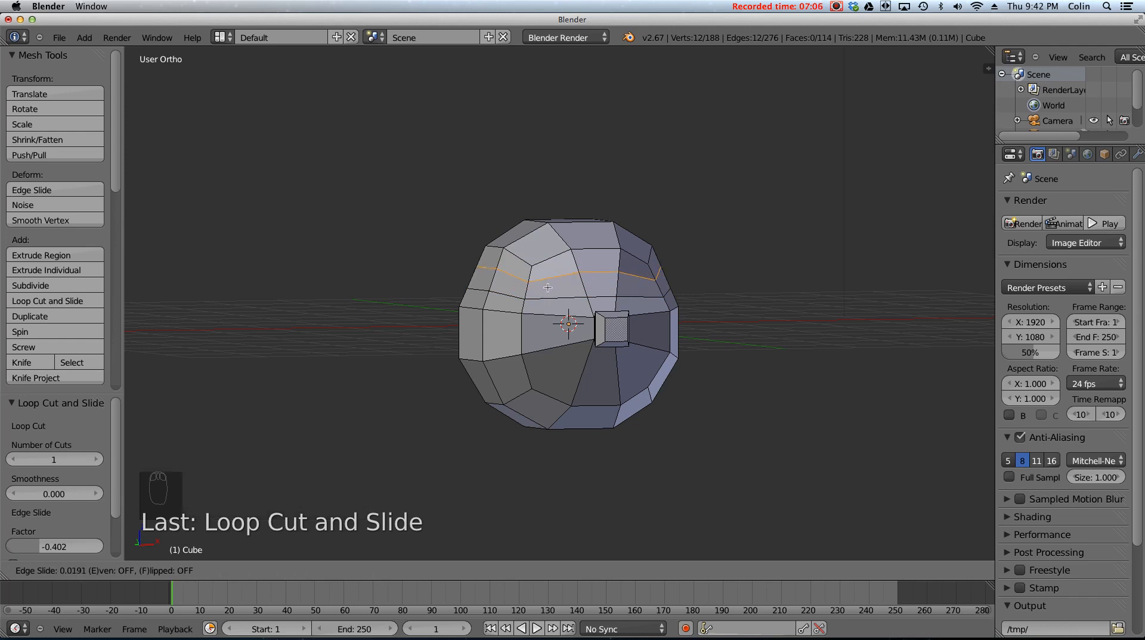
left_click(547, 288)
- Select the front edge beside the knob's upper side and move it about -0.011 along Y
middle_click_drag(619, 289, 552, 304)
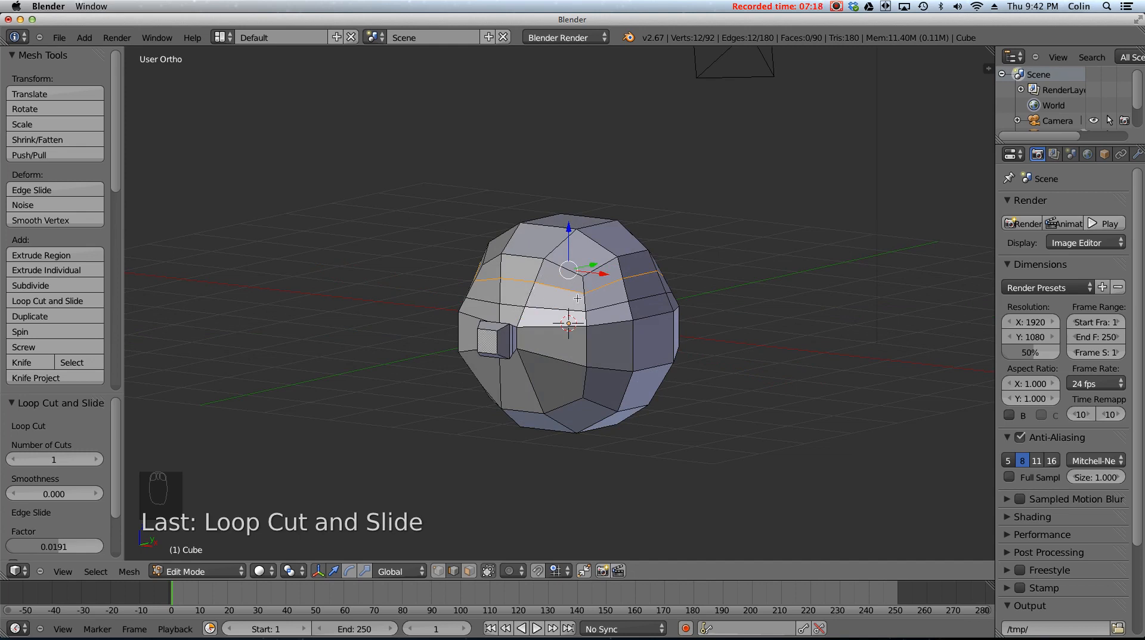
scroll(512, 304, "up", 2)
middle_click_drag(515, 292, 659, 313)
right_click(646, 306)
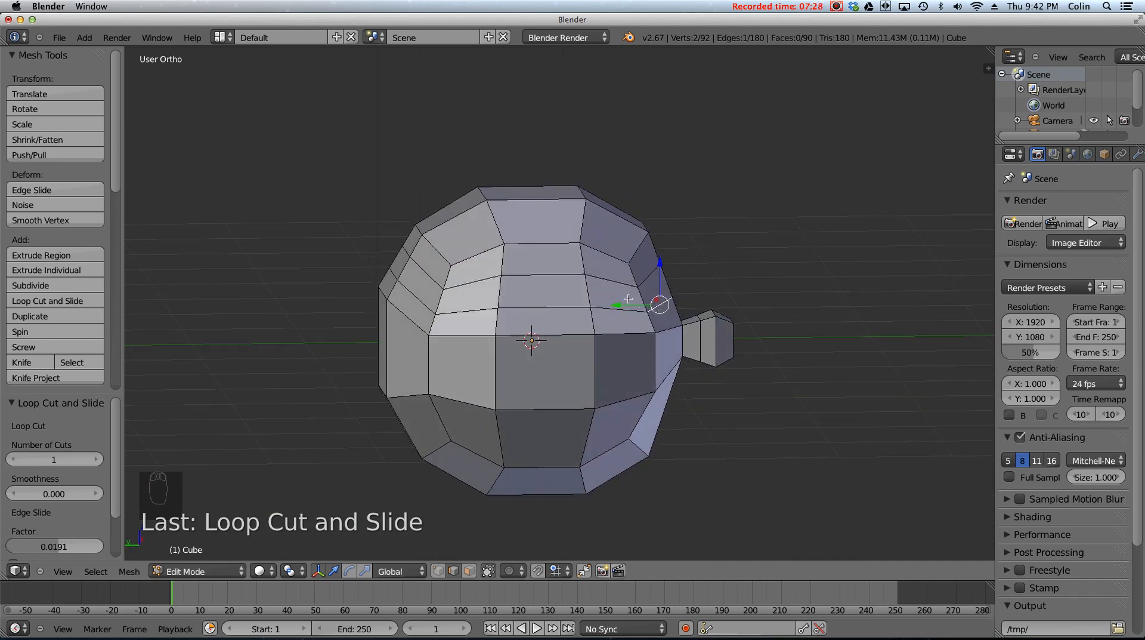
middle_click_drag(734, 293, 771, 299)
right_click(769, 296, "shift")
middle_click_drag(659, 302, 854, 356)
key("g")
left_click(689, 297)
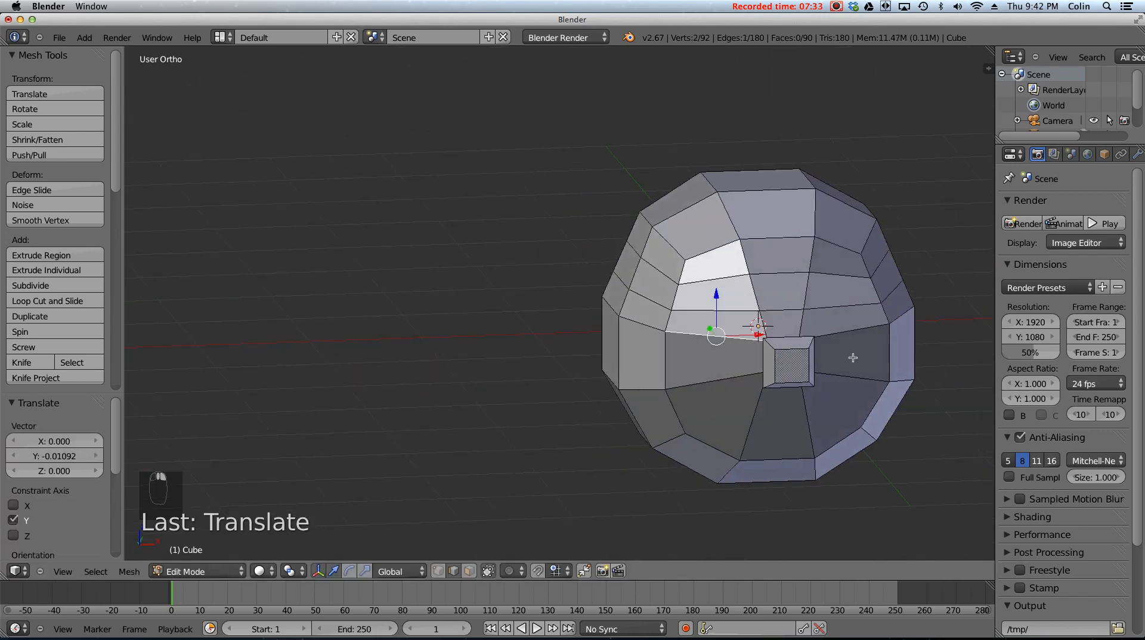
- Add the neighbouring front edges on both sides of the knob to the selection and move all four -0.0157 along Y
right_click(839, 312, "shift")
right_click(716, 312, "shift")
middle_click_drag(721, 333, 744, 326)
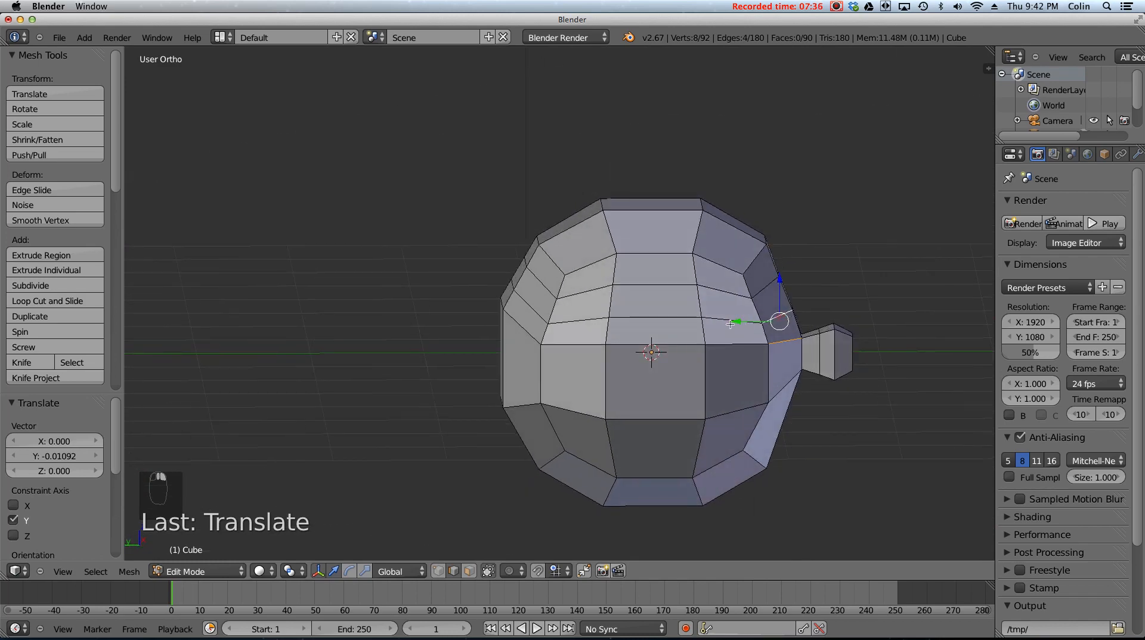
left_click_drag(737, 322, 739, 322)
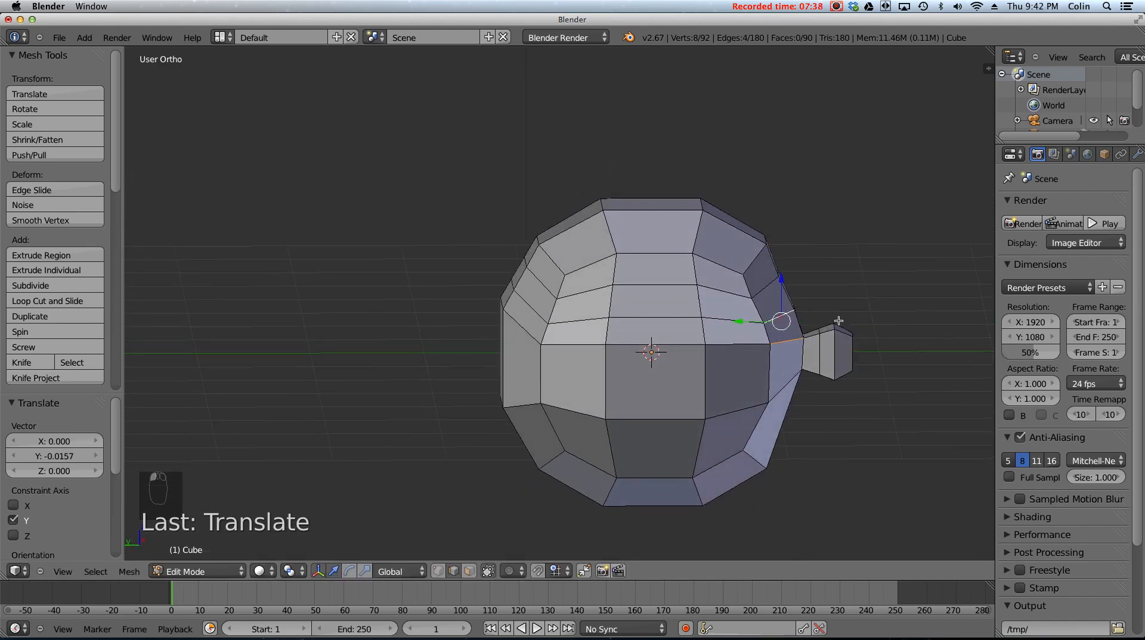
- Try a single vertical loop cut through the front faces on one side of the knob and undo it
middle_click_drag(839, 320, 768, 302)
middle_click_drag(793, 356, 738, 355)
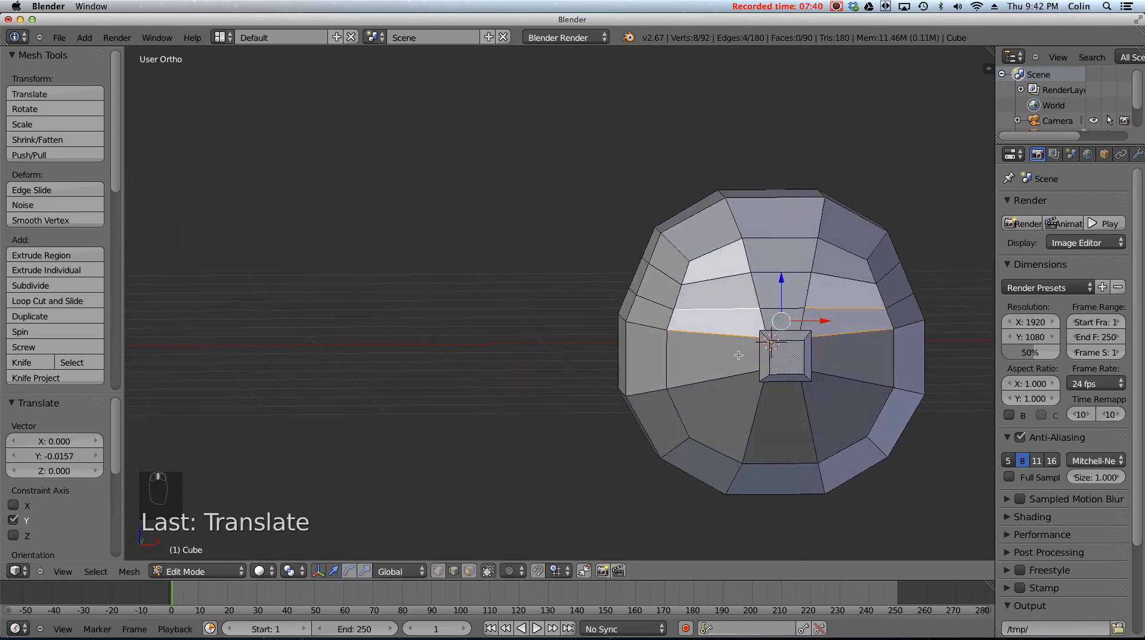
key("ctrl+r")
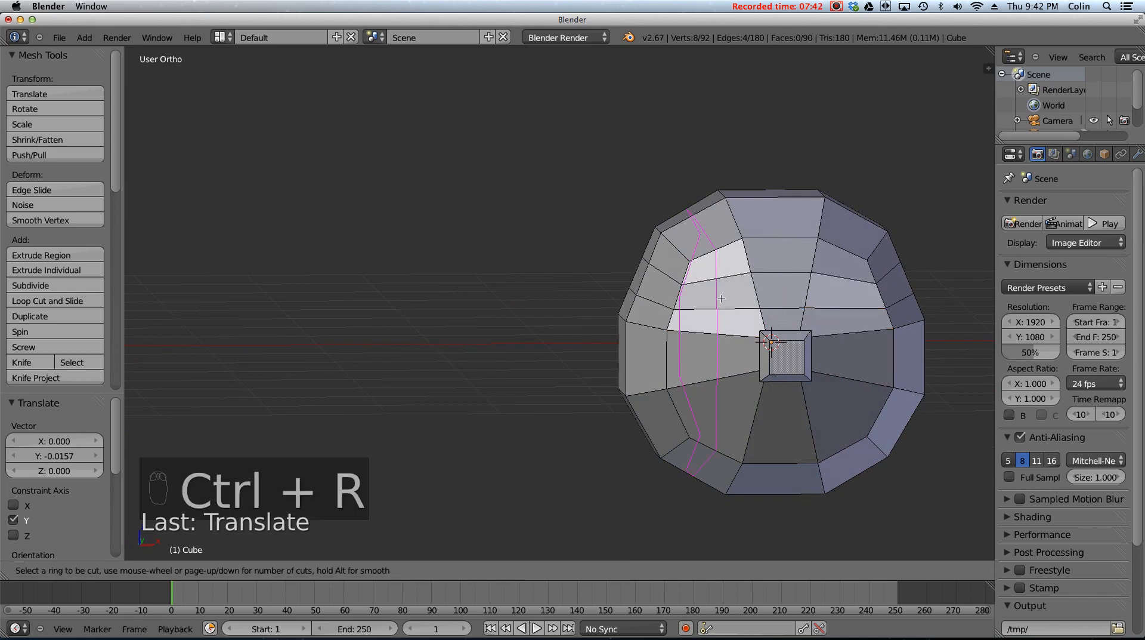
left_click(721, 302)
left_click(721, 301)
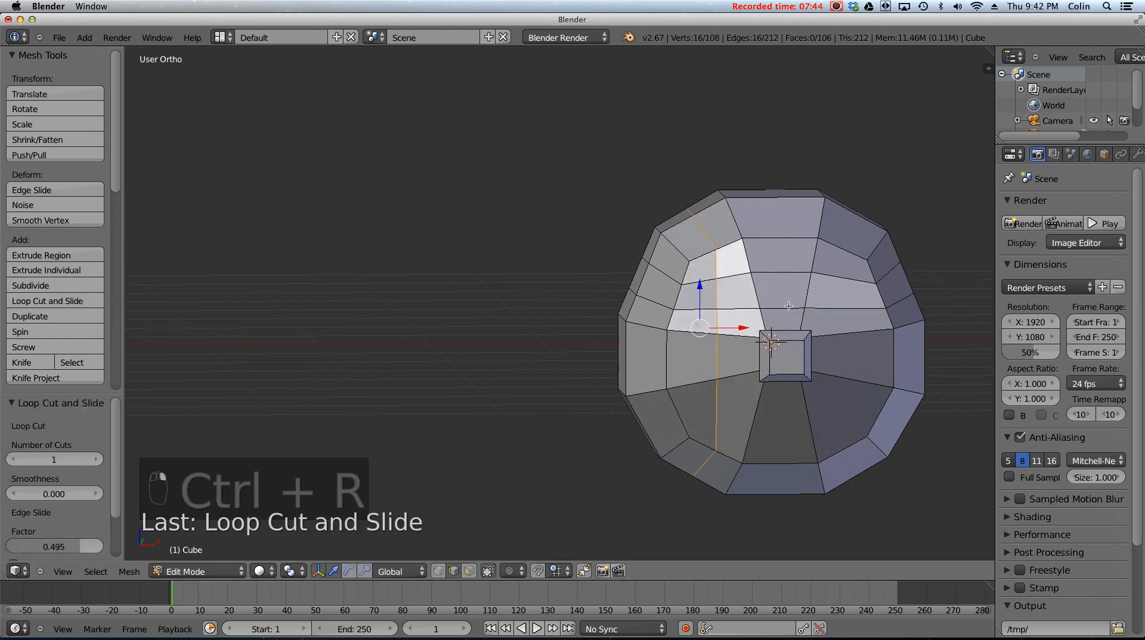
key("ctrl+z")
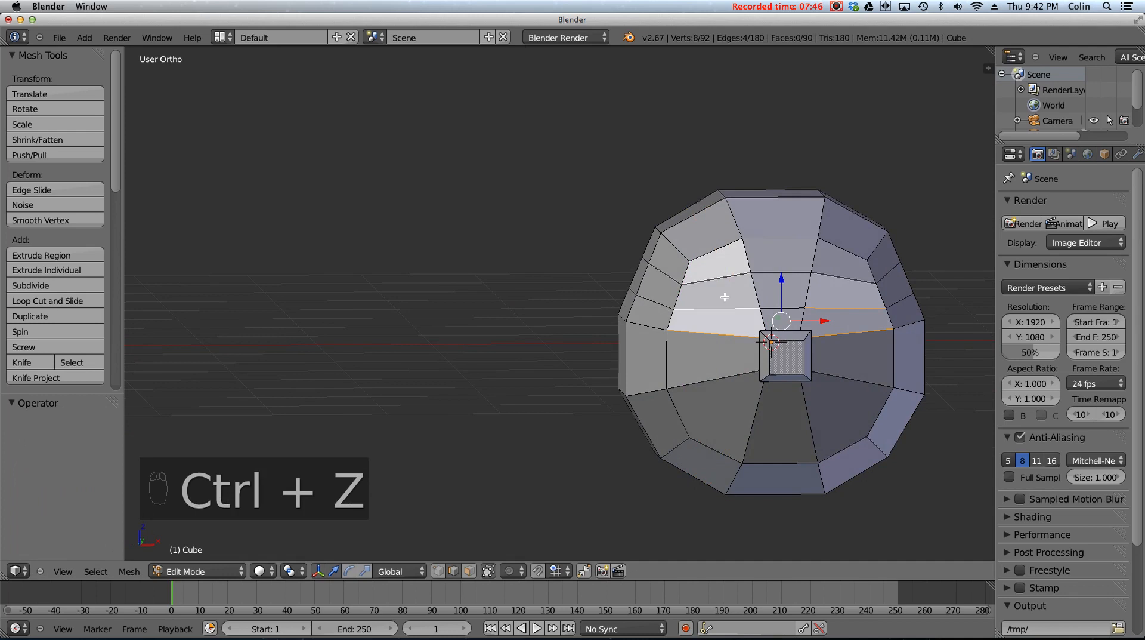
- Add two vertical loop cuts through the front faces on one side of the knob, slid toward it with a factor of 0.474
key("ctrl+r")
scroll(722, 300, "up", 1)
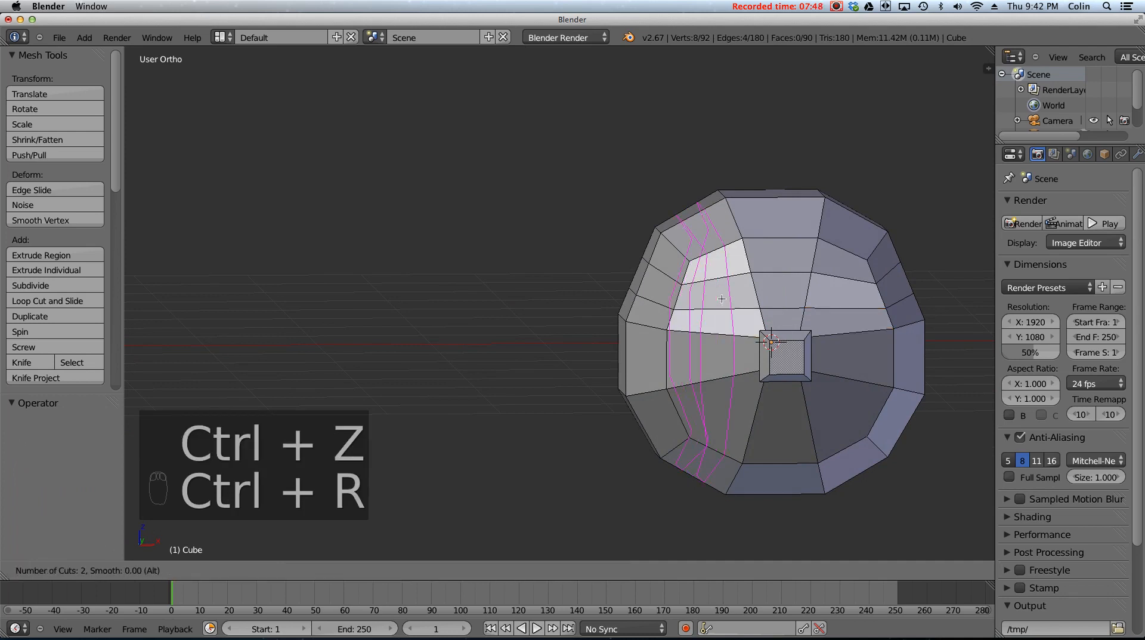
left_click(718, 296)
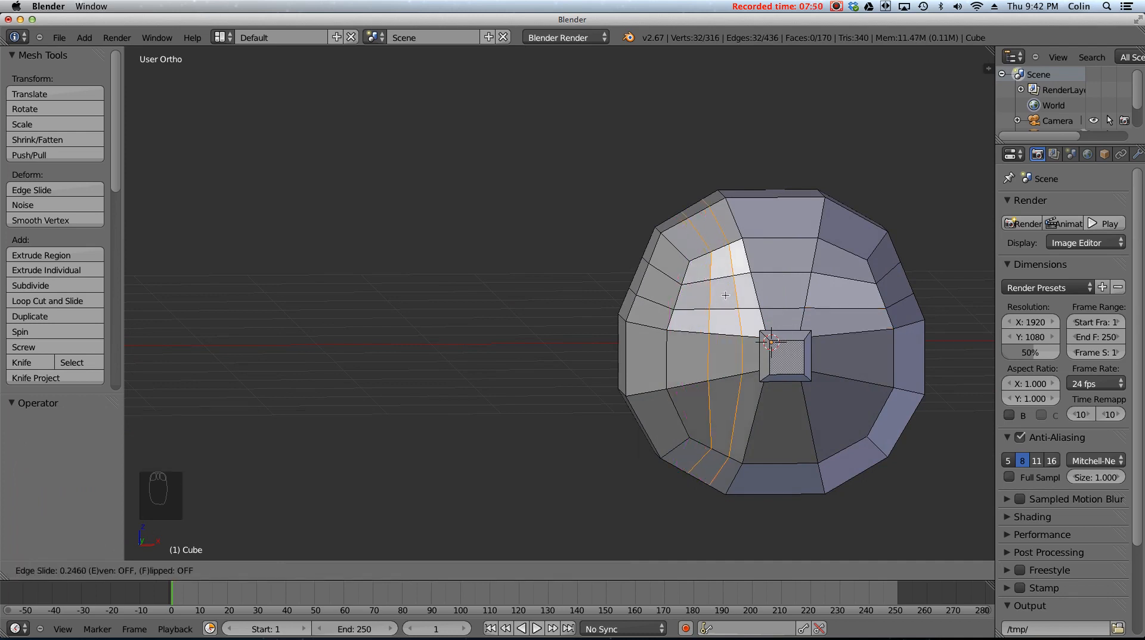
left_click(725, 305)
- Add two vertical loop cuts through the front faces on the +X side of the knob, slid toward it with a factor of 0.490
middle_click_drag(725, 305, 769, 283)
key("ctrl+r")
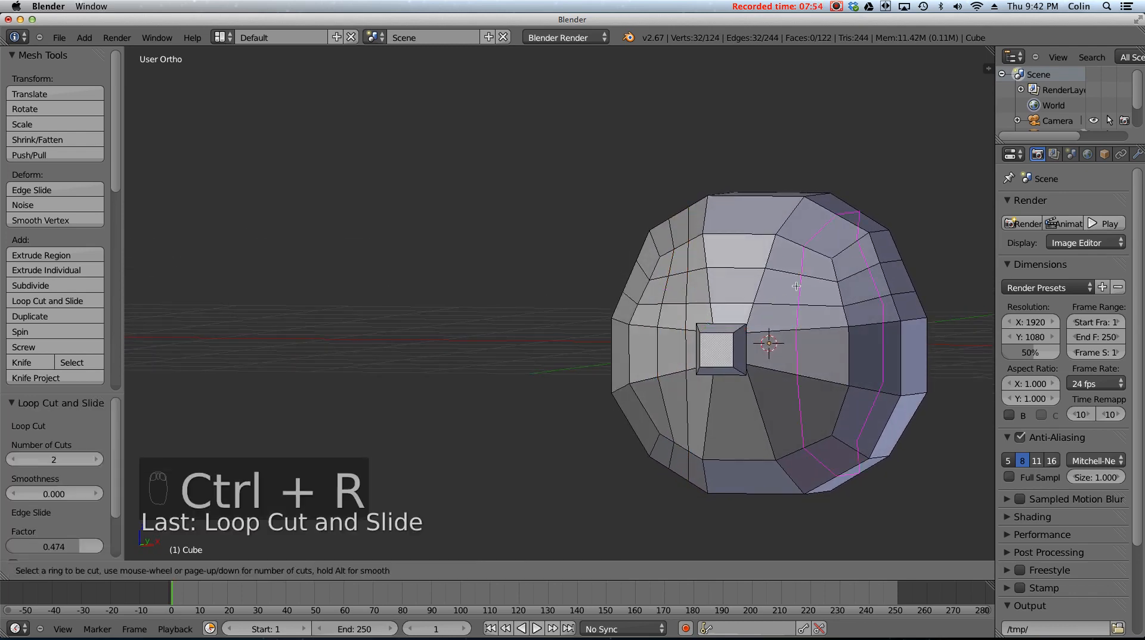
scroll(797, 285, "up", 1)
left_click(803, 278)
right_click(815, 280)
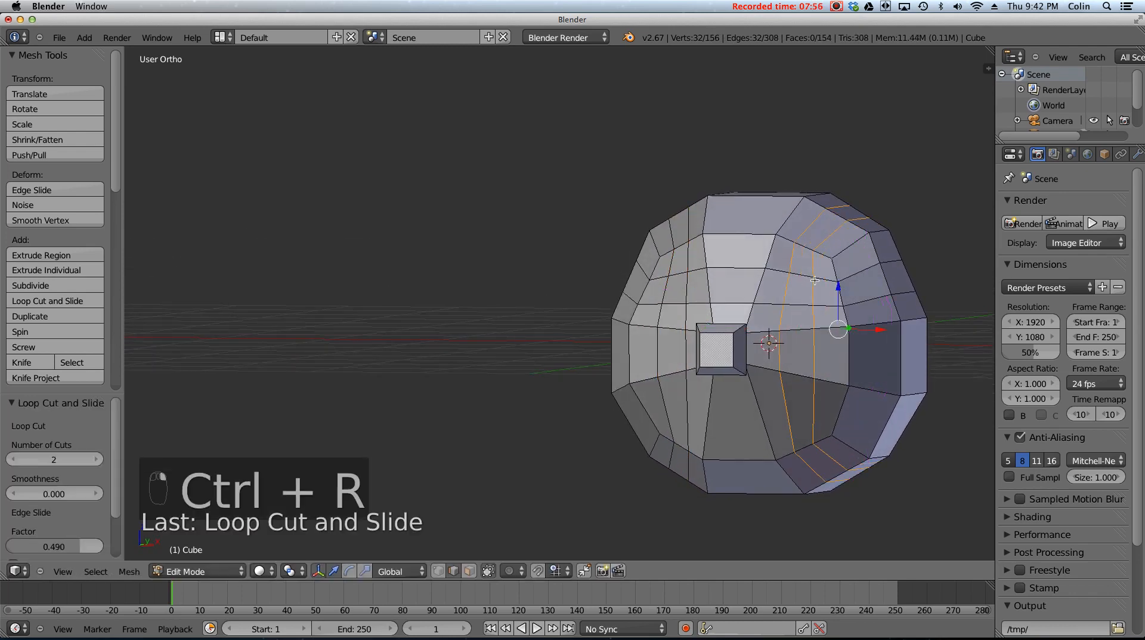
- In face selection mode, select the centre face of the three-by-three block on each side above the knob and move both 0.07018 along Y
left_click(469, 571)
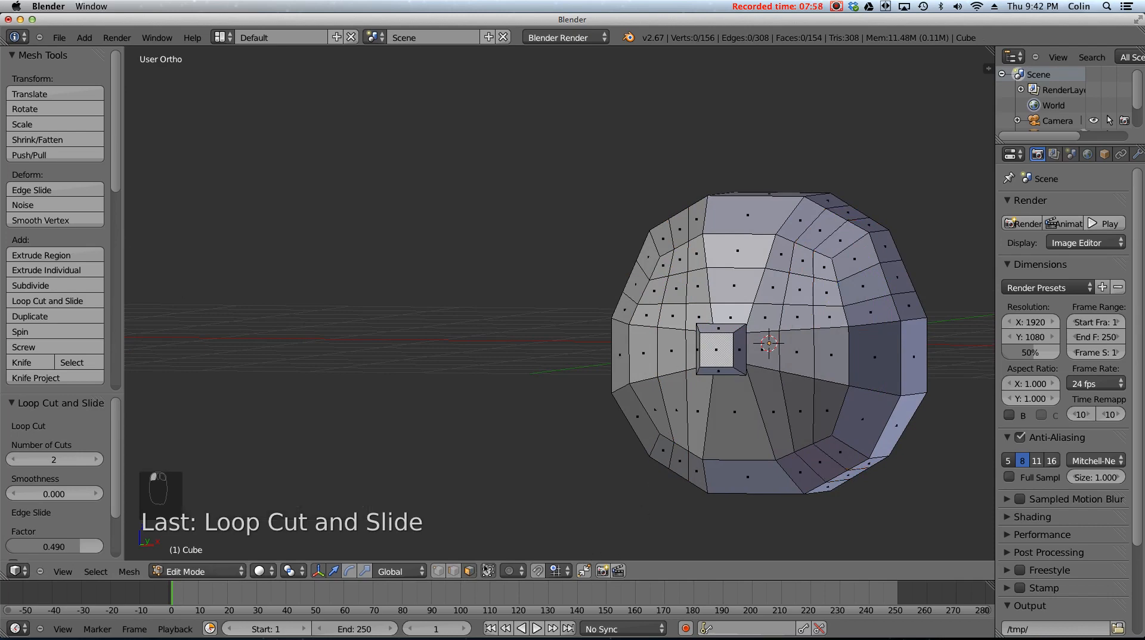
right_click(675, 292)
right_click(800, 295, "shift")
middle_click_drag(695, 314, 797, 320)
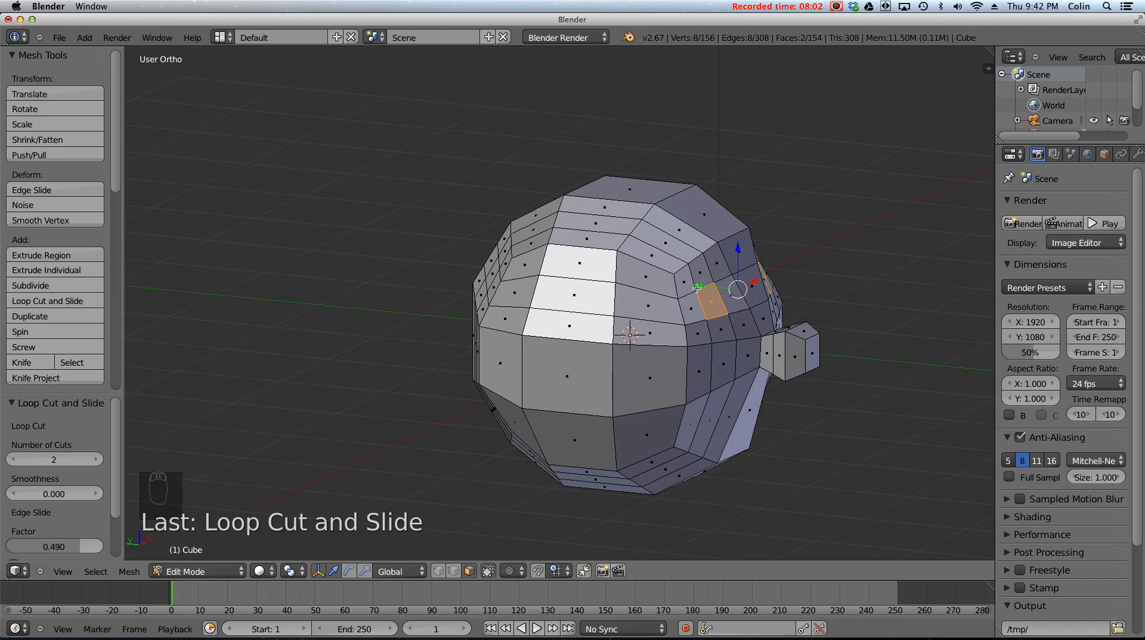
left_click_drag(699, 287, 692, 285)
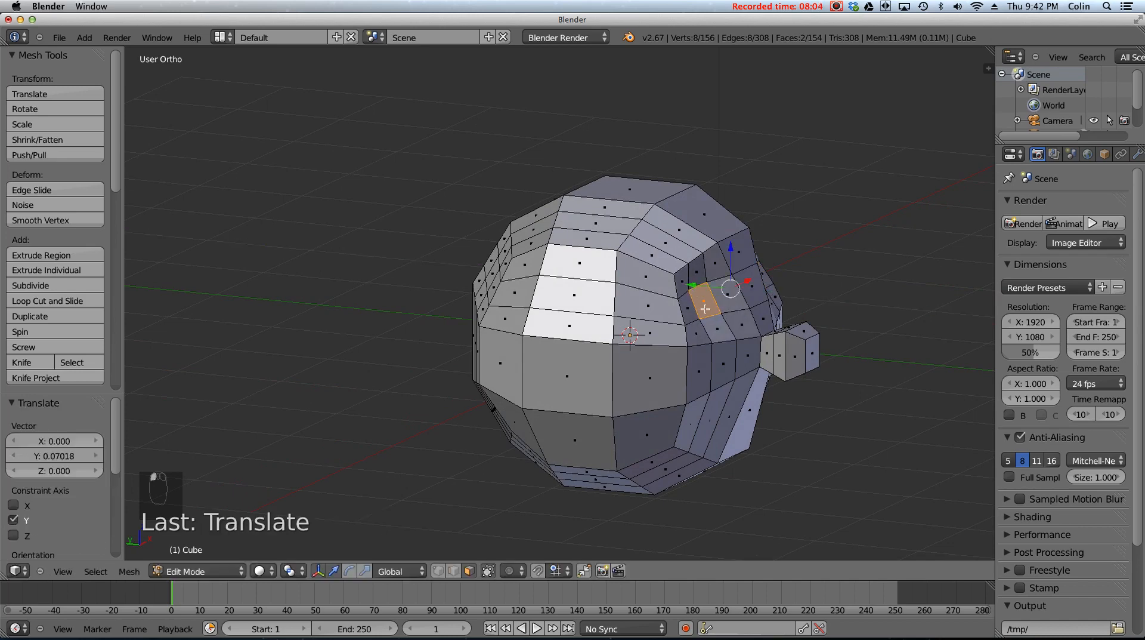
middle_click_drag(741, 320, 667, 309)
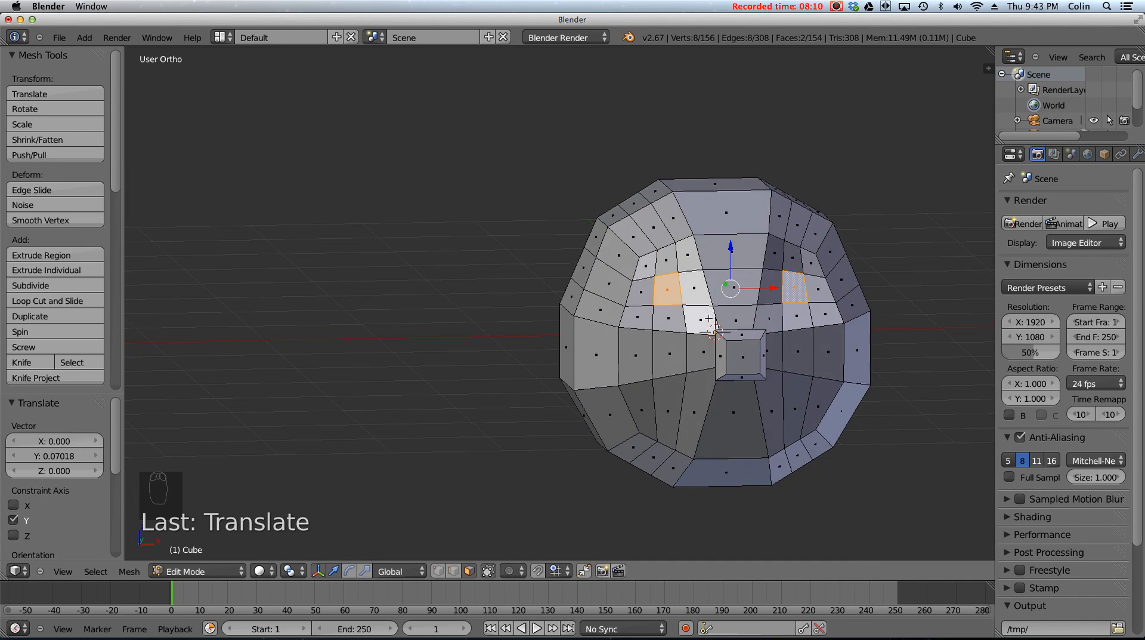
- Select all nine faces of the three-by-three block on the -X side above the knob
middle_click_drag(724, 301, 739, 282)
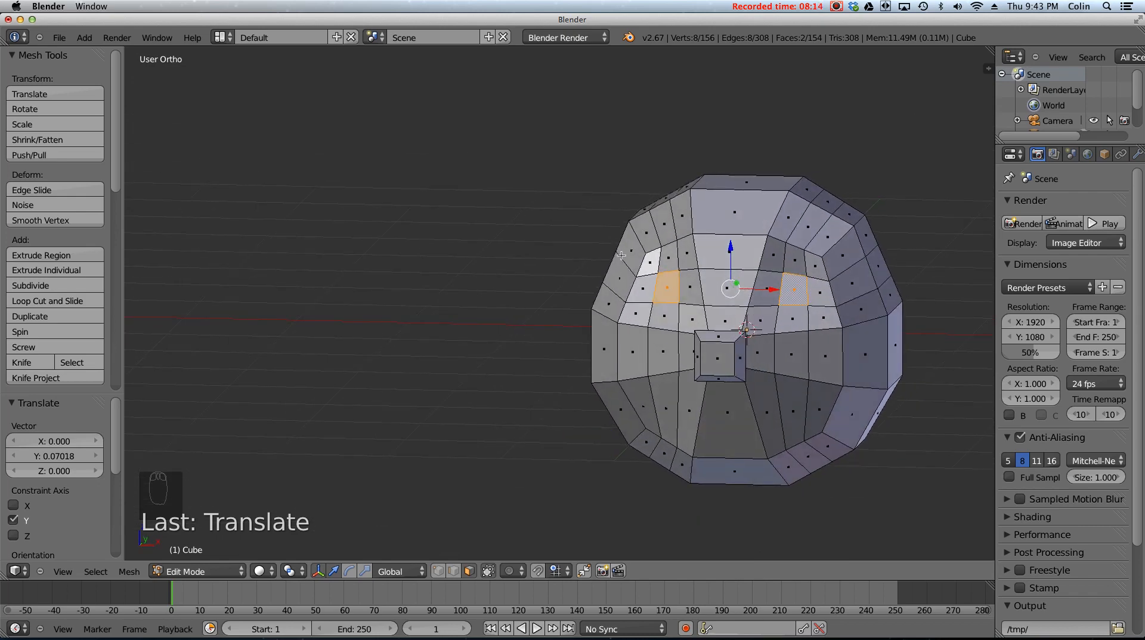
right_click(651, 258)
right_click(668, 257, "shift")
right_click(687, 254, "shift")
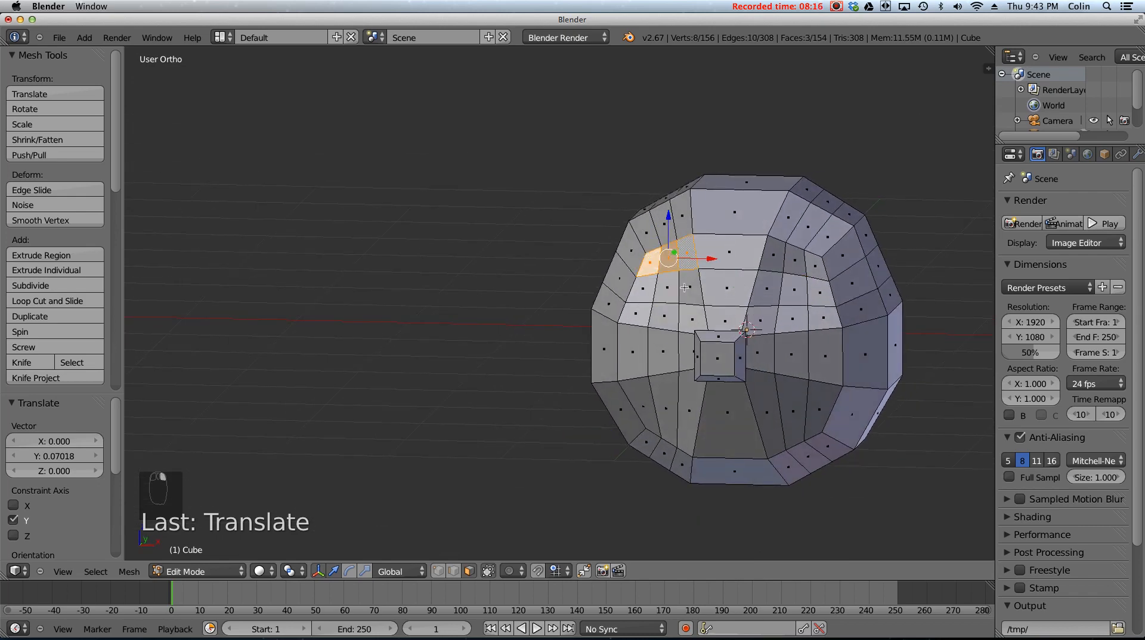
right_click(690, 286, "shift")
right_click(668, 288, "shift")
right_click(643, 289, "shift")
right_click(644, 317, "shift")
right_click(664, 316, "shift")
right_click(690, 319, "shift")
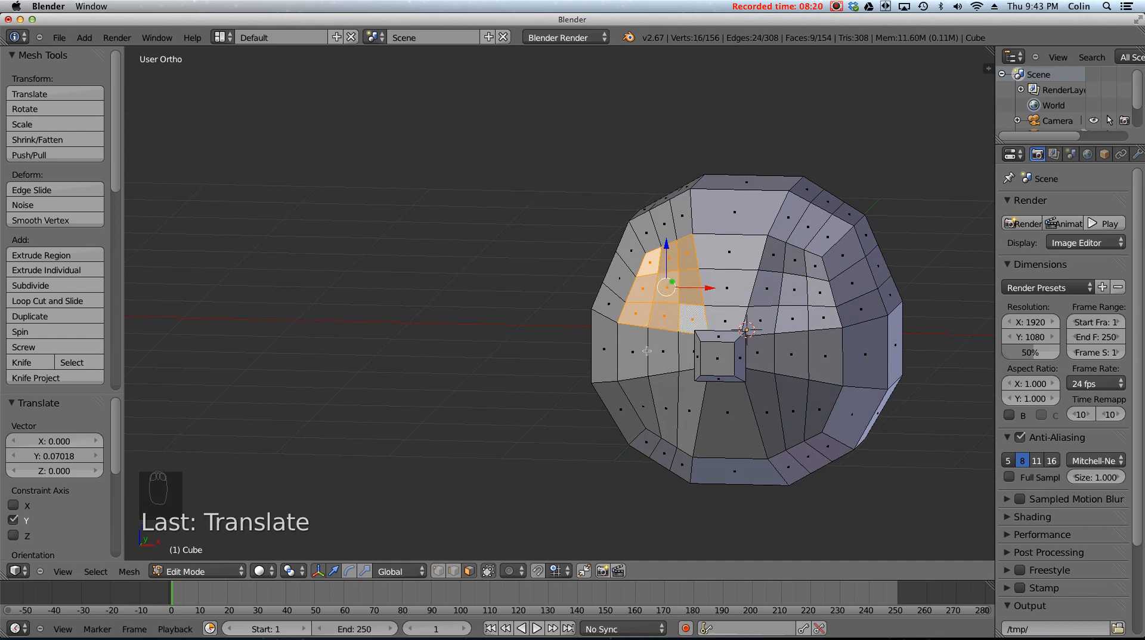
- In vertex mode, nudge the -X block's upper outer corner down and outward, and move its neighbouring upper-edge vertex 0.009095 along X and -0.04244 along Z
key("KP_1")
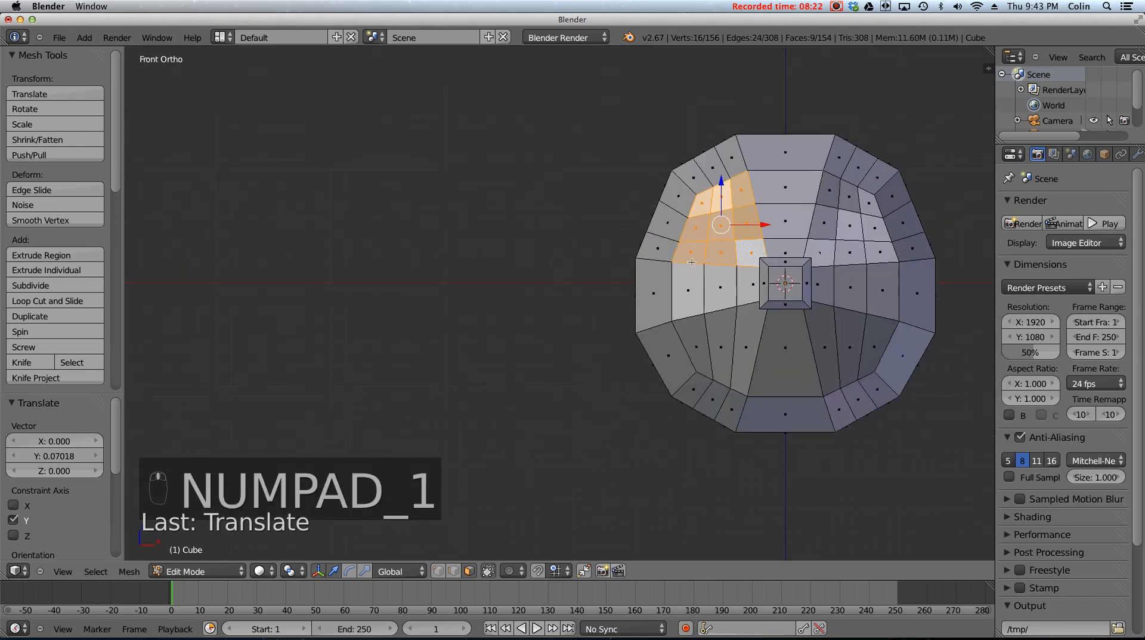
scroll(682, 302, "up", 4)
left_click_drag(682, 303, 530, 299, "shift")
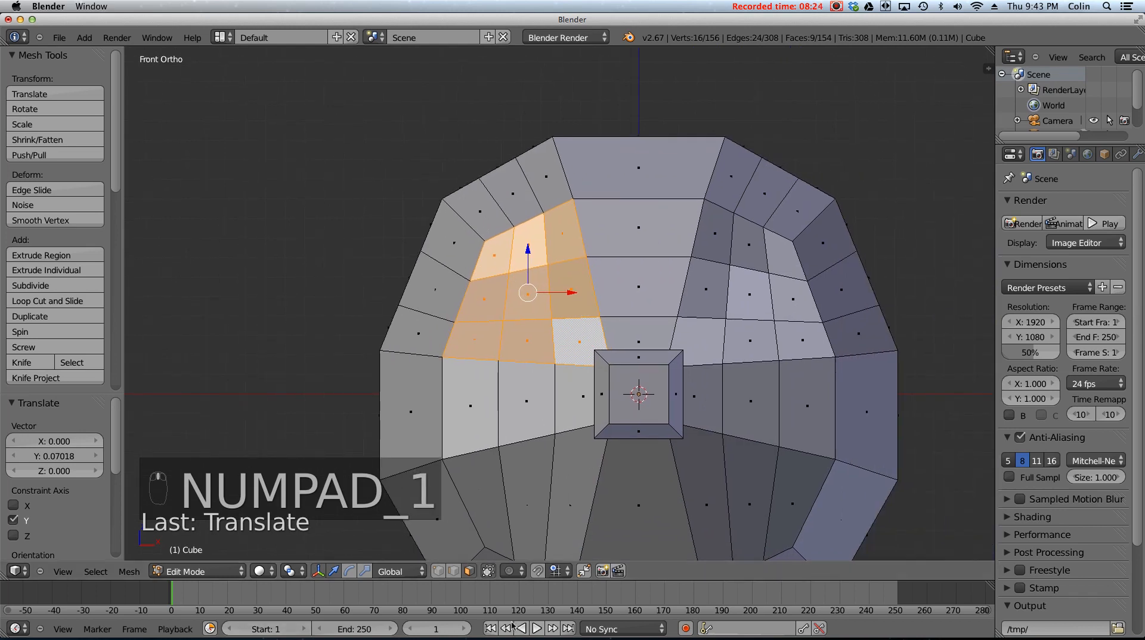
left_click(439, 571)
right_click(481, 244)
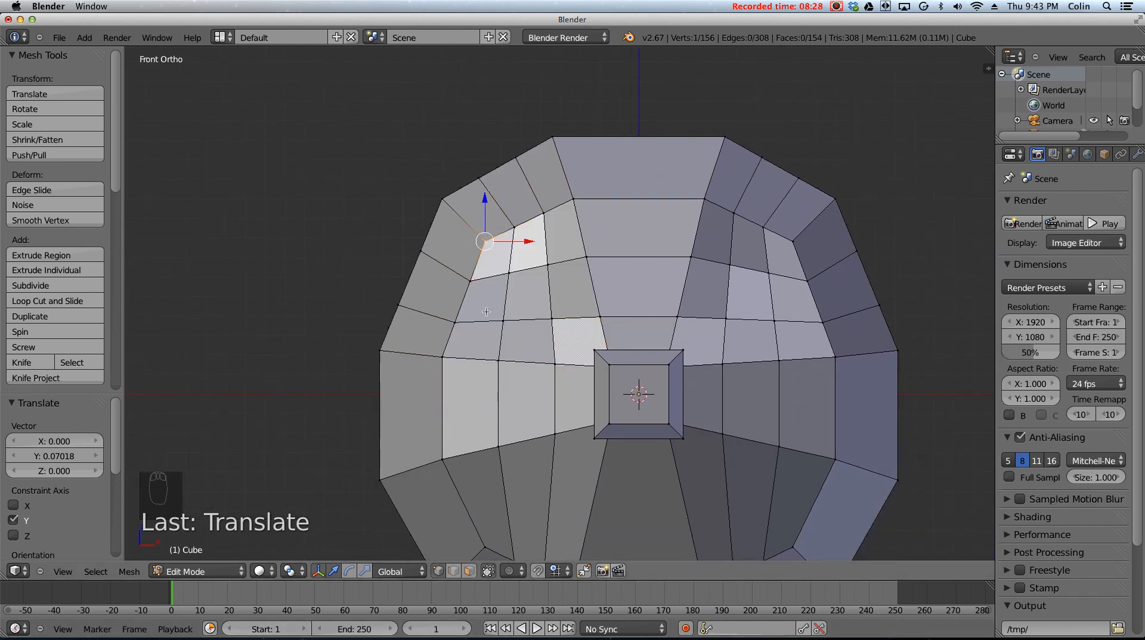
middle_click_drag(574, 392, 636, 382)
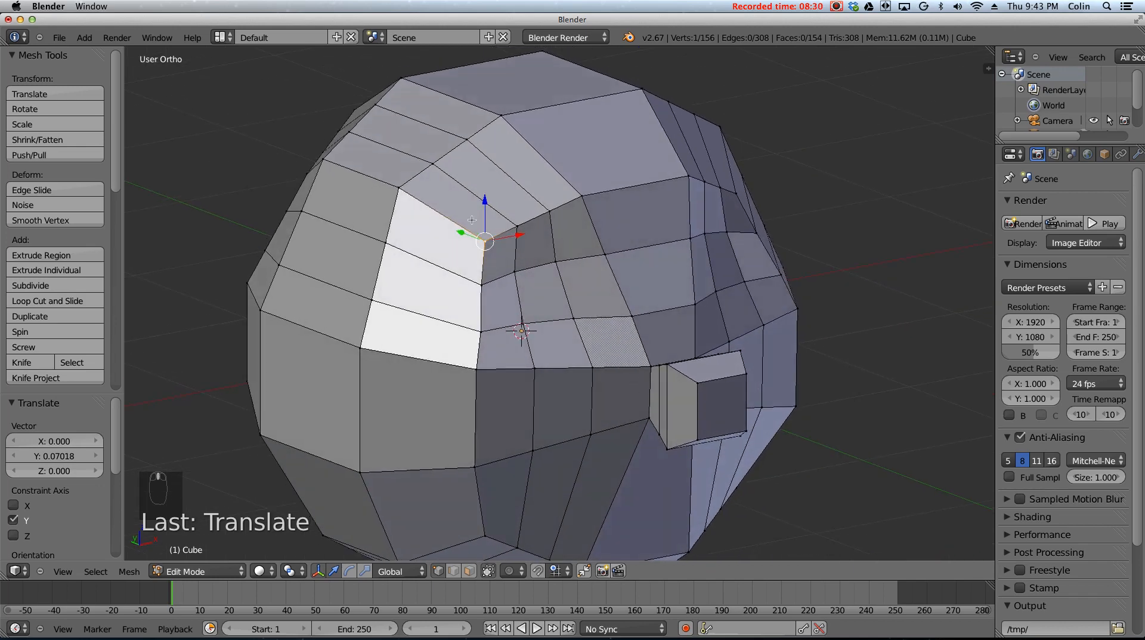
key("KP_1")
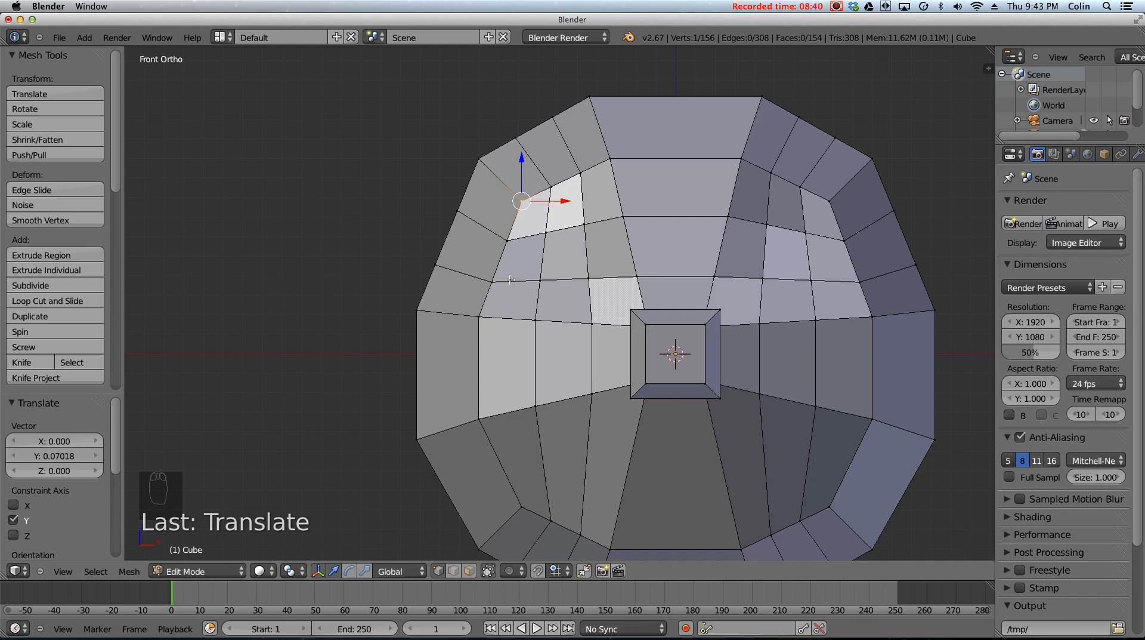
key("g")
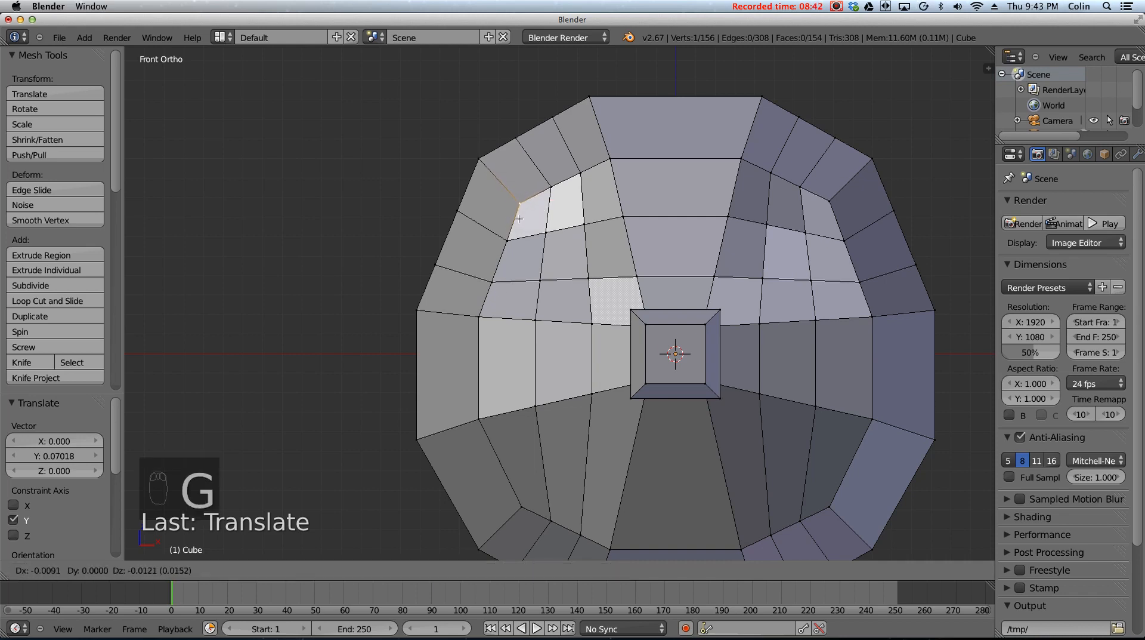
left_click(519, 219)
right_click(581, 175)
key("g")
left_click(583, 184)
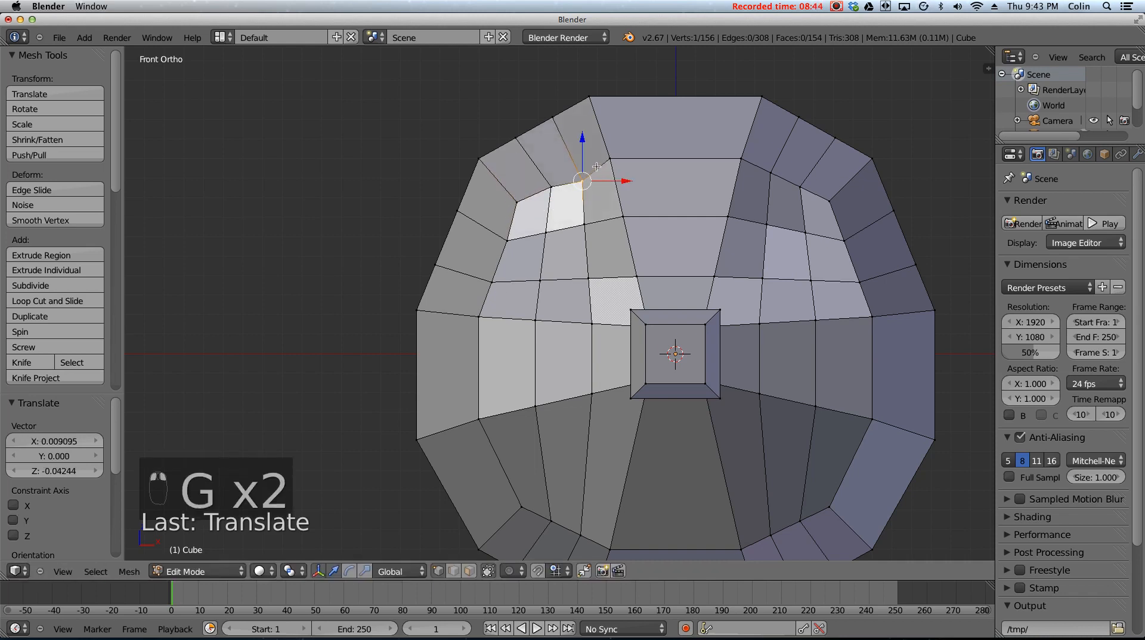
- Move the block's upper inner corner 0.04548 along X and -0.09398 along Z, and the vertex below it 0.03638 along X and -0.006063 along Z
right_click(608, 169)
key("g")
left_click(615, 192)
key("g")
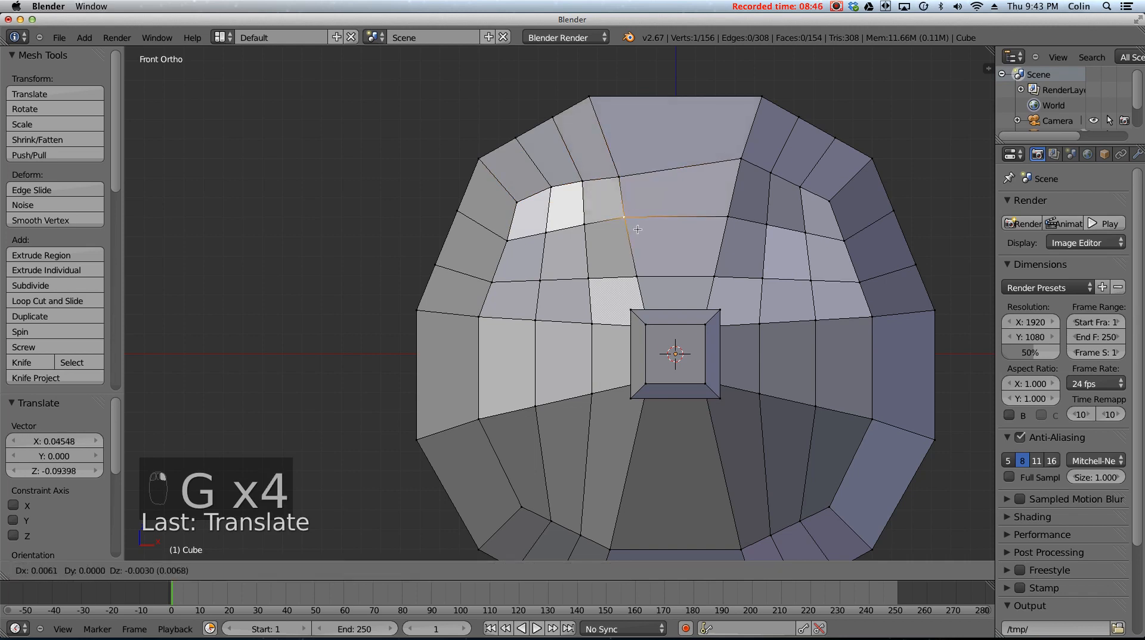
left_click(636, 275)
- Pull the block's lower outer corner inward, and move the two outer-edge vertices above it by X -0.03941, Z 0.03032 (upper) and X 0.02122, Z 0.003032 (lower)
right_click(479, 314)
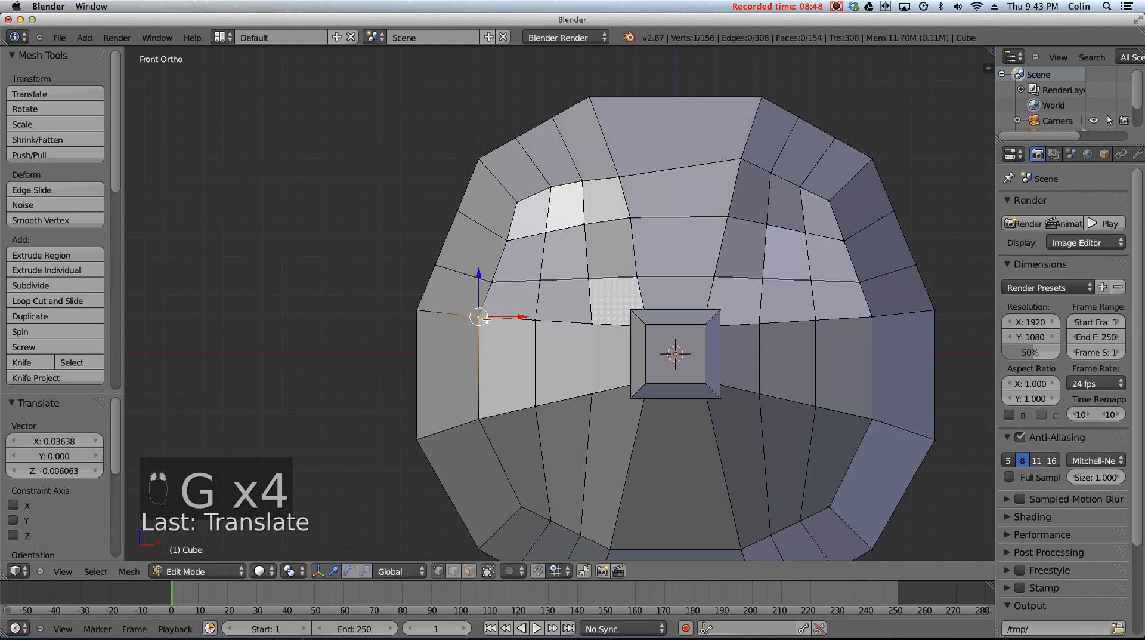
key("g")
left_click(501, 313)
right_click(507, 238)
key("g")
left_click(491, 277)
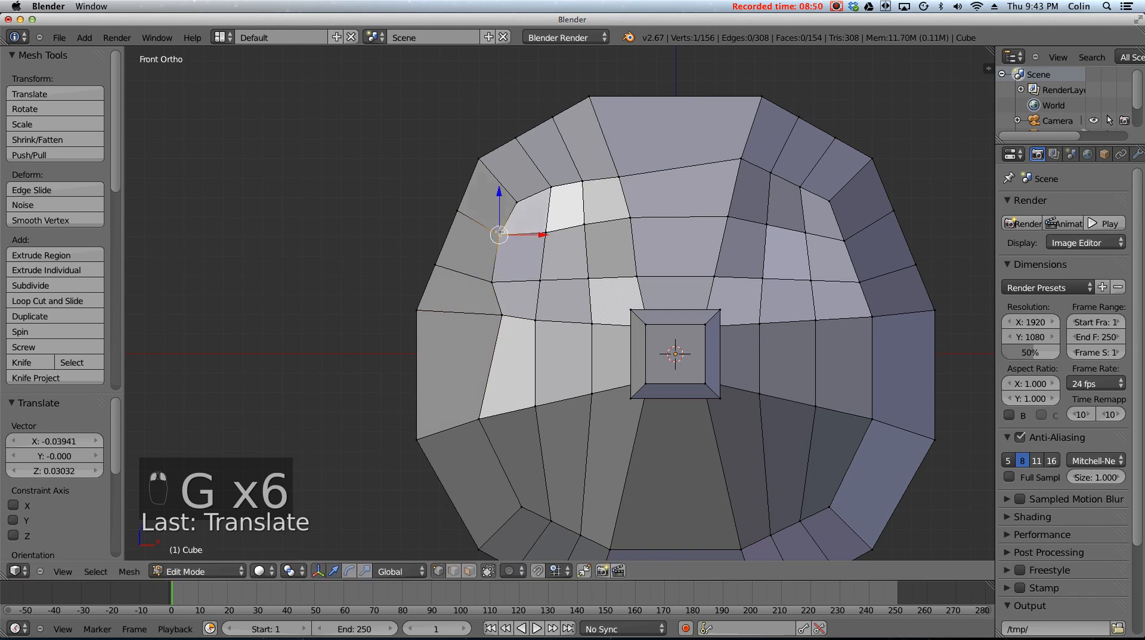
key("g")
left_click(496, 281)
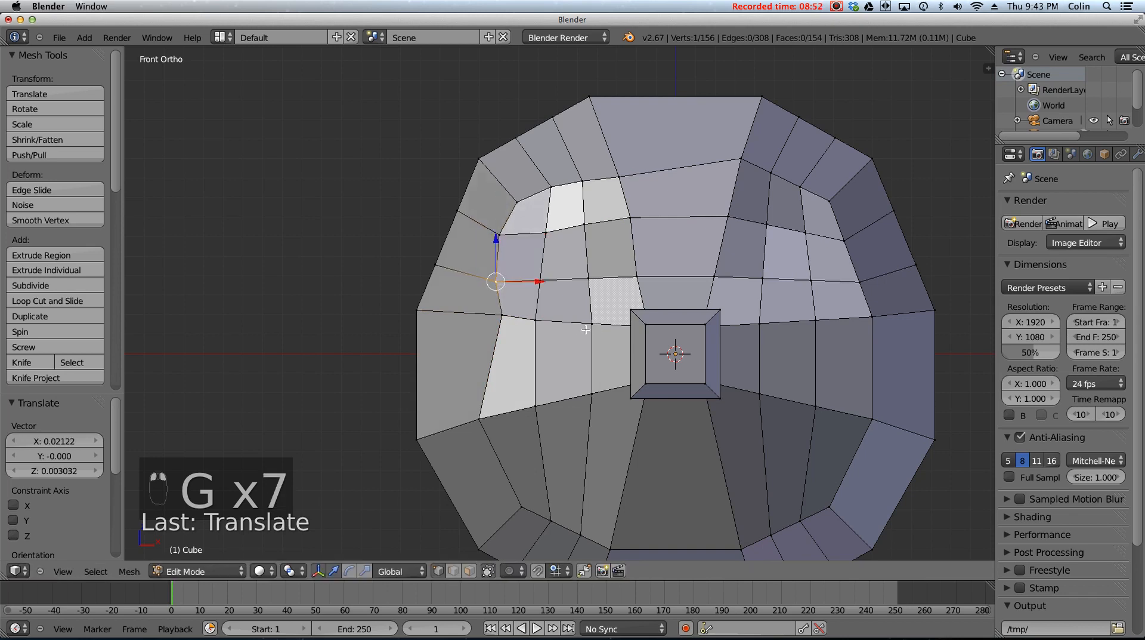
- Shift the outer of the block's lower-edge vertices slightly toward the knob and move the lower outer corner 0.03032 along X and 0.01213 along Z
right_click(540, 323)
key("g")
left_click(547, 323)
right_click(503, 315)
key("g")
left_click(509, 313)
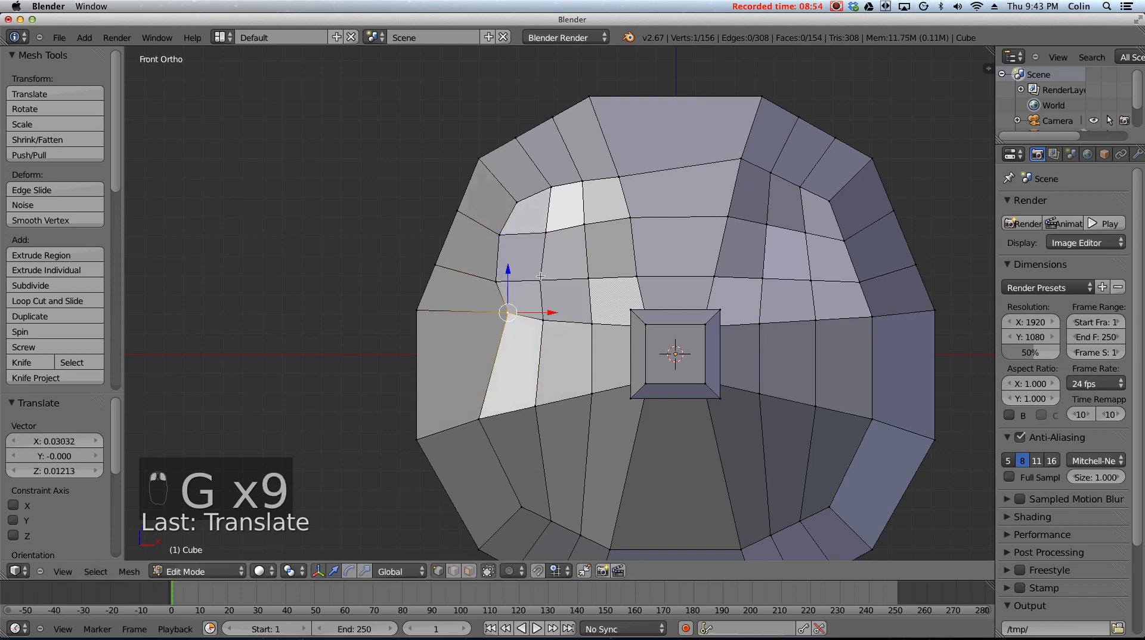
- Move the centre face's lower outer vertex by X 0.03941, Z 0.02425, and its lower inner vertex by X -0.03032, Z 0.01819, plus X 0.006063
right_click(541, 276)
key("g")
left_click(547, 273)
right_click(580, 261)
key("g")
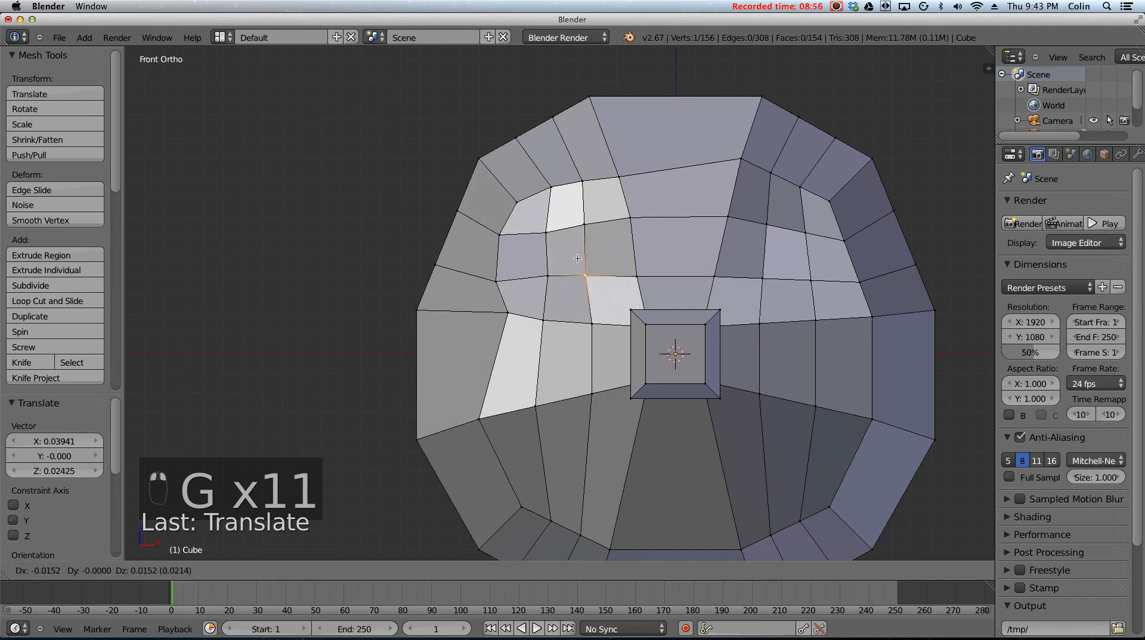
left_click(576, 260)
key("g")
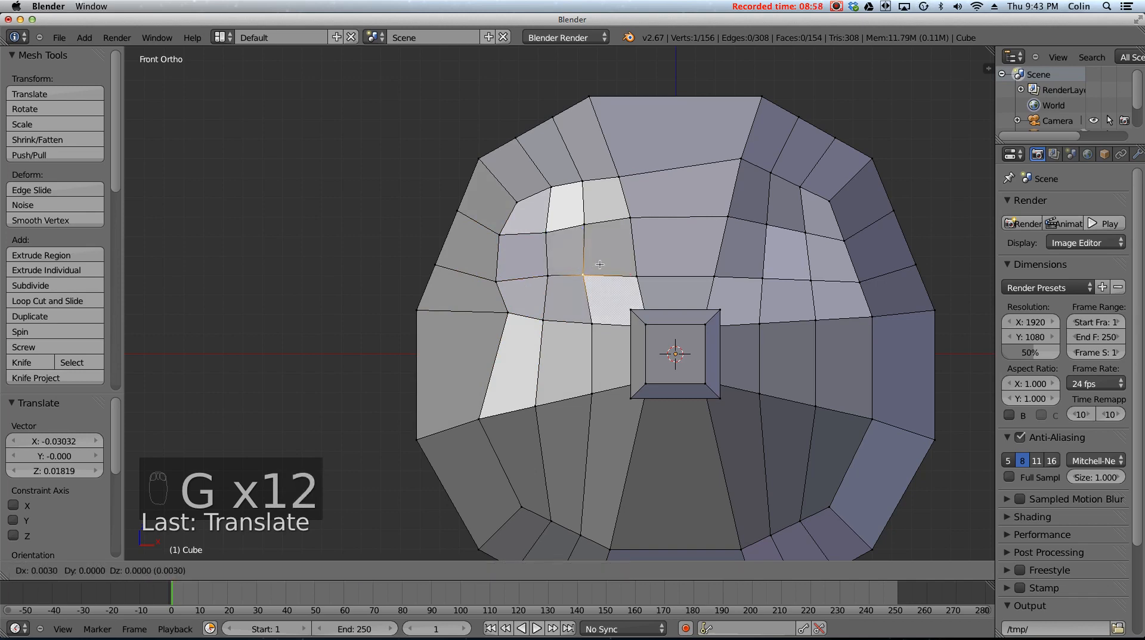
left_click(600, 264)
- Try moving the vertex at the knob's upper -X base corner by -0.112 along X and 0.100 along Z, and undo the move
middle_click_drag(607, 312, 664, 325)
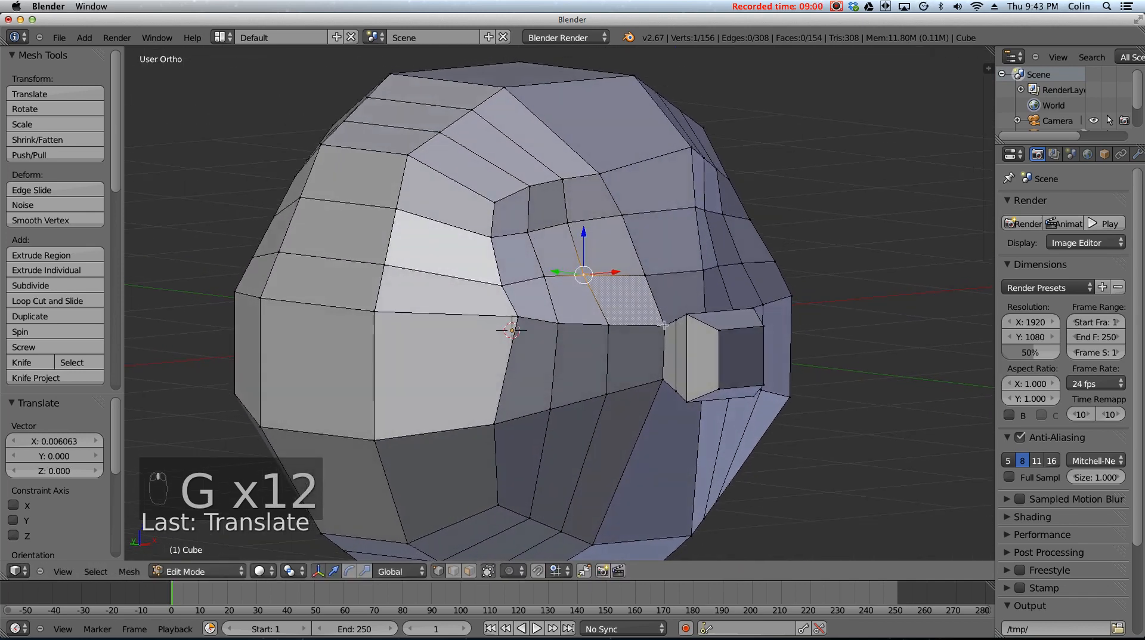
key("KP_1")
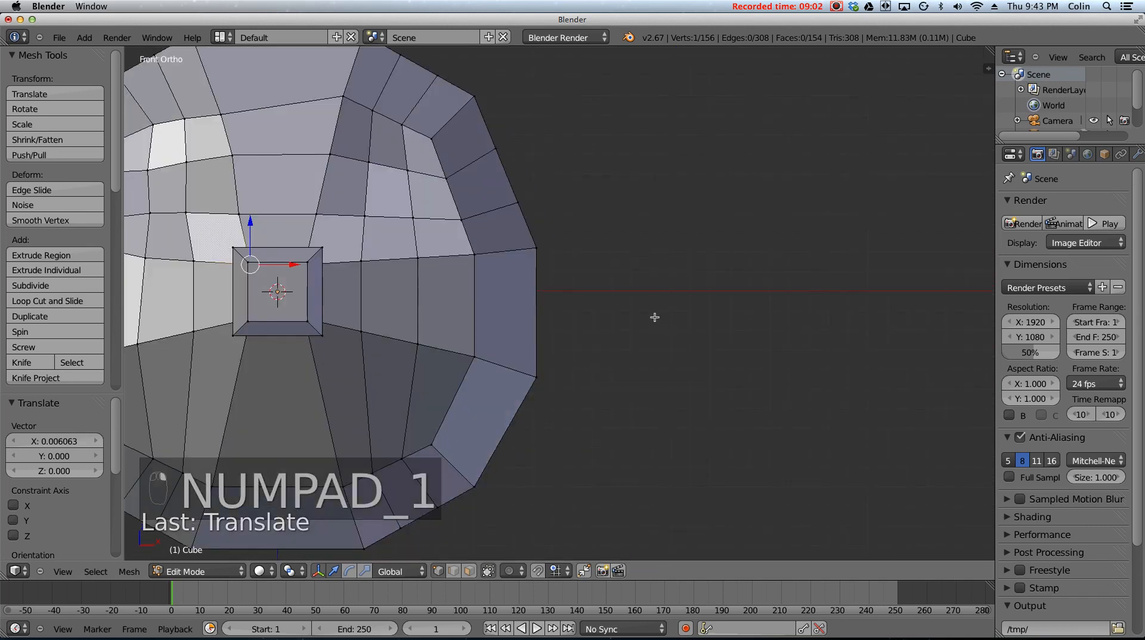
middle_click_drag(178, 235, 437, 328, "shift")
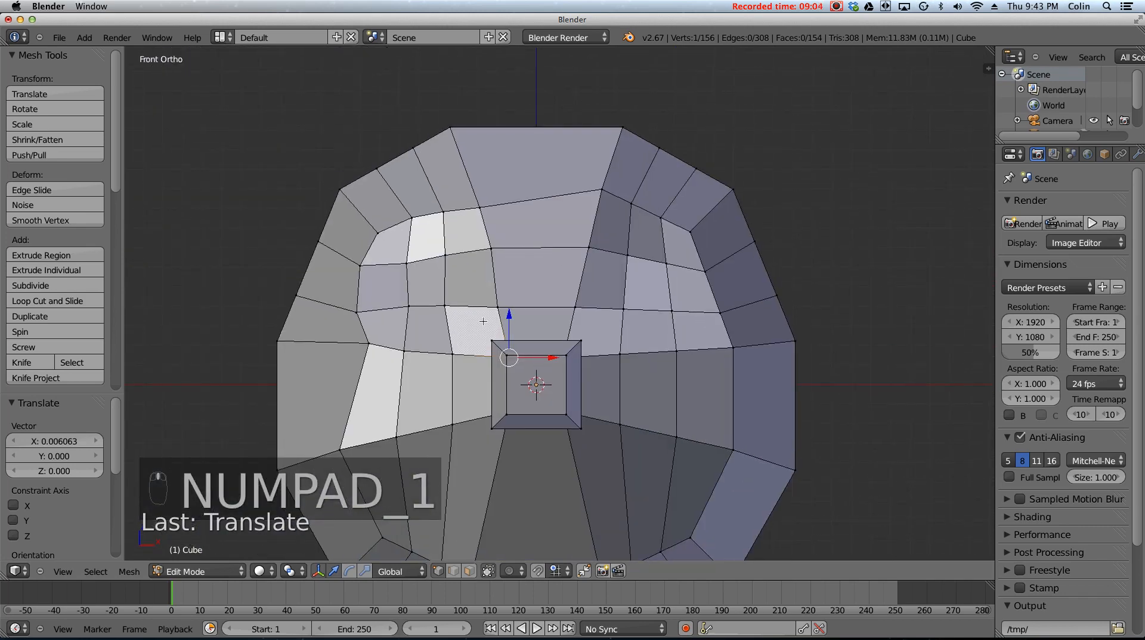
key("g")
left_click(460, 303)
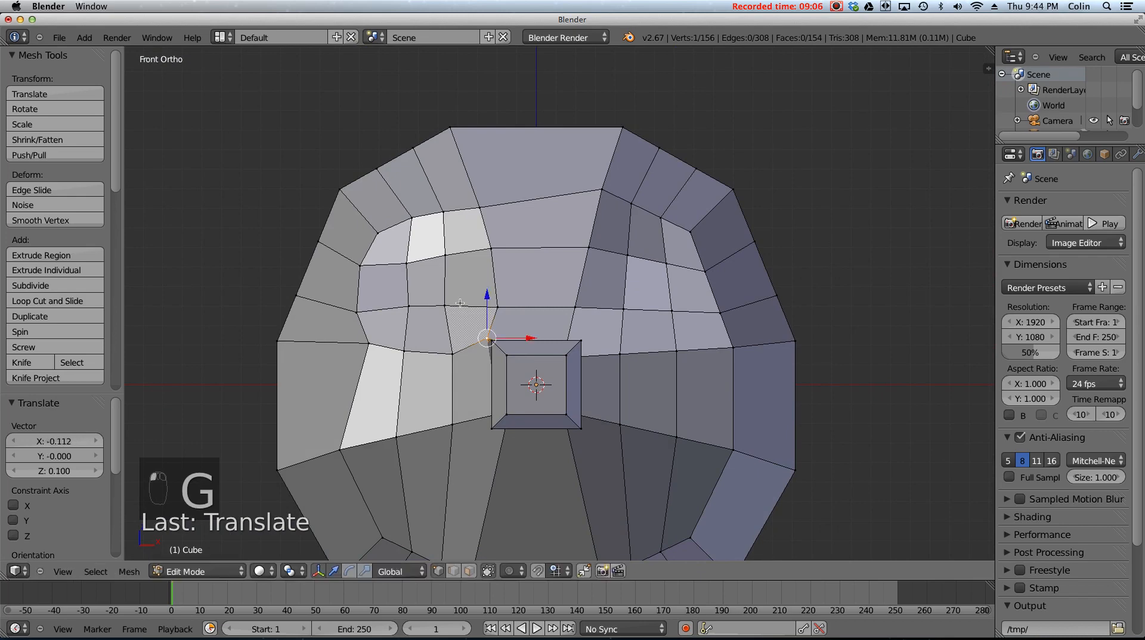
middle_click_drag(460, 303, 418, 239)
key("ctrl+z")
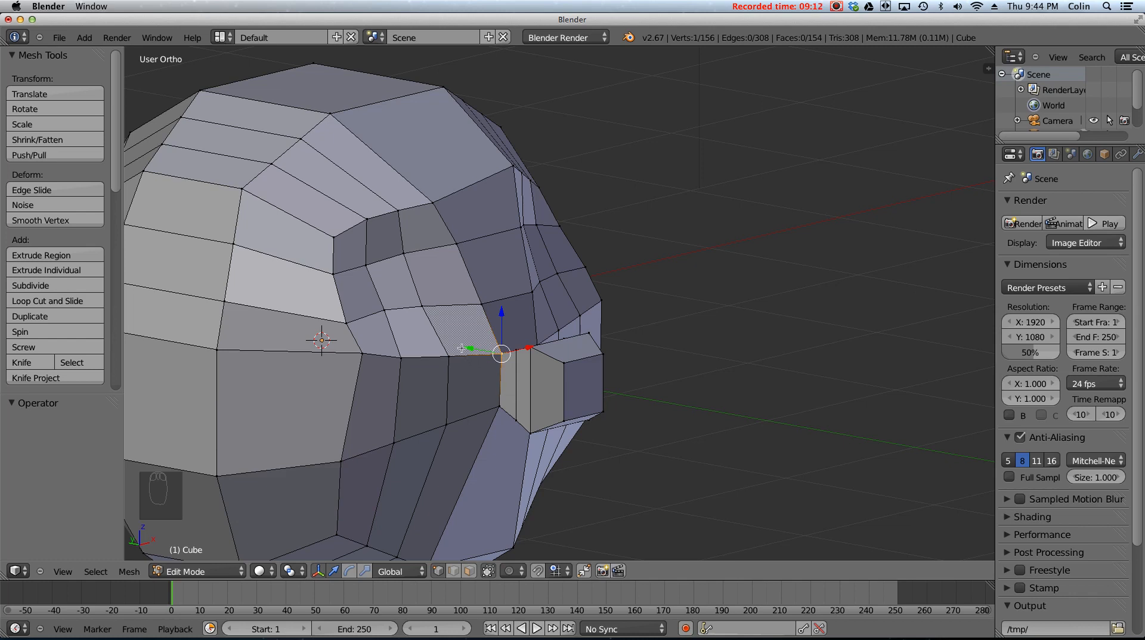
- Add a vertical loop cut through the face column next to the knob on its -X side, slid with a factor of 0.201
key("ctrl+r")
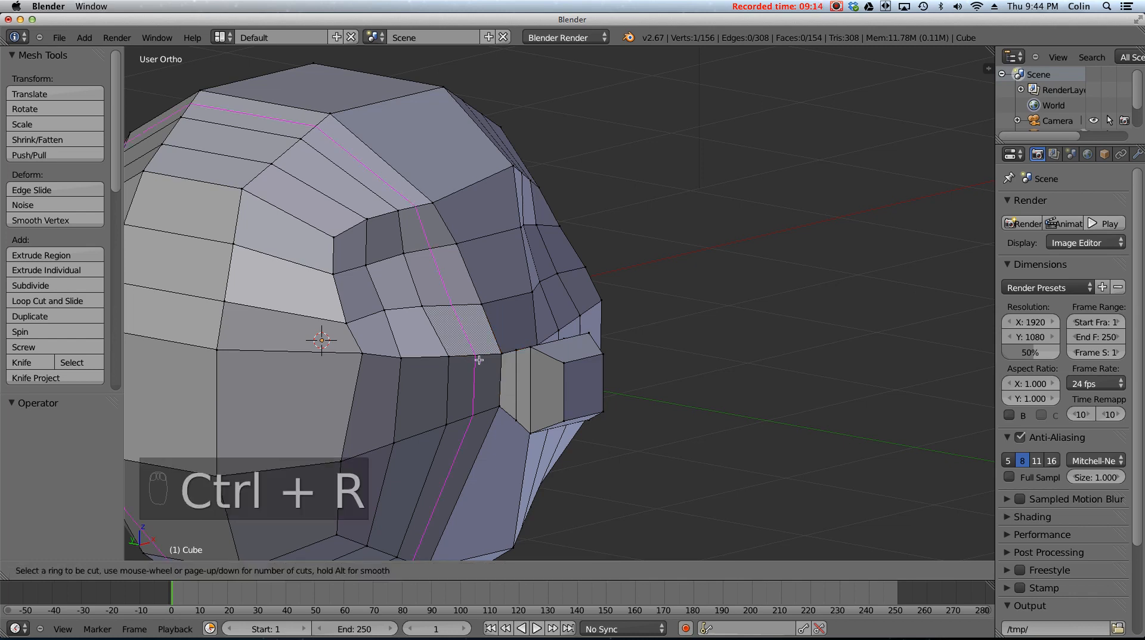
left_click(473, 358)
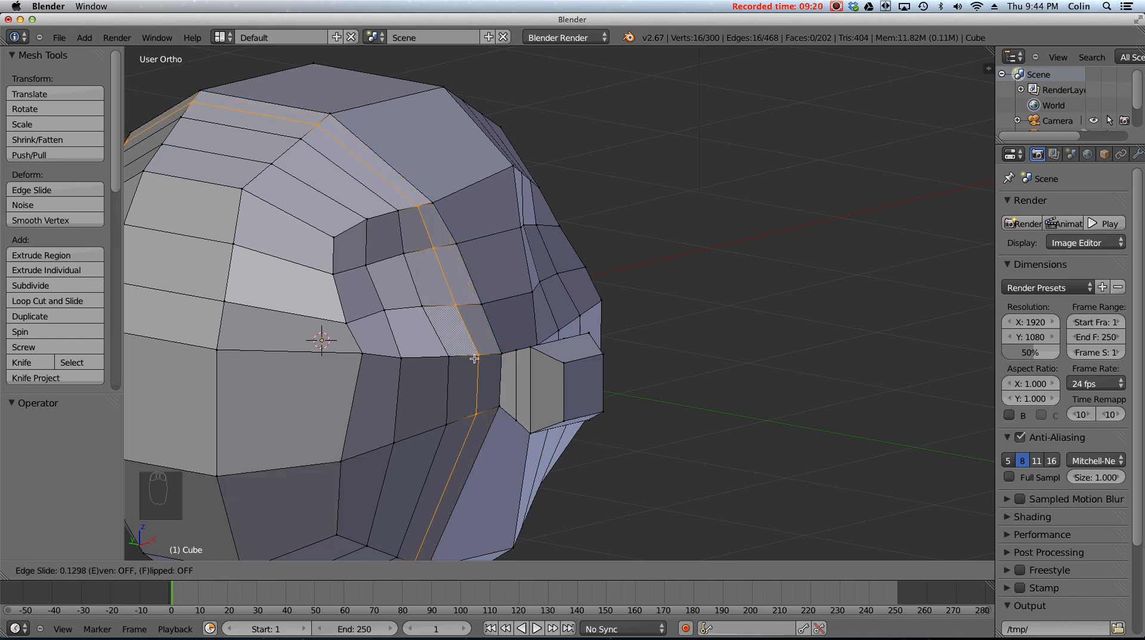
left_click(477, 356)
- Add a matching vertical loop cut through the face column next to the knob on its +X side, slid with a factor of -0.209
middle_click_drag(476, 356, 471, 314)
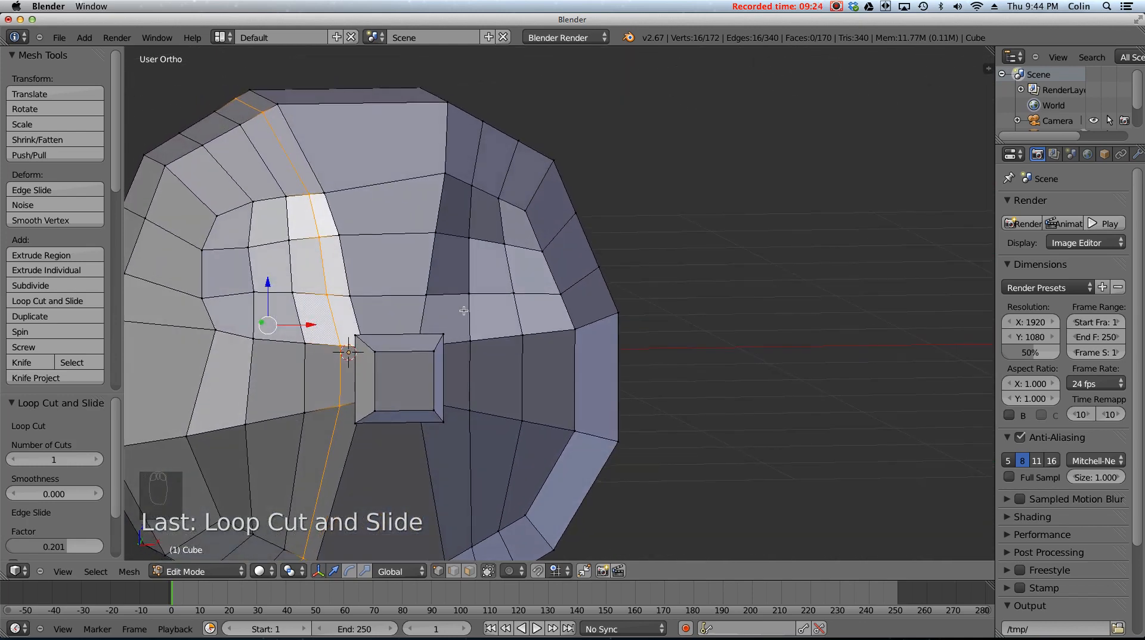
key("ctrl+r")
left_click(454, 285)
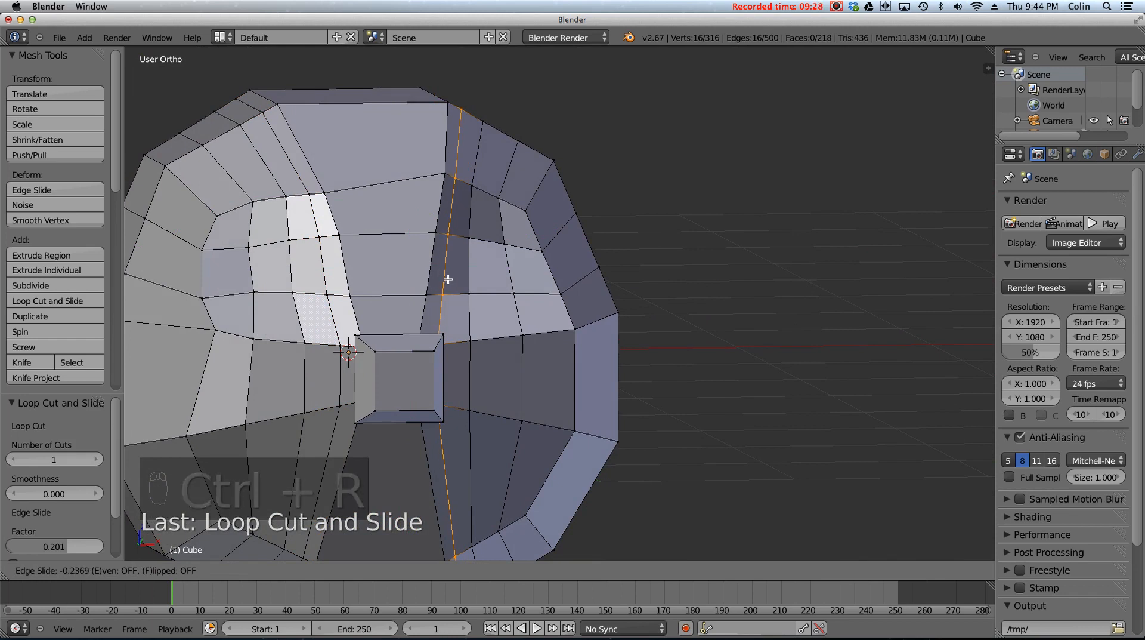
left_click(446, 278)
key("KP_1")
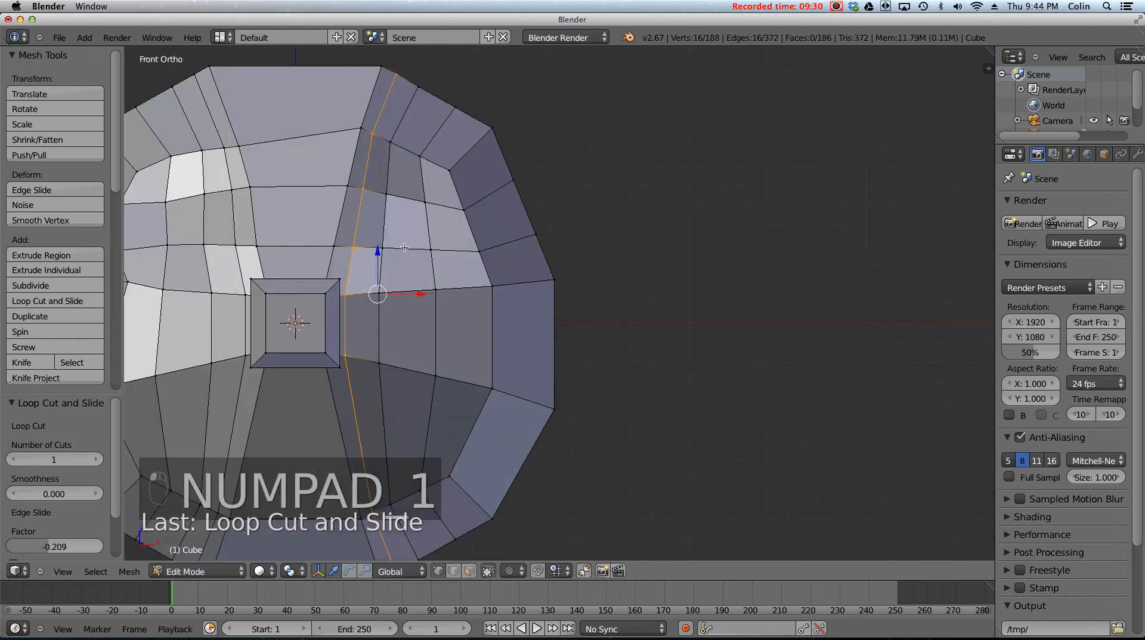
middle_click_drag(294, 255, 424, 286, "shift")
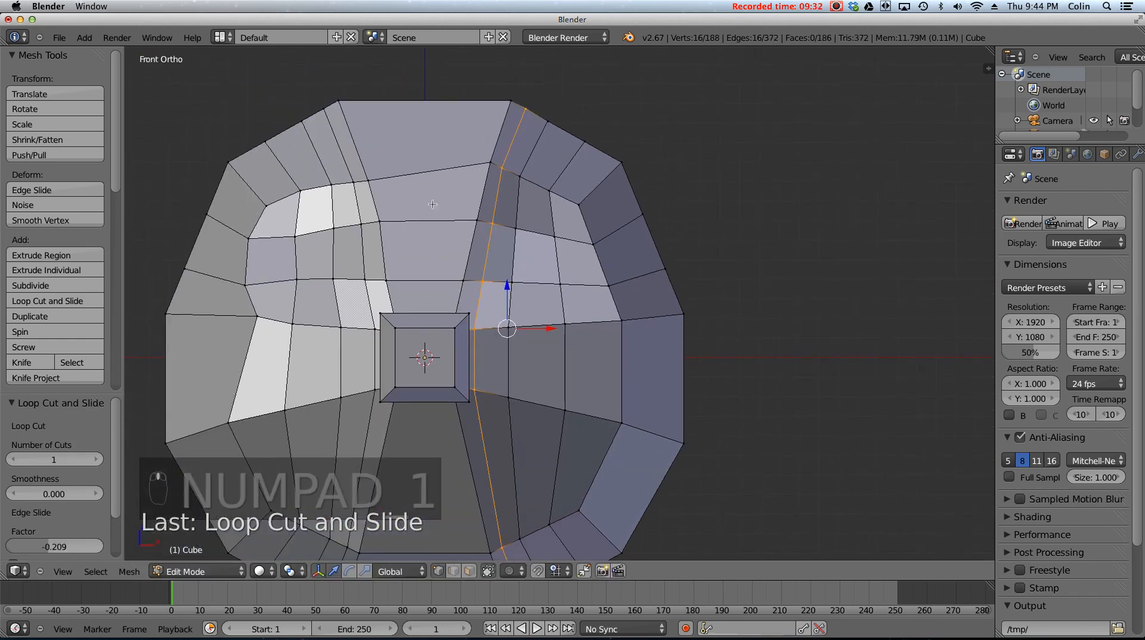
middle_click_drag(375, 177, 502, 184, "shift")
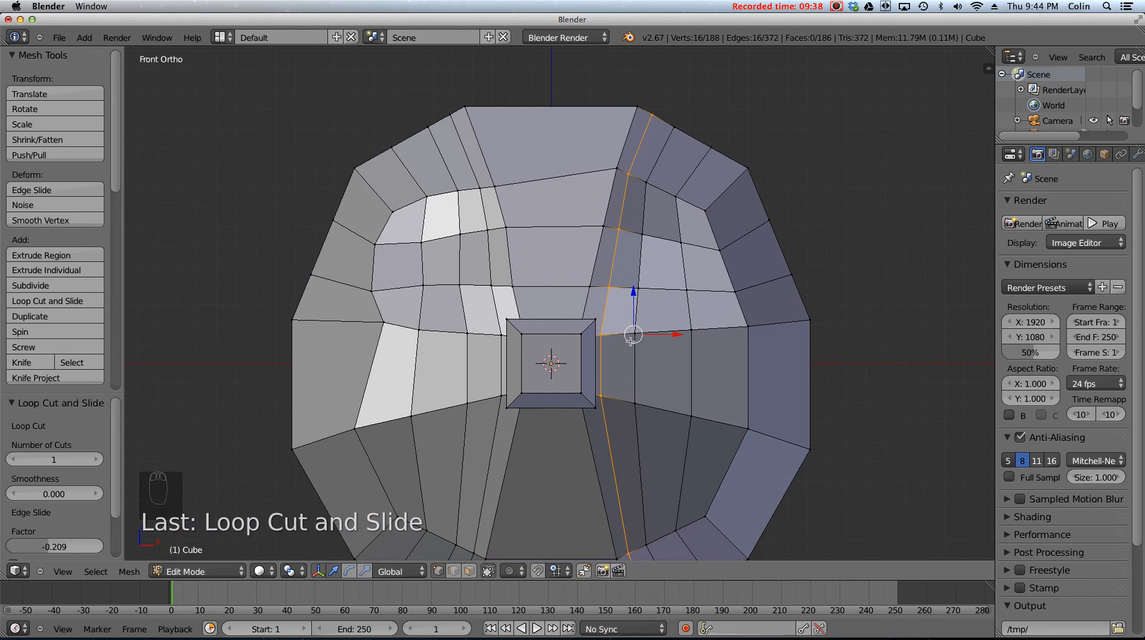
- Move the upper inner vertex of the -X face block by X 0.01516, Z -0.09095
right_click(495, 185)
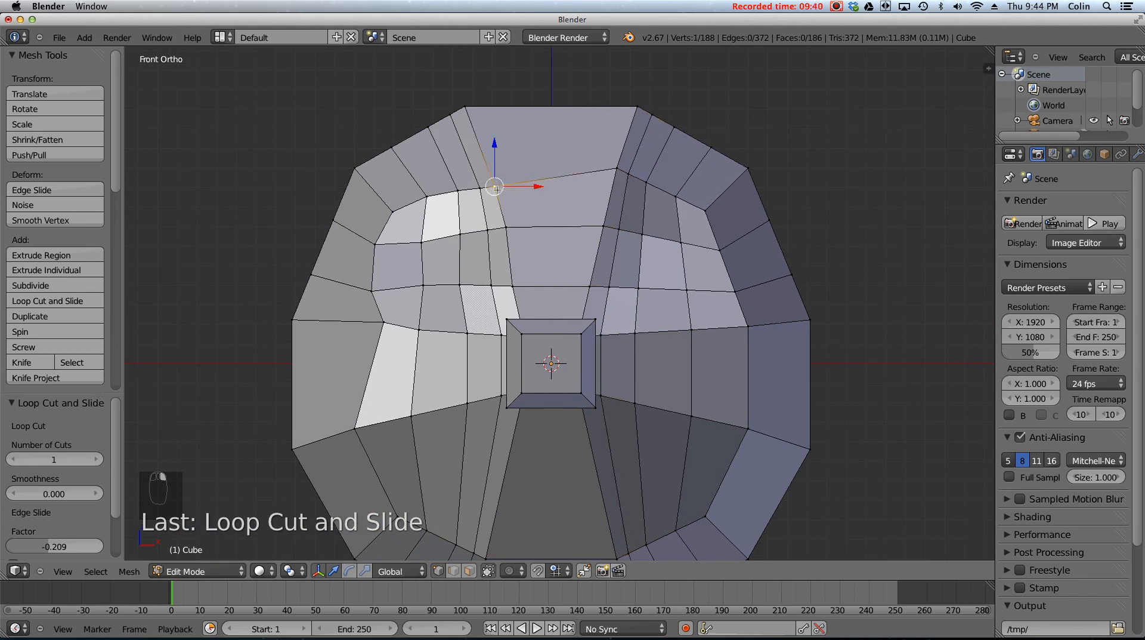
right_click(480, 187)
key("g")
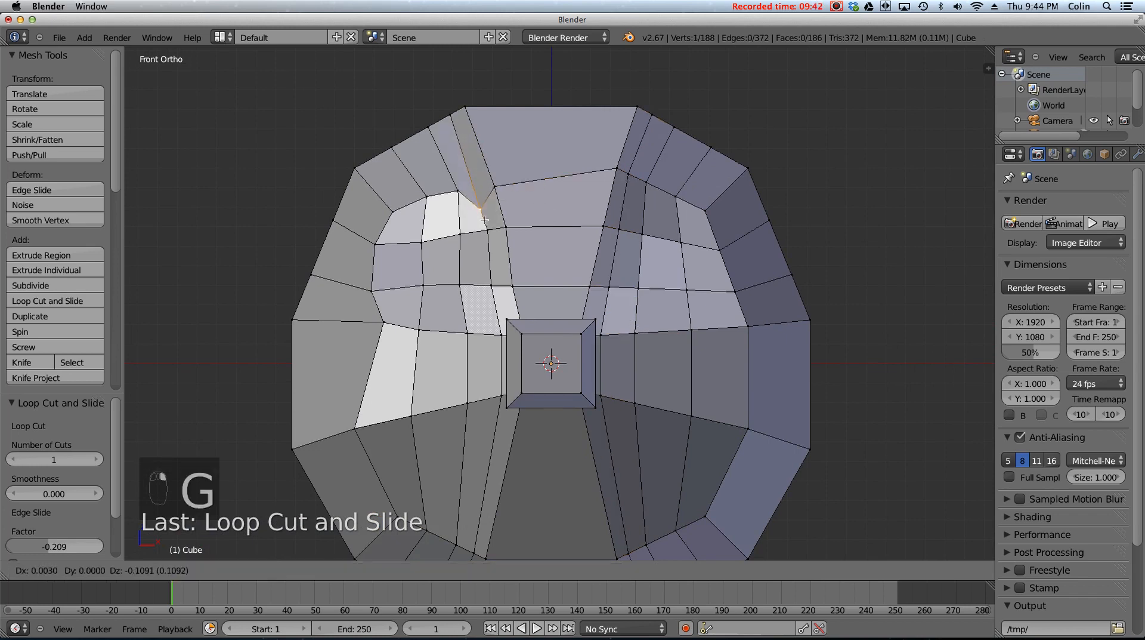
left_click(486, 222)
- Raise the -X block's lower inner vertex beside the knob, and shift the two inner-edge vertices above it by X 0.03032
right_click(501, 334)
key("g")
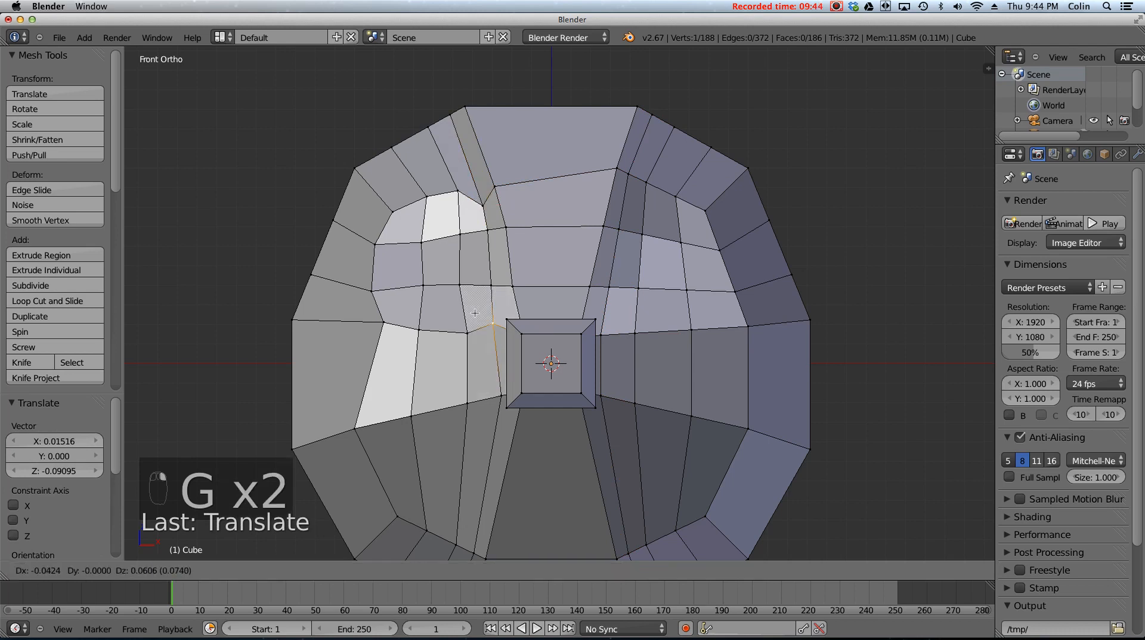
left_click(491, 281)
key("g")
left_click(493, 256)
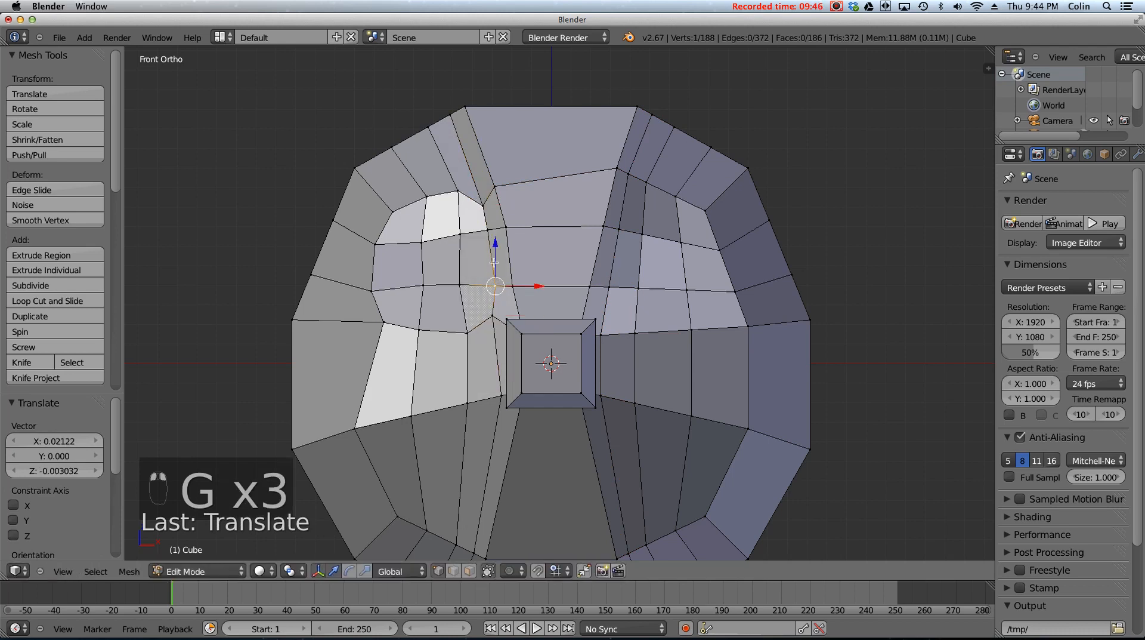
key("ctrl+z")
left_click_drag(526, 260, 532, 260)
- Move the neighbouring vertex on the -X block's lower edge by X -0.003032, Z 0.009095
right_click(465, 330)
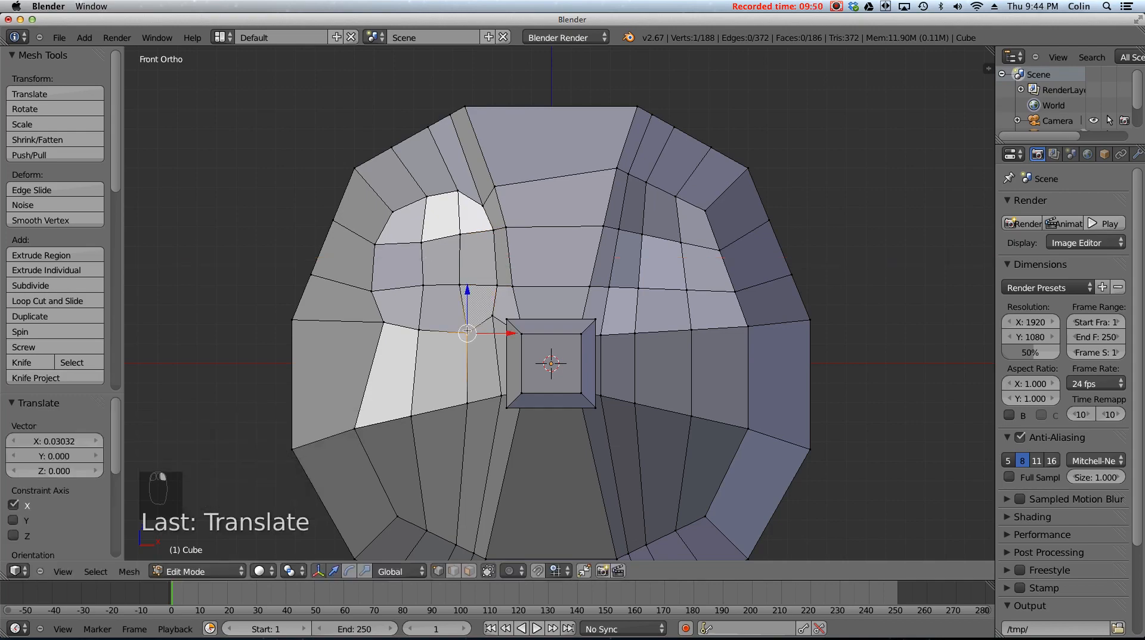
key("g")
left_click(435, 306)
- Select the nine faces that form the rounded -X block, using face selection
middle_click_drag(435, 307, 395, 257)
right_click(408, 244)
right_click(390, 215)
right_click(422, 212, "shift")
right_click(454, 210, "shift")
middle_click_drag(458, 251, 433, 253)
left_click(444, 243, "shift")
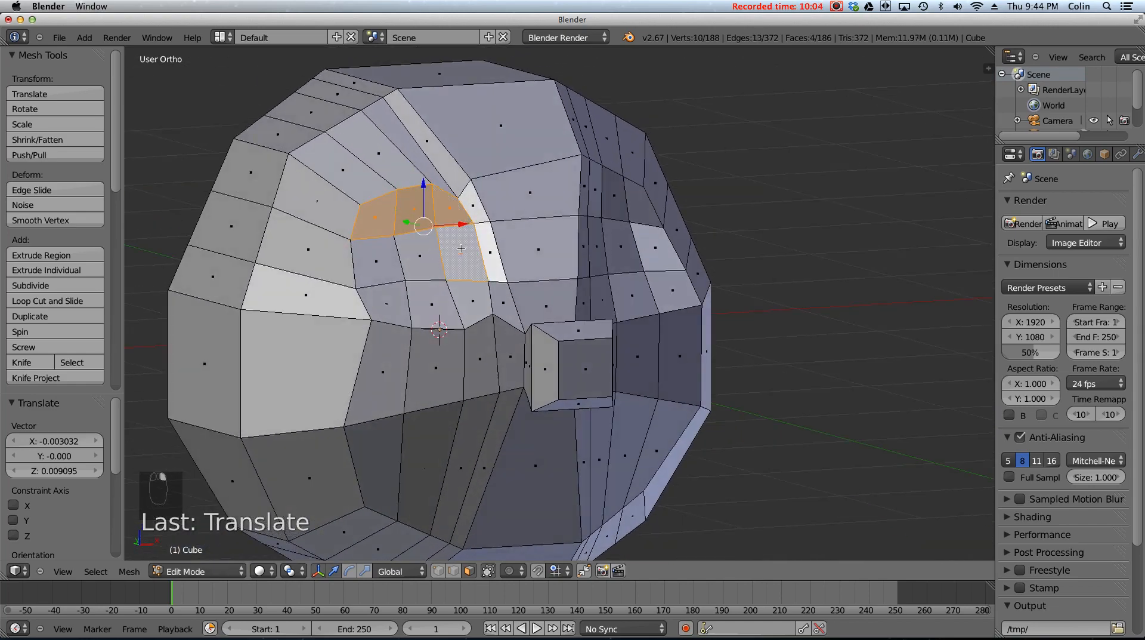
left_click(415, 256, "shift")
left_click(390, 257, "shift")
left_click(391, 298, "shift")
left_click(432, 298, "shift")
left_click(481, 296, "shift")
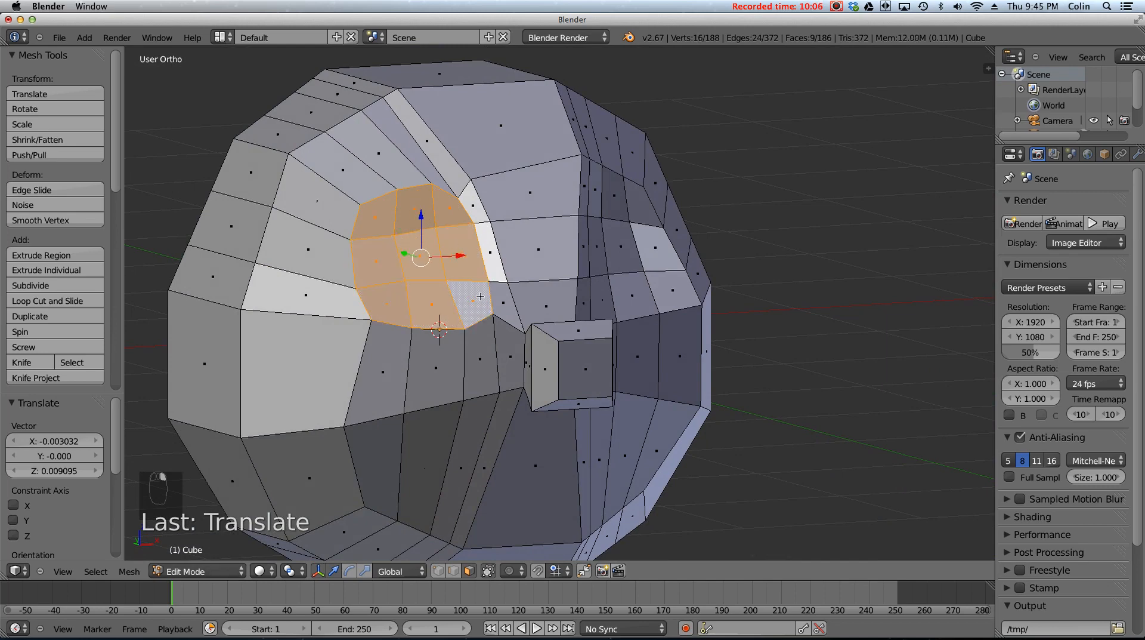
- In front view with vertex selection, move the +X block's upper inner vertex by X -0.01213, Z -0.09398
key("KP_1")
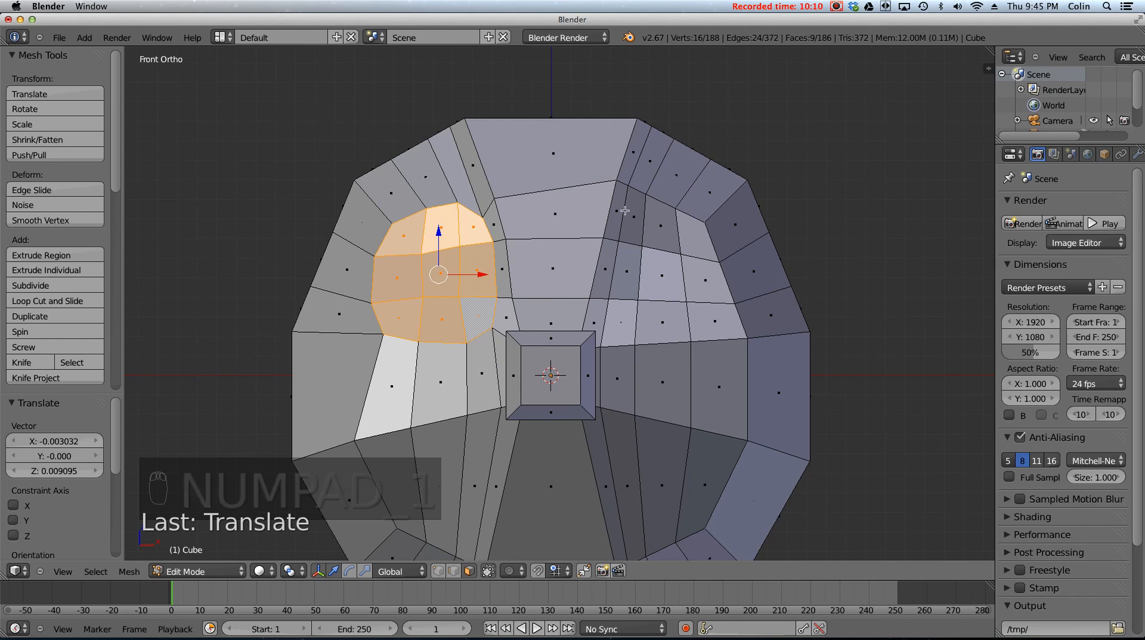
left_click(437, 570)
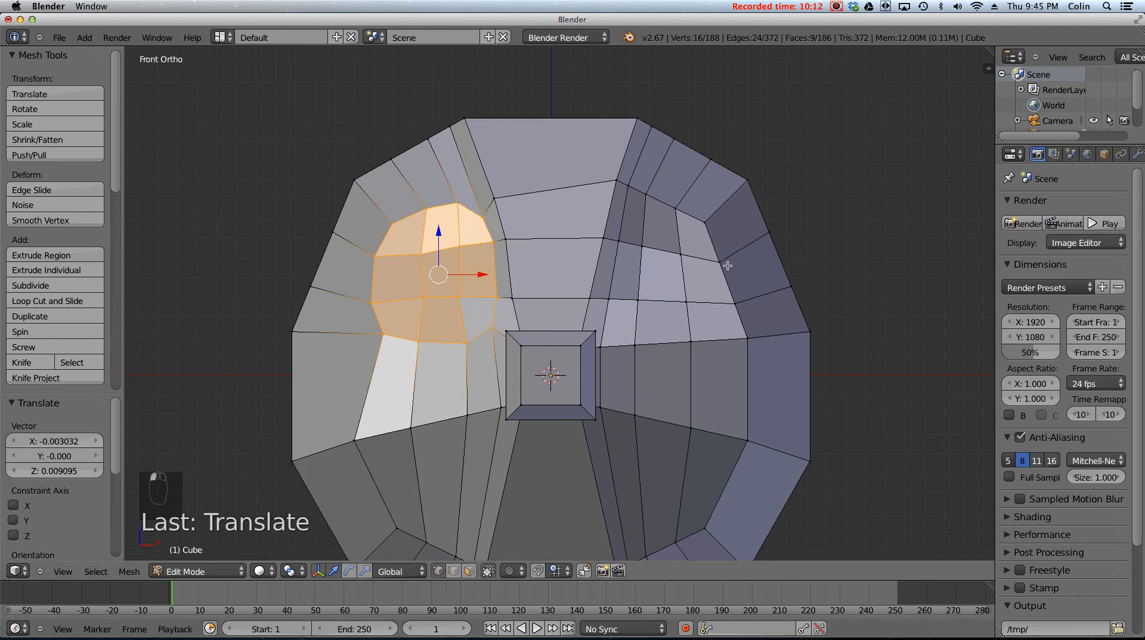
right_click(628, 188)
key("g")
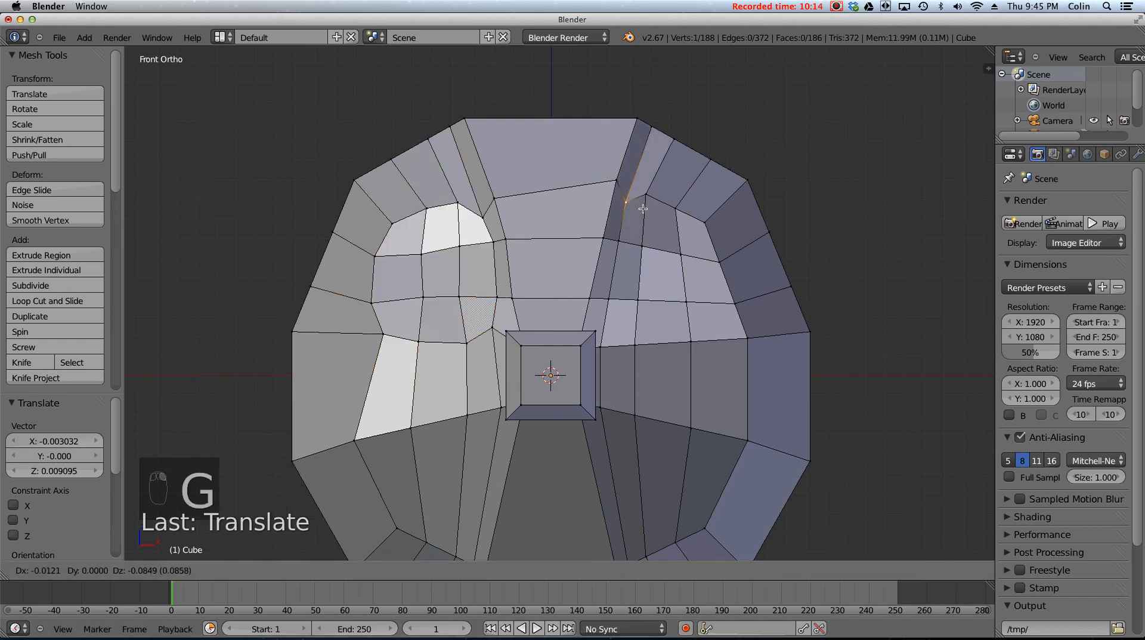
left_click(643, 210)
- Adjust the next two vertices along the +X block's top edge, moving the outer one by X 0.02425, Z 0.01516
right_click(650, 195)
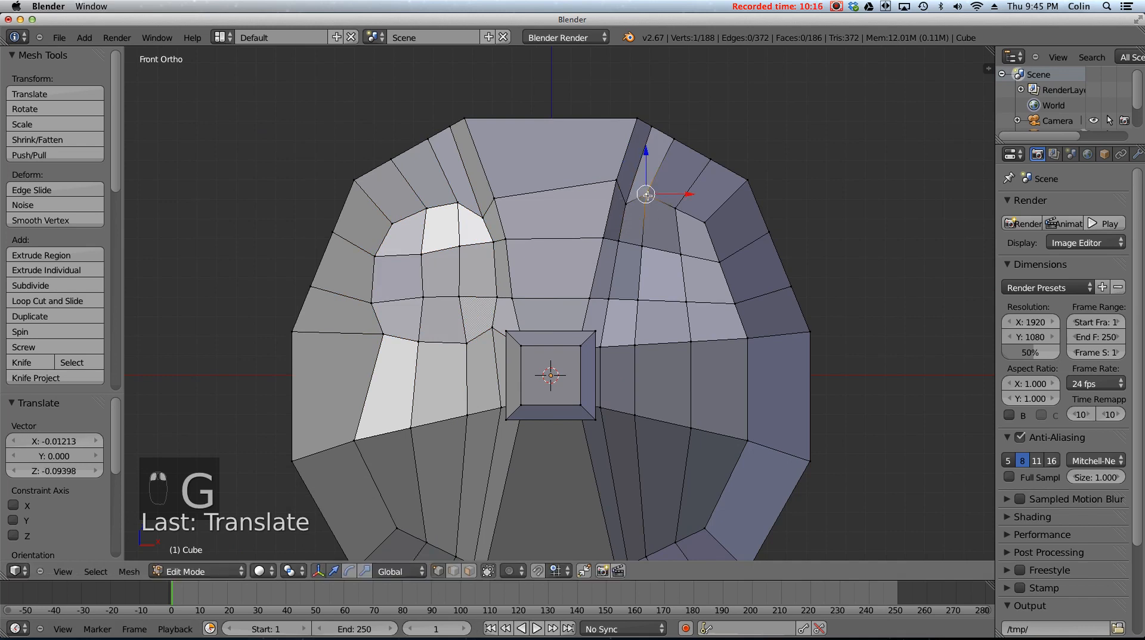
key("g")
left_click(650, 195)
right_click(676, 211)
key("g")
left_click(681, 208)
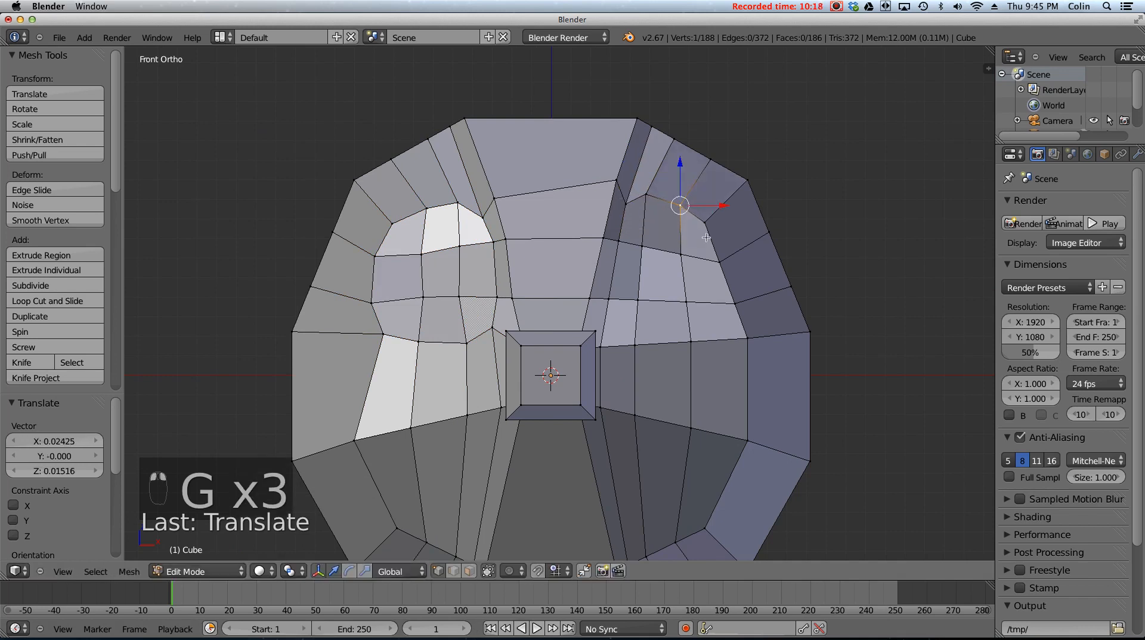
- Move the +X block's lower outer vertex by X -0.152, Z 0.03941, and its lower inner vertex beside the knob by X 0.03941, Z 0.100
right_click(723, 262)
right_click(746, 341)
key("g")
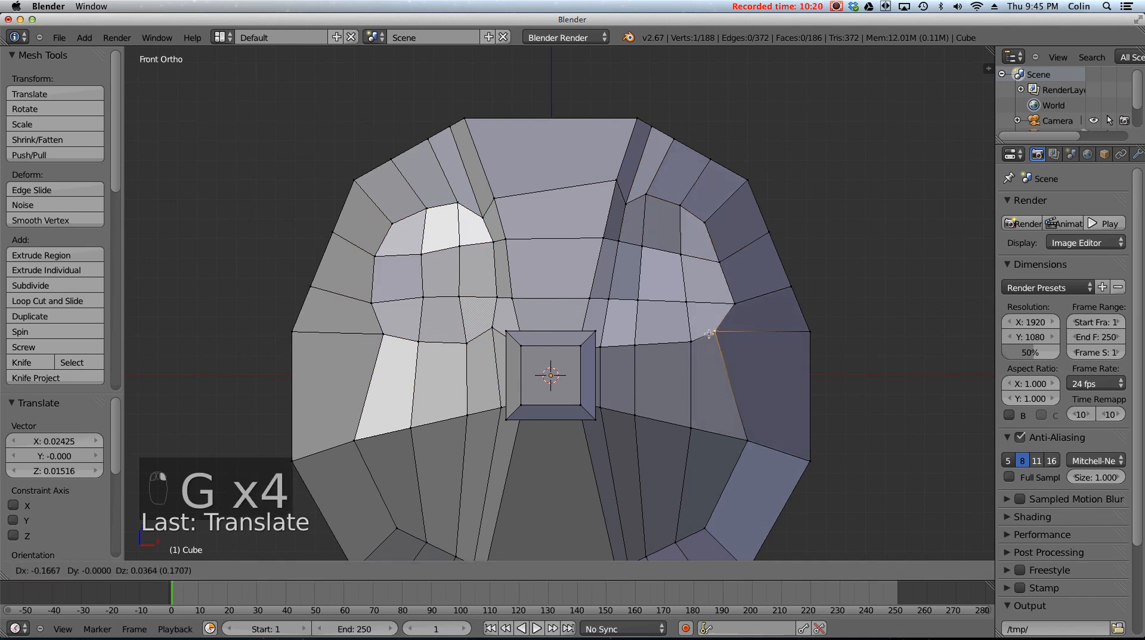
left_click(718, 334)
right_click(601, 347)
key("g")
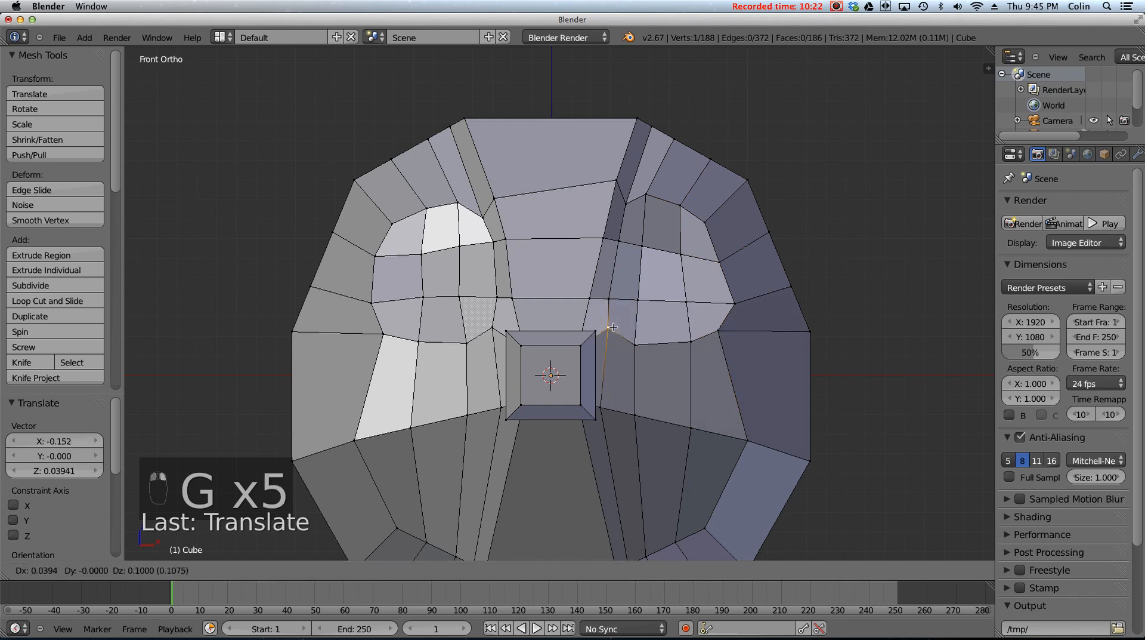
left_click(608, 327)
- Reposition the two middle vertices on the +X block's lower edge, moving the outer one by X -0.03638, Z -0.003032
right_click(641, 343)
key("g")
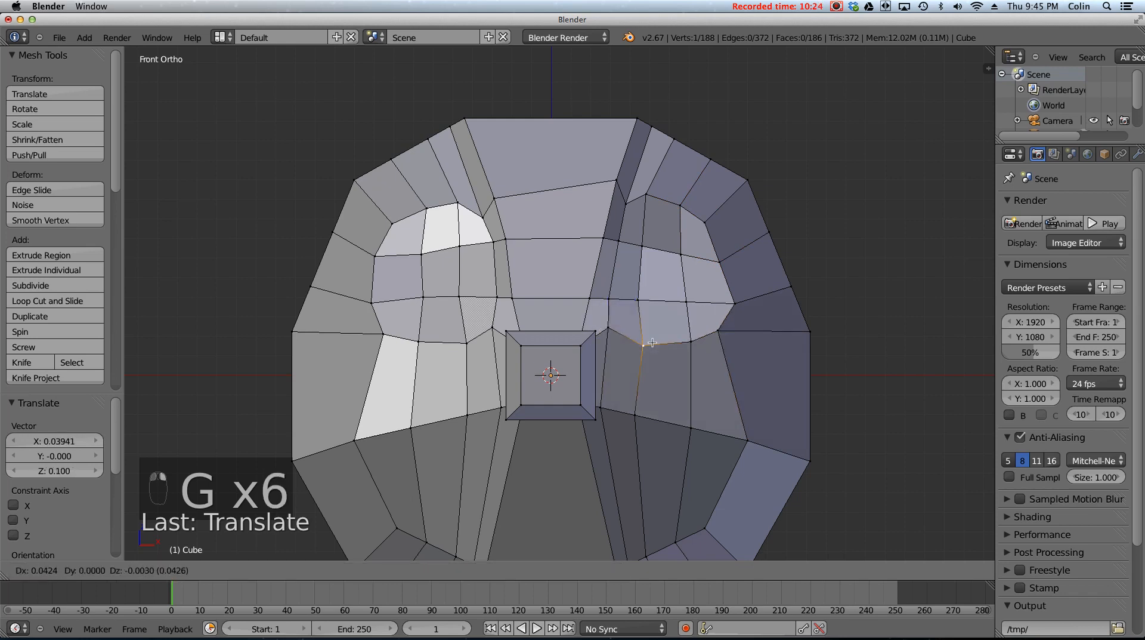
left_click(640, 343)
right_click(691, 341)
key("g")
left_click(684, 341)
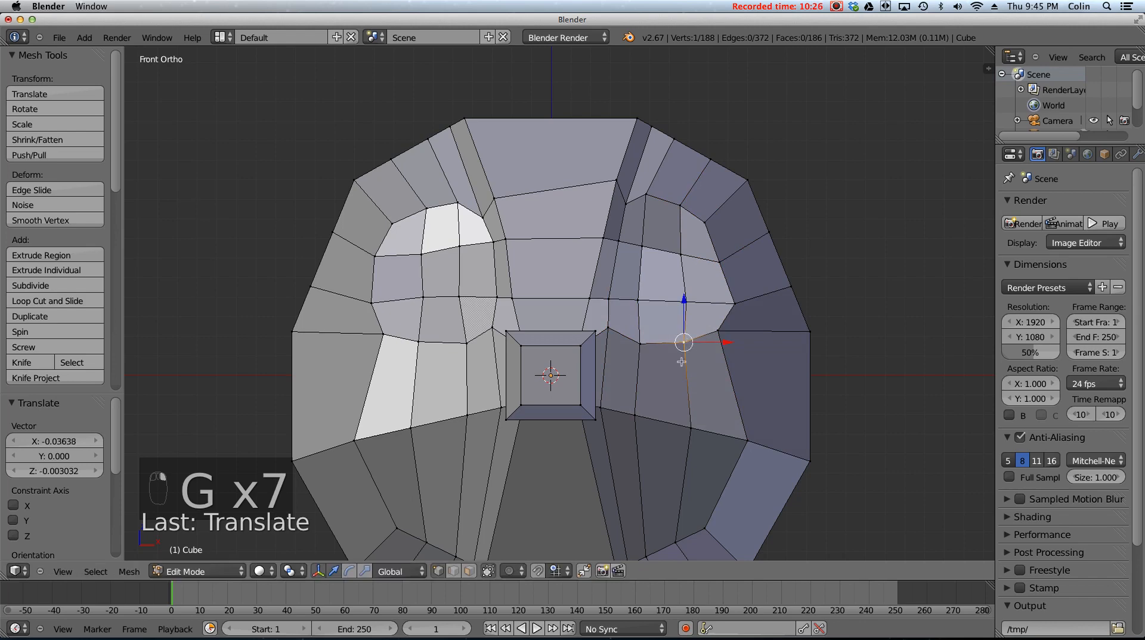
- Refine the +X block's lower outer vertex by moving it X 0.01213, Z -0.01516
right_click(718, 331)
key("g")
left_click(716, 333)
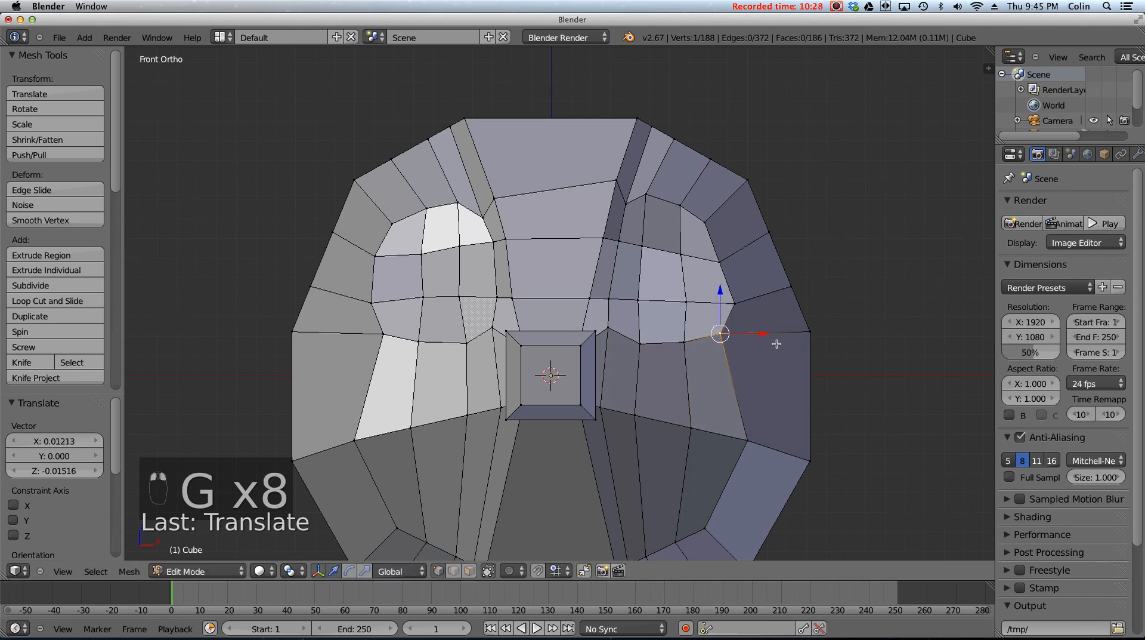
middle_click_drag(725, 352, 751, 350)
key("KP_1")
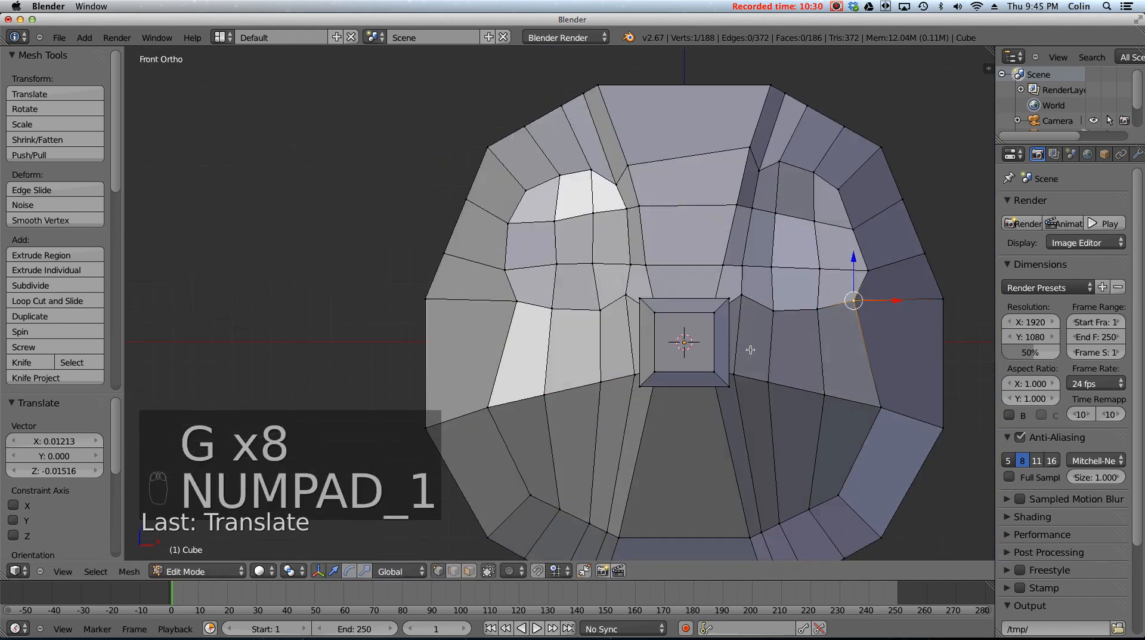
- Move the three outer vertices along the +X block's top edge together by X 0.02729, Z -0.03638
middle_click_drag(789, 205, 631, 256, "shift")
right_click(623, 211)
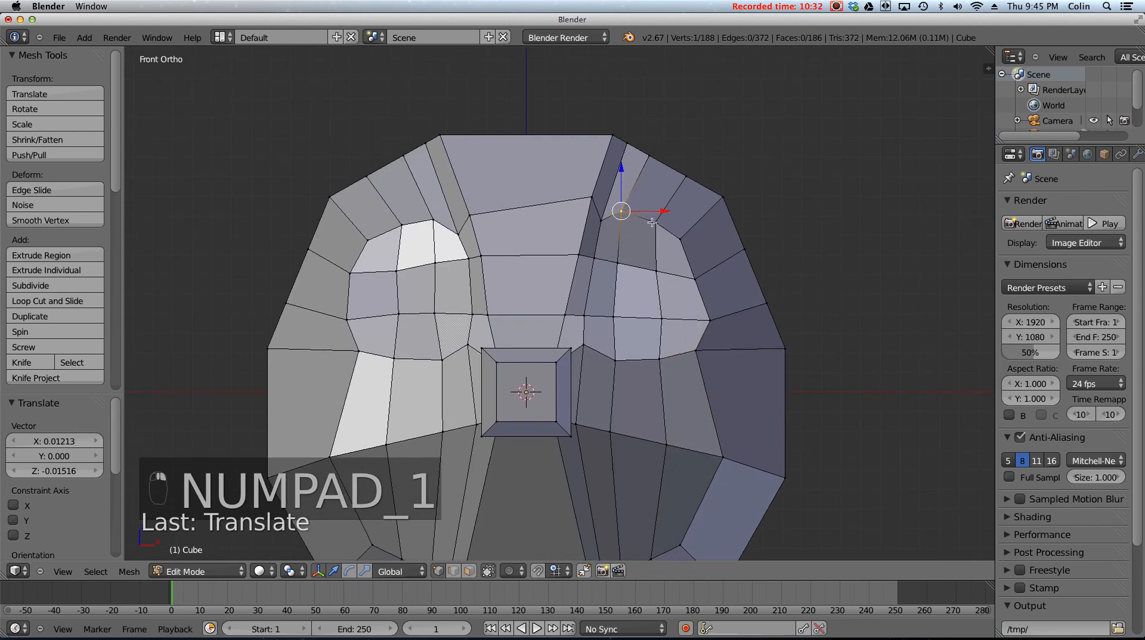
right_click(657, 223, "shift")
right_click(681, 239, "shift")
key("g")
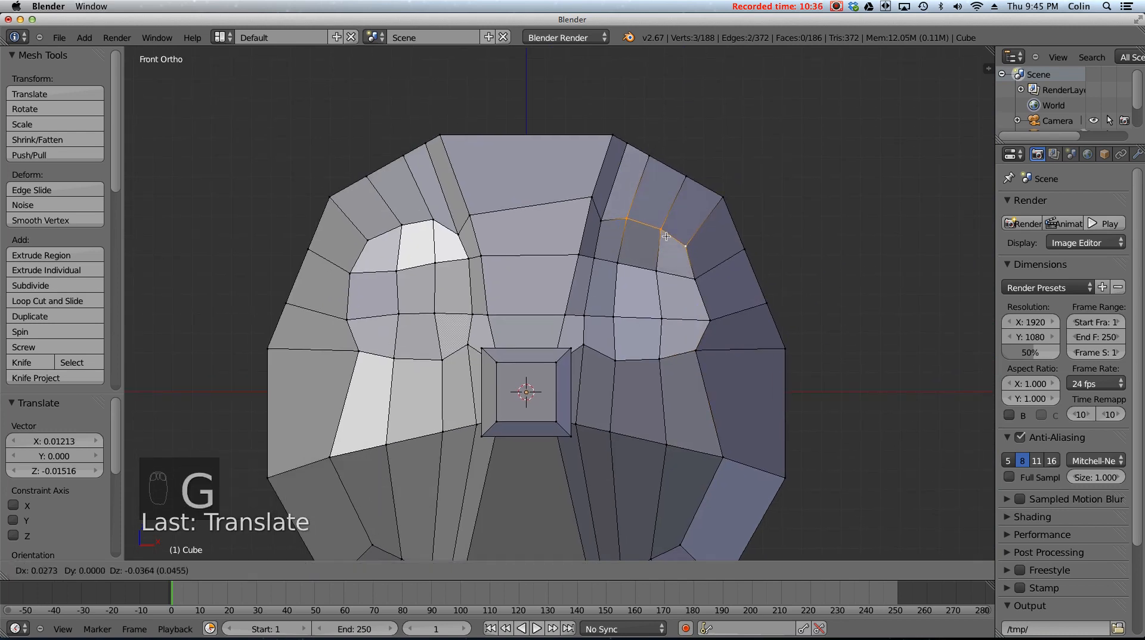
left_click(666, 235)
- Move the vertex just inside the +X block's upper inner corner by X -0.03638, Z -0.07276
right_click(592, 199)
key("g")
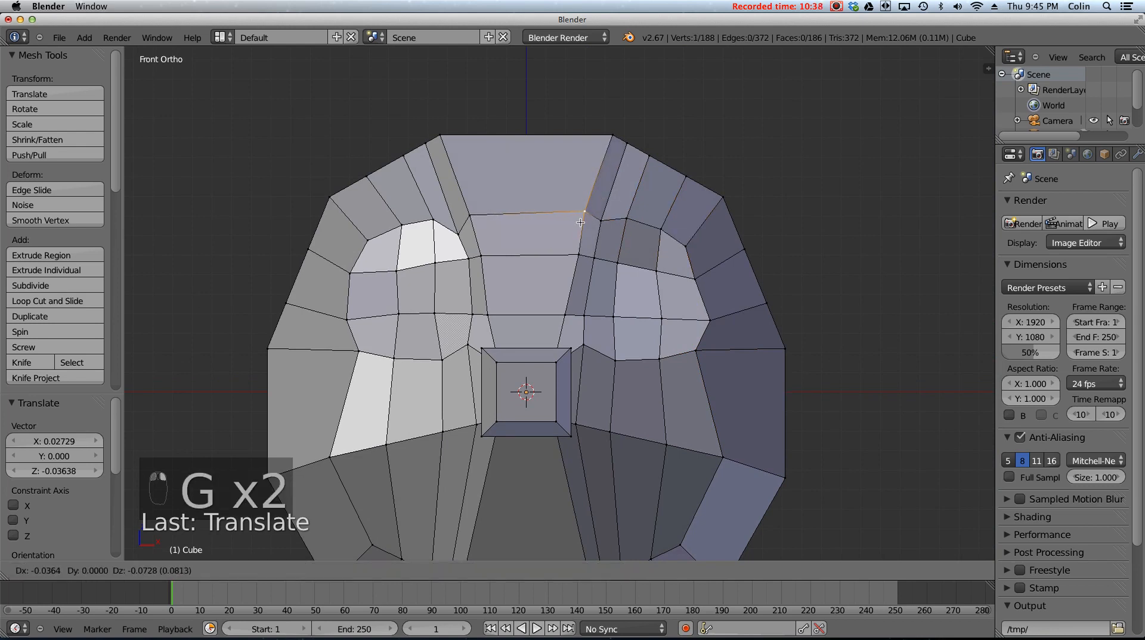
left_click(580, 221)
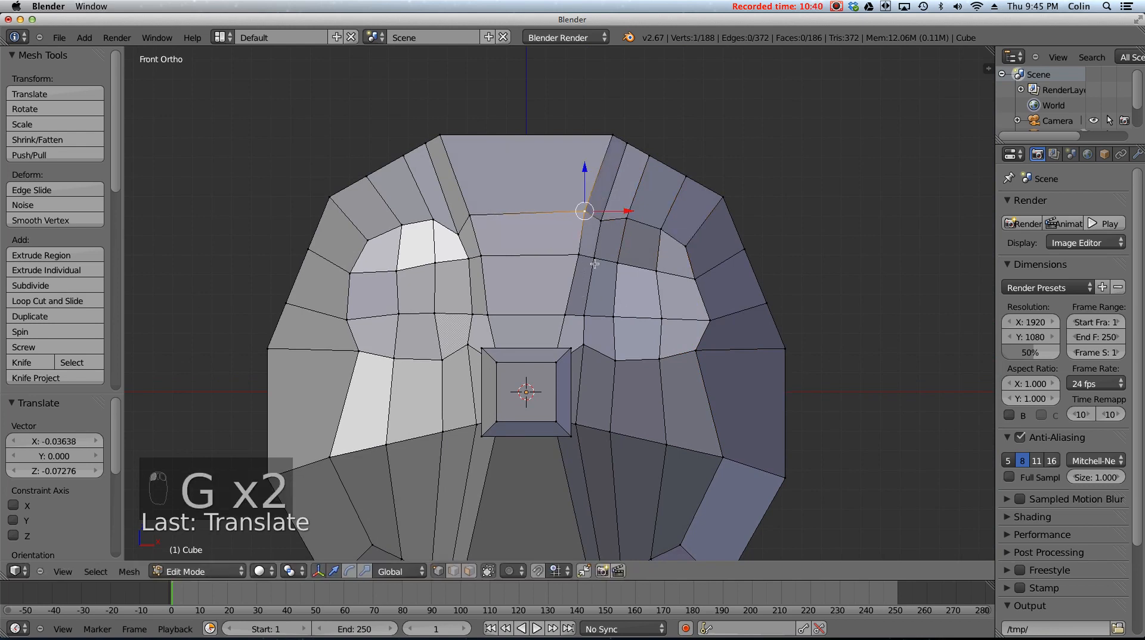
- Shift the +X block's two middle inner-edge vertices by X -0.01516, and the adjacent pair nearer the centre by X -0.01819
right_click(583, 315)
right_click(594, 258, "shift")
key("g")
key("x")
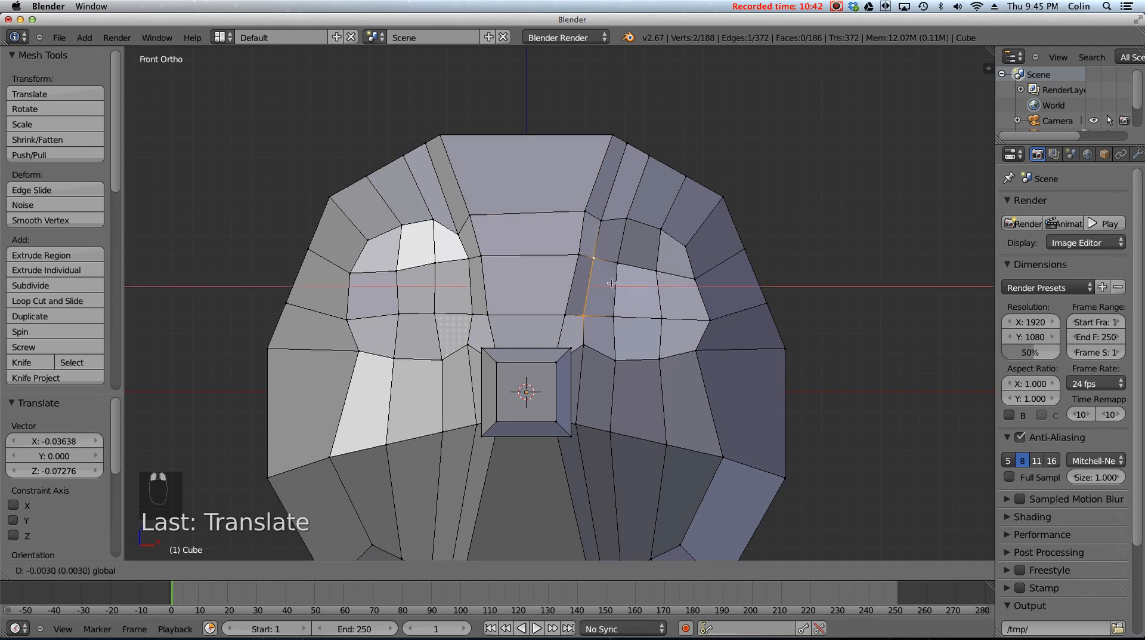
left_click(599, 283)
right_click(576, 254)
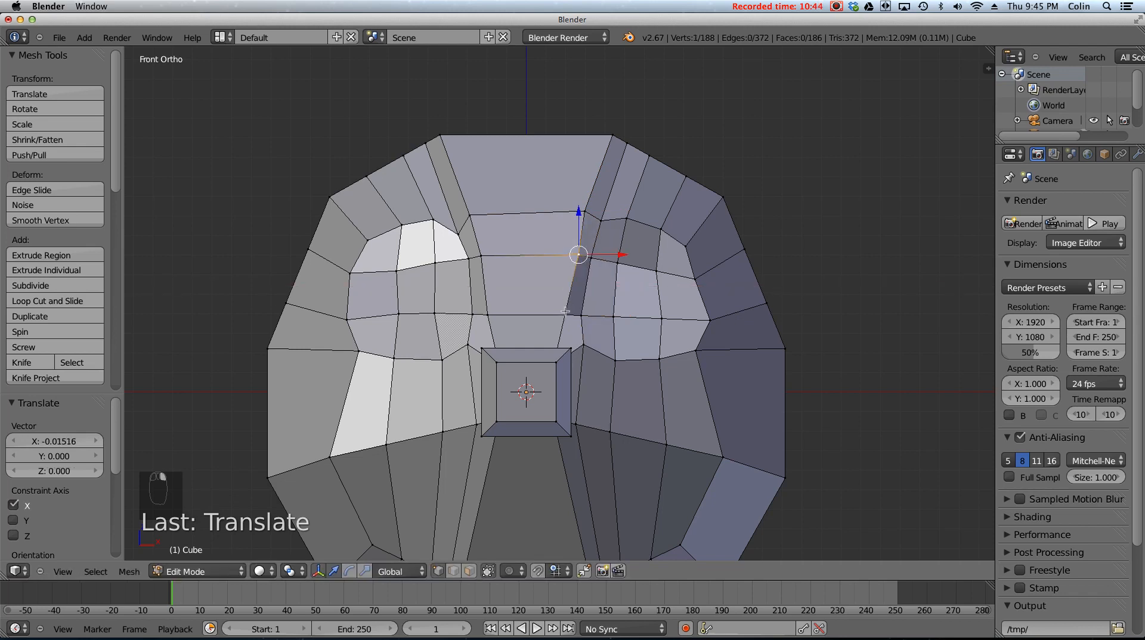
right_click(564, 313, "shift")
key("g")
key("x")
left_click(592, 298)
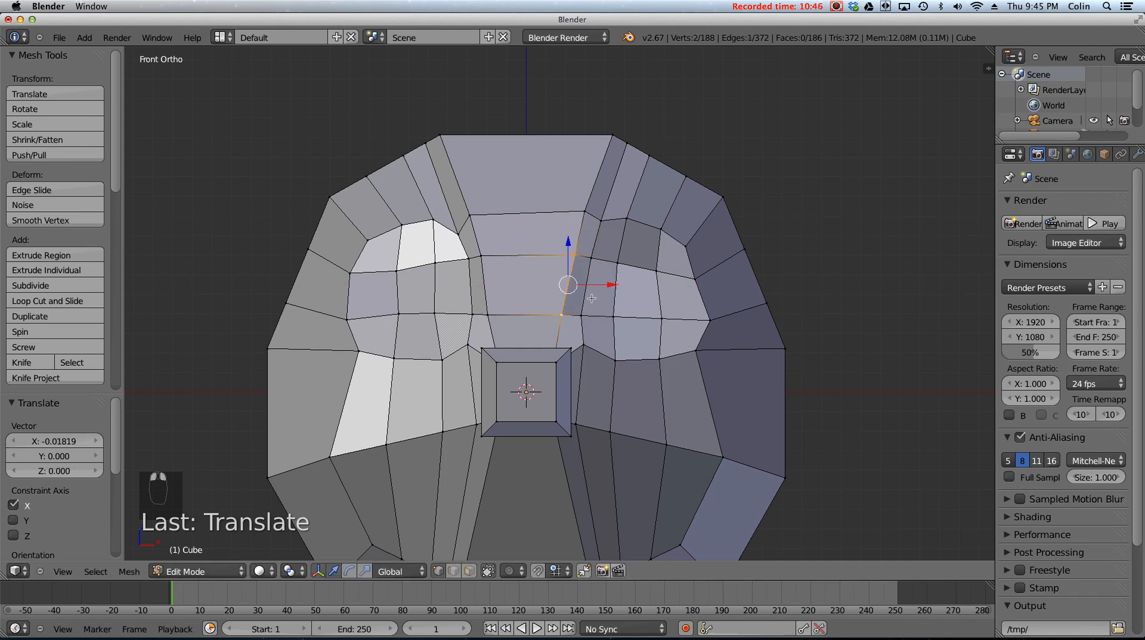
- Shift the +X block's lower inner vertices beside the knob along X, finishing with a move of 0.006063
right_click(570, 312)
left_click_drag(603, 313, 656, 361)
right_click(591, 342)
right_click(619, 359)
- Nudge the second vertex from the inner end of the +X block's top edge by X 0.003032
right_click(628, 217)
key("g")
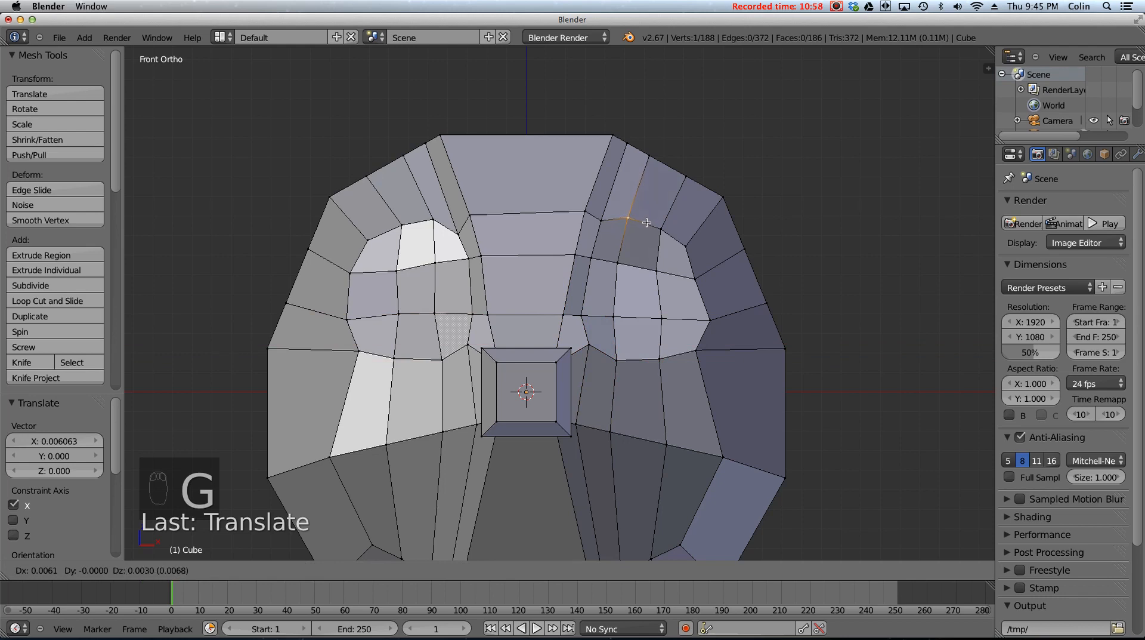
left_click(646, 225)
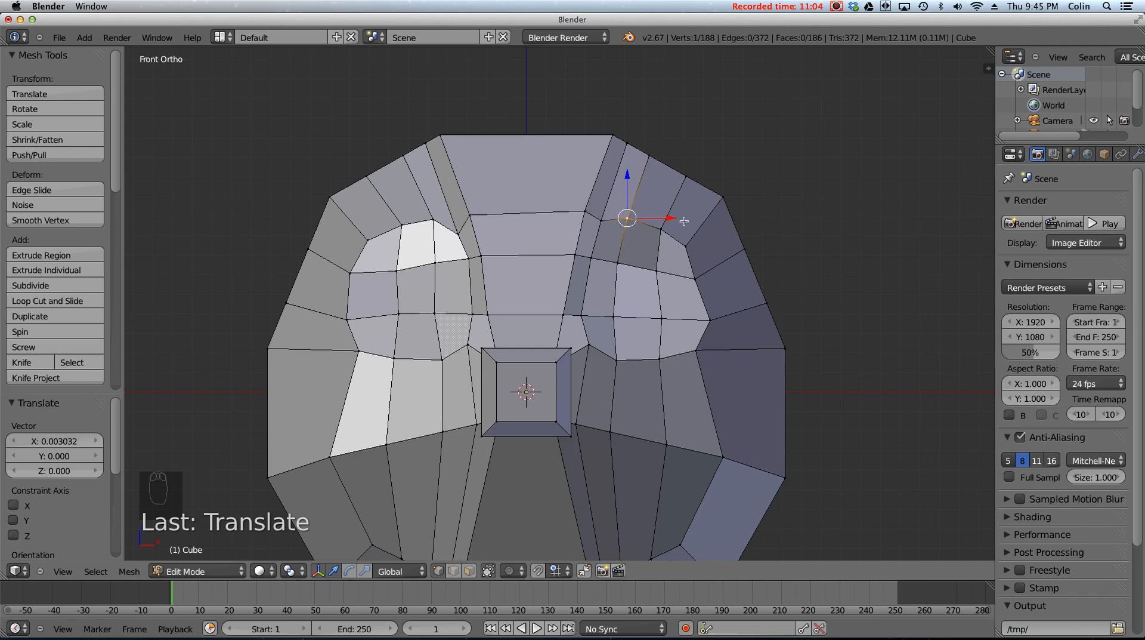
- Move the +X block's upper outer corner vertex by X 0.005053, Z -0.01516
middle_click_drag(676, 210, 667, 239, "shift")
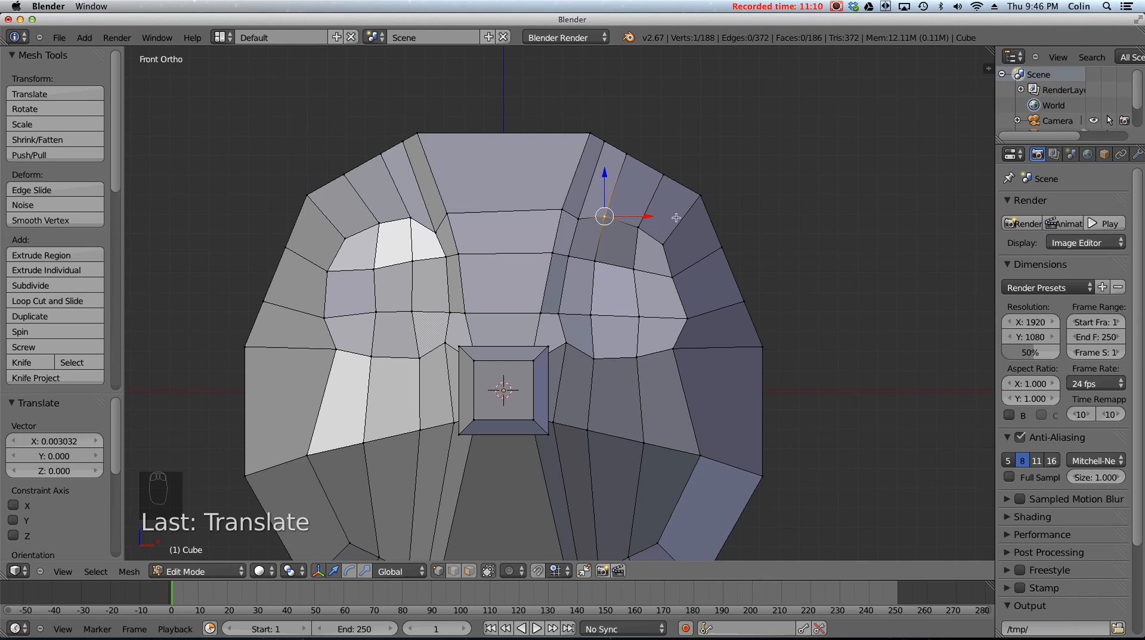
scroll(666, 221, "up", 1)
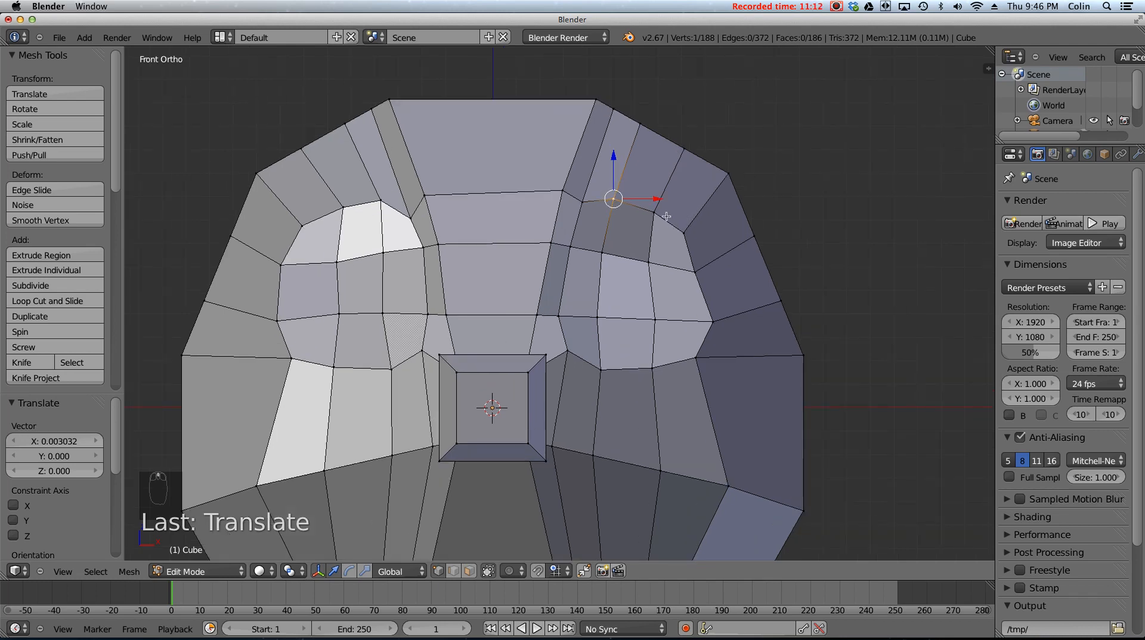
right_click(686, 235)
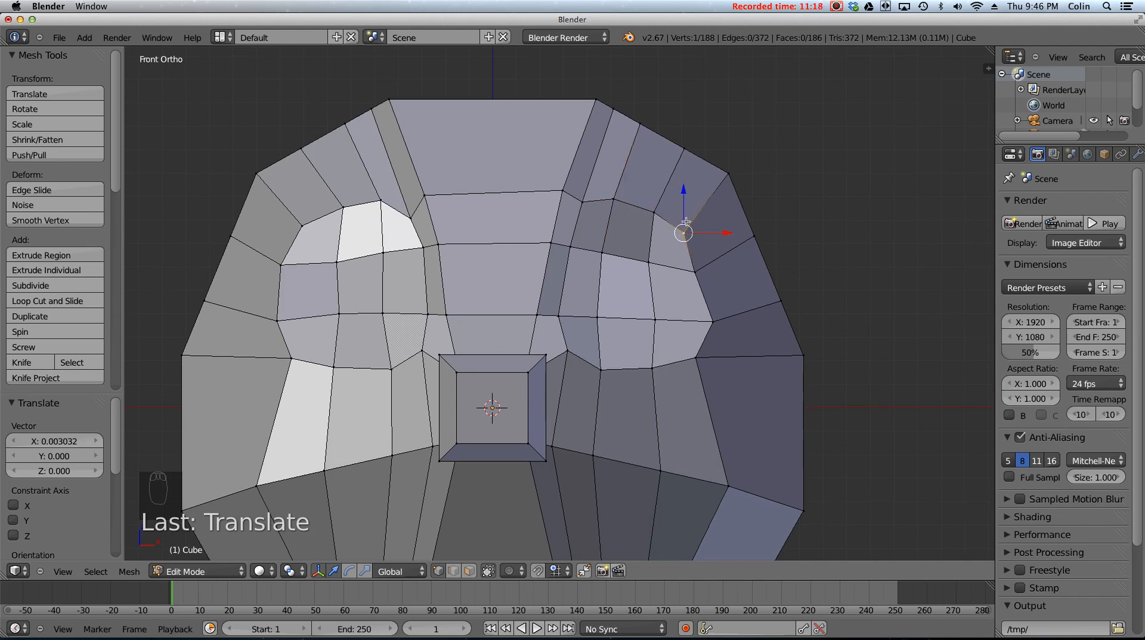
key("g")
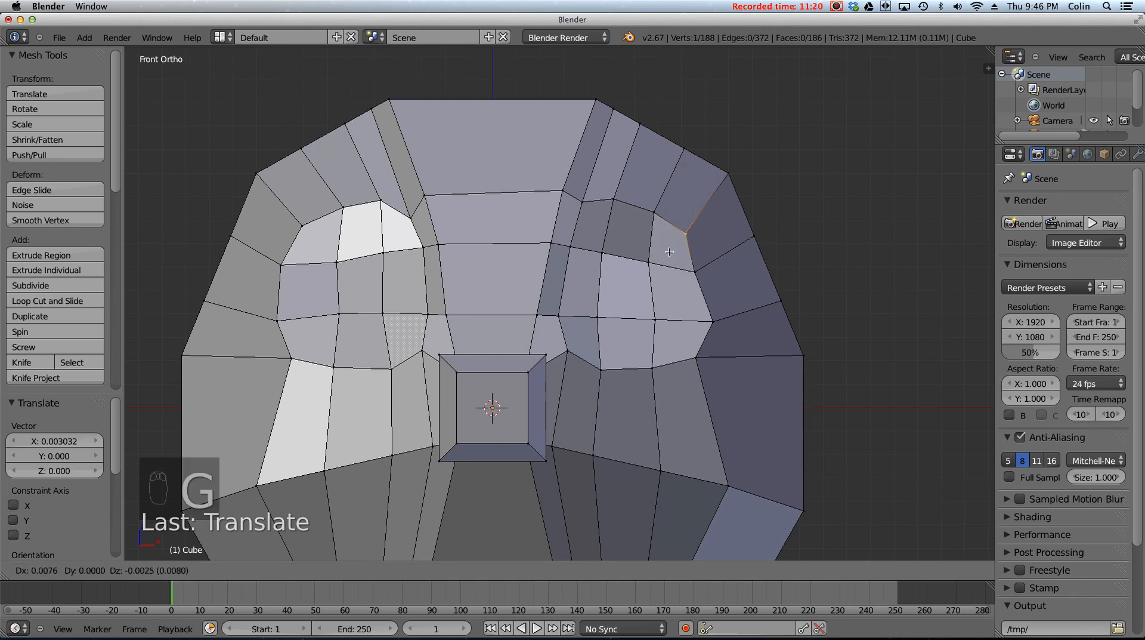
left_click(670, 253)
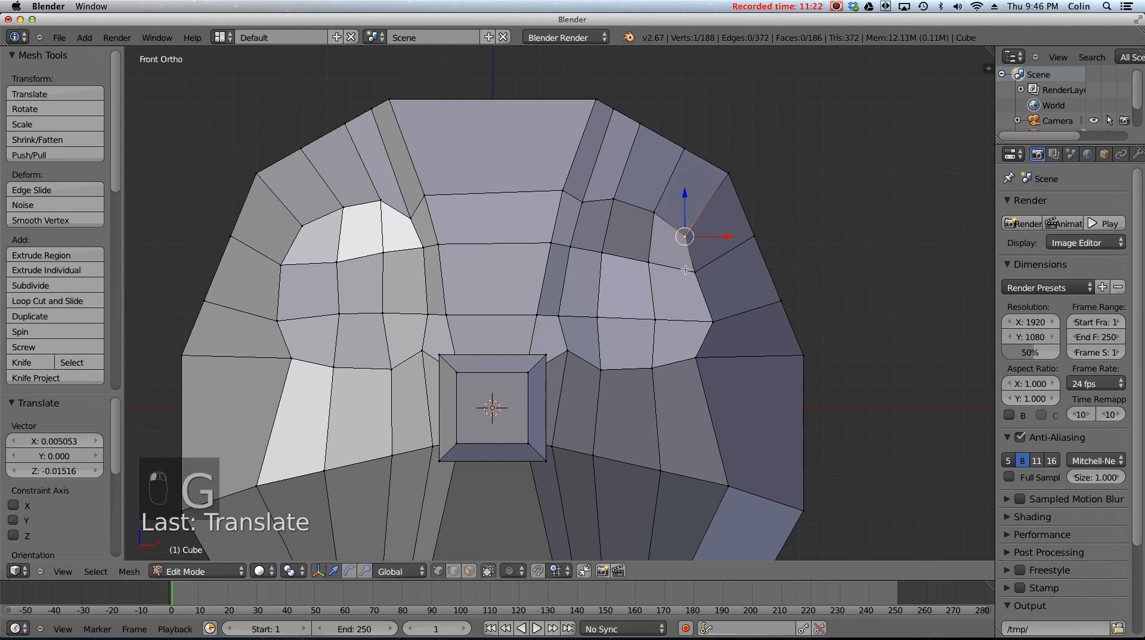
- Move the four vertices of the +X block's centre face by X 0.03284, Z 0.0101
right_click(627, 267)
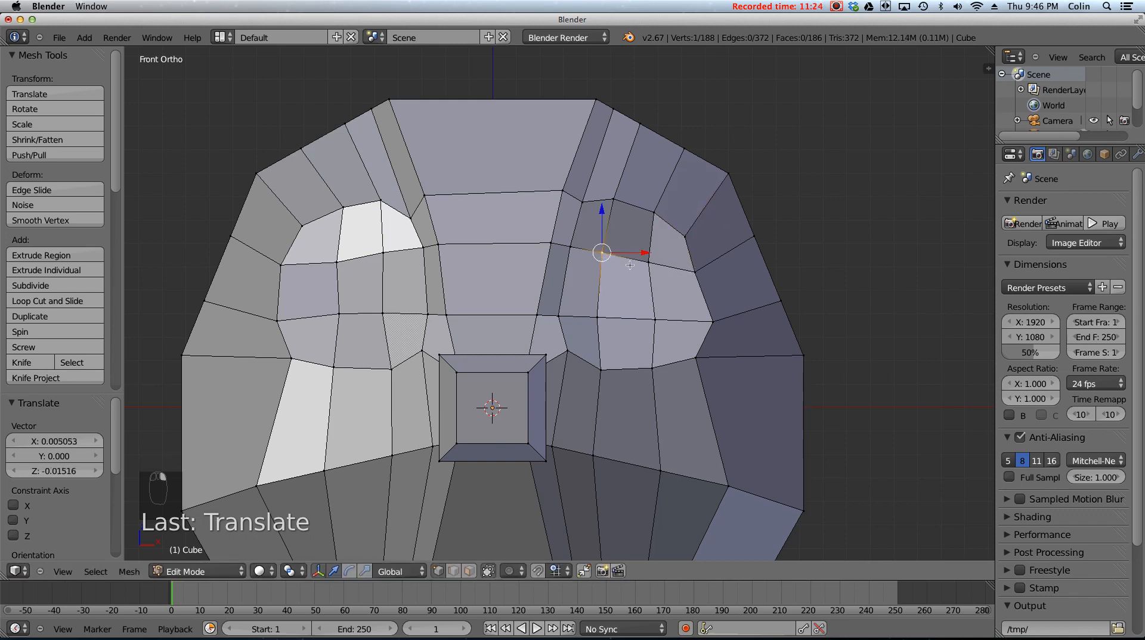
right_click(645, 263, "shift")
right_click(655, 317, "shift")
right_click(602, 314, "shift")
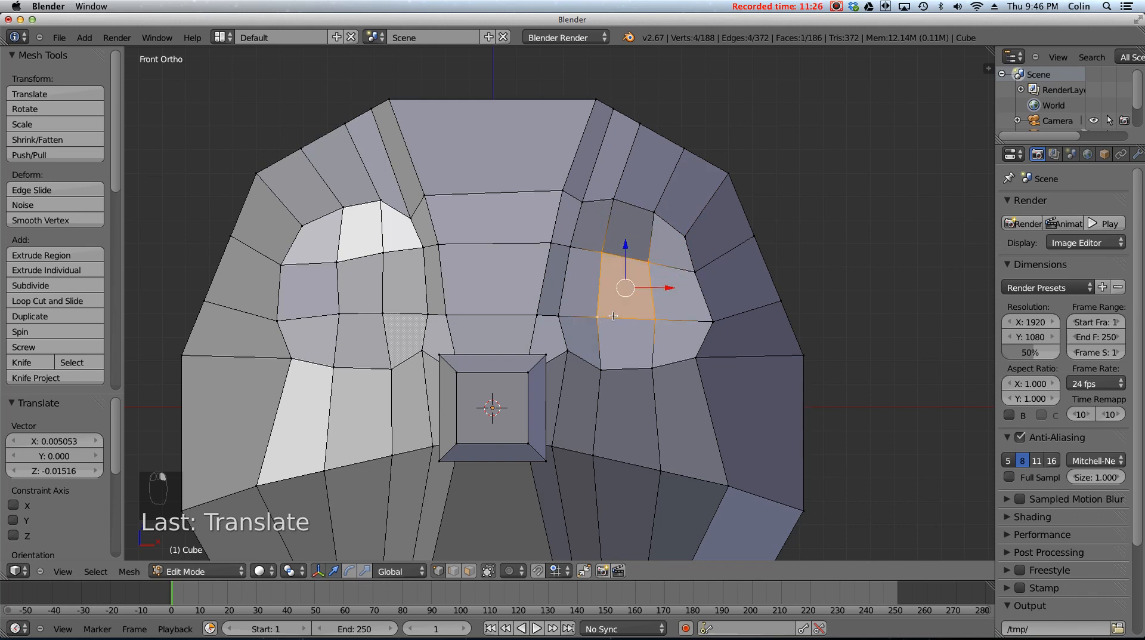
key("g")
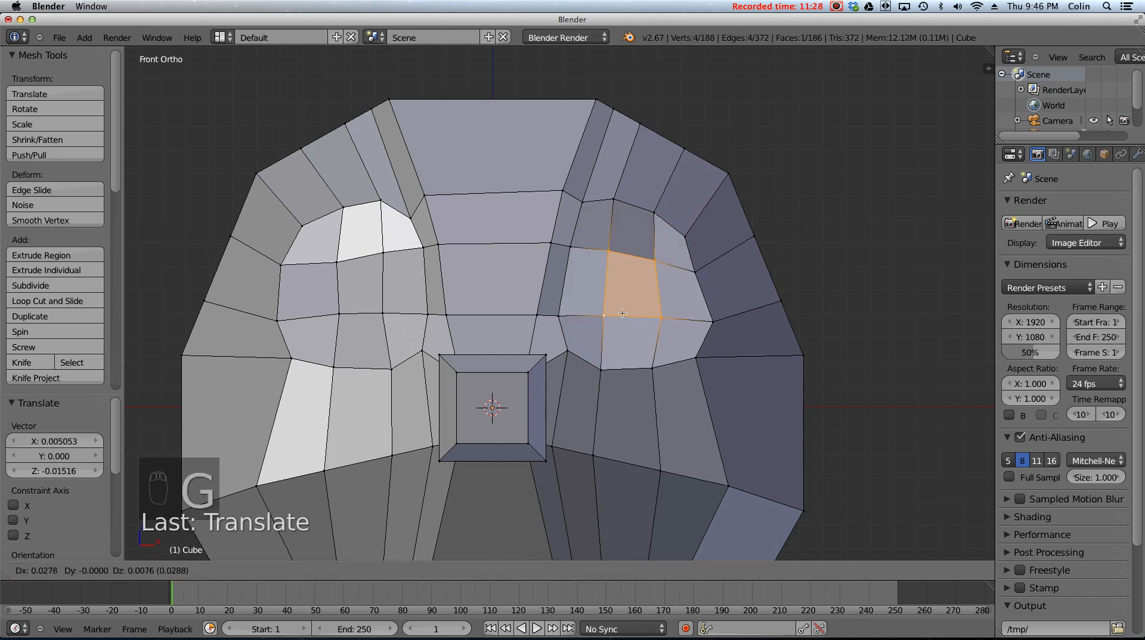
left_click(624, 310)
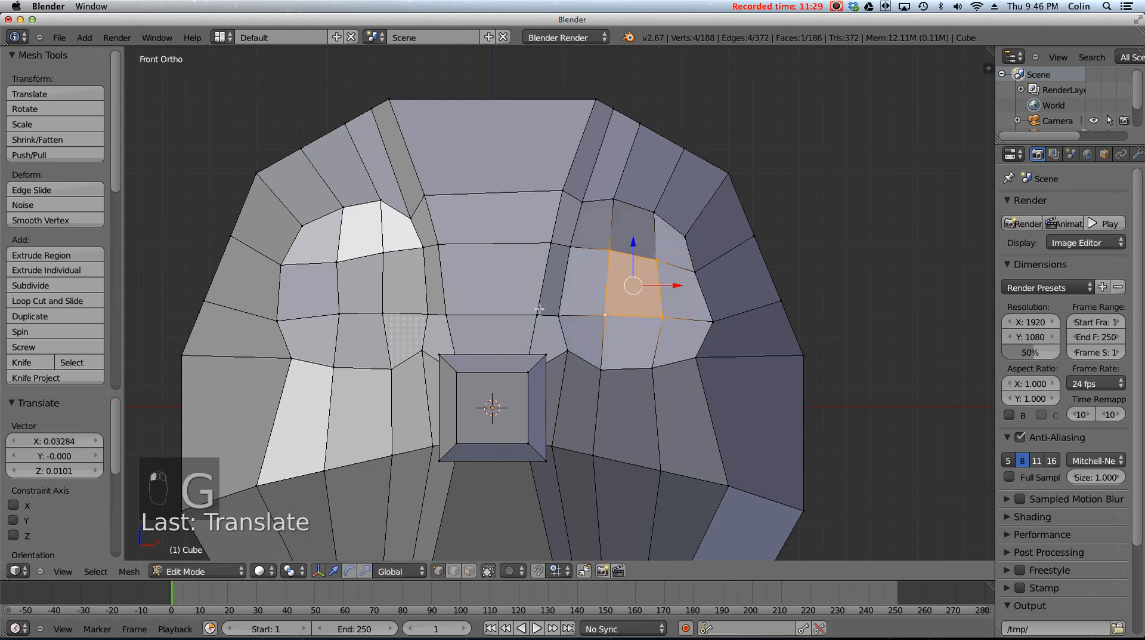
- Move the +X block's upper inner corner vertex by X -0.005053, Z -0.05306, and the third top-edge vertex by Z 0.007579
right_click(582, 202)
key("g")
left_click(580, 213)
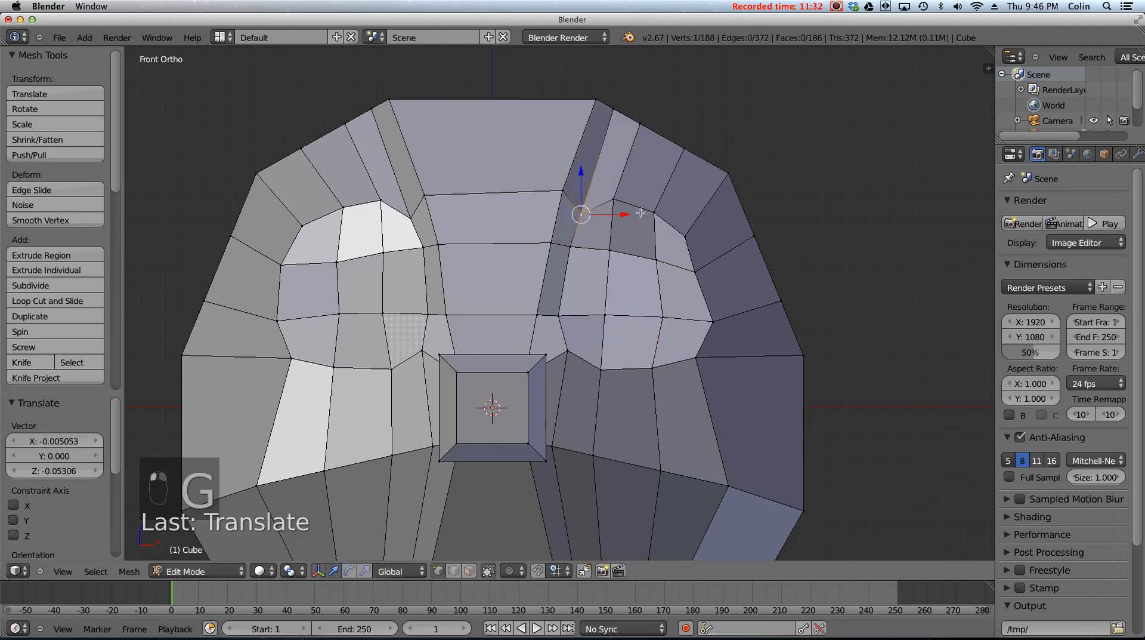
right_click(654, 211)
key("g")
left_click(687, 232)
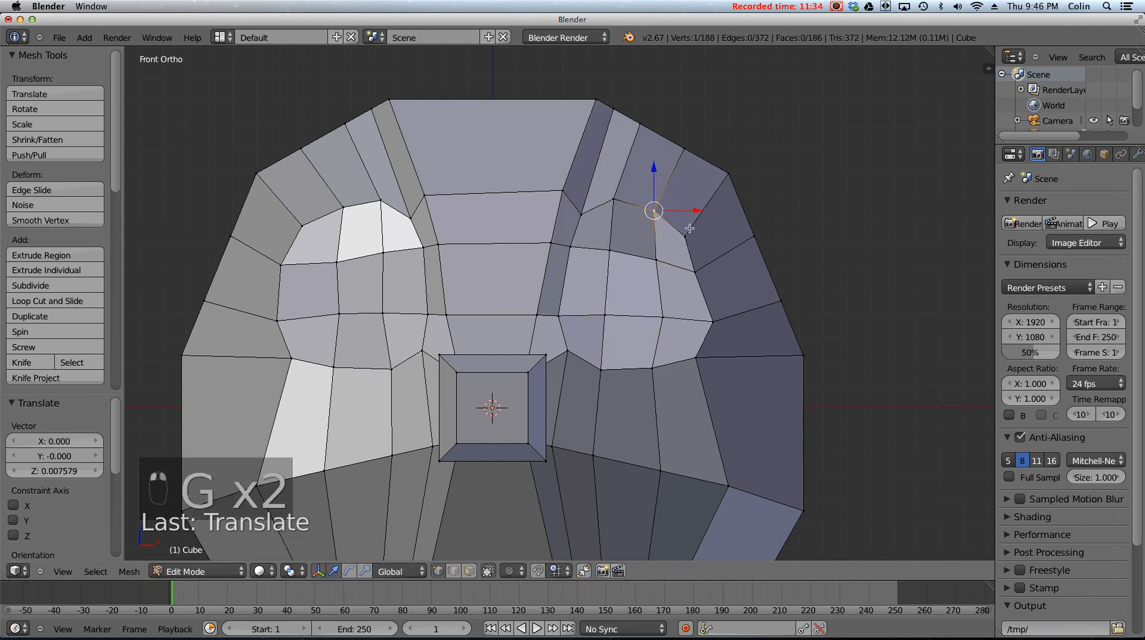
- Nudge the +X block's upper outer corner vertex outward and shift the outer-edge vertex below it by X 0.01769, Z -0.002526
right_click(690, 232)
key("g")
left_click(697, 243)
right_click(696, 272)
key("g")
left_click(702, 274)
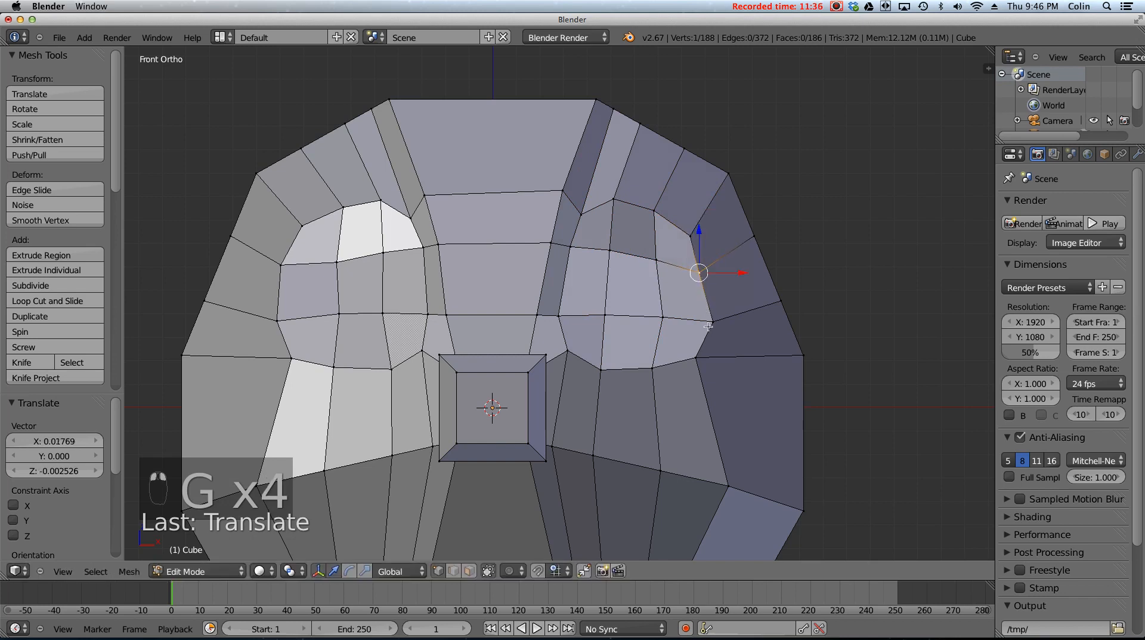
- Move the +X block's lower outer-edge vertex by X -0.04548, Z 0.005053, and its bottom outer corner vertex by X -0.02779
right_click(709, 326)
key("g")
left_click(702, 324)
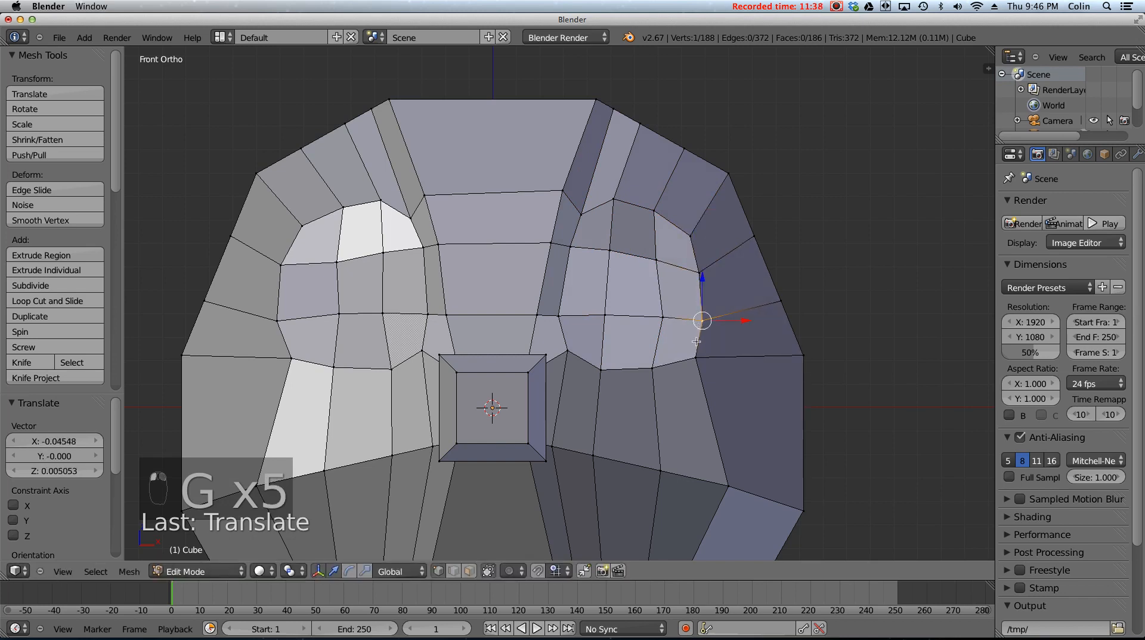
right_click(695, 357)
key("g")
left_click(690, 358)
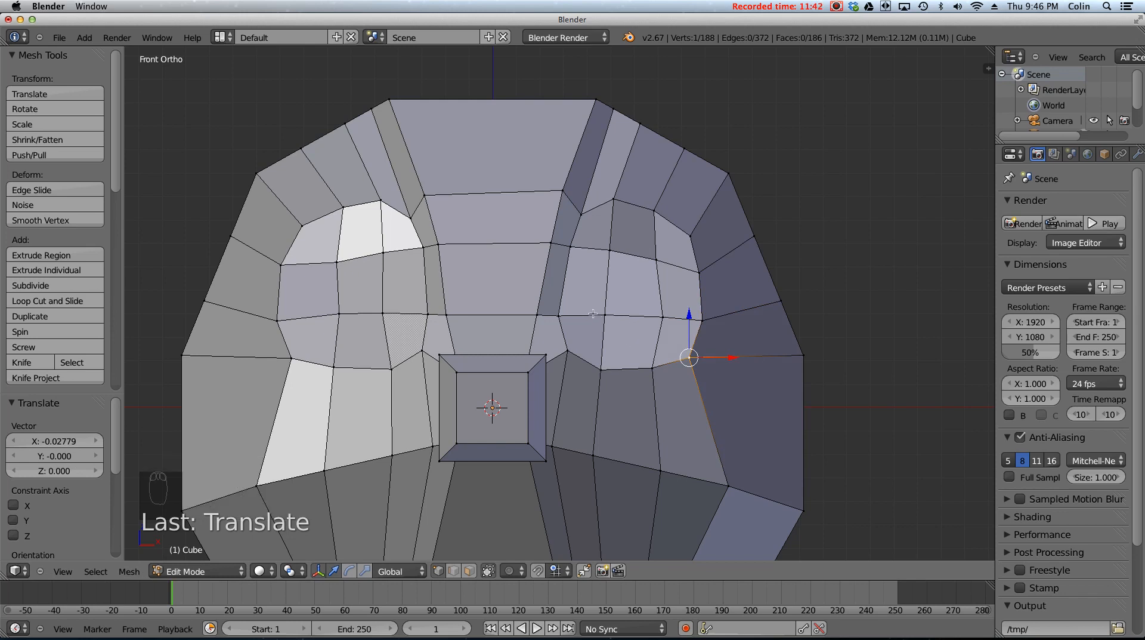
- Select the -X block's nine faces in face mode and move them by X -0.09095, Z -0.0101
left_click(471, 571)
right_click(315, 239)
right_click(399, 230, "shift")
right_click(360, 230, "shift")
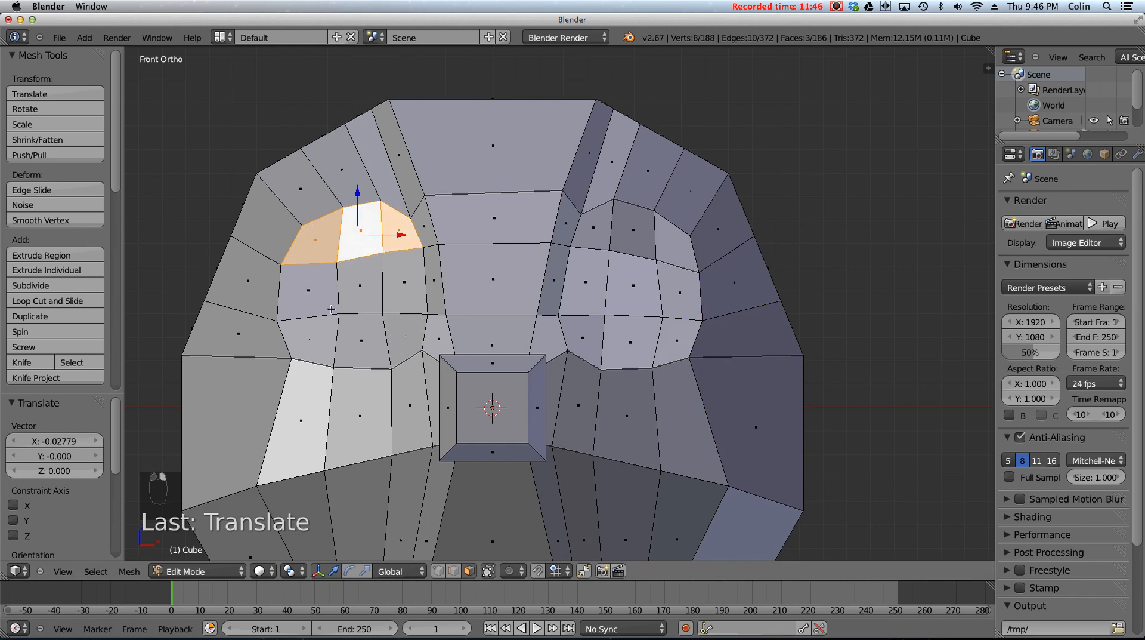
right_click(331, 309, "shift")
right_click(377, 298, "shift")
right_click(401, 297, "shift")
right_click(398, 340, "shift")
right_click(365, 341, "shift")
right_click(330, 340, "shift")
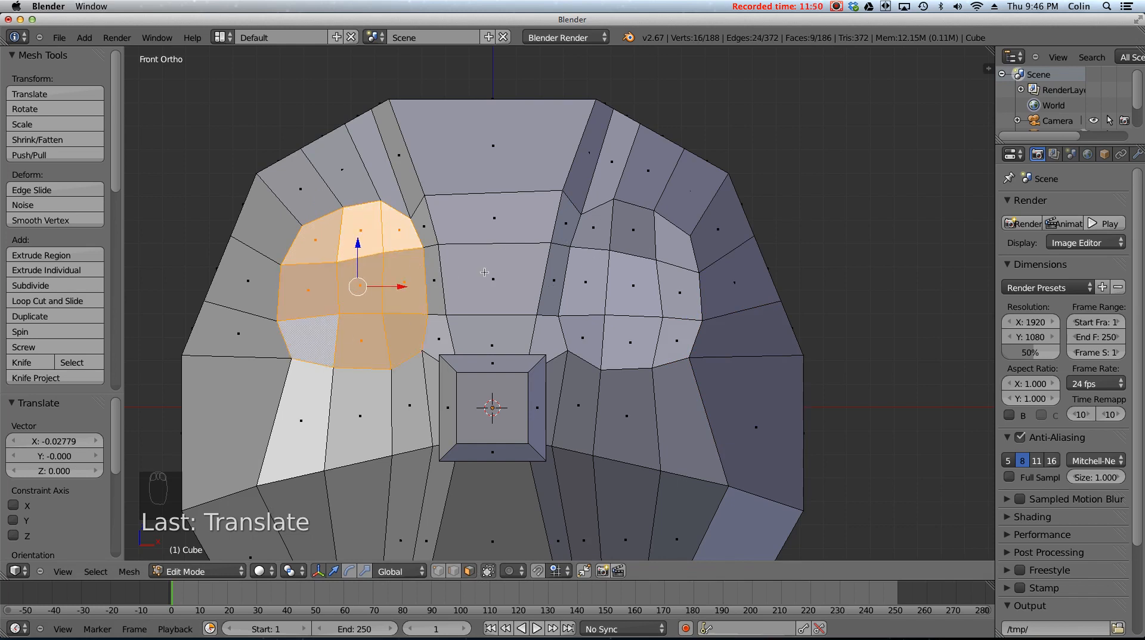
key("g")
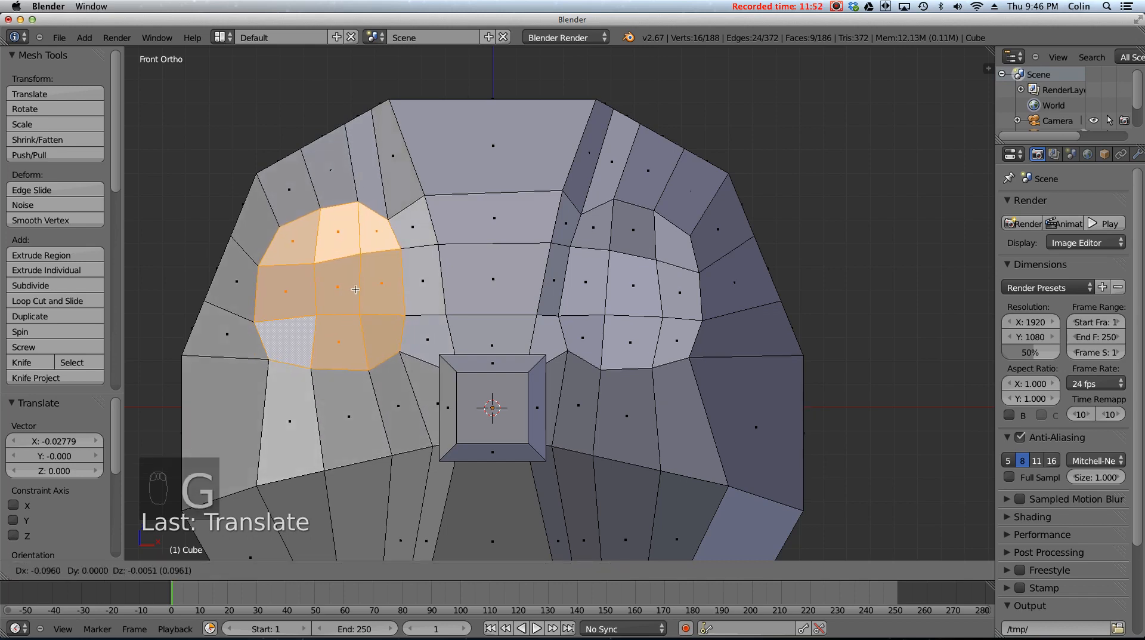
left_click(392, 298)
- Enlarge the -X block's nine faces uniformly and push them back by Y 0.08118
key("s")
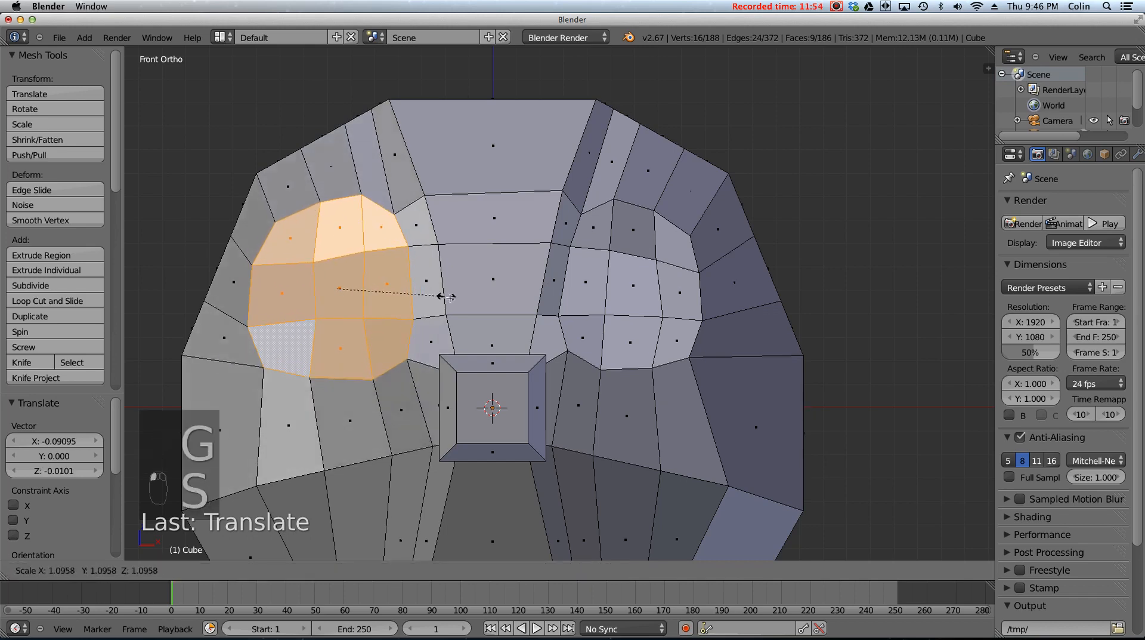
left_click(456, 299)
middle_click_drag(457, 298, 445, 297)
left_click_drag(306, 283, 282, 281)
middle_click_drag(282, 282, 352, 289)
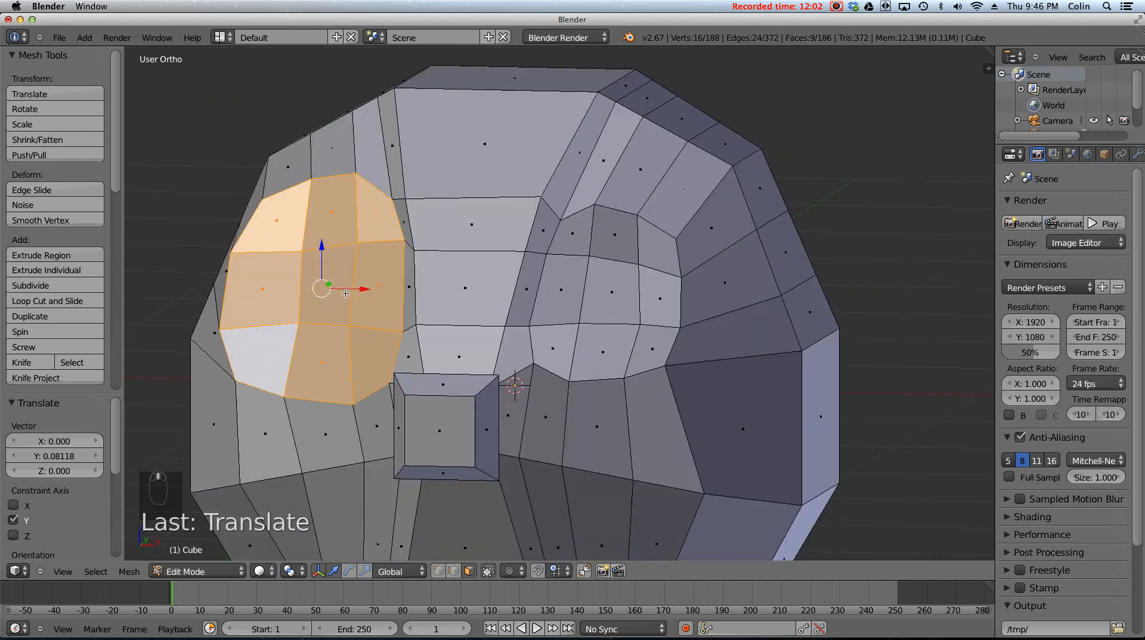
- Select the +X block's nine faces from the front view and scale them up uniformly by about 1.3
key("KP_1")
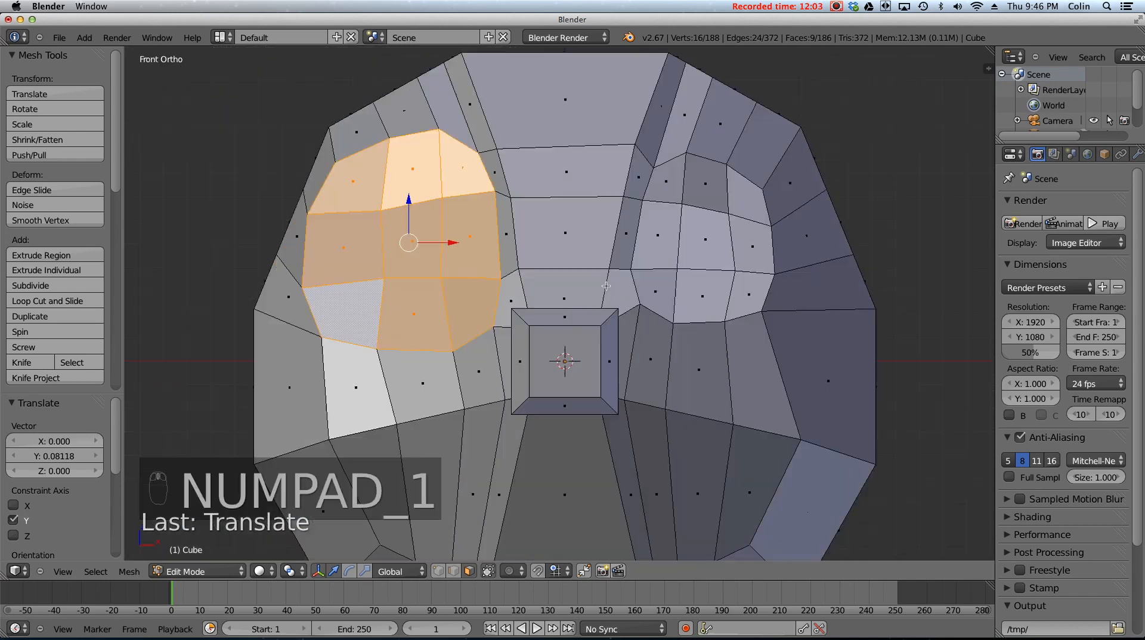
right_click(664, 235)
right_click(706, 239, "shift")
right_click(752, 245, "shift")
right_click(747, 194, "shift")
right_click(706, 183, "shift")
right_click(667, 181, "shift")
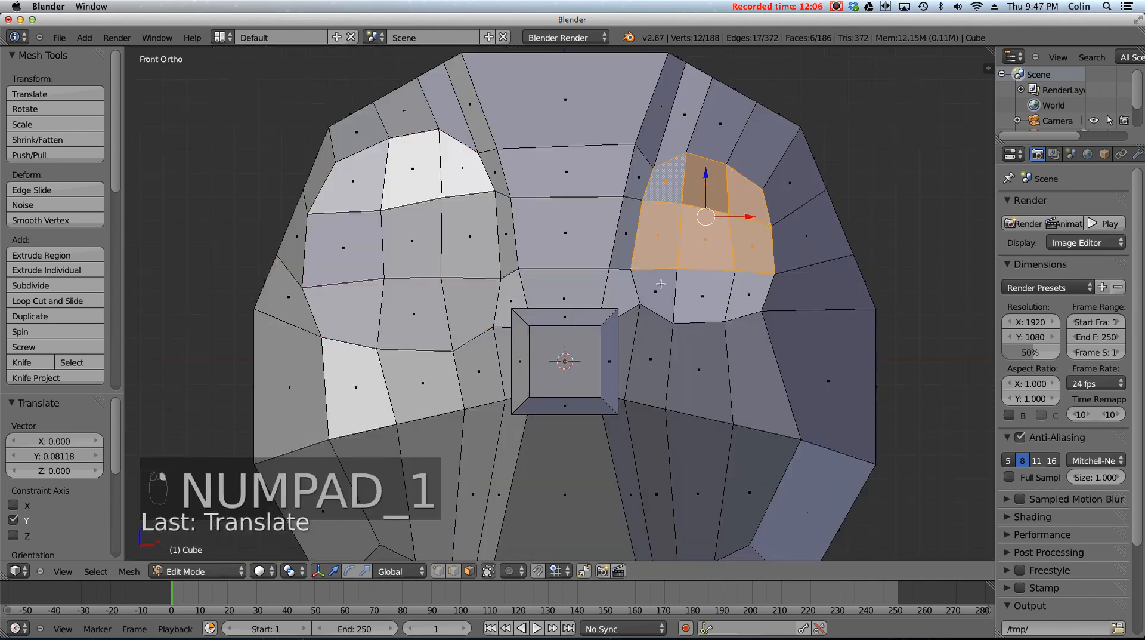
right_click(659, 288, "shift")
right_click(702, 296, "shift")
right_click(743, 288, "shift")
key("s")
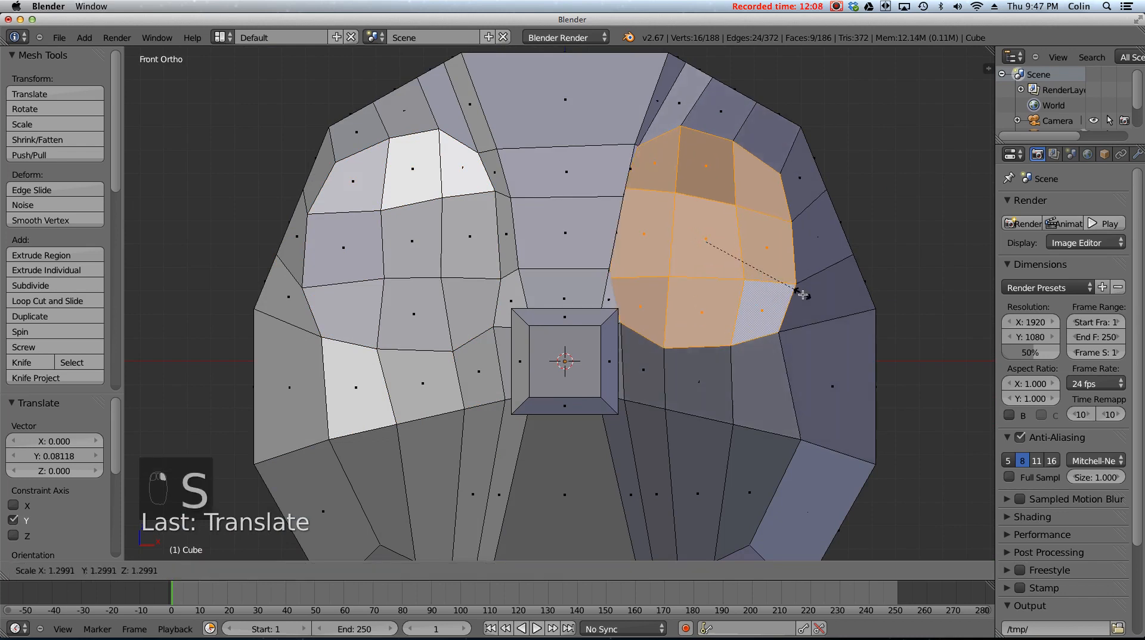
left_click(803, 293)
- Shift the +X block's faces by X 0.06316, scale them by about 1.05, and adjust by Z -0.007579 and X 0.0101
left_click_drag(739, 241, 754, 240)
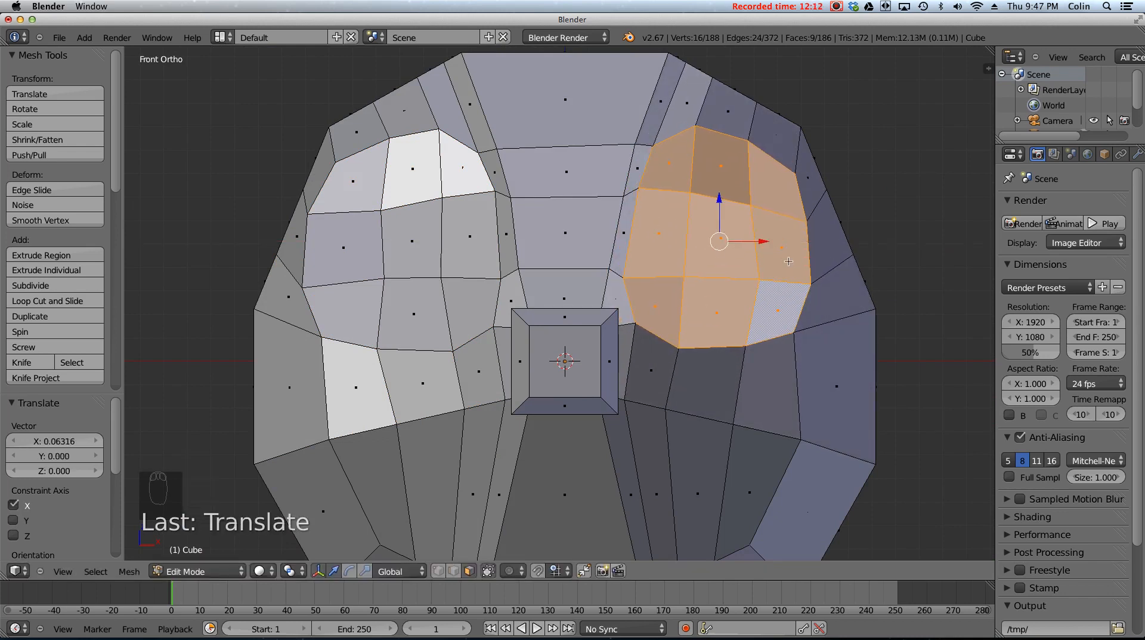
key("s")
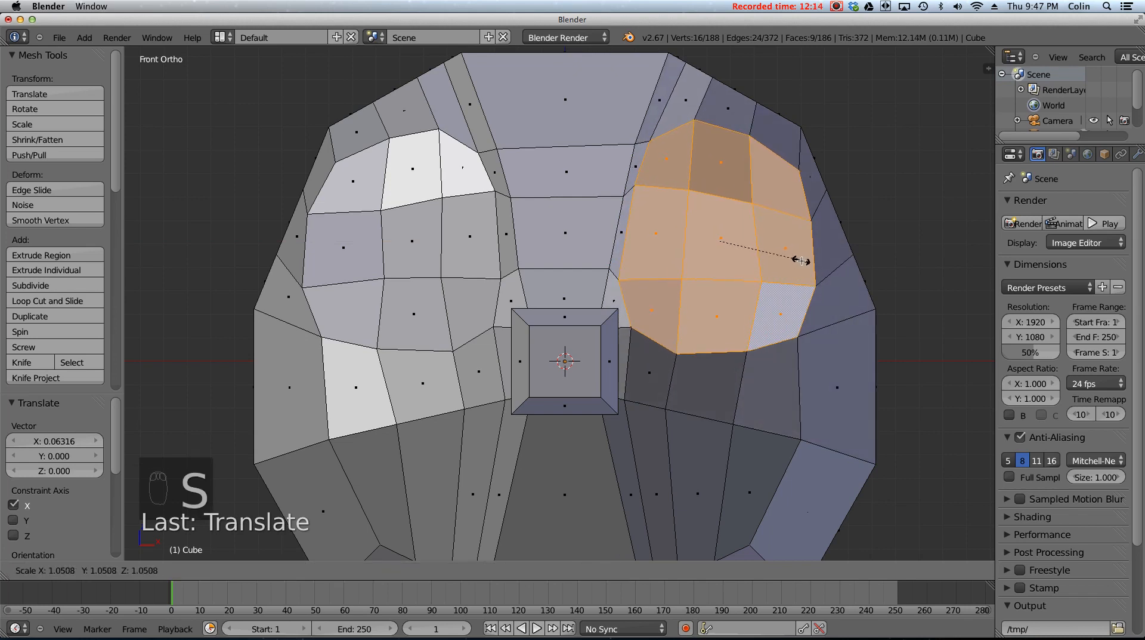
left_click(801, 261)
left_click_drag(718, 196, 720, 198)
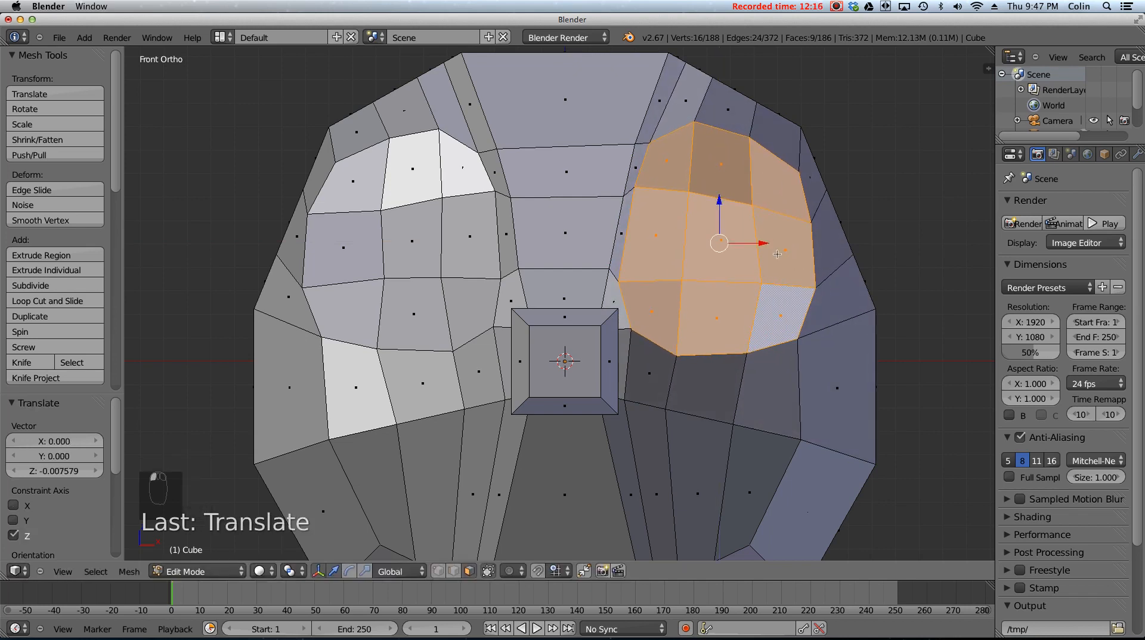
left_click_drag(765, 245, 769, 245)
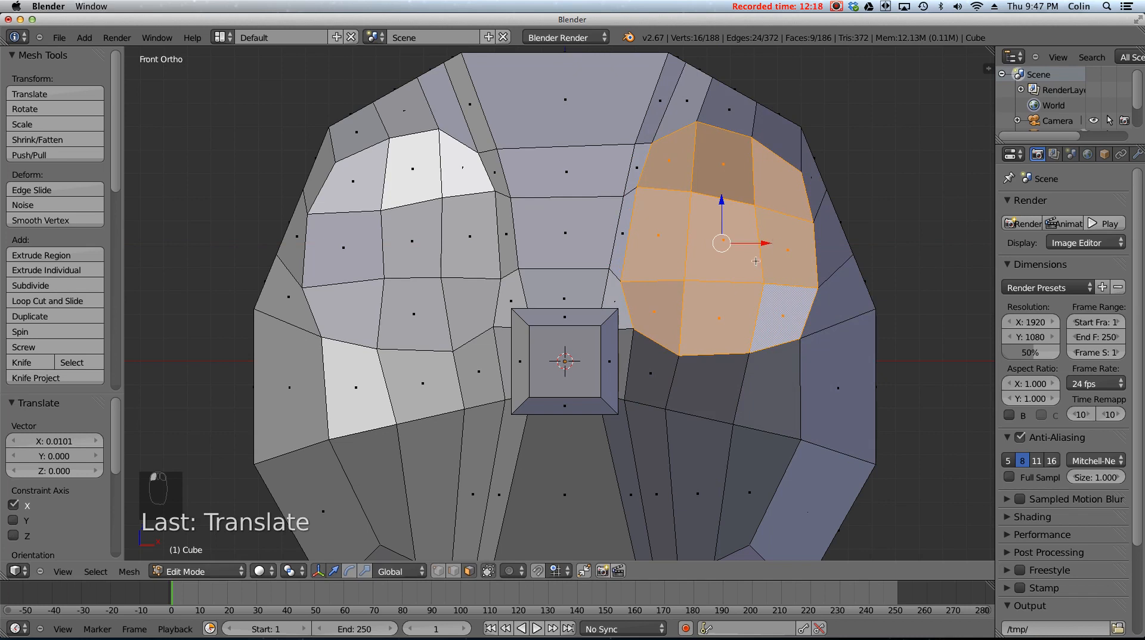
- Scale the +X block's faces along X, finishing with a factor of 0.946, and along Z by 0.958
left_click(365, 571)
left_click_drag(767, 243, 764, 242)
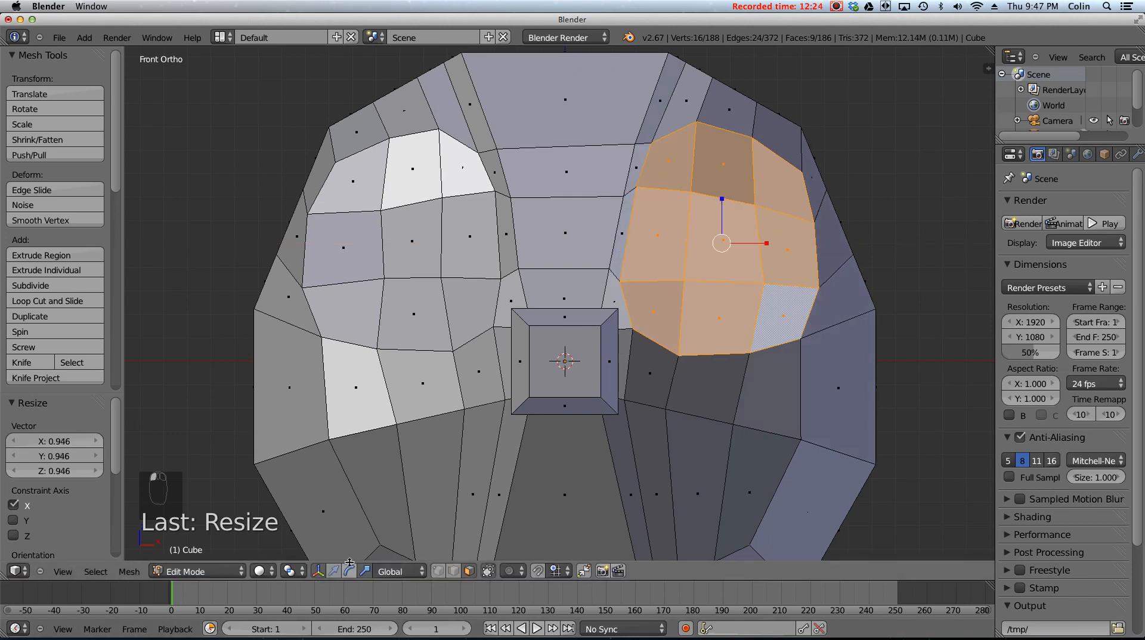
left_click(334, 571)
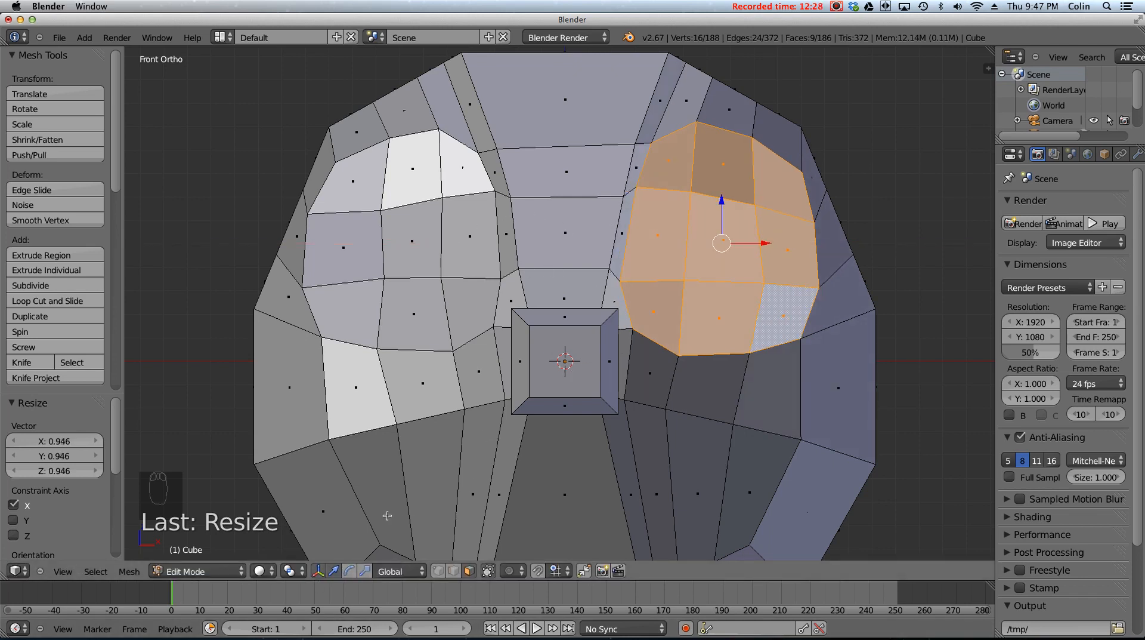
left_click(364, 571)
left_click_drag(722, 197, 721, 200)
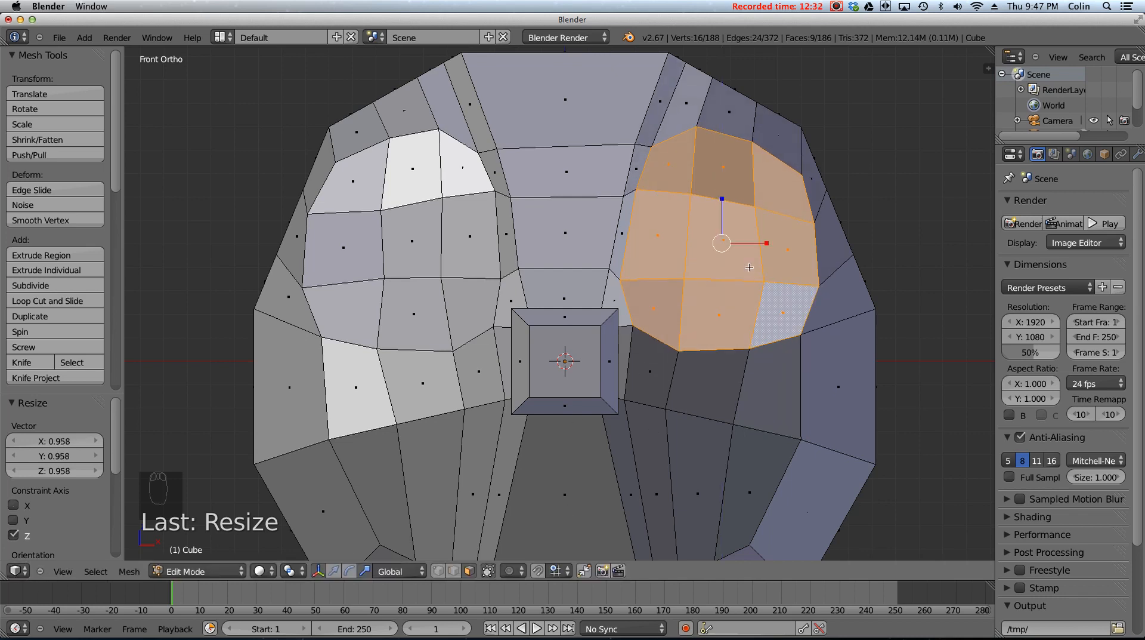
left_click(333, 571)
- Extrude the +X block's nine faces in place, scale the new faces to 0.754, and move them forward by Y -0.02749
middle_click_drag(437, 232, 579, 254)
key("KP_1")
scroll(580, 254, "up", 1)
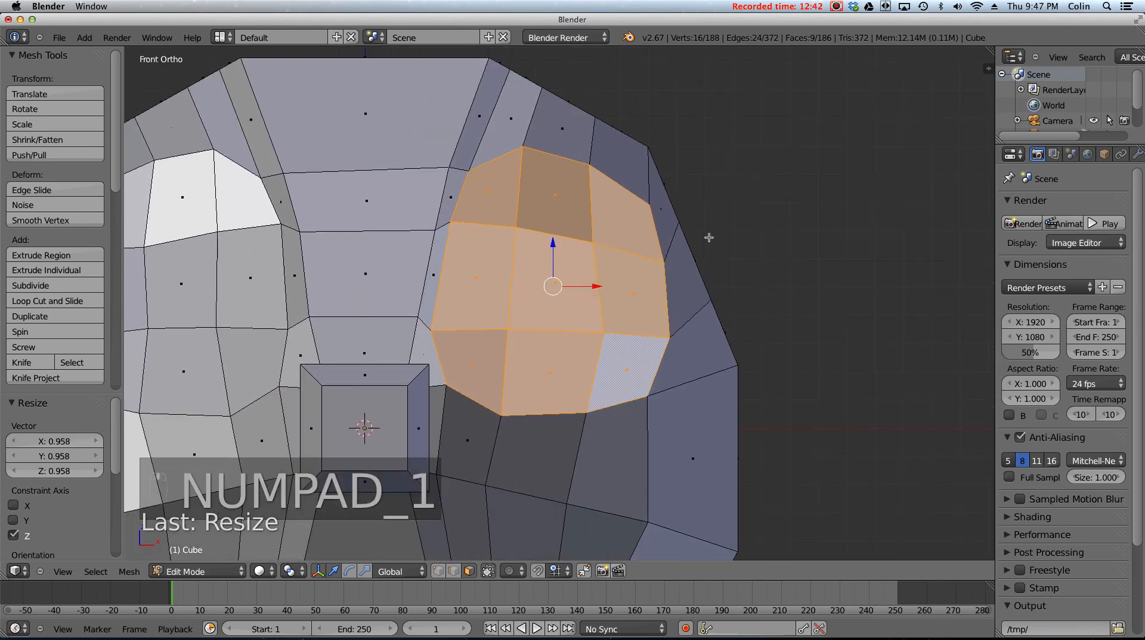
key("e")
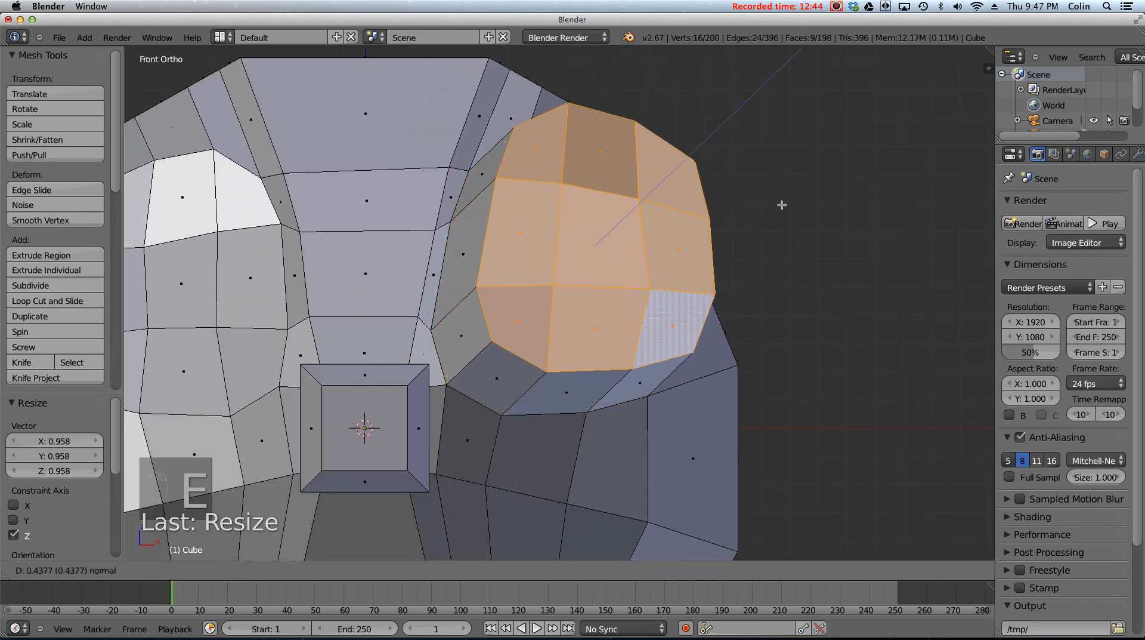
left_click(728, 155)
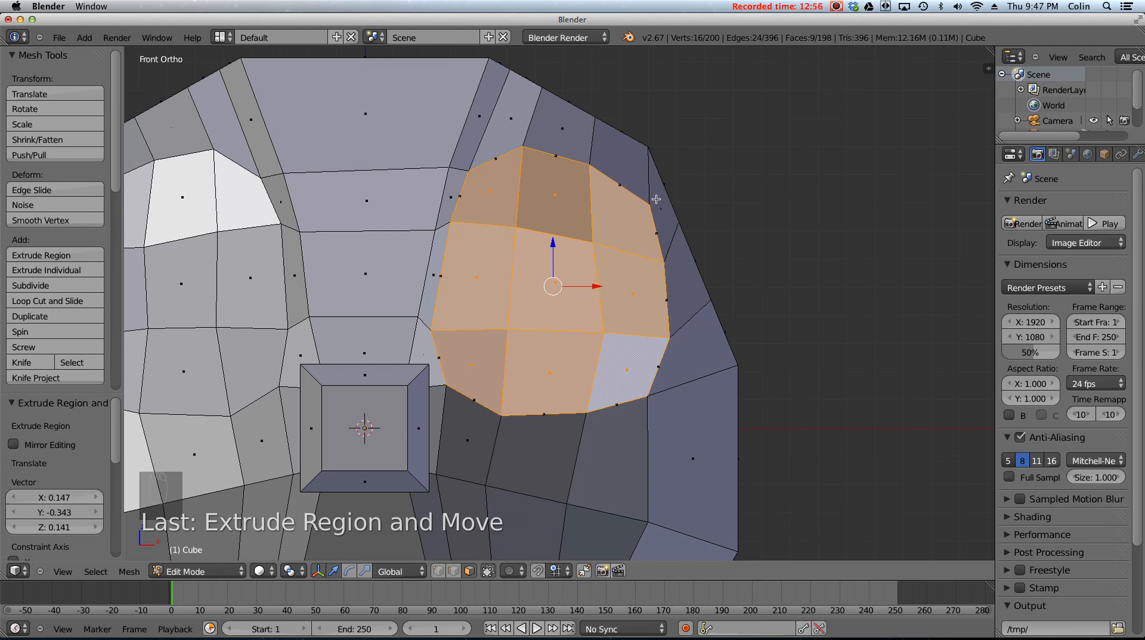
key("s")
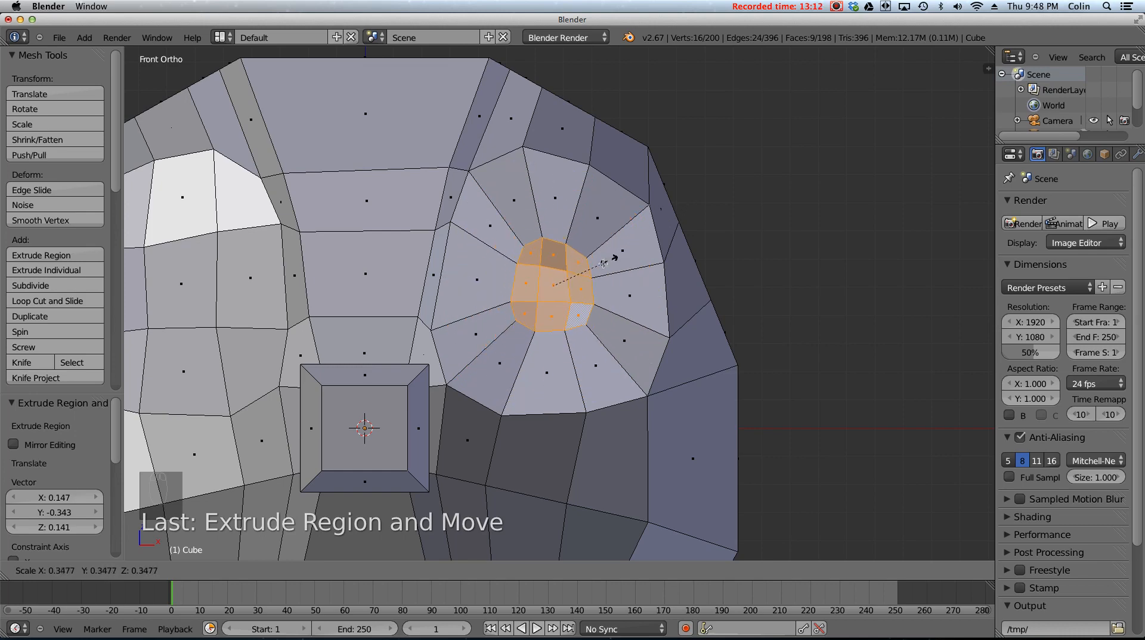
left_click(670, 222)
middle_click_drag(671, 222, 584, 326)
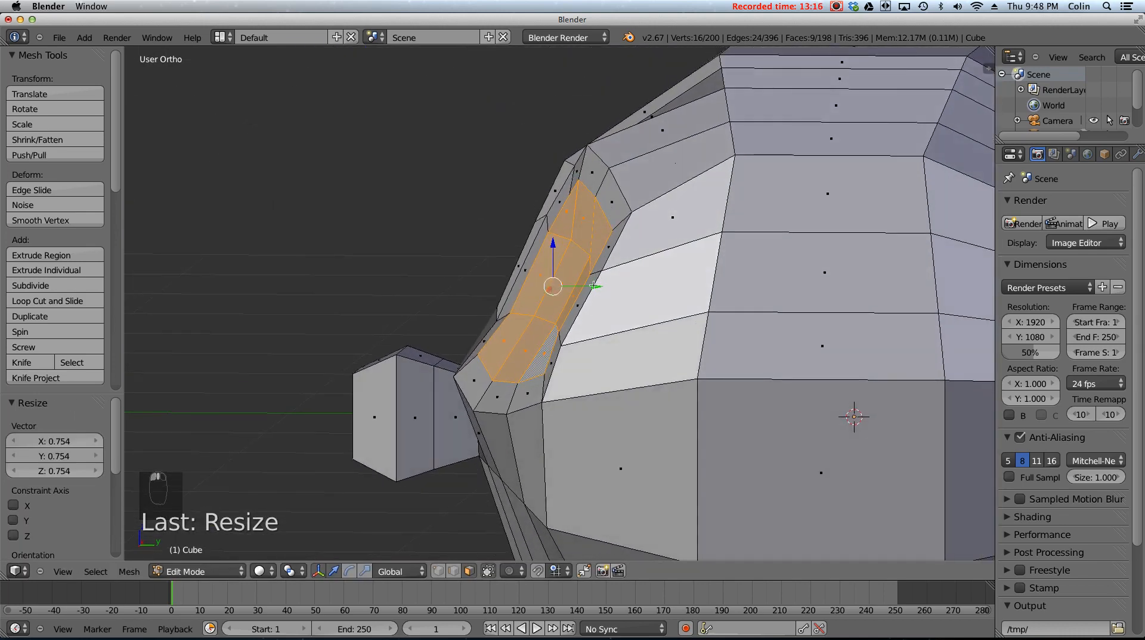
left_click_drag(594, 285, 588, 286)
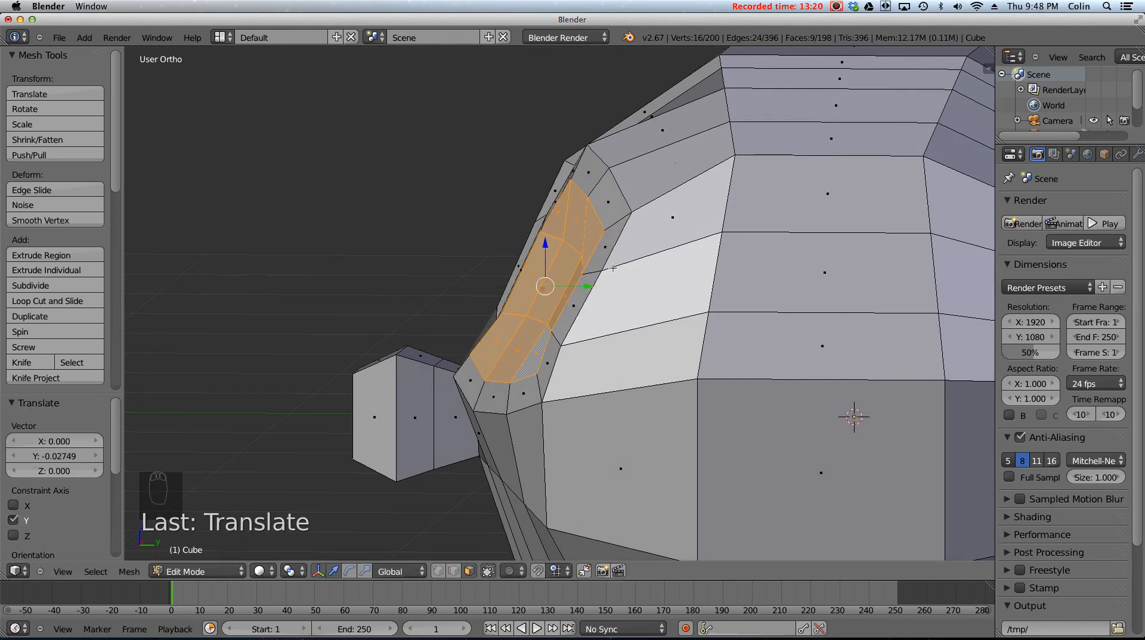
- Extrude the +X block's inner faces in place again and scale them to 0.735
key("e")
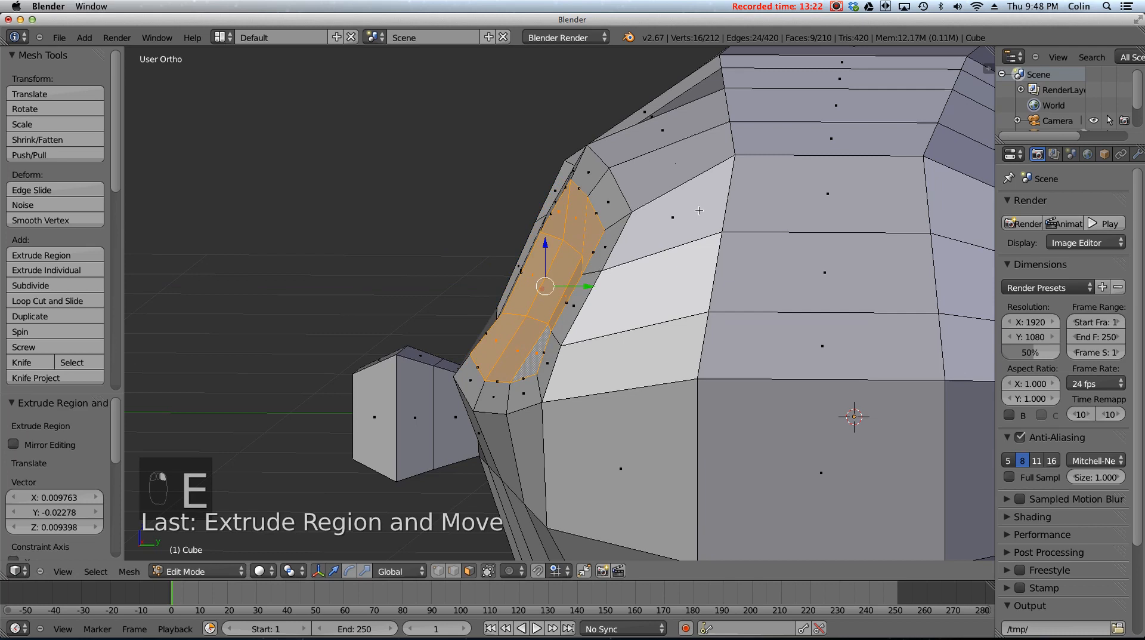
key("s")
left_click(578, 273)
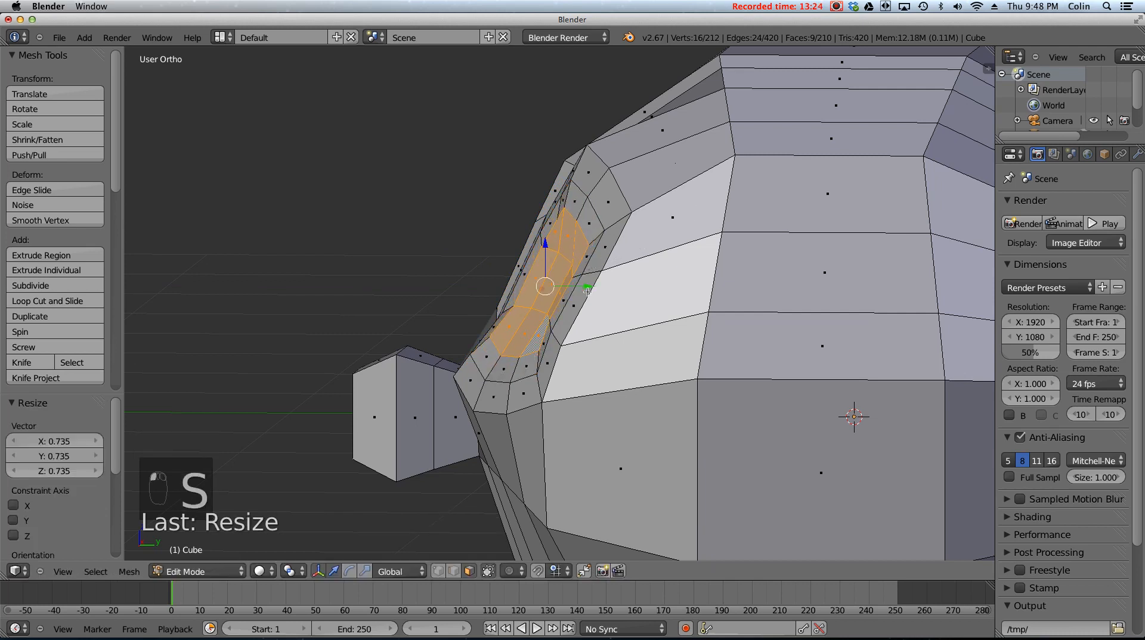
- Push the +X block's innermost faces slightly inward along Y and enlarge them by 1.084 and 1.032
left_click_drag(588, 289, 597, 289)
key("s")
left_click(659, 275)
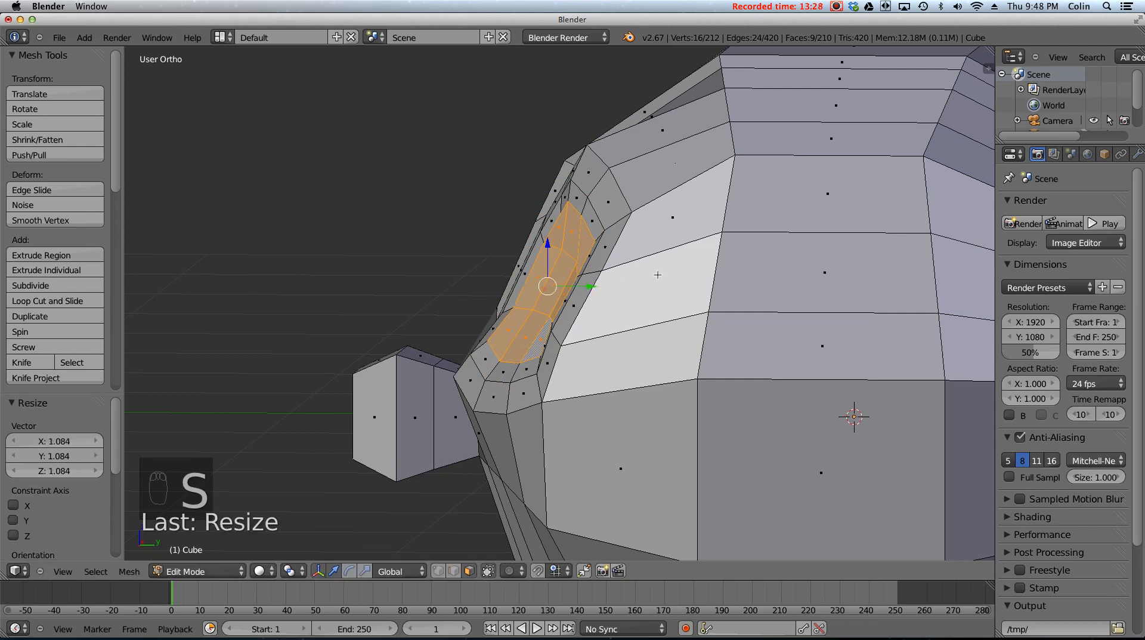
key("s")
left_click(661, 274)
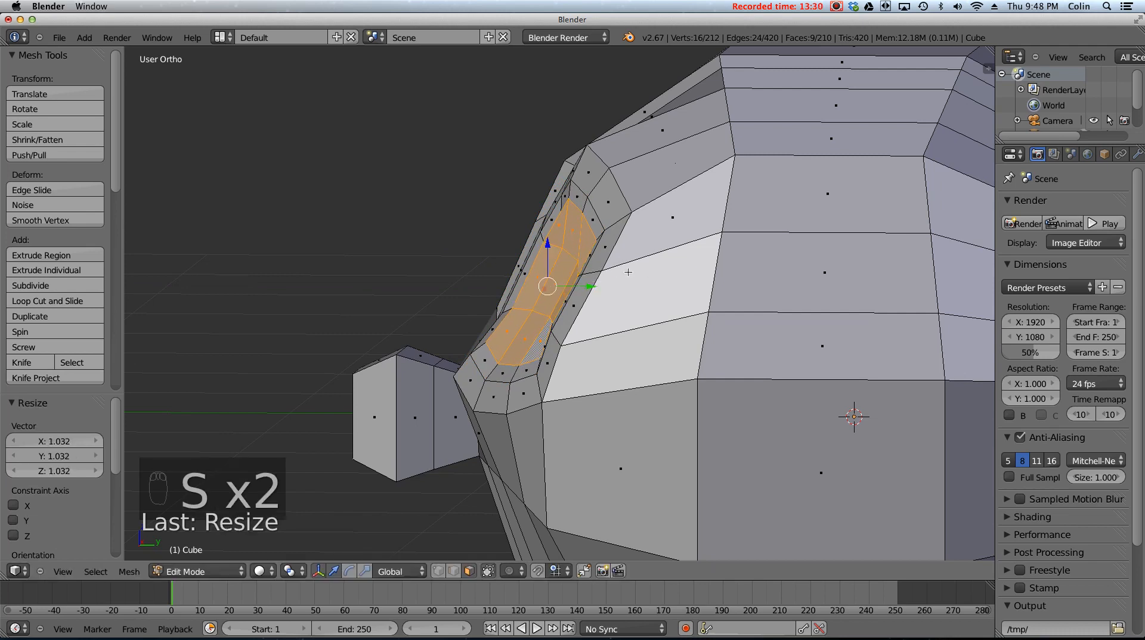
- Extrude the +X eye block's innermost faces in place, scale the new faces down, and move them inward by Y 0.0317
key("e")
left_click(630, 272)
key("s")
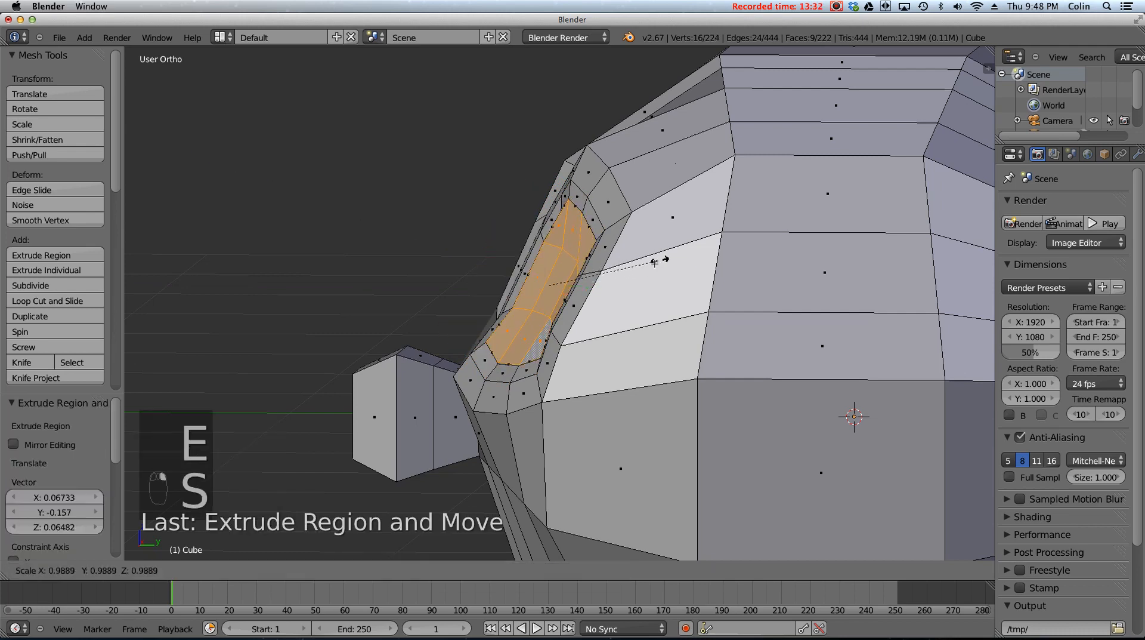
left_click(632, 273)
left_click_drag(592, 290, 600, 287)
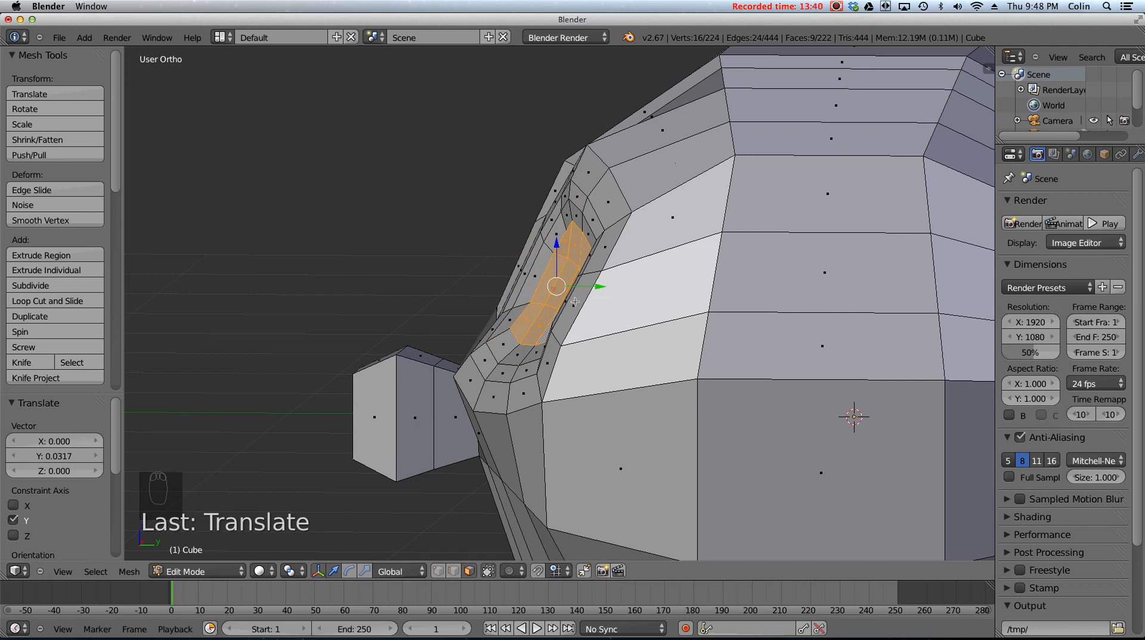
- Extrude the +X eye's innermost faces in place again, shrink them, and push them inward by Y 0.06342
key("e")
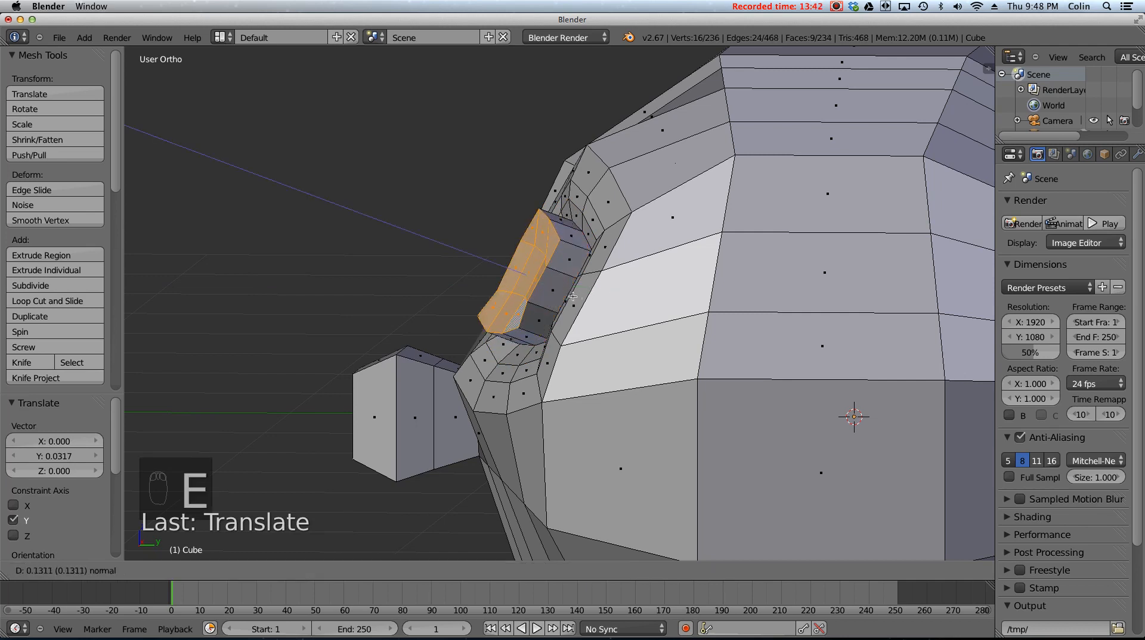
left_click(608, 273)
key("s")
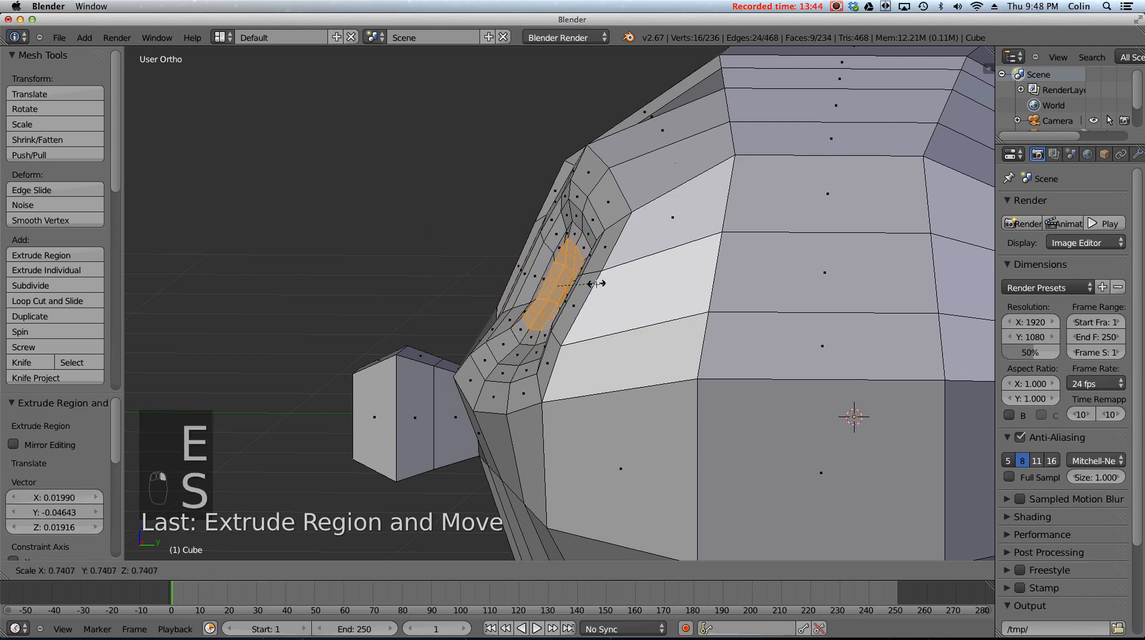
left_click(588, 287)
left_click_drag(597, 286, 618, 286)
- Extrude the +X eye socket's center faces in place, scale them to 0.665, and move them inward by Y 0.05263
middle_click_drag(619, 287, 594, 274)
middle_click_drag(663, 288, 698, 288)
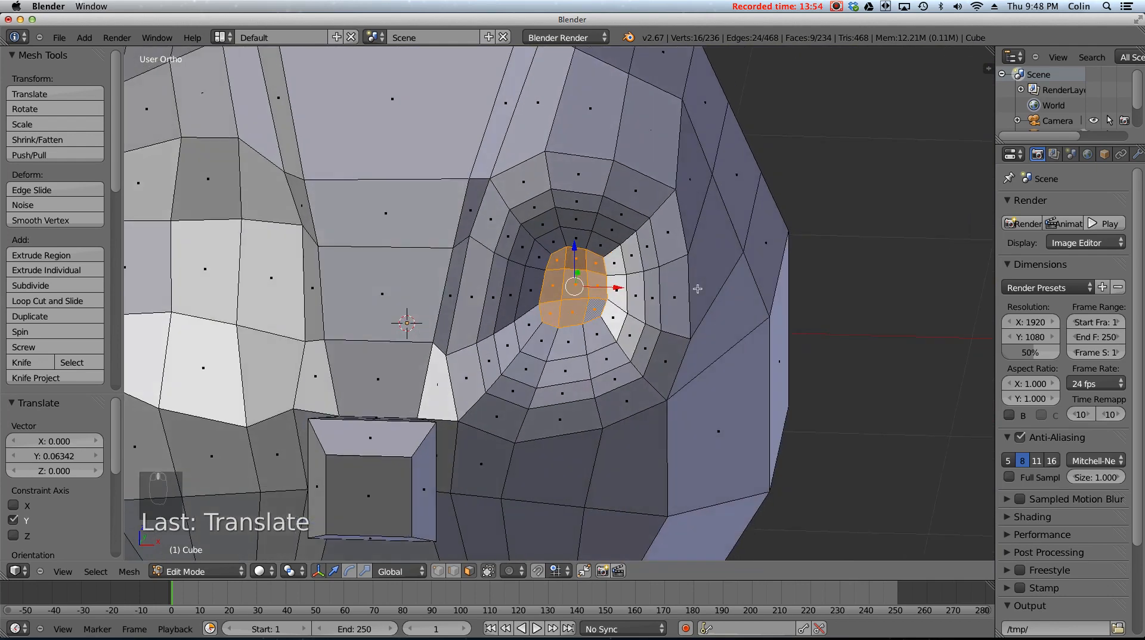
key("KP_1")
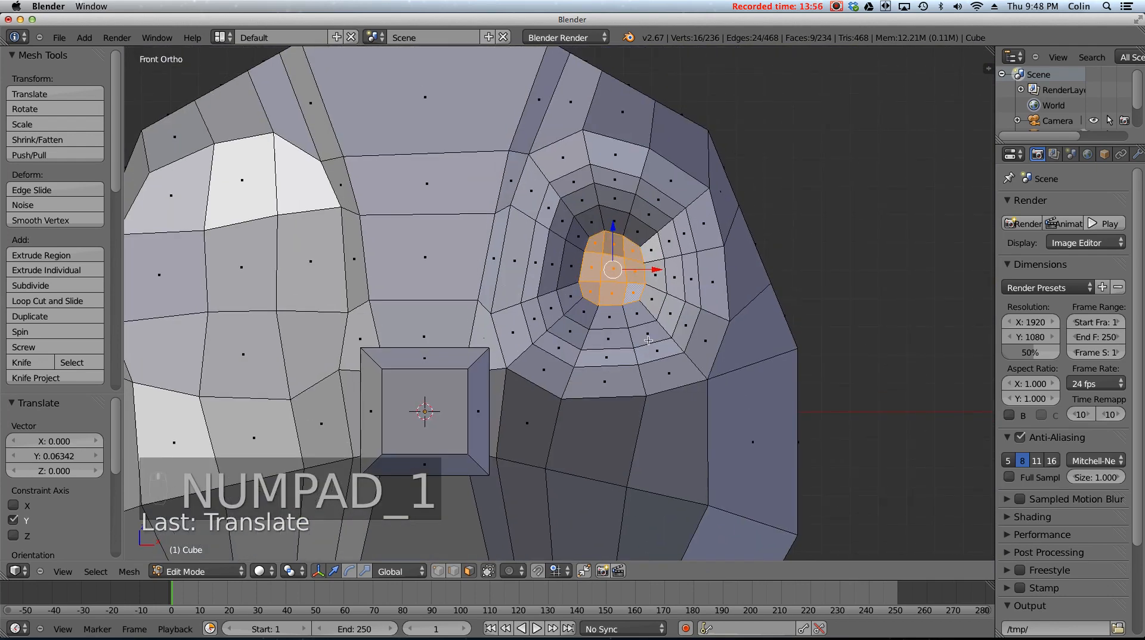
middle_click_drag(649, 340, 607, 291)
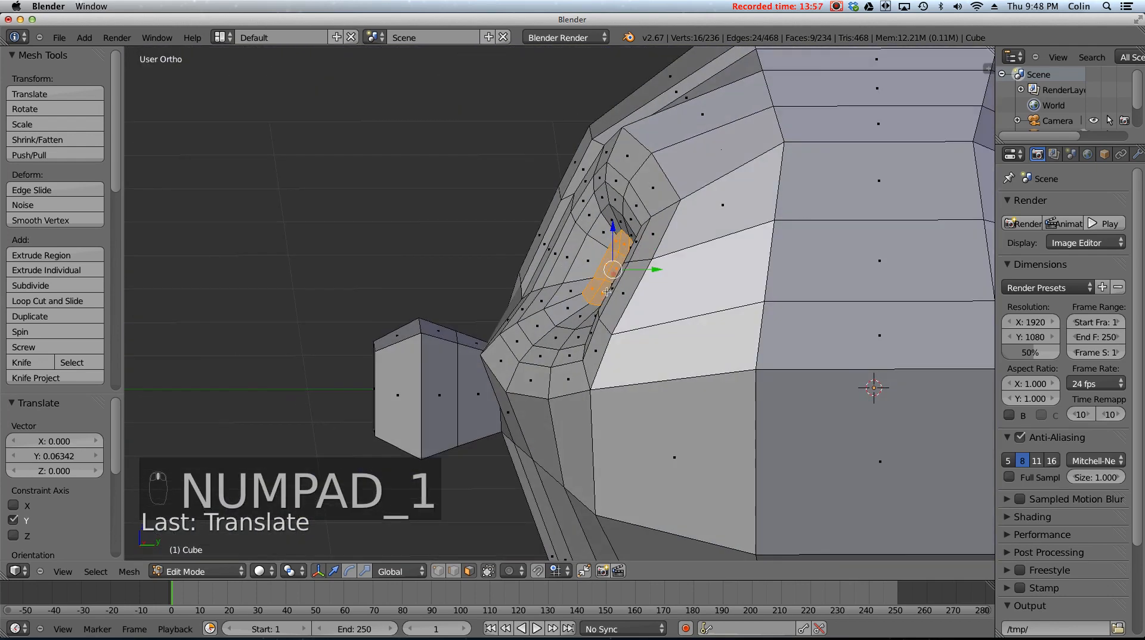
key("e")
left_click(627, 259)
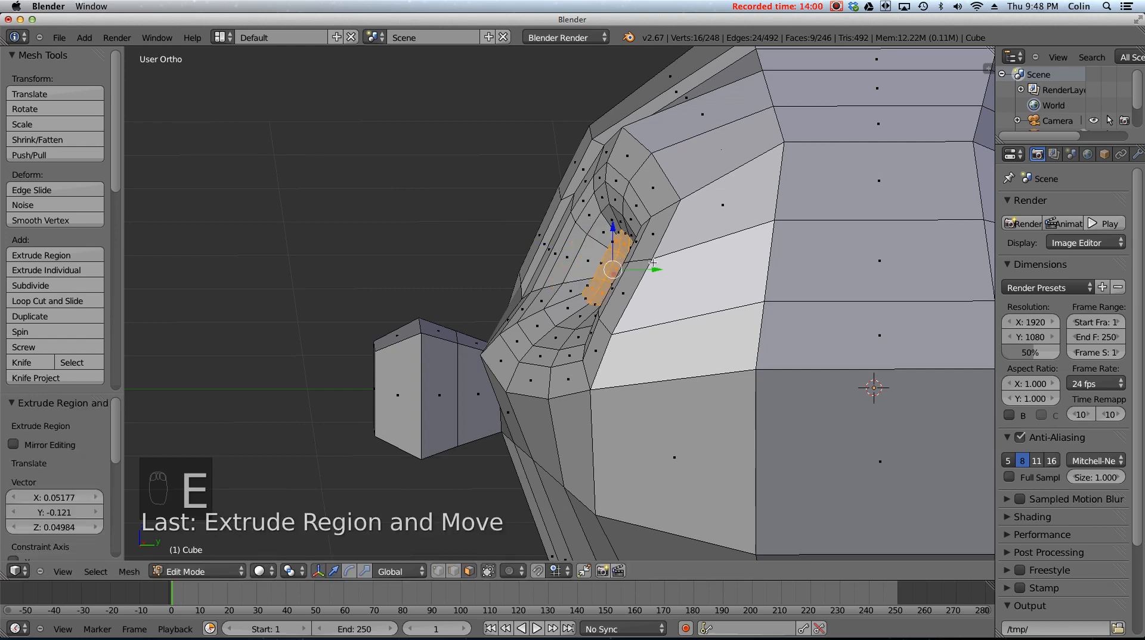
key("s")
left_click(638, 266)
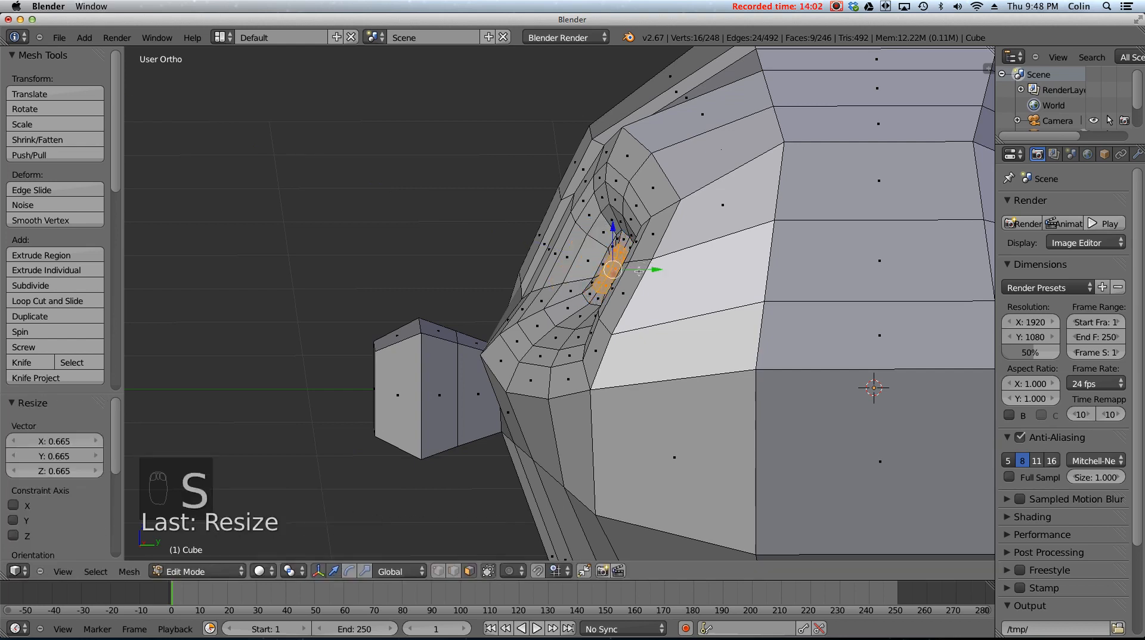
left_click_drag(637, 269, 668, 271)
- Select all nine front faces of the -X eye block
middle_click_drag(569, 285, 390, 292)
left_click(327, 173)
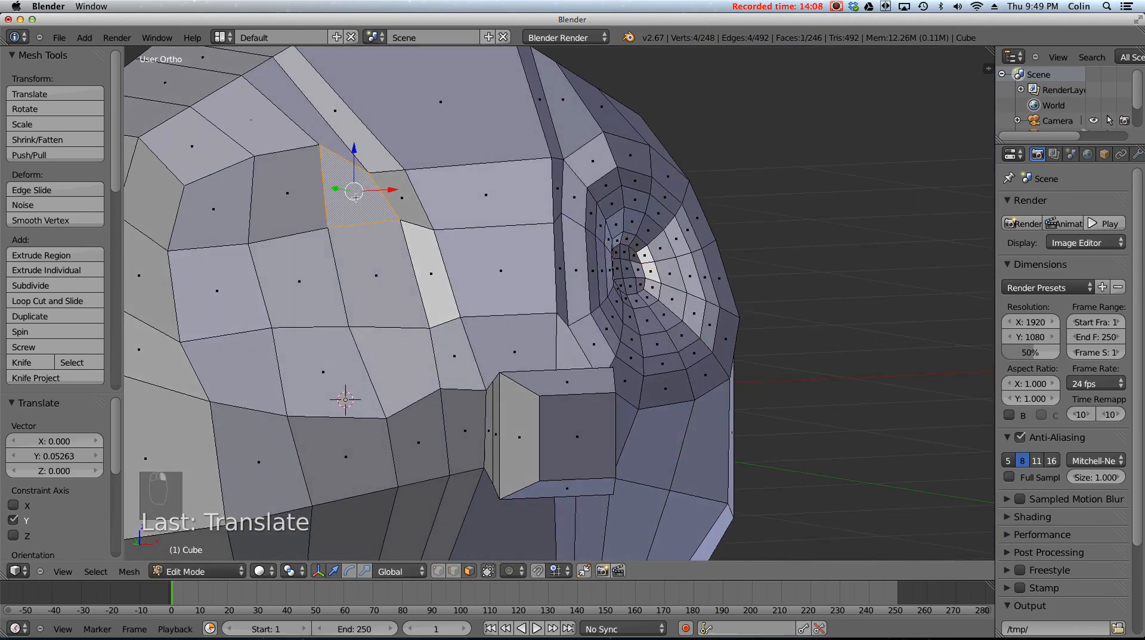
left_click(292, 191, "shift")
left_click(218, 209, "shift")
left_click(217, 289, "shift")
left_click(370, 210)
middle_click_drag(355, 188, 330, 184)
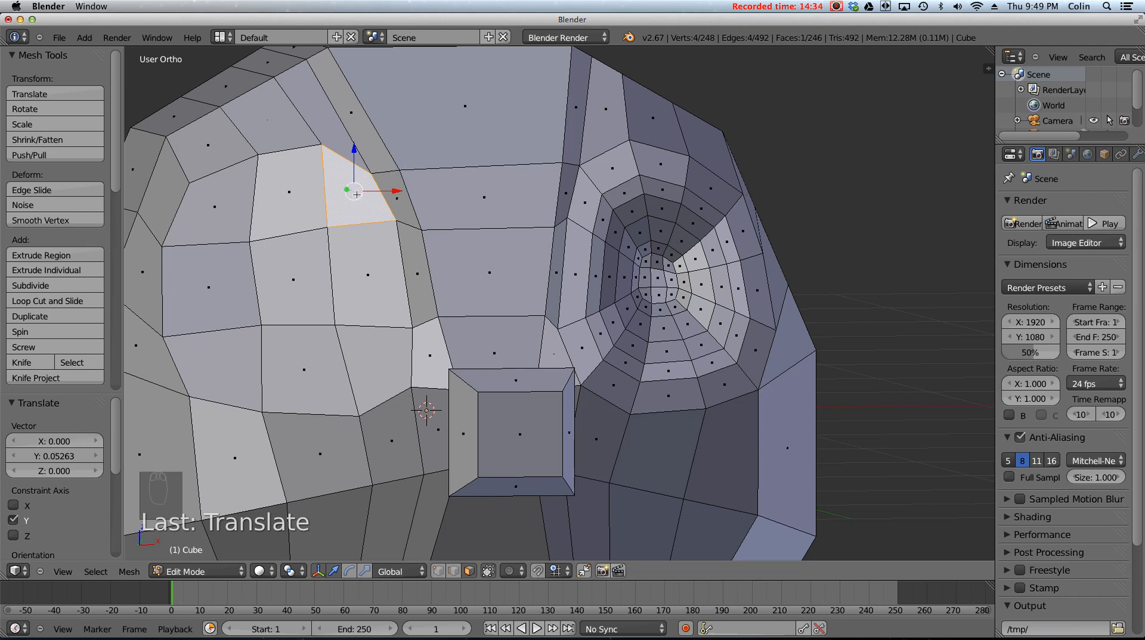
right_click(309, 197, "shift")
right_click(242, 204, "shift")
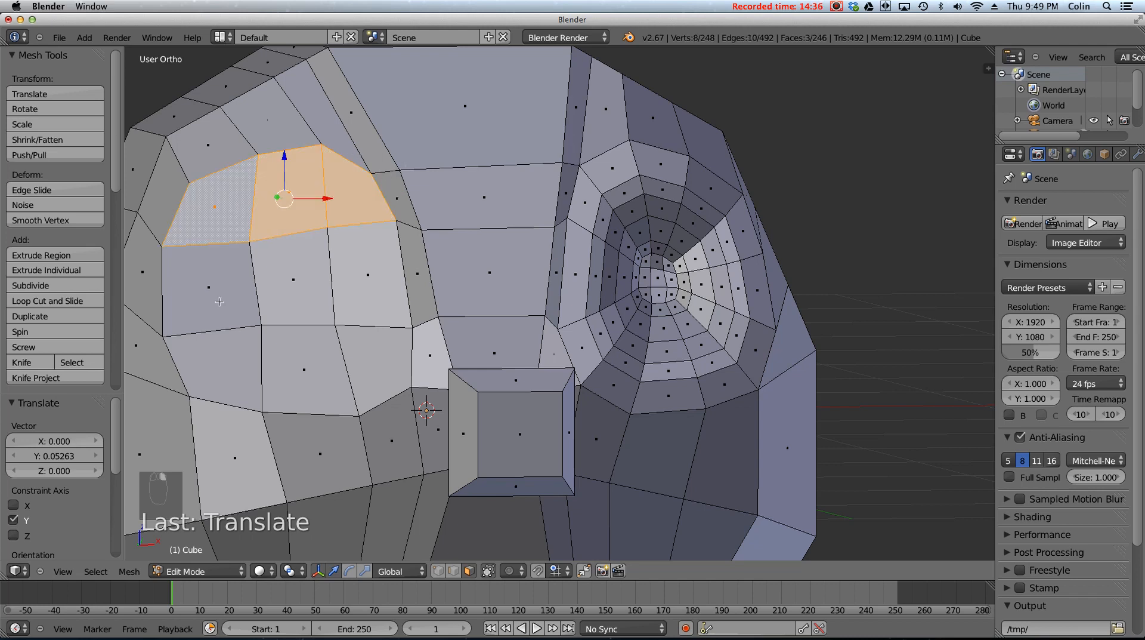
right_click(221, 302, "shift")
right_click(296, 280, "shift")
right_click(370, 277, "shift")
right_click(361, 374, "shift")
right_click(329, 366, "shift")
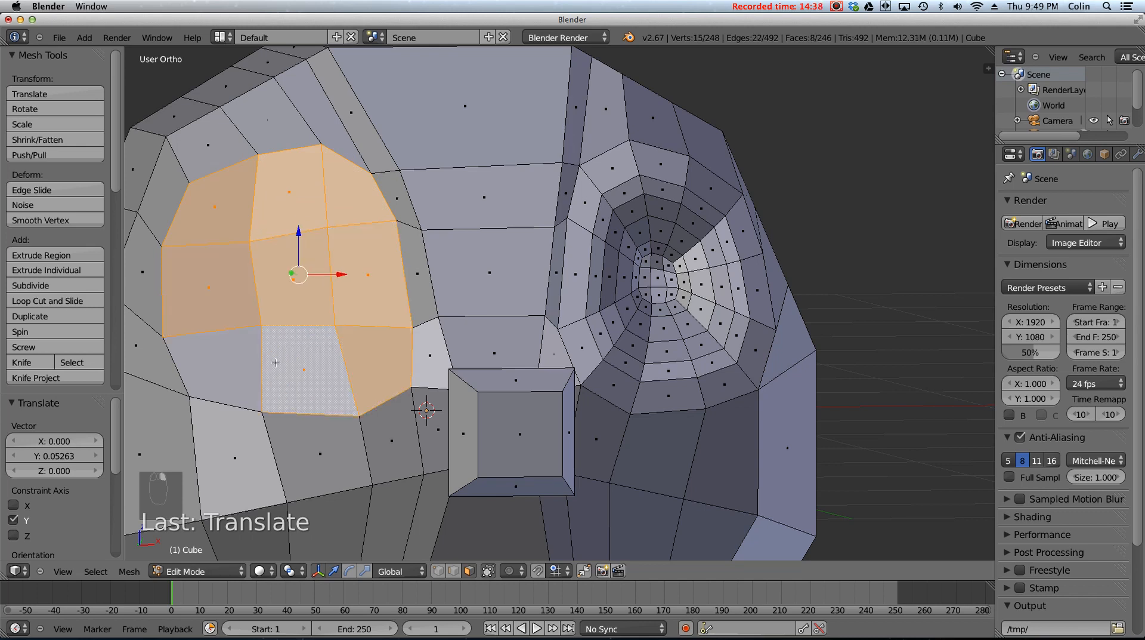
right_click(231, 360, "shift")
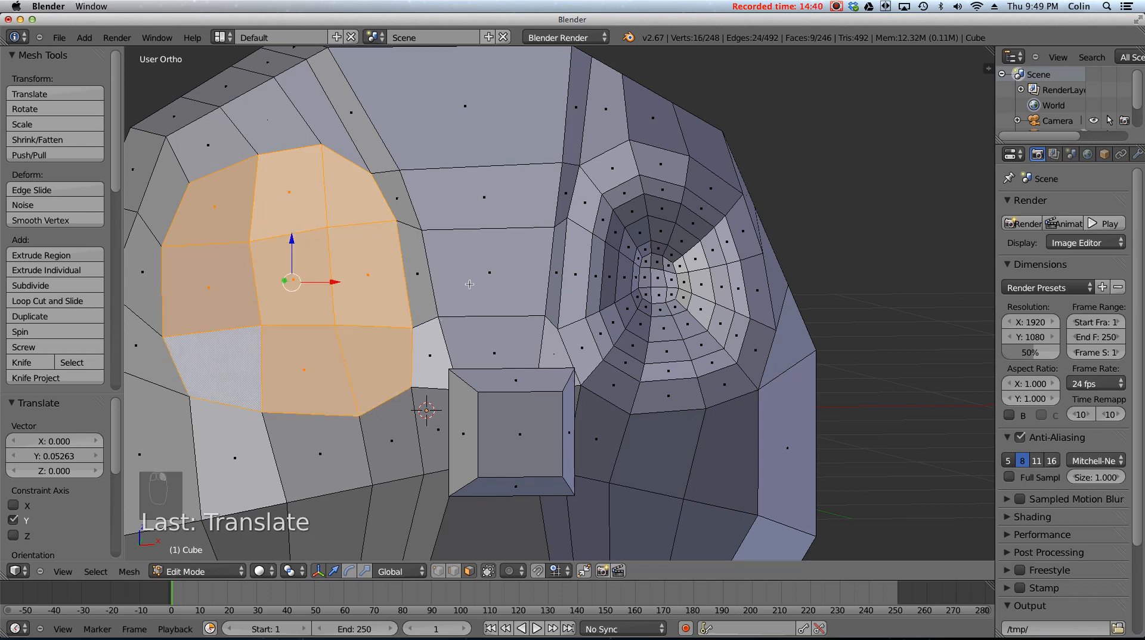
- Extrude the -X block's nine faces in place and scale the new faces to 0.711
key("KP_1")
middle_click_drag(359, 277, 757, 323, "shift")
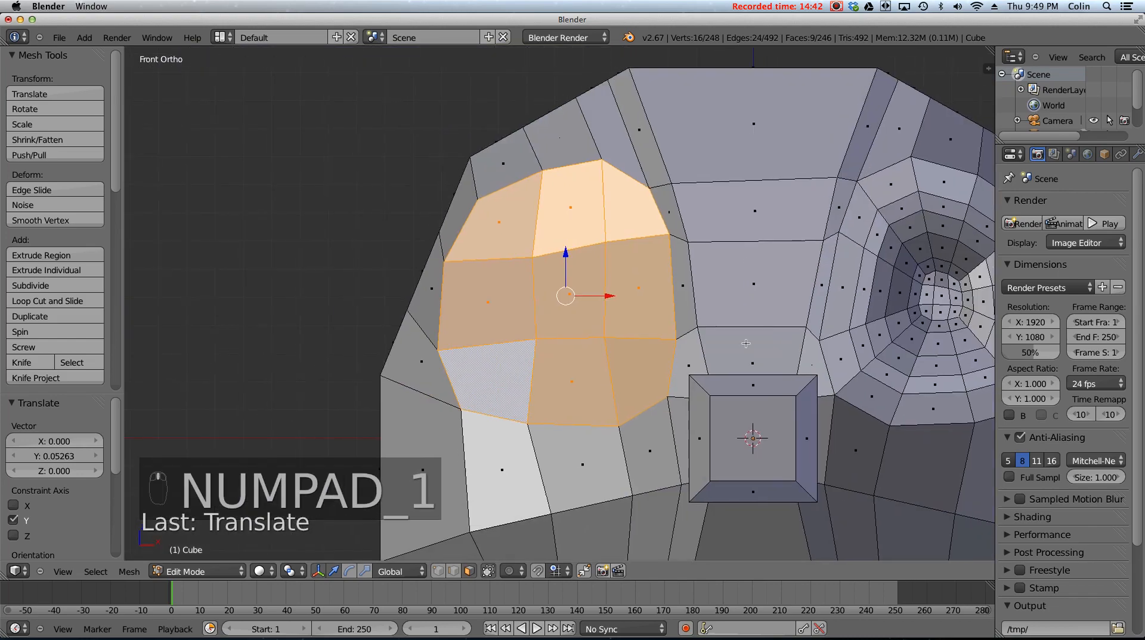
middle_click_drag(732, 249, 547, 266, "shift")
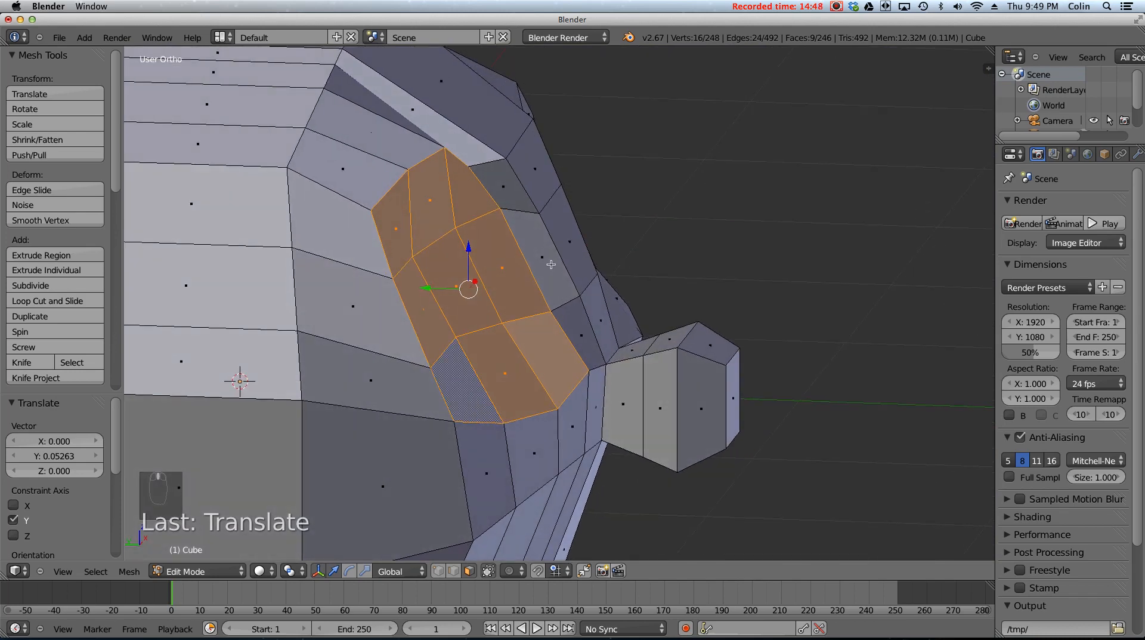
key("e")
left_click(635, 218)
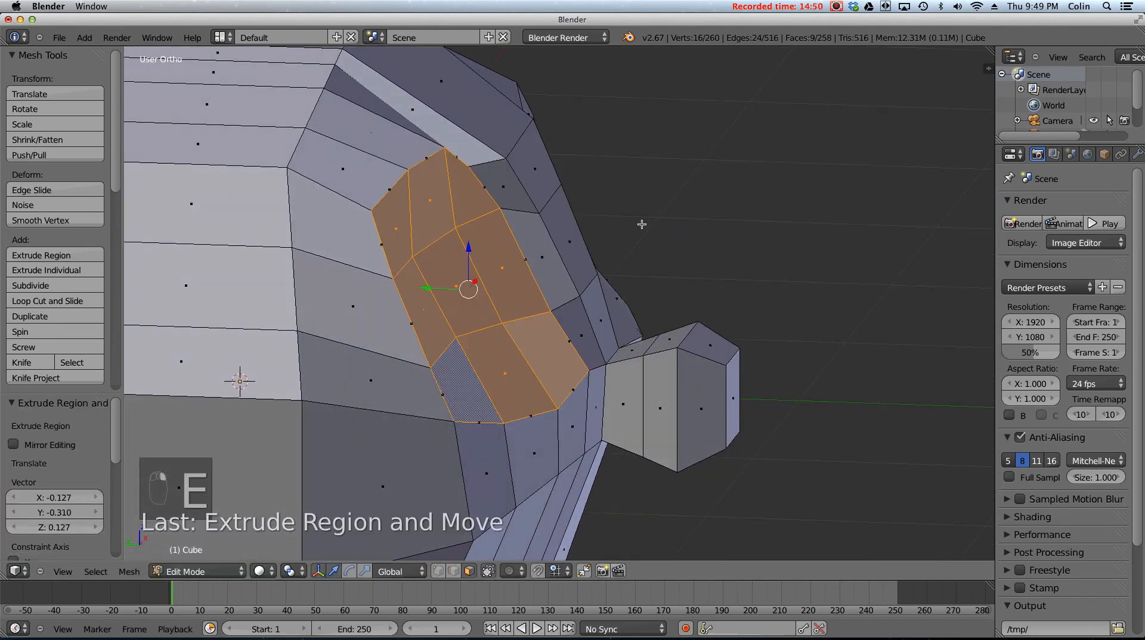
key("s")
left_click(603, 236)
- Enlarge the -X block's inner faces in front view by factors of 1.052 and 1.015
middle_click_drag(603, 235, 524, 251)
key("KP_1")
scroll(528, 238, "down", 1)
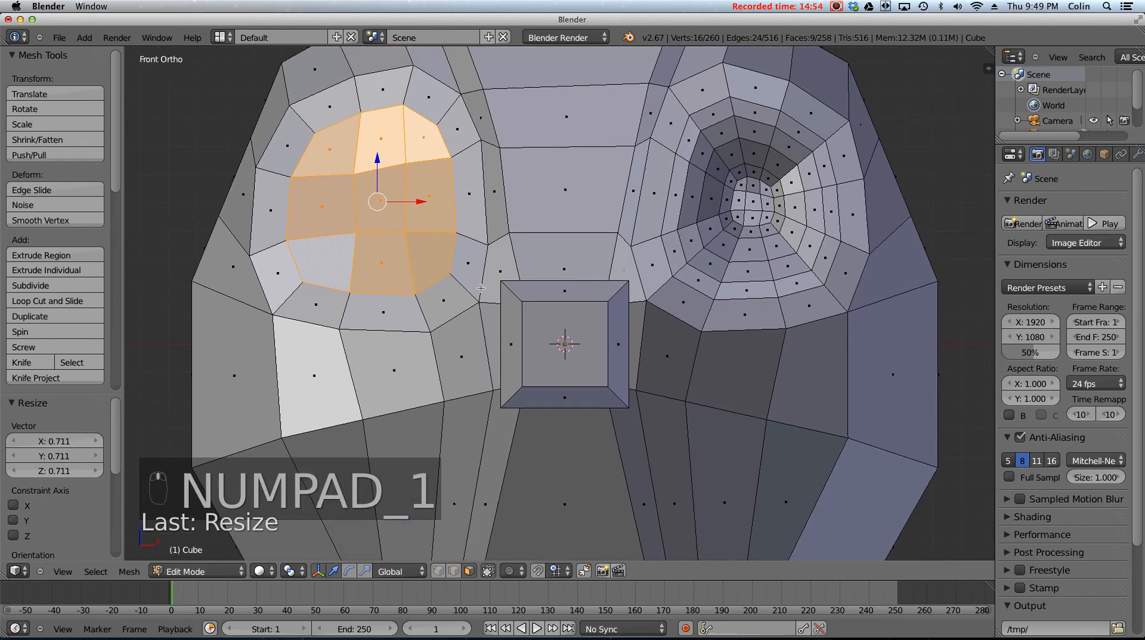
key("s")
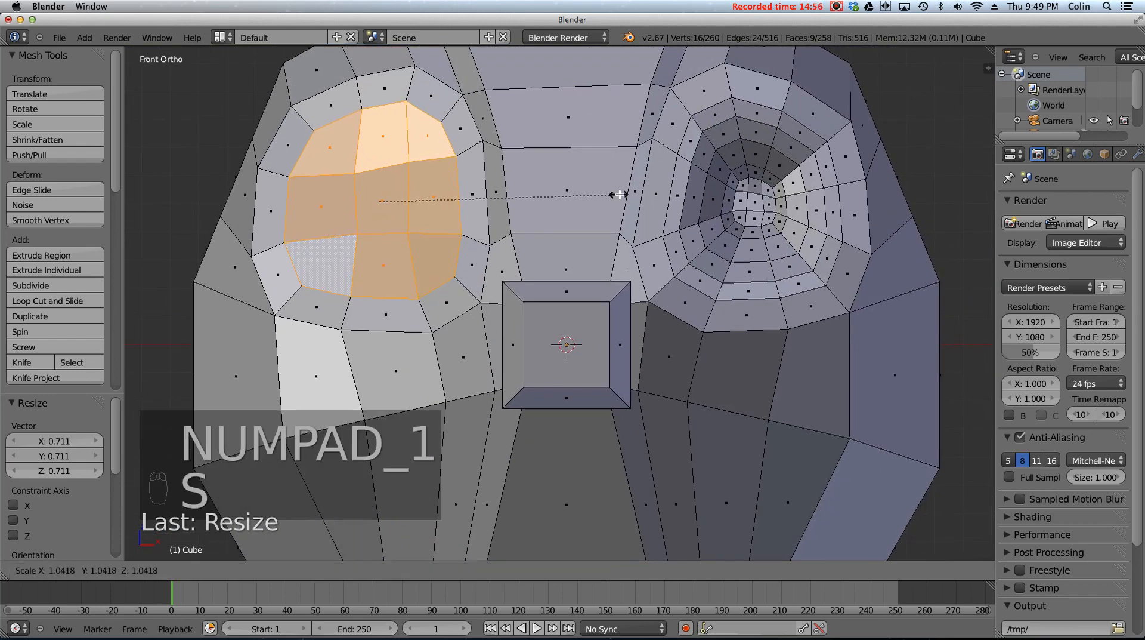
left_click(622, 193)
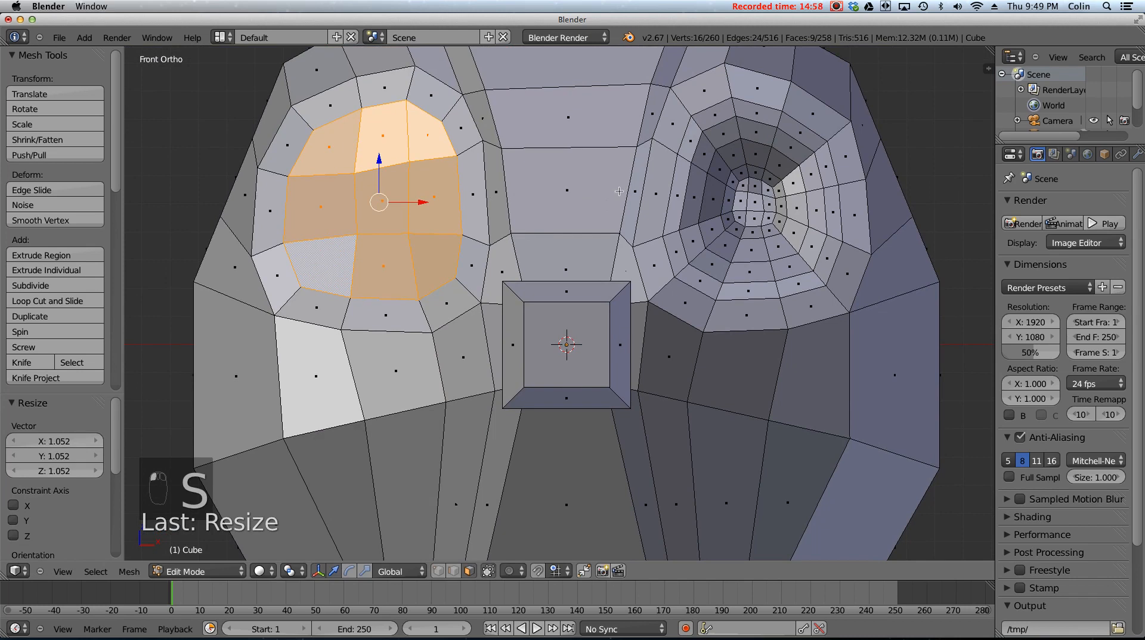
key("s")
left_click(509, 139)
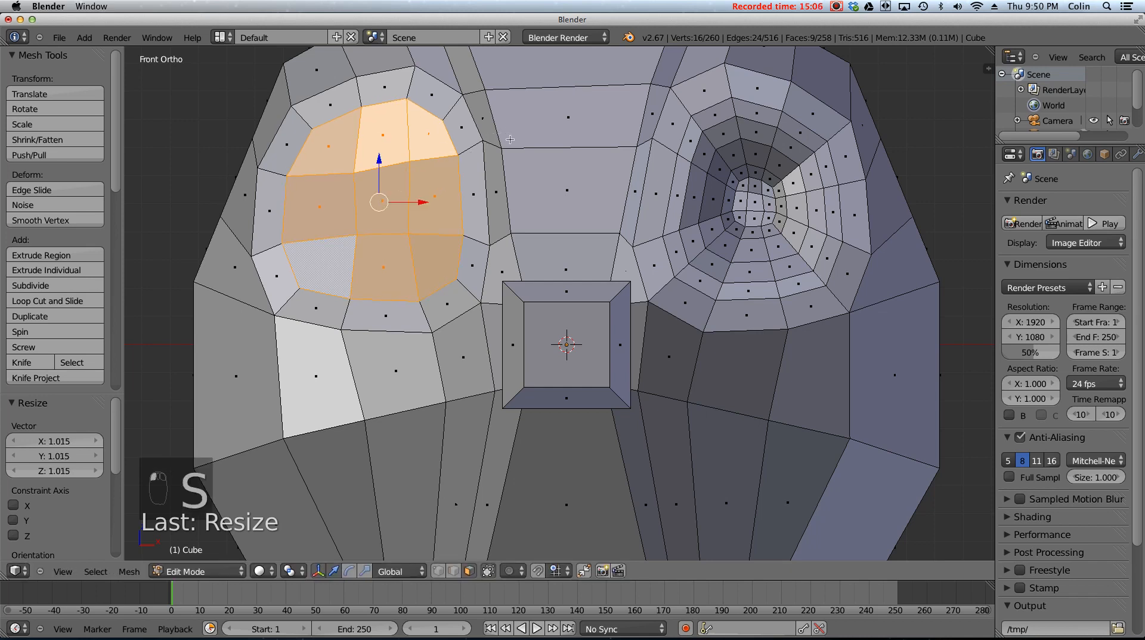
- Extrude the -X block's inner faces in place twice, scaling the new faces to 0.840 and 0.824
key("e")
left_click(510, 139)
key("s")
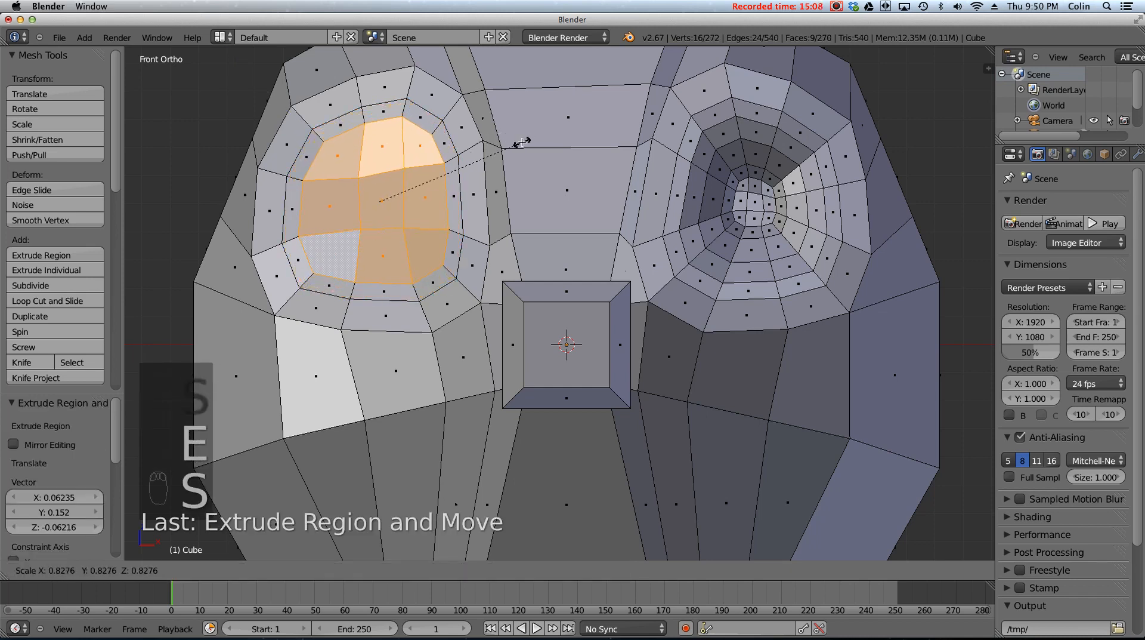
left_click(520, 141)
key("e")
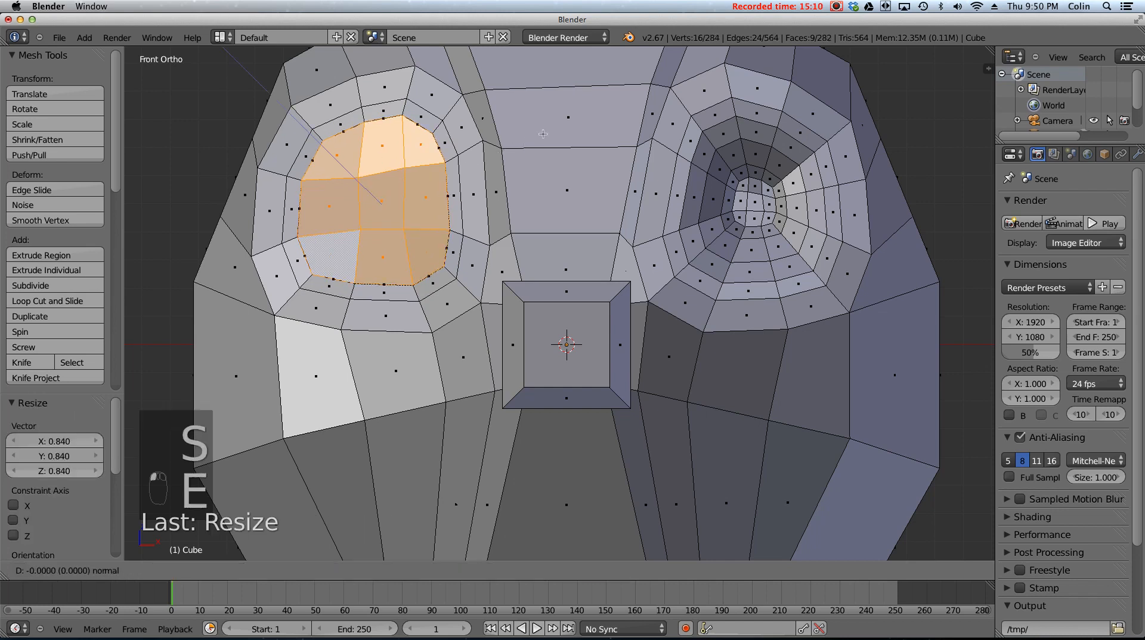
left_click(543, 134)
key("s")
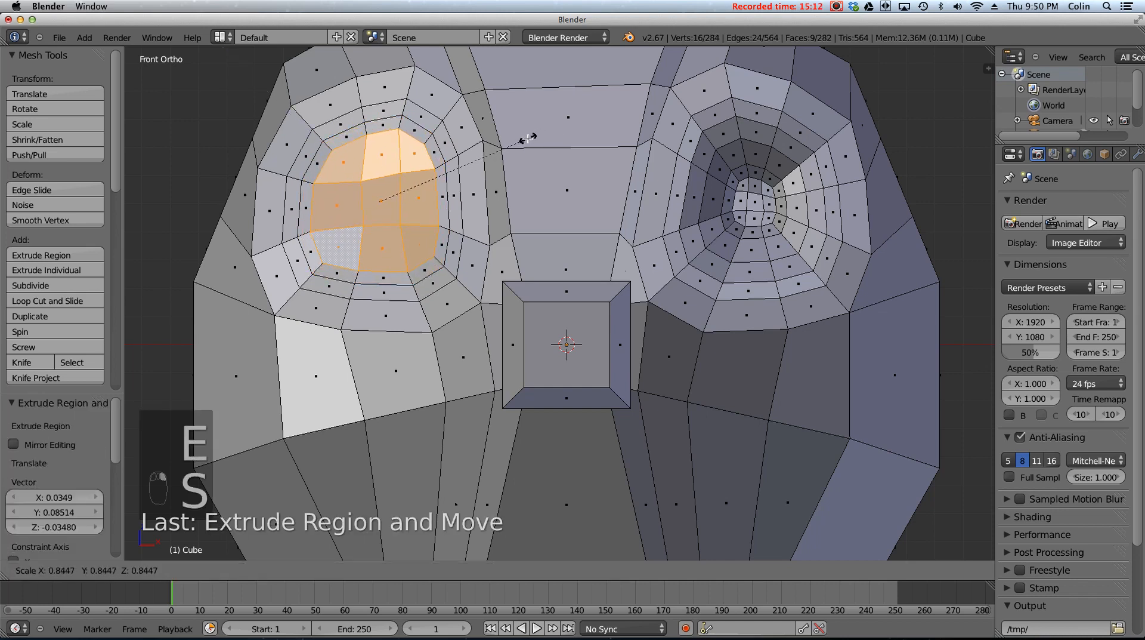
left_click(522, 141)
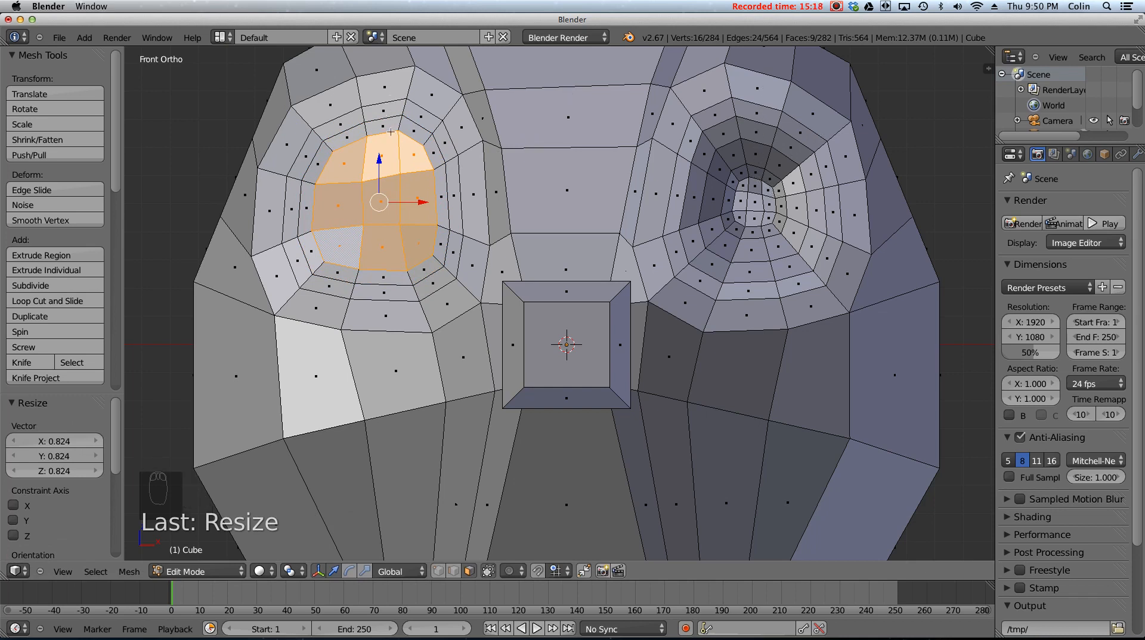
- Add two more in-place extrusions to the -X block's innermost faces, scaled to 0.666 and 0.717
key("e")
left_click(471, 135)
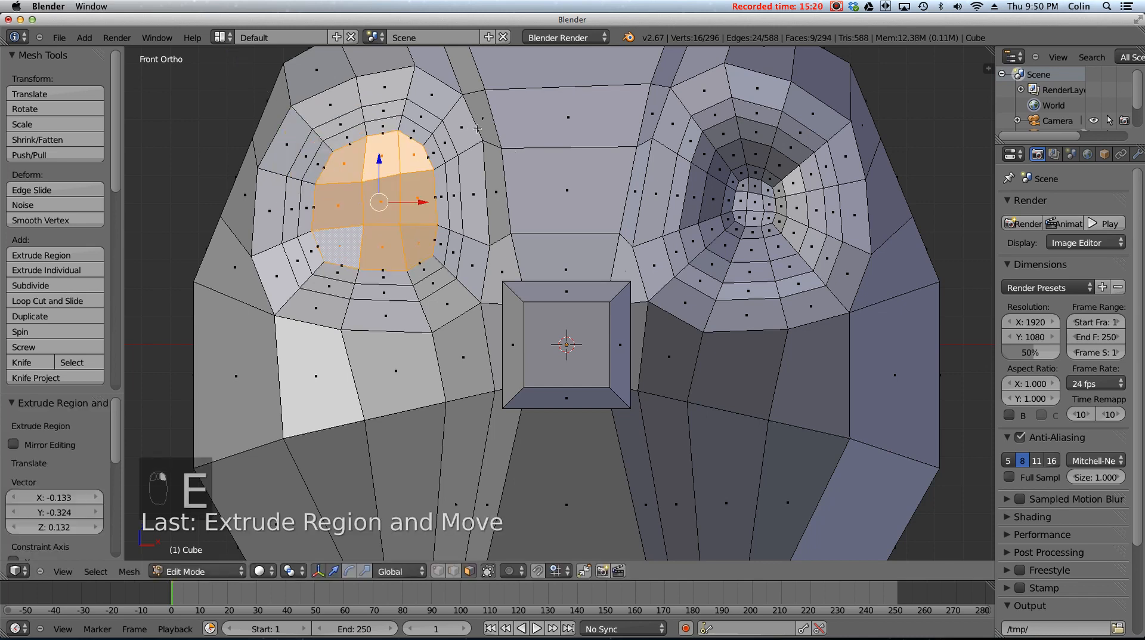
key("s")
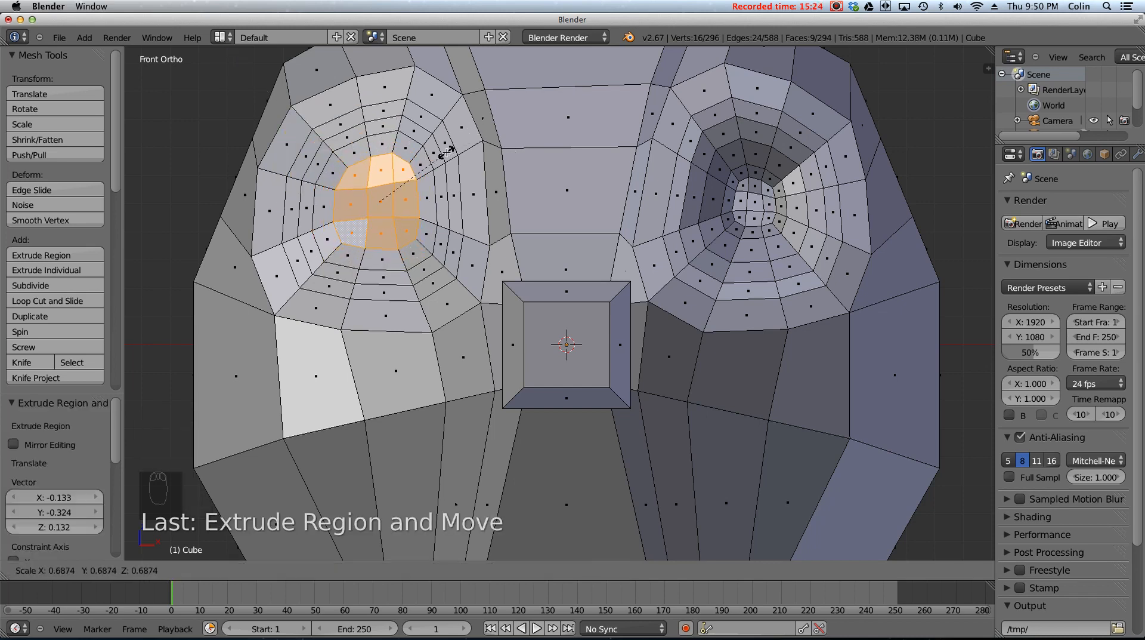
left_click(451, 154)
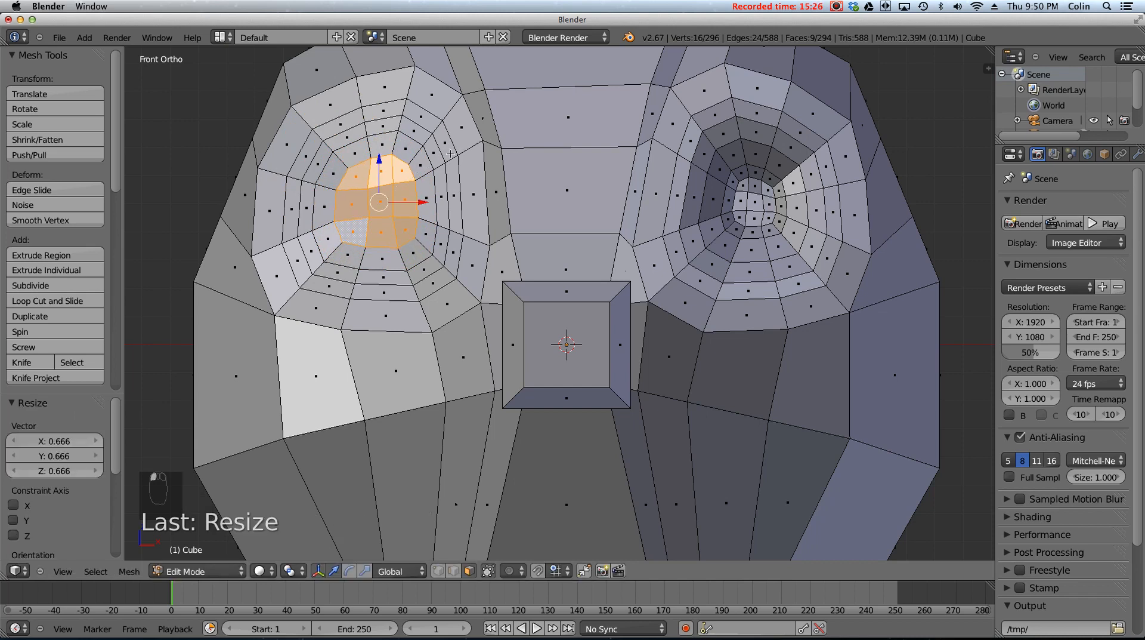
key("e")
left_click(456, 153)
key("s")
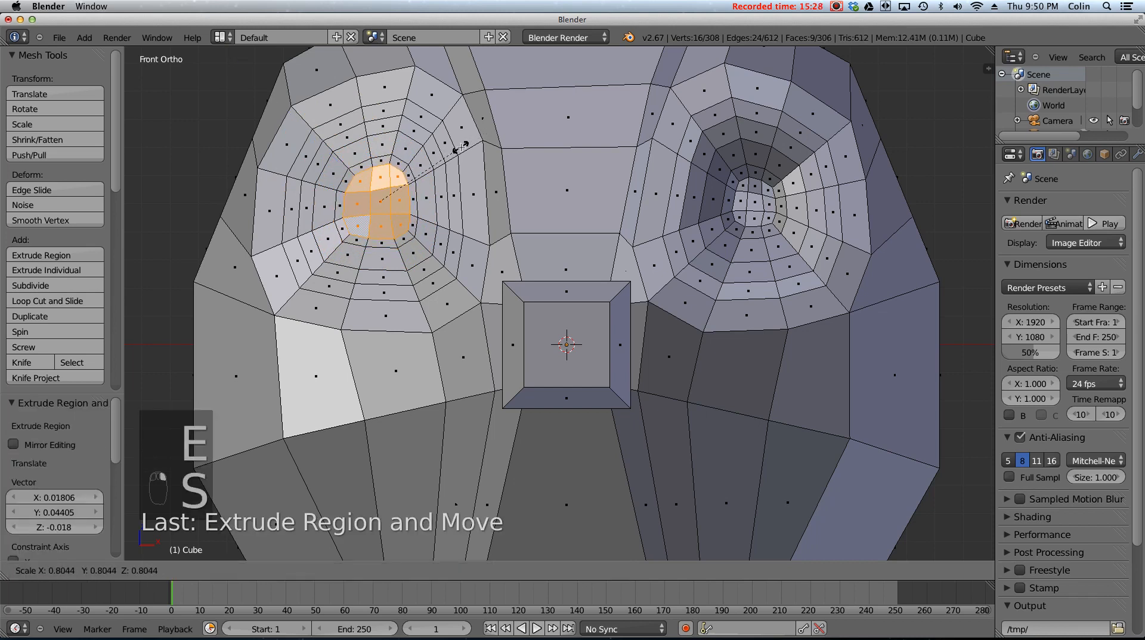
left_click(458, 149)
- Switch to edge selection and select the second edge loop in from the outer rim of the -X eye socket
scroll(460, 150, "down", 2)
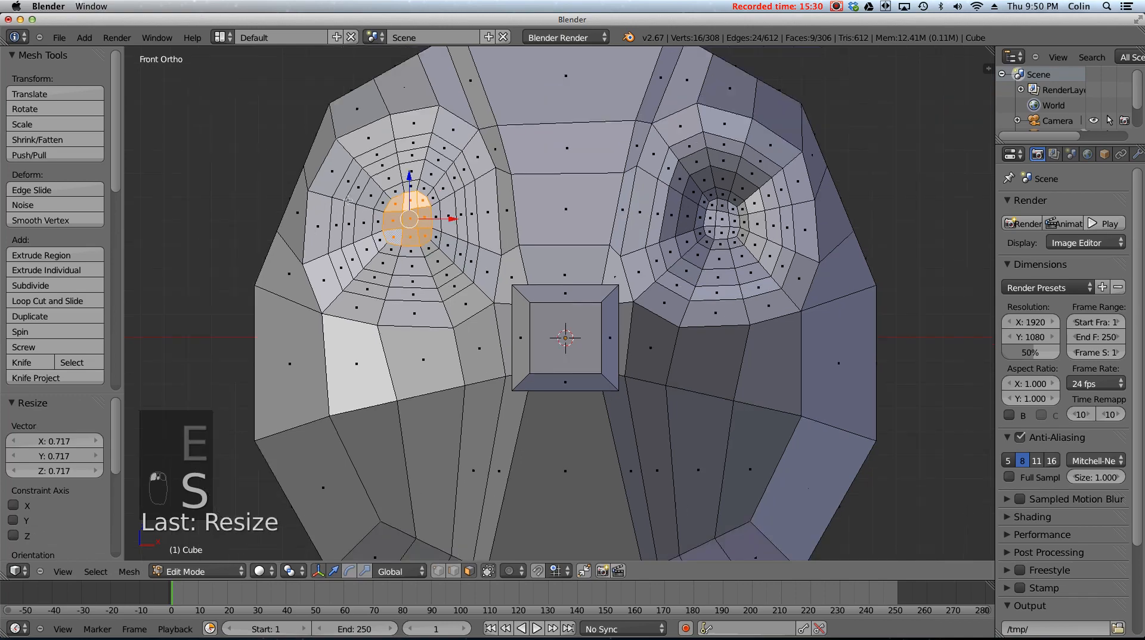
middle_click_drag(459, 151, 411, 201)
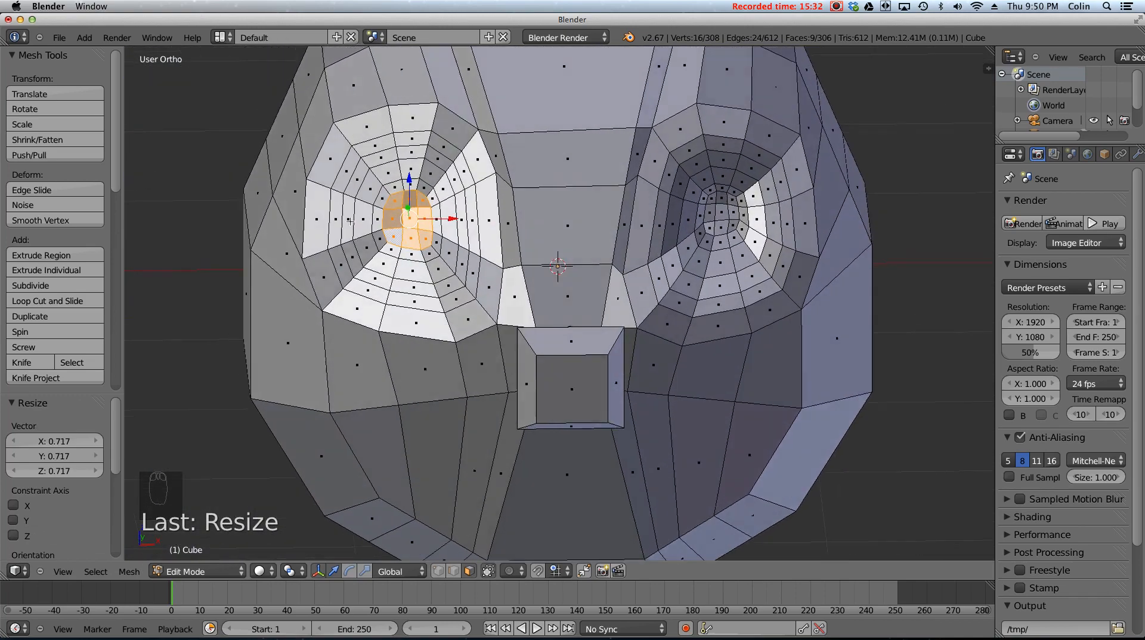
key("KP_1")
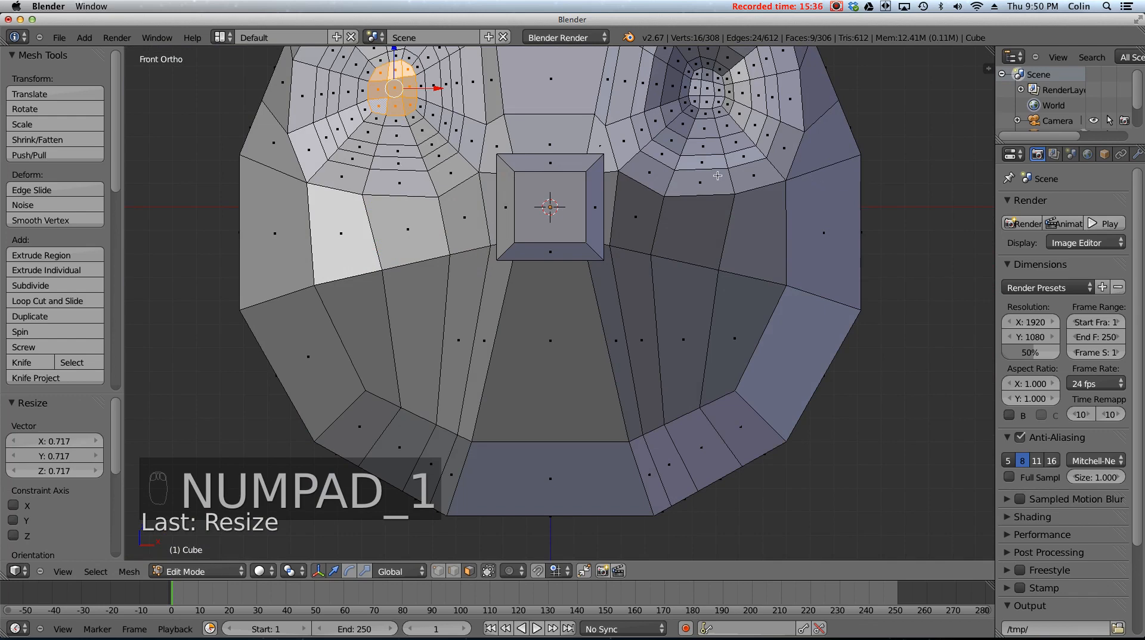
middle_click_drag(439, 131, 434, 266, "shift")
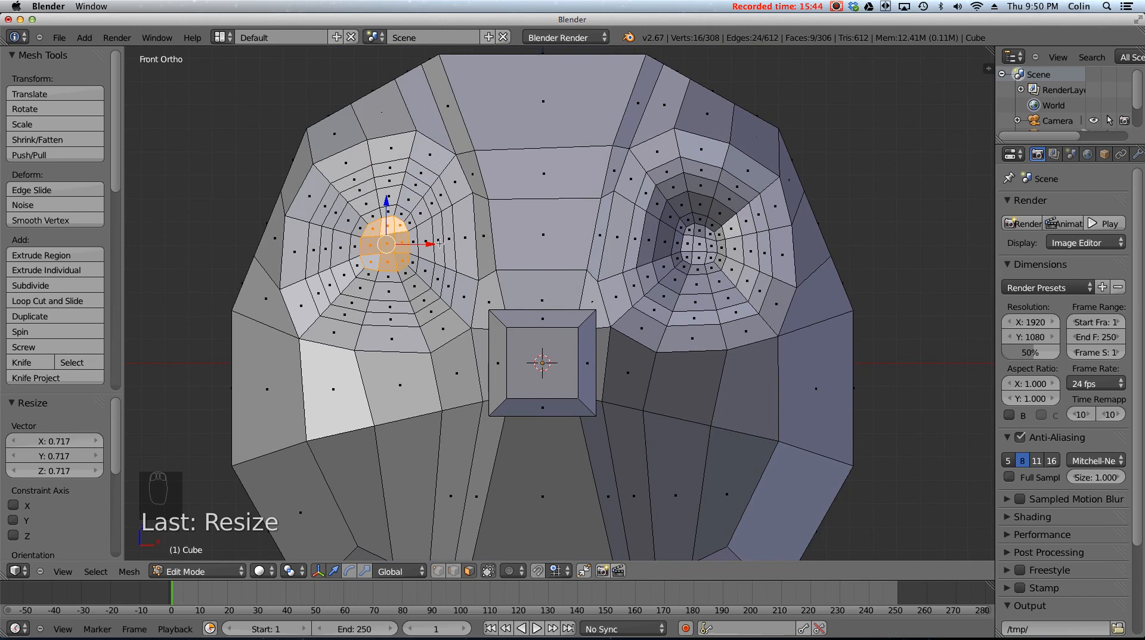
left_click(453, 571)
right_click(392, 163)
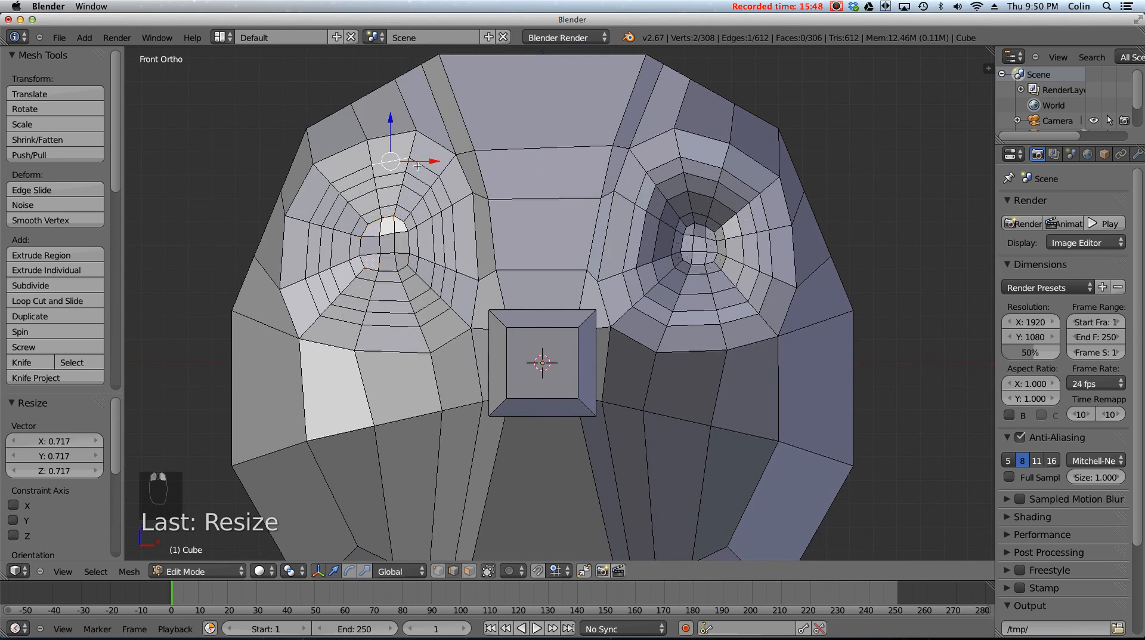
key("super")
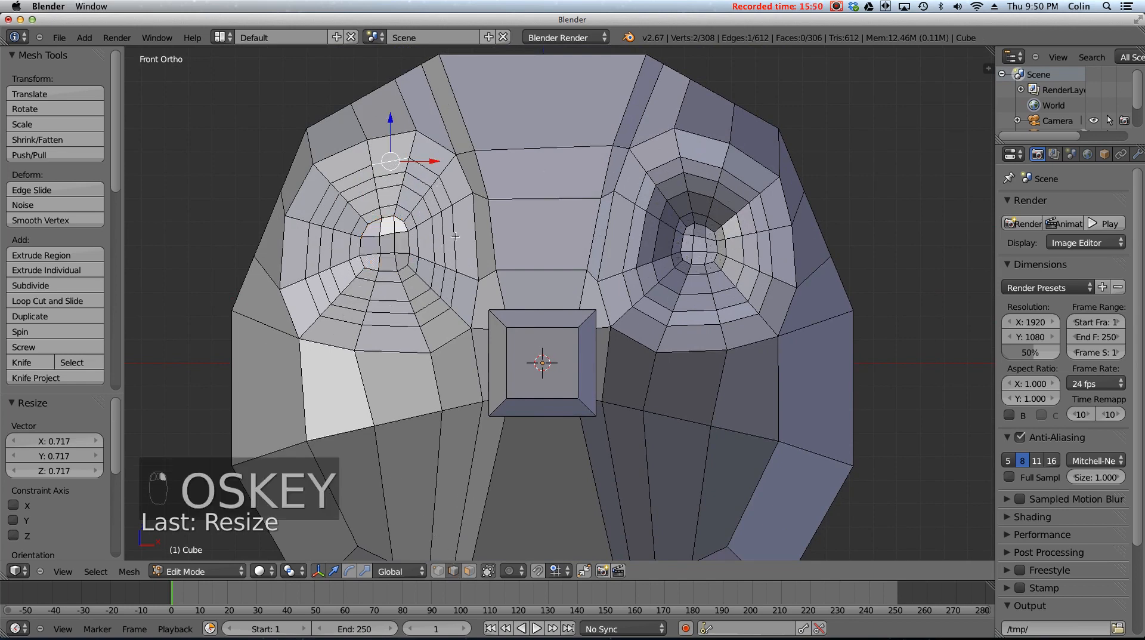
right_click(453, 237, "alt")
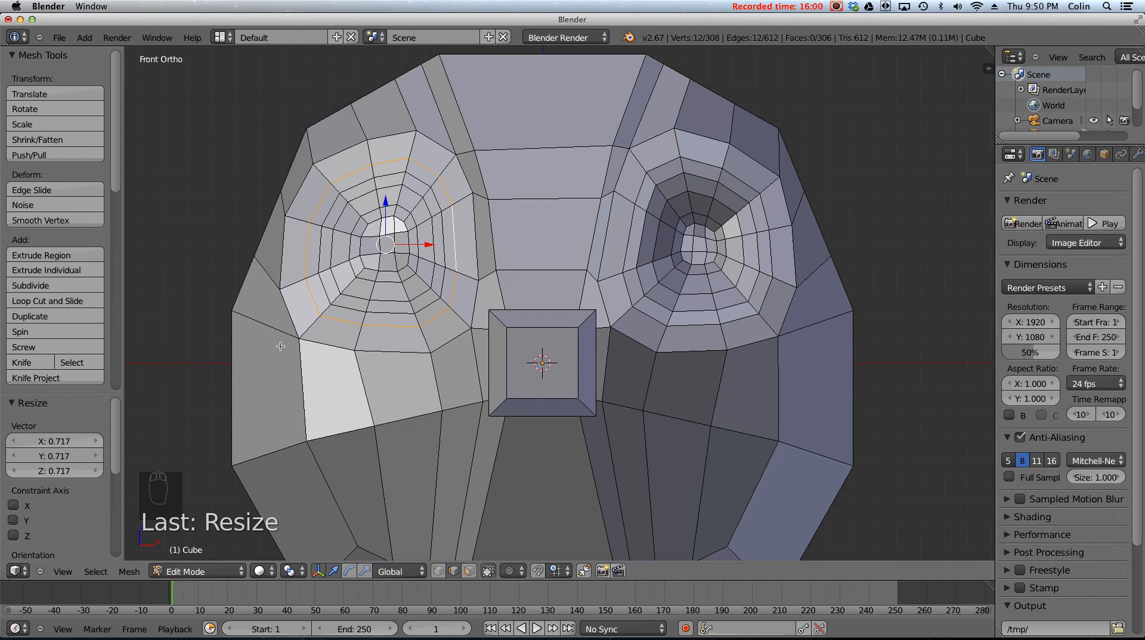
- Select the vertical edge loop that runs over the top and down the -X side of the head behind its middle
middle_click_drag(281, 345, 271, 313)
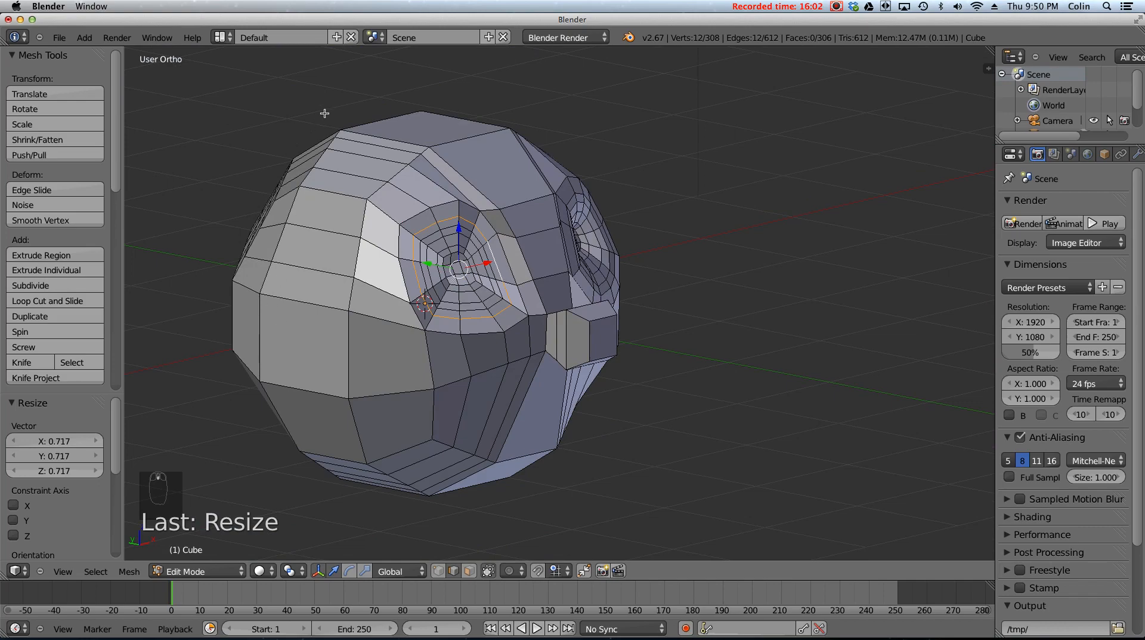
middle_click_drag(189, 402, 229, 361)
right_click(249, 326, "alt")
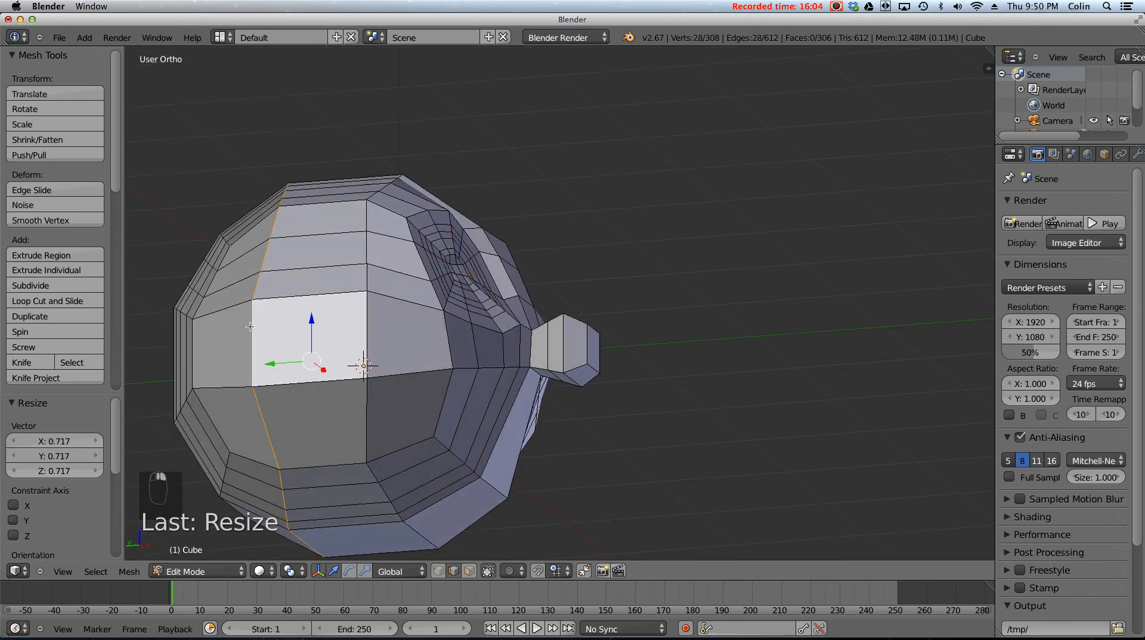
middle_click_drag(268, 281, 299, 274)
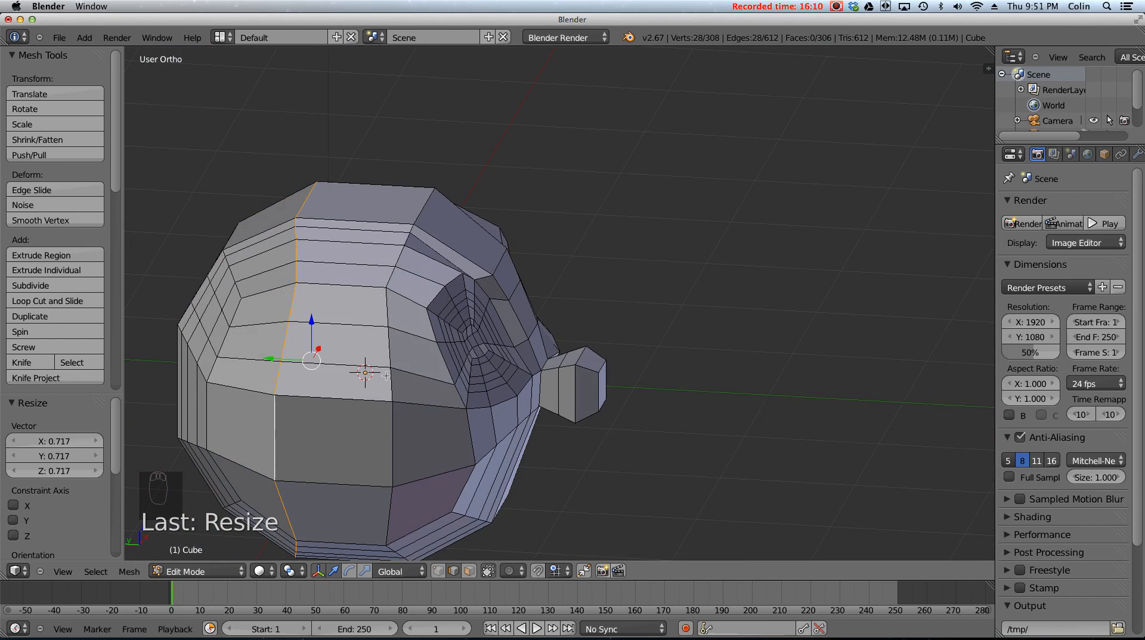
- Try moving the vertical edge loop just behind the -X eye socket along the Y axis, and undo the move
right_click(385, 305, "alt")
middle_click_drag(519, 354, 479, 367)
key("g")
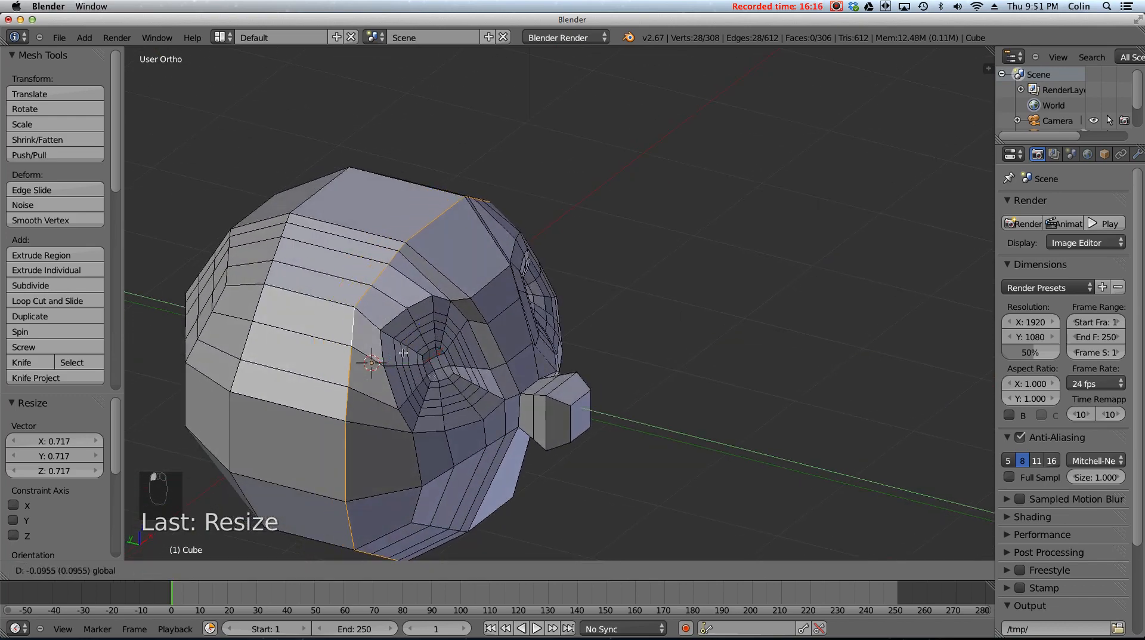
left_click(394, 352)
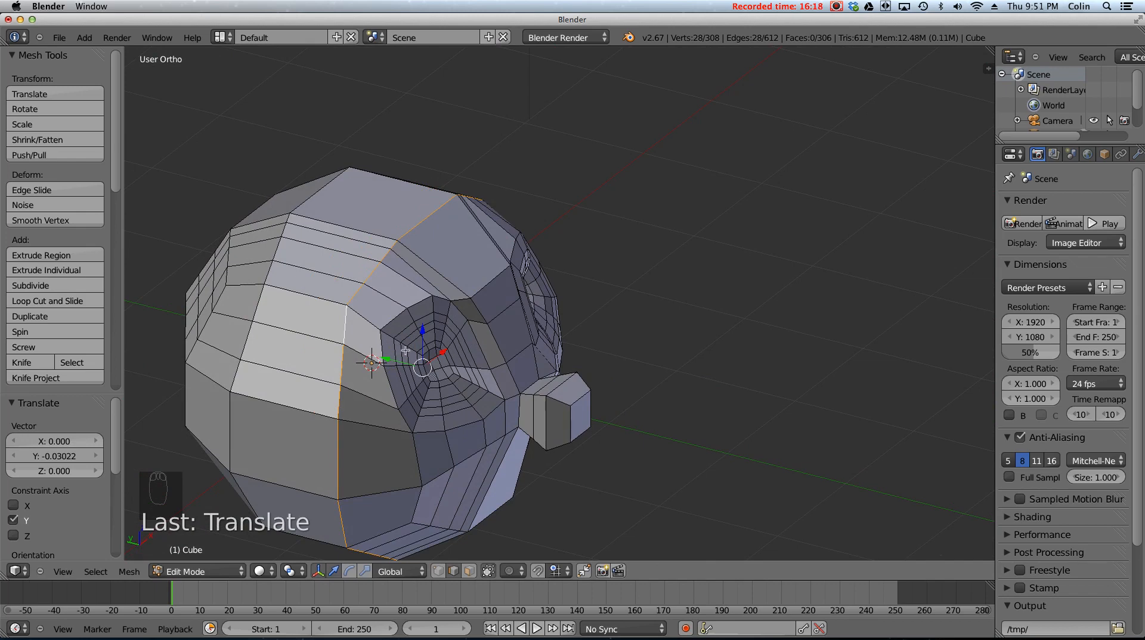
key("ctrl+z")
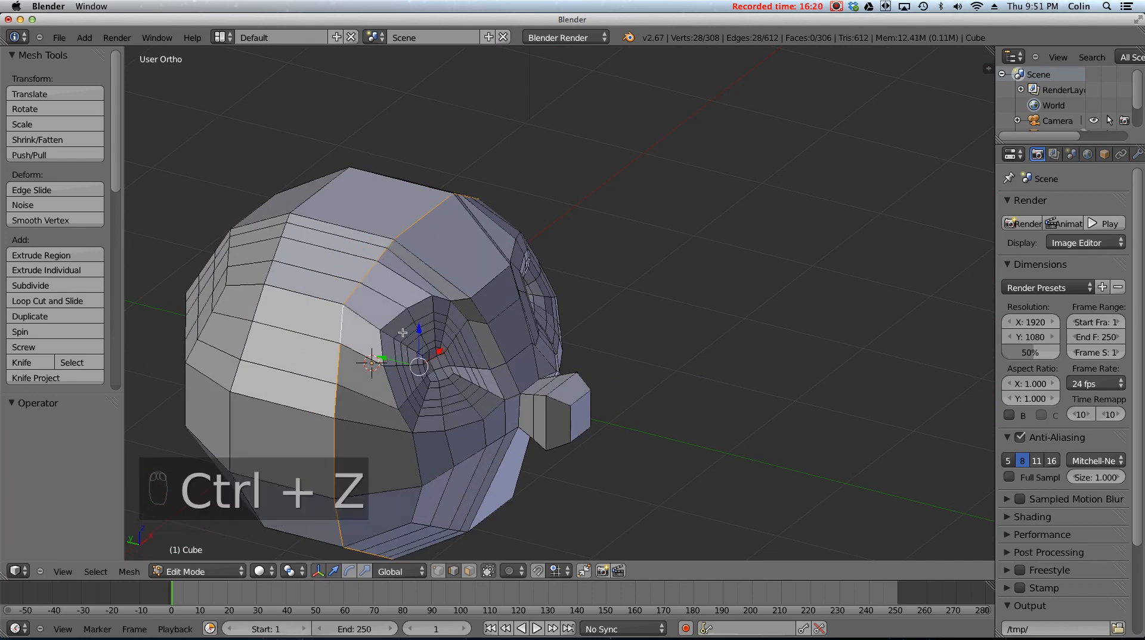
- Pick single vertical edges below the -X eye socket and on the head's side, and select the whole edge ring around the head's middle
middle_click_drag(680, 311, 437, 318)
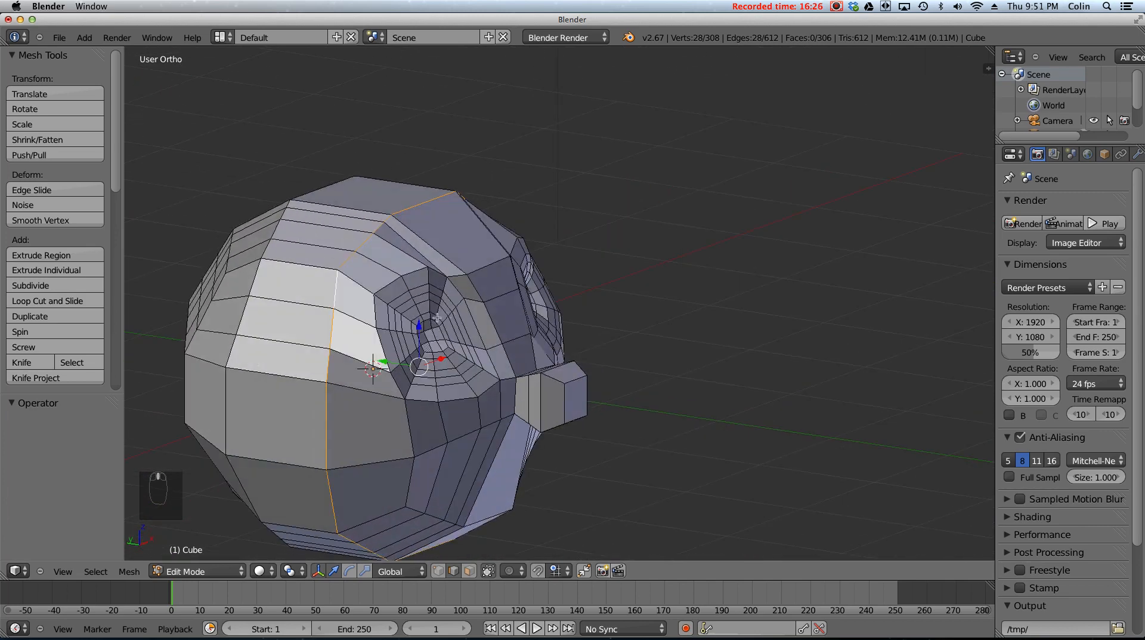
right_click(410, 414)
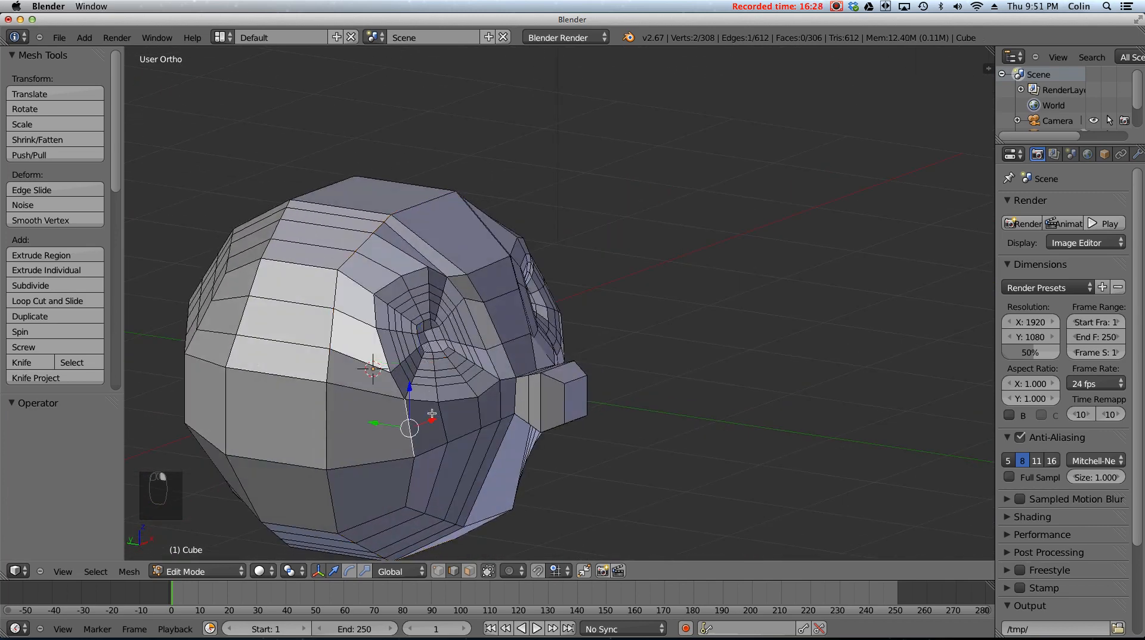
right_click(473, 412)
right_click(506, 401)
middle_click_drag(190, 346, 310, 333)
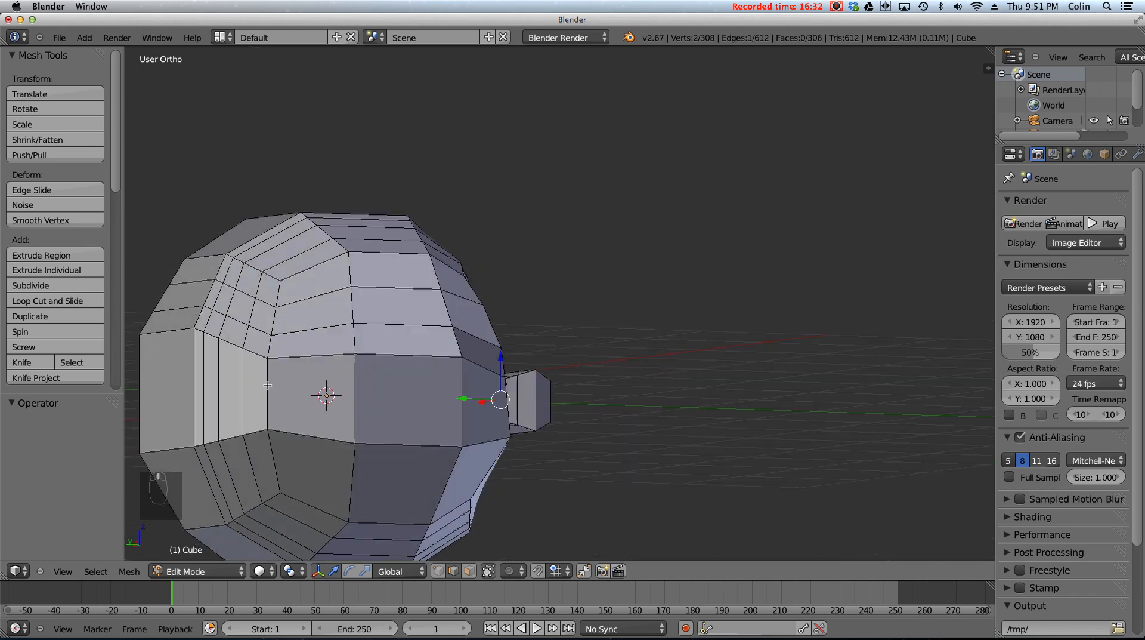
right_click(270, 387)
key("super")
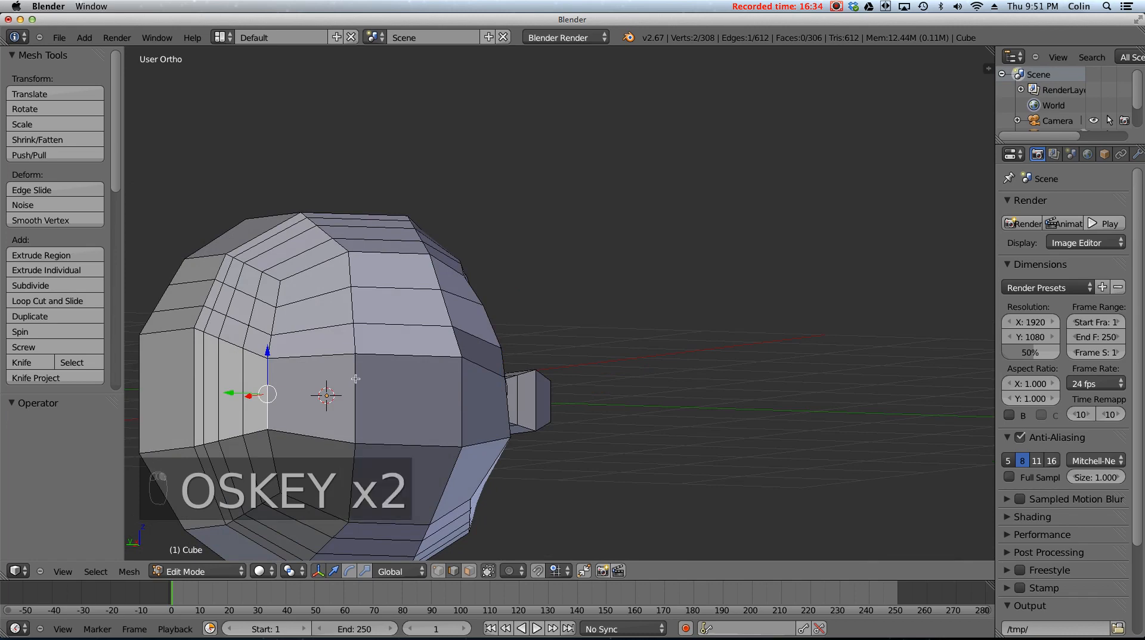
right_click(354, 380, "ctrl+alt")
middle_click_drag(503, 390, 298, 408)
middle_click_drag(430, 382, 416, 341)
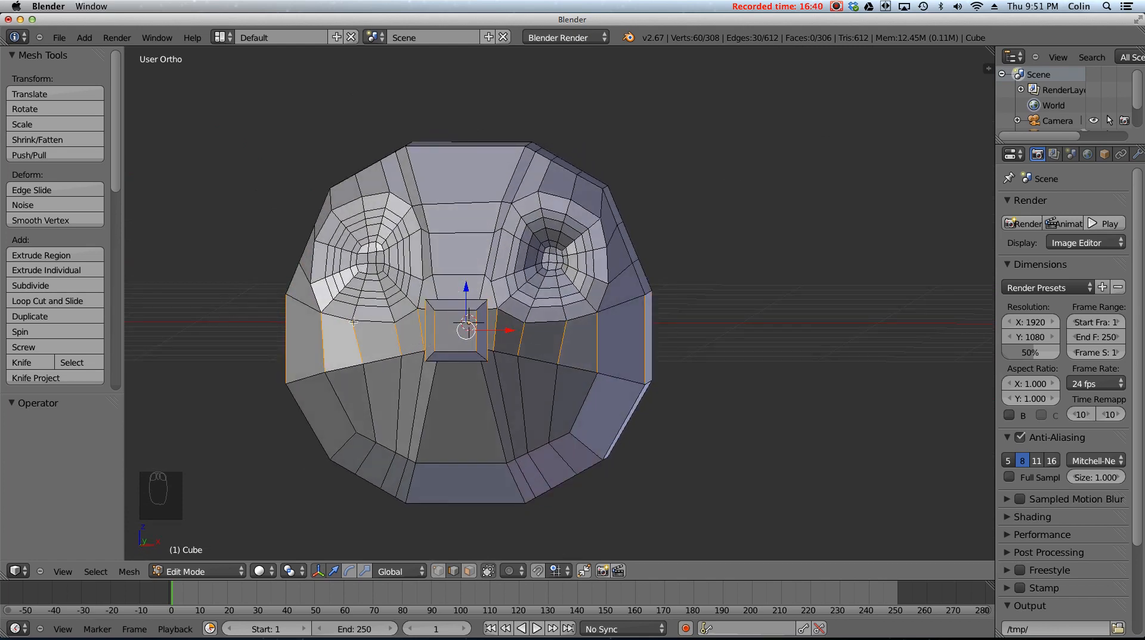
middle_click_drag(588, 329, 488, 334)
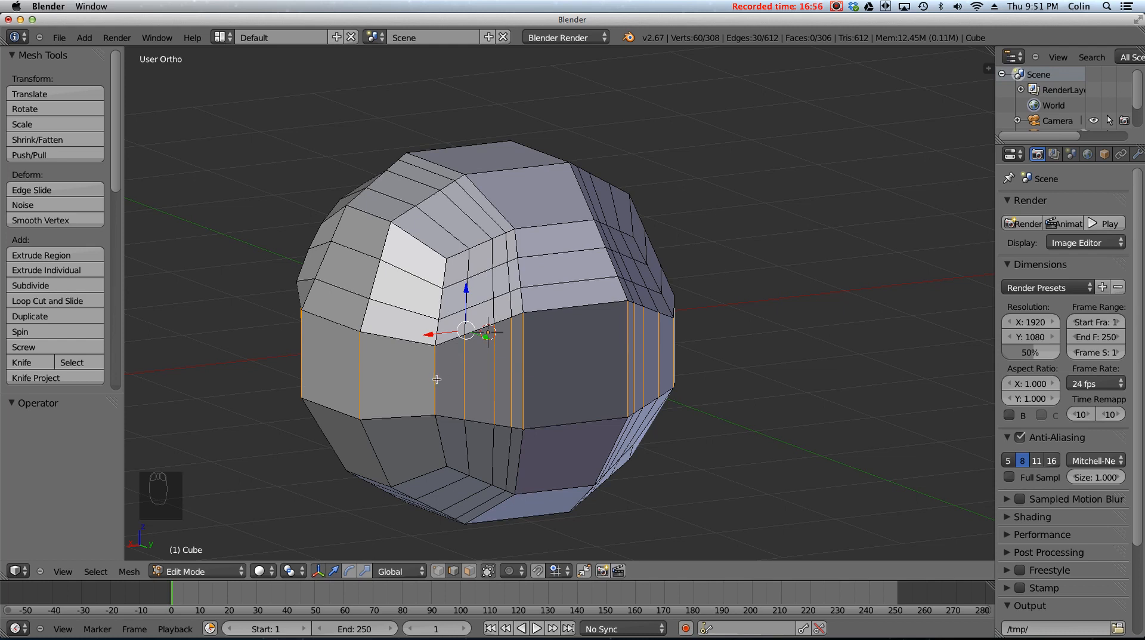
- Clear the selection and reselect the ring of vertical edges around the head's middle from a vertical edge at the back
right_click(430, 364, "shift")
key("a")
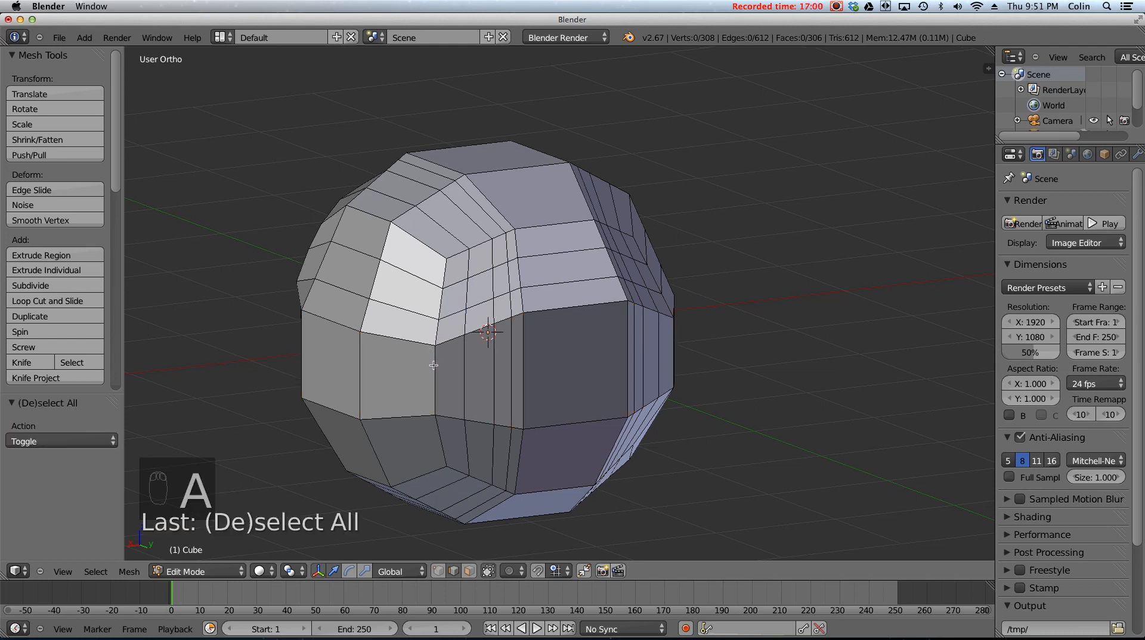
right_click(434, 369, "ctrl+alt")
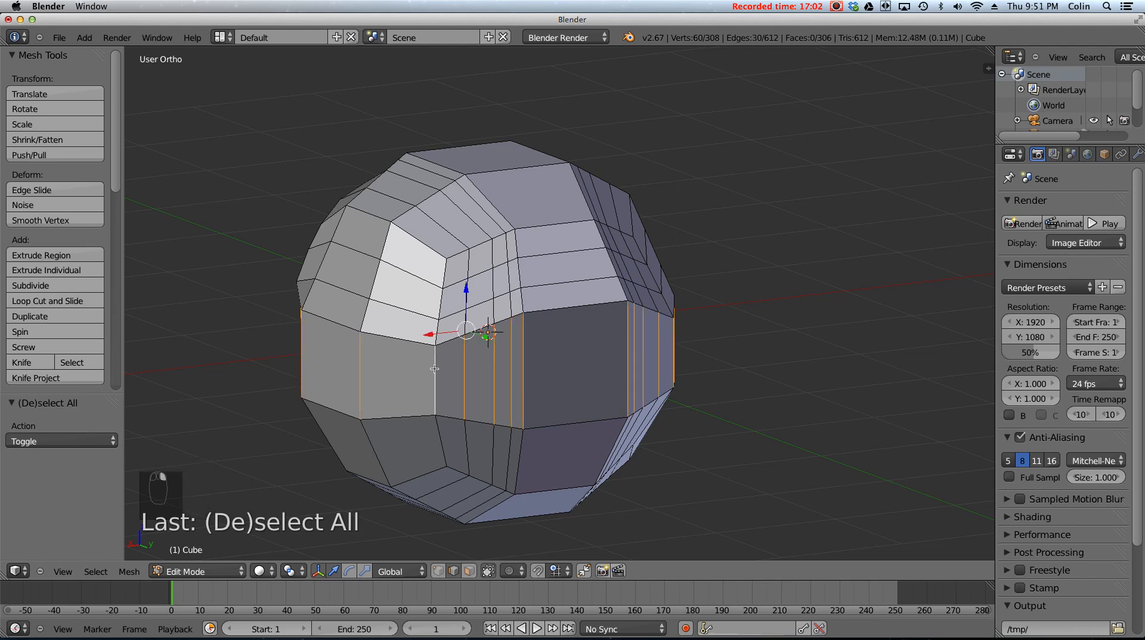
middle_click_drag(302, 372, 505, 363)
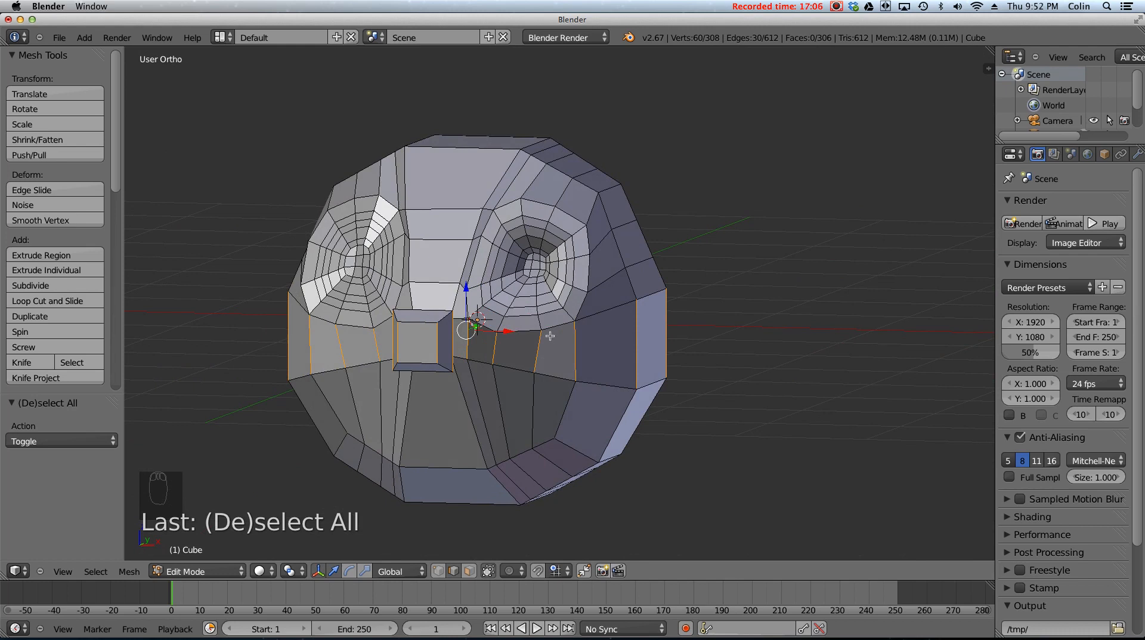
- Select the edge loop along the +X border of the forehead strip and inspect its path around the head
right_click(463, 272, "alt")
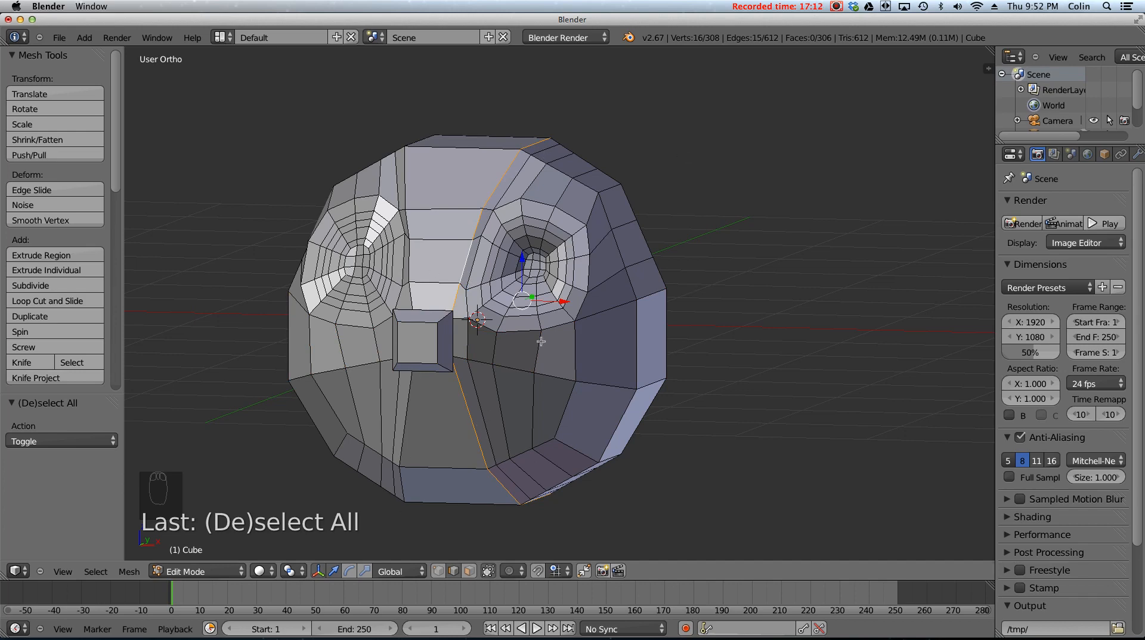
middle_click_drag(452, 332, 557, 345)
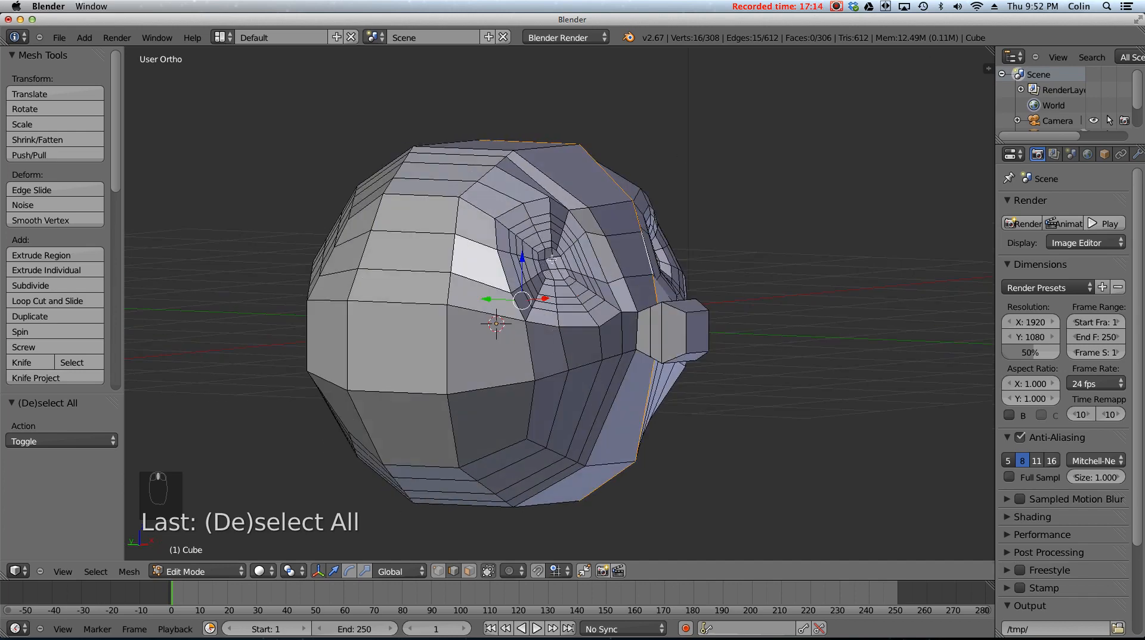
middle_click_drag(542, 258, 510, 283)
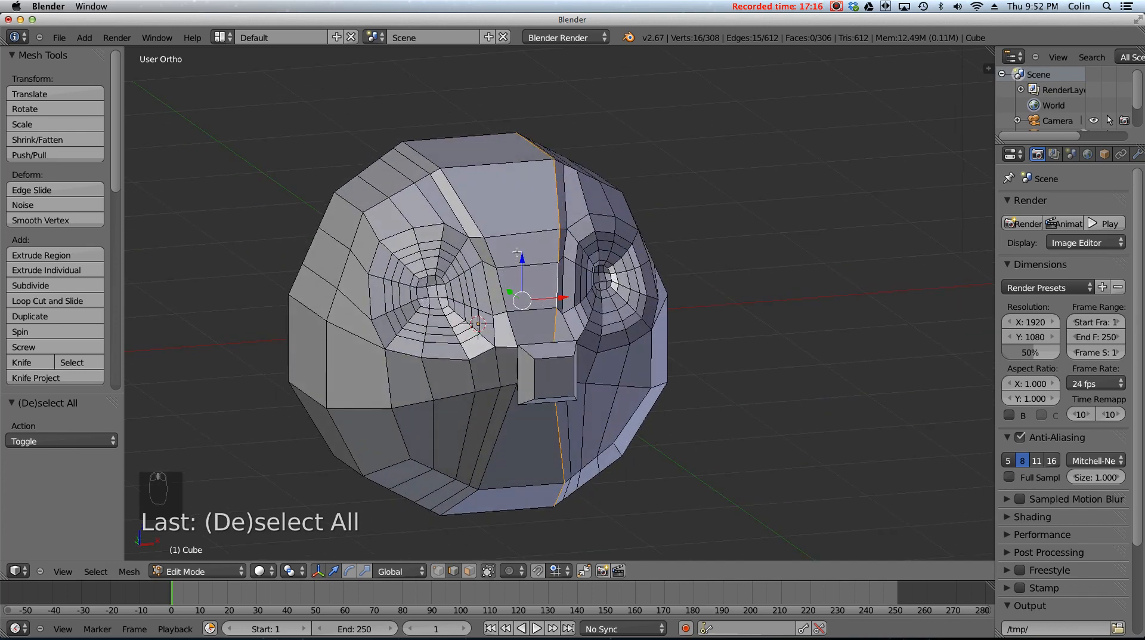
scroll(517, 251, "up", 1)
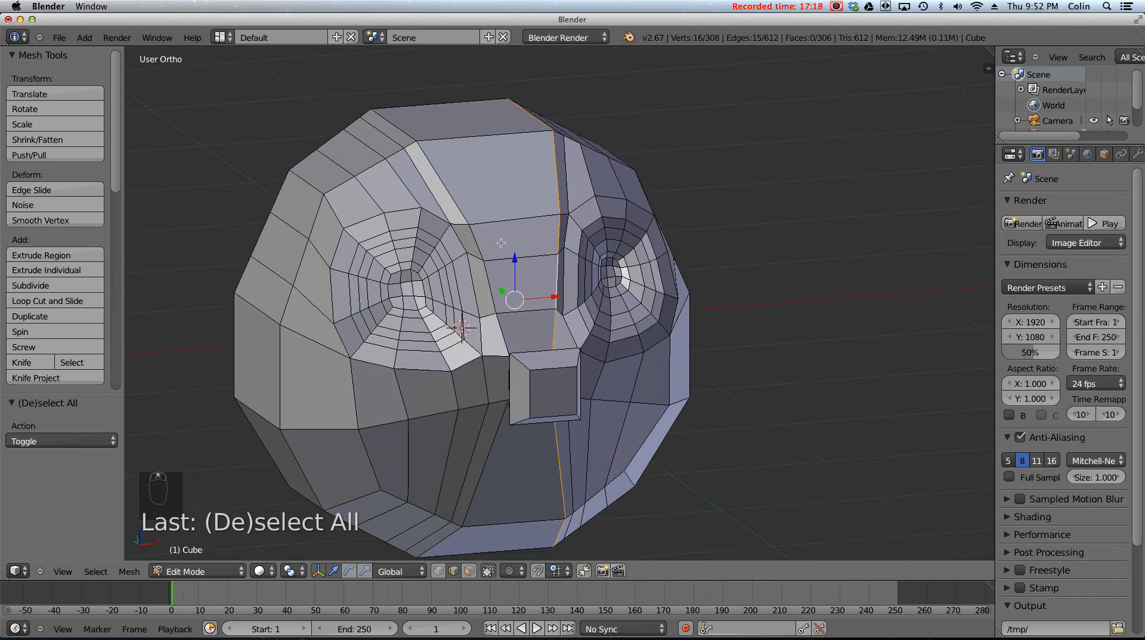
middle_click_drag(501, 243, 536, 284)
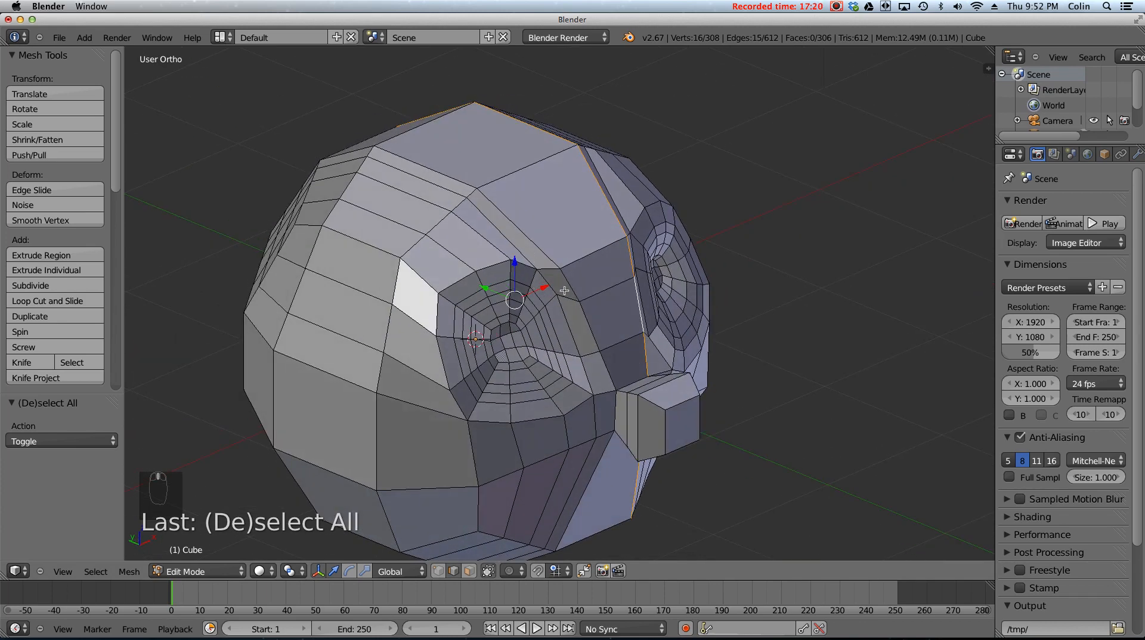
middle_click_drag(586, 317, 537, 308)
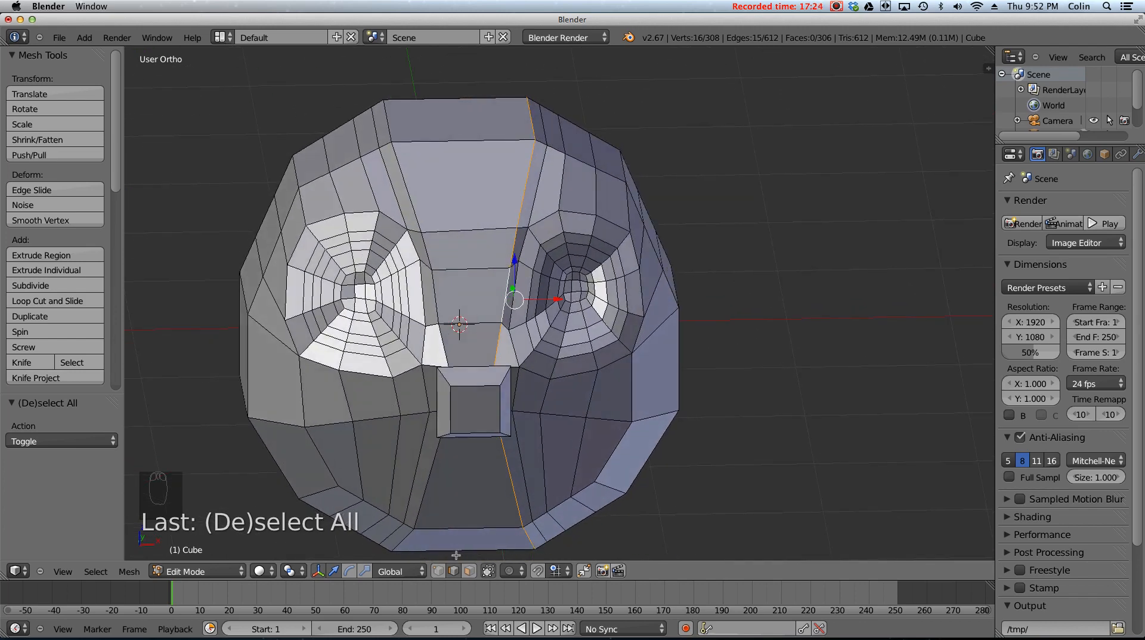
- Select the nine innermost faces of the -X eye socket in face selection mode and grow the selection by two rings
left_click(470, 570)
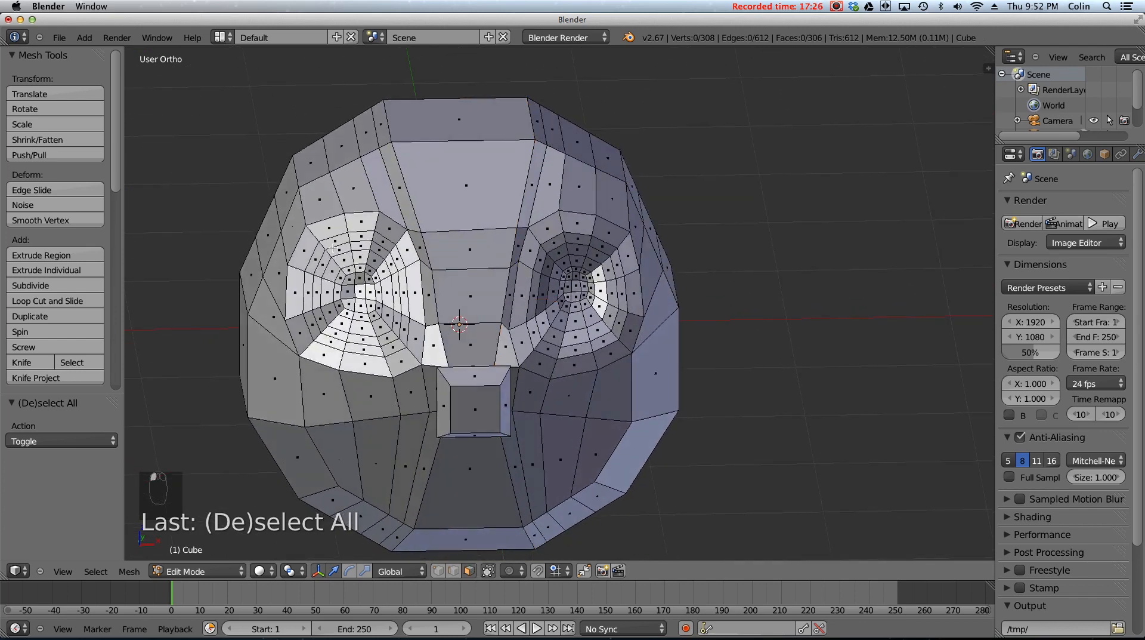
right_click(368, 277)
scroll(560, 305, "up", 1)
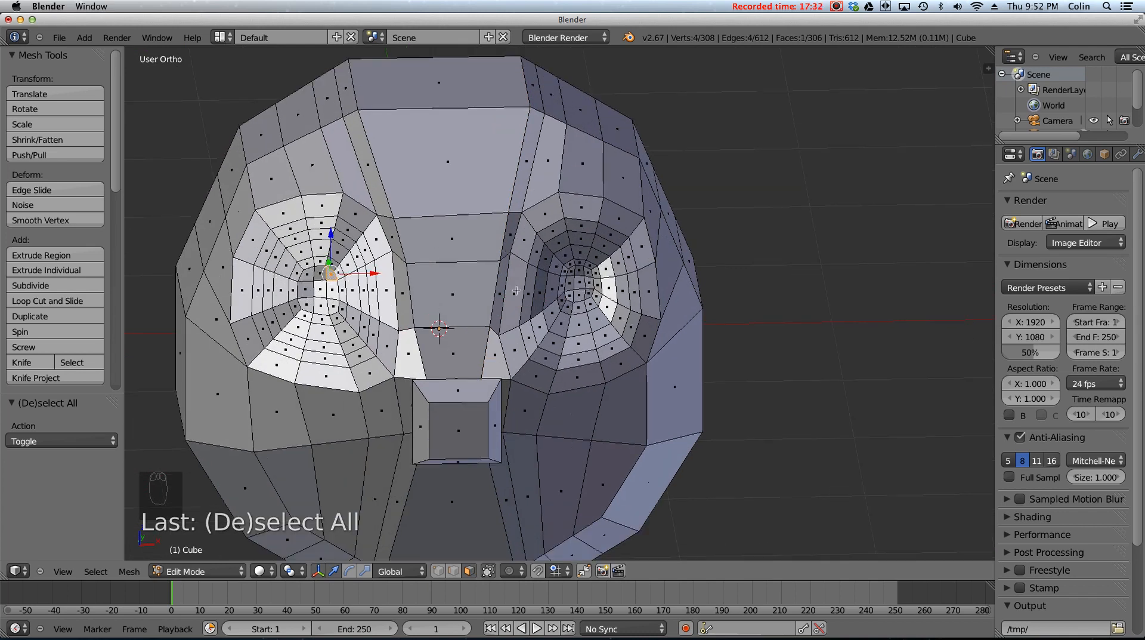
key("KP_1")
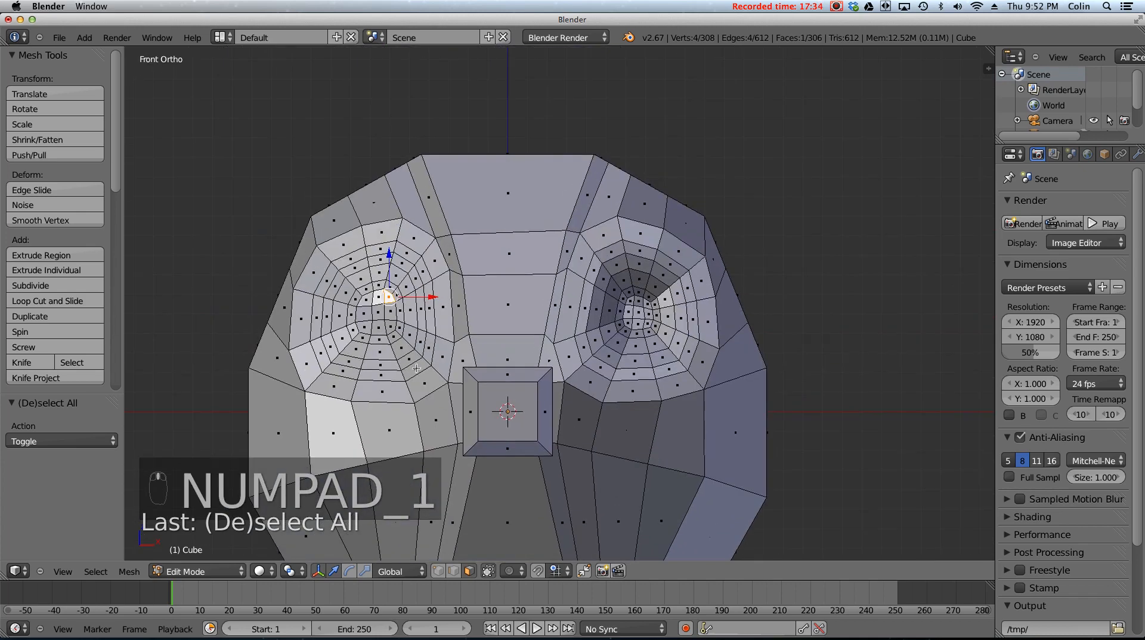
right_click(379, 314, "shift")
right_click(379, 297, "shift")
right_click(366, 300, "shift")
right_click(365, 313, "shift")
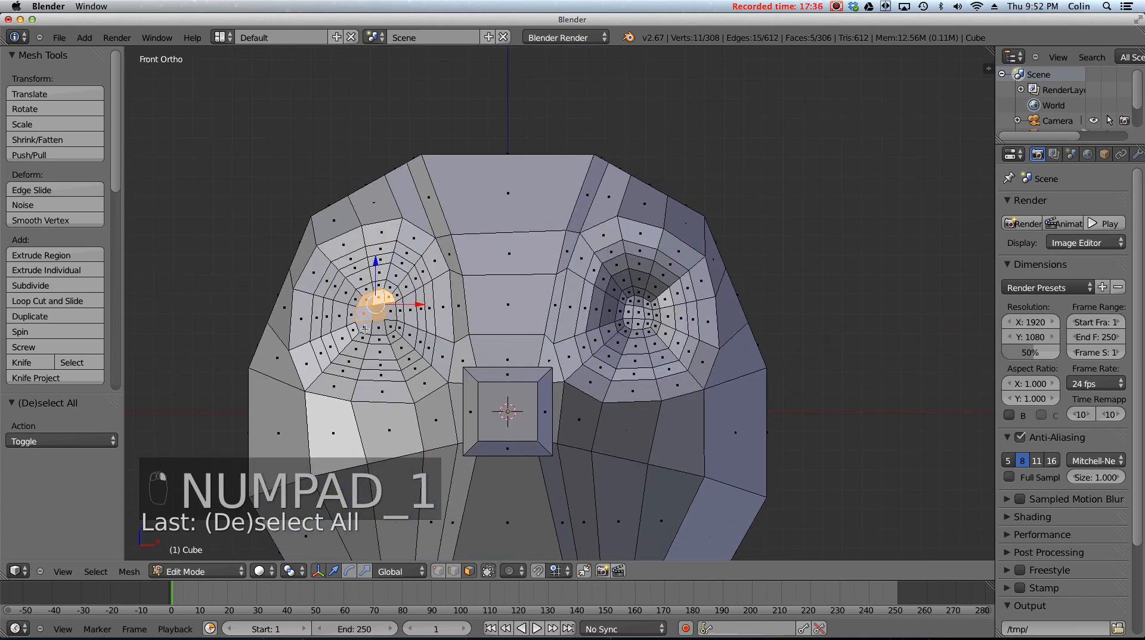
right_click(366, 327, "shift")
right_click(378, 327, "shift")
right_click(390, 326, "shift")
right_click(390, 312, "shift")
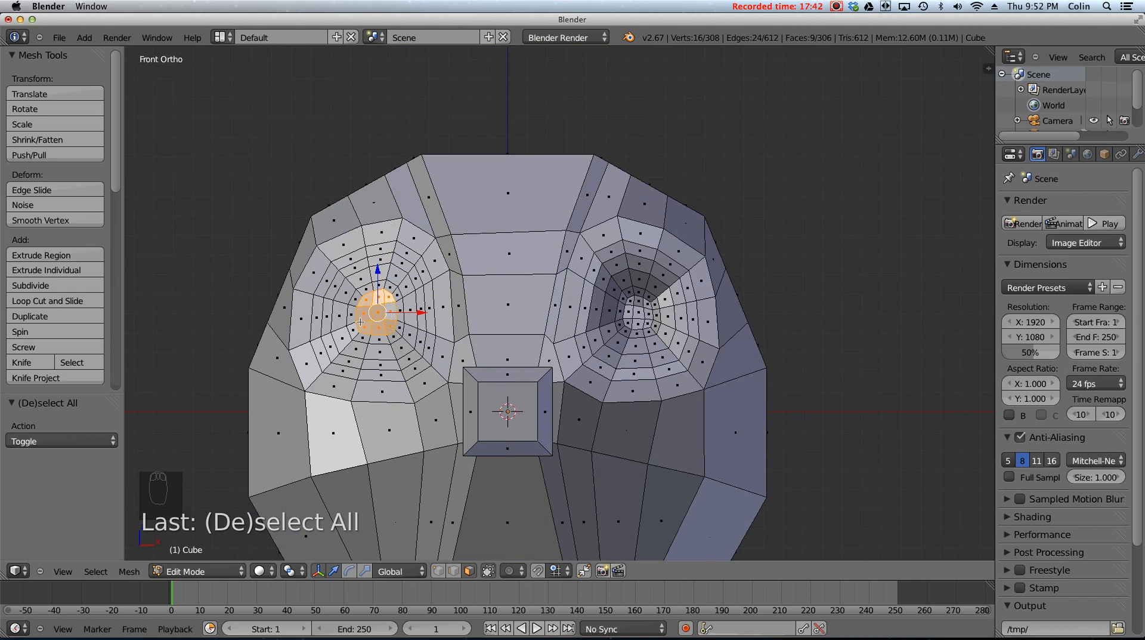
key("ctrl+KP_Add")
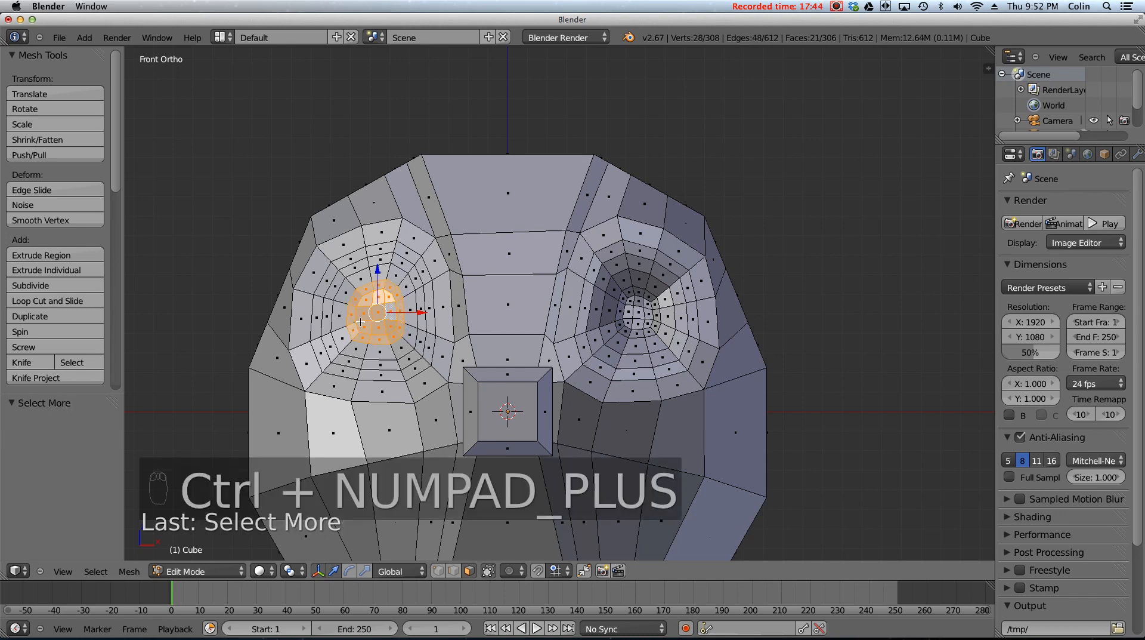
key("ctrl+KP_Add")
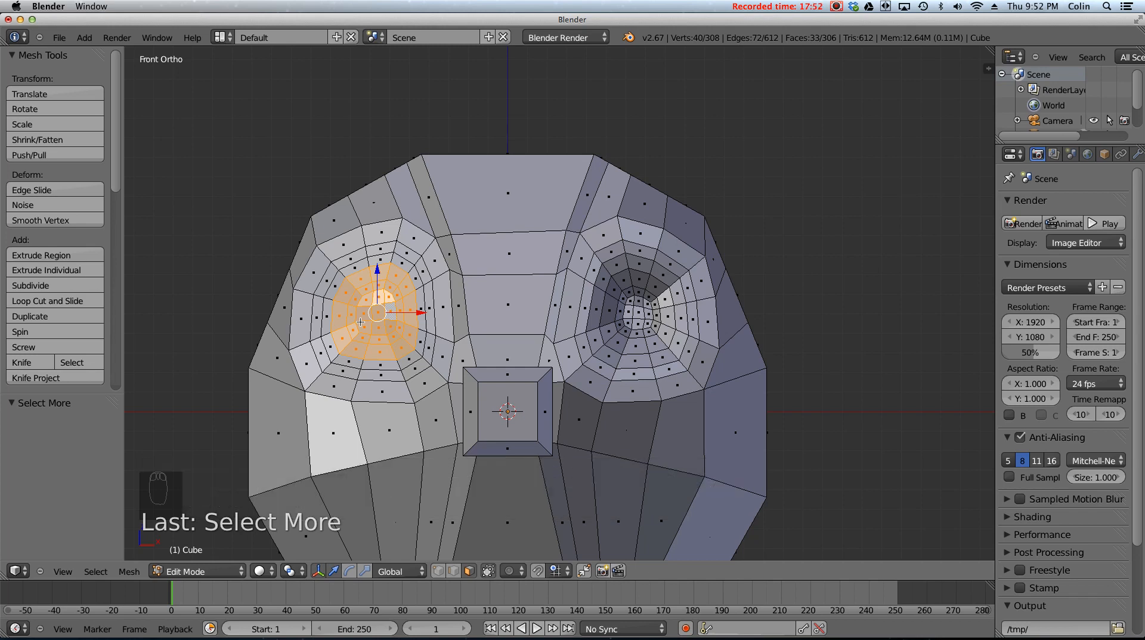
- Grow the -X eye socket face selection by four more rings, past the socket's rim onto the surrounding head faces
key("ctrl+KP_Add")
key("ctrl+KP_Add")
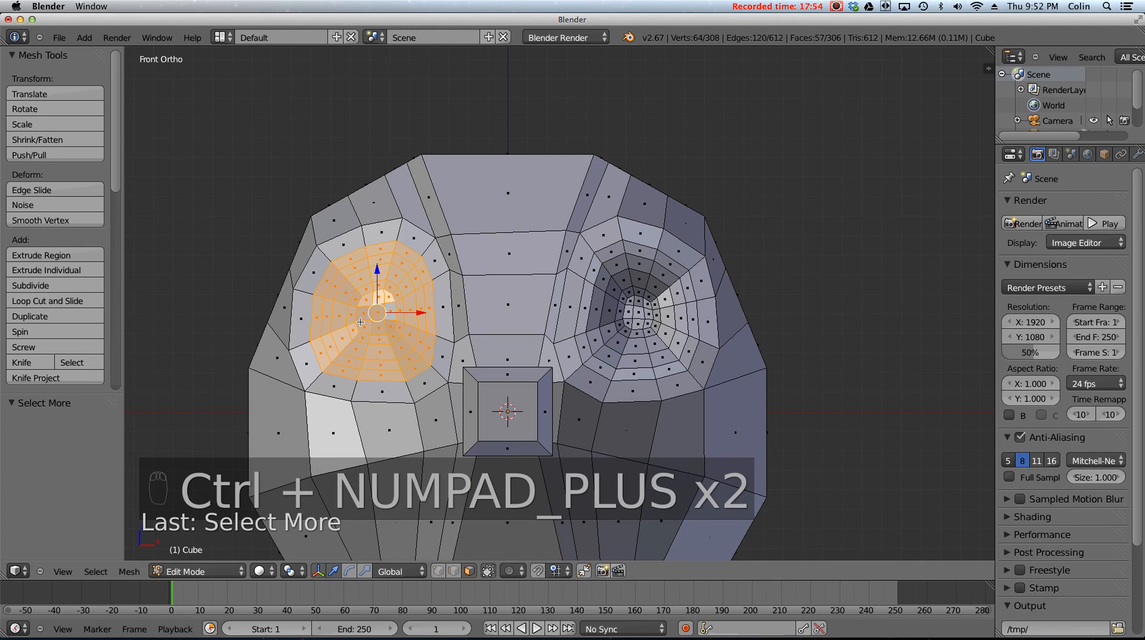
key("ctrl+KP_Add")
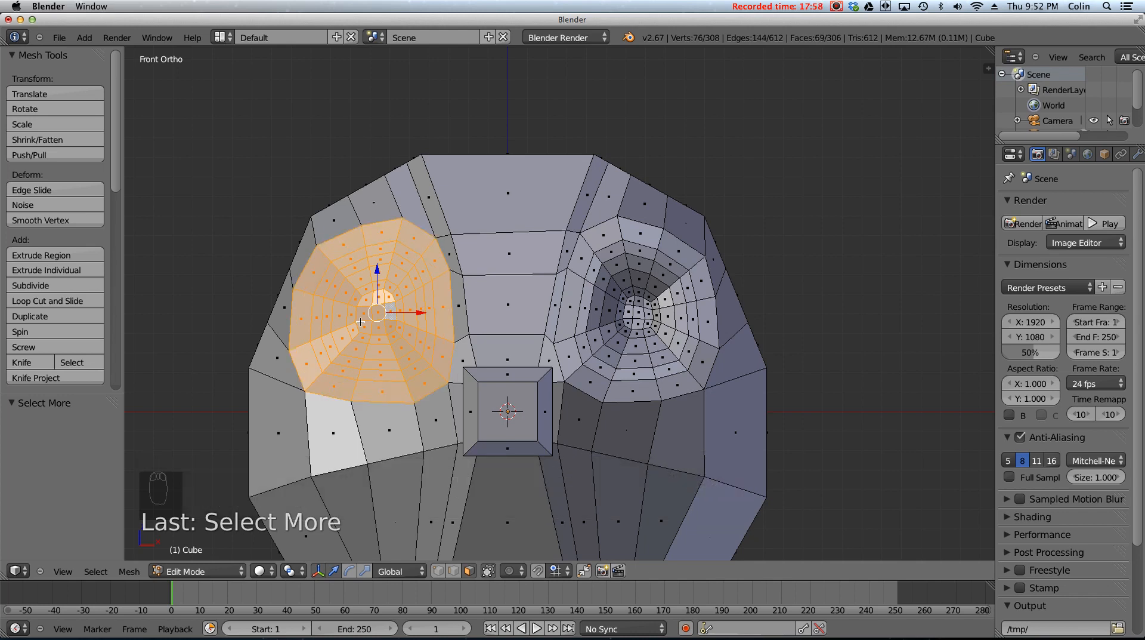
key("ctrl+KP_Add")
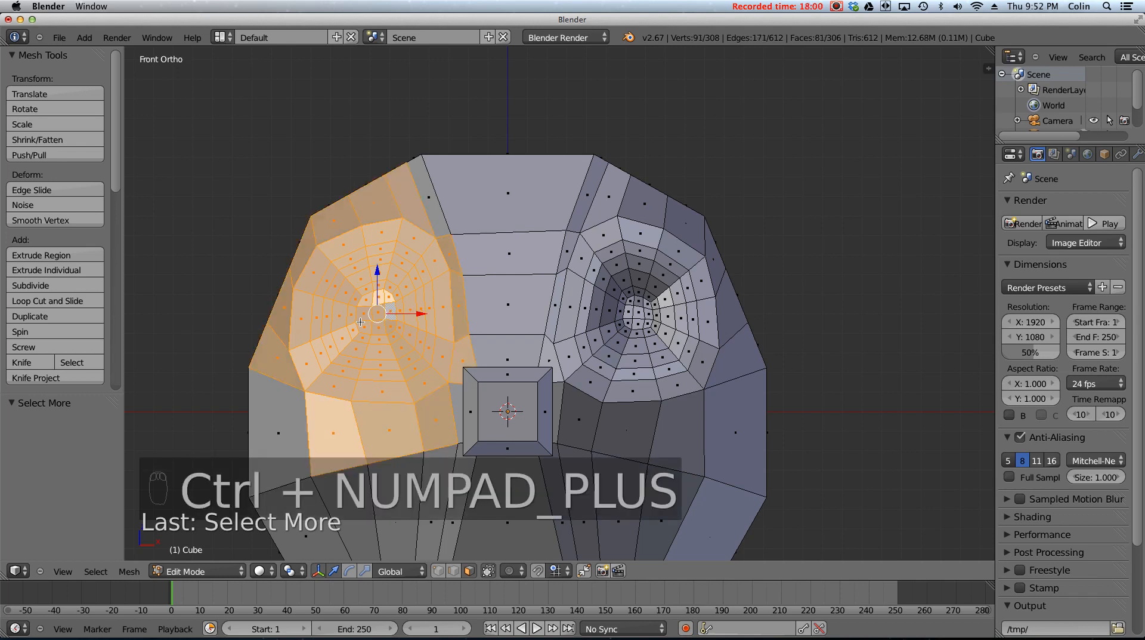
- Shrink the selection ring by ring to the single centre face of the -X eye socket
key("ctrl+KP_Subtract")
key("ctrl+KP_Subtract")
key("ctrl+KP_Subtract")
key("ctrl+KP_Subtract")
key("ctrl+KP_Subtract")
key("ctrl+KP_Subtract")
key("ctrl+KP_Subtract")
key("ctrl+KP_Subtract")
key("ctrl+KP_Subtract")
key("ctrl+KP_Subtract")
key("ctrl+KP_Subtract")
key("ctrl+KP_Subtract")
key("ctrl+KP_Subtract")
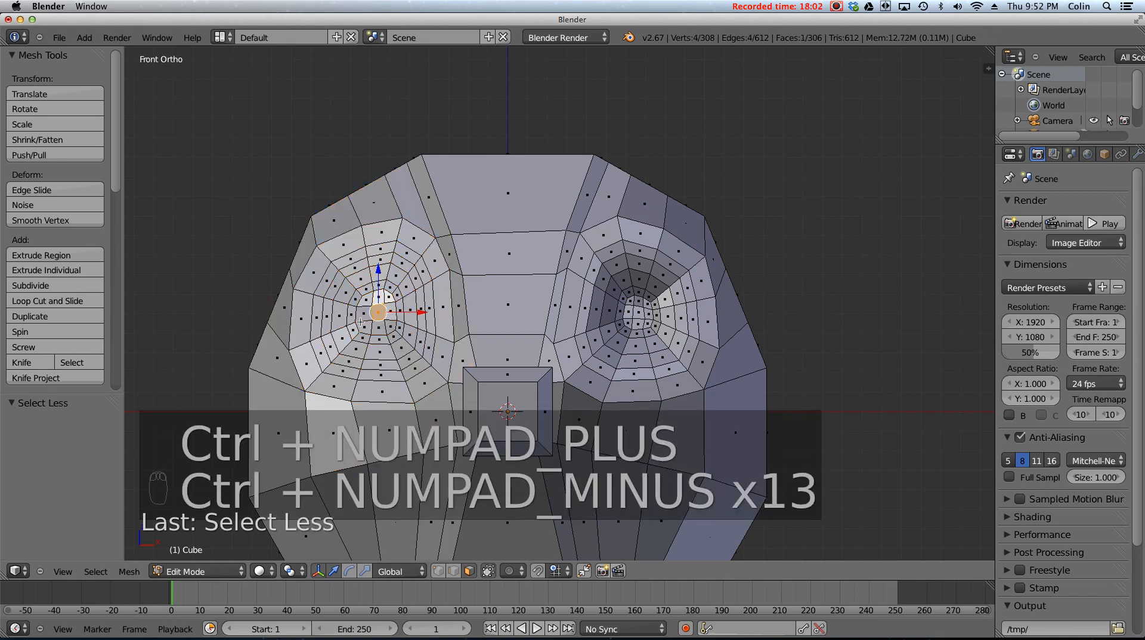
key("ctrl+KP_Add")
key("ctrl+KP_Add")
key("ctrl+z")
key("ctrl+z")
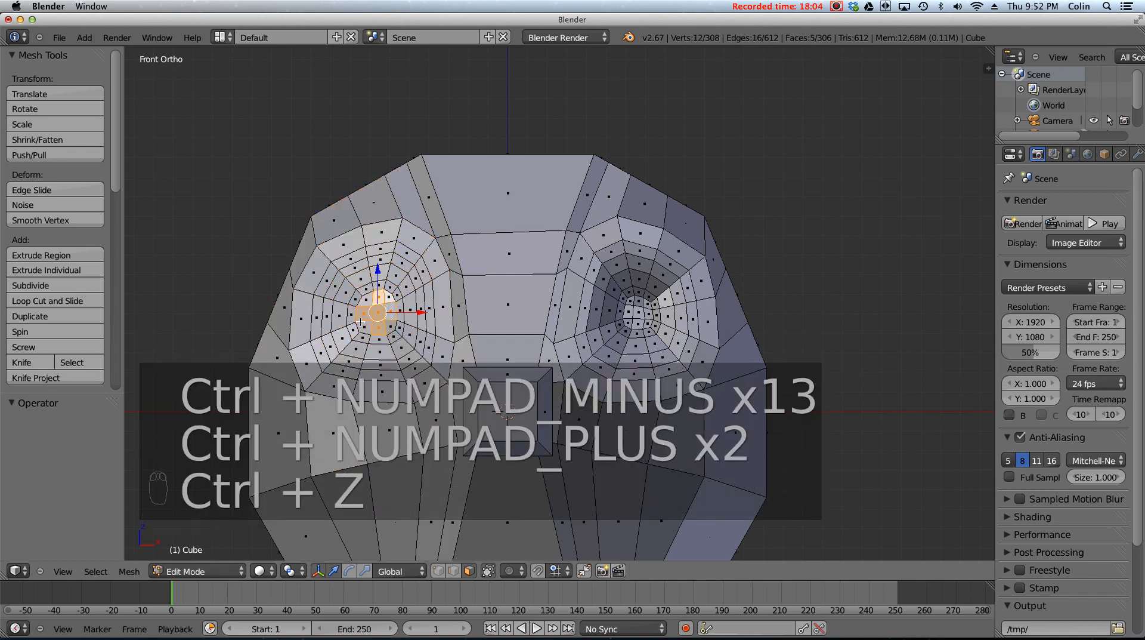
- Add the eight faces surrounding the -X socket's centre face to the selection, making a three-by-three patch
right_click(364, 301, "shift")
right_click(377, 298, "shift")
right_click(388, 299, "shift")
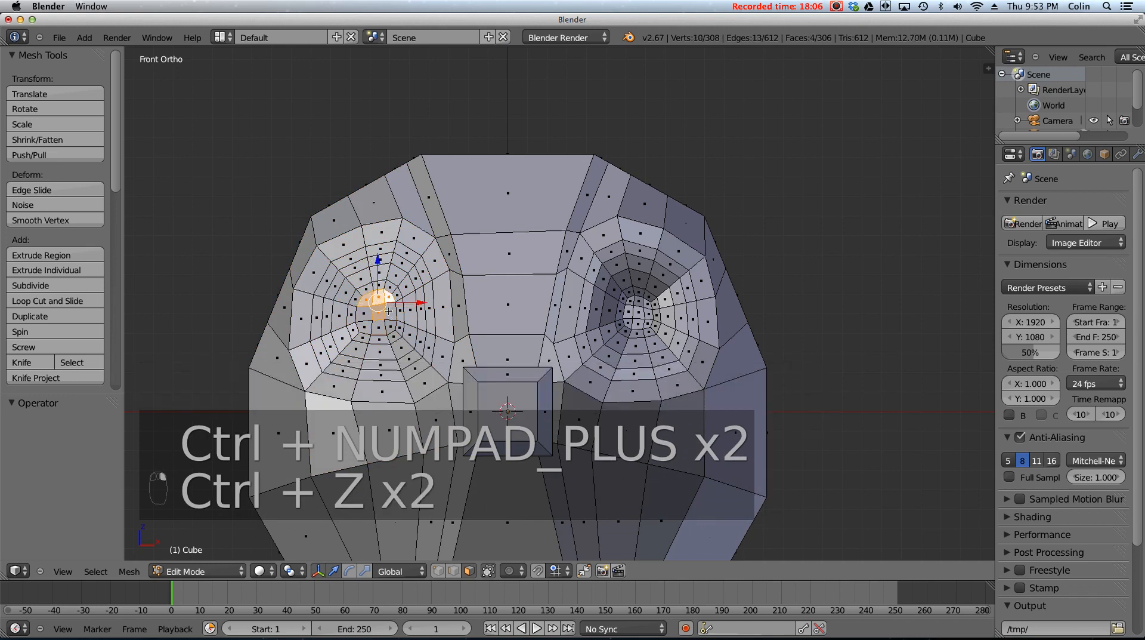
right_click(391, 311, "shift")
right_click(364, 314, "shift")
right_click(365, 327, "shift")
right_click(378, 328, "shift")
right_click(391, 327, "shift")
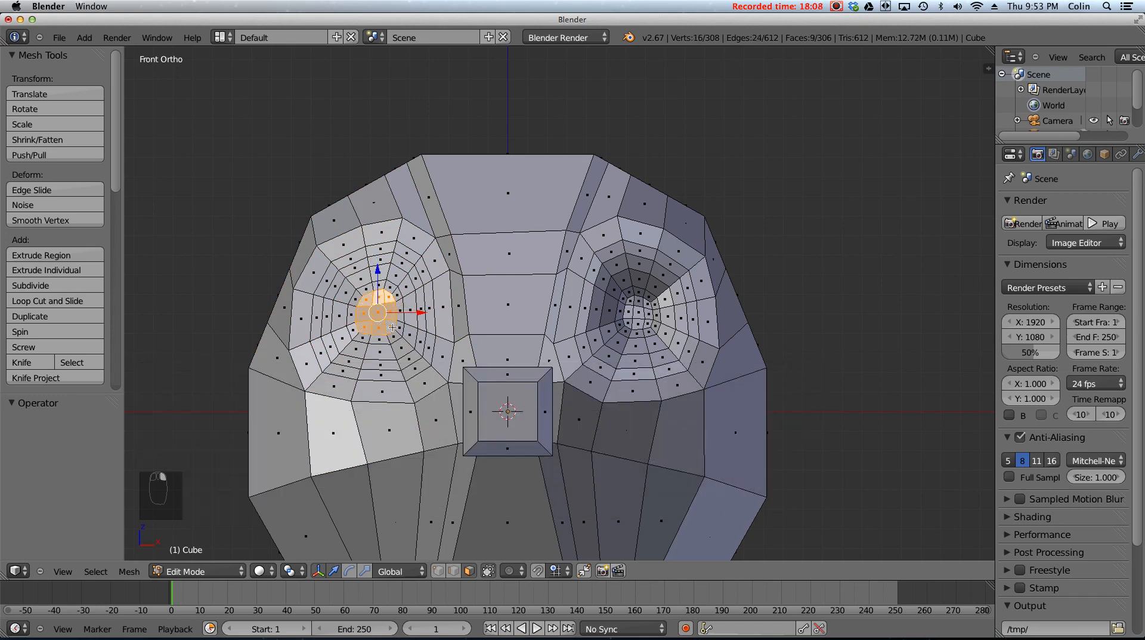
- Try growing the nine-face selection by two rings and shrinking it back toward the socket's centre
key("ctrl+KP_Add")
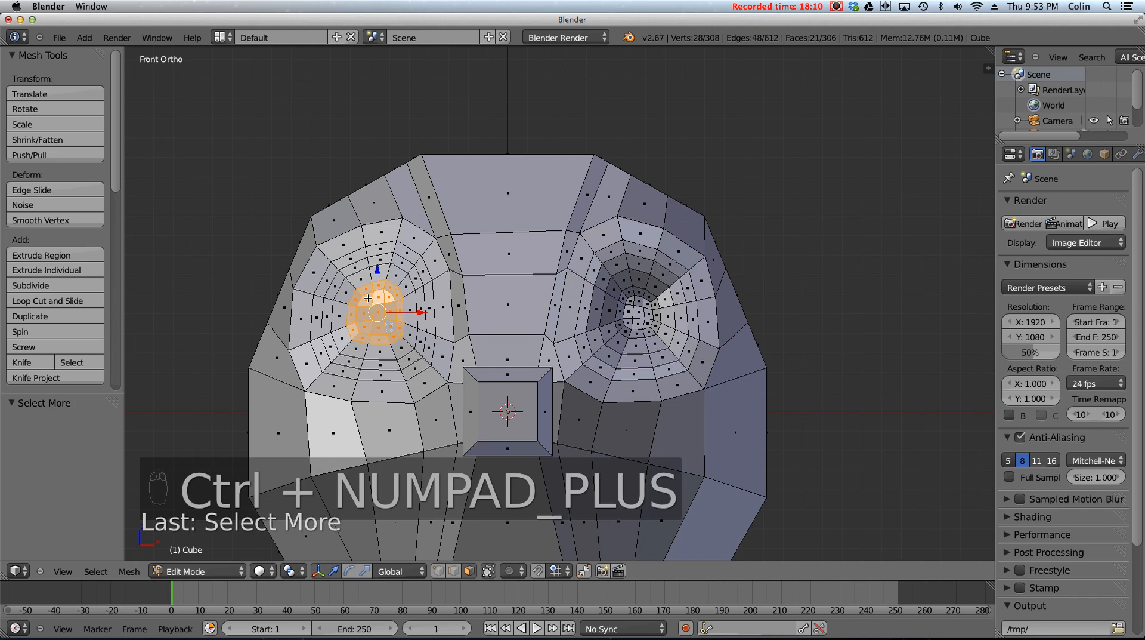
key("ctrl+KP_Add")
key("ctrl+KP_Subtract")
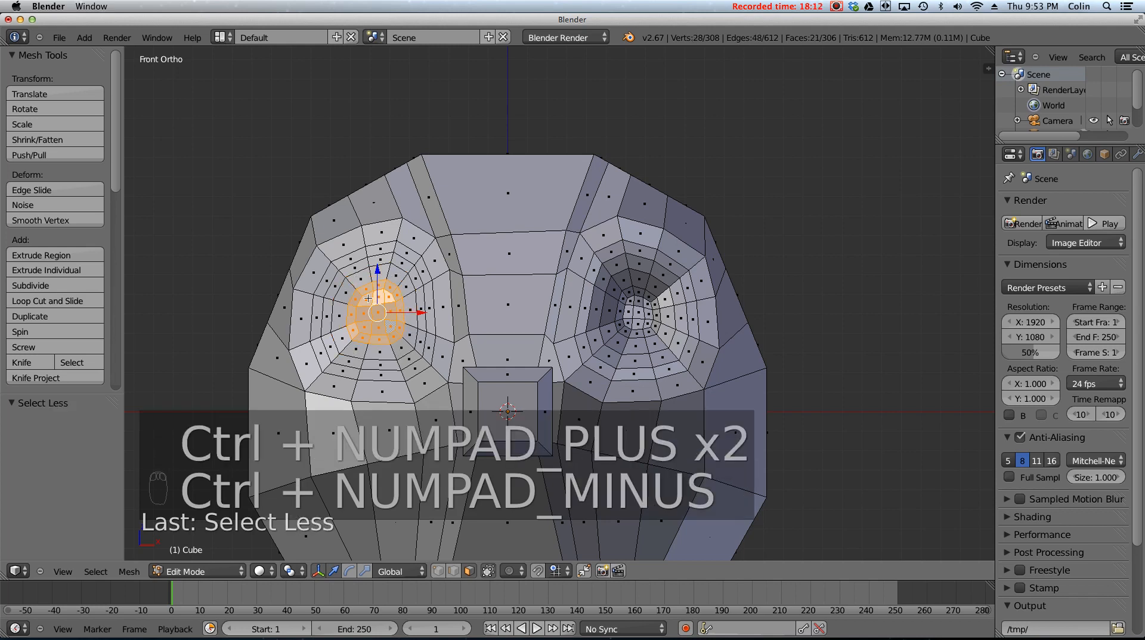
key("ctrl+KP_Subtract")
key("ctrl+KP_Subtract")
- Grow the selection to all -X socket faces except the outermost ring and move them slightly deeper into the head along Y
key("ctrl+KP_Add")
key("ctrl+KP_Add")
key("ctrl+KP_Add")
key("ctrl+KP_Add")
key("ctrl+KP_Add")
key("ctrl+KP_Add")
key("ctrl+KP_Add")
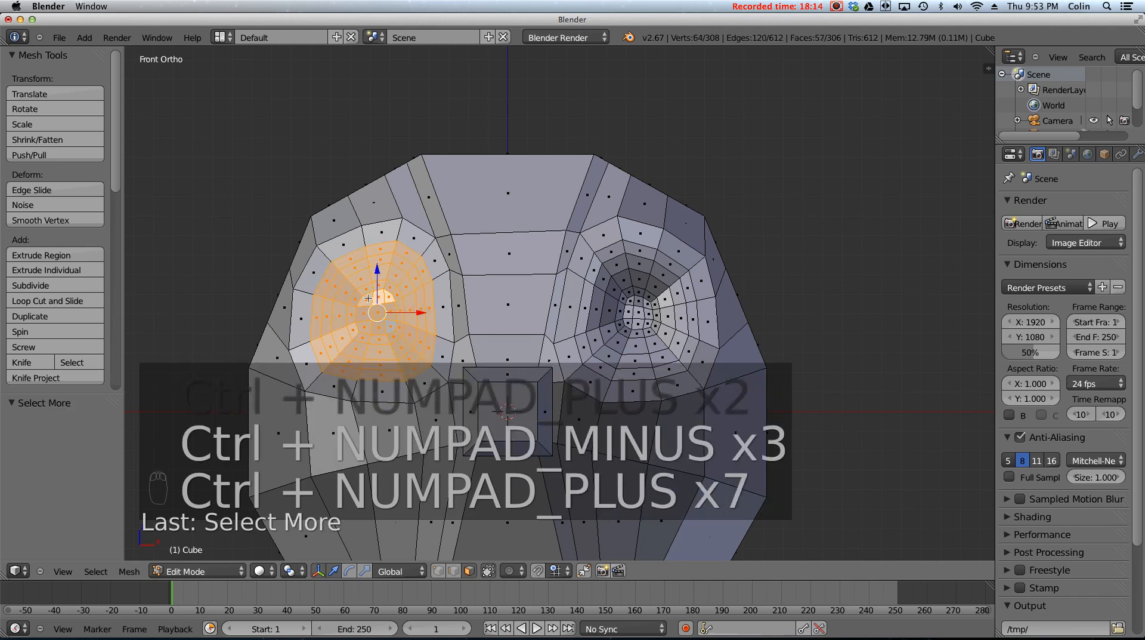
middle_click_drag(307, 281, 338, 305)
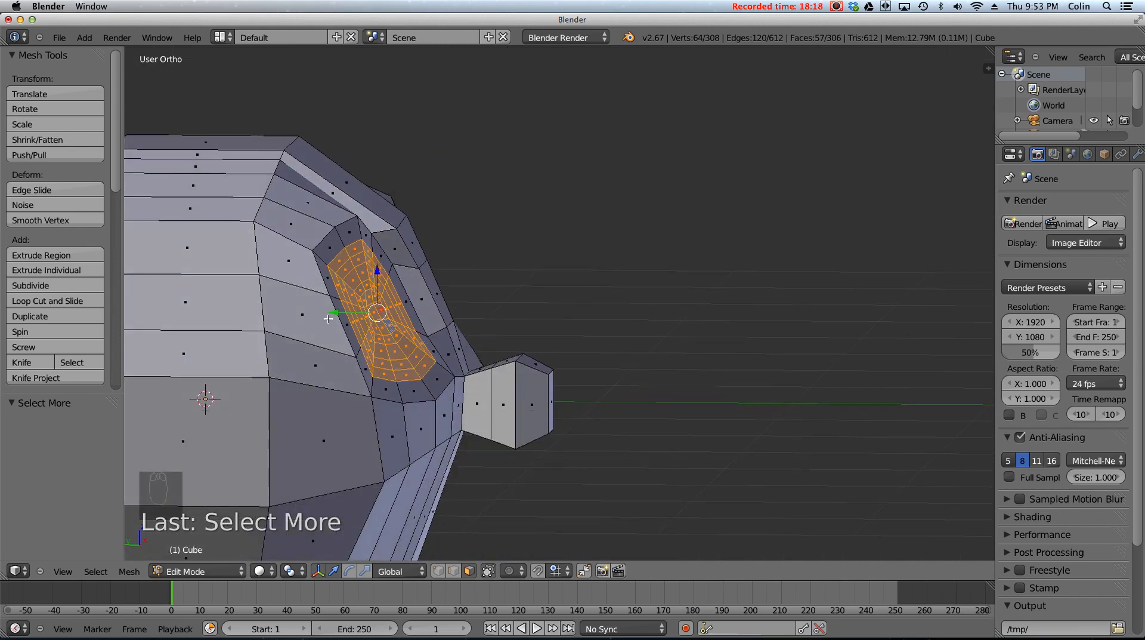
left_click_drag(334, 311, 324, 314)
- Shrink the -X socket selection by two rings and move the remaining faces about 0.038 deeper along Y
key("ctrl+KP_Subtract")
key("ctrl+KP_Subtract")
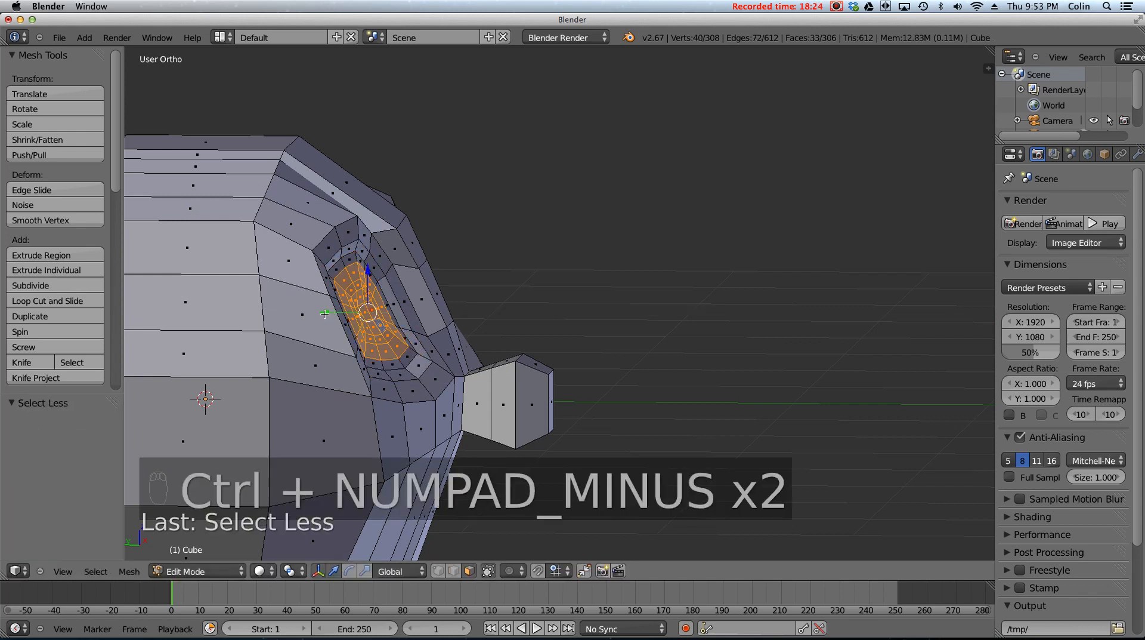
key("KP_3")
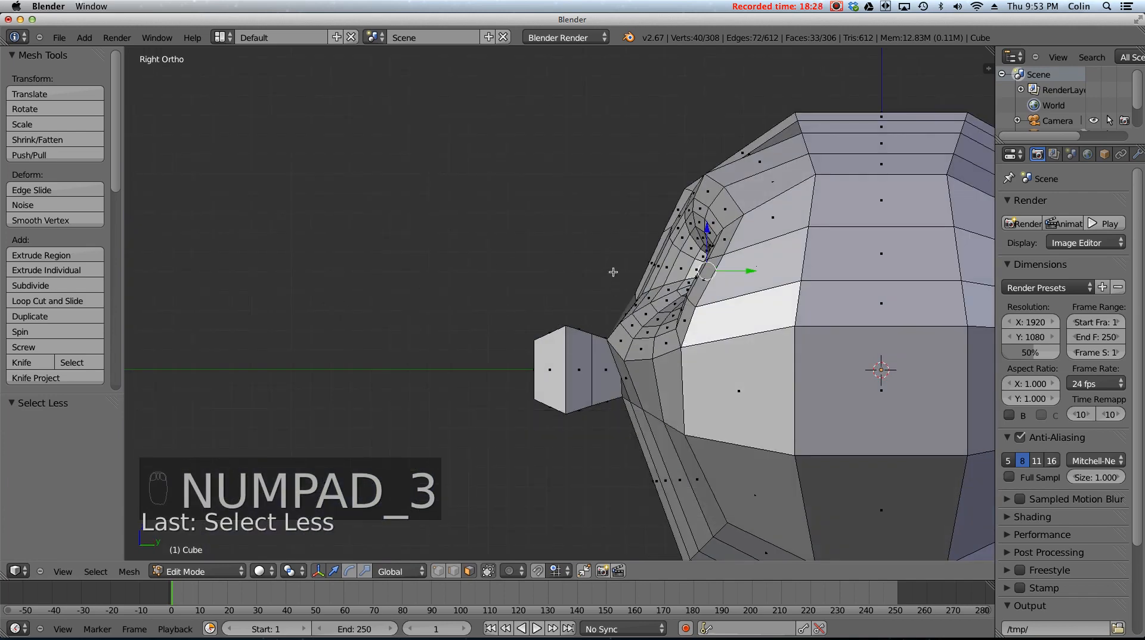
middle_click_drag(581, 308, 444, 326, "shift")
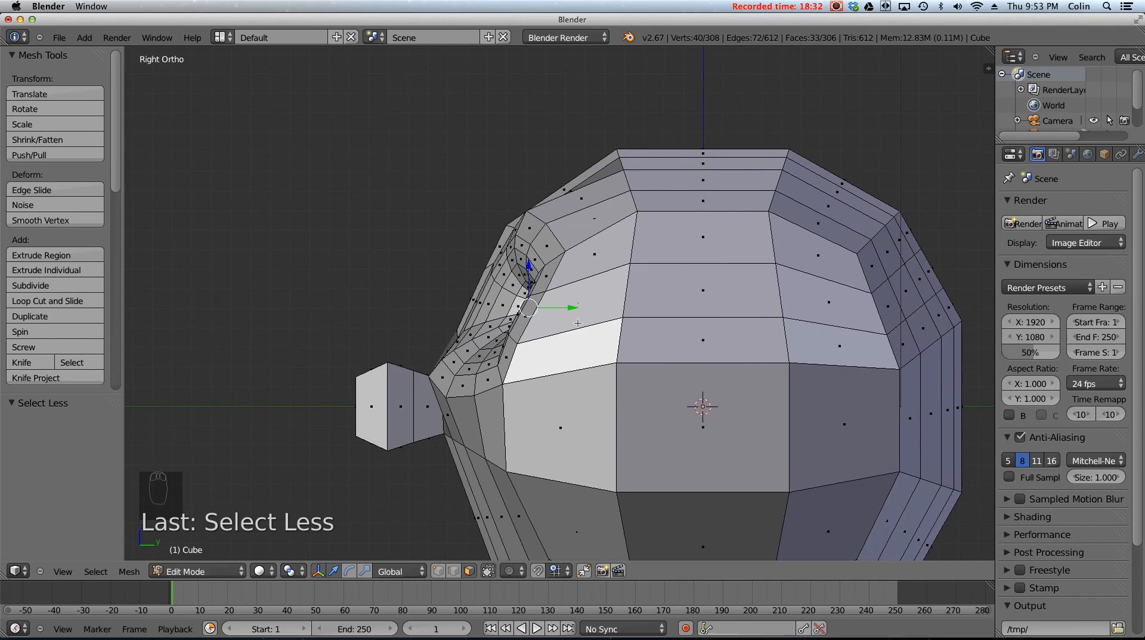
key("ctrl+KP_3")
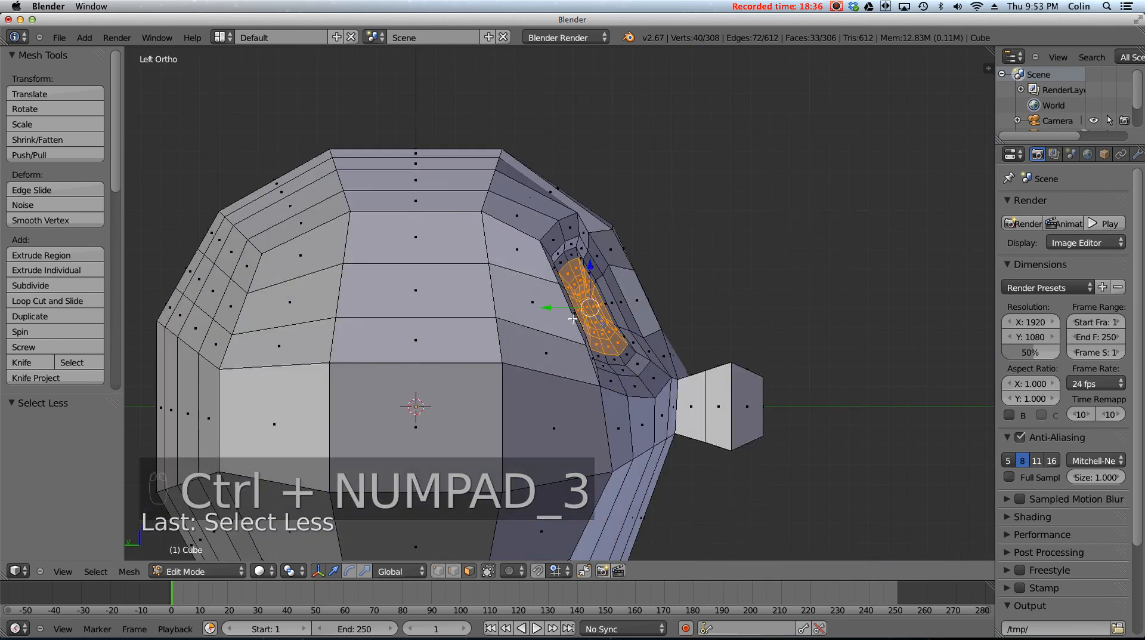
scroll(566, 315, "up", 3)
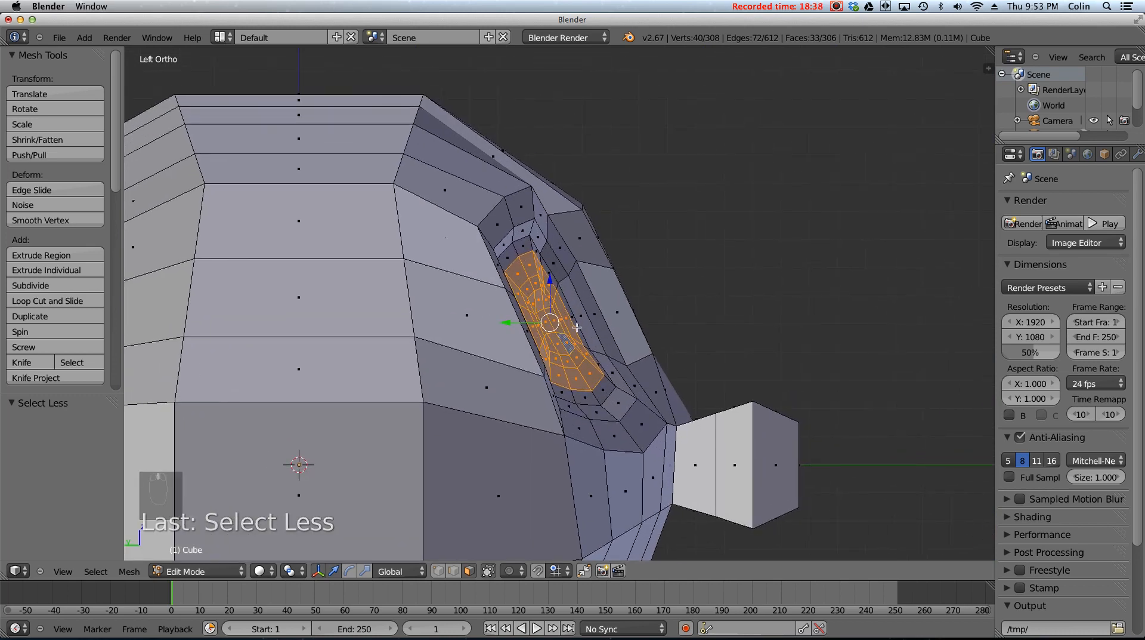
key("g")
key("y")
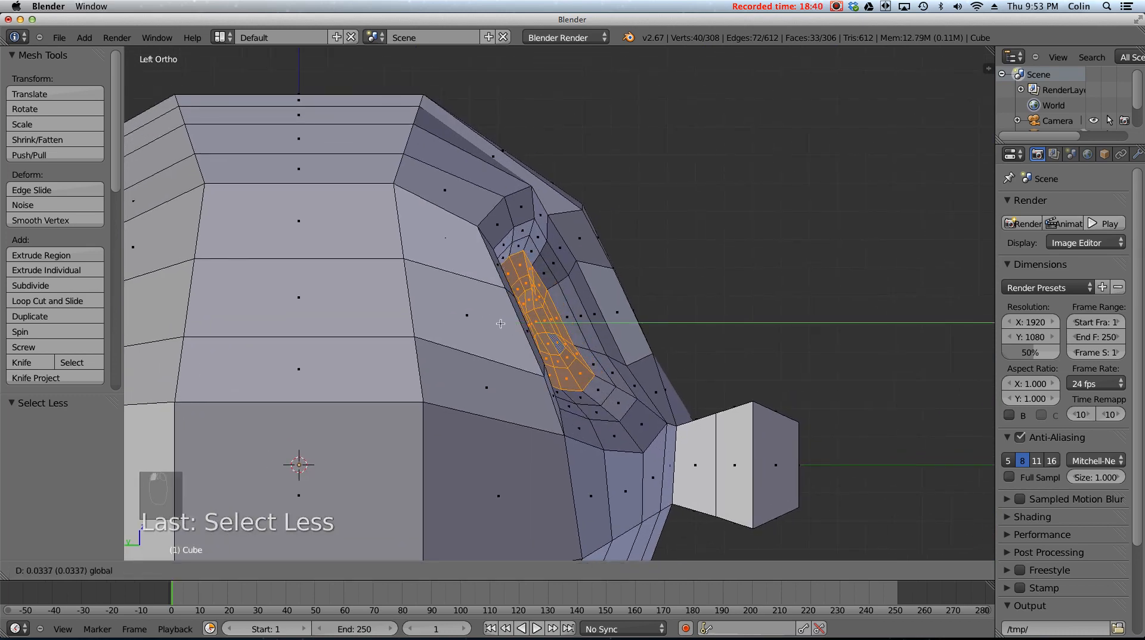
left_click(498, 323)
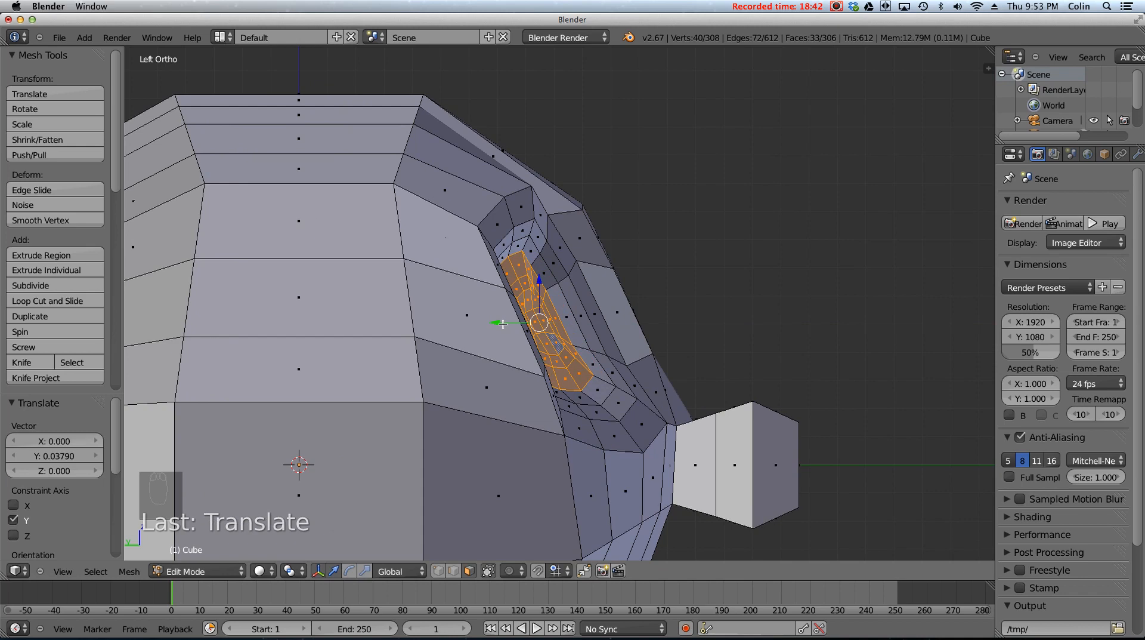
- Shrink the selection by one more ring and move those inner socket faces about 0.06 deeper along Y
key("ctrl+KP_Subtract")
key("g")
key("y")
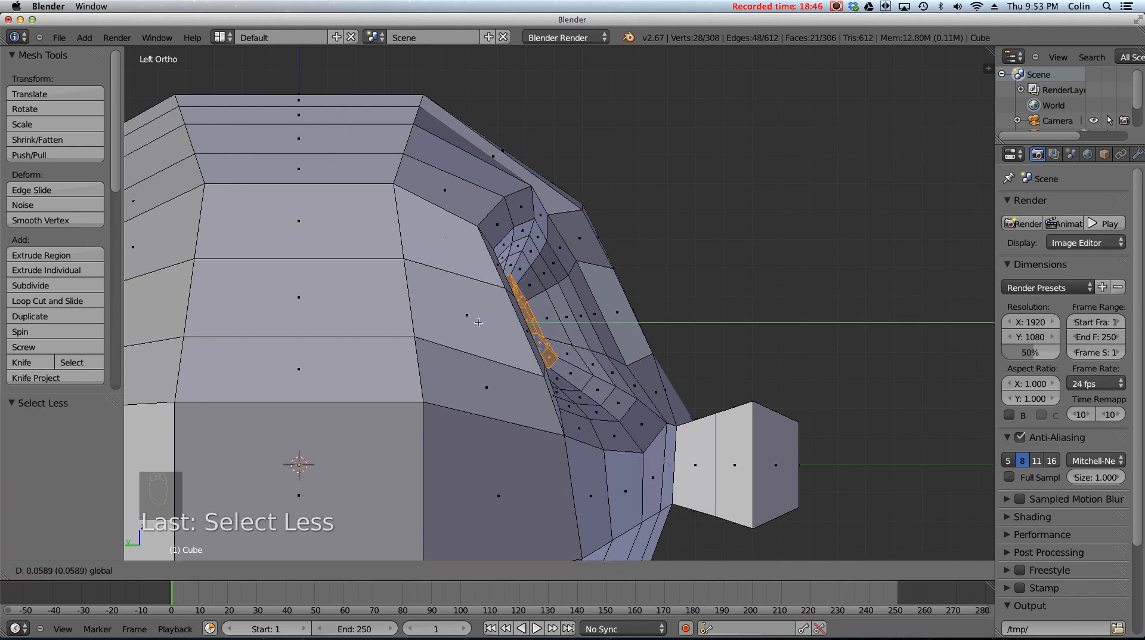
left_click(480, 322)
- Shrink the selection to the nine innermost socket faces and move them about 0.023 deeper along Y
key("ctrl+KP_Subtract")
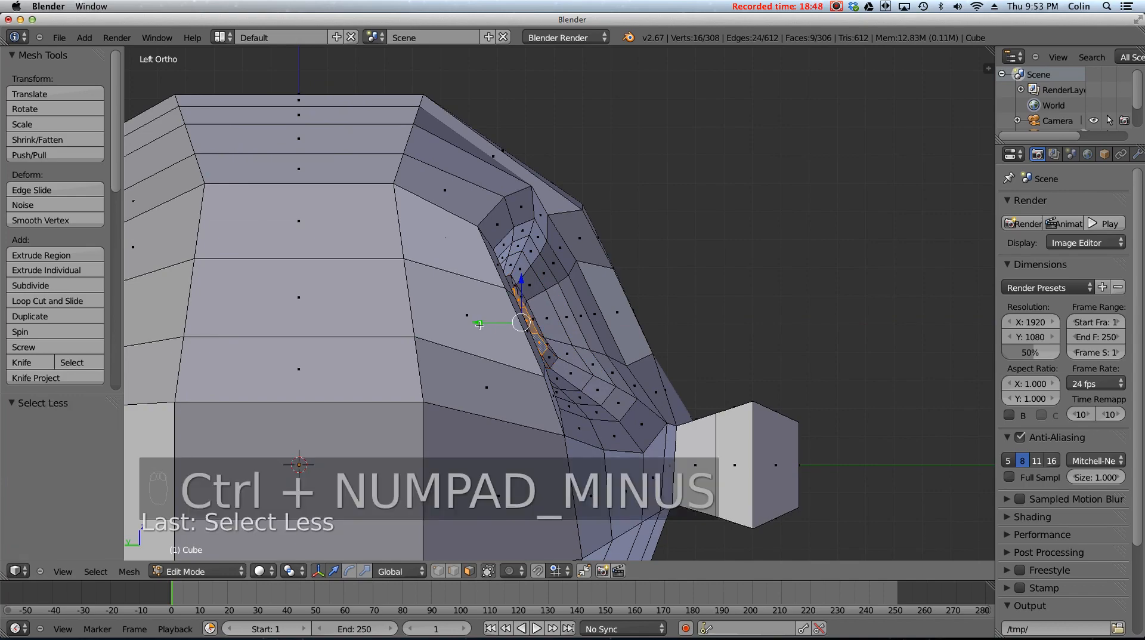
key("g")
key("y")
left_click(472, 324)
- Scale the nine innermost faces of the -X socket to about 0.894 in the front view
middle_click_drag(471, 324, 541, 335)
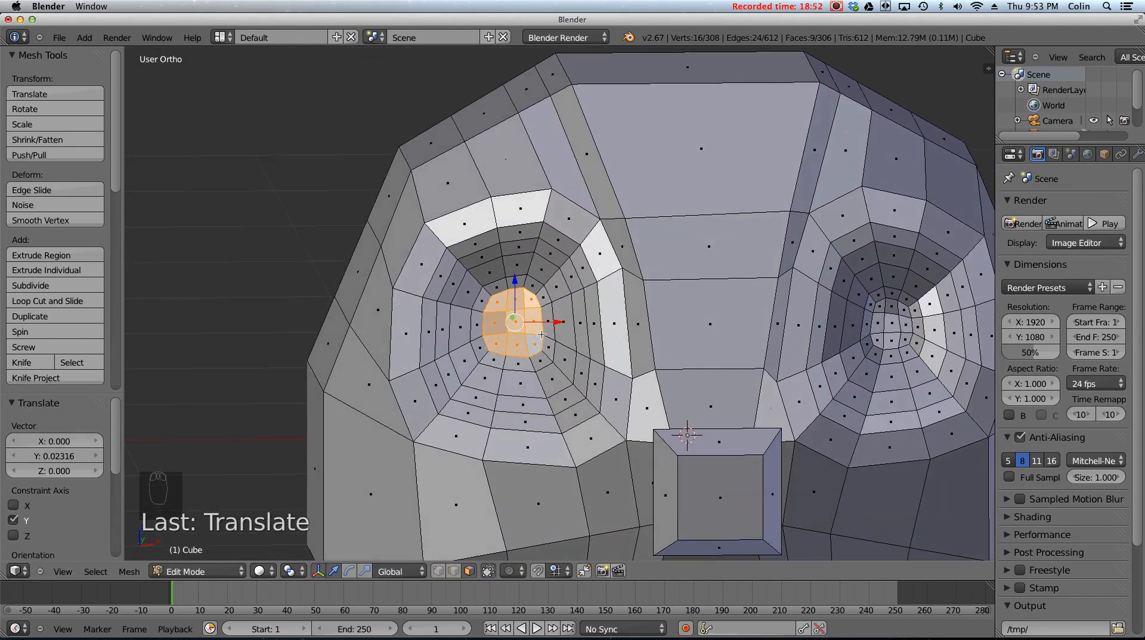
key("KP_1")
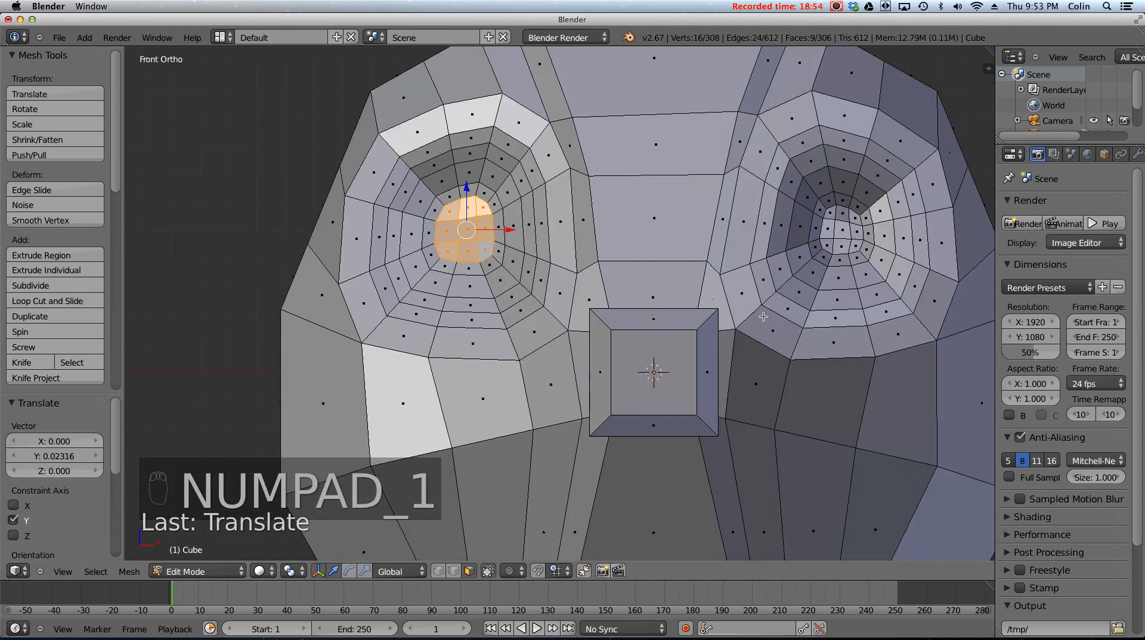
key("s")
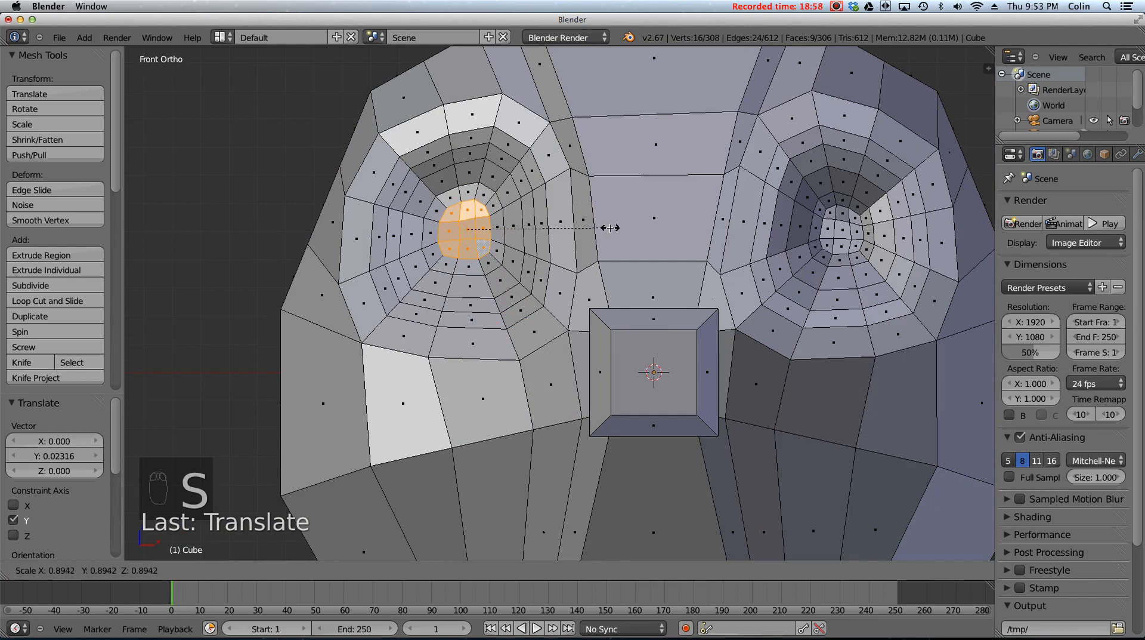
left_click(608, 228)
- Compare the sockets' rings by picking single faces outward below the +X socket's centre and one below the -X socket's centre
right_click(841, 260)
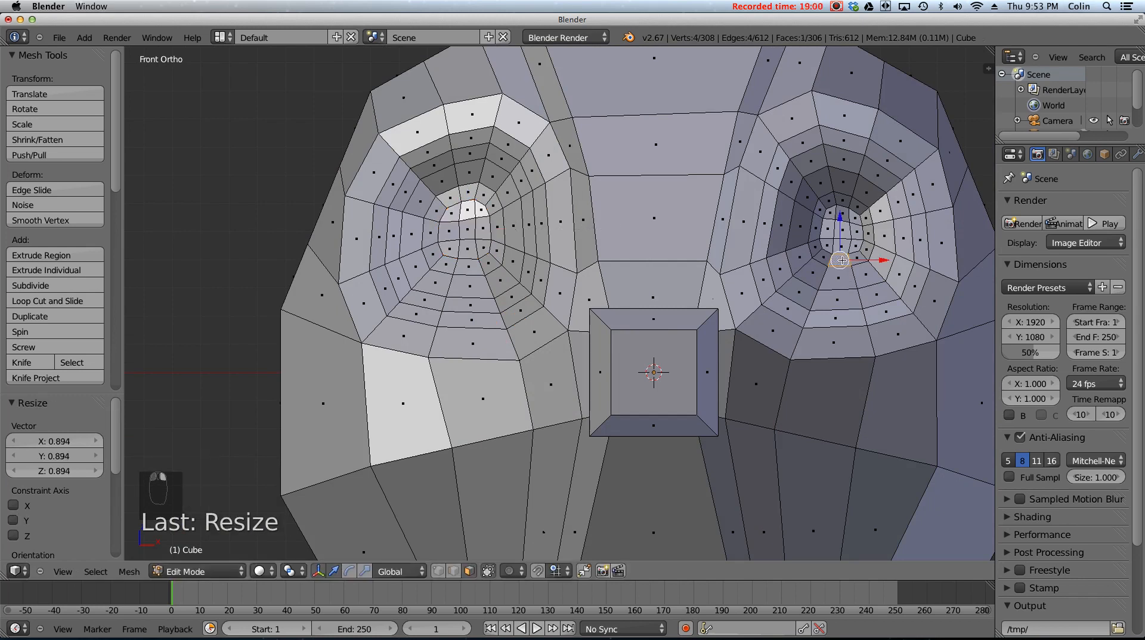
right_click(840, 278)
right_click(838, 299)
right_click(838, 319)
right_click(838, 344)
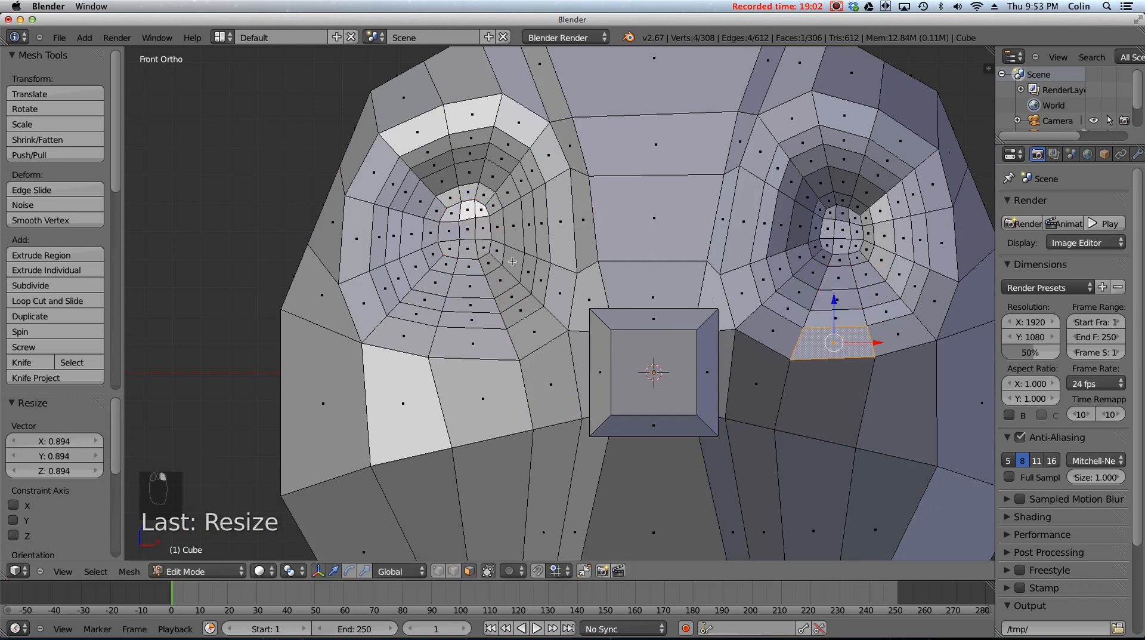
right_click(466, 270)
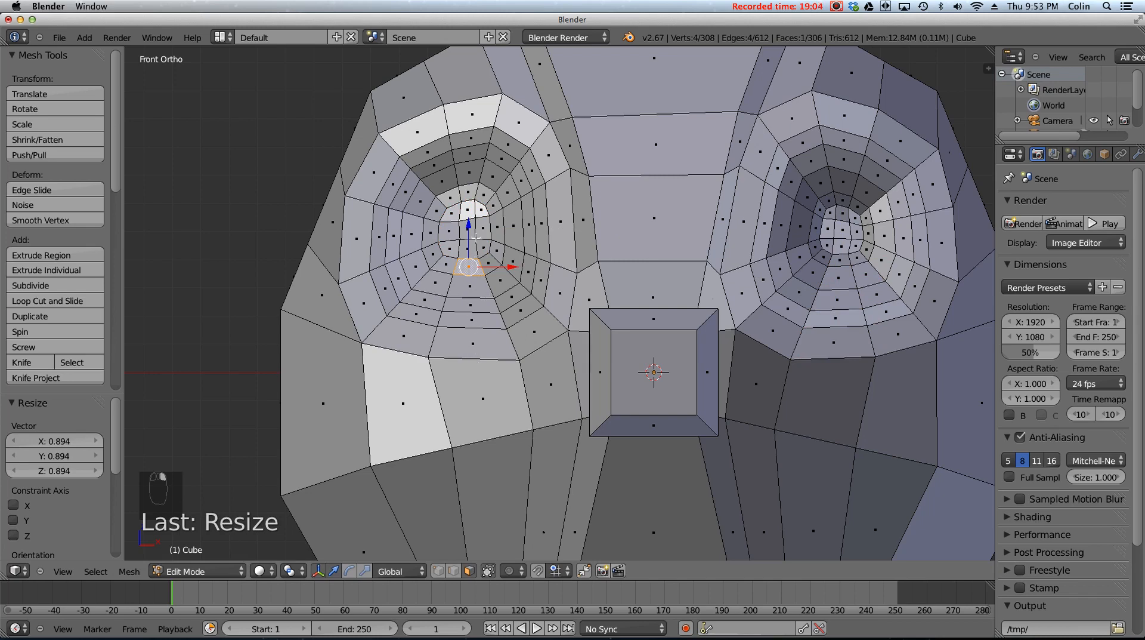
- Clear the selection and select the four faces of the central forehead strip between the eye sockets, above the knob
key("a")
scroll(674, 230, "down", 3)
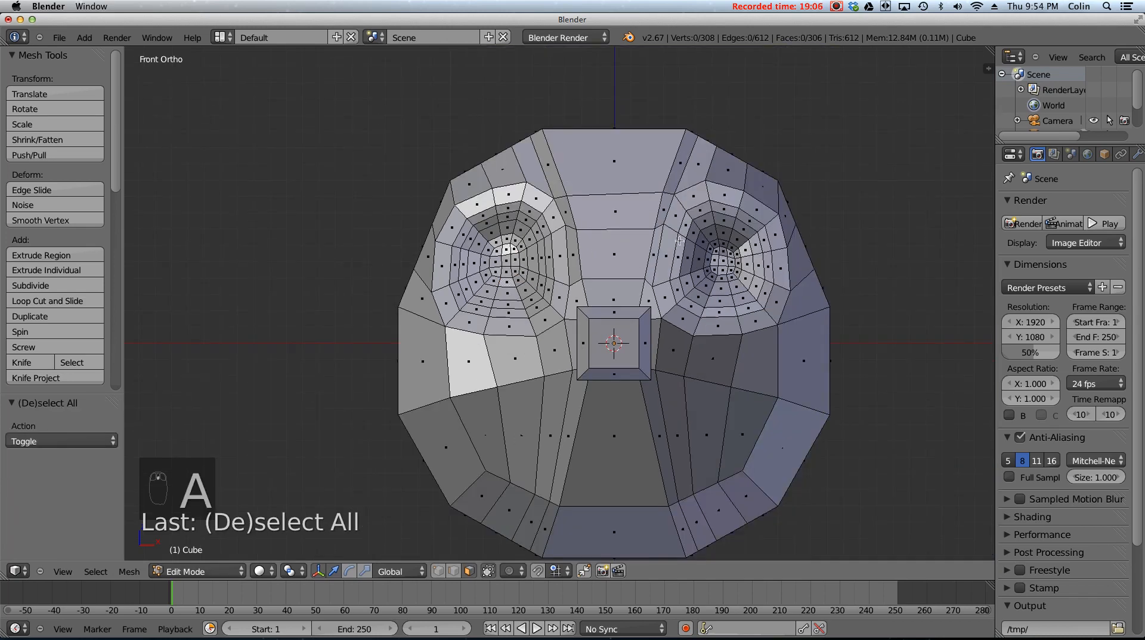
key("KP_1")
middle_click_drag(611, 240, 610, 337)
right_click(618, 323)
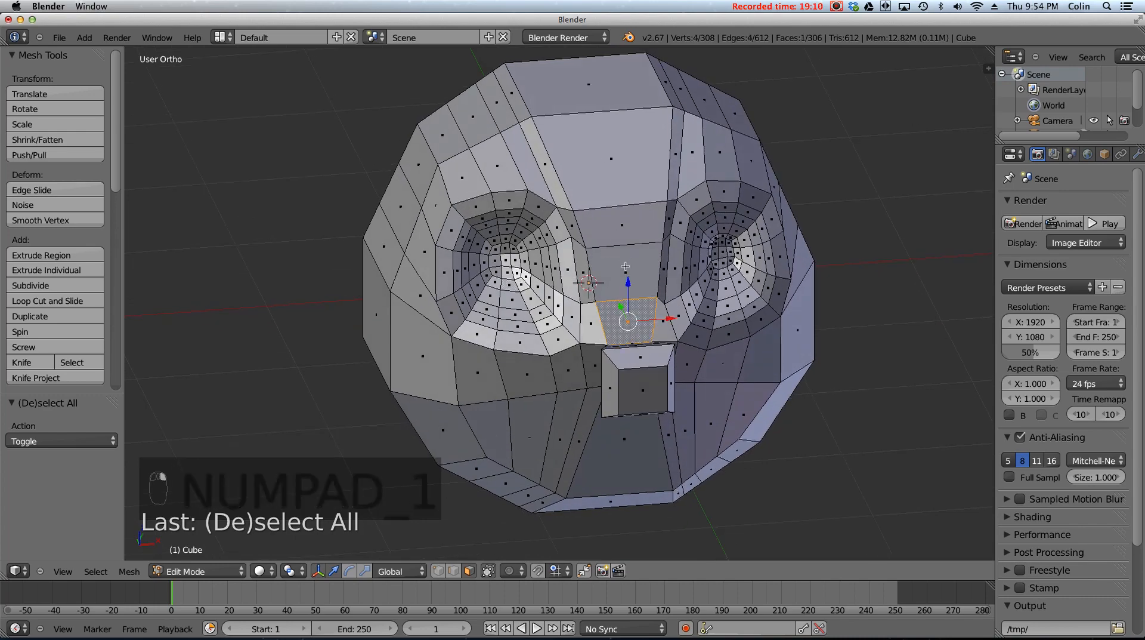
right_click(614, 275, "shift")
right_click(609, 222, "shift")
right_click(607, 170, "shift")
- Switch to the scale manipulator and try narrowing the four forehead strip faces along X
middle_click_drag(612, 287, 480, 547)
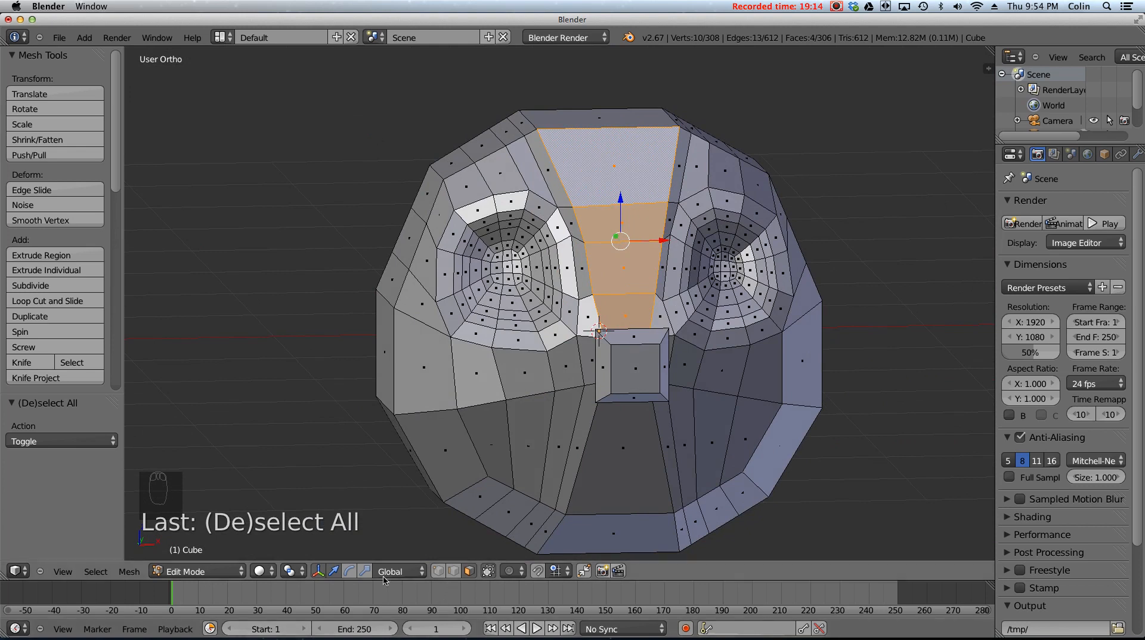
left_click(365, 571)
left_click_drag(668, 242, 640, 242)
key("ctrl+z")
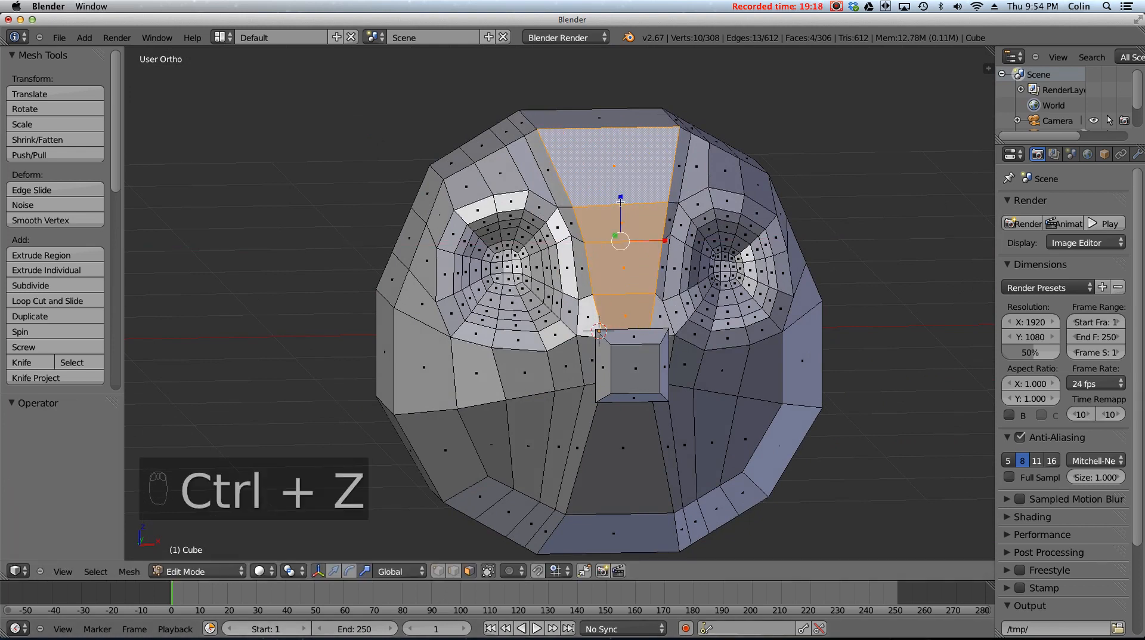
- Reduce the selection to the strip's three lower faces between the eyes and scale them along X to about 0.598
right_click(620, 215, "shift")
right_click(623, 227)
right_click(628, 269, "shift")
right_click(637, 309, "shift")
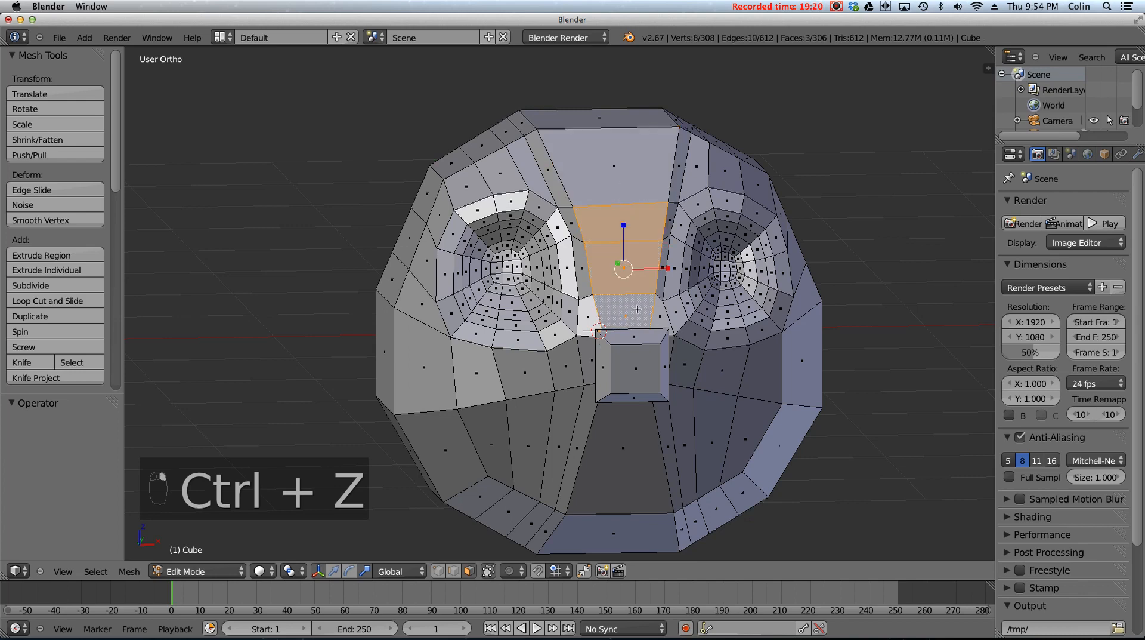
left_click_drag(668, 269, 650, 270)
middle_click_drag(650, 269, 694, 257)
- Select the horizontal edge where the nose bridge meets the knob and move it about -0.080 along Y and 0.065 along Z in side view
middle_click_drag(617, 346, 448, 573)
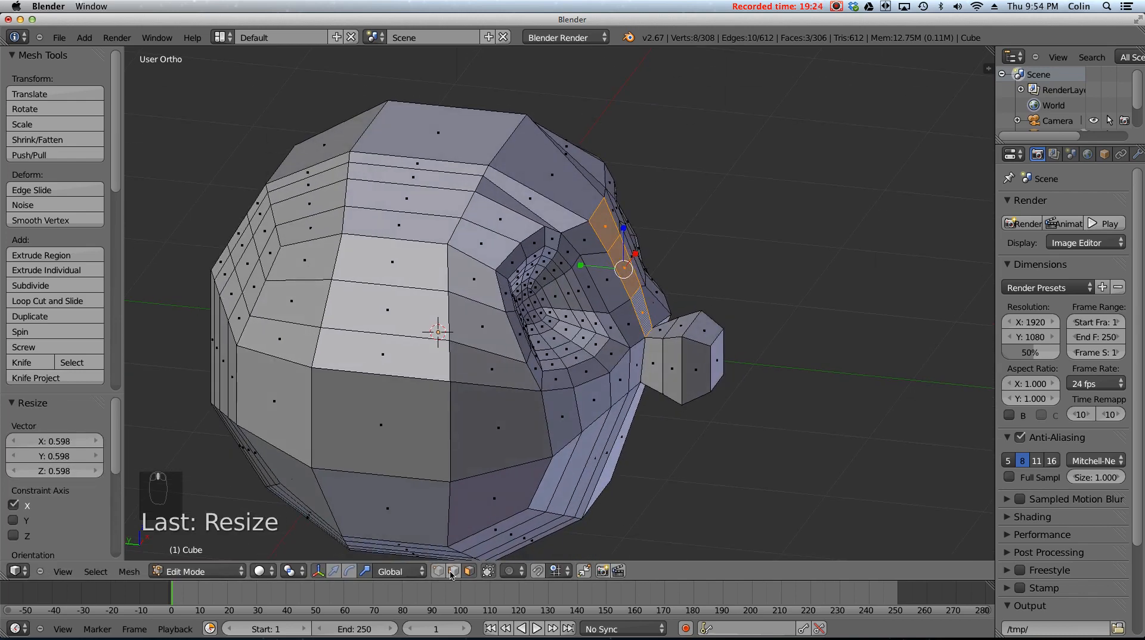
right_click(644, 325)
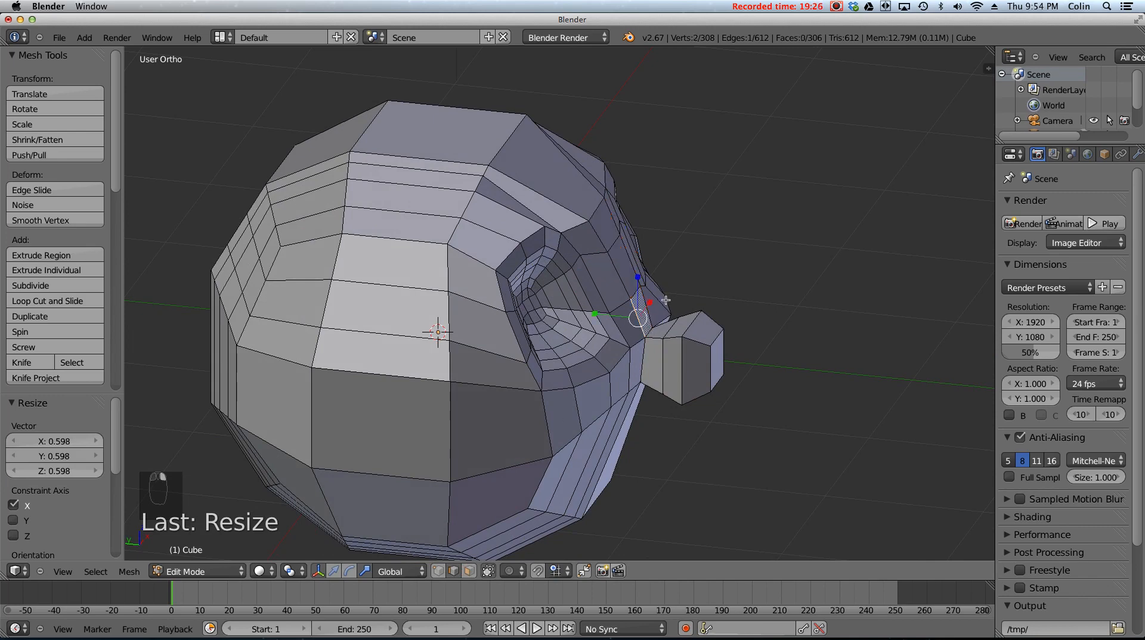
right_click(649, 327)
left_click(334, 571)
key("KP_3")
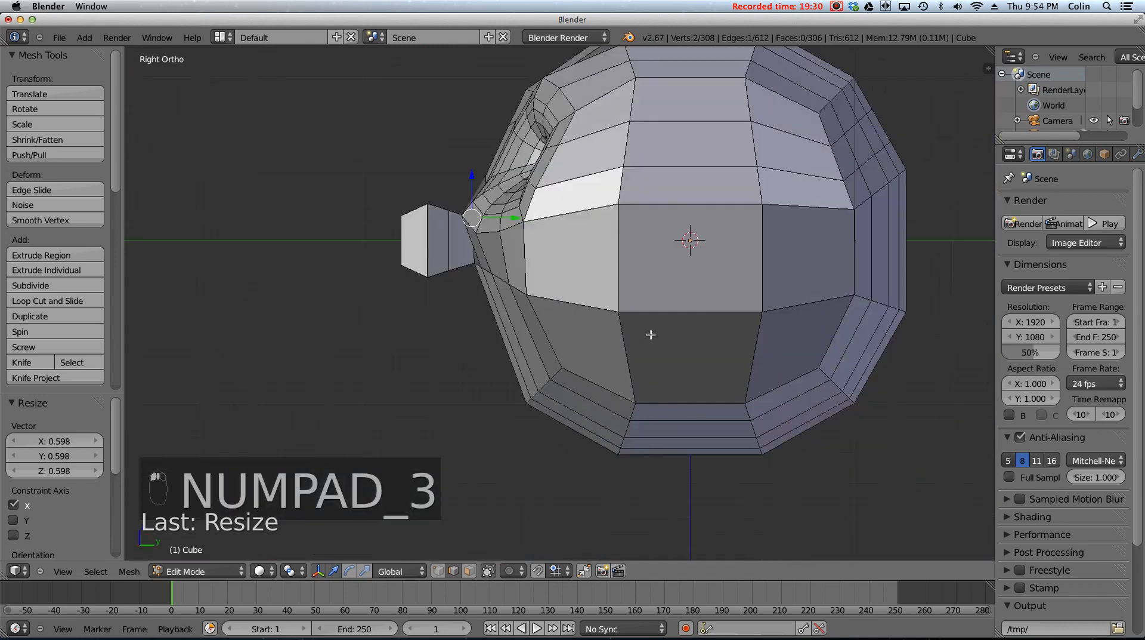
middle_click_drag(459, 203, 484, 270, "shift")
key("g")
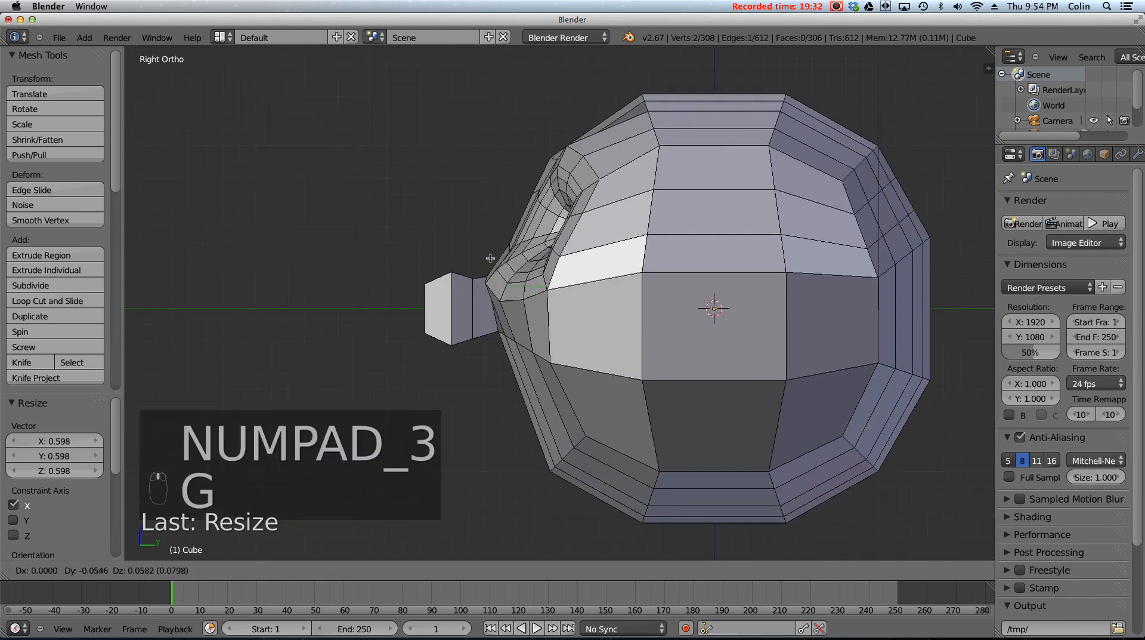
left_click(485, 262)
middle_click_drag(484, 262, 482, 269)
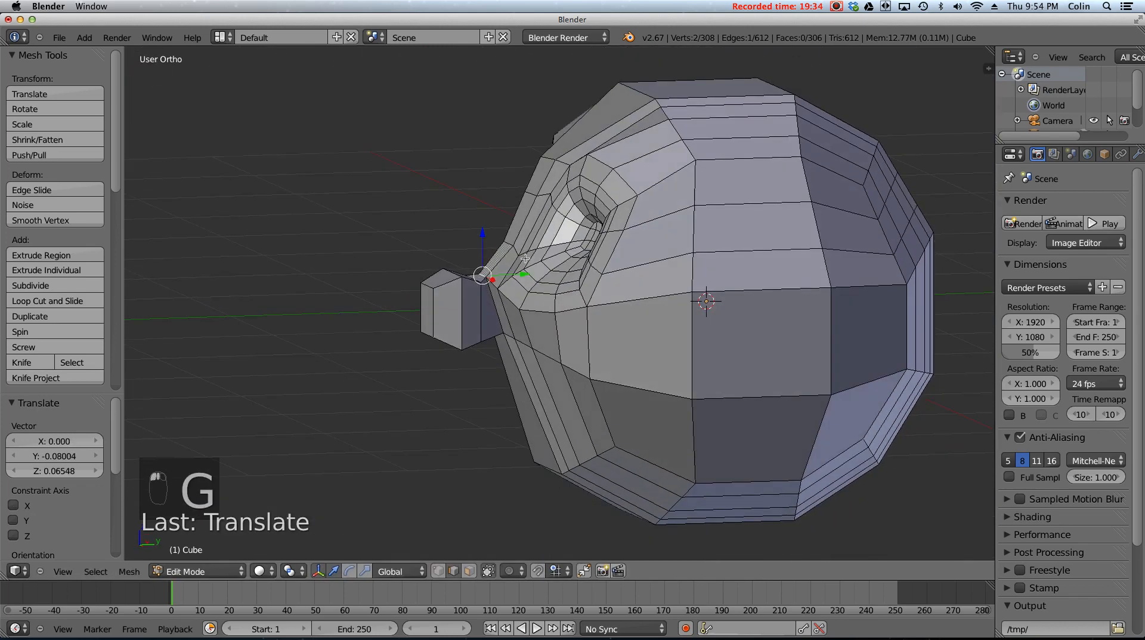
- Move the bridge's next two cross edges upward in turn: about -0.062 Y and 0.007 Z, and about -0.036 Y and 0.036 Z
key("KP_3")
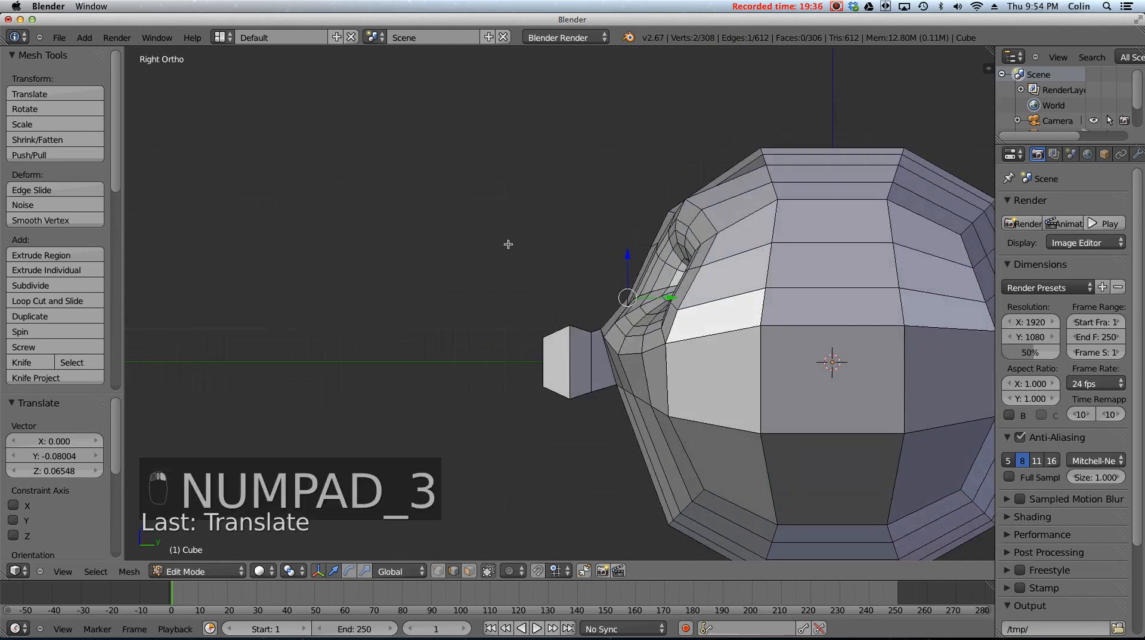
key("g")
left_click(568, 248)
middle_click_drag(568, 248, 649, 248)
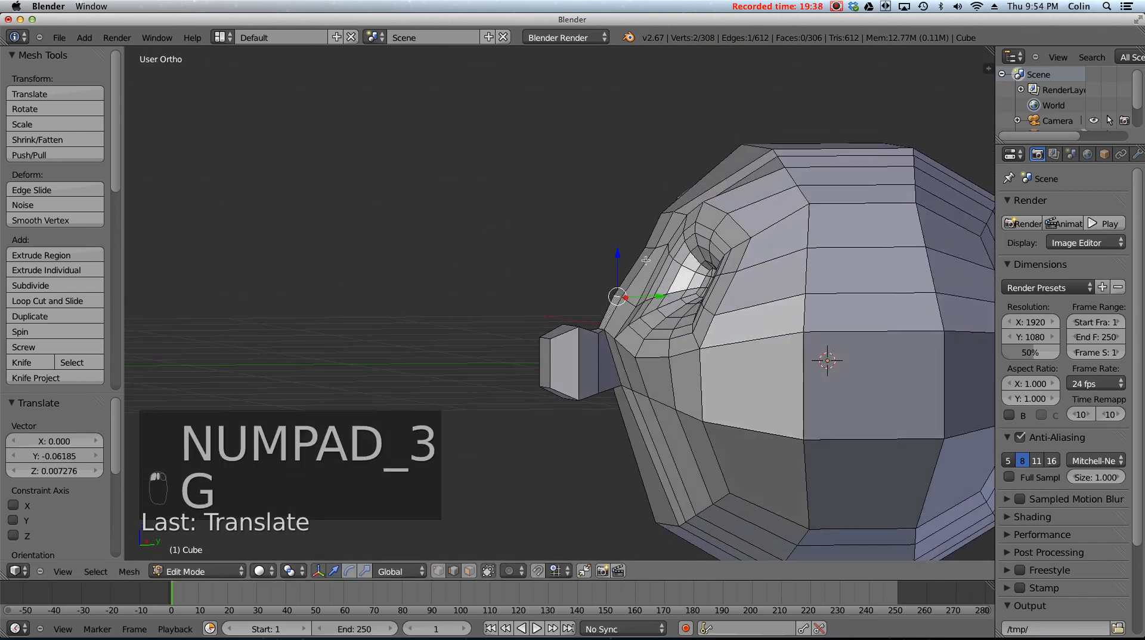
key("KP_3")
key("g")
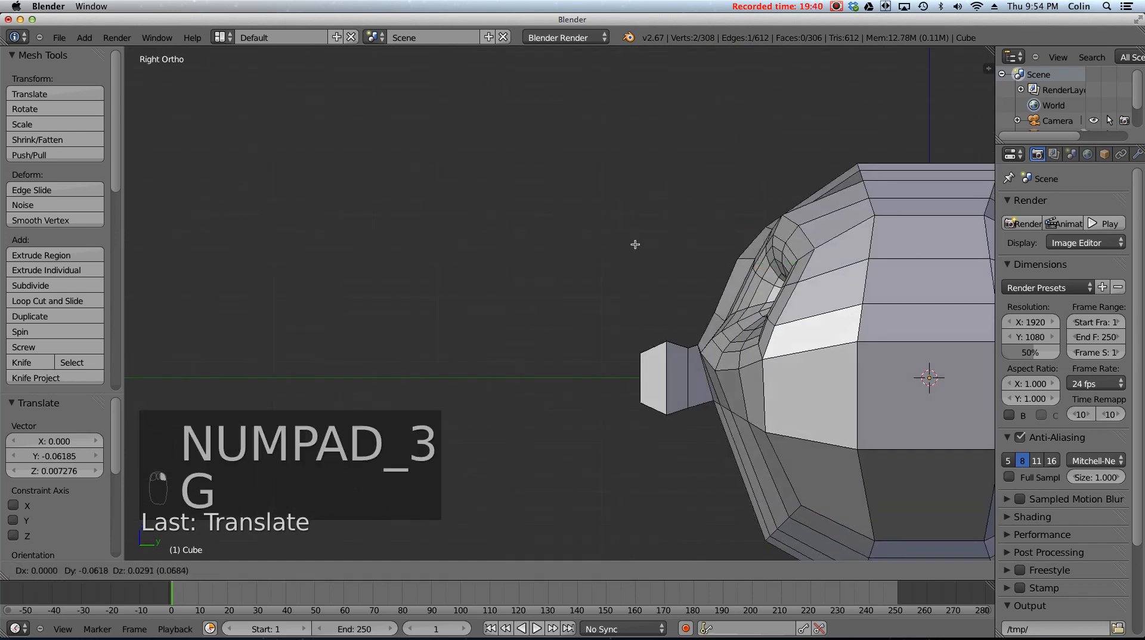
left_click(638, 243)
- Move the cross edge at the top of the nose bridge, at brow level, about 0.015 along Y and 0.036 along Z
middle_click_drag(771, 262, 467, 256)
key("KP_3")
key("g")
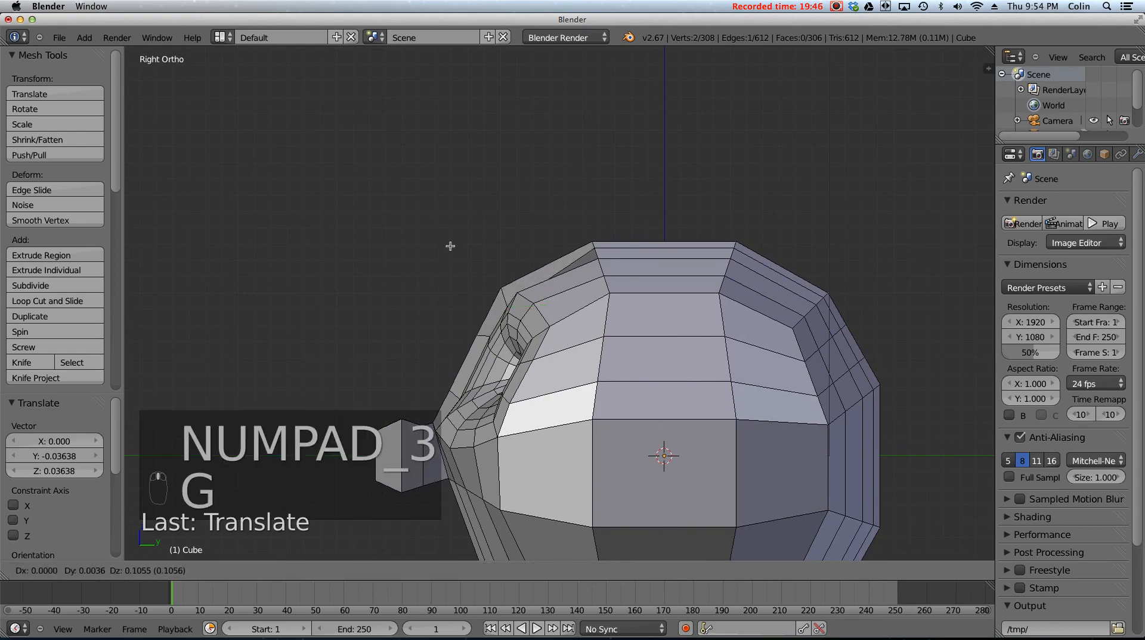
left_click(452, 253)
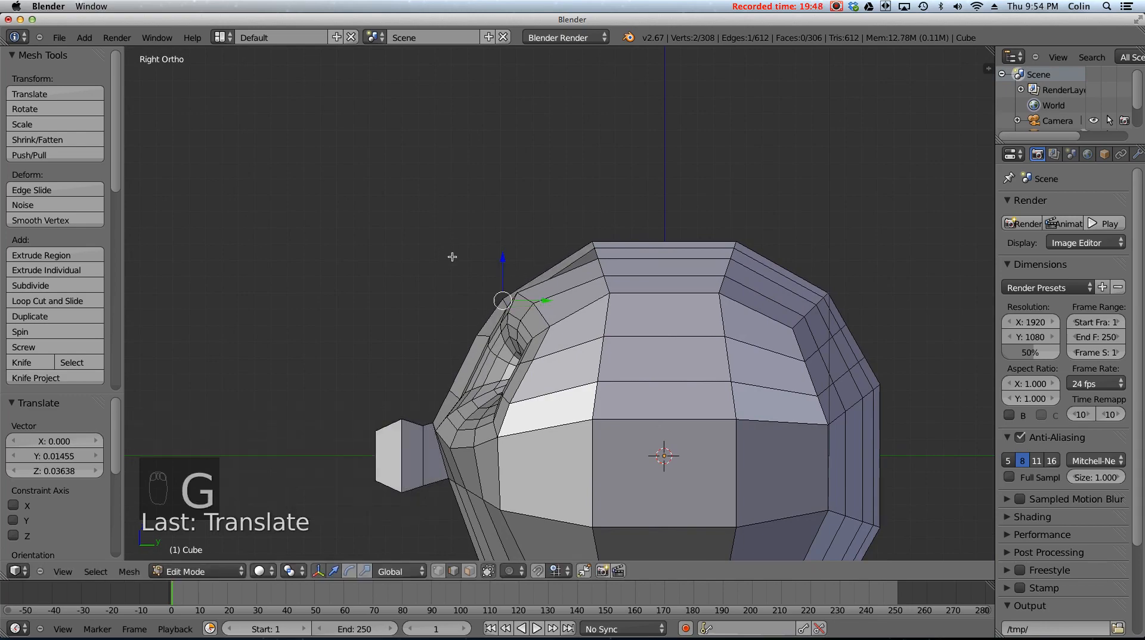
mouse_move(411, 300)
middle_mouse_down()
mouse_move(557, 302)
mouse_move(453, 291)
mouse_move(427, 309)
middle_mouse_up()
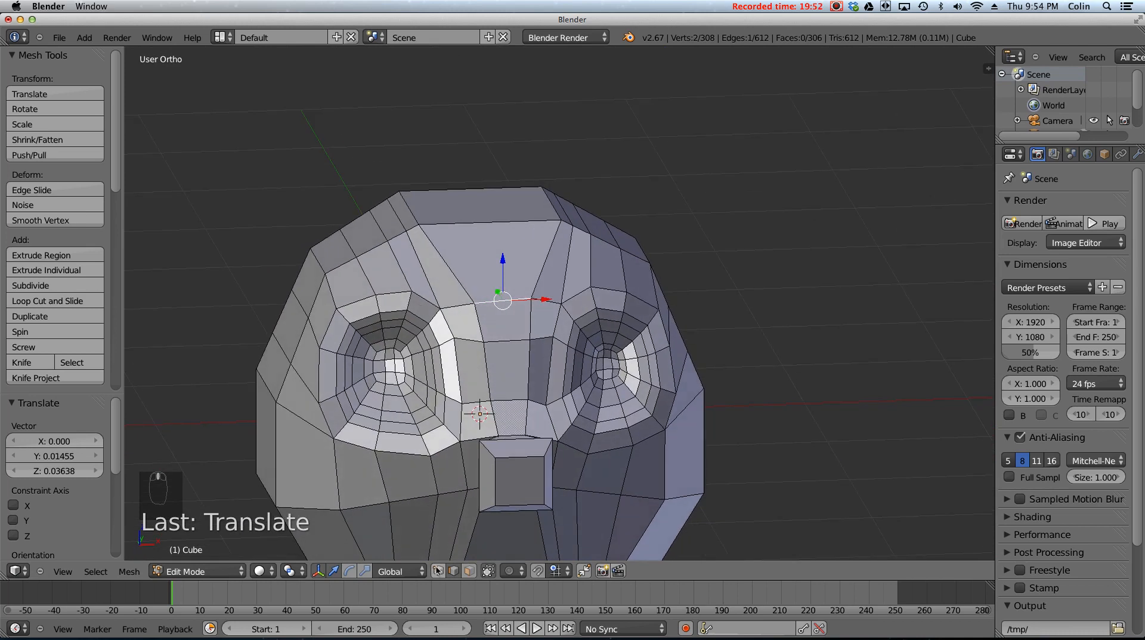
- Select the inner brow vertex of each eye socket and raise both about 0.067 along Z
right_click(439, 308)
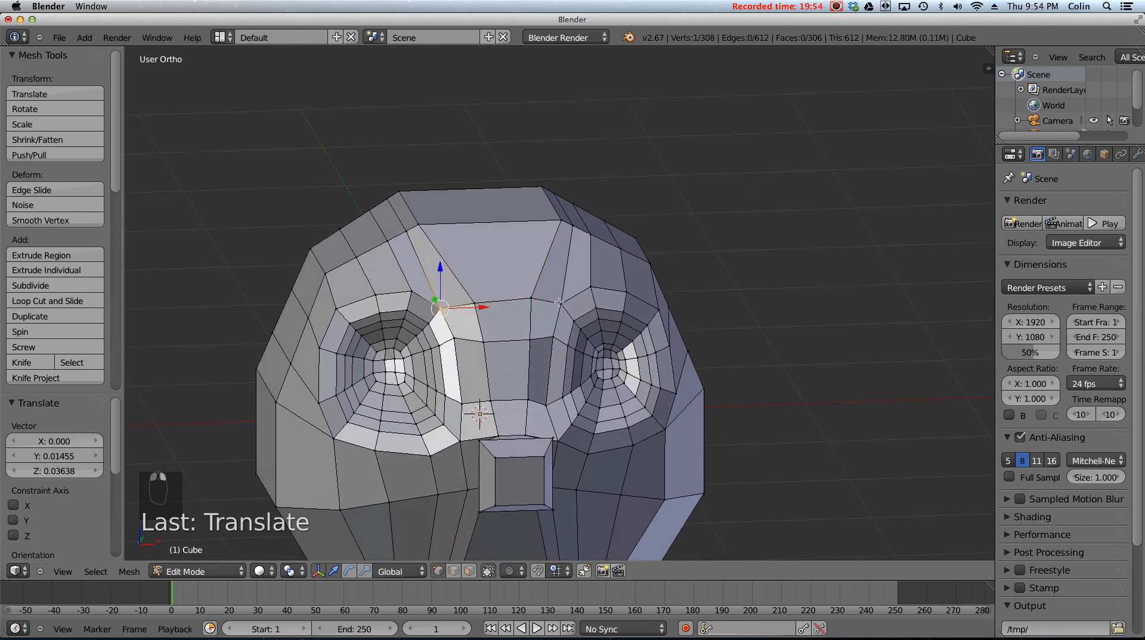
right_click(559, 303, "shift")
key("g")
key("z")
left_click(500, 263)
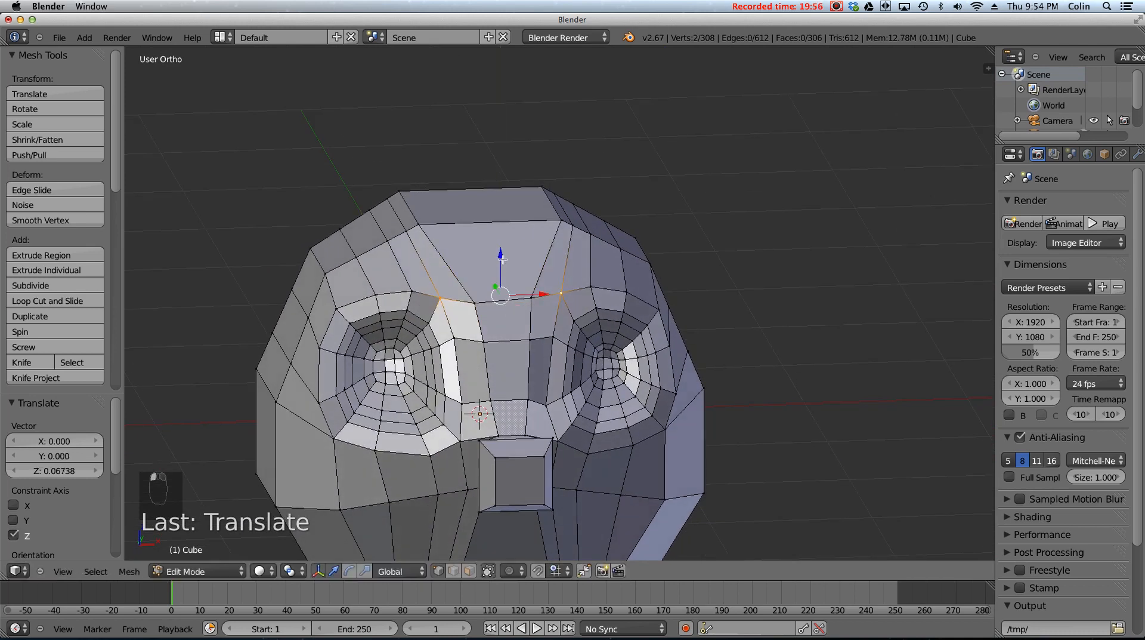
middle_click_drag(500, 262, 601, 331)
scroll(605, 233, "up", 1)
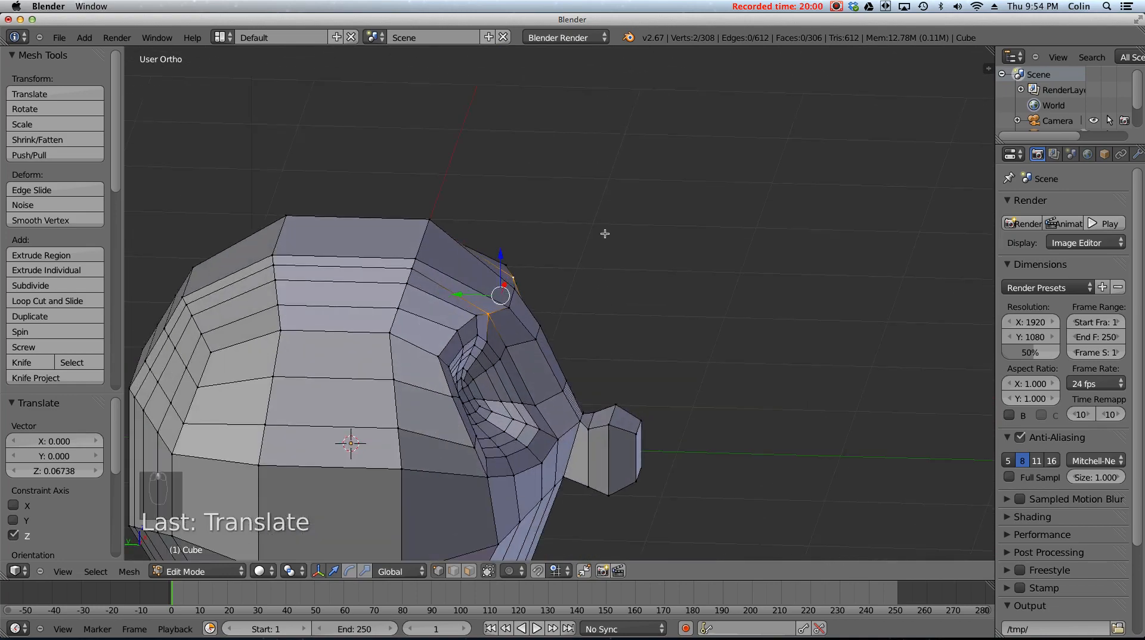
- Select the two vertices where the nose bridge meets the knob and scale them to about 1.363
middle_click_drag(516, 293, 369, 286)
middle_click_drag(327, 284, 540, 315)
right_click(537, 316)
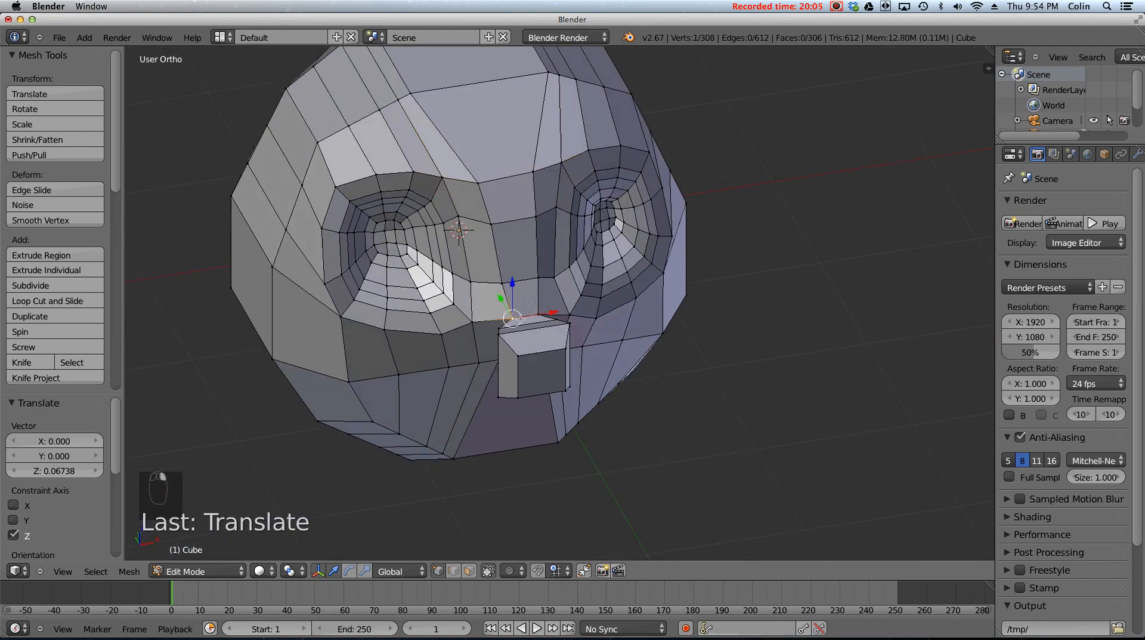
key("s")
left_click(596, 311)
middle_click_drag(597, 310, 269, 204)
scroll(268, 205, "down", 3)
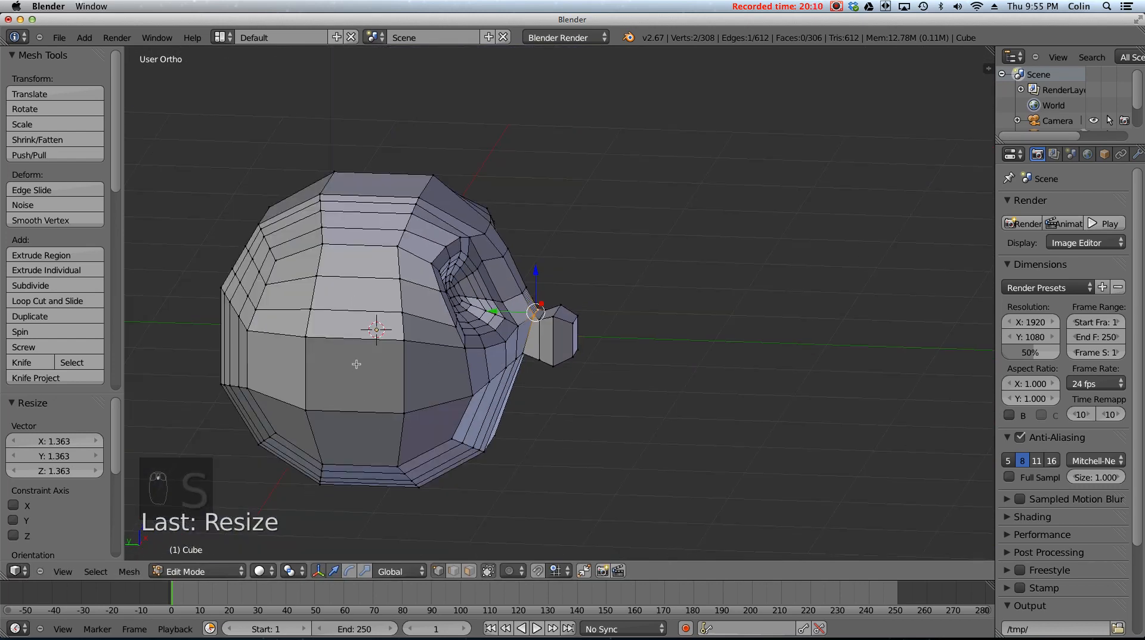
right_click(404, 327, "alt")
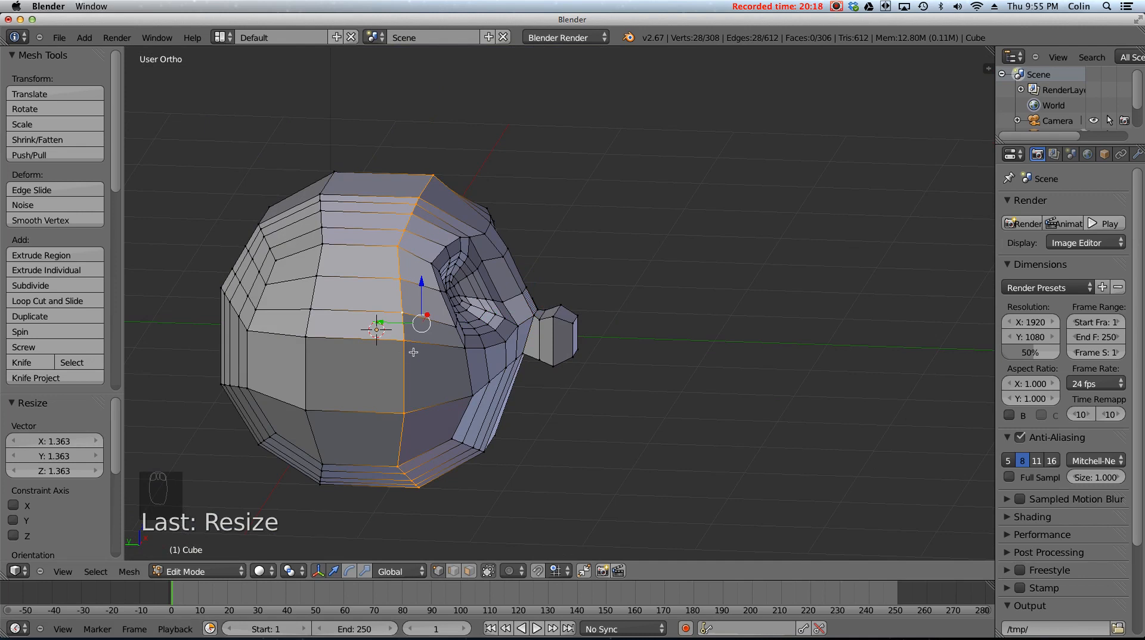
key("w")
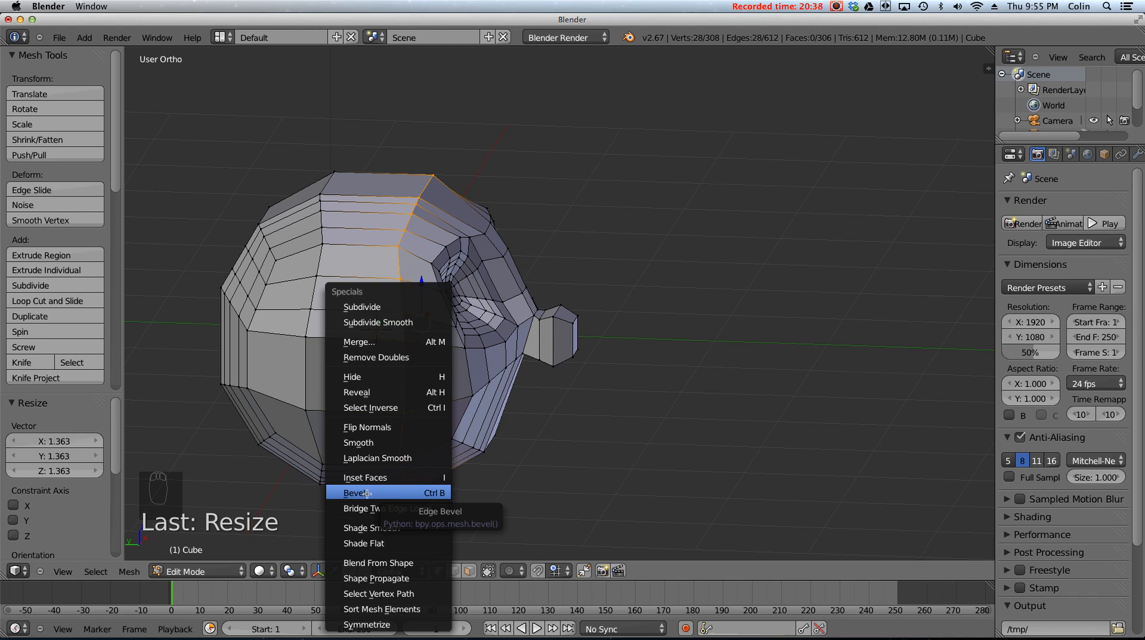
left_click(366, 493)
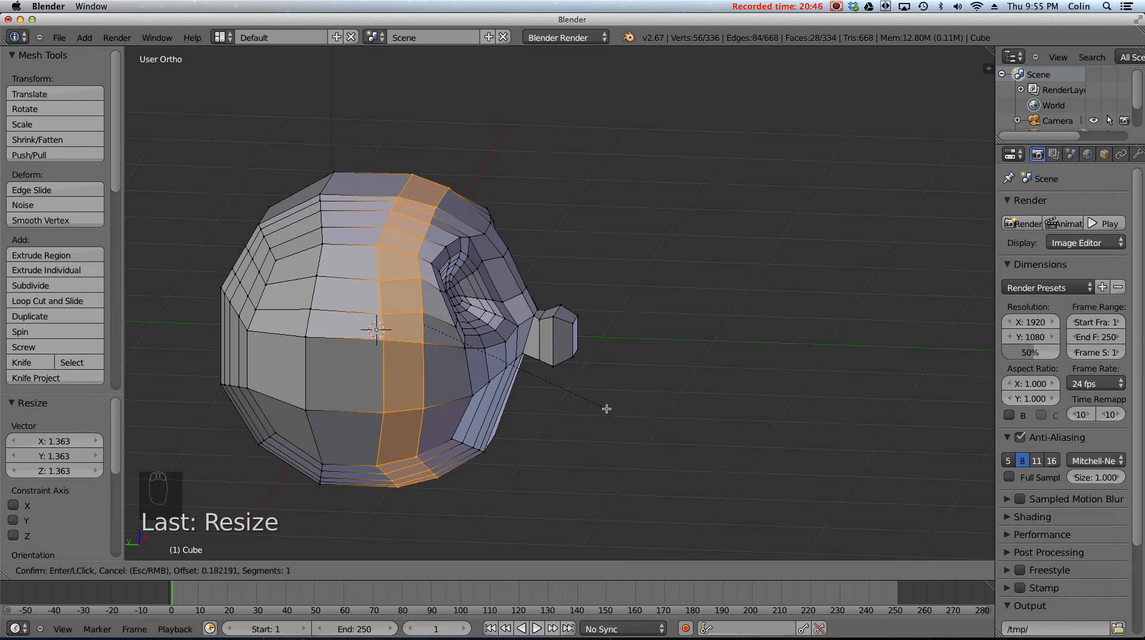
key("Escape")
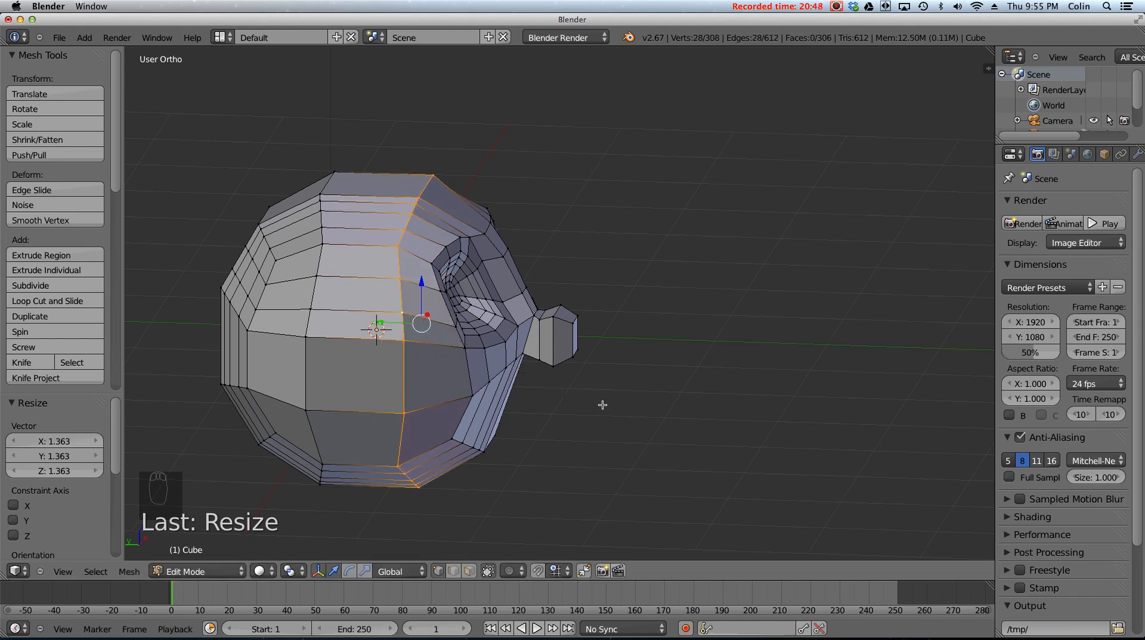
key("ctrl+z")
- Bevel the vertical edge loop around the head just behind the eye sockets with an offset of about 0.168 and one segment
left_click(401, 322, "alt")
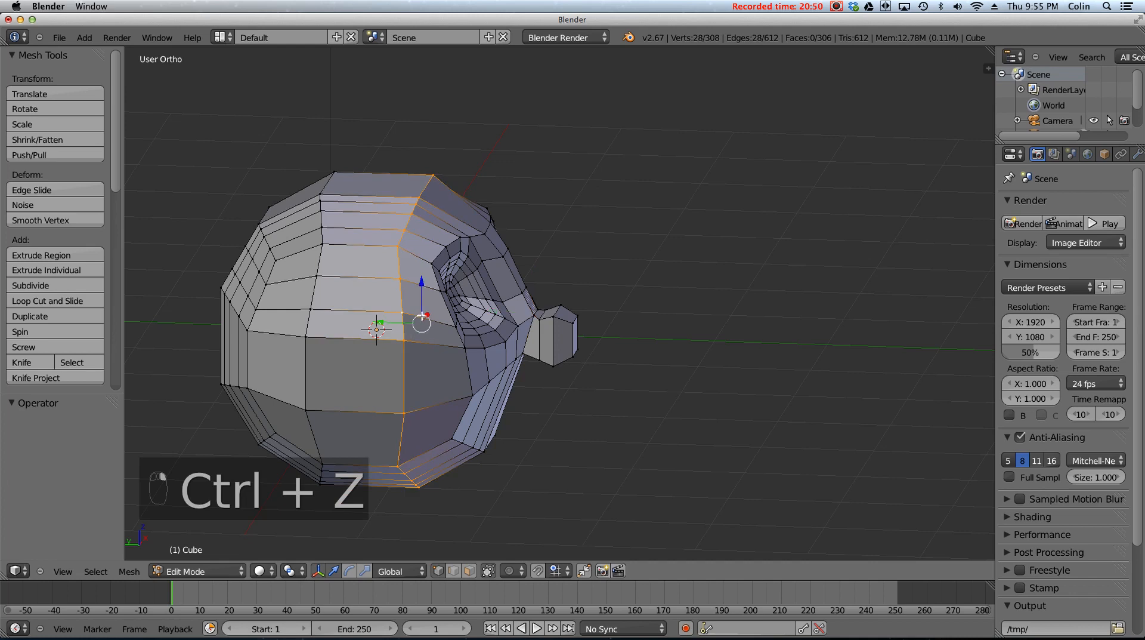
key("w")
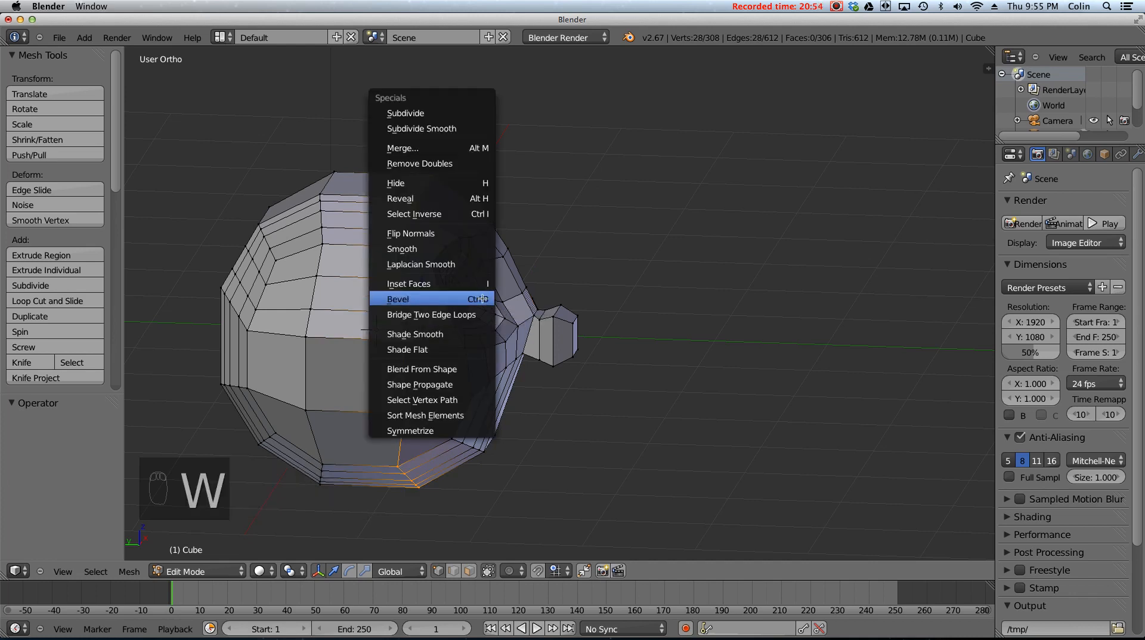
left_click(483, 299)
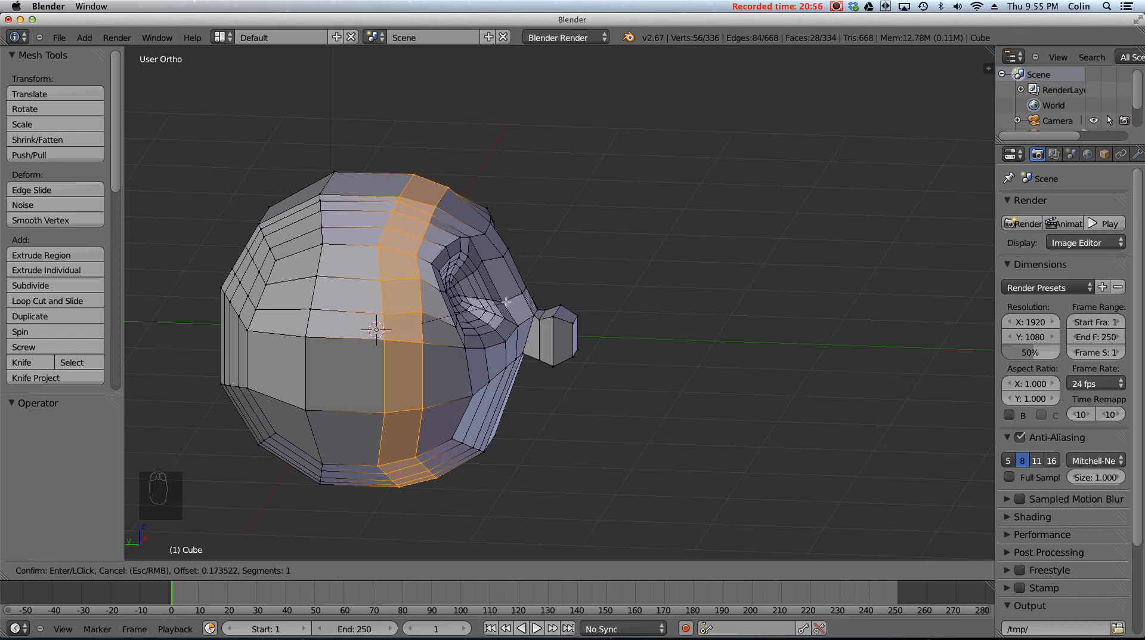
left_click(456, 314)
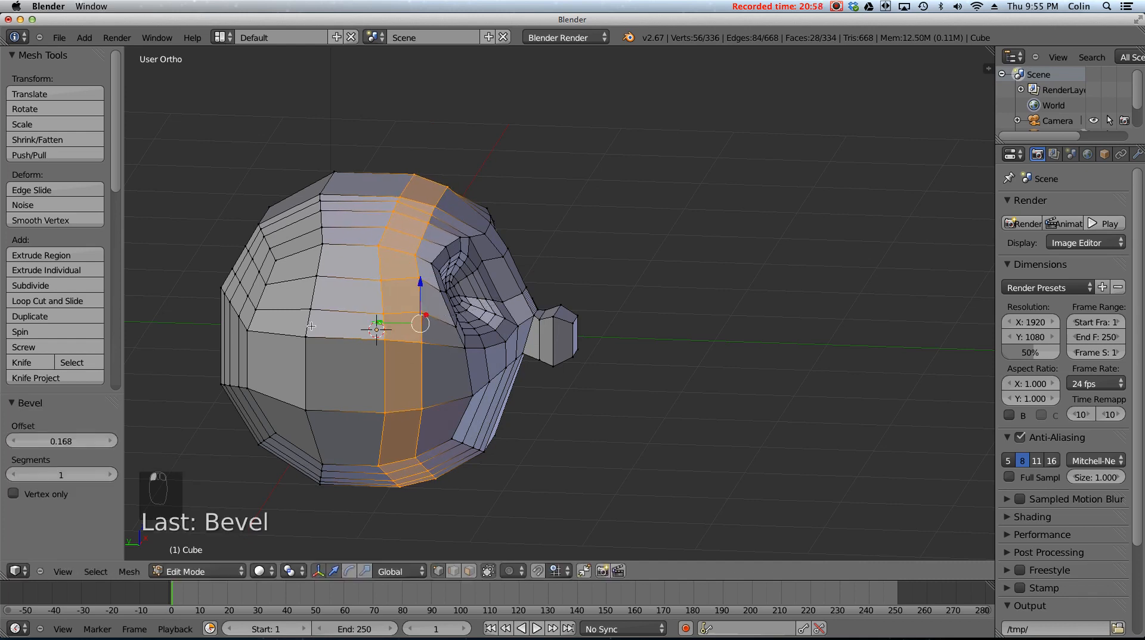
- Select the vertical edge loop farther back around the head and bevel it with three segments and an offset of about 0.335
key("super")
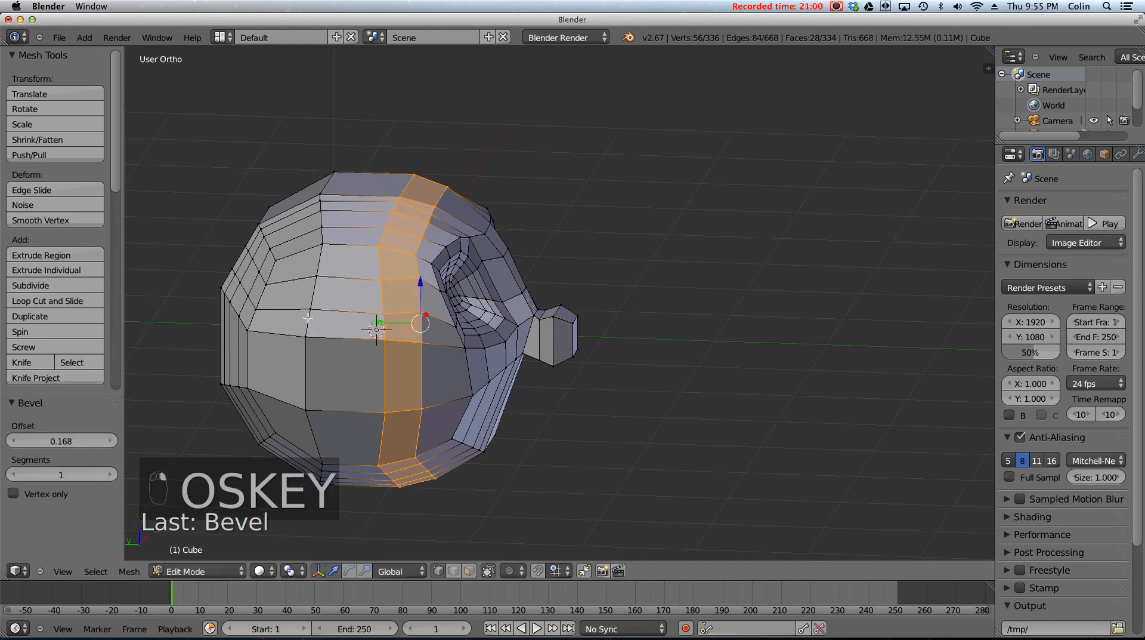
key("super")
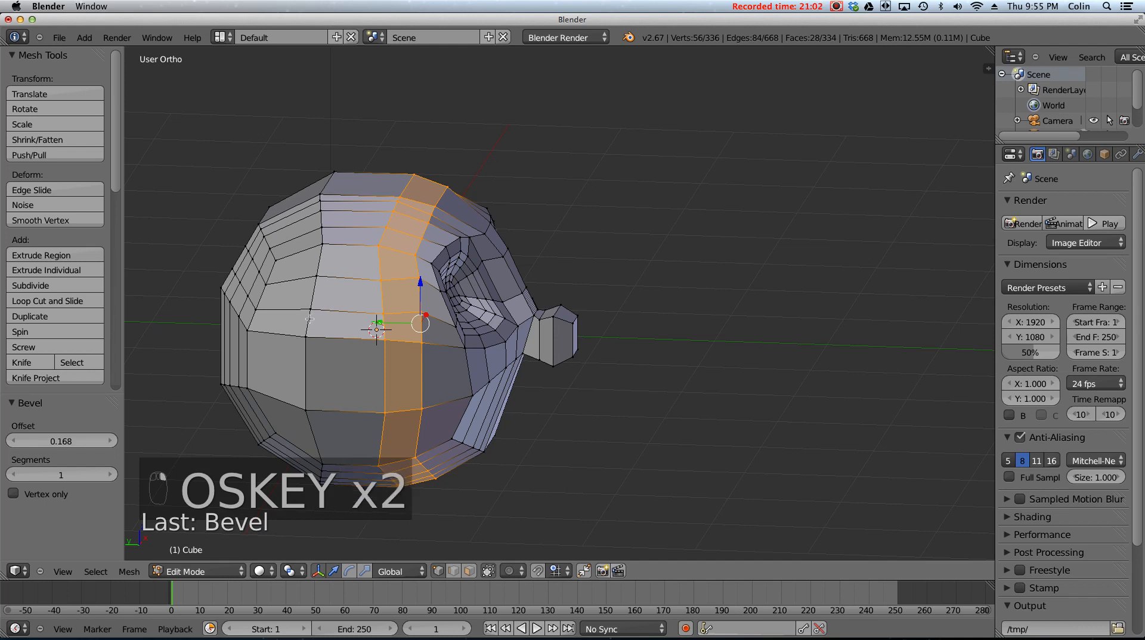
right_click(309, 320)
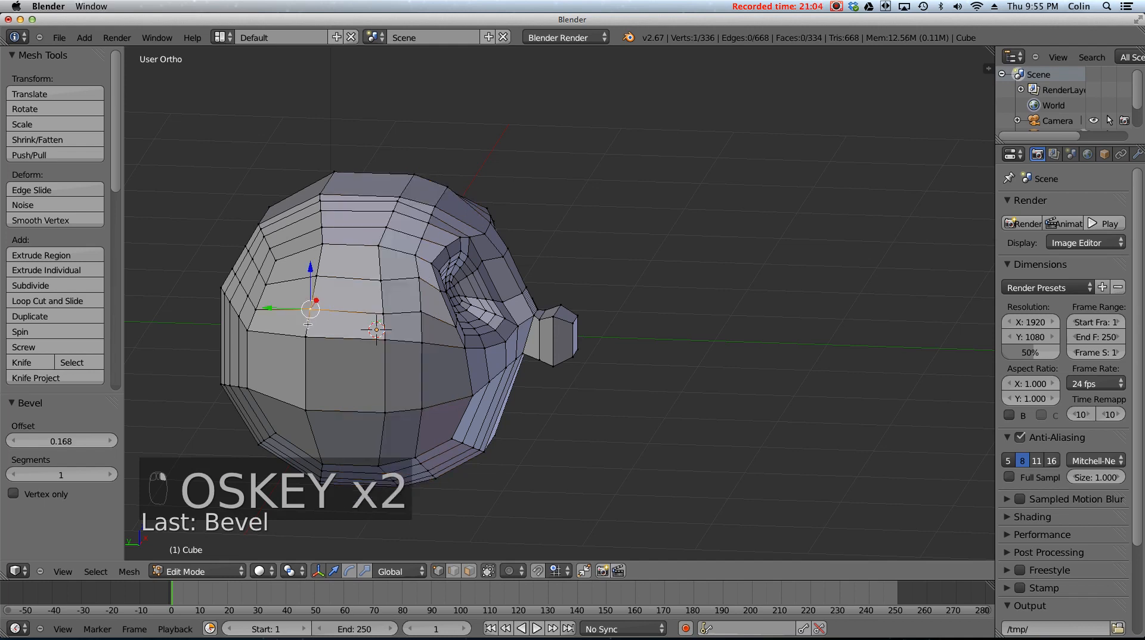
right_click(308, 324, "alt")
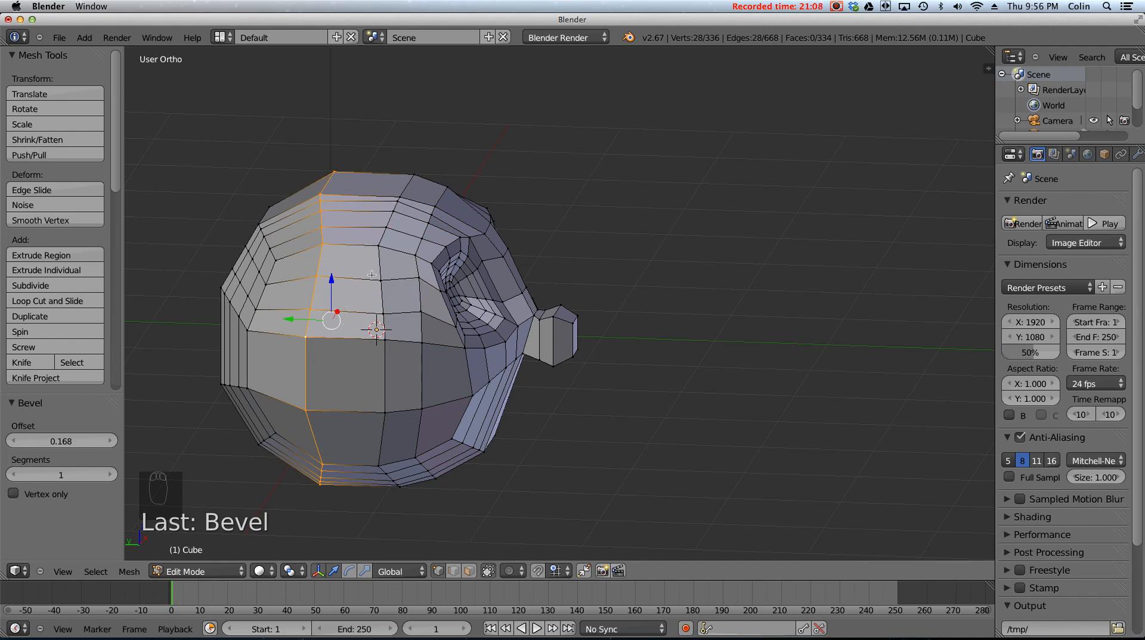
key("ctrl+b")
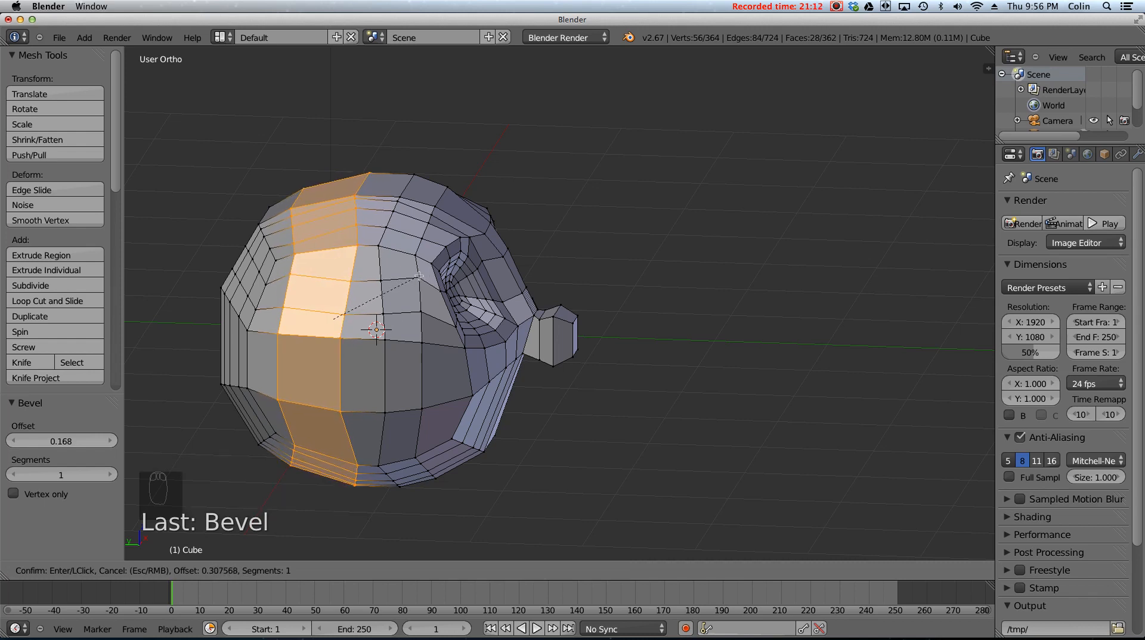
scroll(420, 278, "up", 1)
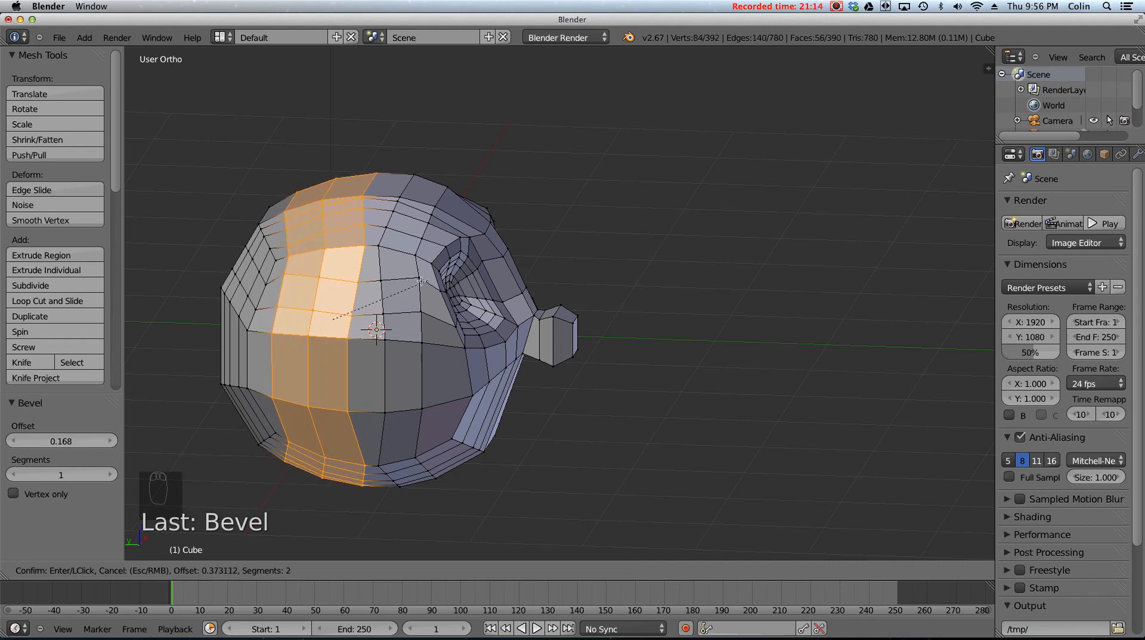
scroll(420, 281, "up", 1)
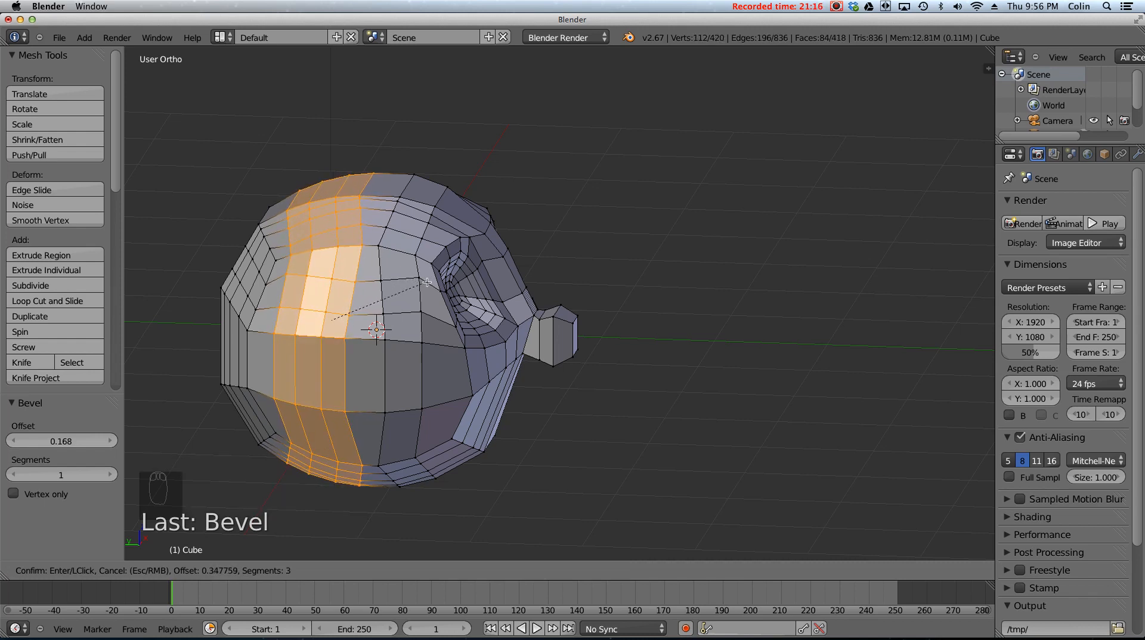
left_click(426, 283)
- Add one lengthwise loop cut around the head through the middle of the nose, with a slide factor of about -0.549
middle_click_drag(426, 282, 393, 429)
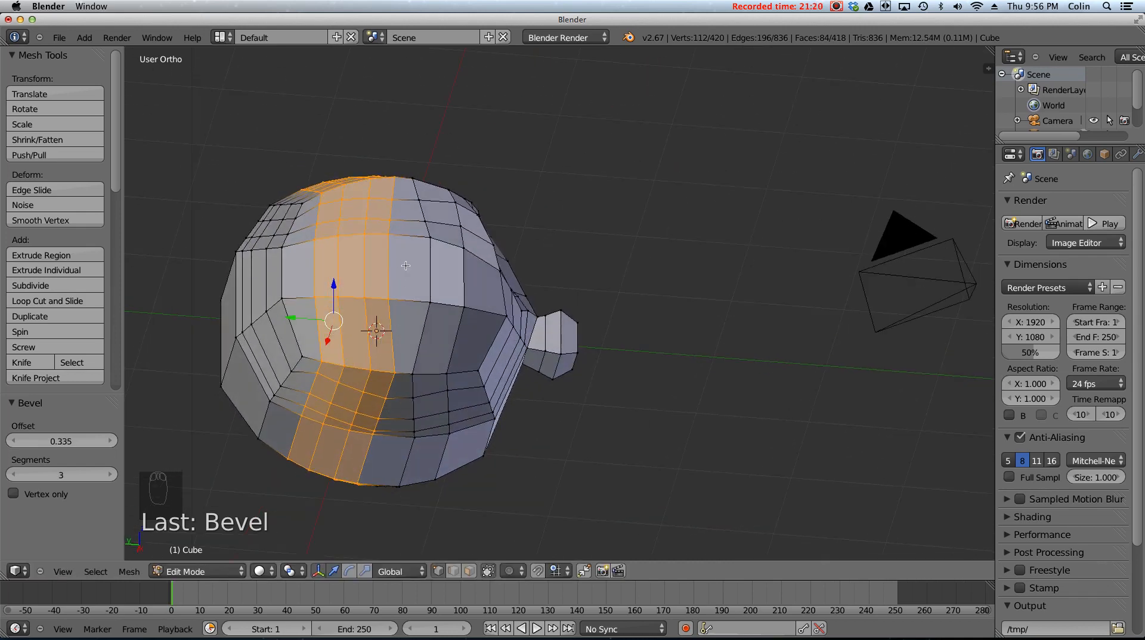
middle_click_drag(374, 338, 314, 272)
middle_click_drag(472, 195, 421, 445)
mouse_move(325, 276)
middle_mouse_down()
mouse_move(332, 293)
mouse_move(329, 278)
middle_mouse_up()
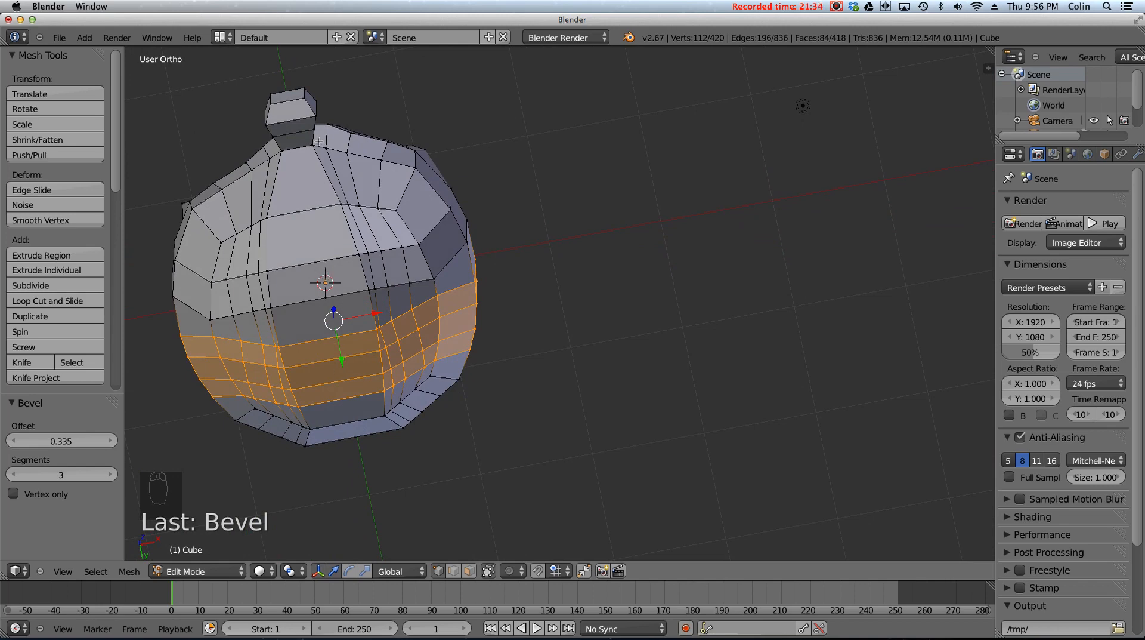
middle_click_drag(319, 141, 322, 225)
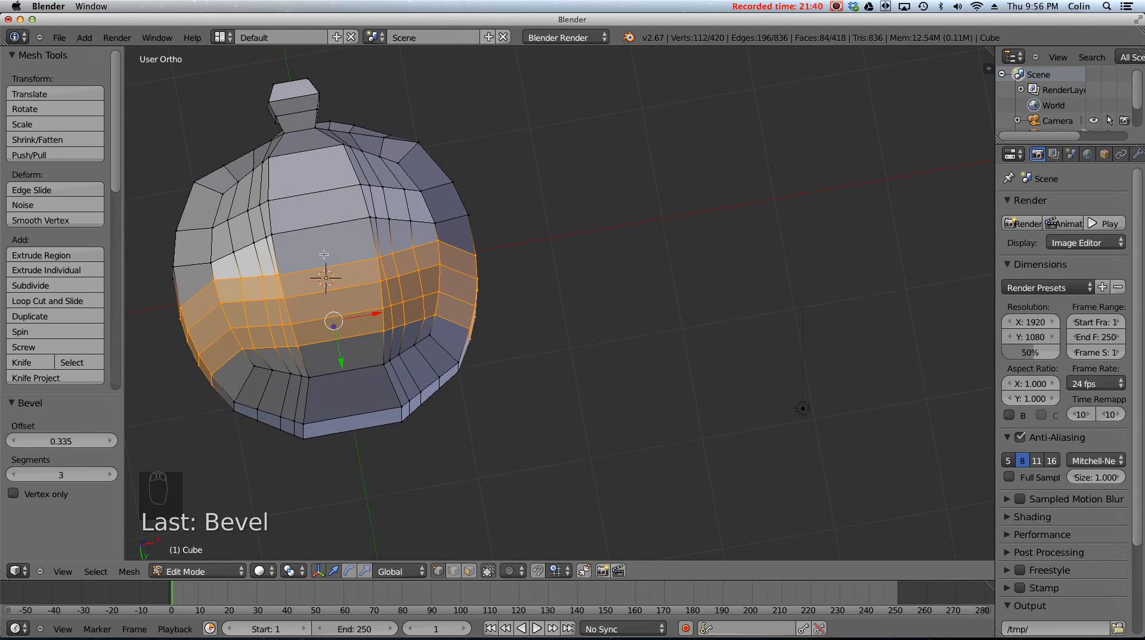
key("ctrl+r")
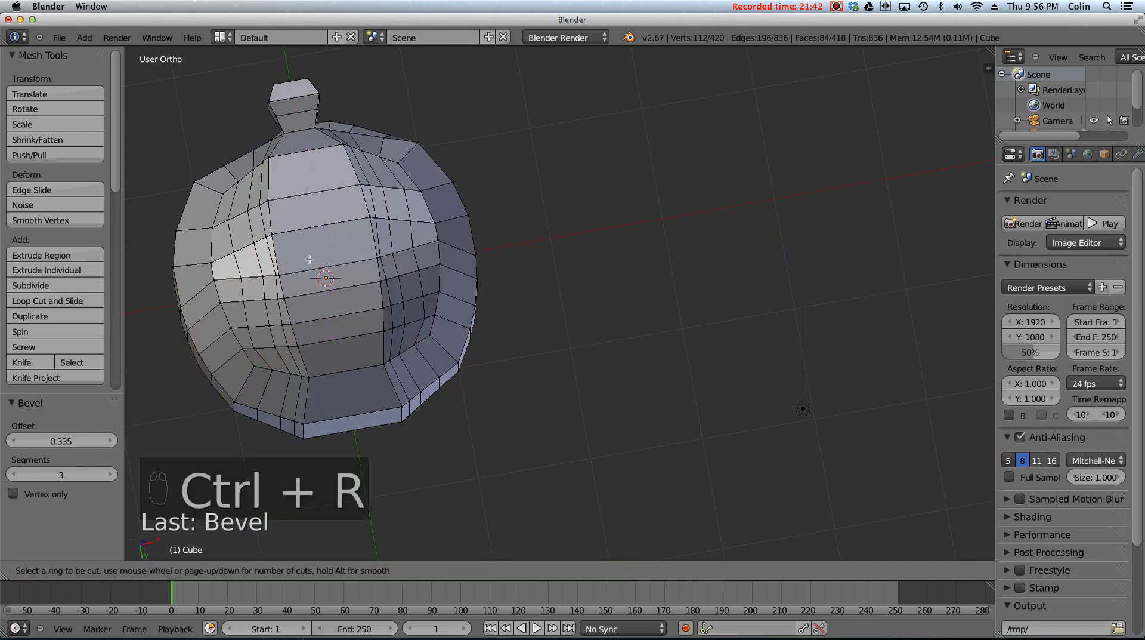
left_click(311, 253)
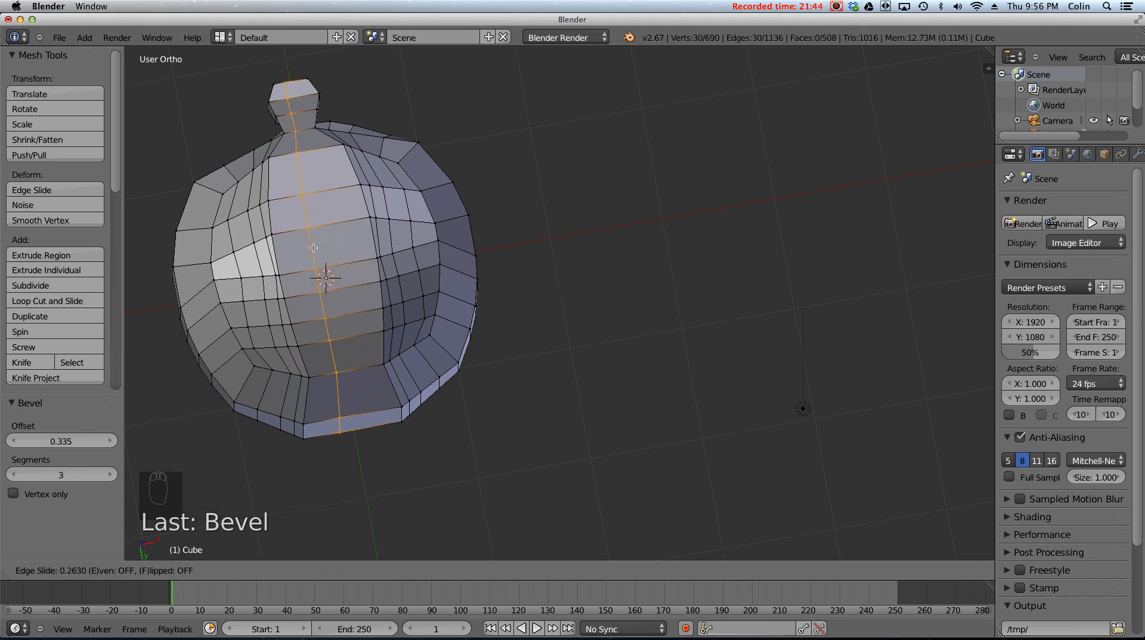
left_click(318, 205)
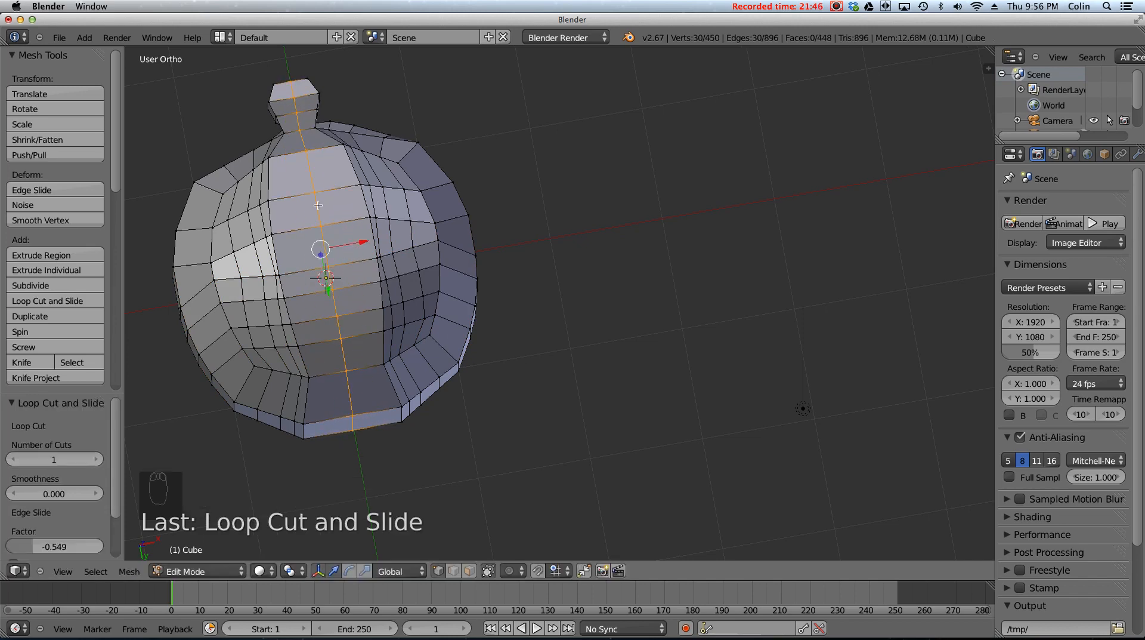
- Add one horizontal loop cut around the head through the nose knob, with a slide factor of about 0.151
middle_click_drag(318, 204, 359, 328)
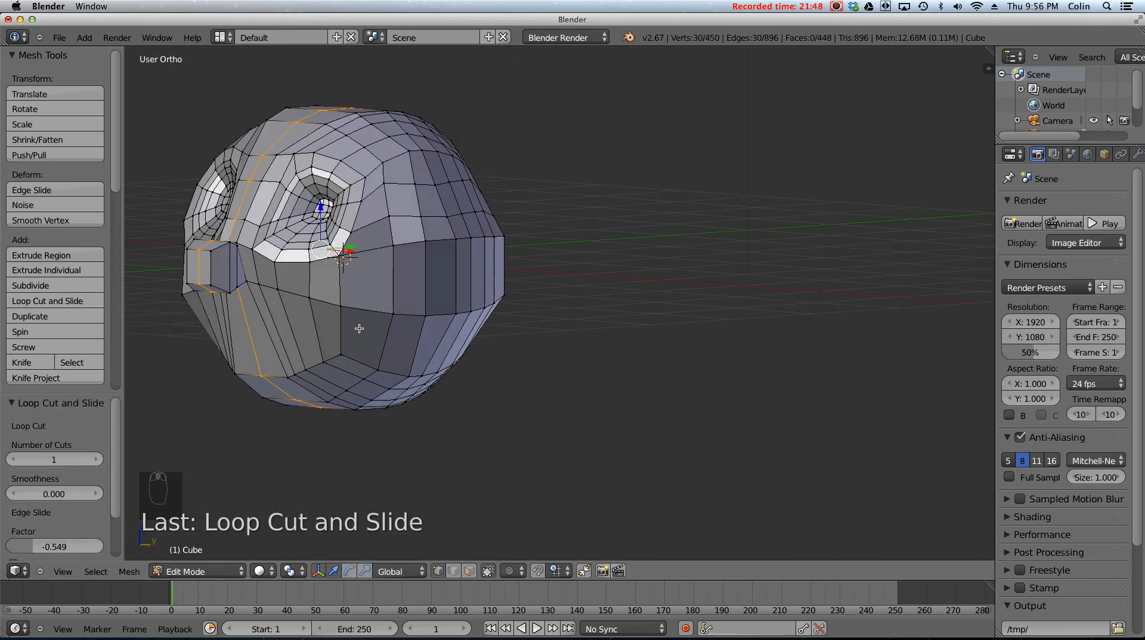
key("ctrl+r")
left_click(256, 269)
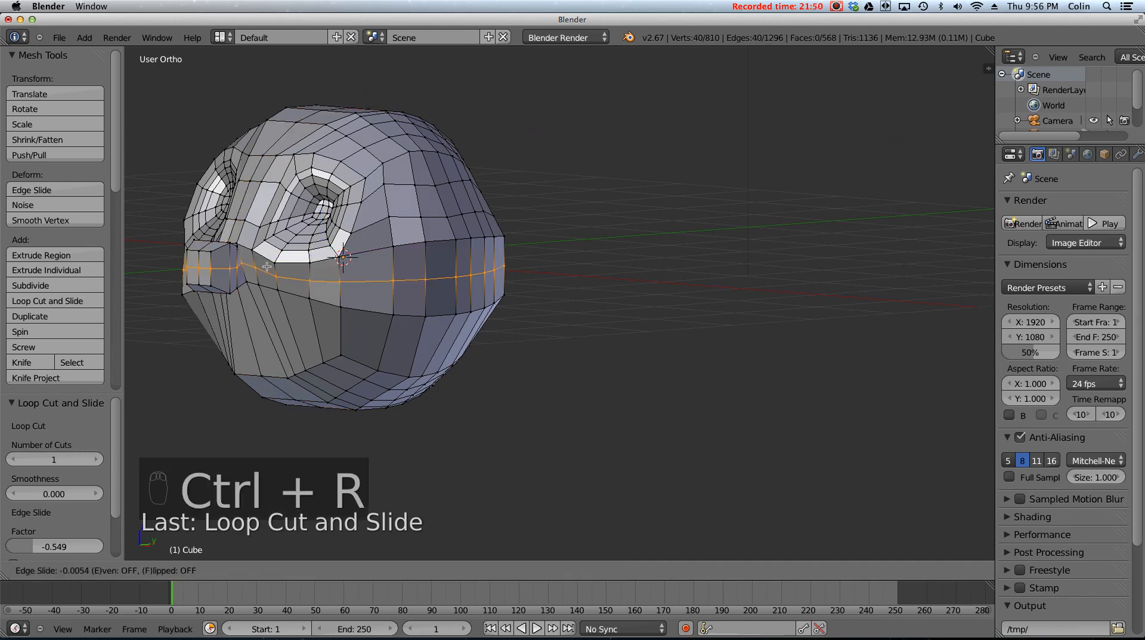
left_click(256, 270)
- Select the four new loop vertices on the positive-X side of the nose knob and move them outward about 0.026 along X
middle_click_drag(257, 269, 221, 308)
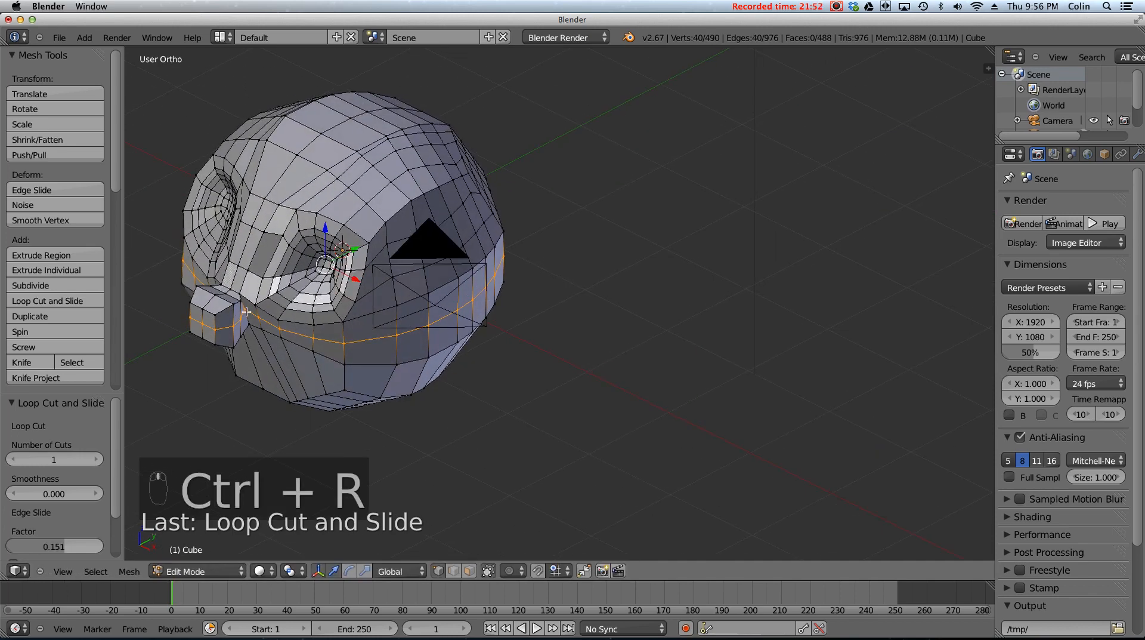
right_click(246, 312)
right_click(240, 318, "shift")
right_click(234, 323, "shift")
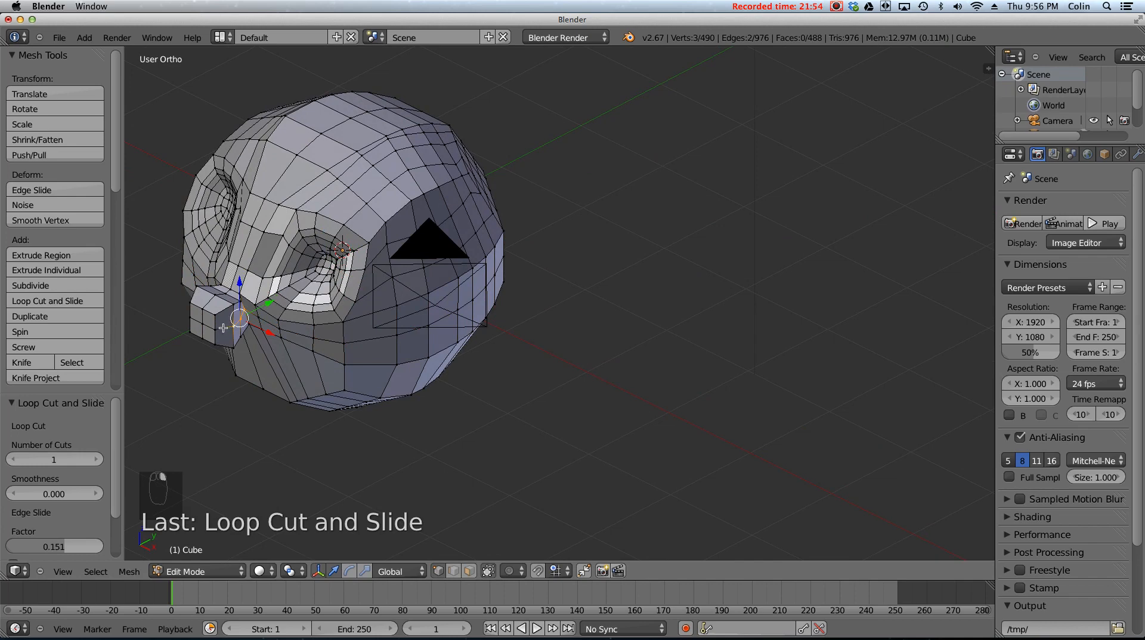
right_click(218, 329, "shift")
middle_click_drag(197, 322, 260, 318)
left_click_drag(267, 322, 269, 323)
- Select the four matching loop vertices on the nose knob's opposite side and move them about -0.043 along X
middle_click_drag(269, 323, 197, 322)
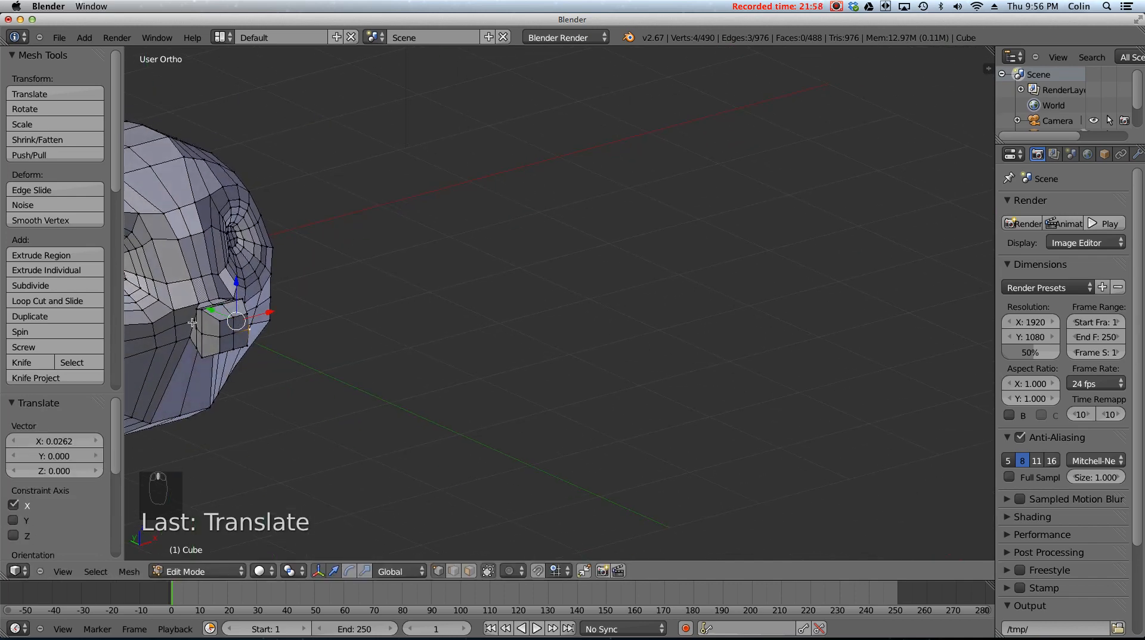
right_click(194, 321)
right_click(196, 329, "shift")
right_click(201, 333, "shift")
right_click(217, 335, "shift")
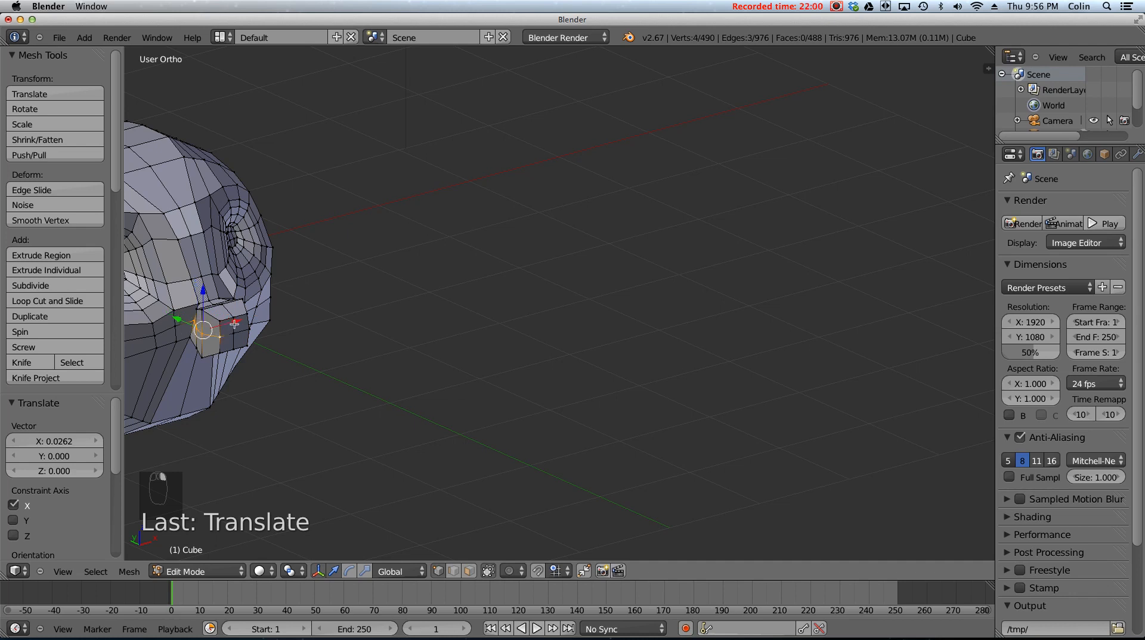
left_click_drag(234, 323, 230, 323)
- Select the four centre-line vertices along the top of the nose and raise them about 0.043 along Z
middle_click_drag(190, 294, 209, 310)
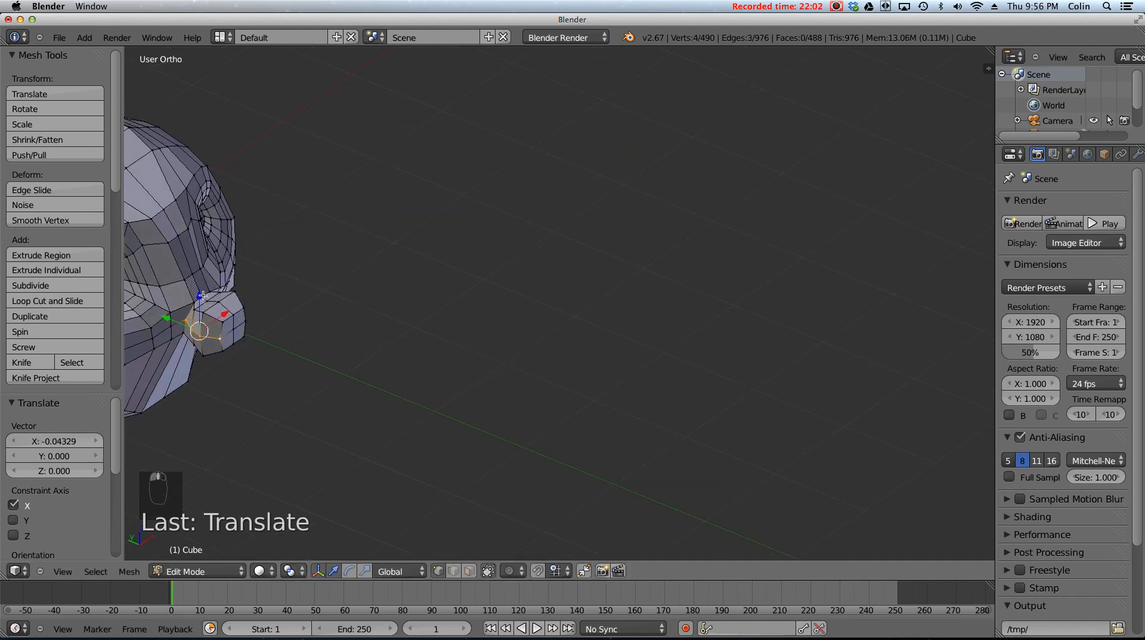
right_click(204, 297)
right_click(208, 303, "shift")
right_click(213, 302, "shift")
right_click(234, 311, "shift")
left_click_drag(218, 278, 219, 268)
- Select the four centre-line vertices along the underside of the nose and lower them about 0.074 along Z
middle_click_drag(218, 268, 96, 101)
right_click(216, 352)
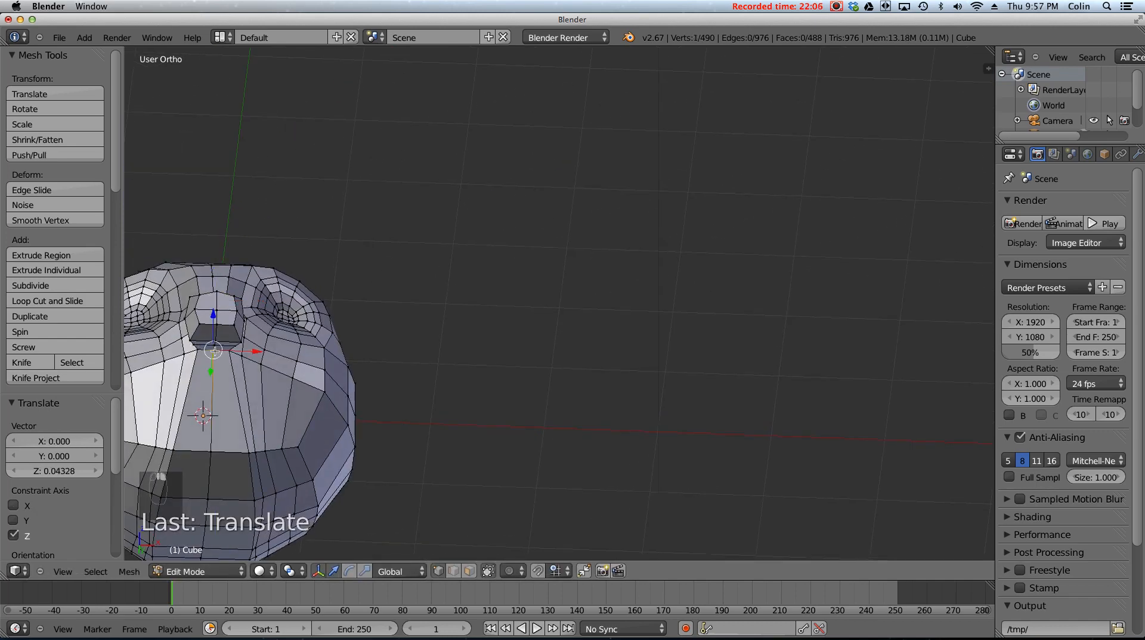
right_click(216, 346, "shift")
right_click(217, 338, "shift")
right_click(215, 288, "shift")
left_click_drag(216, 303, 215, 317)
- Switch to face selection and select a face beside the centre line on the underside of the head, below the nose
middle_click_drag(216, 318, 481, 290)
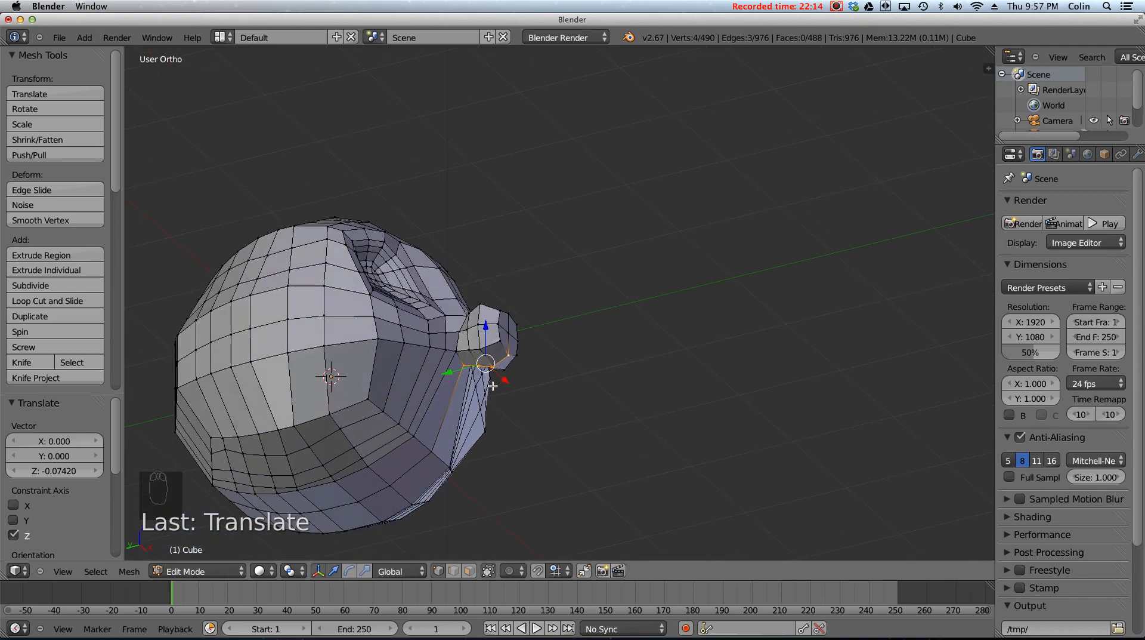
middle_click_drag(503, 379, 456, 361)
middle_click_drag(448, 448, 473, 356, "shift")
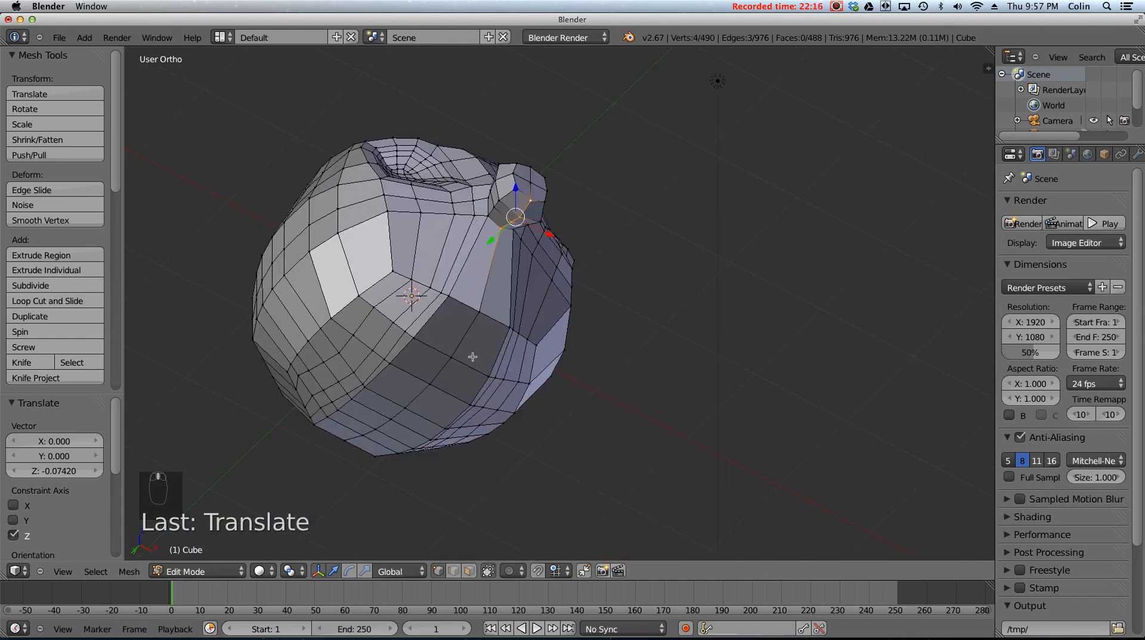
left_click(469, 570)
middle_click_drag(408, 383, 375, 322)
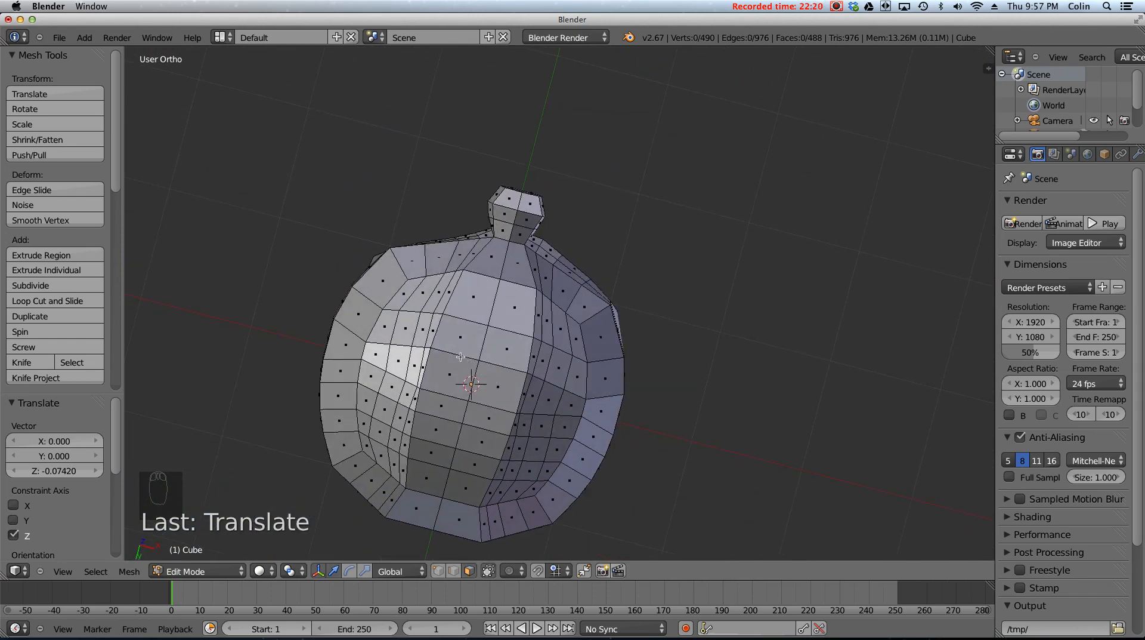
right_click(503, 356)
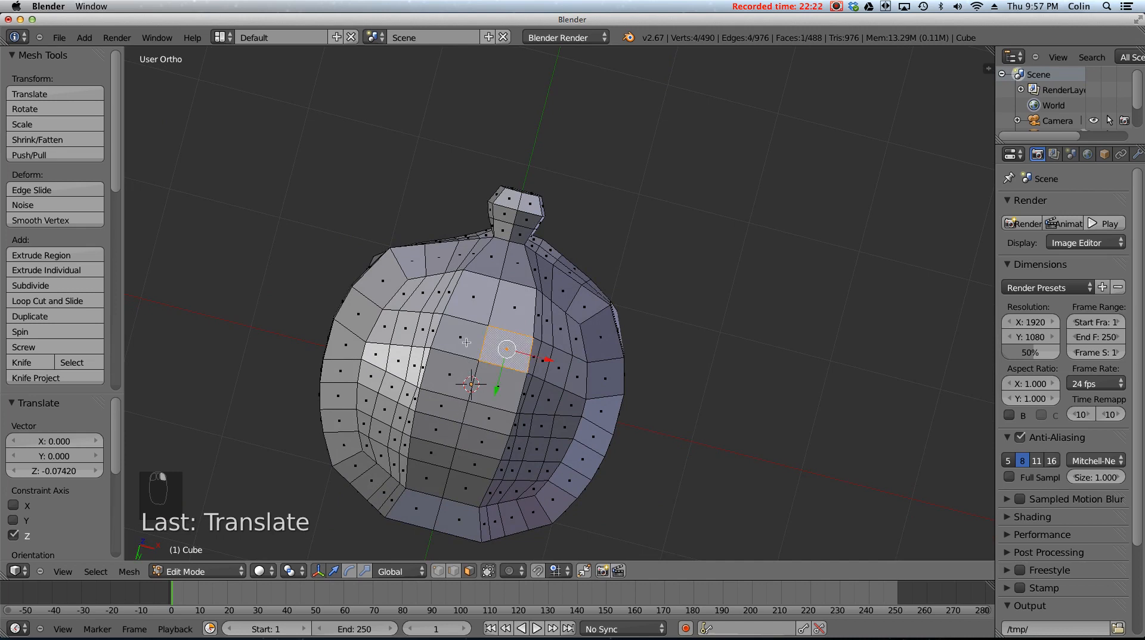
- Select the four corner vertices of the two-by-two face block central on the head's underside and scale them by about 0.73
right_click(464, 342, "shift")
right_click(464, 385, "shift")
right_click(493, 387, "shift")
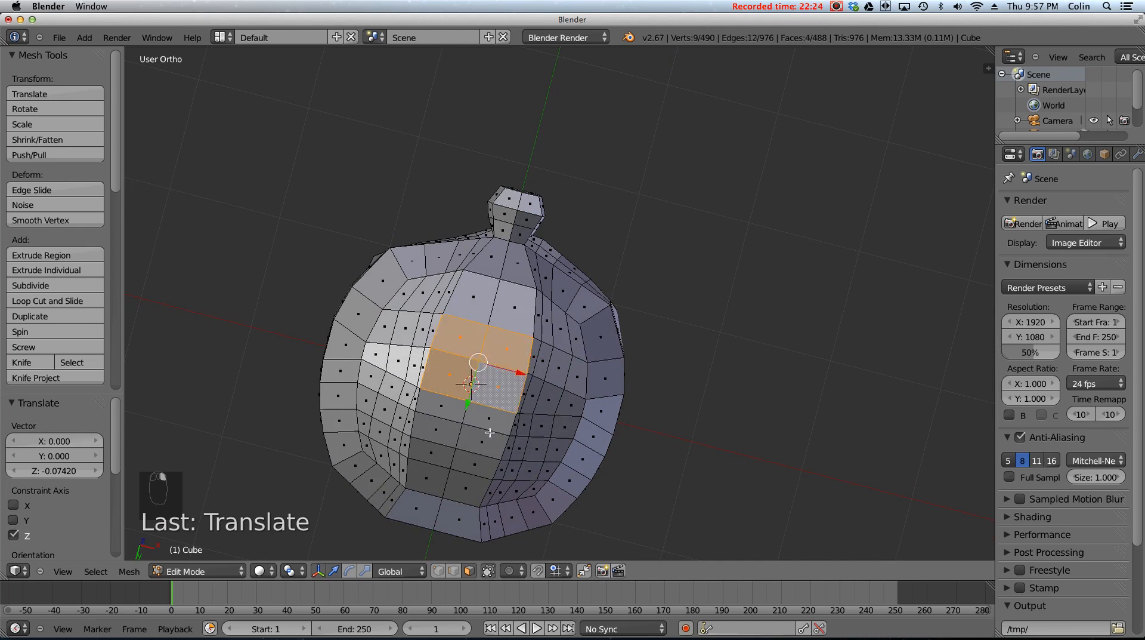
left_click(439, 571)
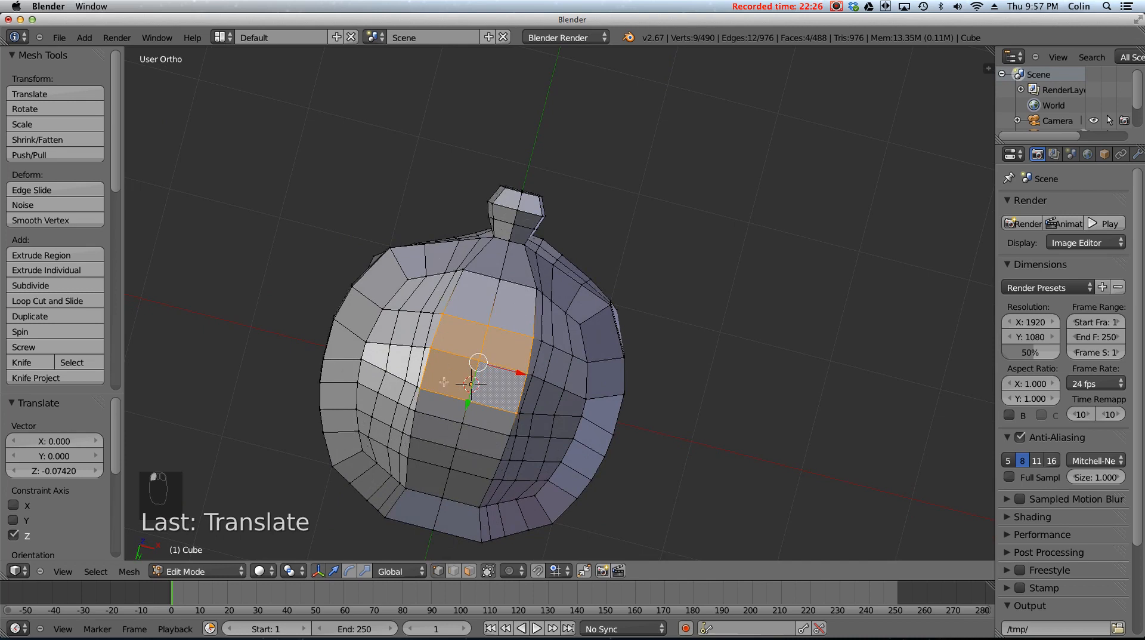
right_click(420, 389)
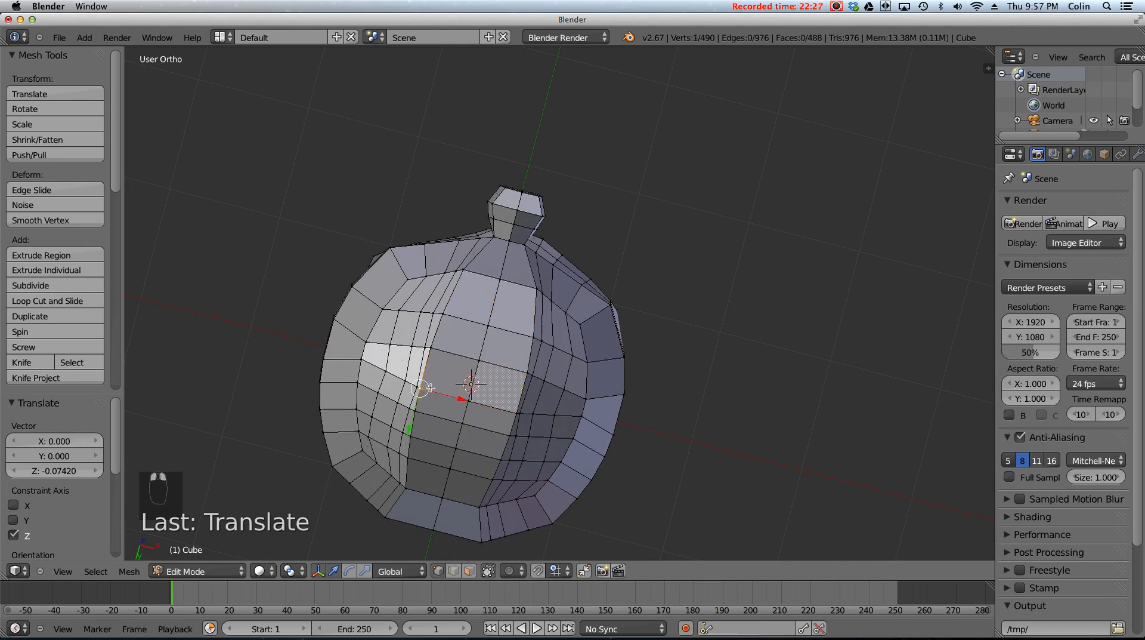
right_click(442, 312, "shift")
right_click(534, 338, "shift")
right_click(518, 412, "shift")
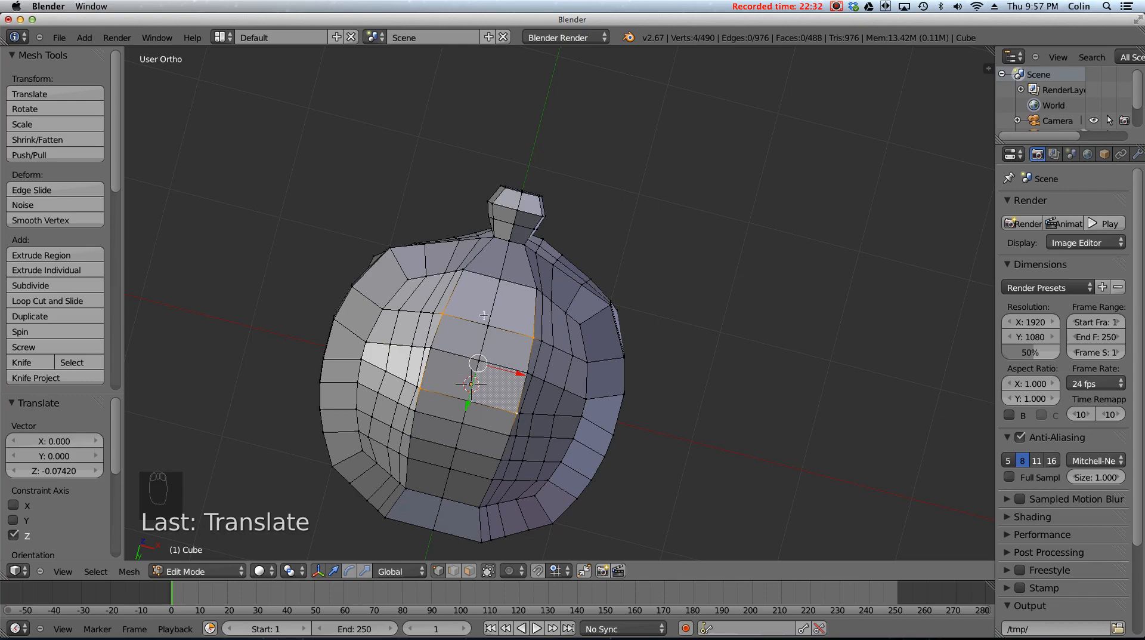
middle_click_drag(542, 326, 437, 329)
key("s")
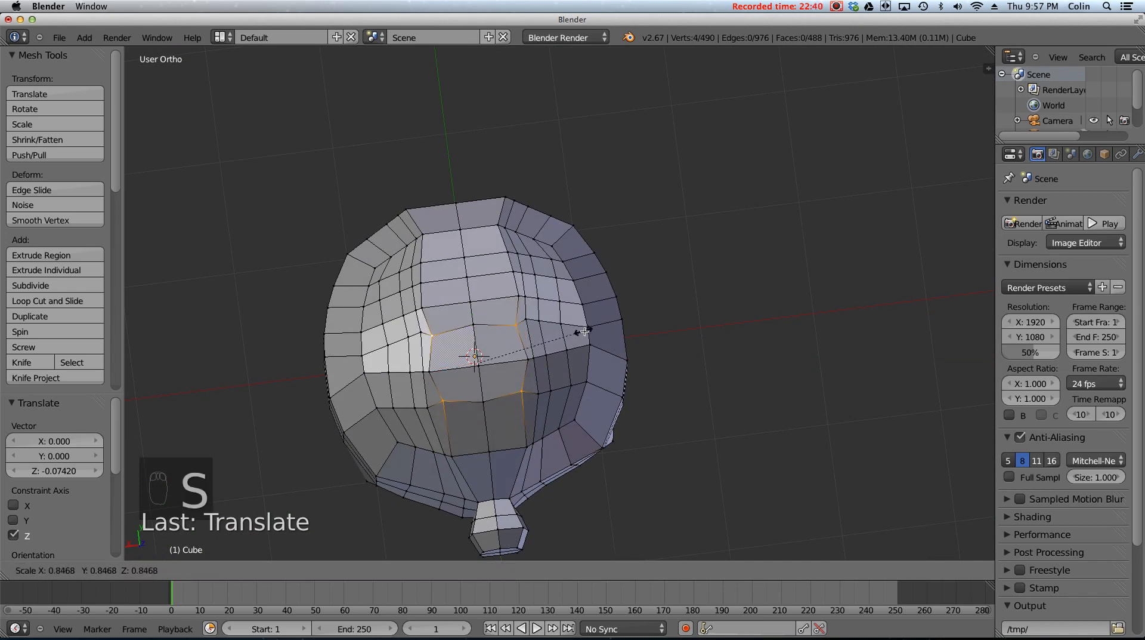
left_click(557, 332)
- Move the vertices along the rear edge of the underside face block about 0.053 along Y
right_click(438, 338)
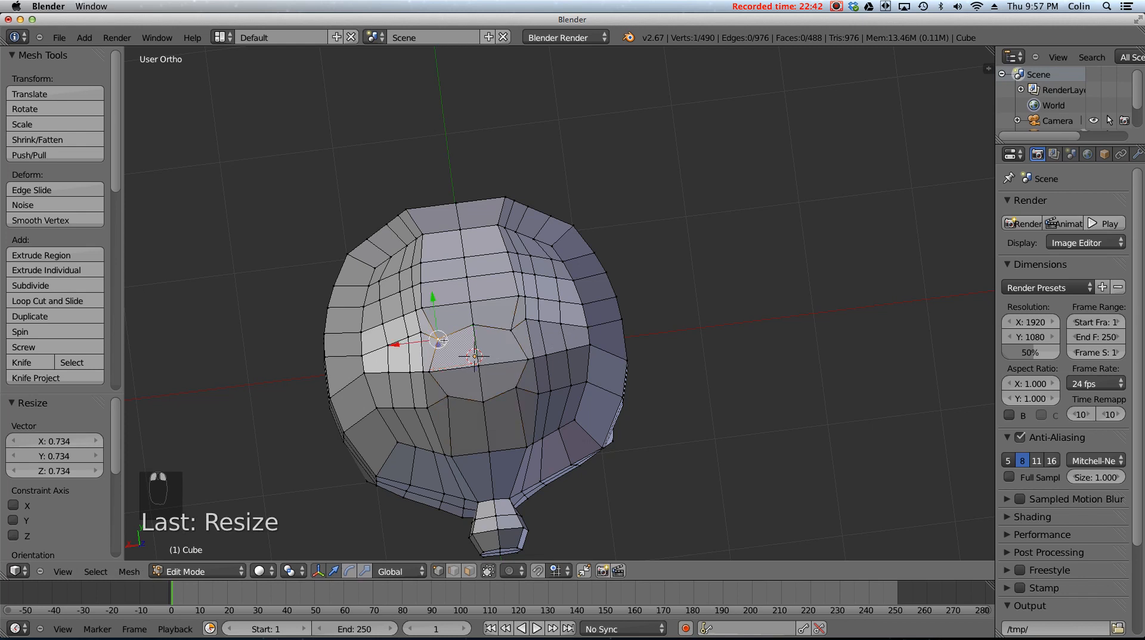
right_click(508, 330, "shift")
left_click_drag(470, 292, 473, 286)
right_click(475, 326, "shift")
- Move the three vertices on the block's nose-side edge about -0.063 along Y to round it into an octagon
right_click(450, 396)
right_click(482, 394, "shift")
right_click(513, 388, "shift")
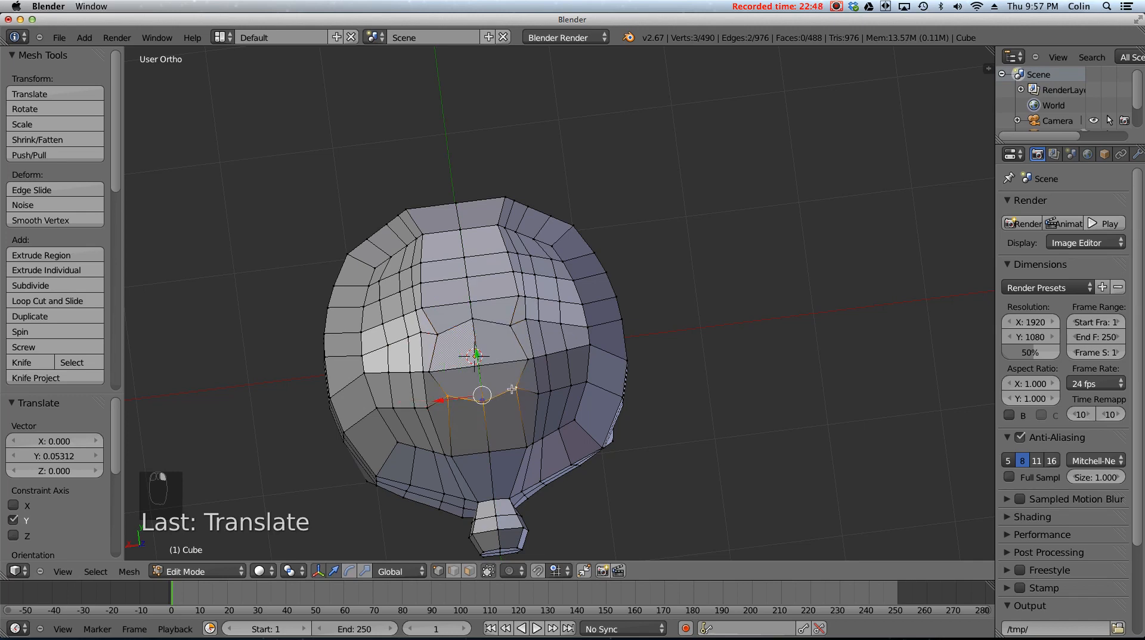
left_click_drag(481, 356, 477, 360)
left_click(476, 358)
- Select the four faces of the underside octagon in face mode and scale them by about 0.95
middle_click_drag(476, 358, 468, 266)
scroll(490, 294, "up", 2)
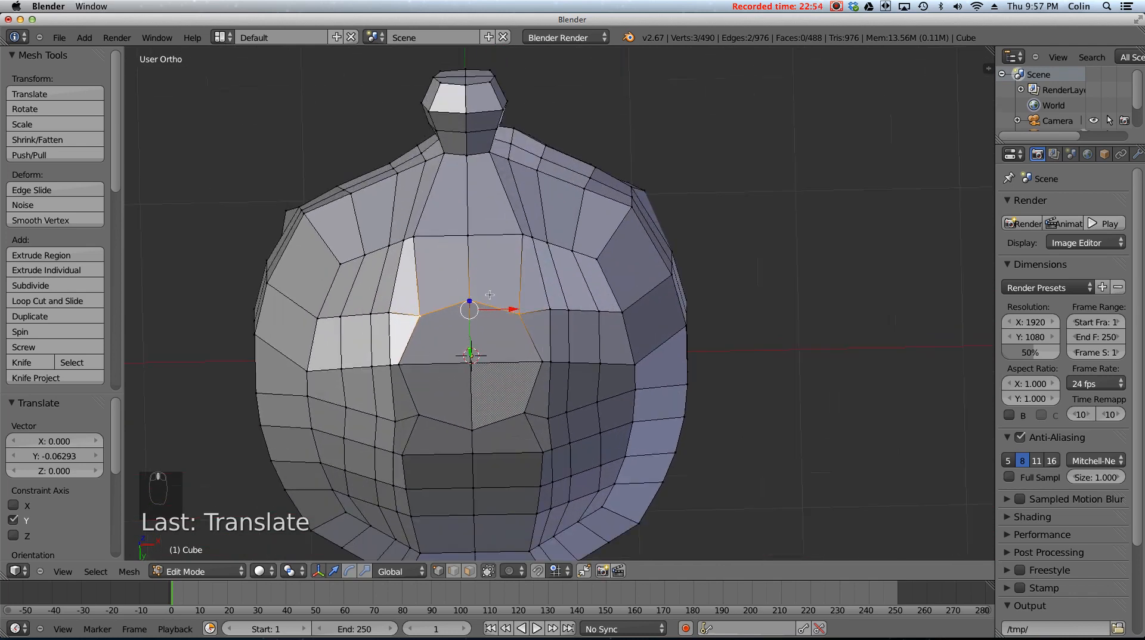
left_click(469, 571)
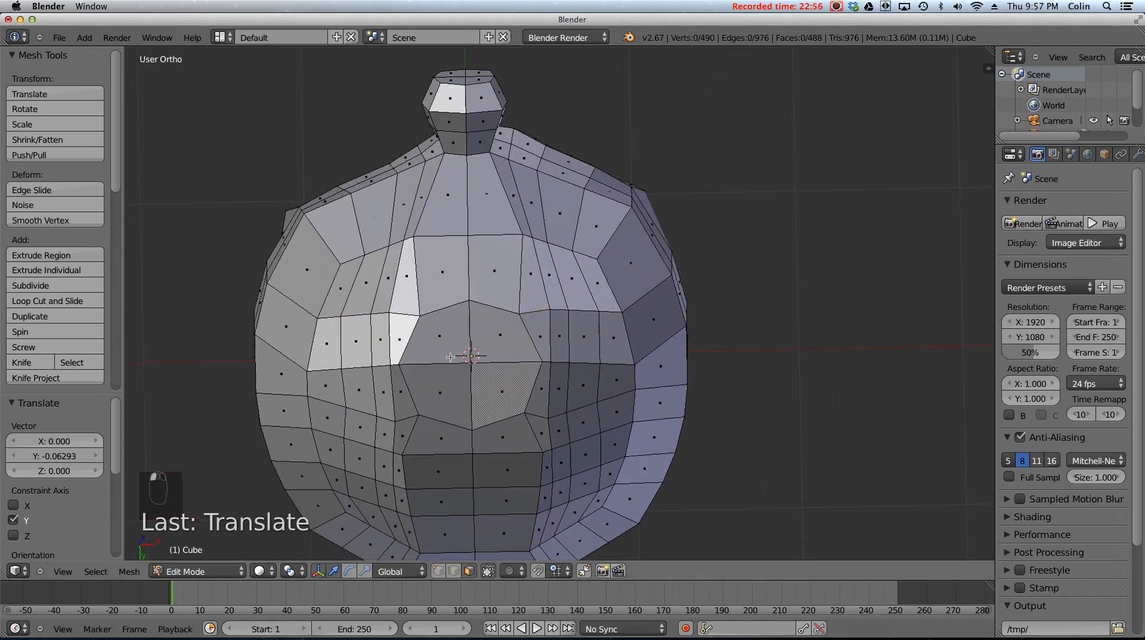
right_click(442, 329)
right_click(504, 337, "shift")
right_click(507, 397, "shift")
right_click(438, 397, "shift")
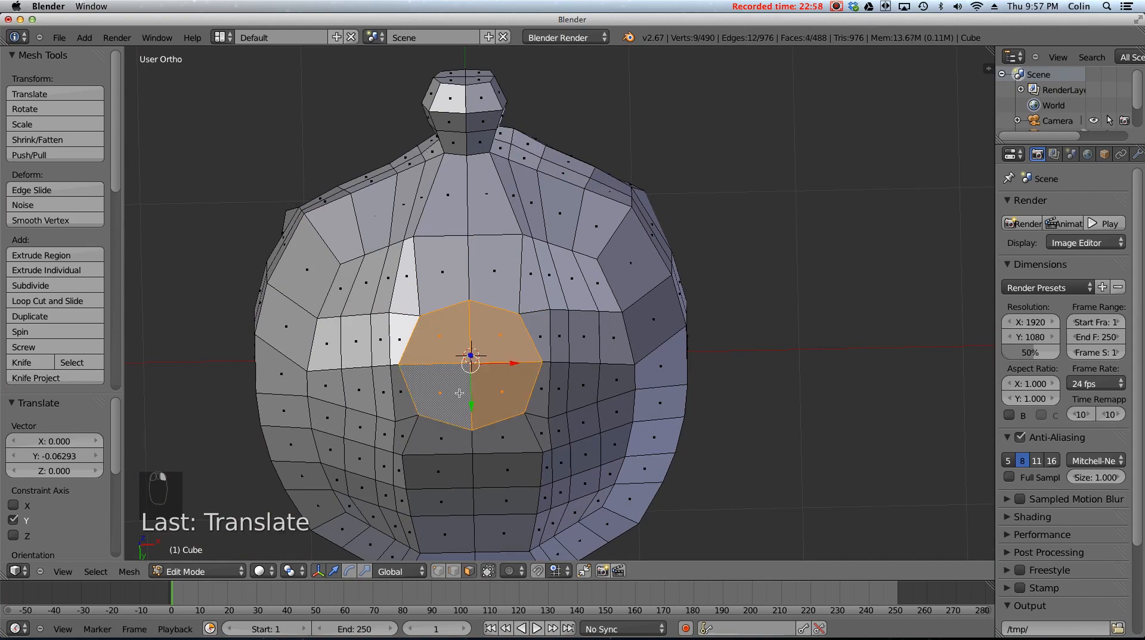
middle_click_drag(442, 397, 537, 384)
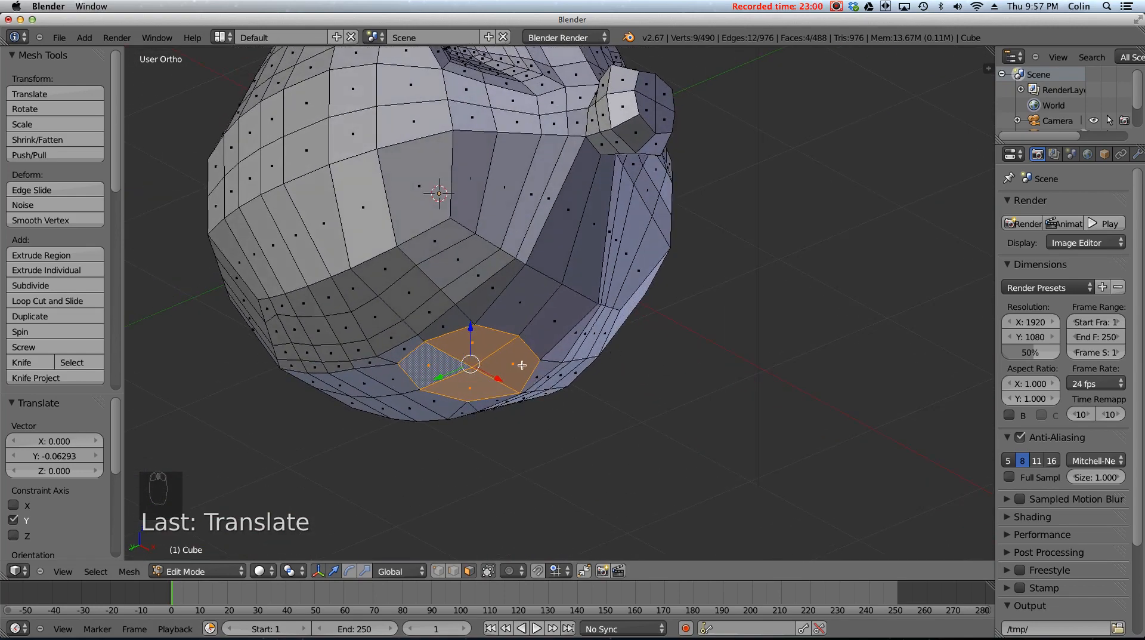
key("s")
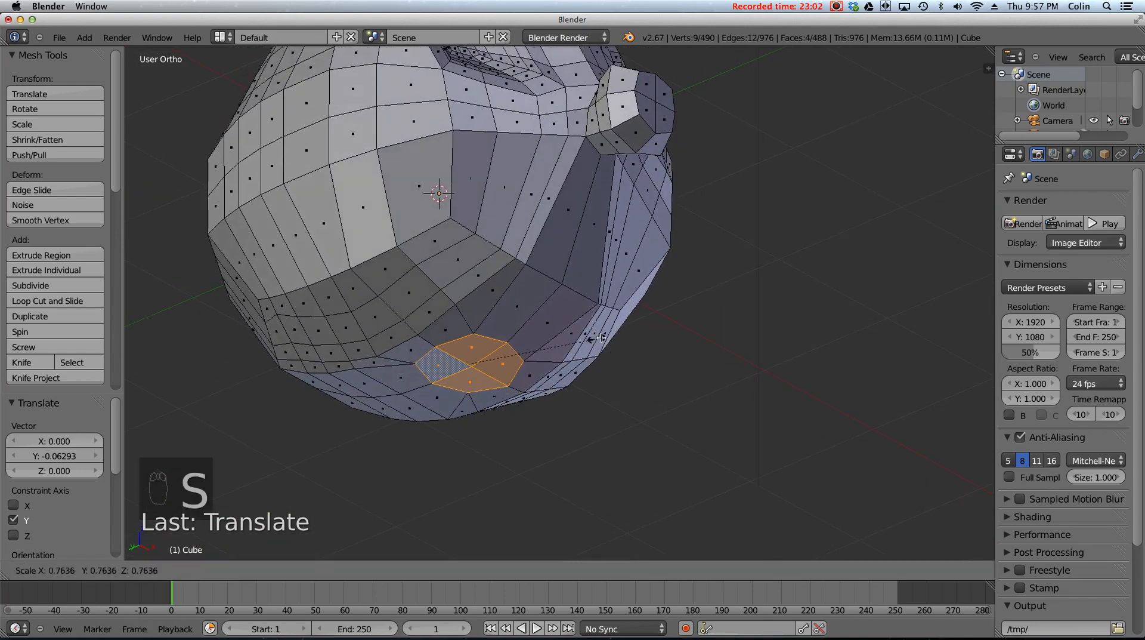
left_click(628, 330)
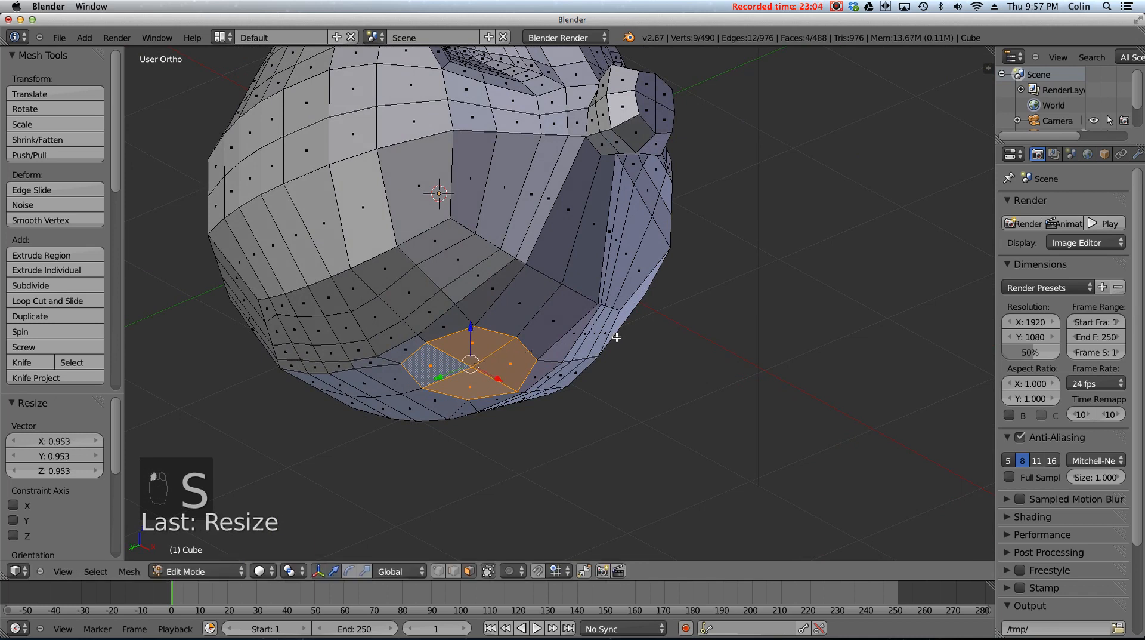
- Extrude the octagon faces, scale the new faces by about 0.70, and lower them about 0.083 along Z
key("e")
left_click(677, 333)
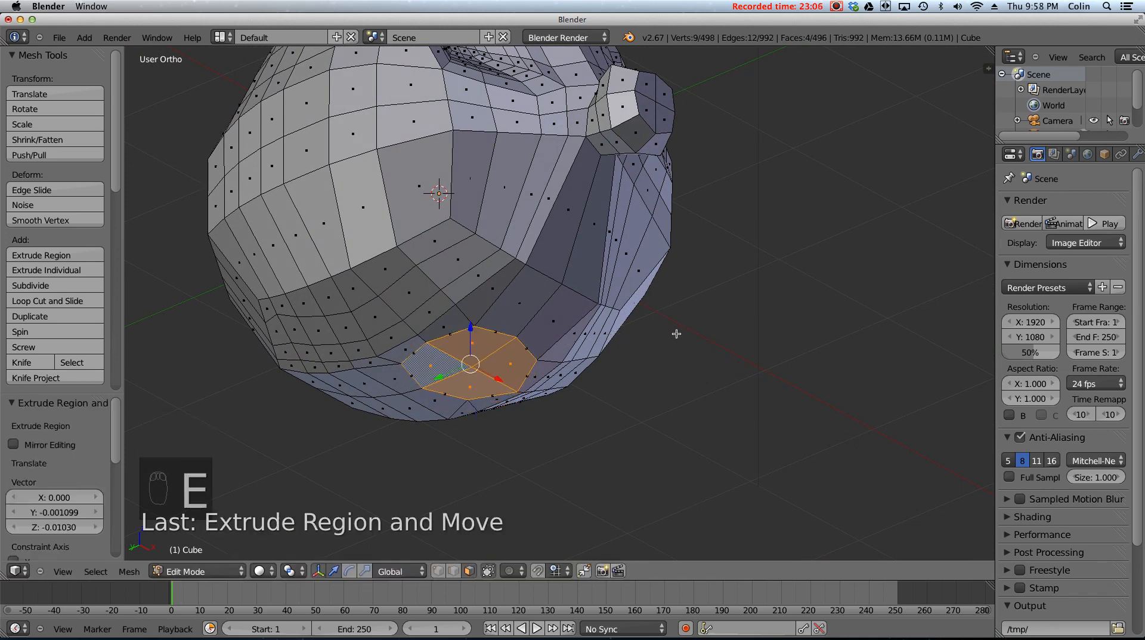
key("s")
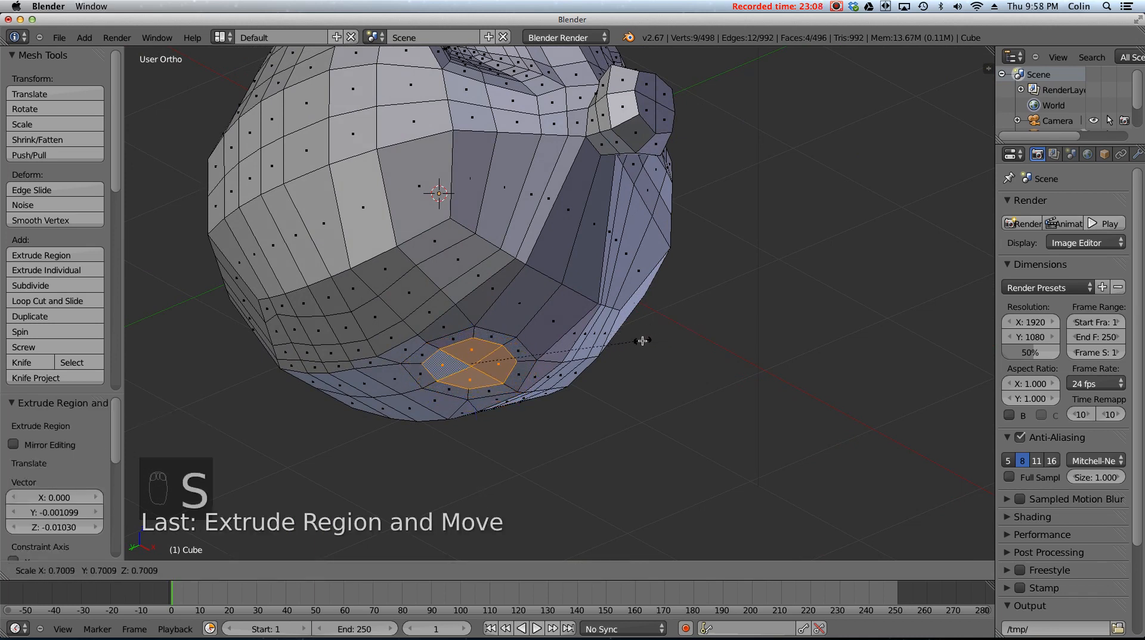
left_click(642, 340)
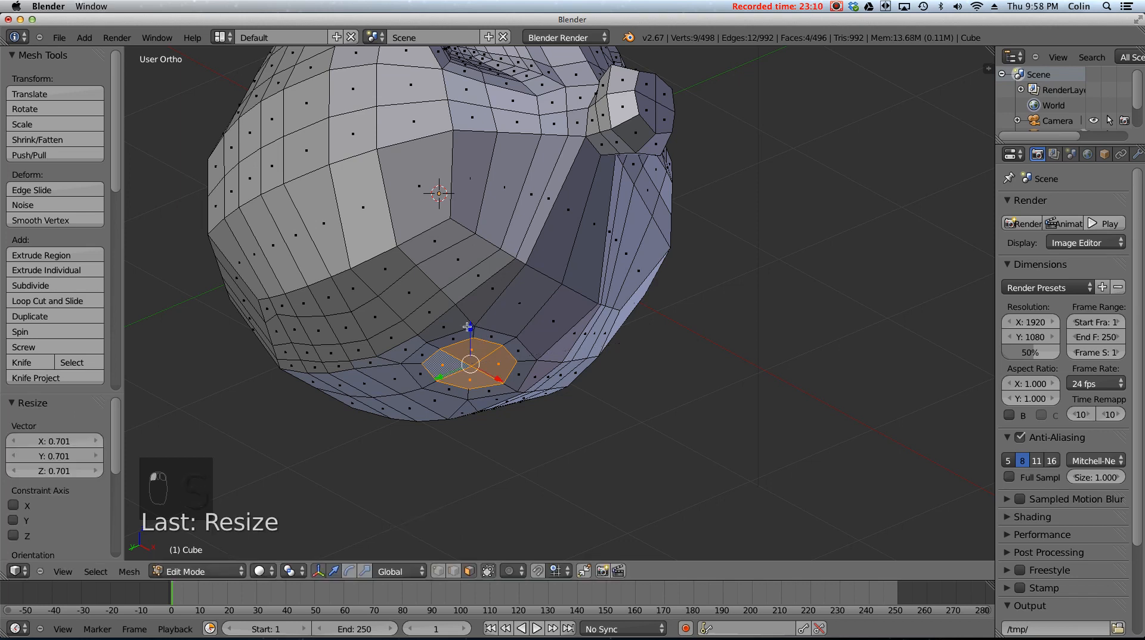
left_click_drag(471, 328, 468, 337)
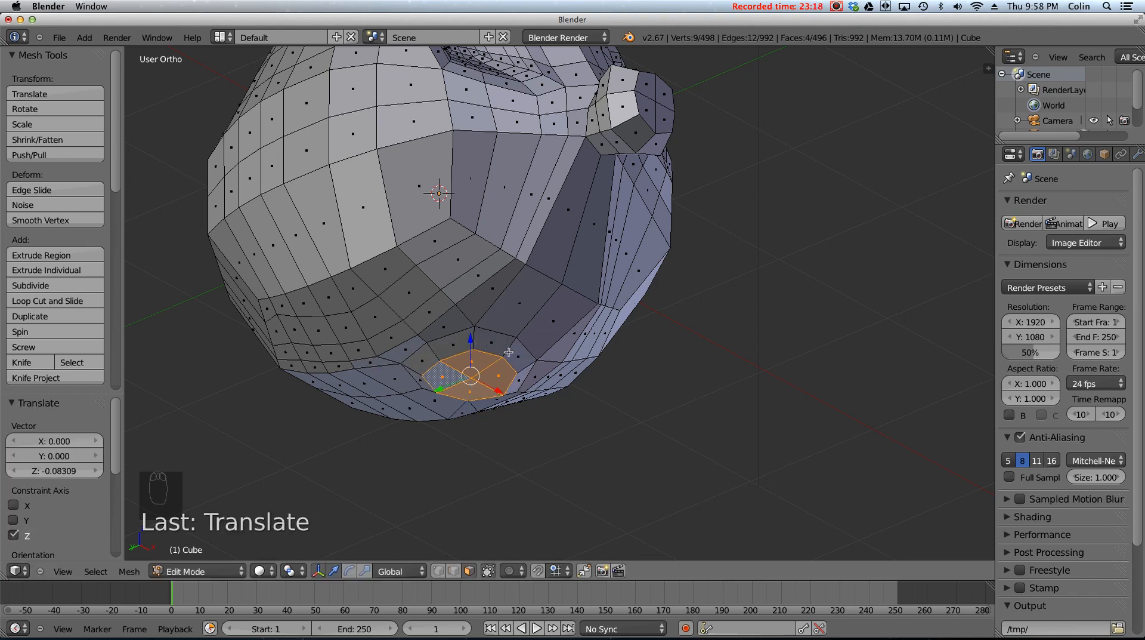
- Add one loop cut in the ring around the extruded octagon and scale that loop by about 0.97
key("ctrl+r")
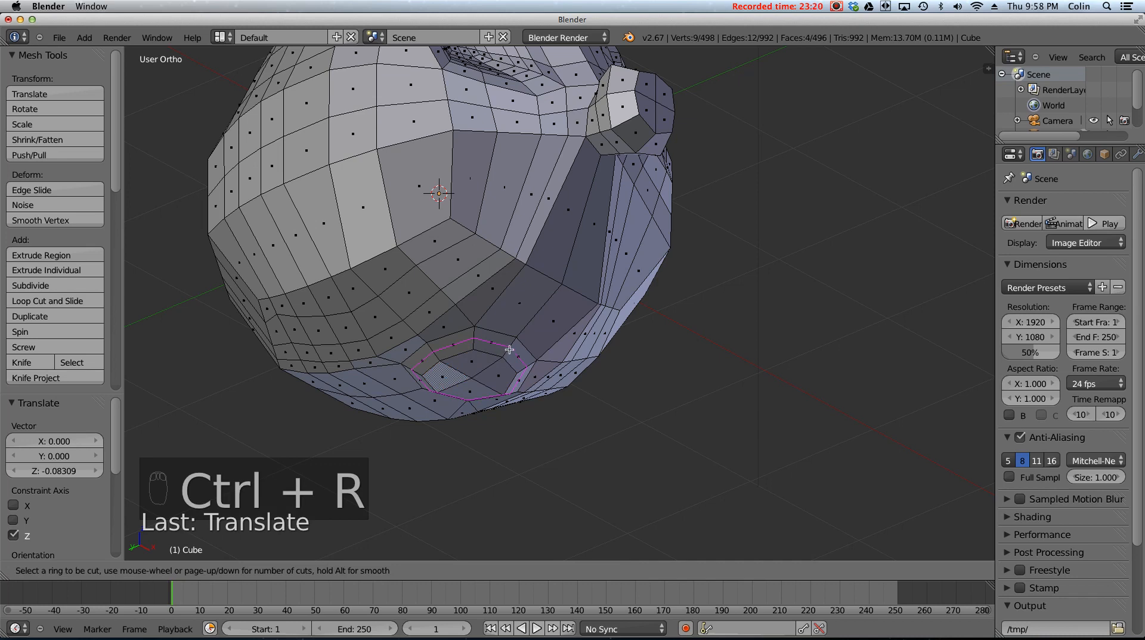
left_click(510, 348)
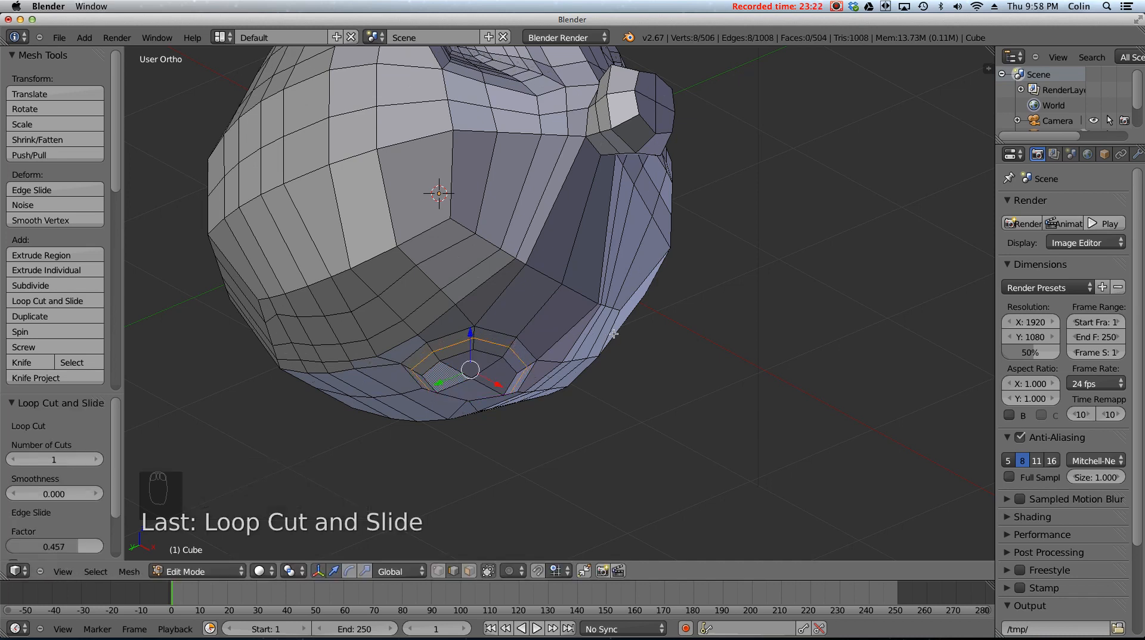
key("s")
left_click(493, 364)
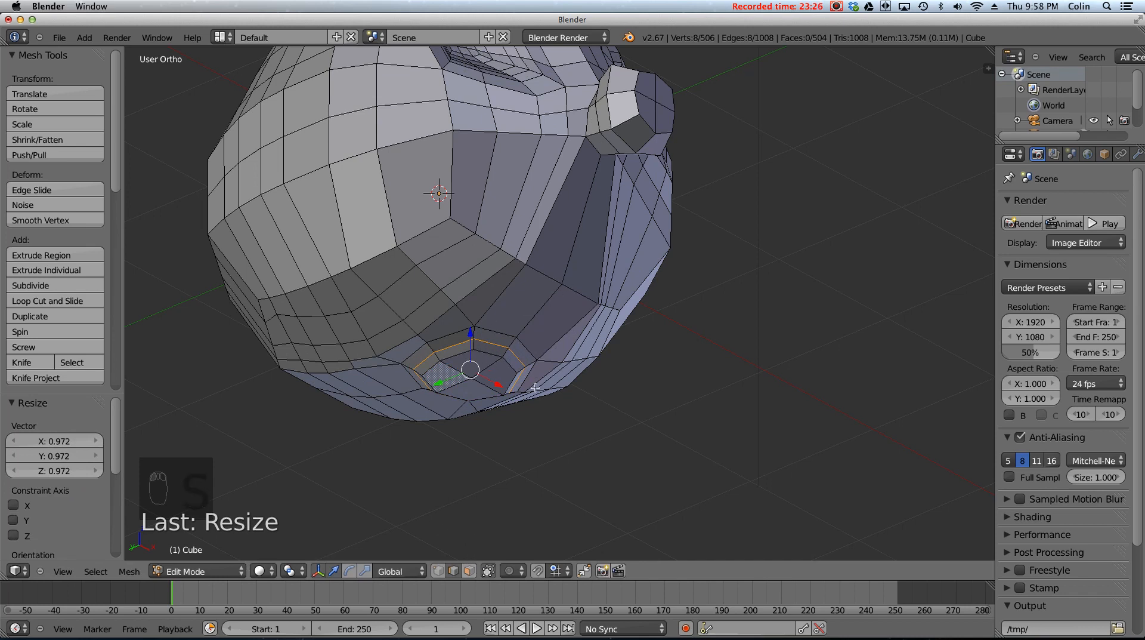
- Select the four inner octagon faces and, in front view, extrude them downward about 0.37 as a neck
left_click(469, 571)
right_click(469, 366)
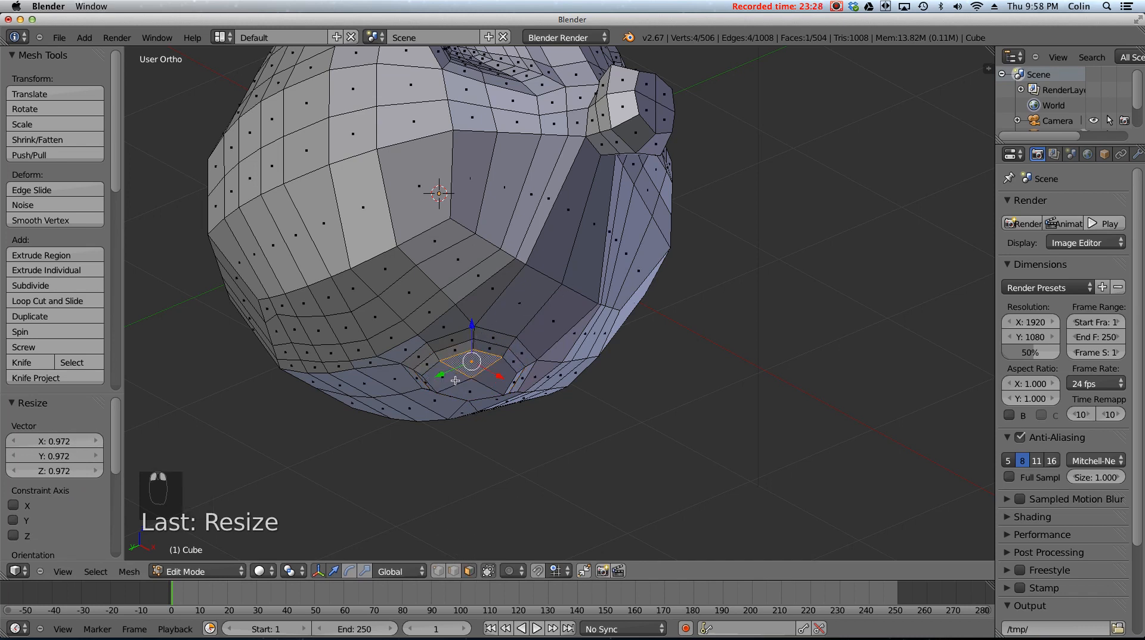
right_click(455, 380, "shift")
right_click(474, 376, "shift")
right_click(487, 368, "shift")
key("KP_1")
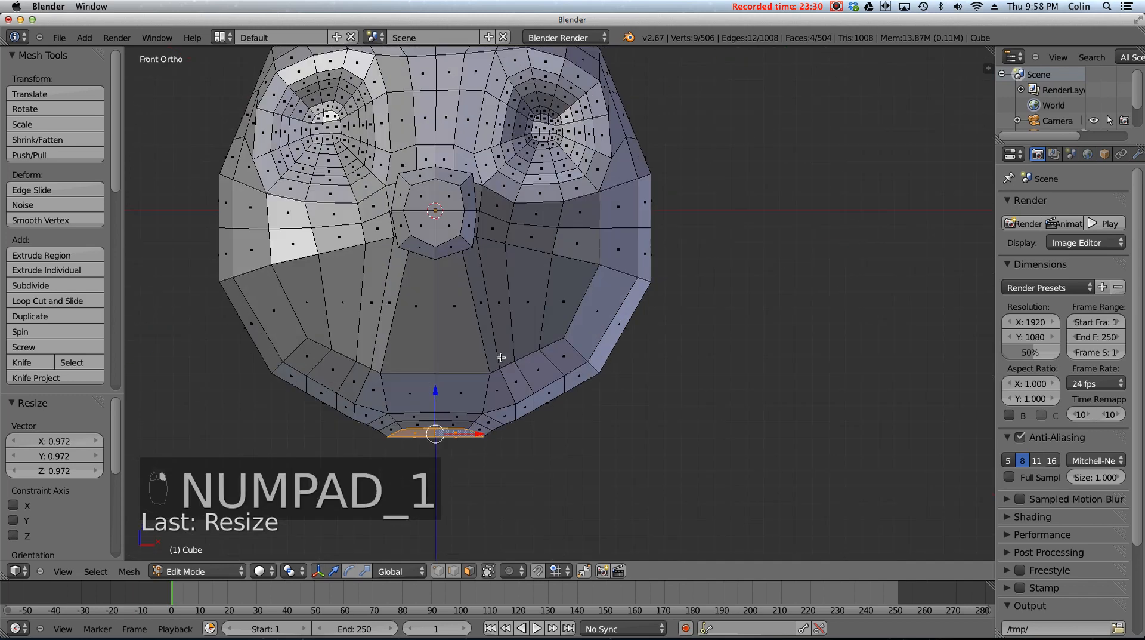
middle_click_drag(461, 453, 569, 311, "shift")
key("KP_1")
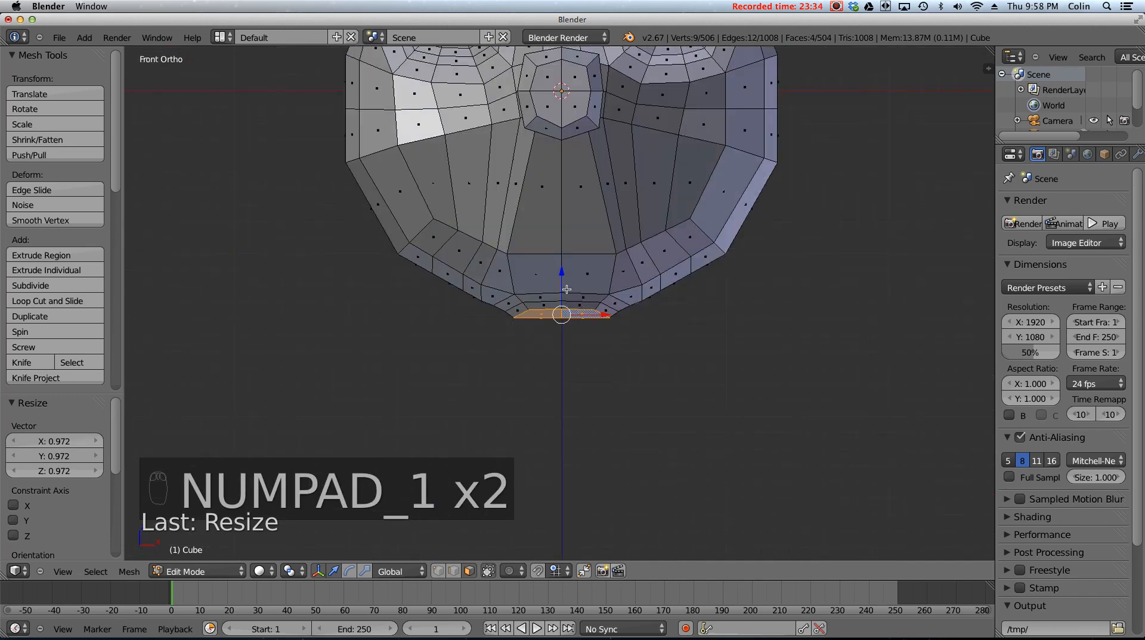
key("e")
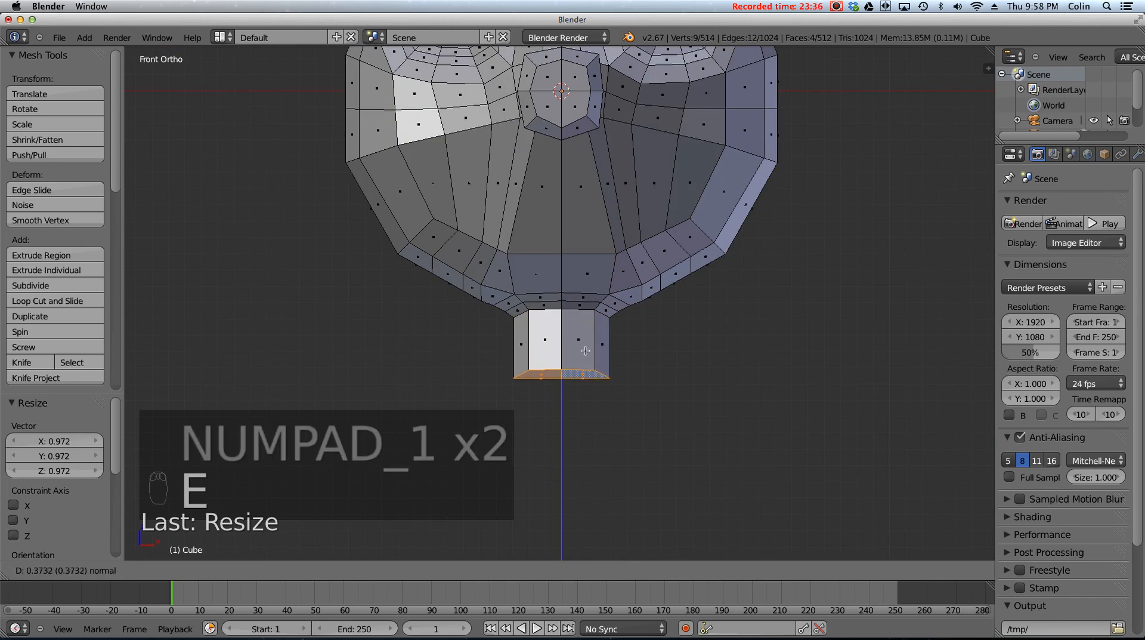
left_click(585, 351)
- In the right side view, move the neck's end faces about 0.04 along Y to straighten the neck
middle_click_drag(673, 306, 617, 291)
key("KP_3")
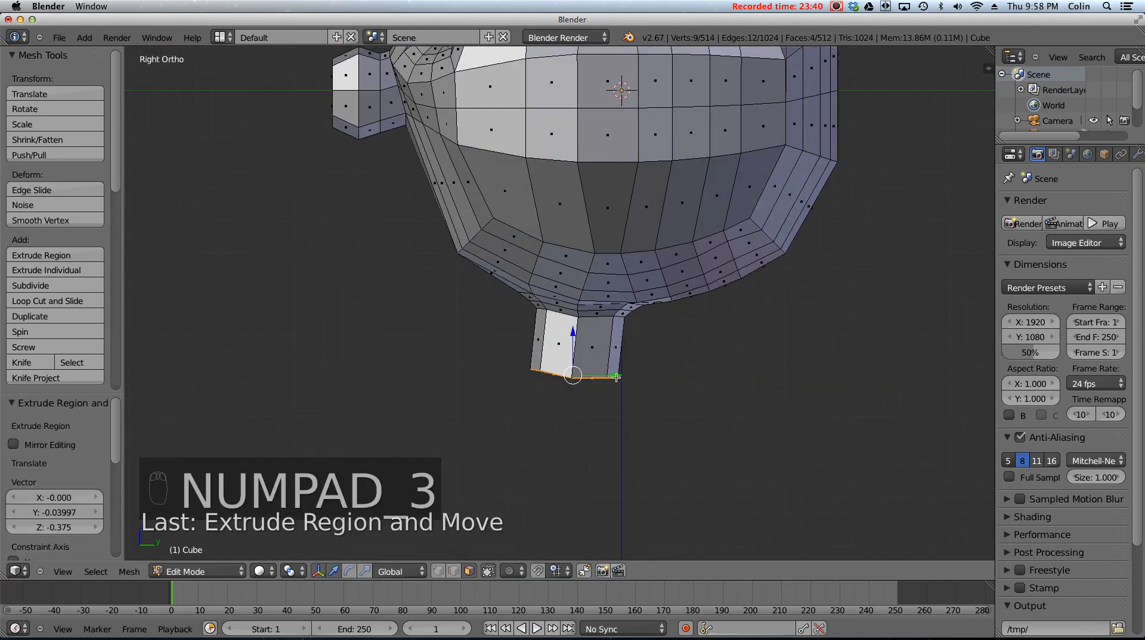
left_click_drag(617, 377, 623, 376)
scroll(606, 257, "down", 3)
scroll(606, 257, "up", 1)
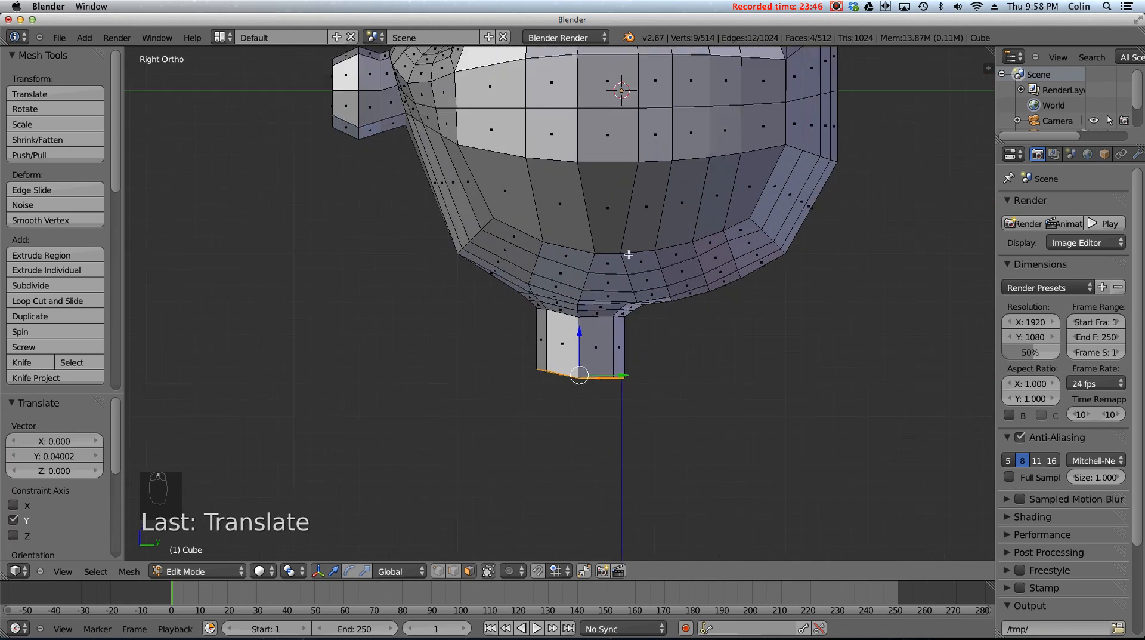
- Undo the neck extrusion, the loop cut and the inset extrusion, back to the flat octagon of four selected faces
middle_click_drag(628, 255, 617, 158)
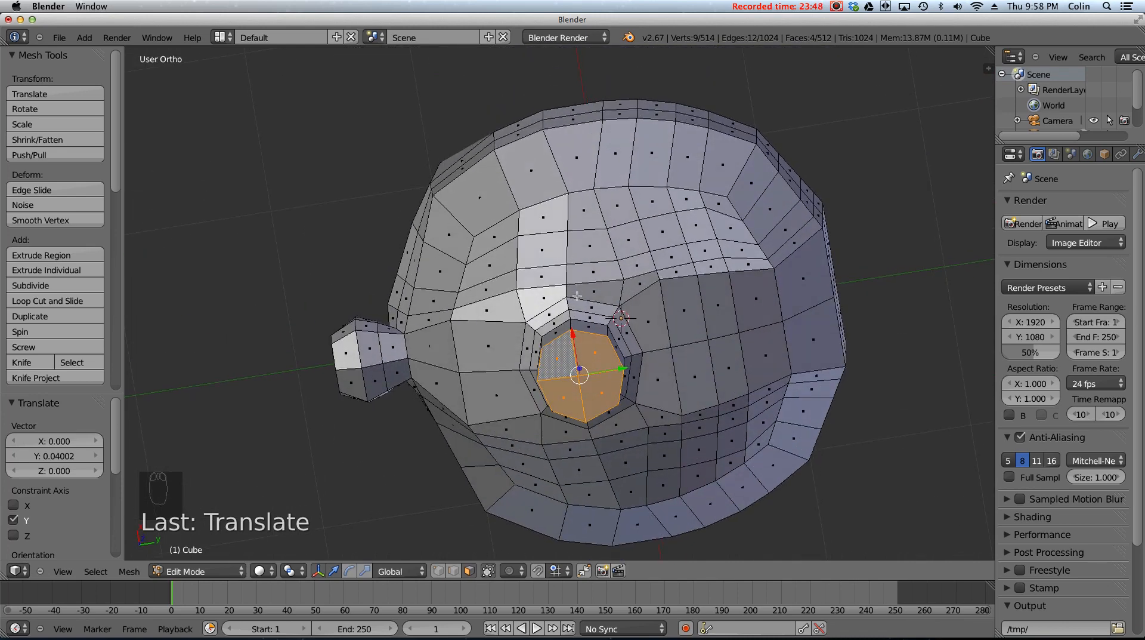
key("super+z")
key("super+z")
key("super+z")
key("super+z")
key("super+z")
key("super+z")
key("super+z")
key("super+z")
key("super+z")
key("super+z")
key("super+z")
key("super+z")
key("super+z")
key("super+z")
key("super+z")
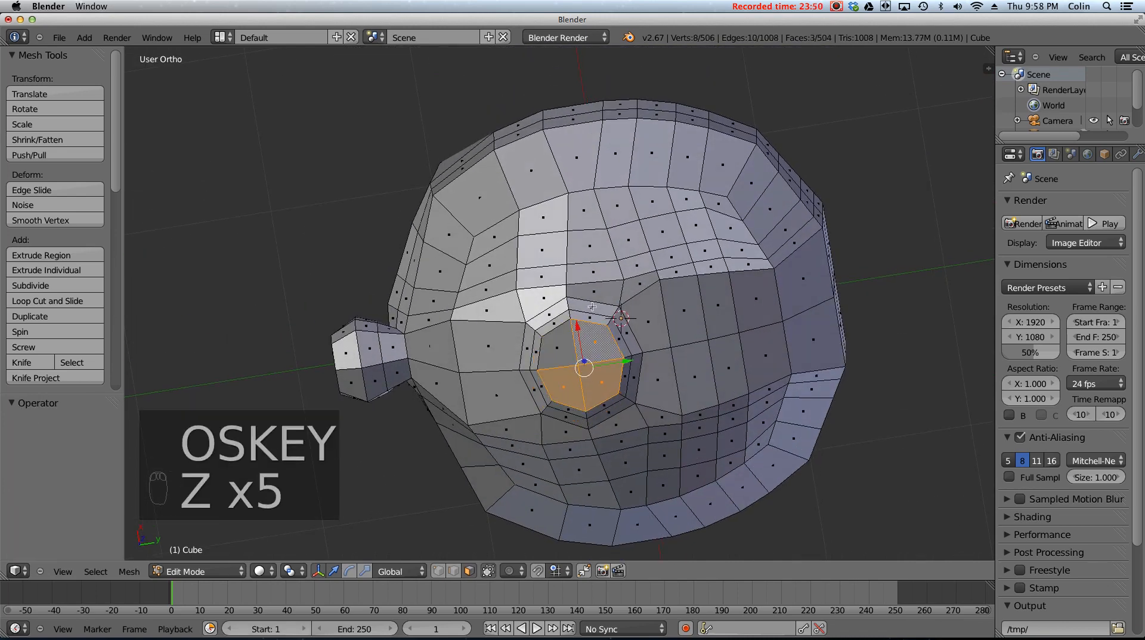
key("super+z")
key("super+z")
key("super+z")
key("super+z")
key("super+z")
key("super+z")
key("super+z")
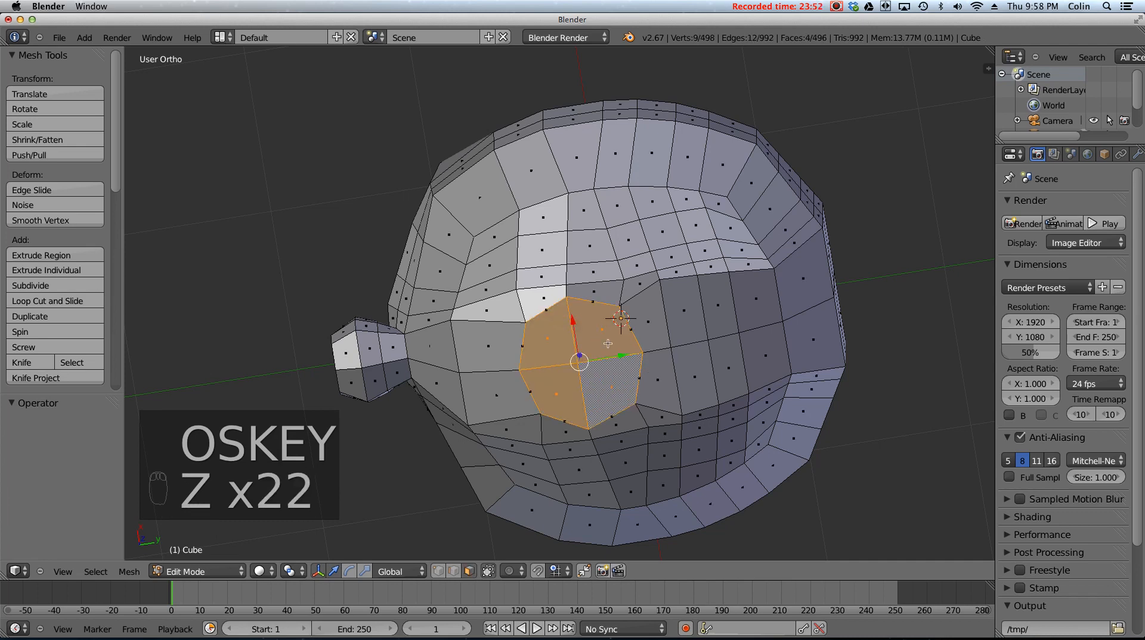
key("super+z")
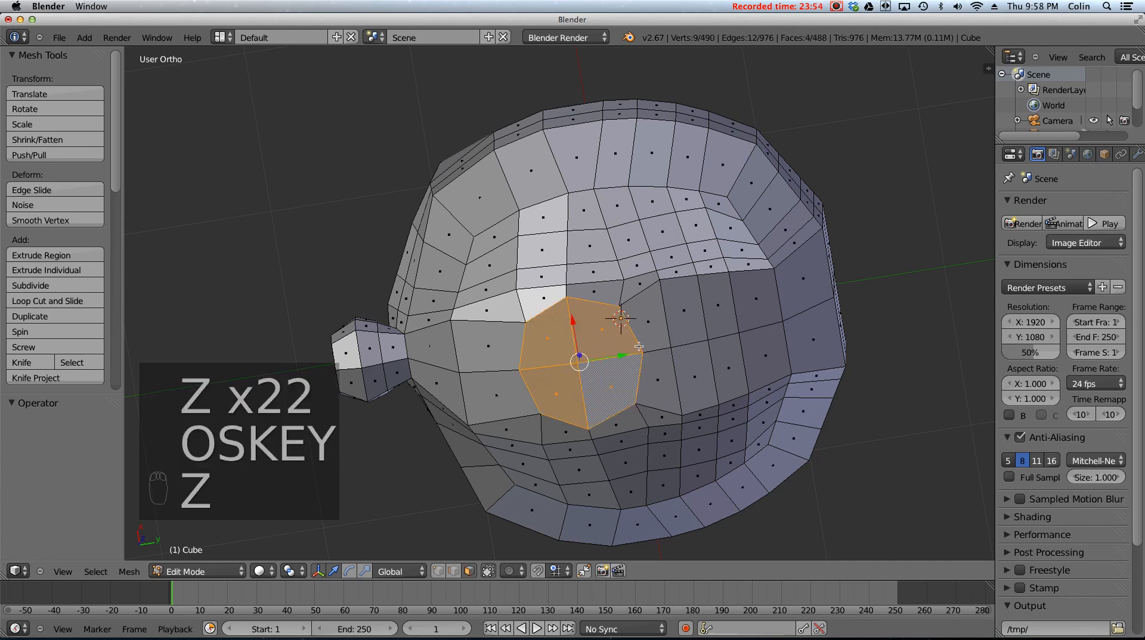
- Grow the octagon face selection by two rings and deselect the two faces nearest the nose
key("super+KP_Add")
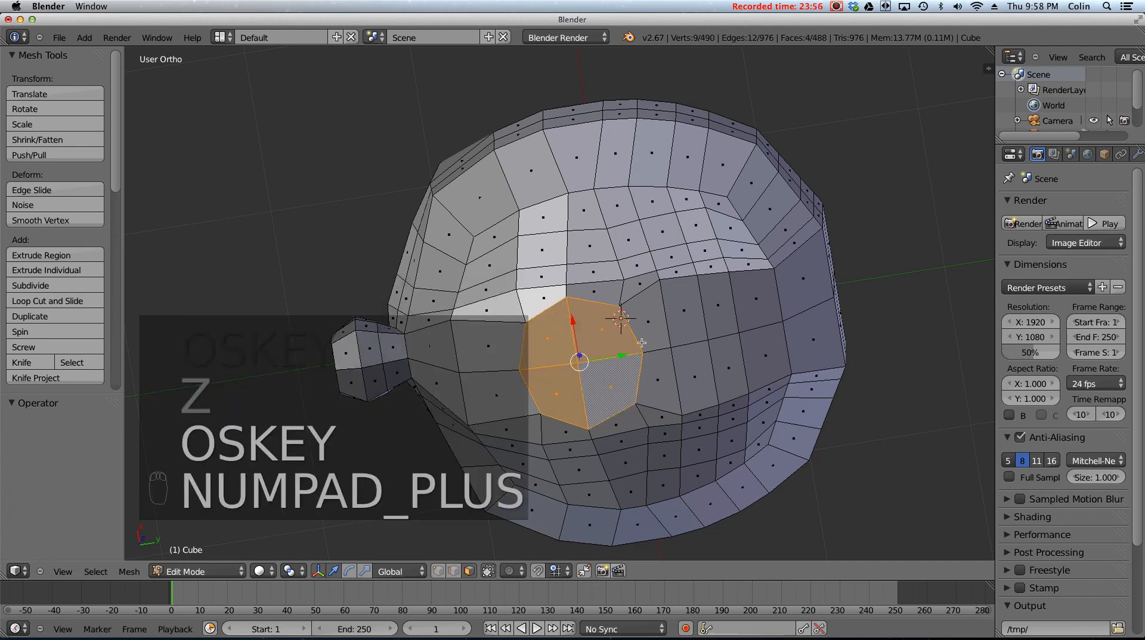
key("ctrl+KP_Add")
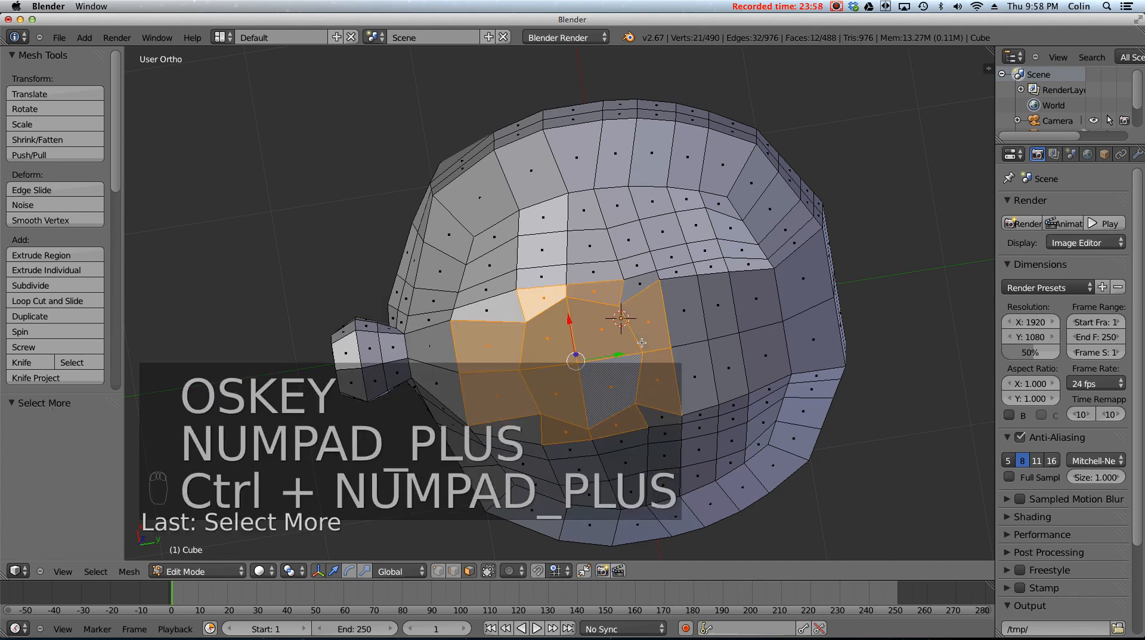
key("ctrl+KP_Add")
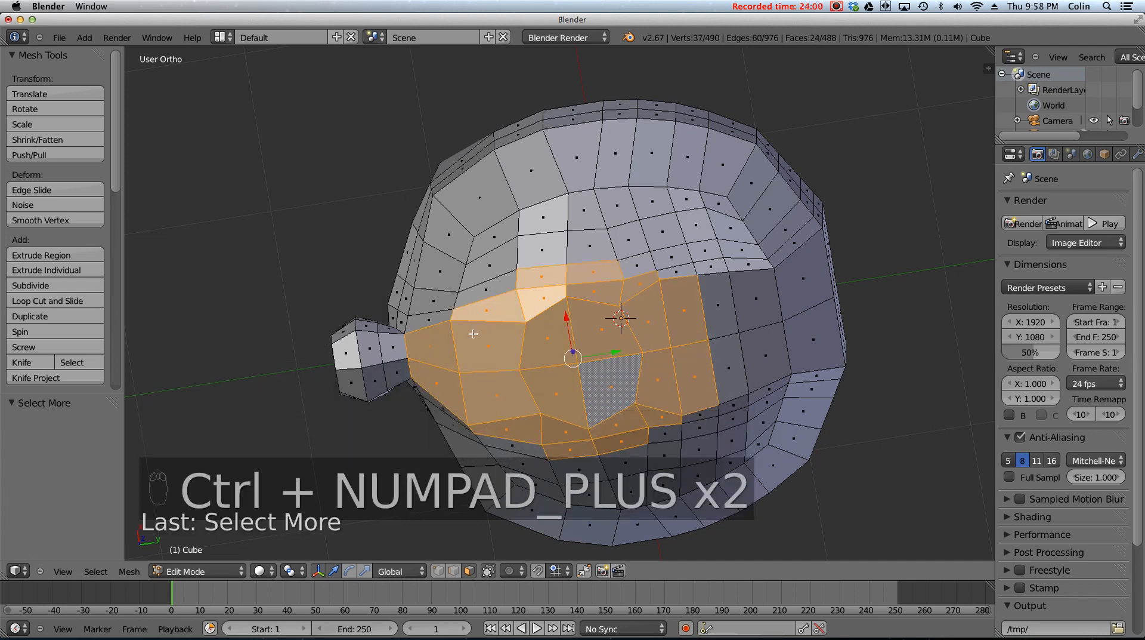
right_click(429, 343, "shift")
right_click(449, 397, "shift")
left_click_drag(640, 352, 655, 352)
key("ctrl+z")
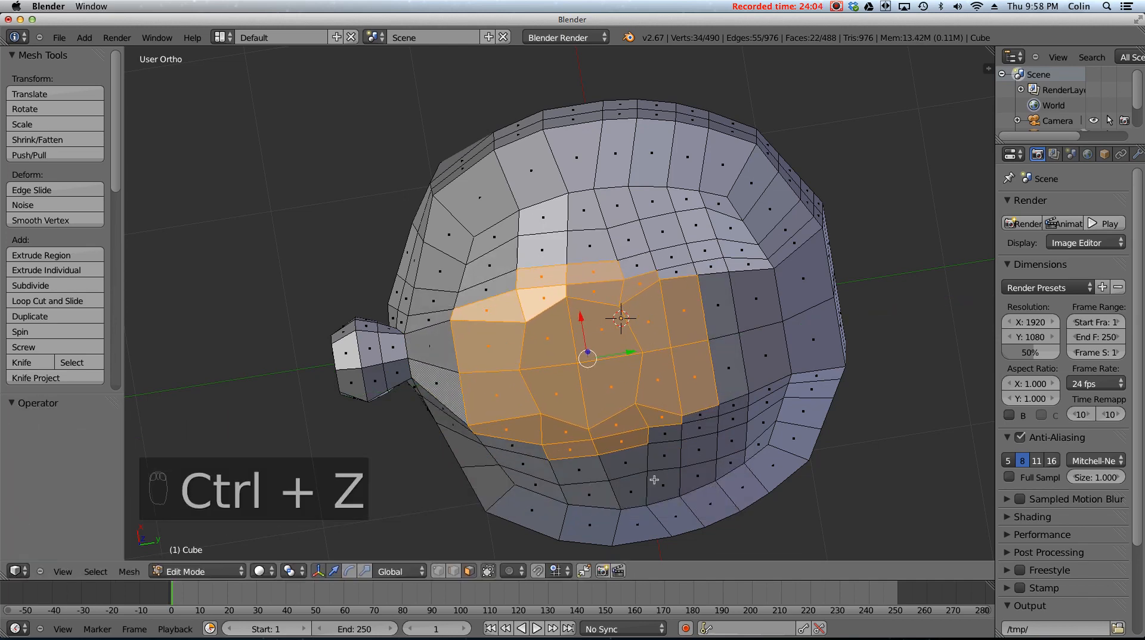
- Switch to the bottom view and enable proportional editing for the selected underside faces
middle_click_drag(655, 352, 659, 334)
key("KP_3")
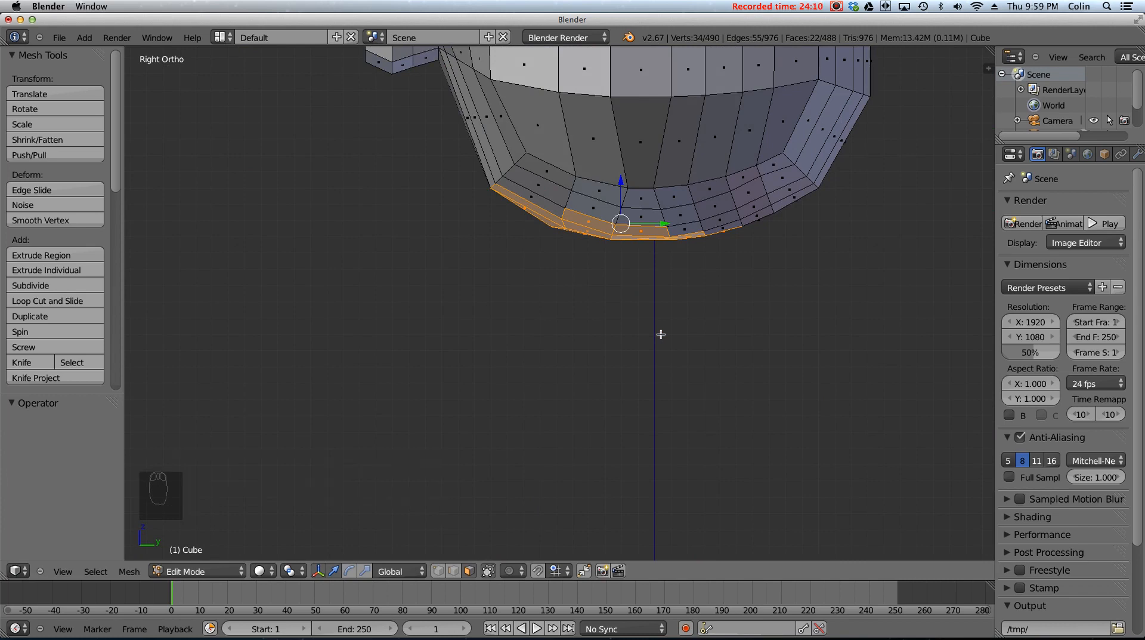
key("ctrl+KP_7")
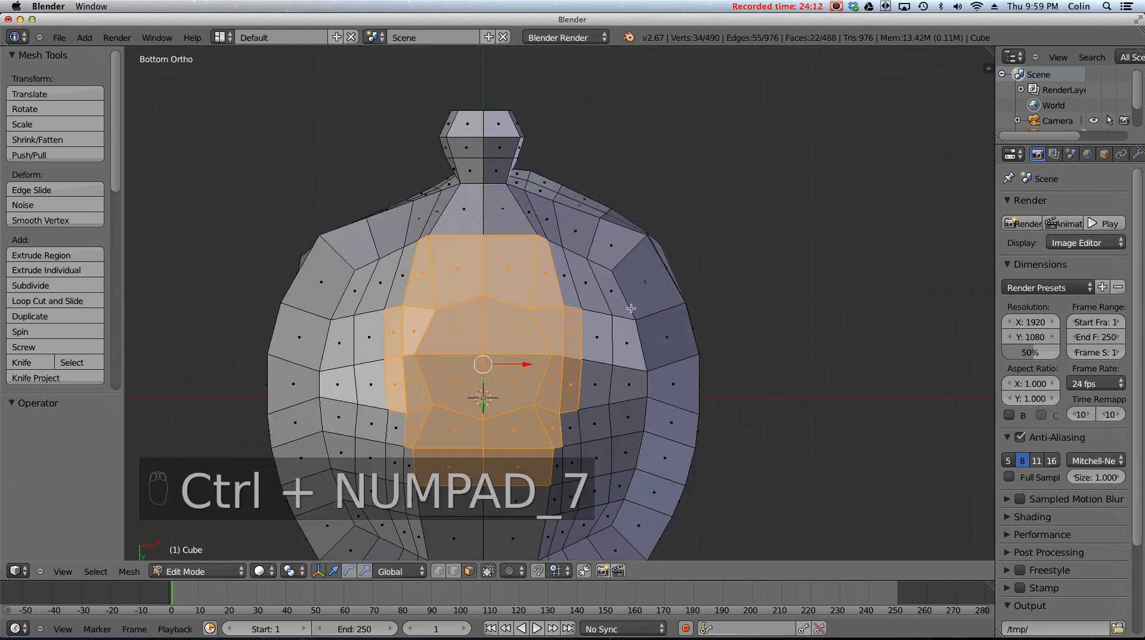
key("KP_7")
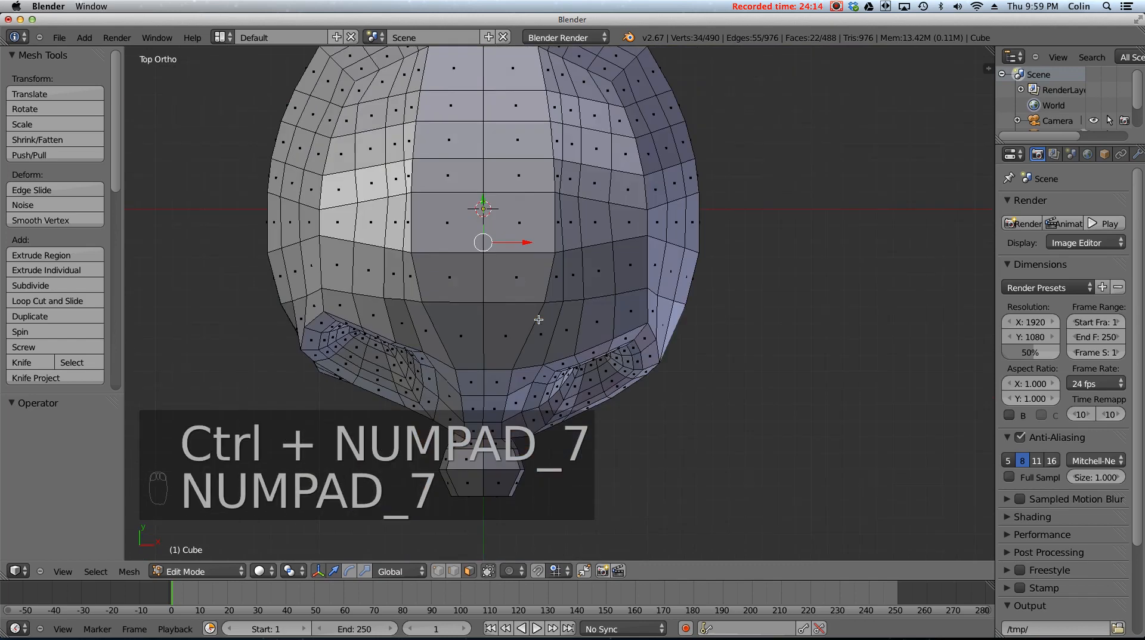
key("ctrl+KP_7")
scroll(568, 380, "up", 1)
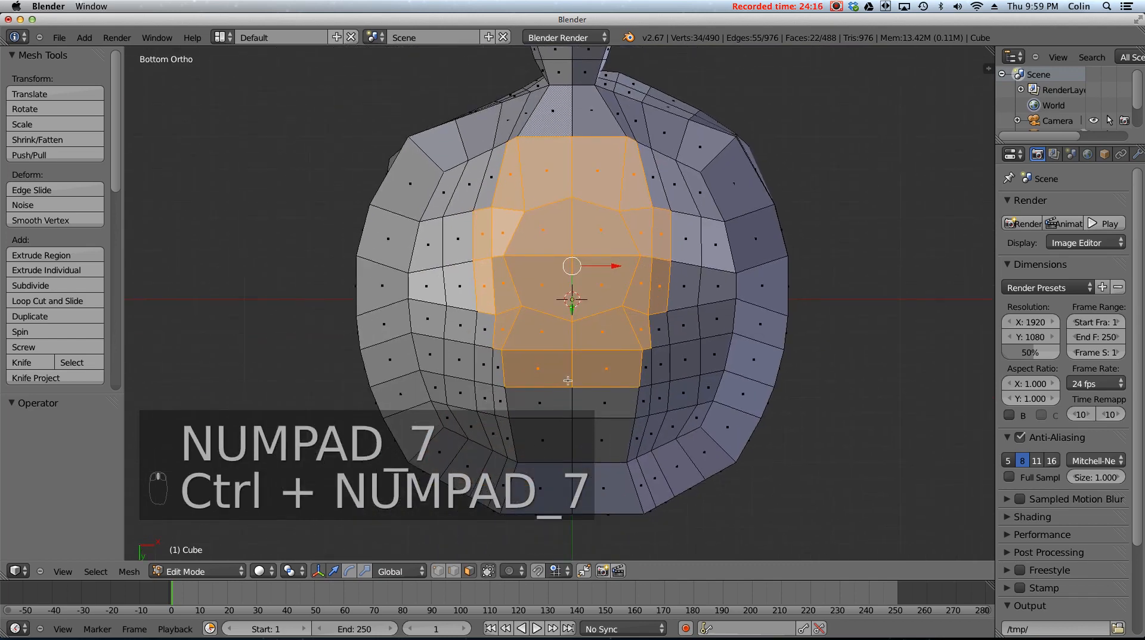
left_click(515, 571)
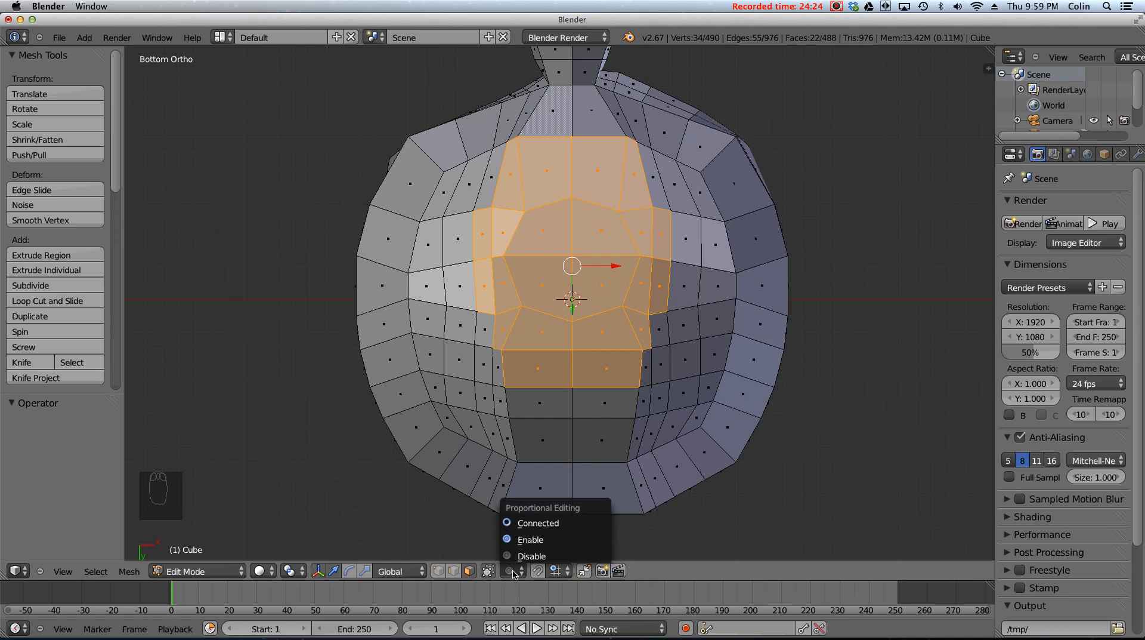
left_click(529, 539)
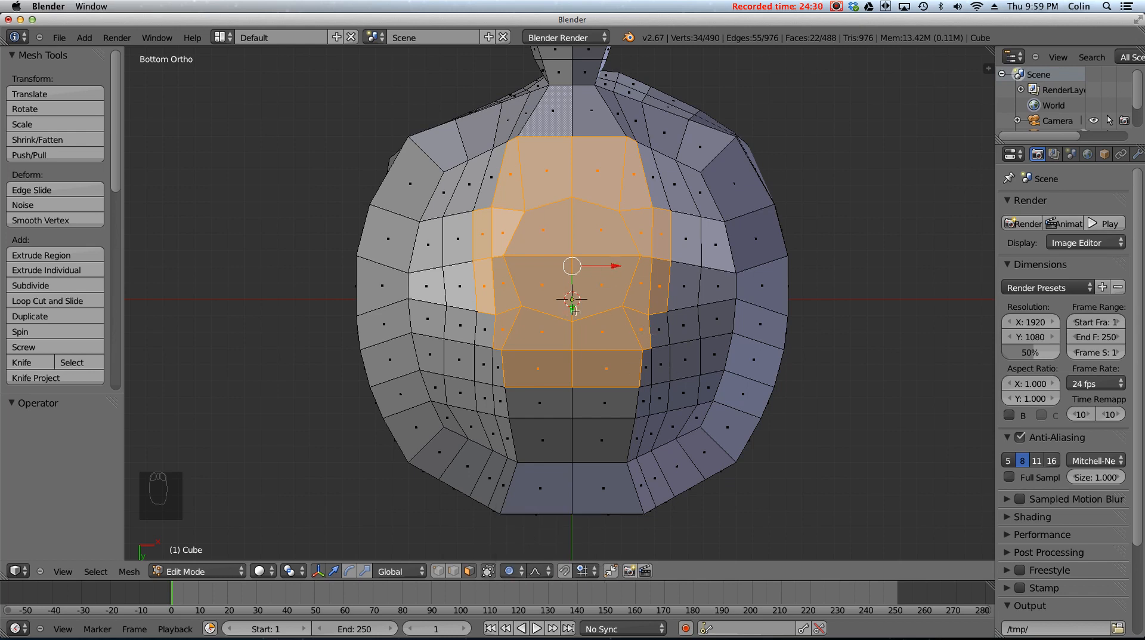
- Try moving the selected underside faces along Y with proportional editing at size 1.00, and undo each move
key("g")
key("y")
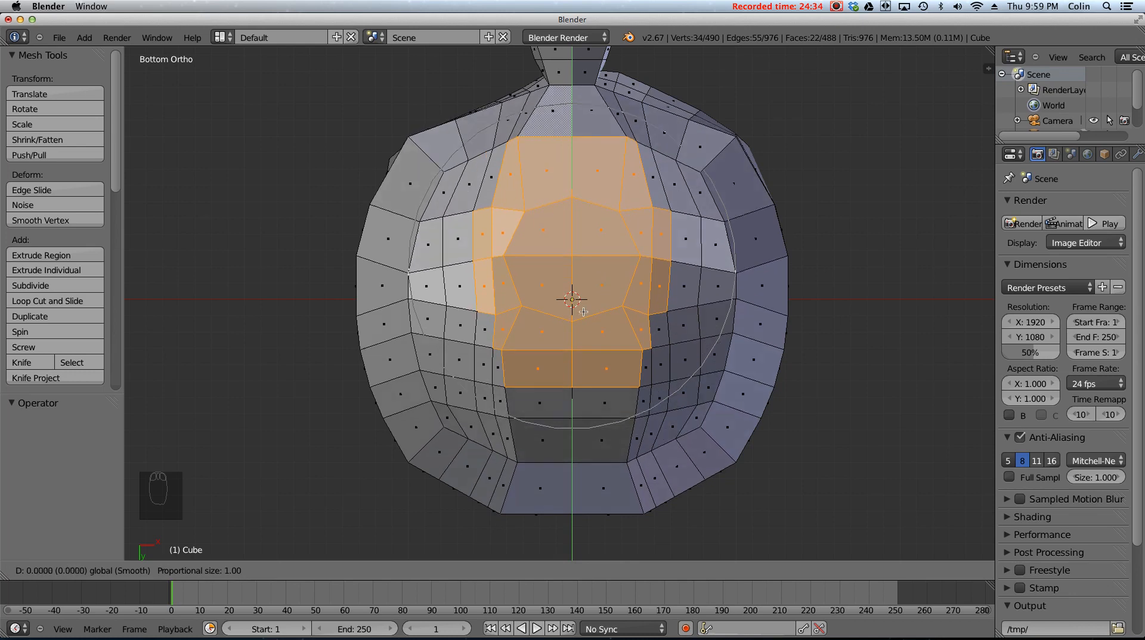
left_click(594, 271)
key("ctrl+z")
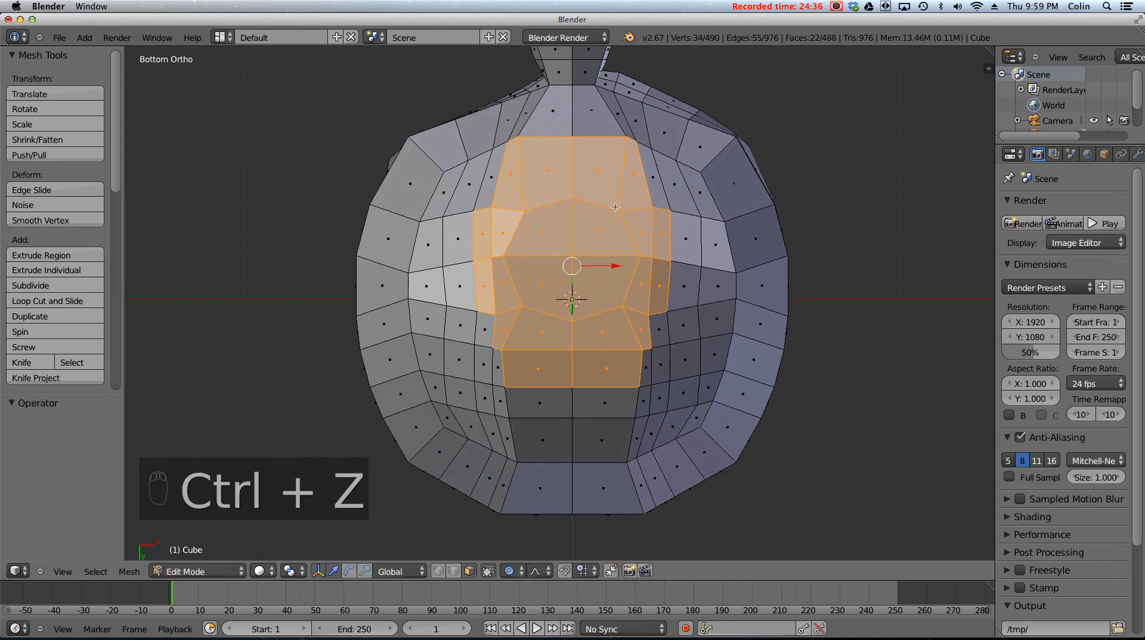
key("g")
key("y")
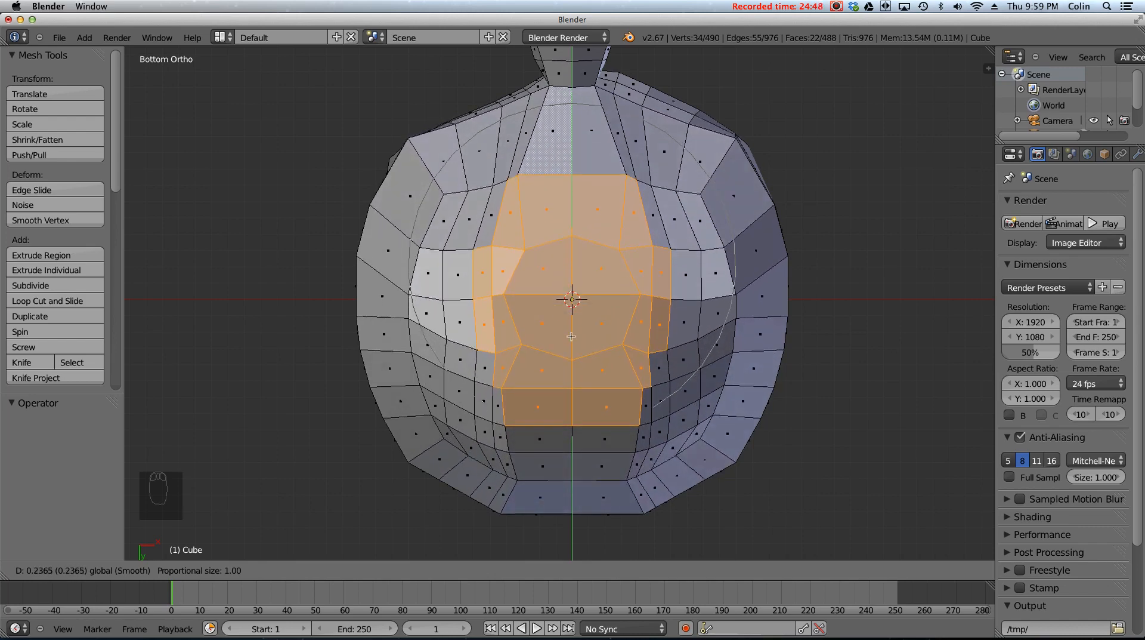
left_click(597, 329)
key("ctrl+z")
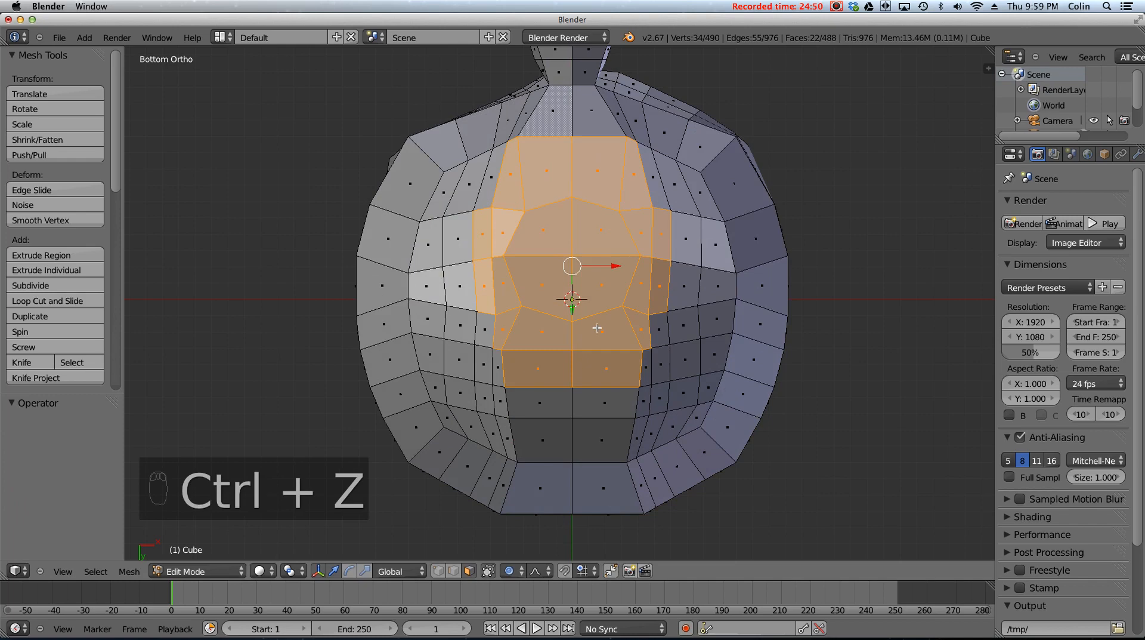
- In the right side view, try moving the selected underside faces with proportional sizes between about 0.39 and 2.59
key("KP_3")
middle_click_drag(497, 204, 478, 366, "shift")
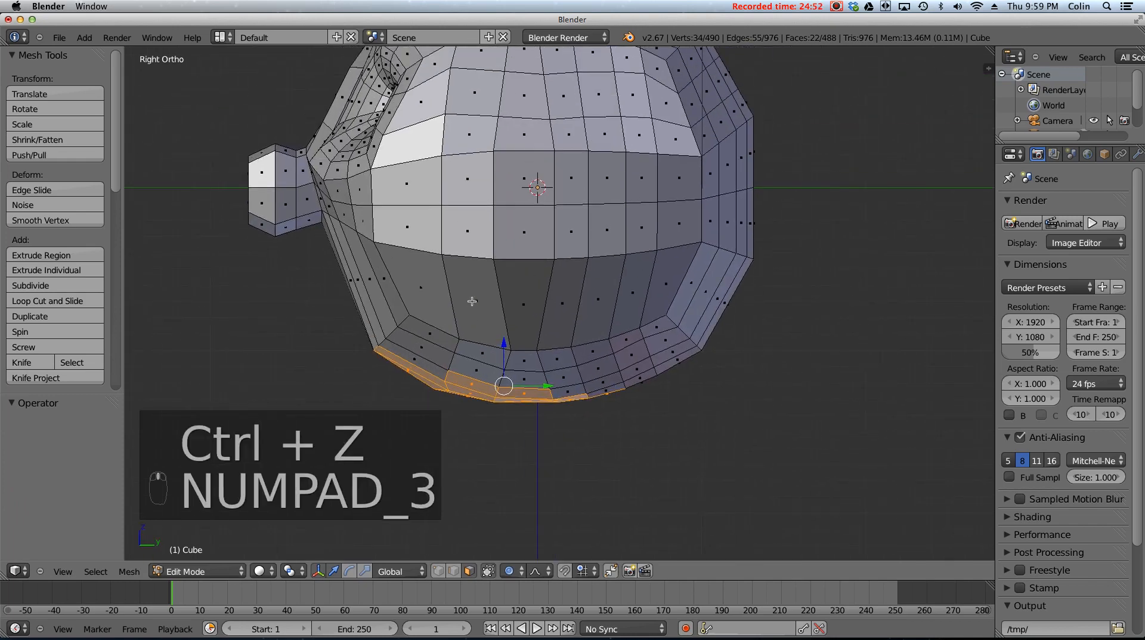
scroll(472, 301, "down", 2)
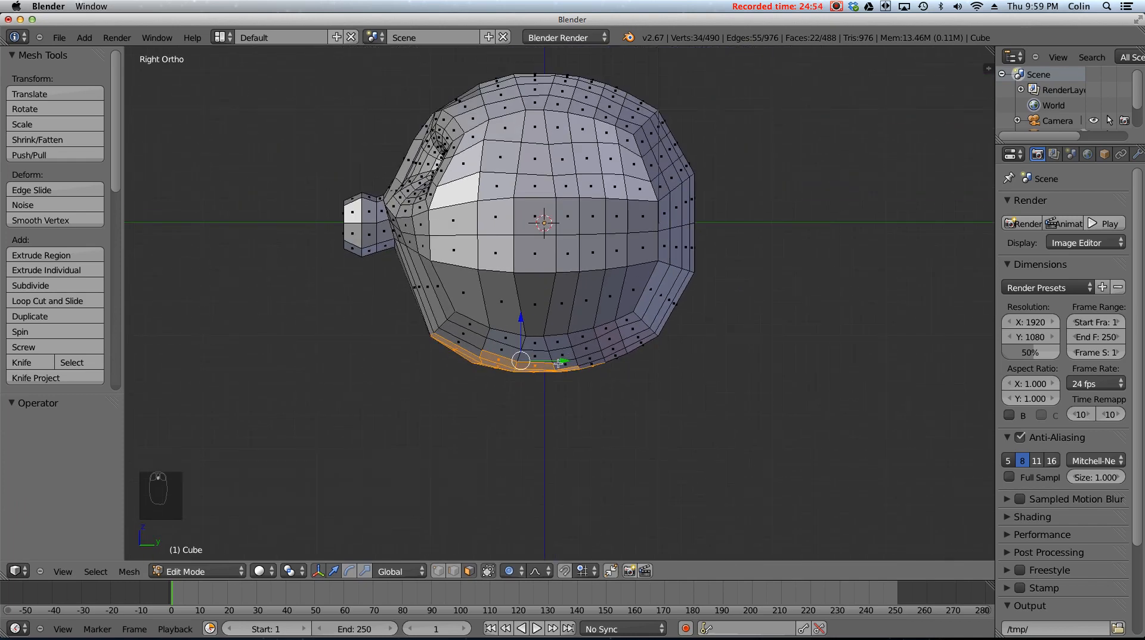
key("g")
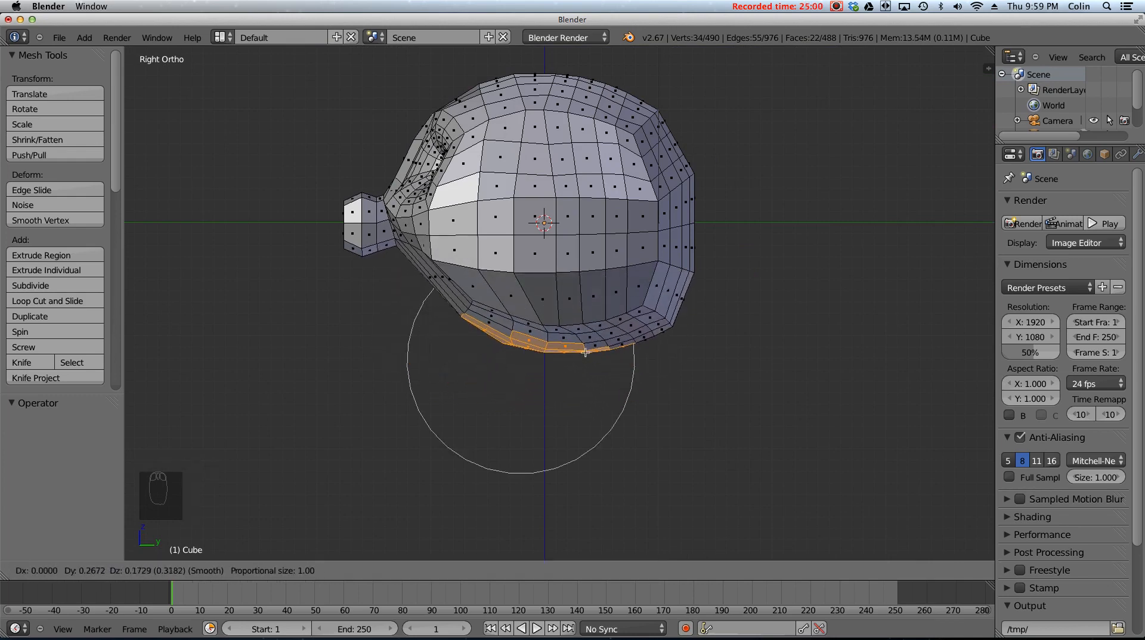
scroll(563, 367, "up", 1)
scroll(564, 361, "up", 6)
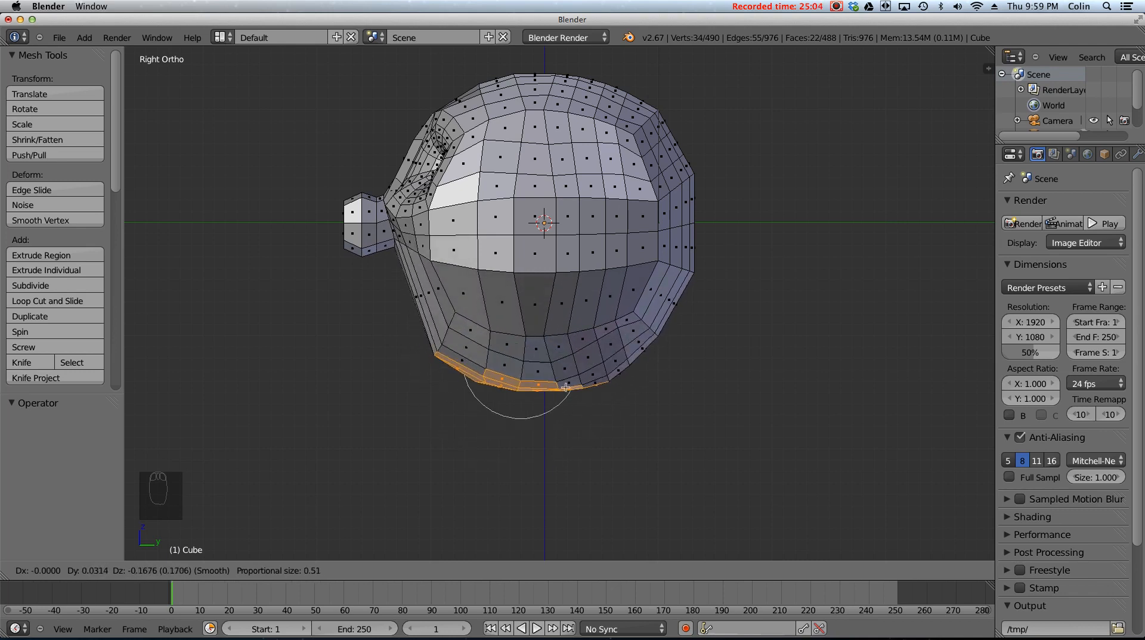
scroll(545, 380, "up", 1)
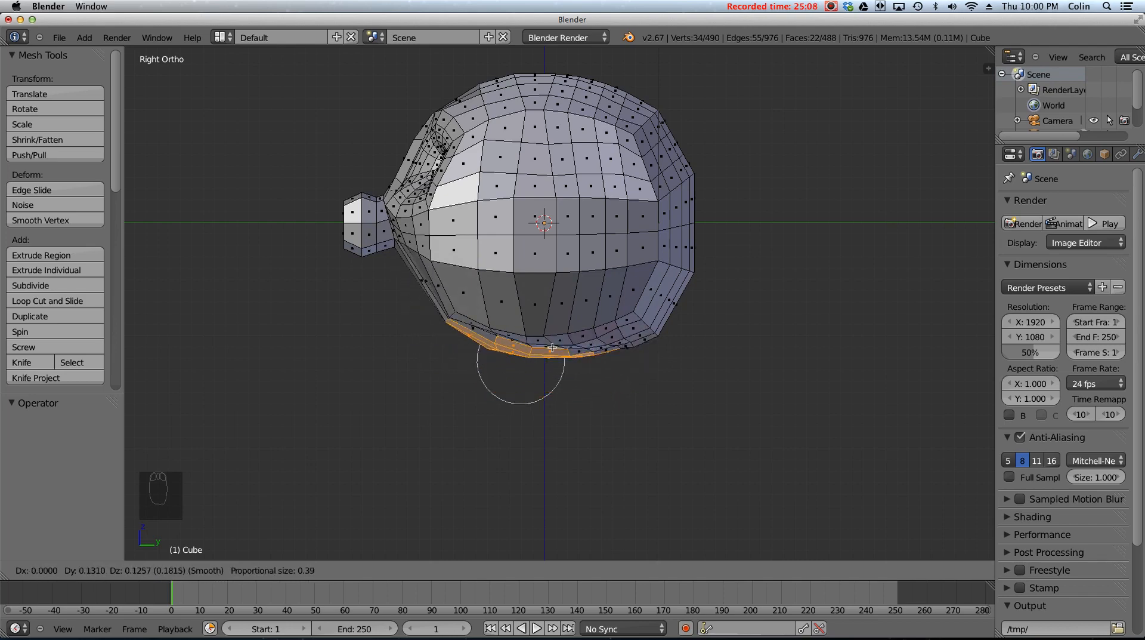
scroll(550, 368, "down", 17)
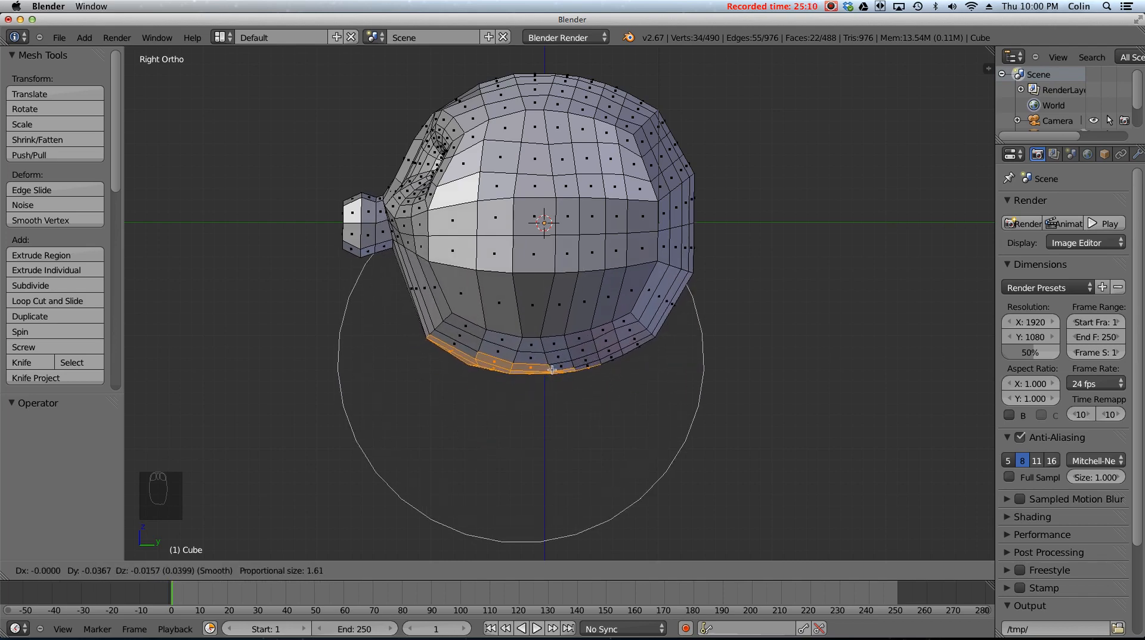
scroll(553, 351, "down", 3)
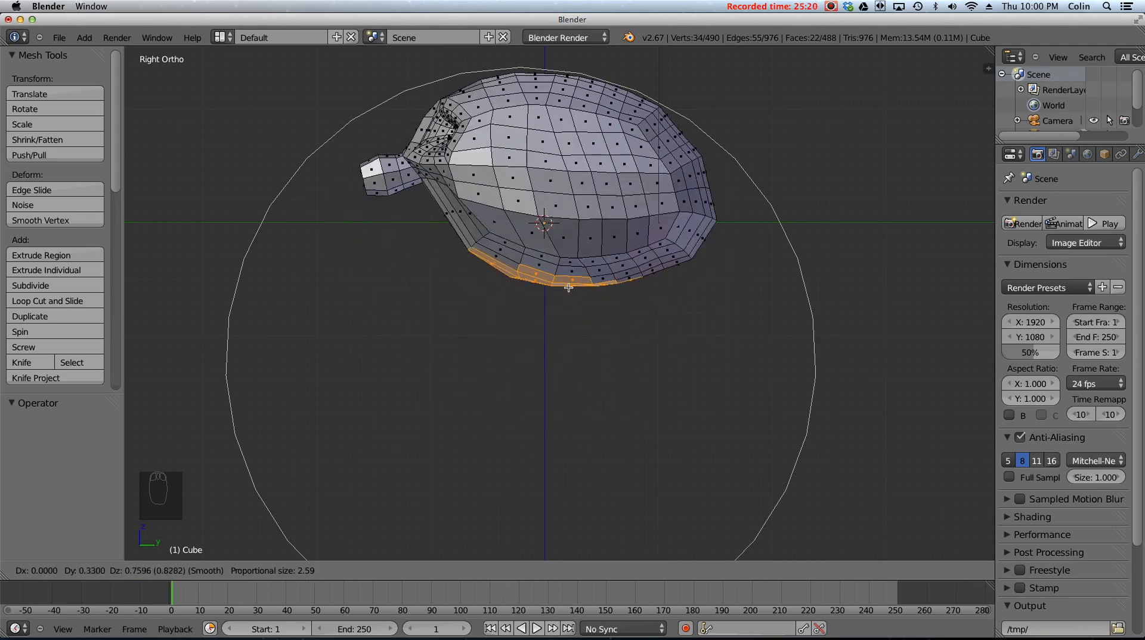
scroll(604, 354, "up", 5)
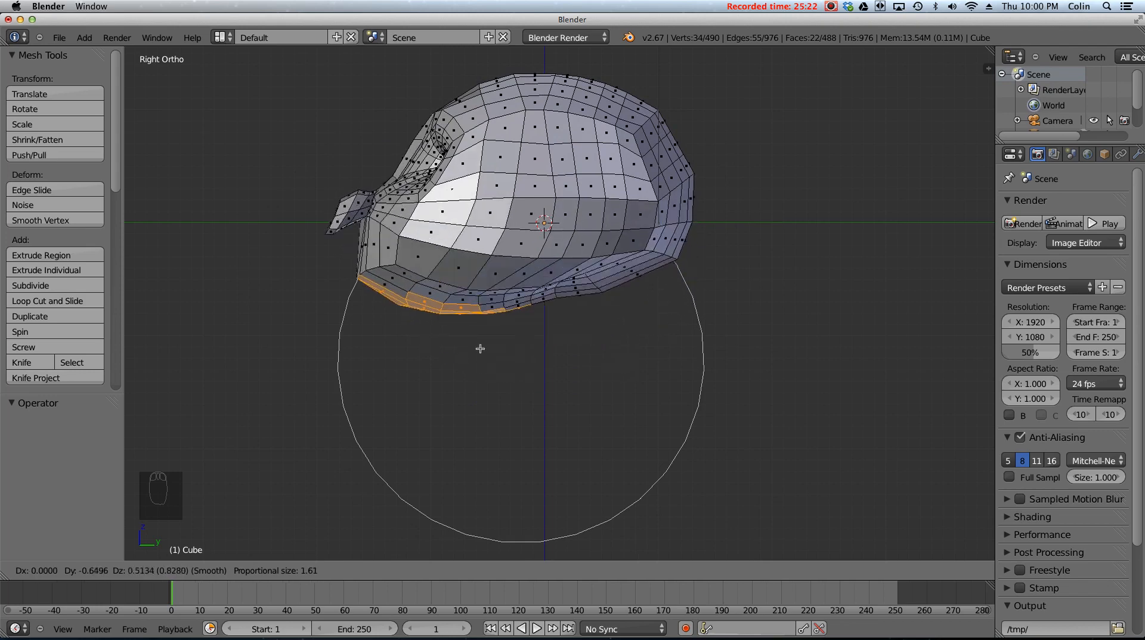
scroll(569, 367, "up", 9)
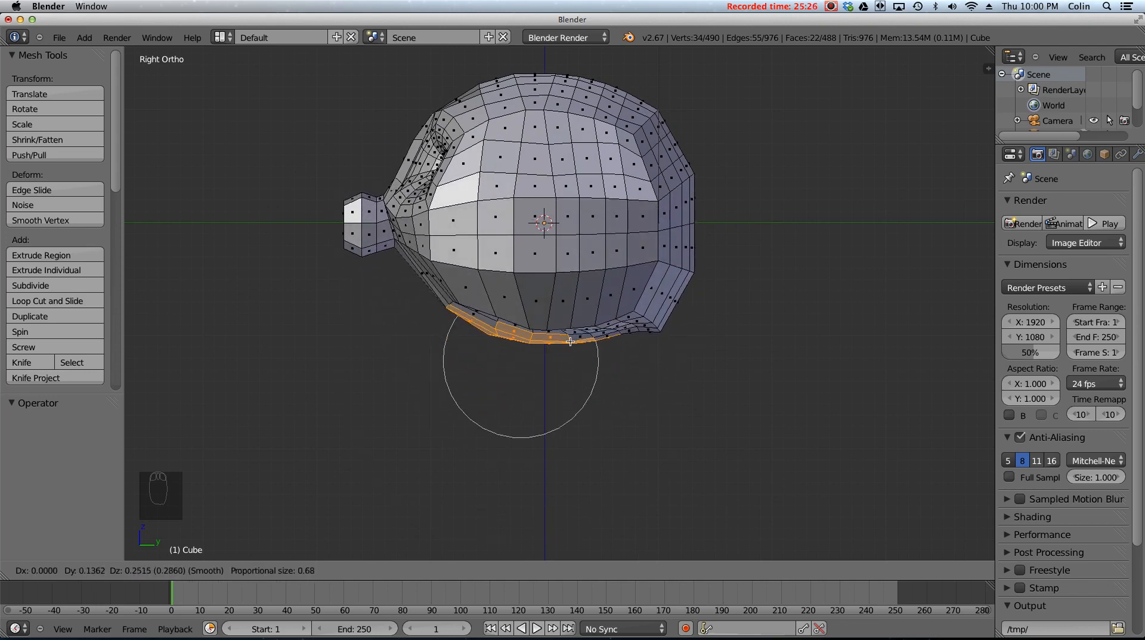
left_click(571, 341)
- Shrink the underside face selection back to the four octagon faces
middle_click_drag(558, 421, 477, 319)
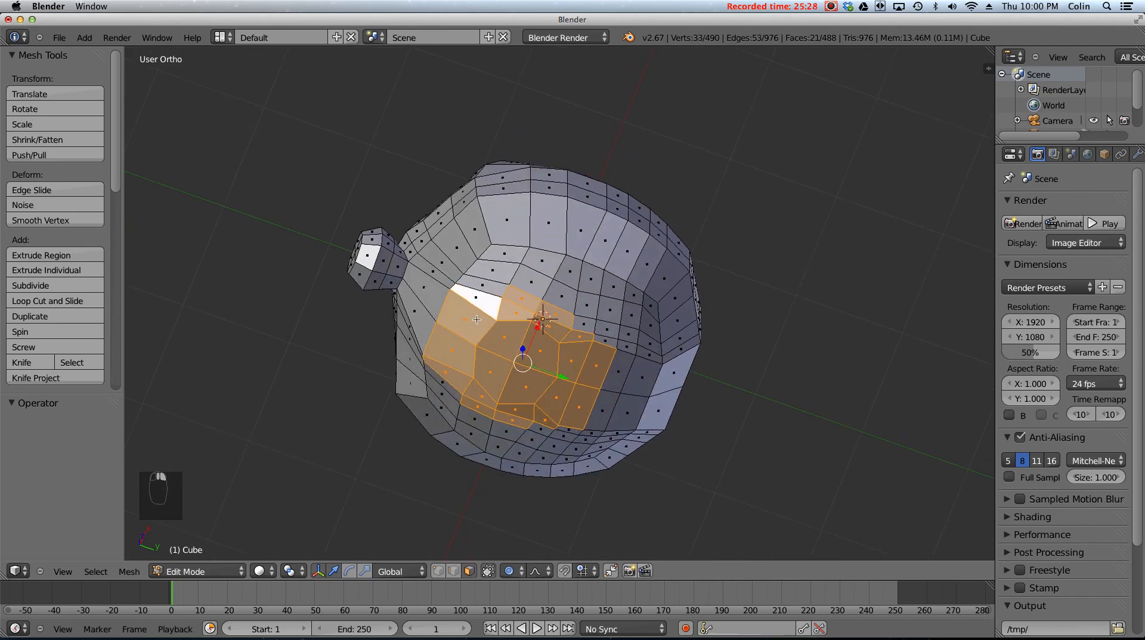
key("super+KP_Subtract")
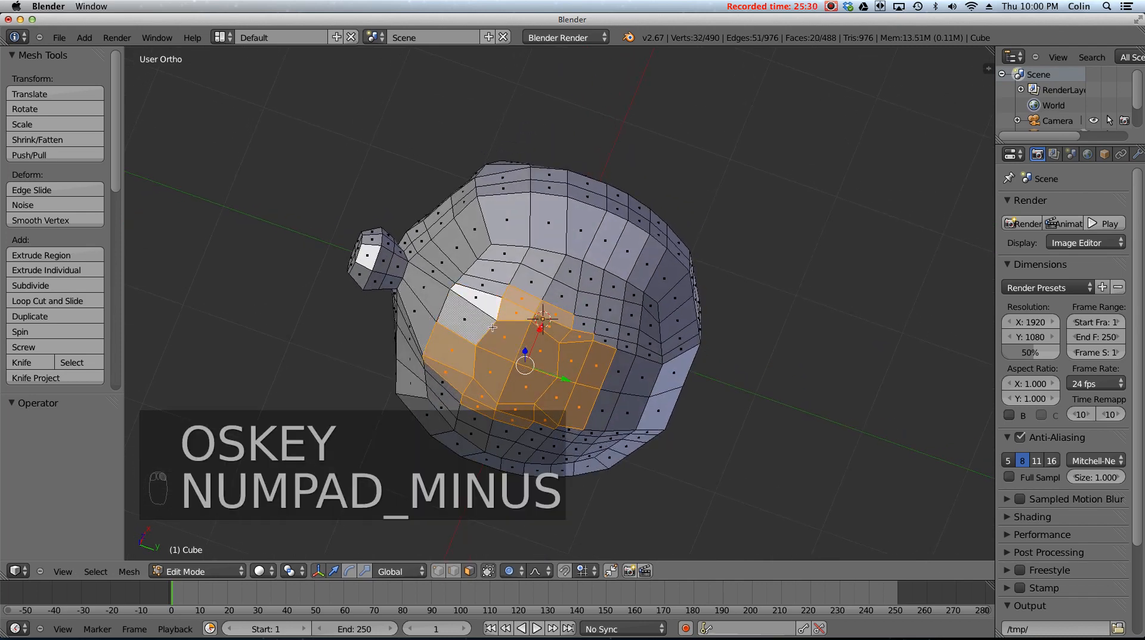
key("super+KP_Subtract")
key("super+KP_Subtract")
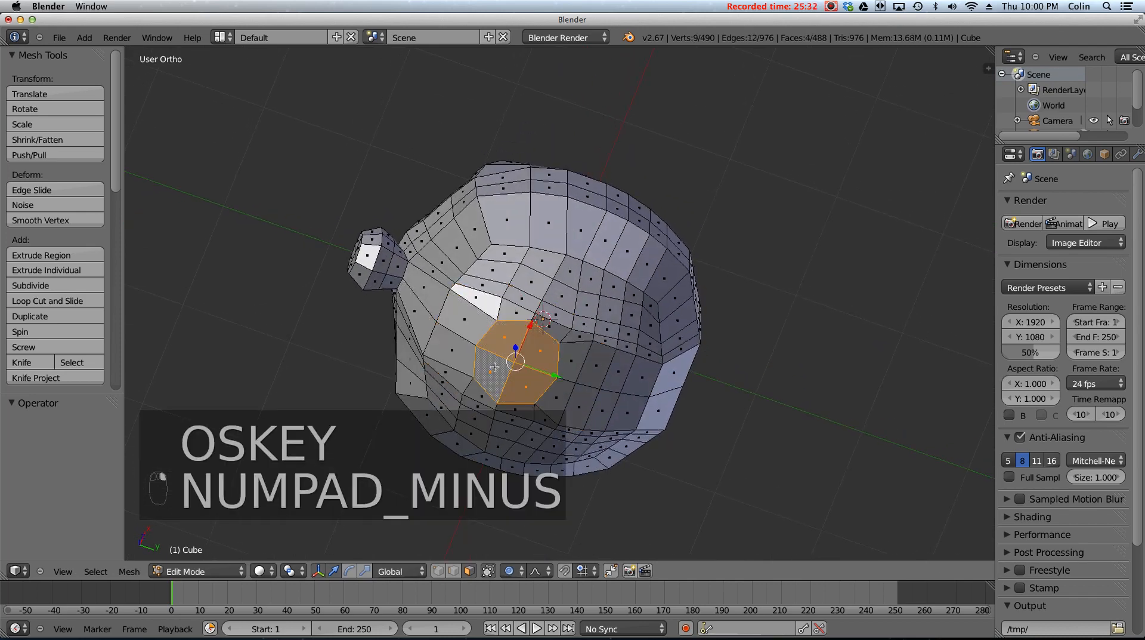
- In the right side view, move the octagon faces about 0.35 along Y and 0.01 along Z with proportional size 1.00
key("KP_1")
key("KP_3")
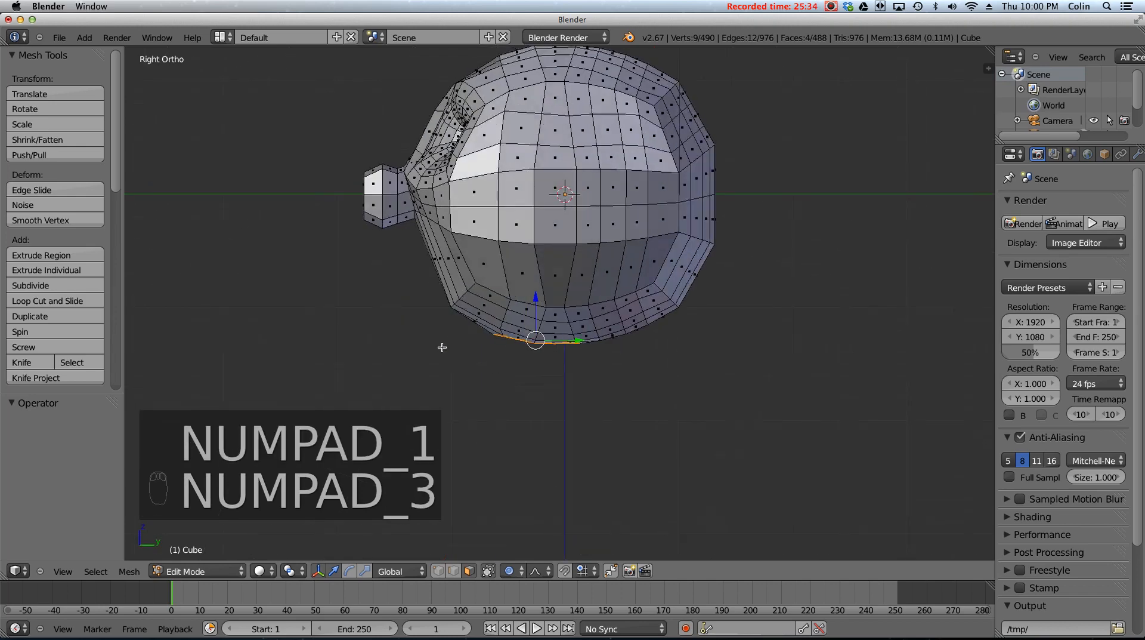
key("g")
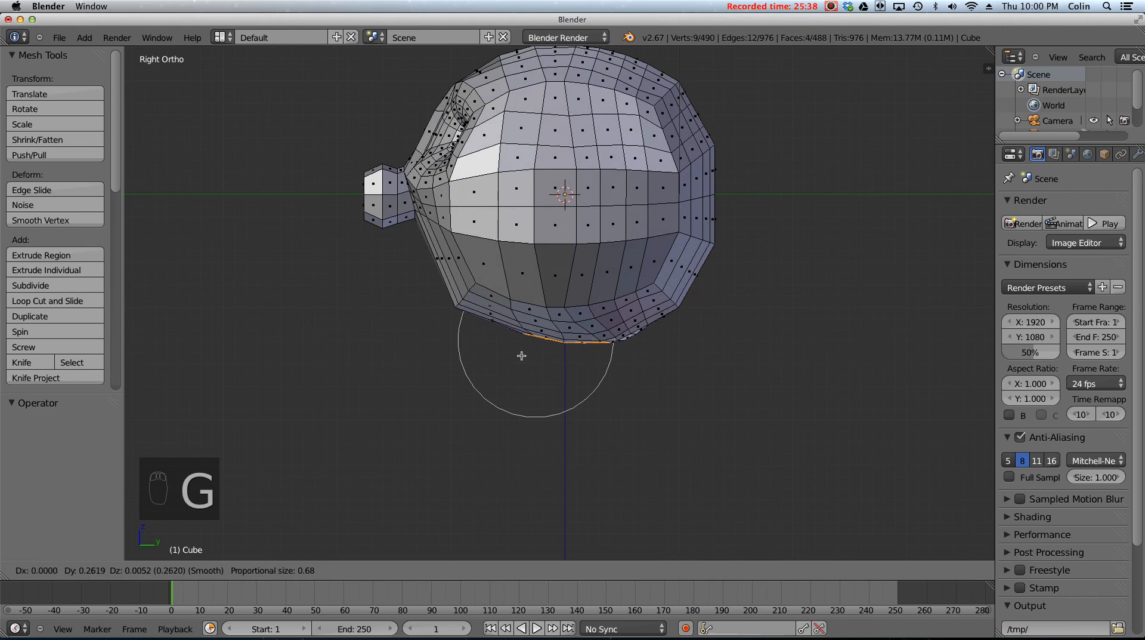
scroll(536, 360, "down", 3)
scroll(549, 361, "down", 2)
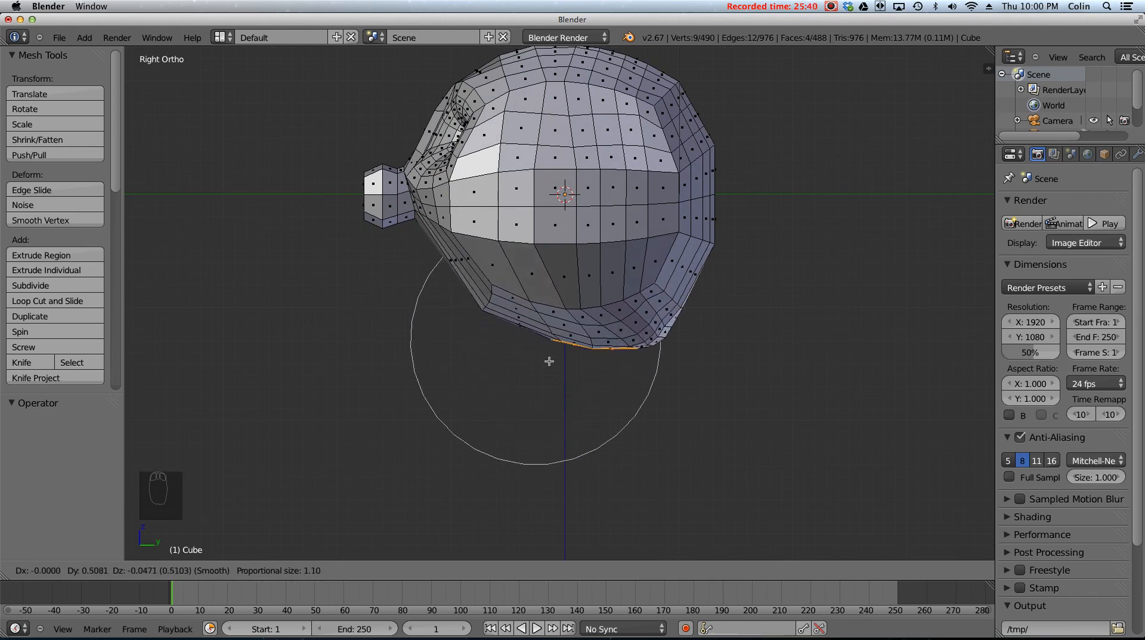
scroll(541, 359, "up", 1)
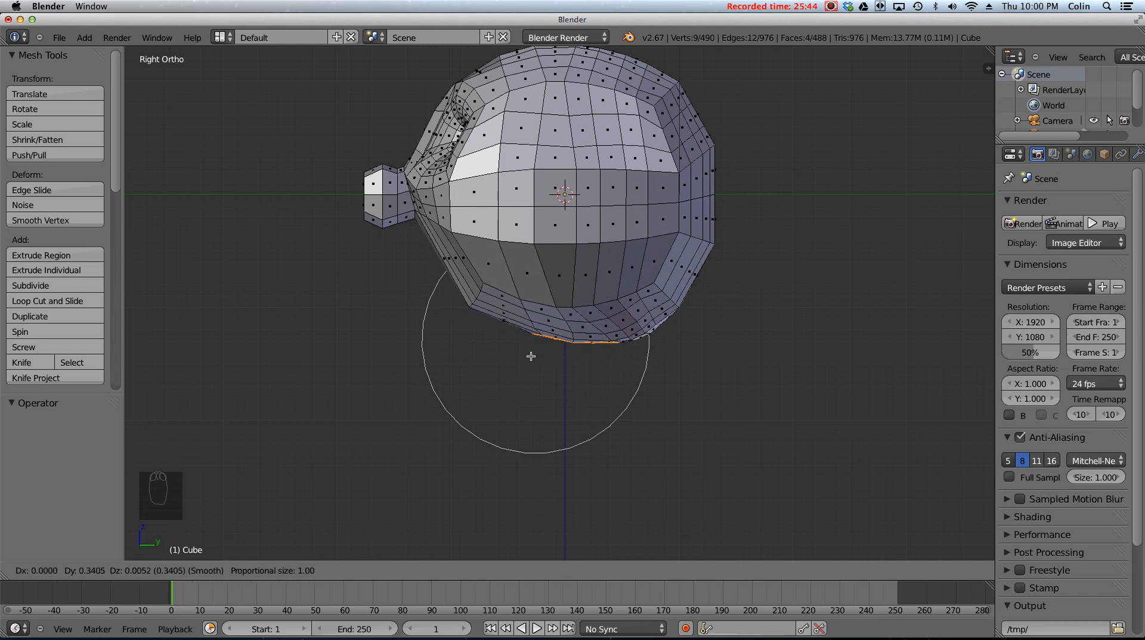
left_click(534, 362)
- Rotate the octagon faces about -7 degrees to level them, and raise them about 0.03 along Z
key("r")
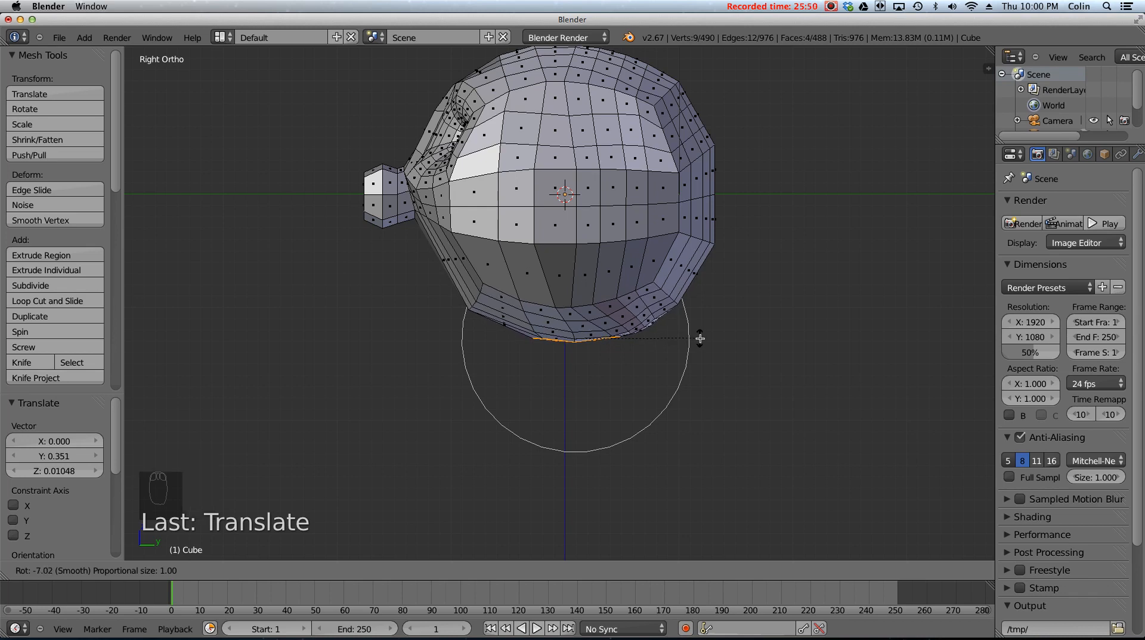
left_click(700, 338)
left_click_drag(578, 299, 578, 295)
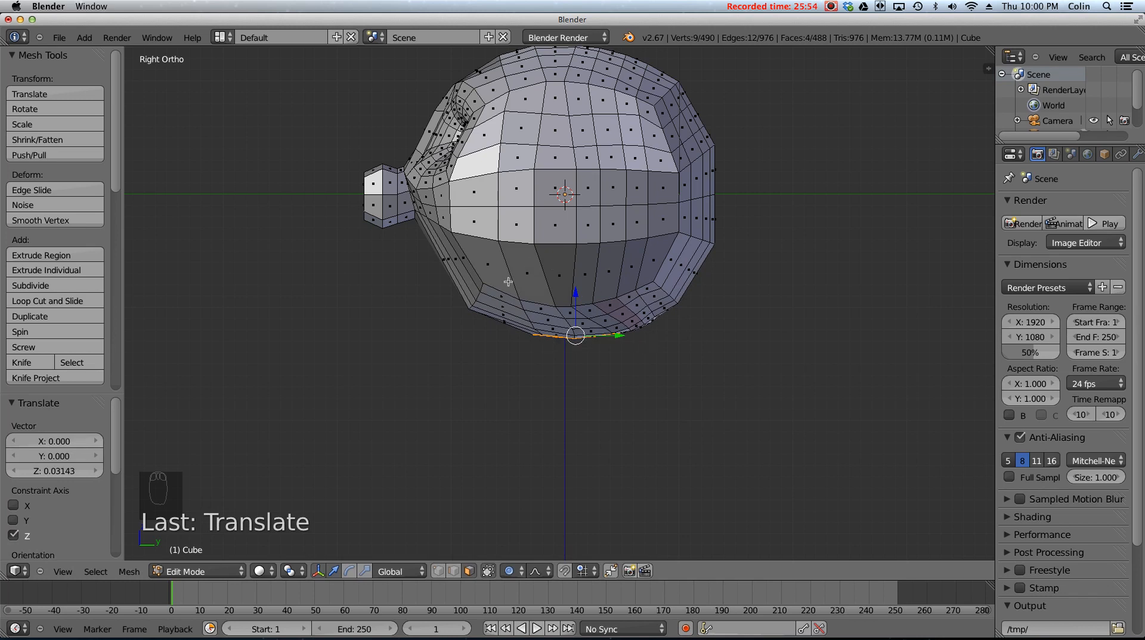
- Toggle proportional editing off and on, leave it disabled, and view the octagon from below
left_click(513, 574)
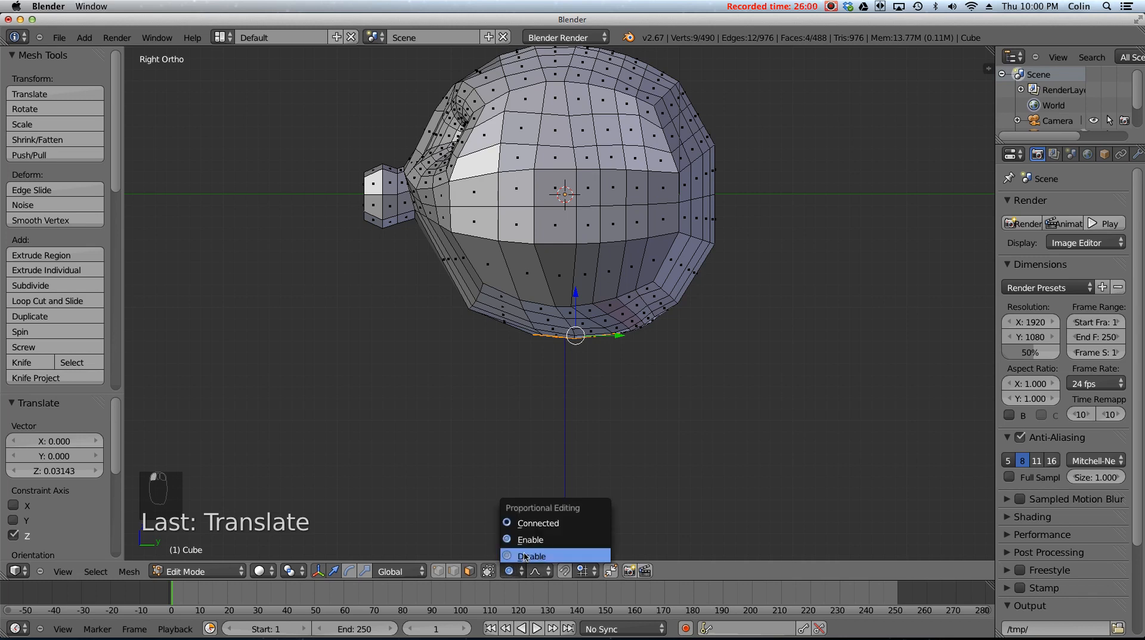
left_click(528, 564)
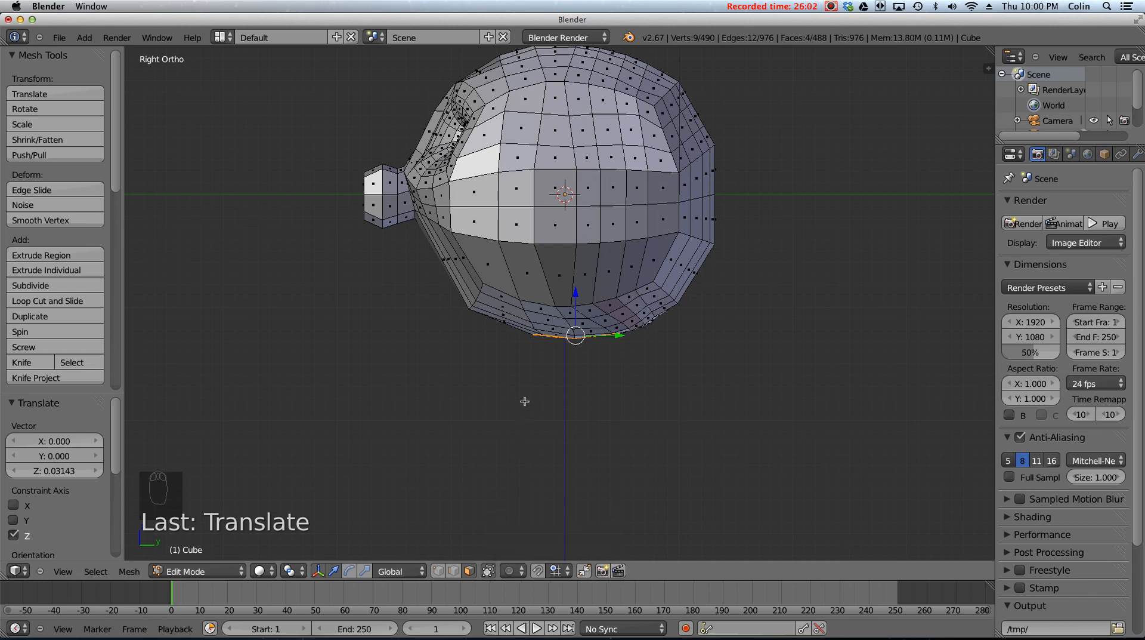
key("o")
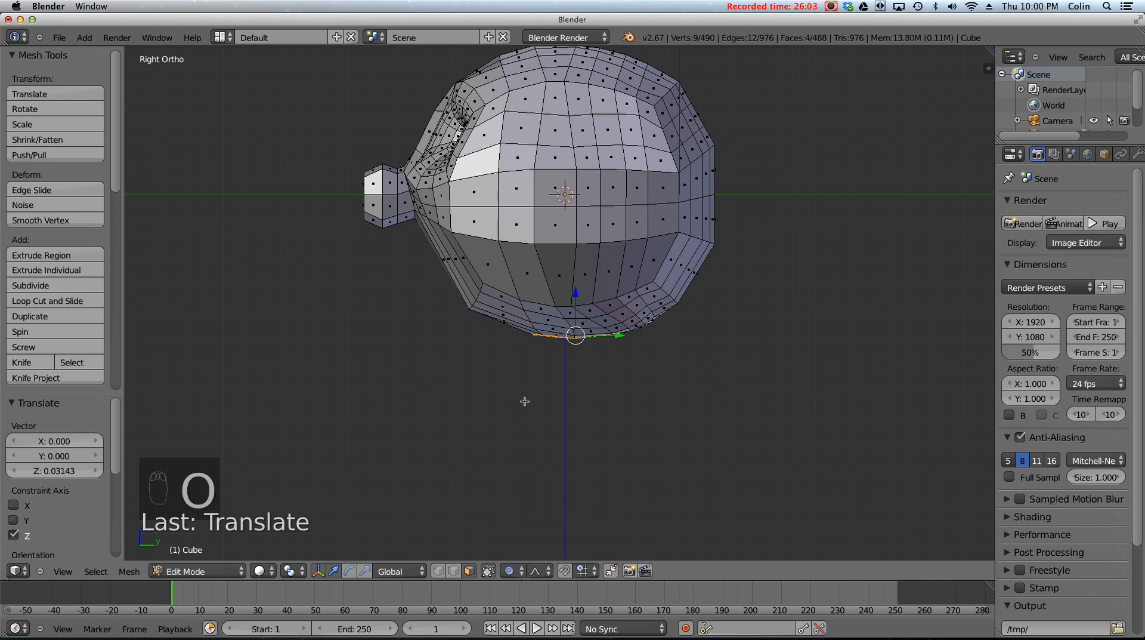
key("o")
left_click(512, 575)
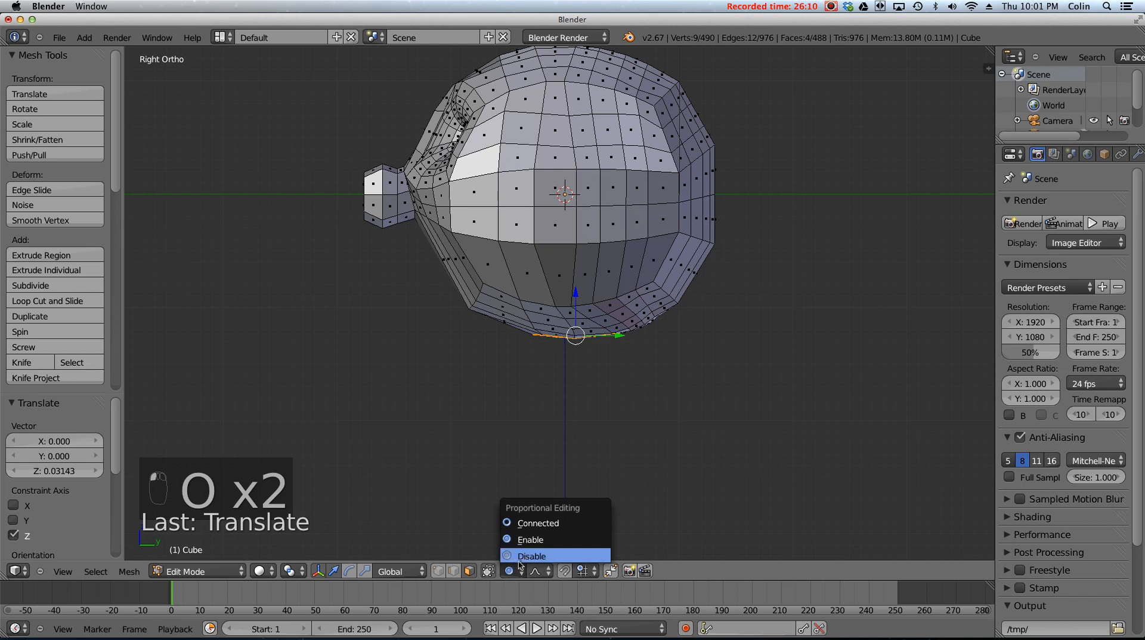
key("o")
key("o")
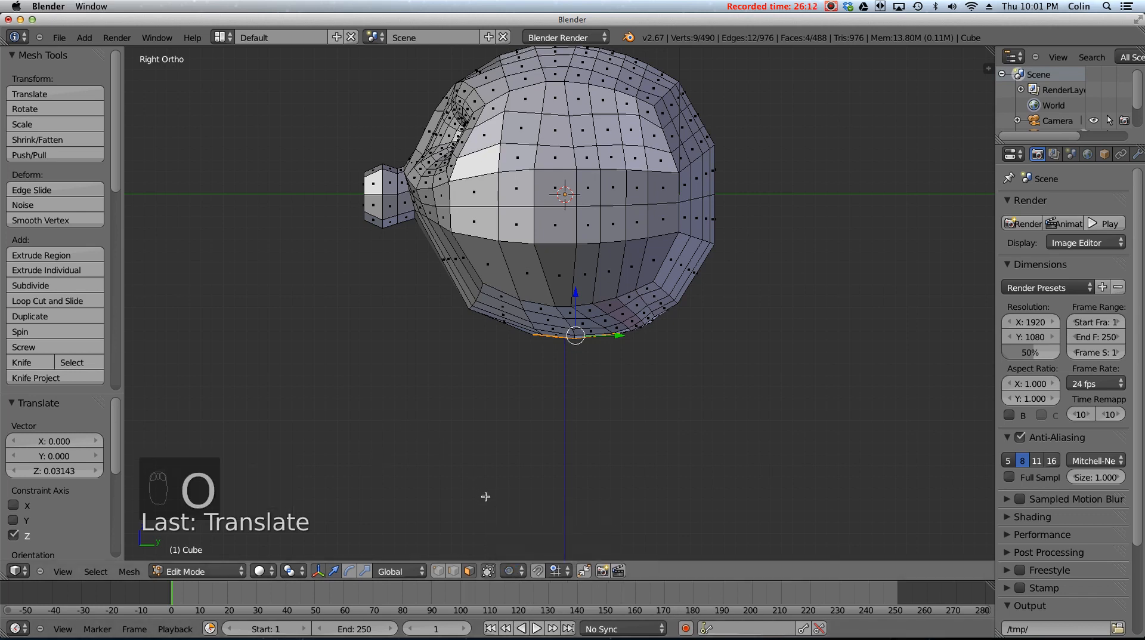
key("o")
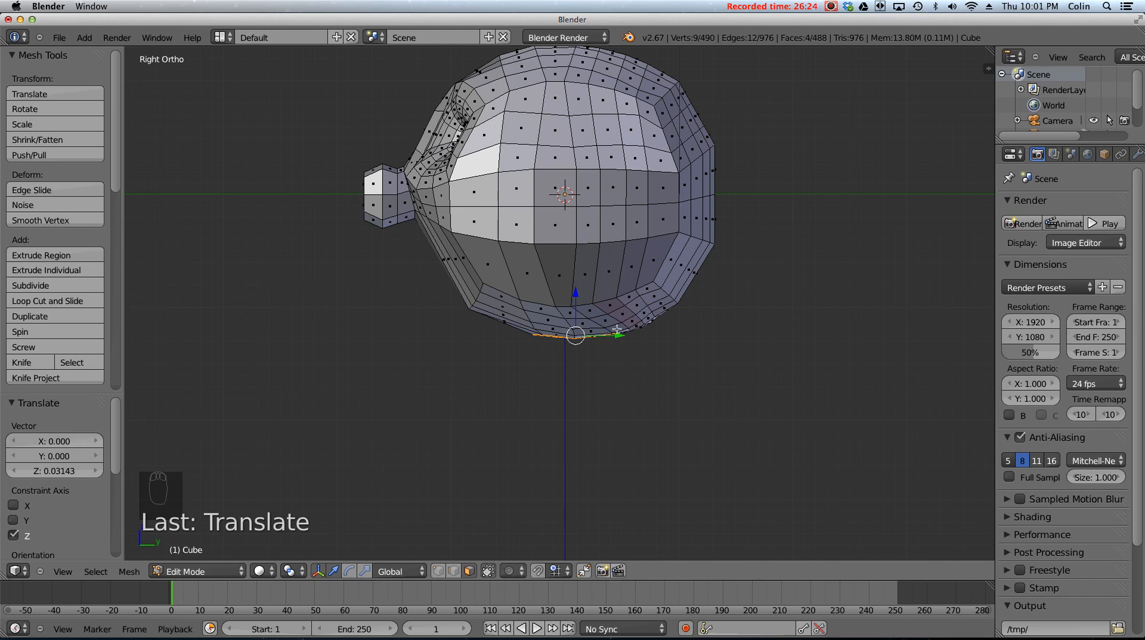
middle_click_drag(617, 328, 632, 280)
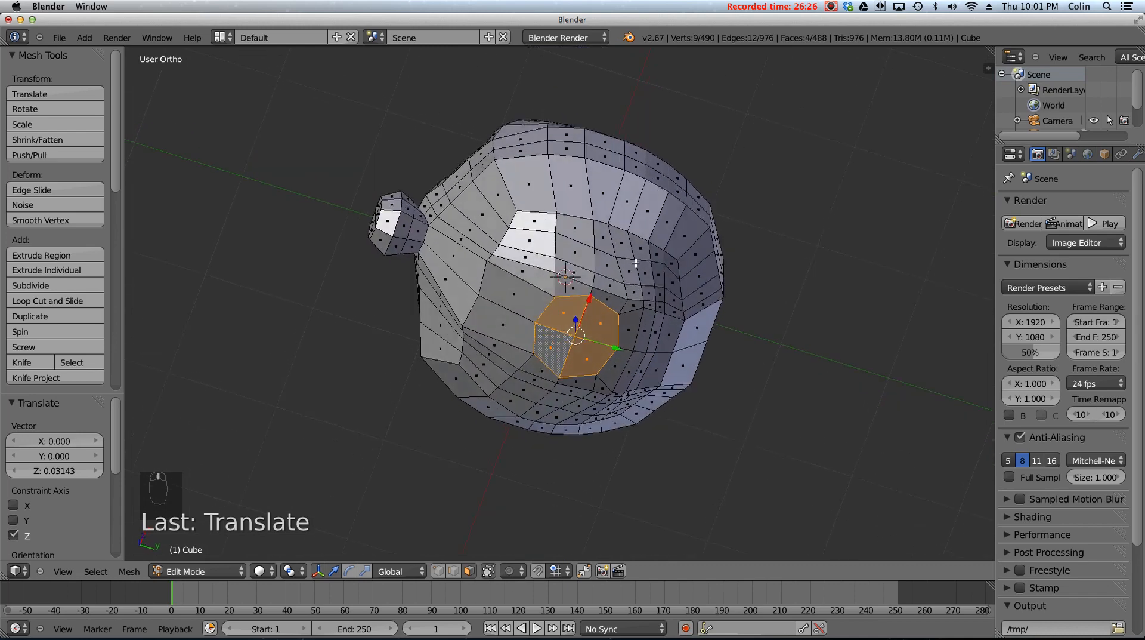
- Extrude the underside octagon faces in place and scale them to about 0.73 to form an inner ring
key("KP_3")
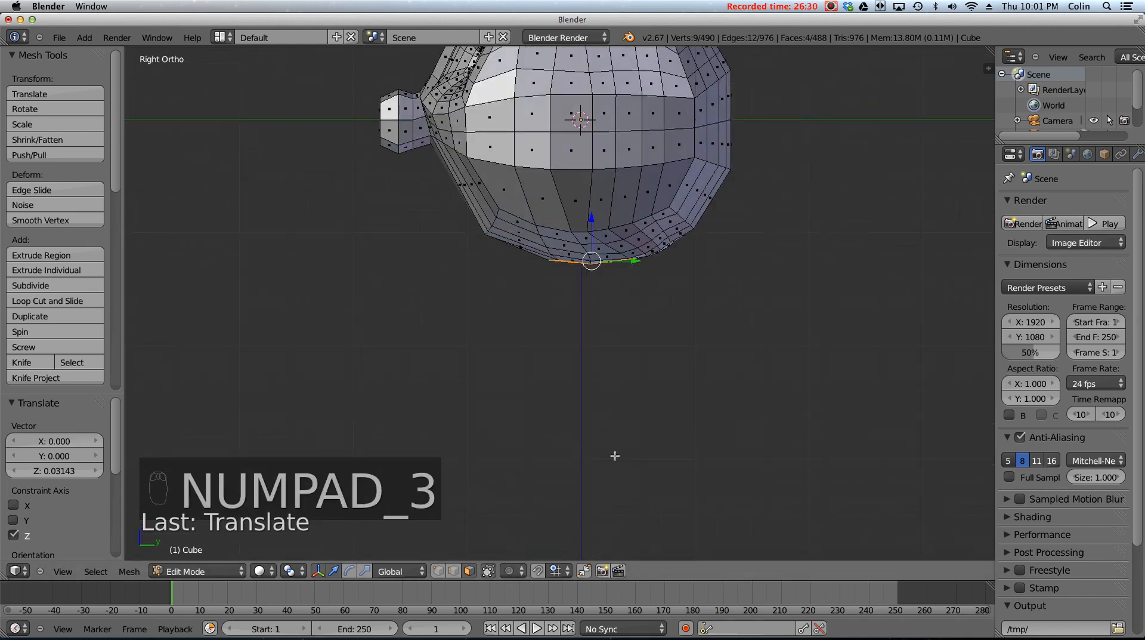
middle_click_drag(626, 337, 637, 246)
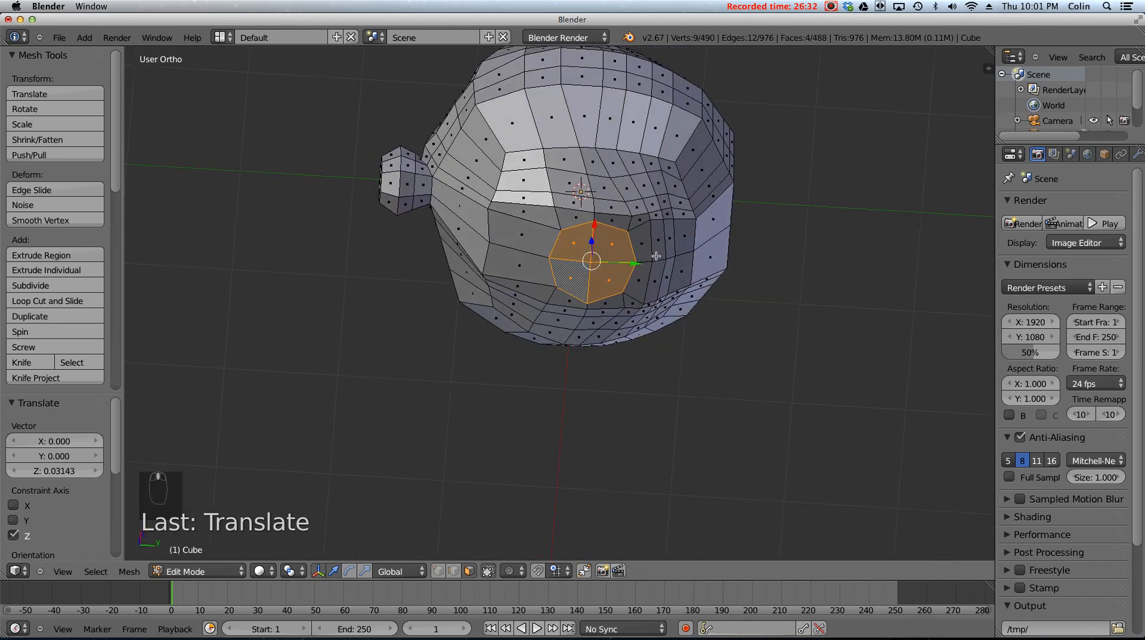
key("e")
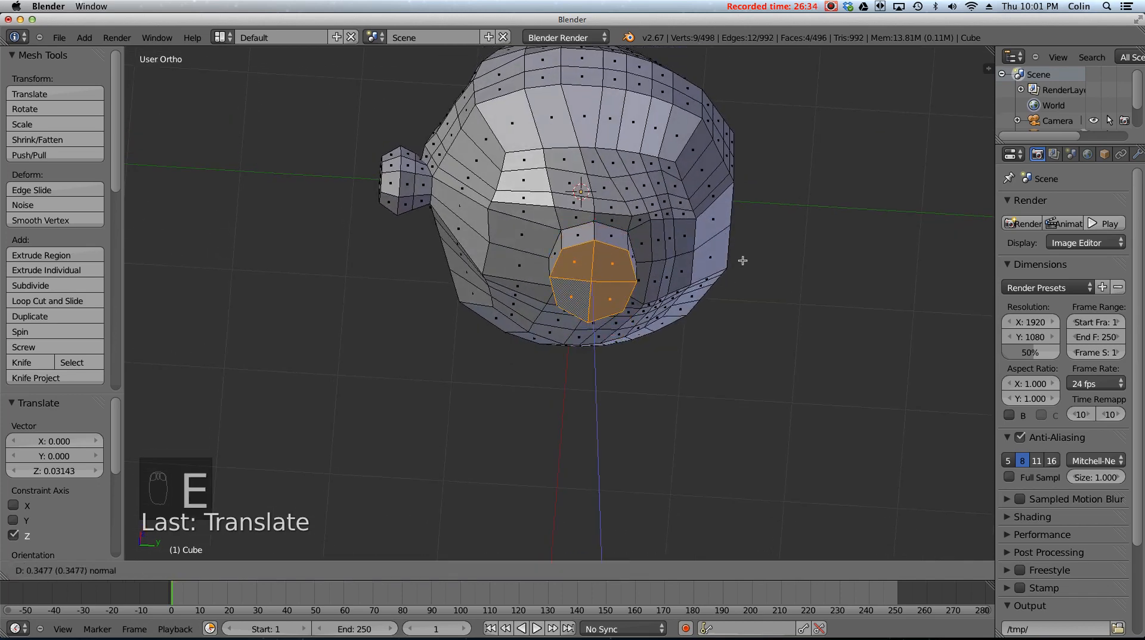
left_click(745, 259)
key("s")
left_click(709, 267)
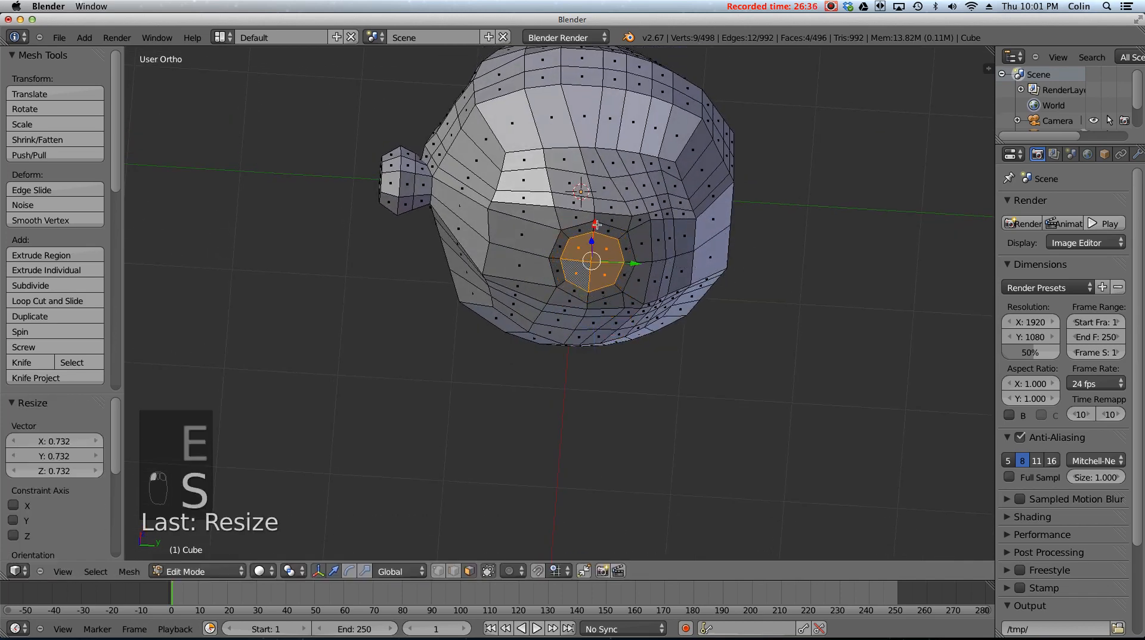
- Undo a trial move of the inner octagon faces, and lower them about 0.07 along Z
left_click_drag(593, 225, 595, 230)
key("ctrl+z")
middle_click_drag(581, 245, 603, 300)
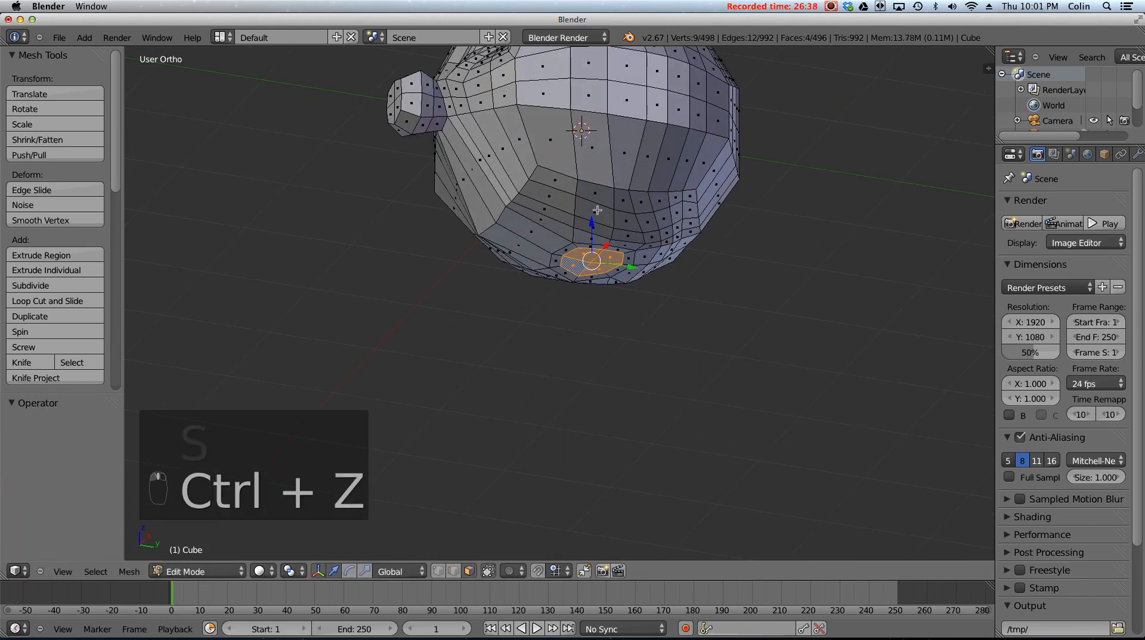
left_click_drag(594, 217, 594, 225)
scroll(596, 239, "up", 2)
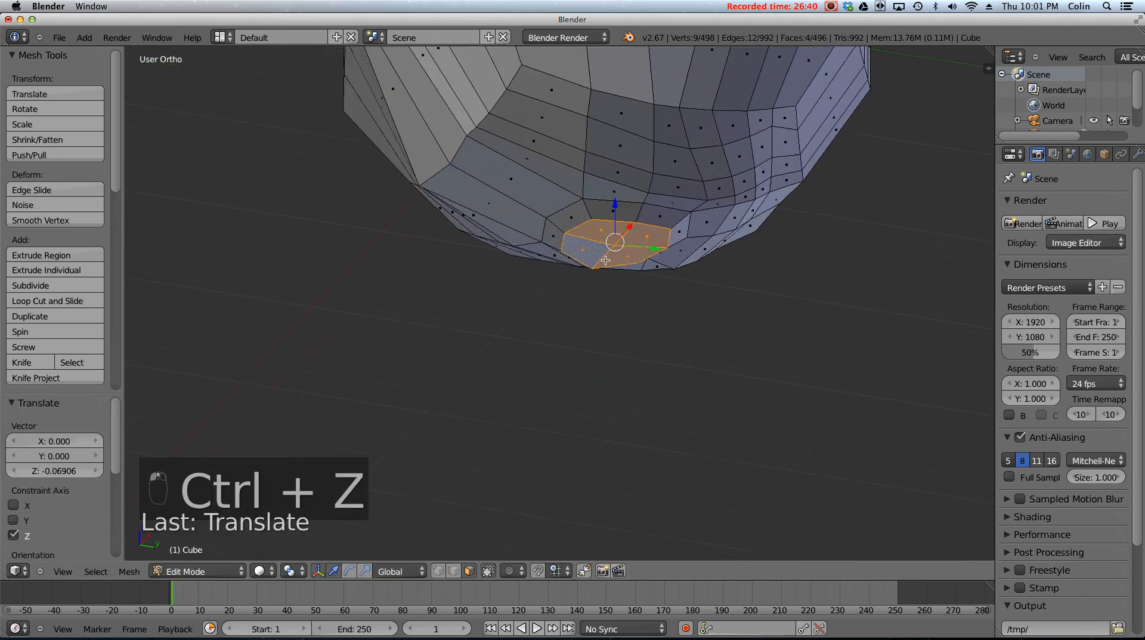
- Add one loop cut around the ring bordering the octagon and scale the new loop to about 0.97
key("ctrl+r")
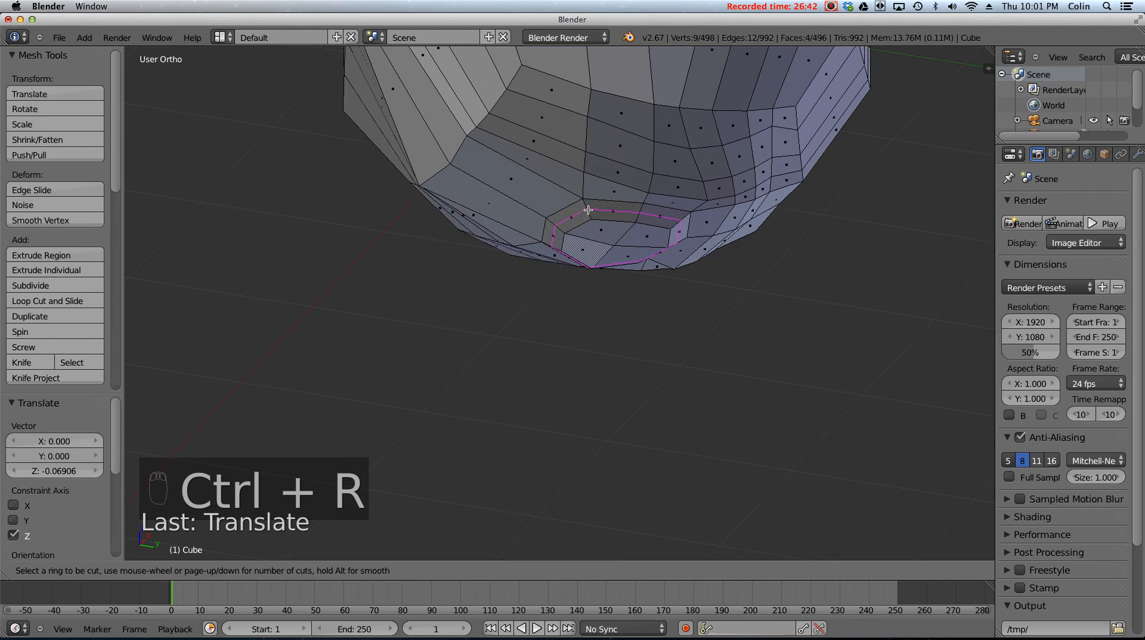
left_click(588, 210)
left_click(592, 213)
key("s")
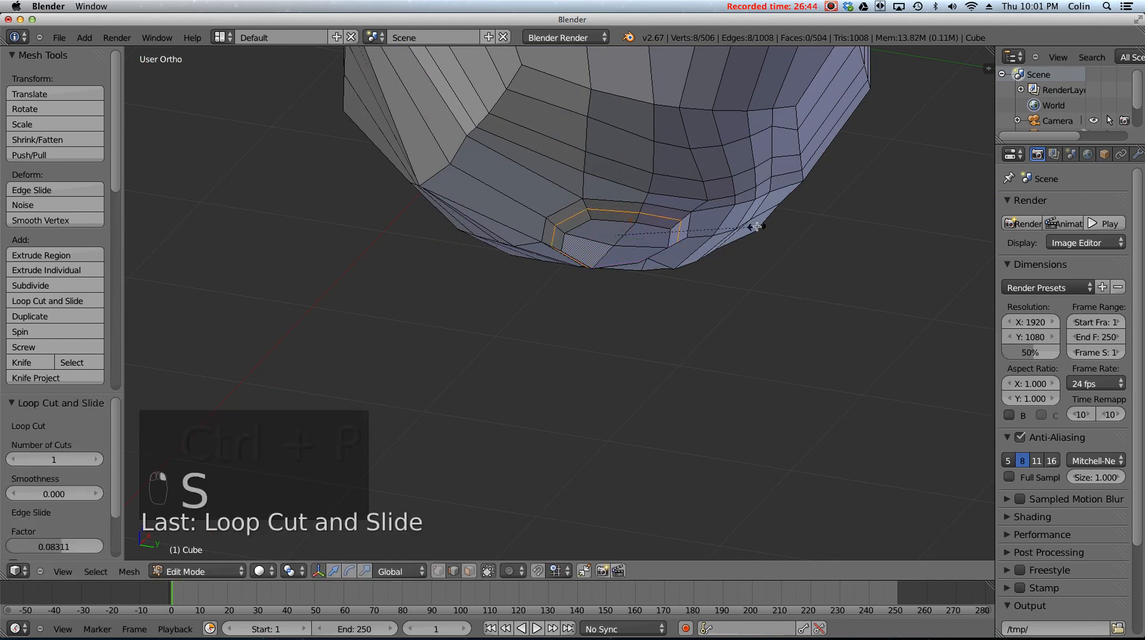
left_click(750, 226)
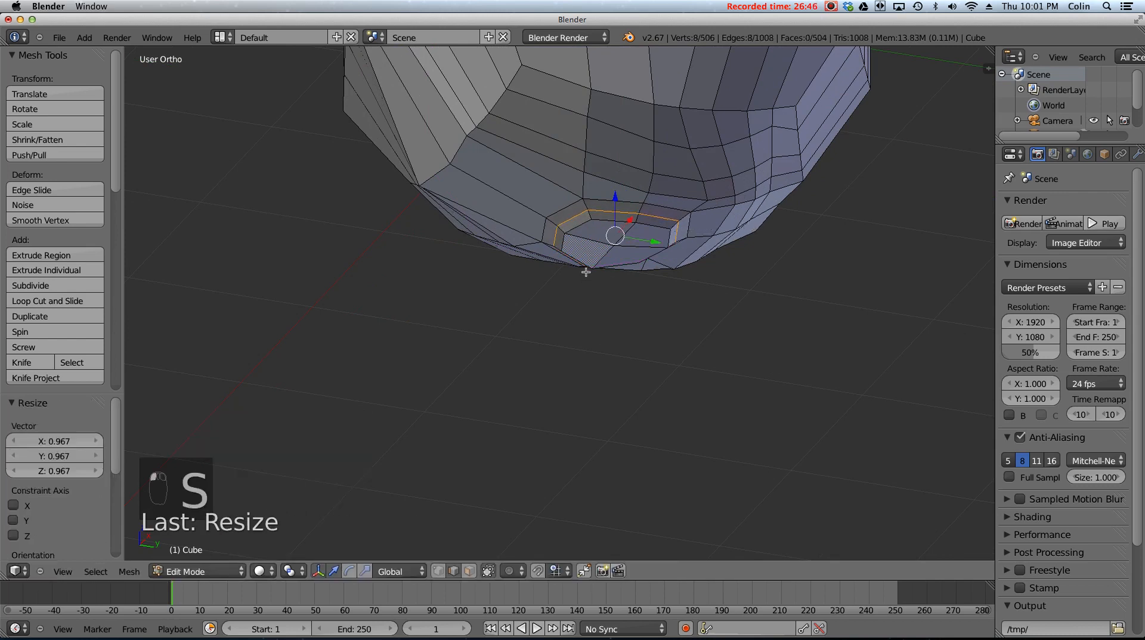
middle_click_drag(674, 226, 622, 241)
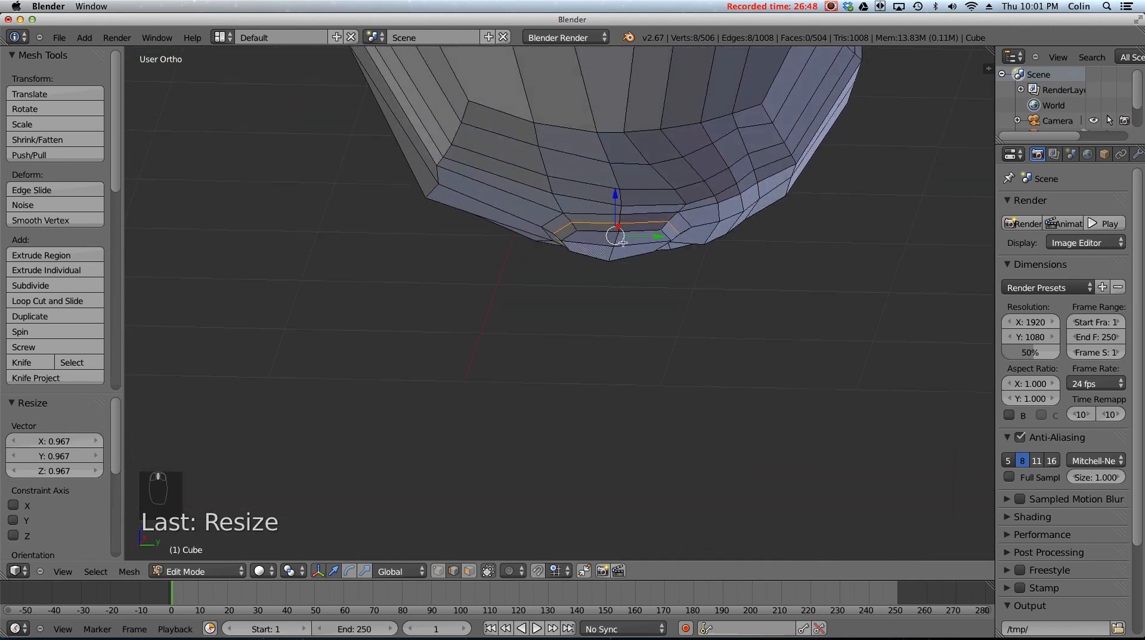
- In face select mode, reselect the four octagon faces and extrude them about 0.46 downward as the neck
left_click(469, 570)
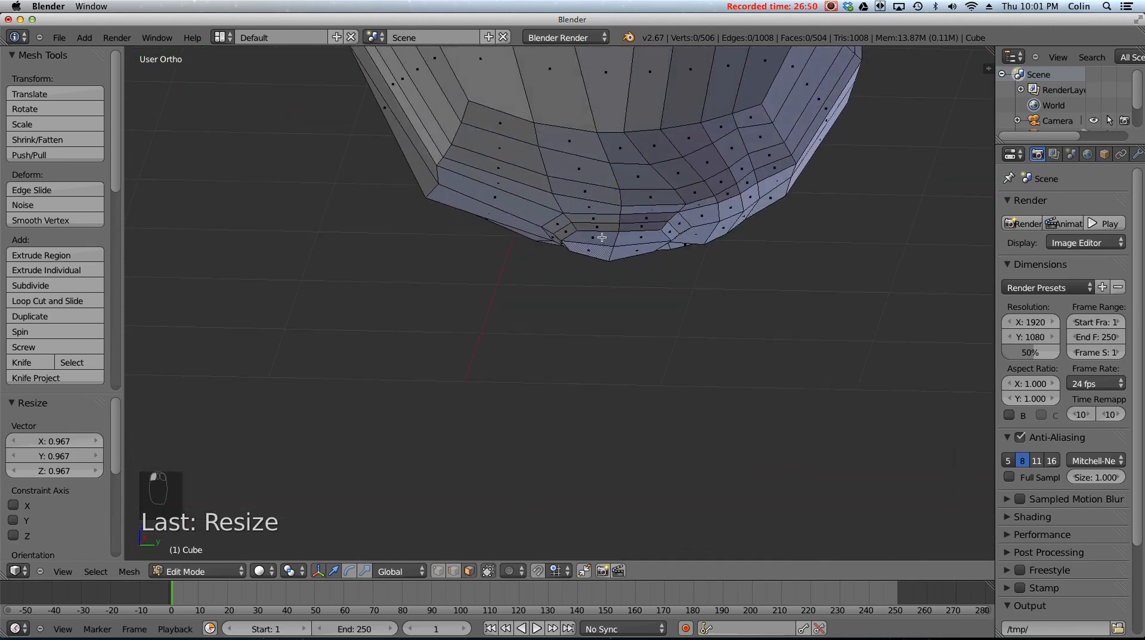
right_click(602, 237)
right_click(636, 239)
right_click(636, 248, "shift")
right_click(596, 248, "shift")
right_click(597, 238, "shift")
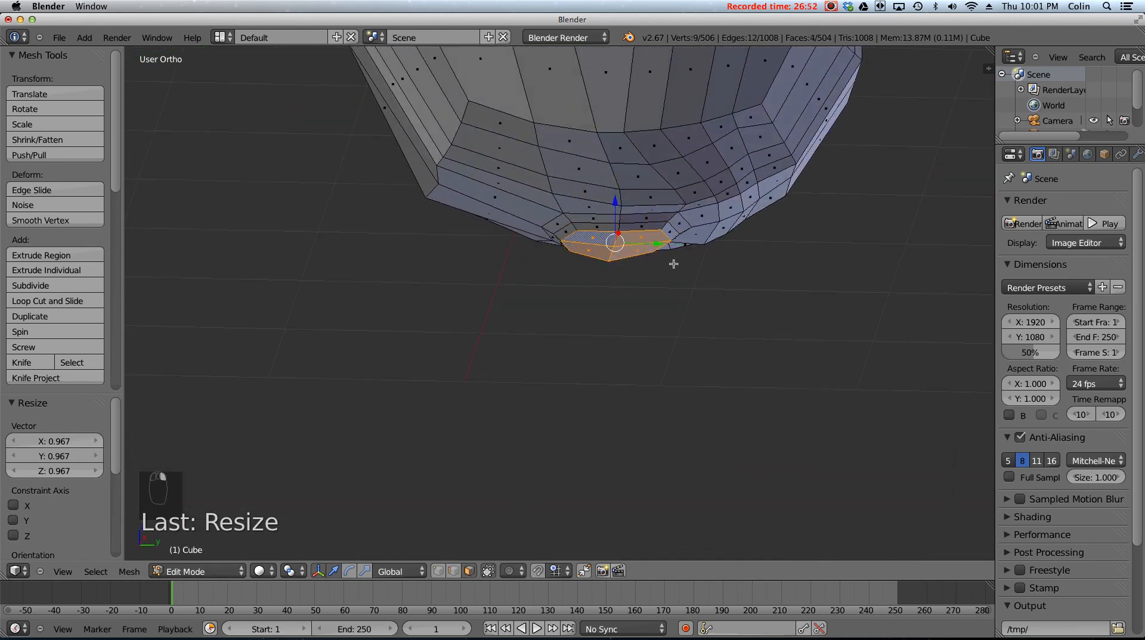
middle_click_drag(674, 263, 641, 283)
key("KP_1")
key("e")
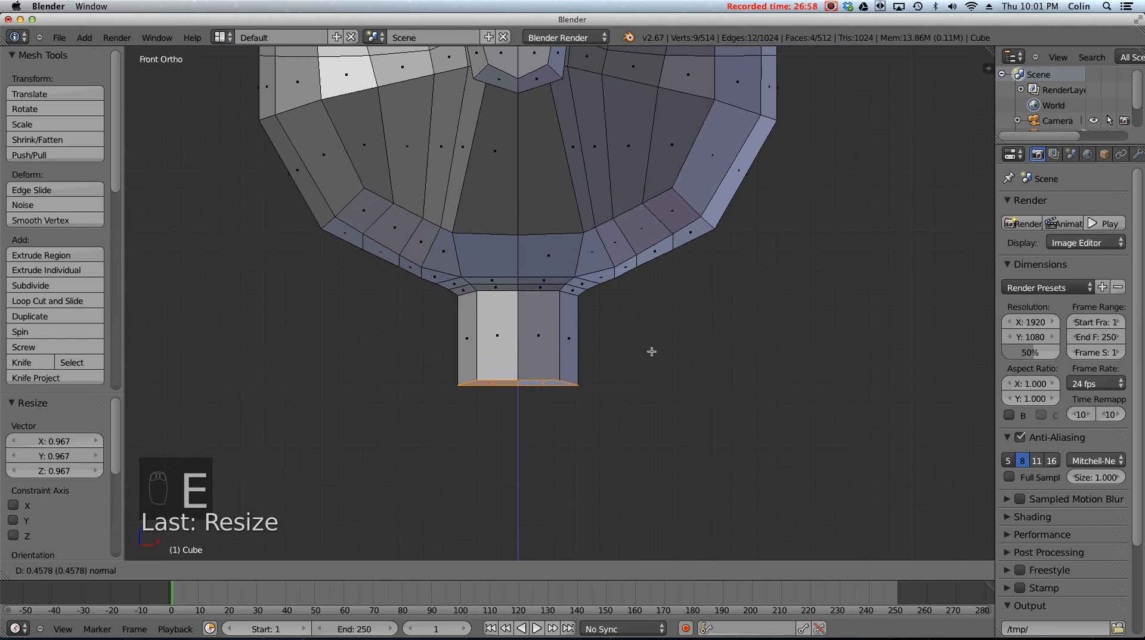
left_click(651, 351)
- Flatten the neck's lower end faces by scaling them to 0 along global Z, checking in the right side view
key("KP_3")
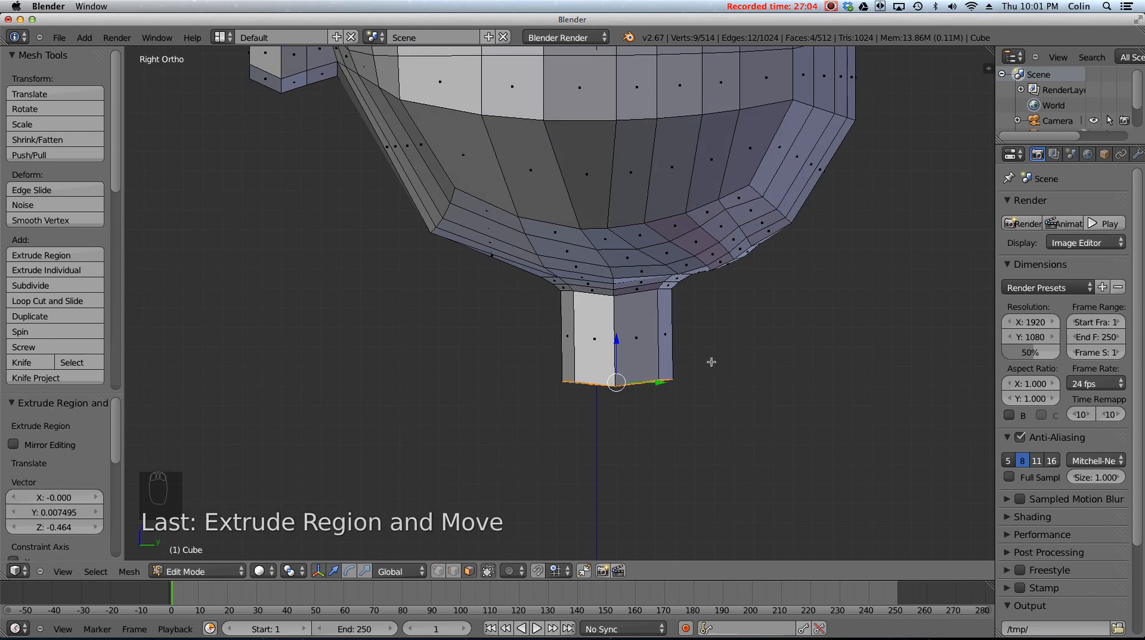
key("s")
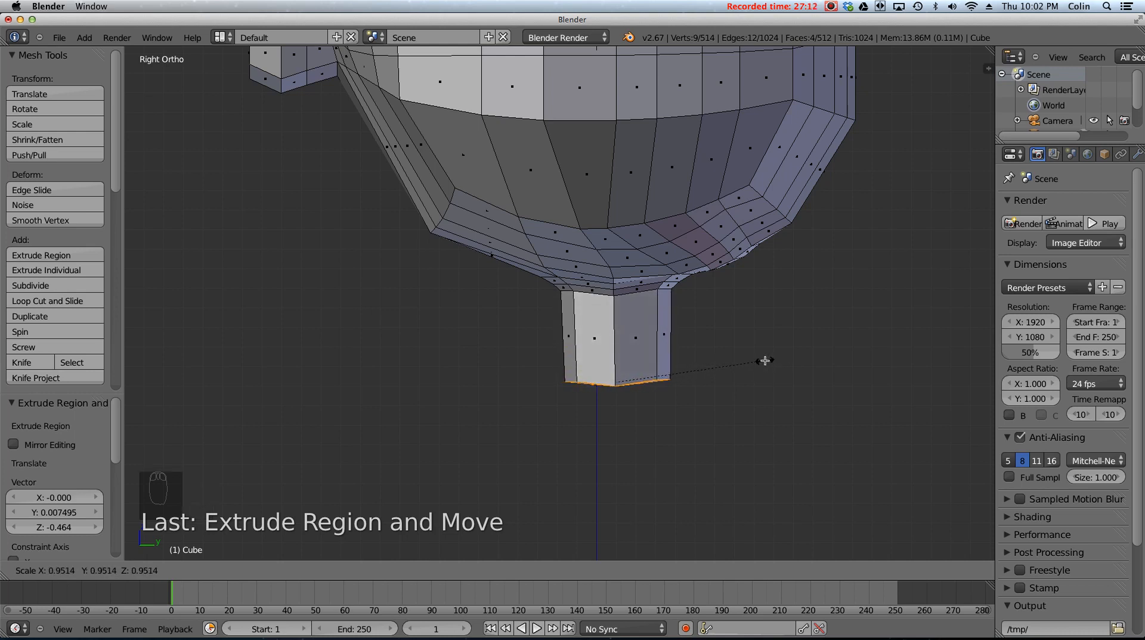
key("z")
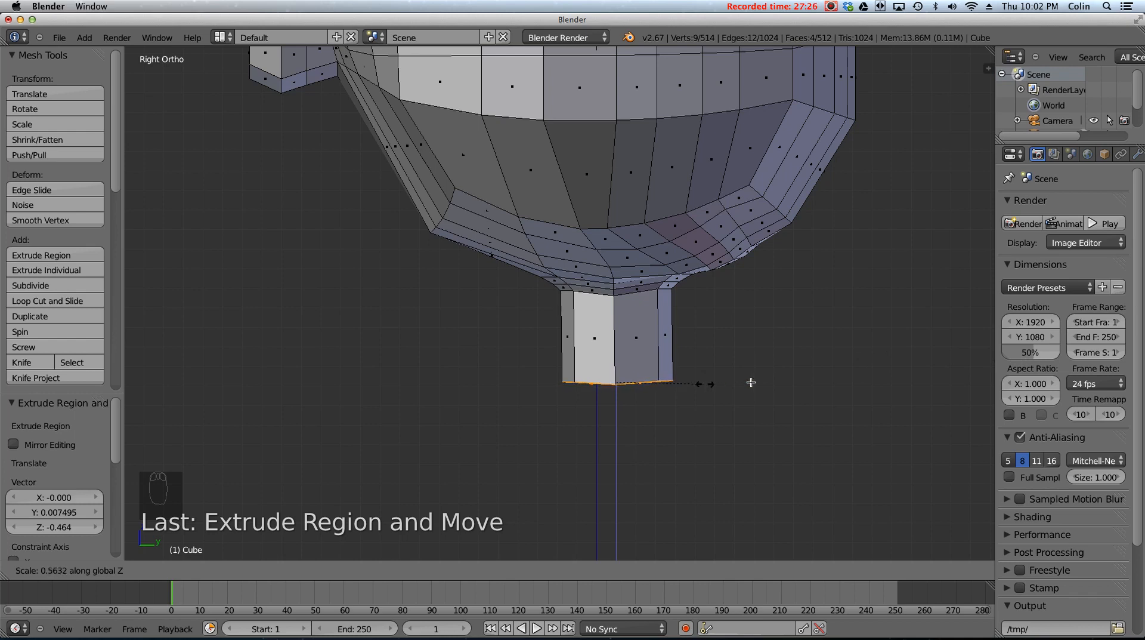
type("0")
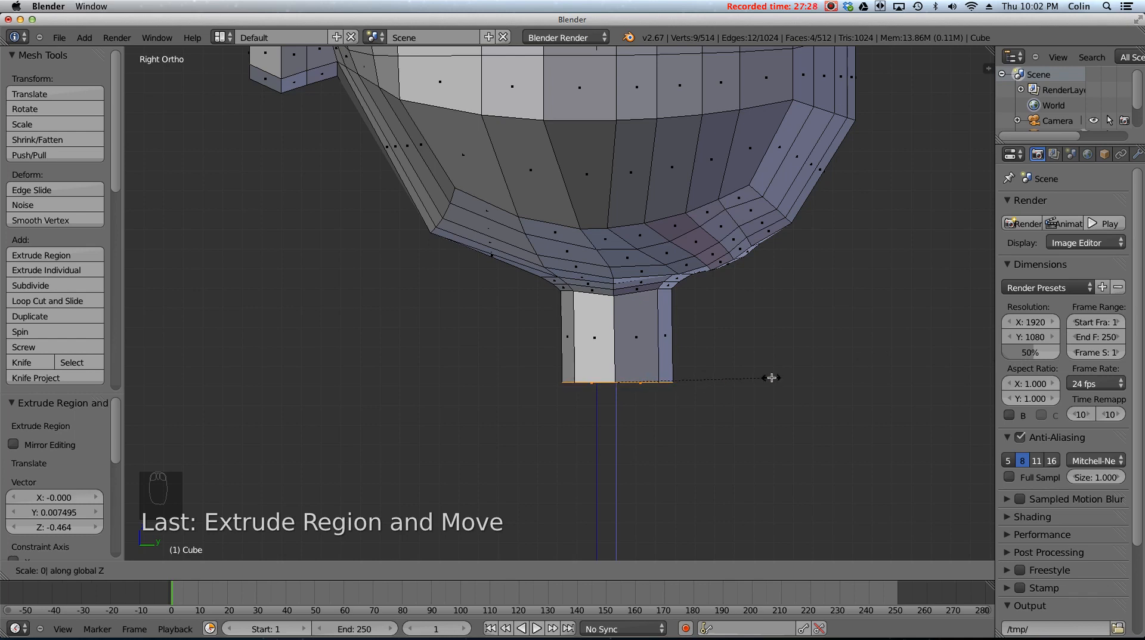
key("Return")
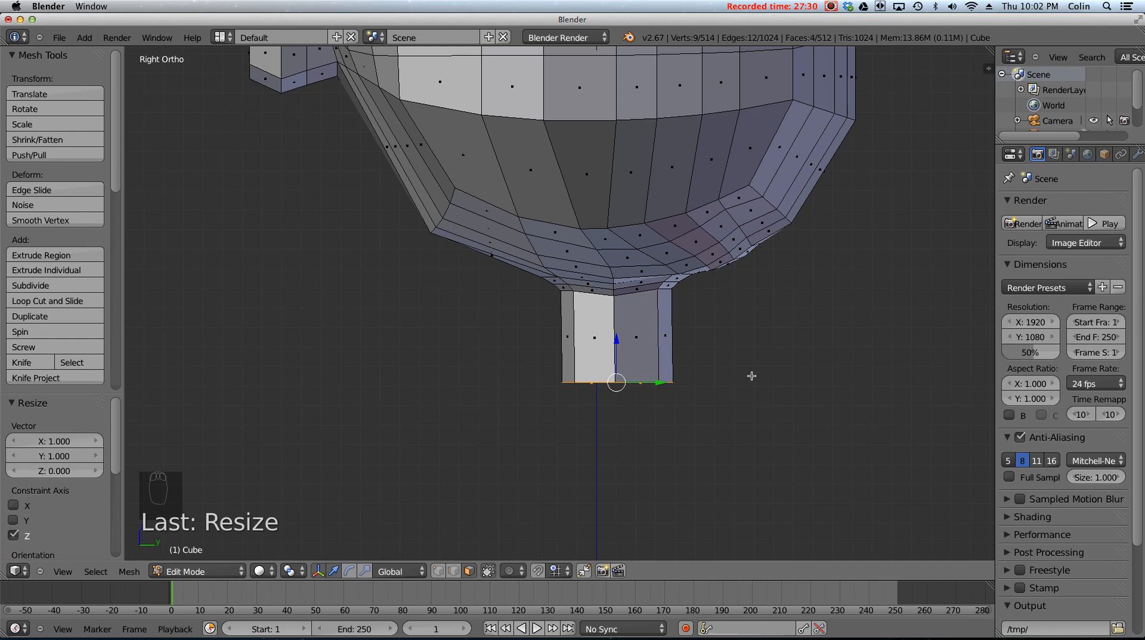
key("ctrl+z")
type("sz")
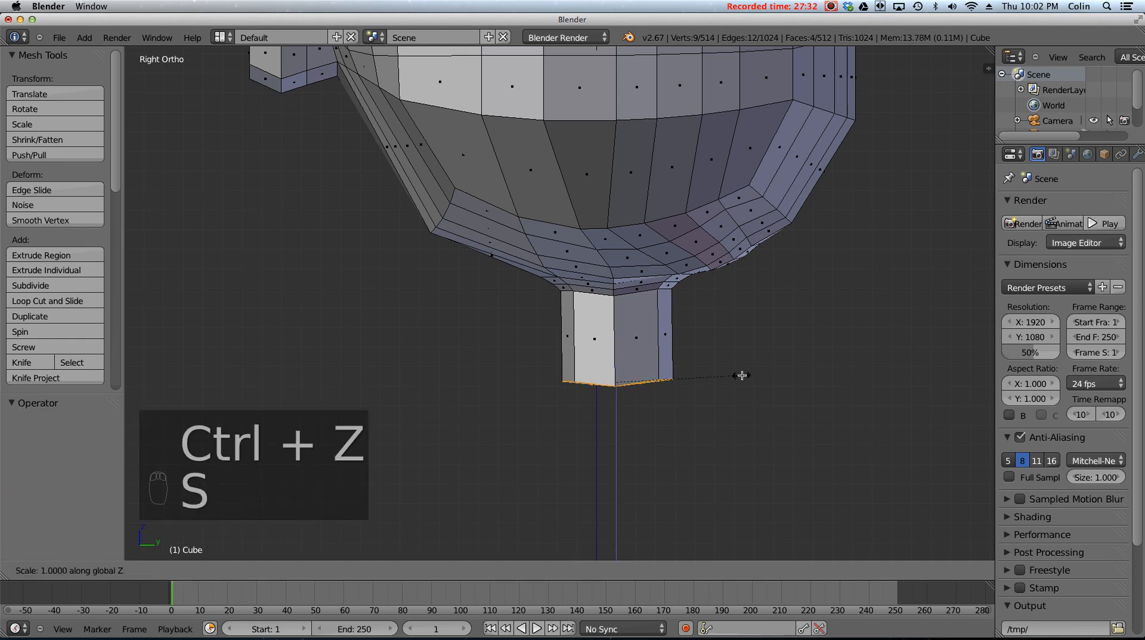
type("0")
left_click(743, 375)
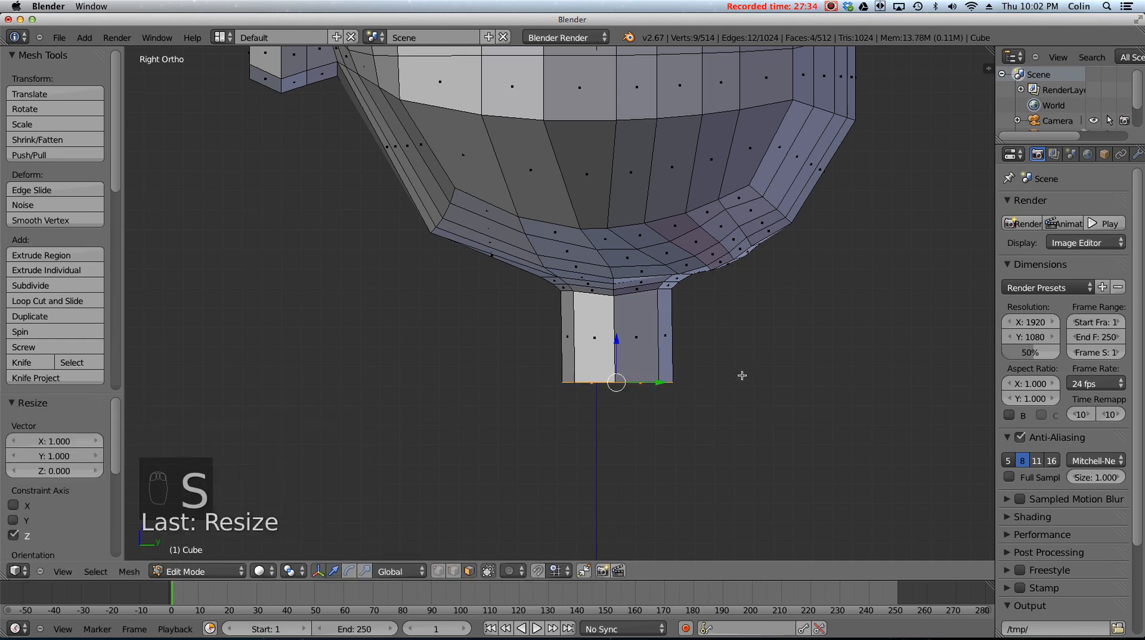
- In front view, extrude the flattened neck end another 0.58 or so downward as a second segment
middle_click_drag(536, 504, 557, 421)
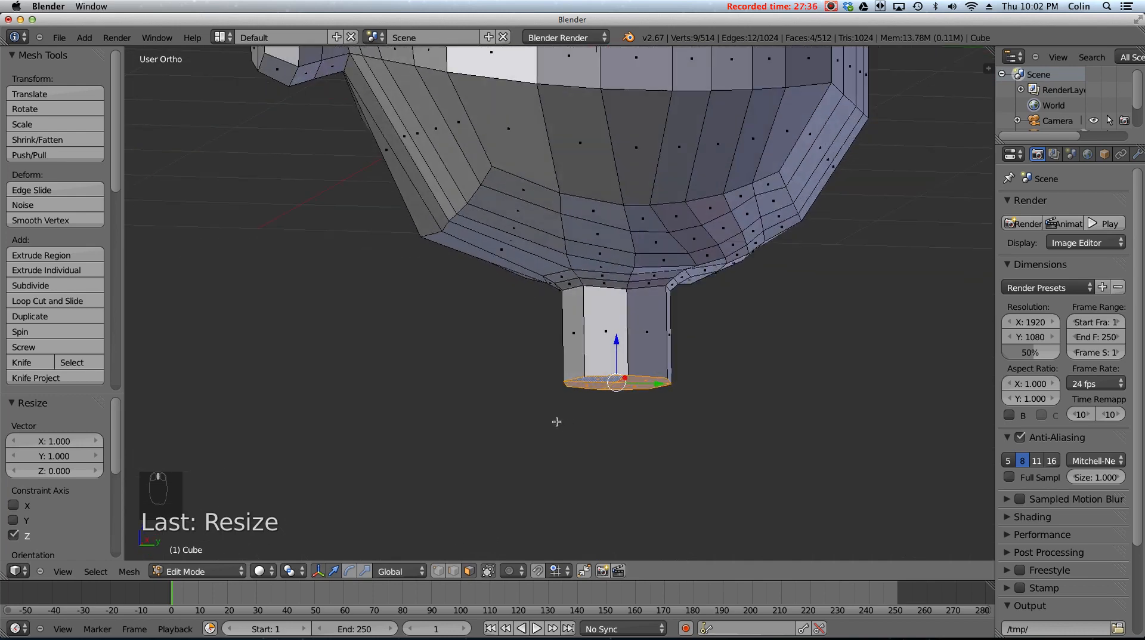
middle_click_drag(623, 405, 630, 381)
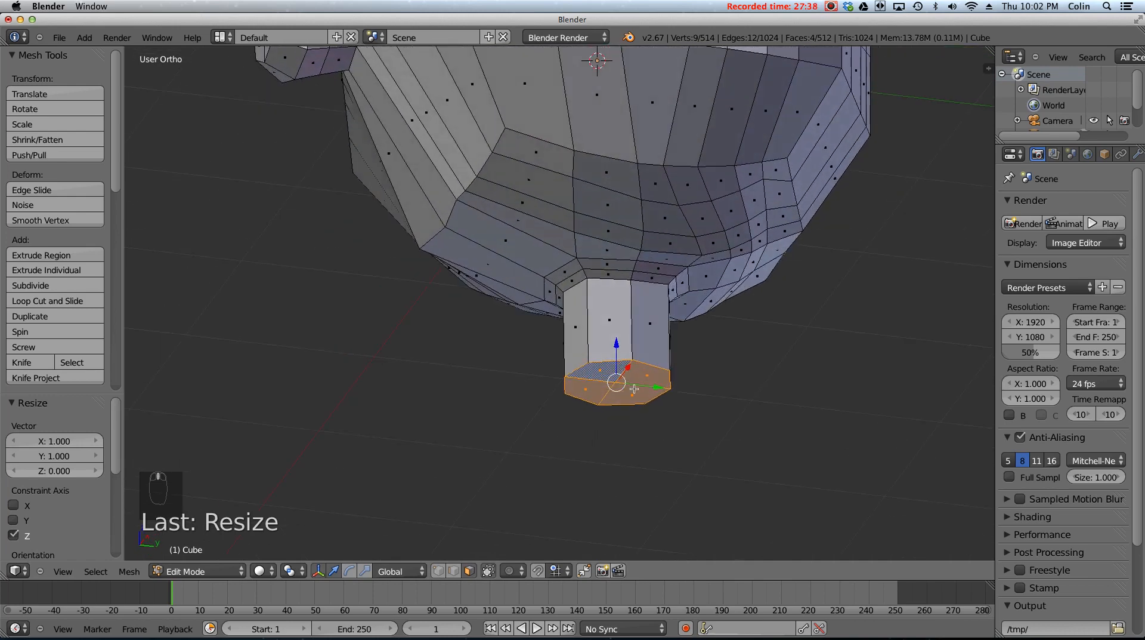
mouse_move(633, 399)
middle_mouse_down()
mouse_move(608, 475)
mouse_move(624, 392)
middle_mouse_up()
key("KP_1")
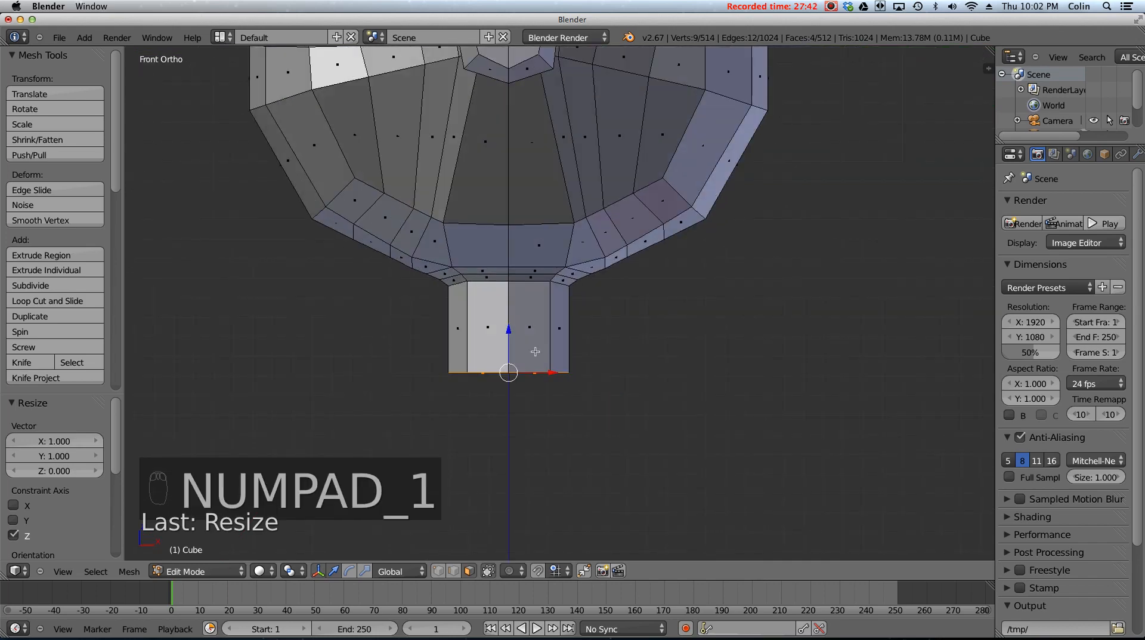
scroll(535, 351, "down", 5)
key("e")
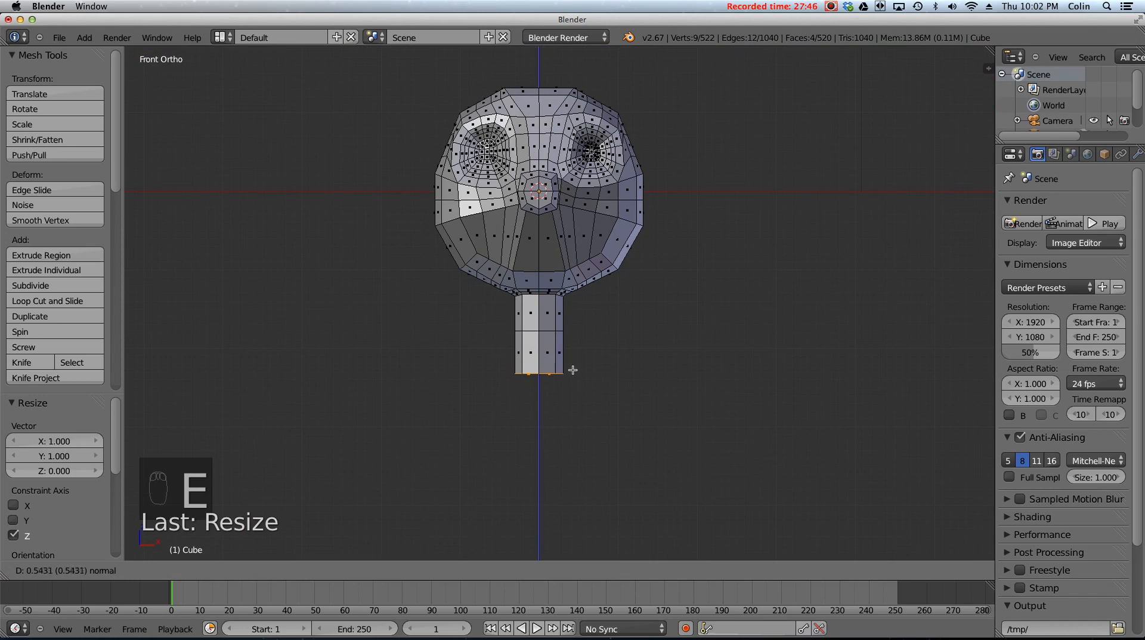
left_click(573, 371)
- Select the two adjacent side faces on the +X side of the lower neck segment
middle_click_drag(572, 374, 532, 504)
right_click(544, 353)
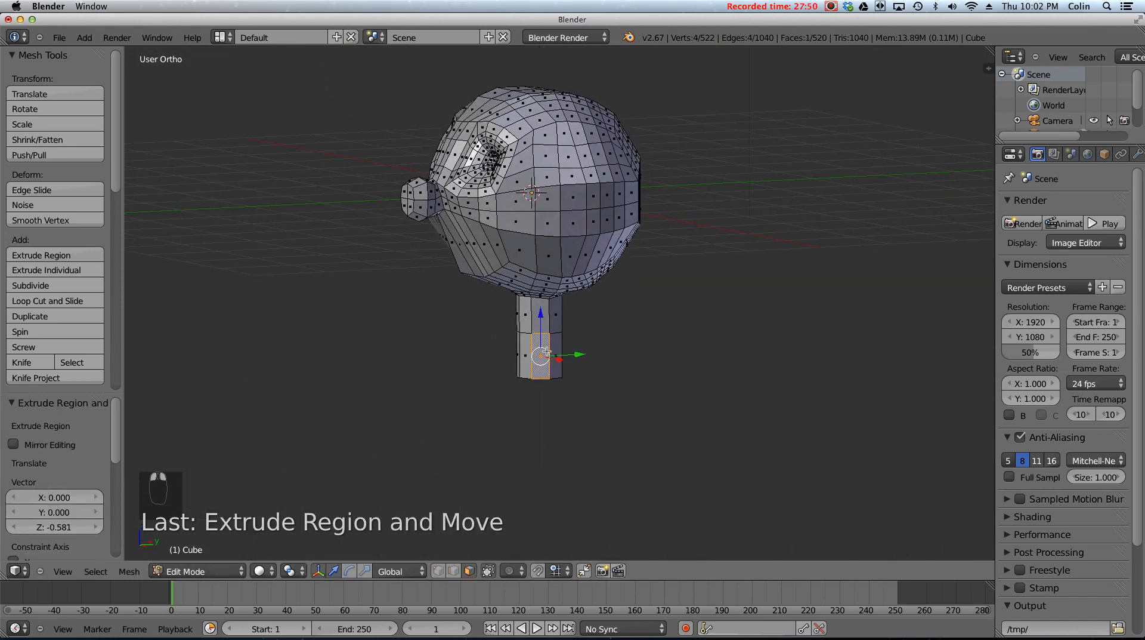
right_click(554, 347, "shift")
middle_click_drag(554, 347, 642, 358)
- Try extruding the two side faces, once in place and once about 0.79 along X in front view, undoing each
key("e")
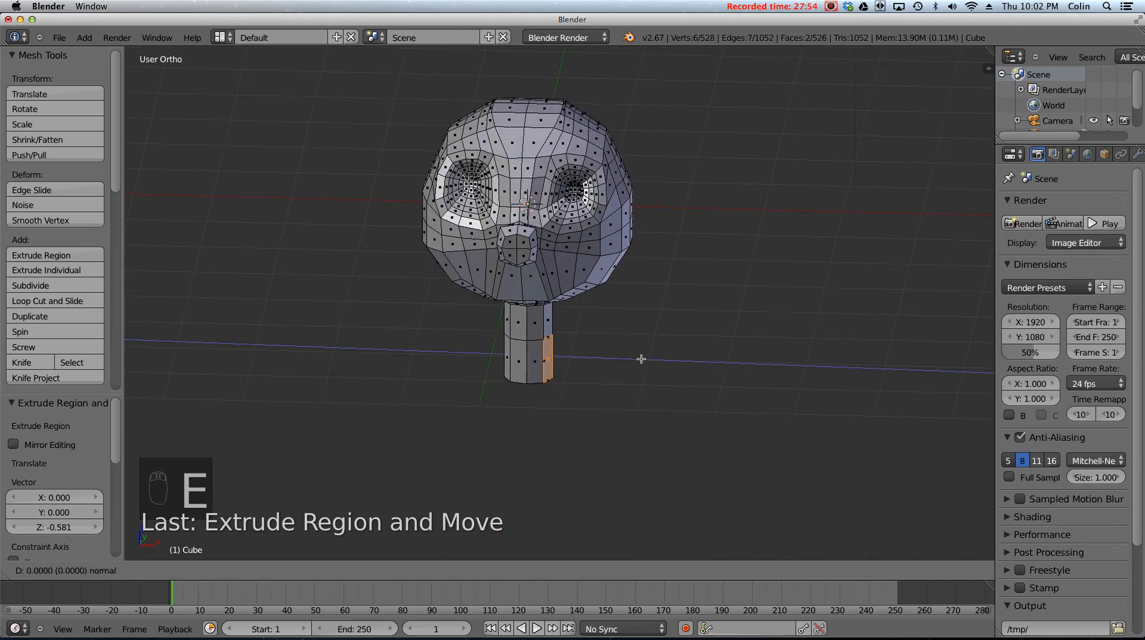
left_click(641, 359)
key("ctrl+z")
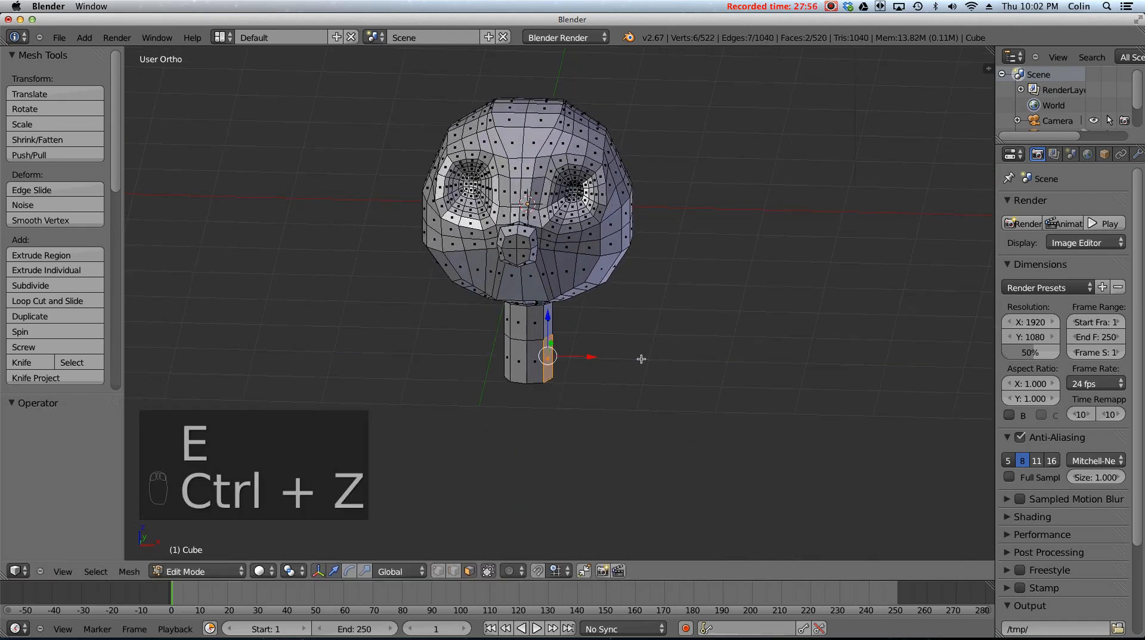
key("KP_1")
key("e")
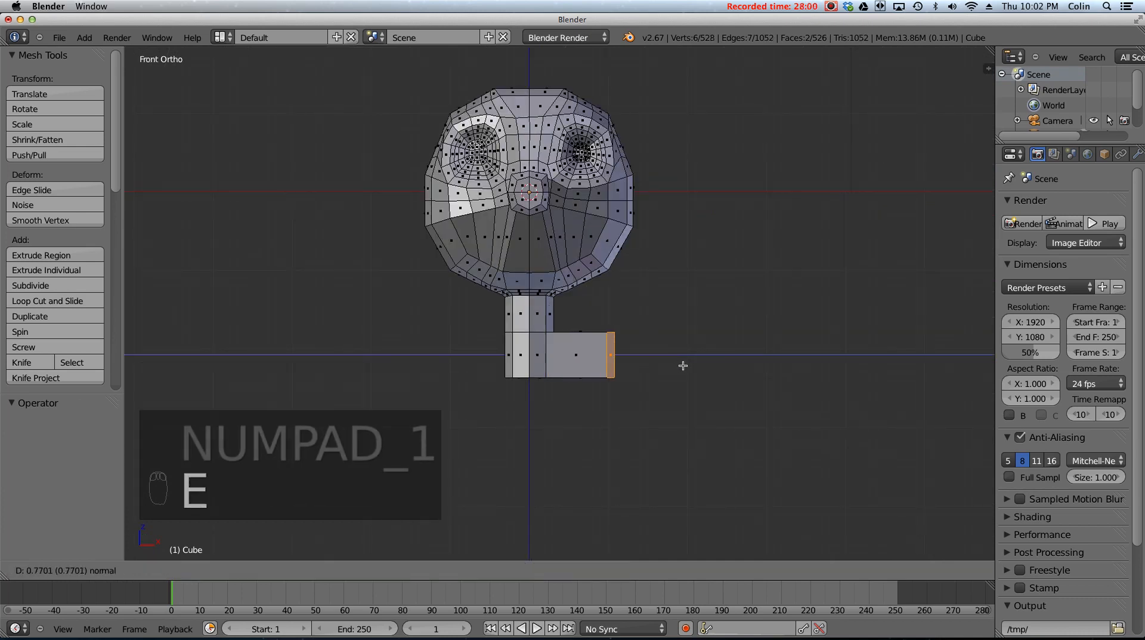
left_click(753, 365)
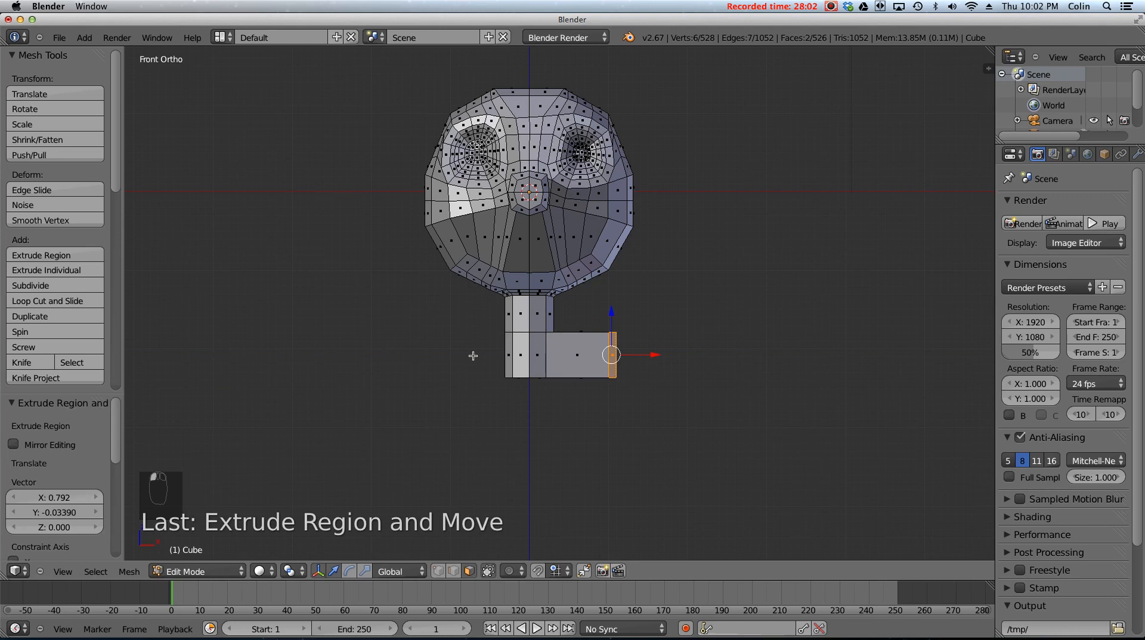
key("ctrl+z")
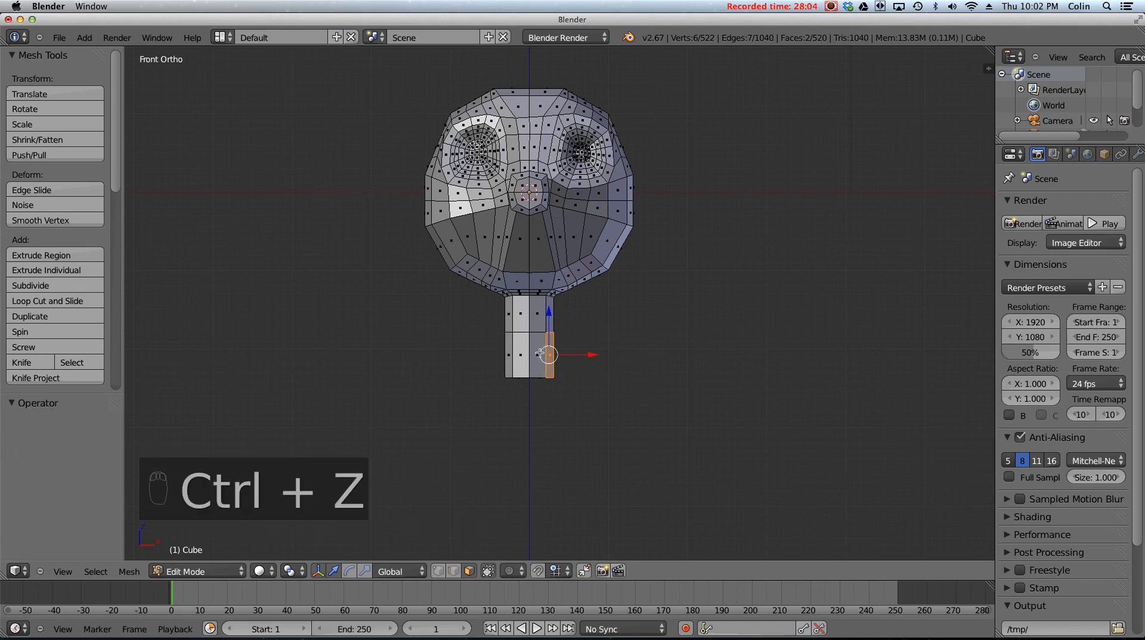
- Try extruding the two side faces by a distance of 5, and undo that extrusion
key("e")
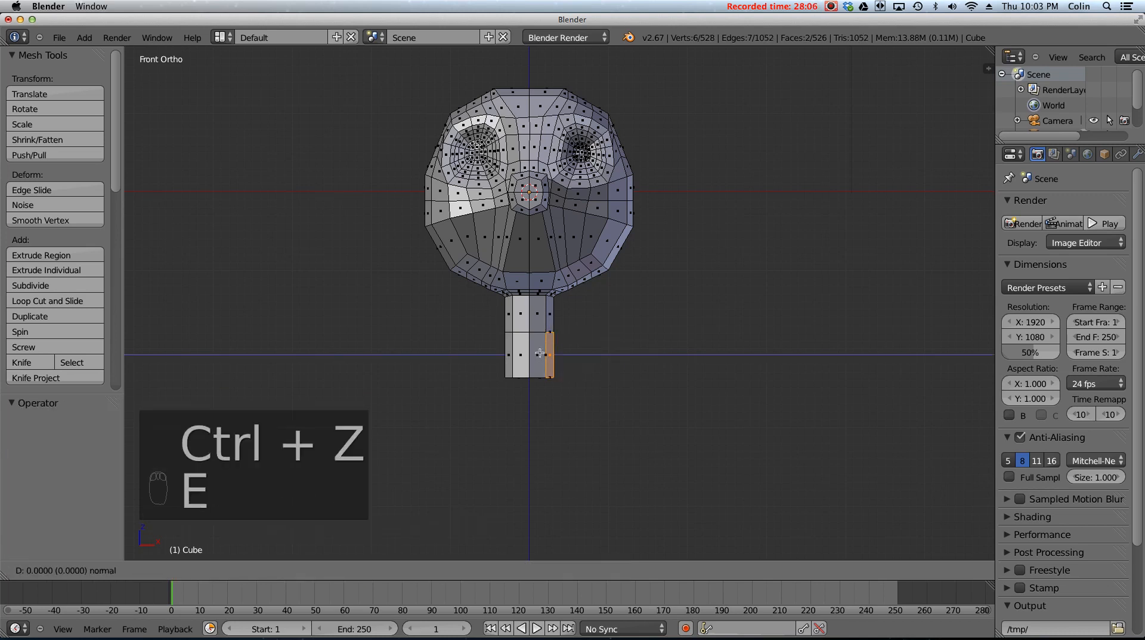
type("5")
key("Escape")
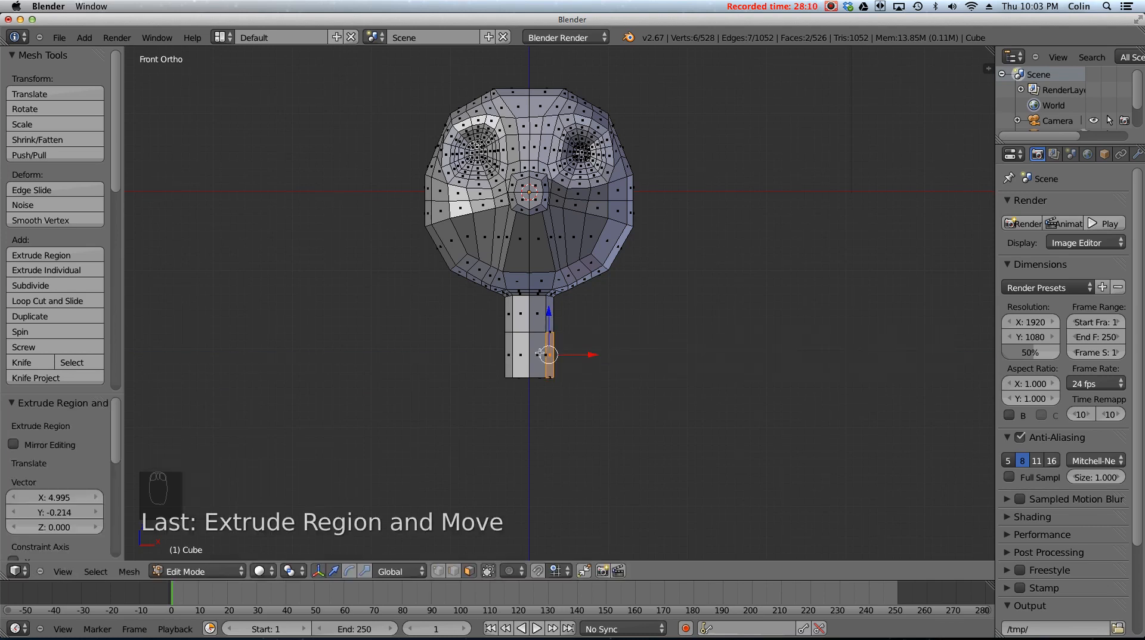
key("KP_1")
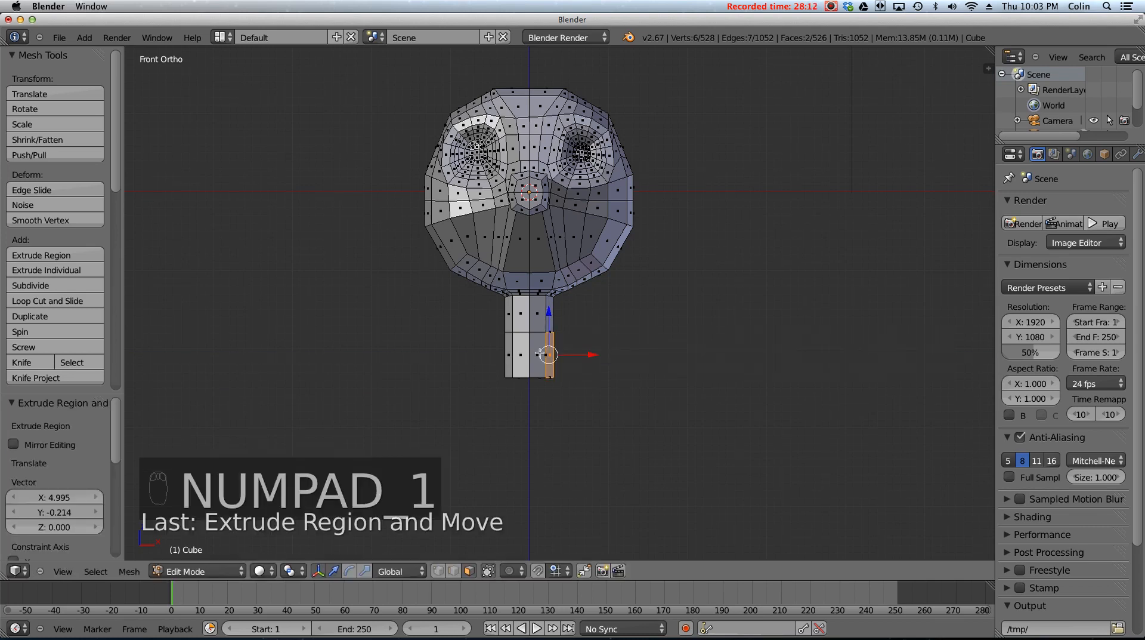
key("ctrl+z")
- Extrude the two selected +X side faces of the lower neck segment outward by 1 unit
key("e")
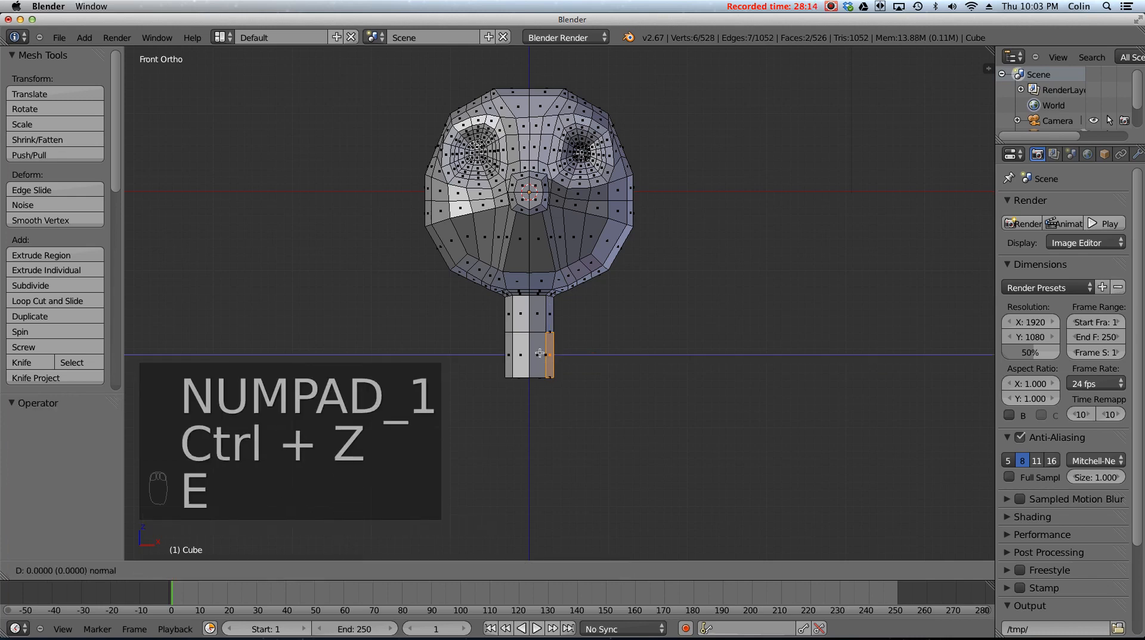
key("1")
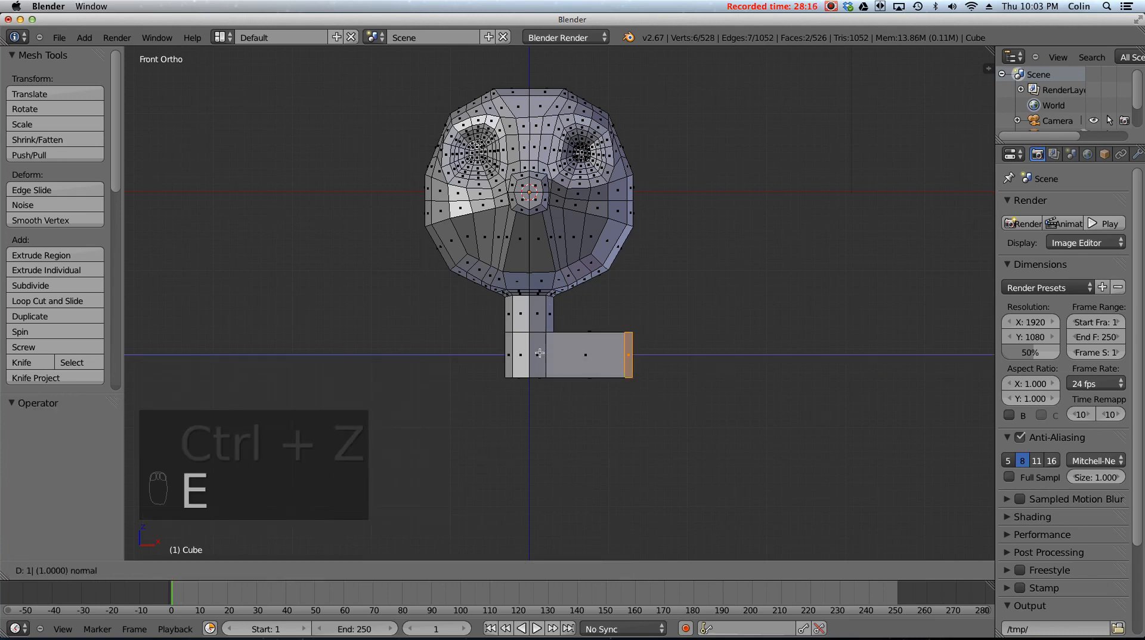
left_click(540, 353)
- Select the two side faces on the -X side of the lower neck segment and return to front view
middle_click_drag(540, 352, 517, 356)
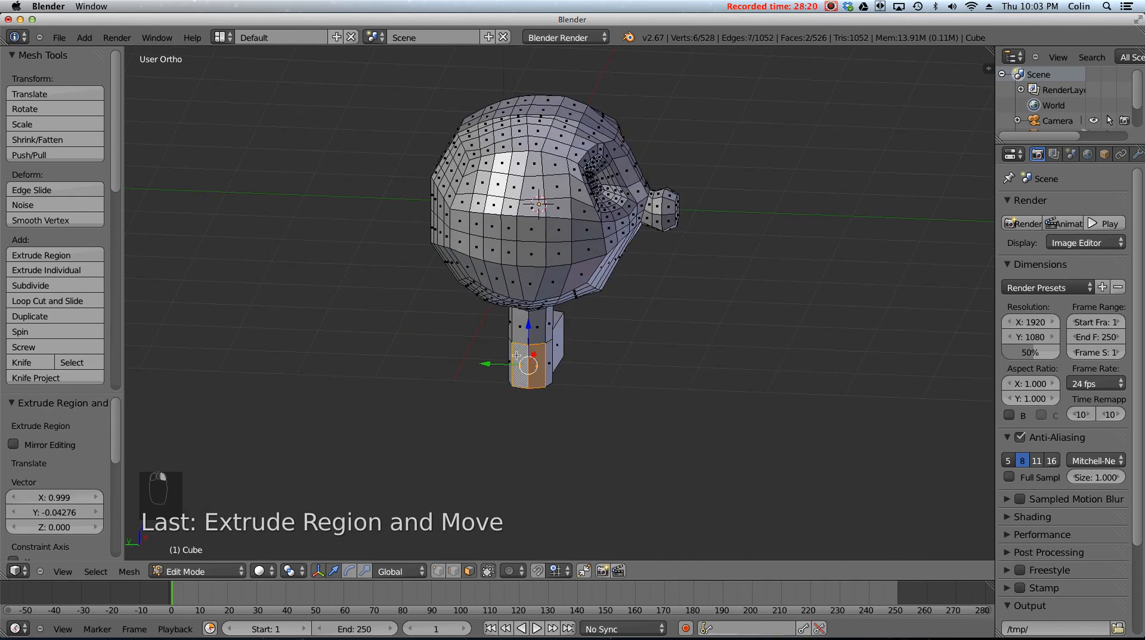
key("KP_1")
key("e")
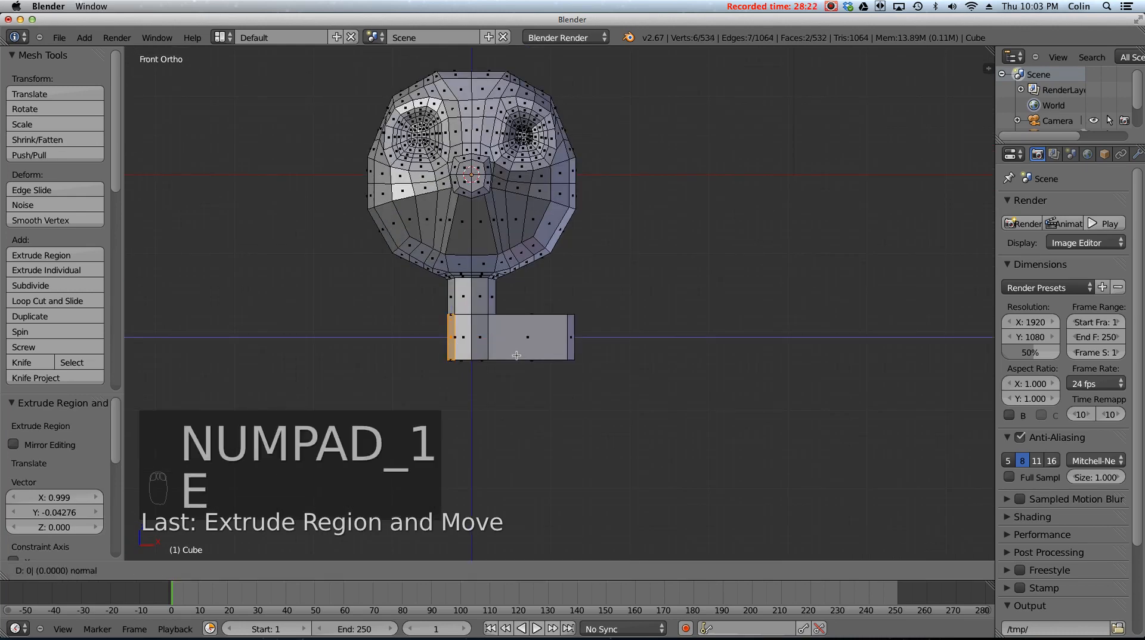
left_click(517, 355)
key("ctrl+z")
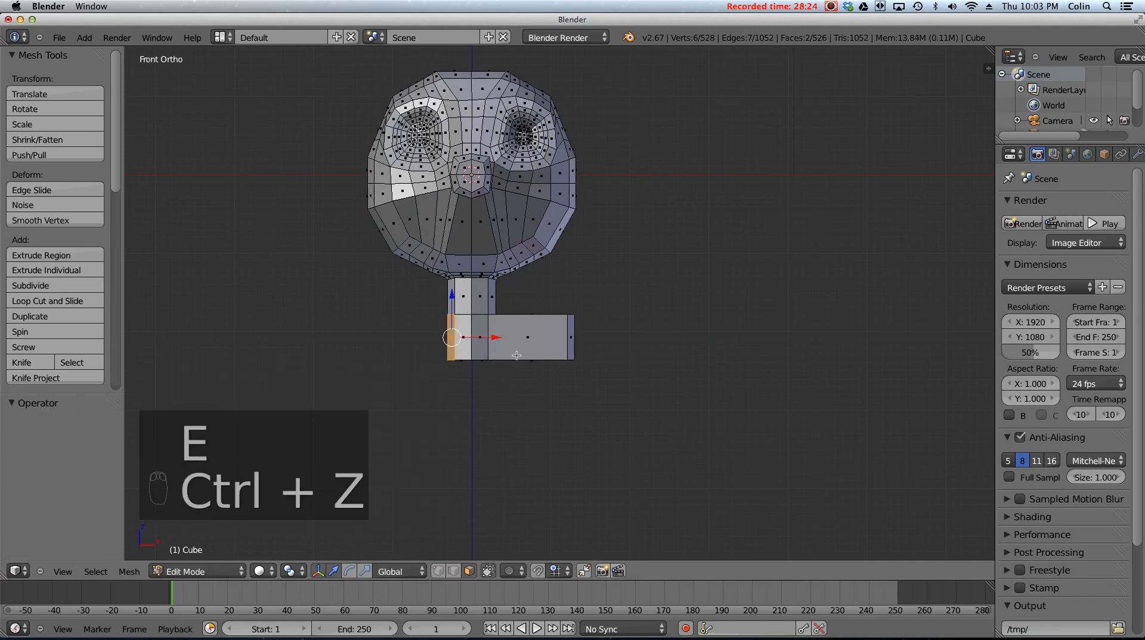
- Extrude the two -X side faces of the lower neck segment outward by 1 unit
key("e")
key("1")
key("Return")
- Select the end faces of both shoulder extrusions and scale them inward along X by about 0.857 and again by about 0.794
middle_click_drag(456, 343, 519, 343)
right_click(514, 358, "shift")
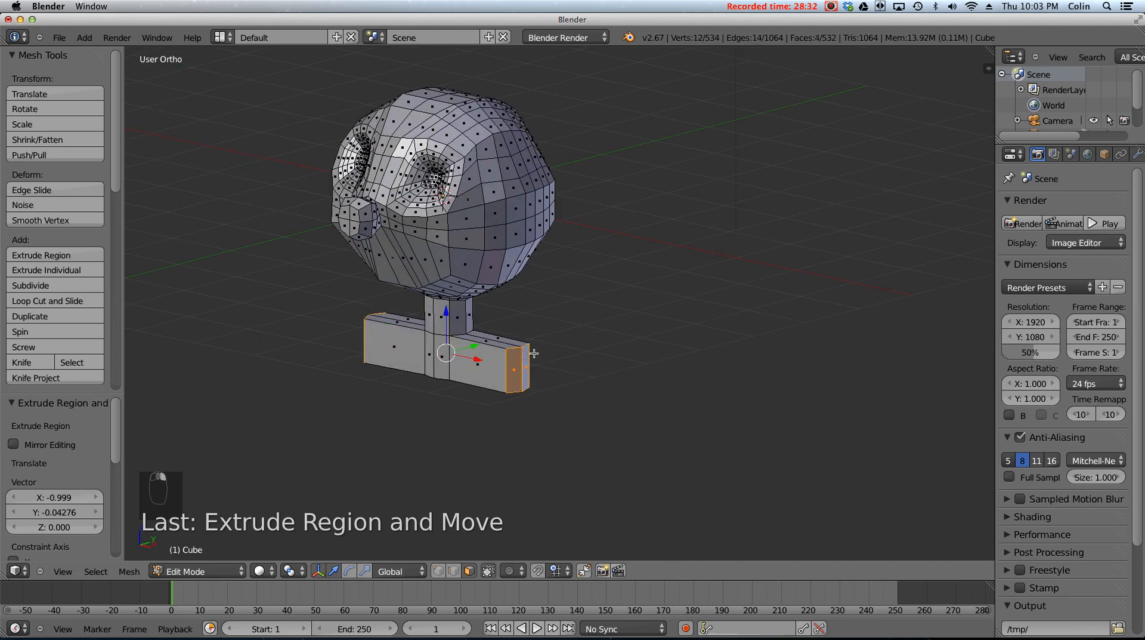
key("KP_1")
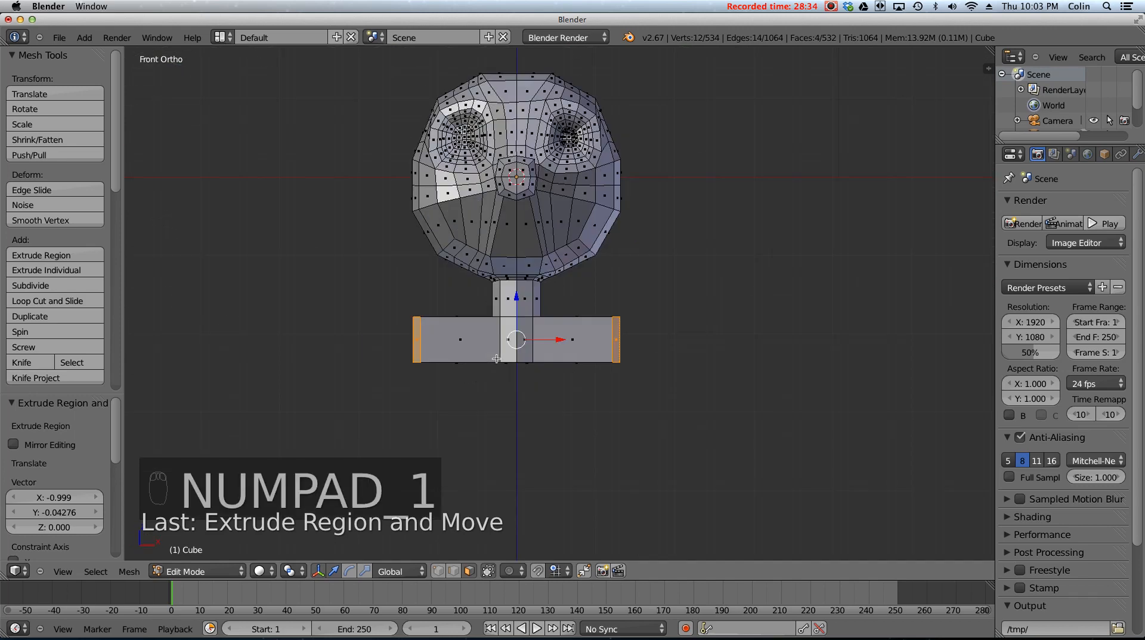
key("s")
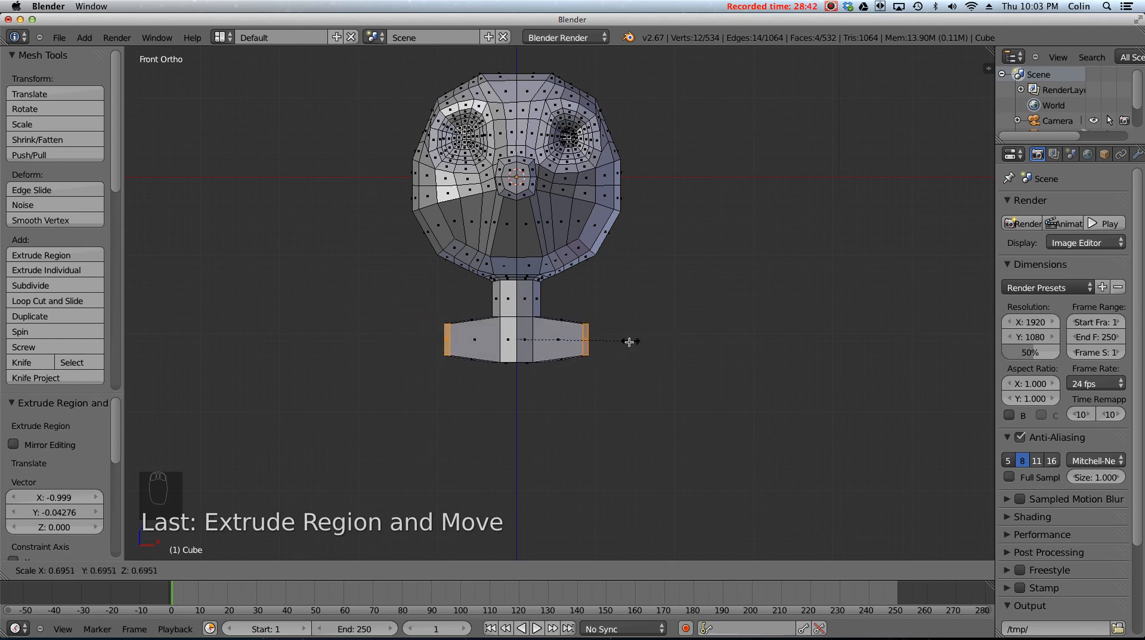
key("x")
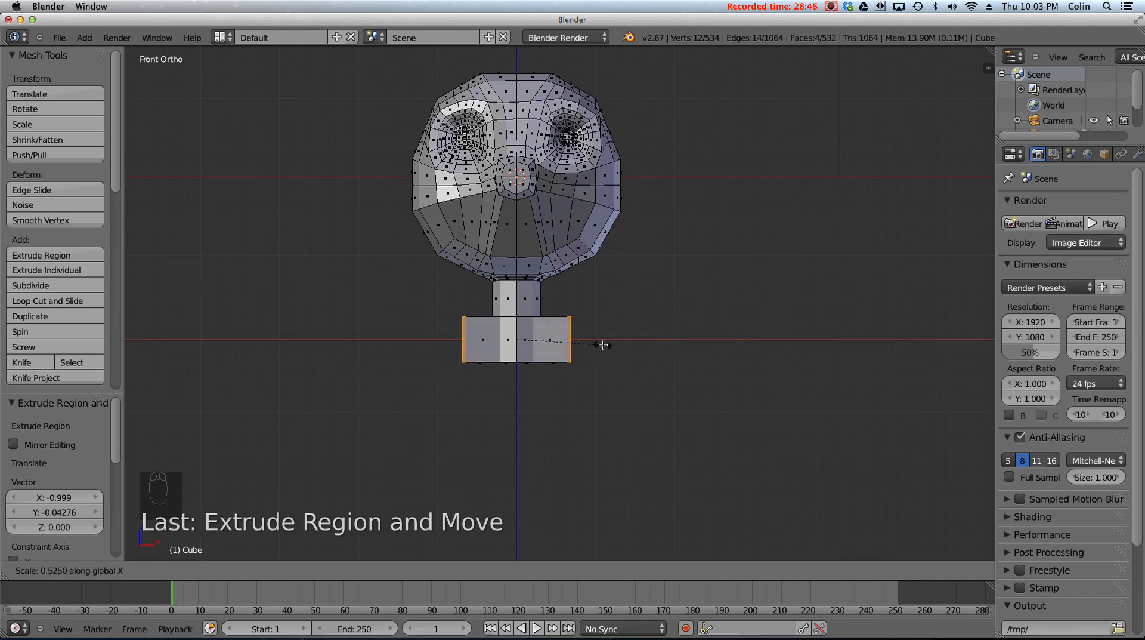
left_click(657, 348)
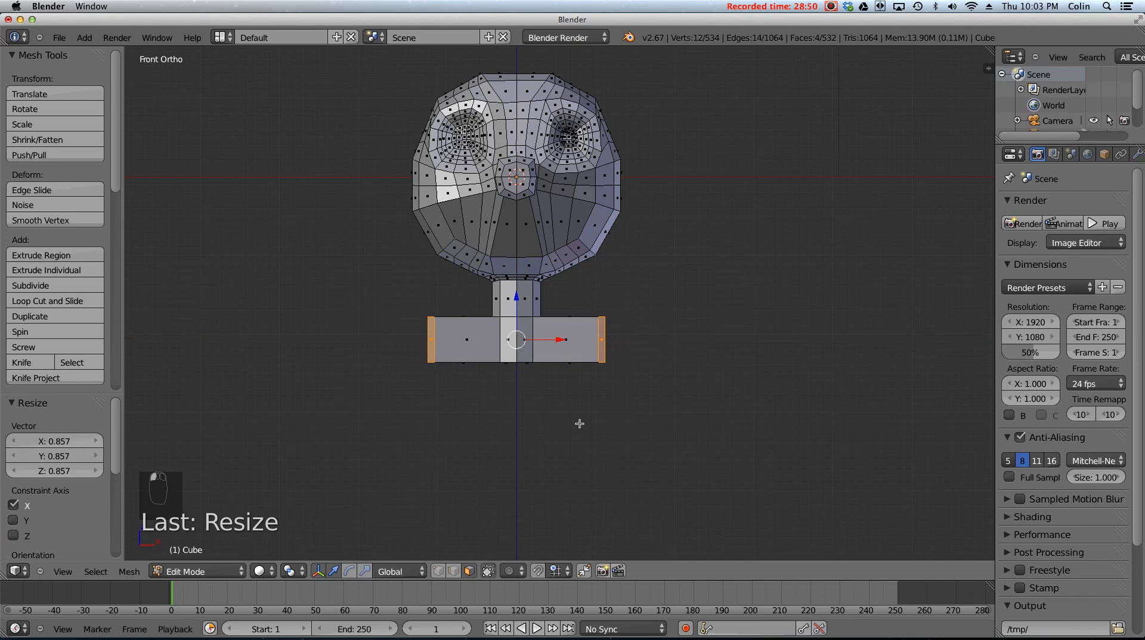
key("s")
key("x")
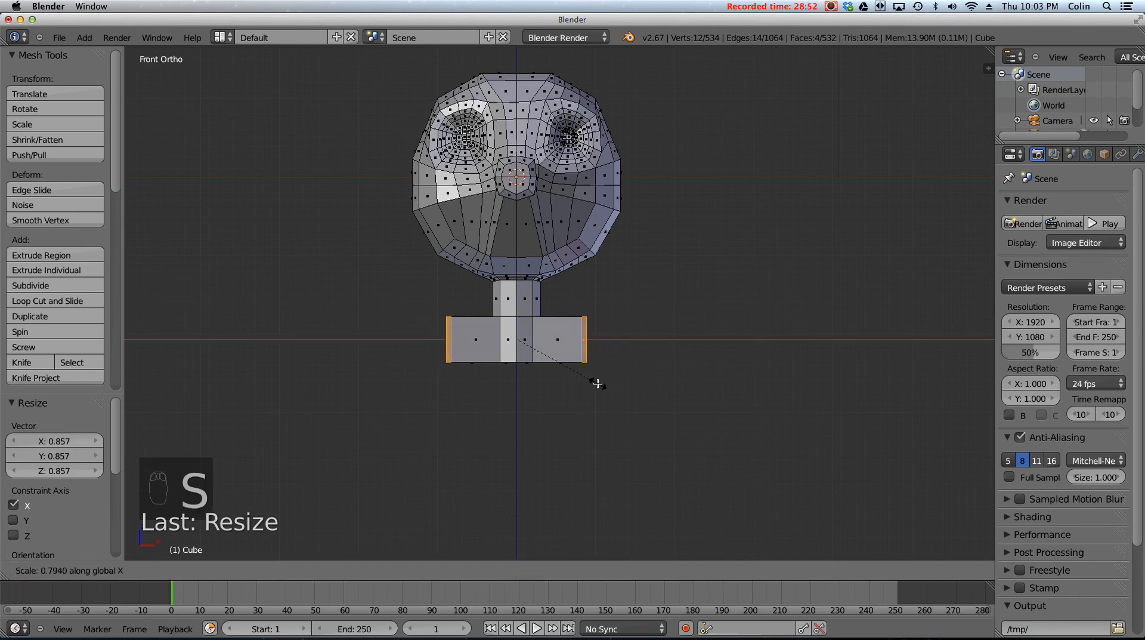
left_click(598, 383)
- Add a loop cut through the -X shoulder with a slide factor of about 0.366 and flatten it by scaling to 0 along X
middle_click_drag(552, 442, 542, 481)
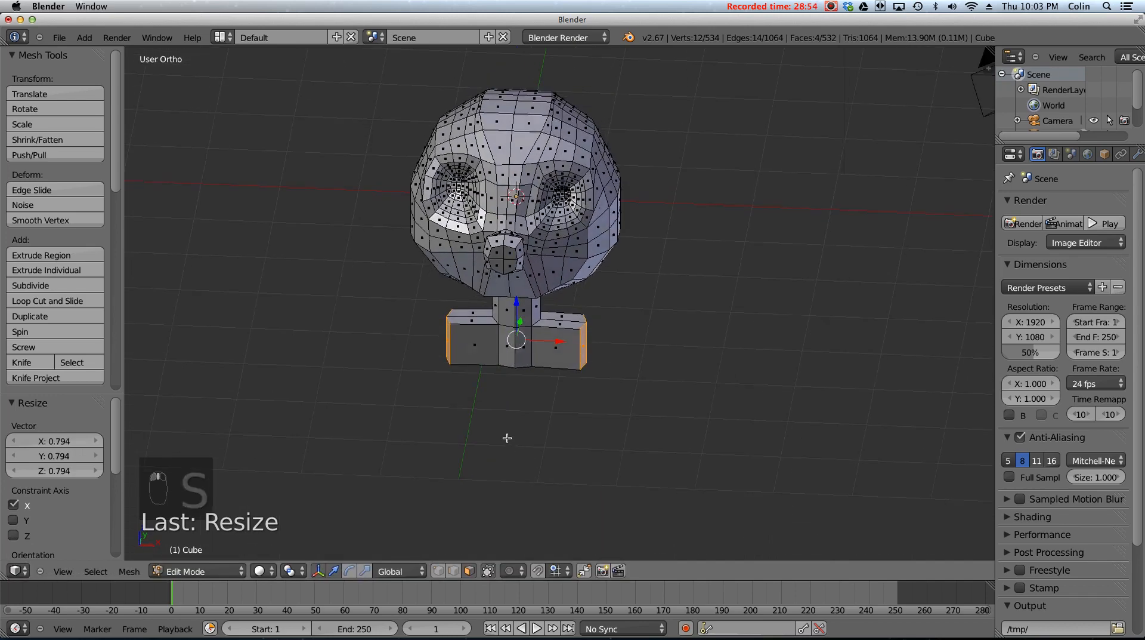
key("ctrl+r")
left_click(475, 333)
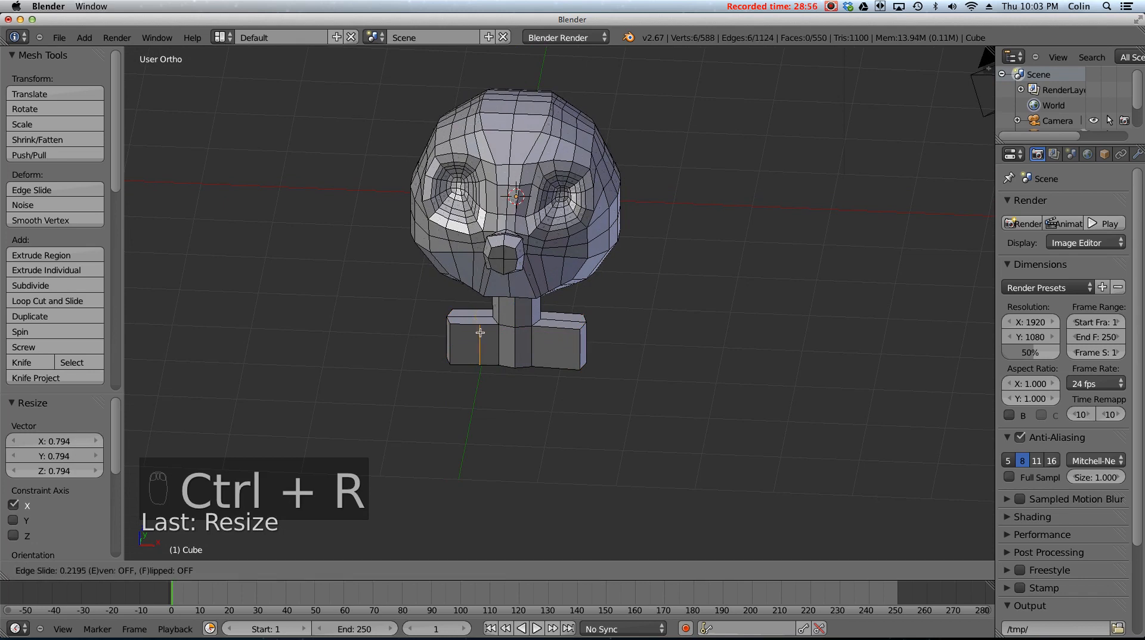
left_click(555, 341)
key("s")
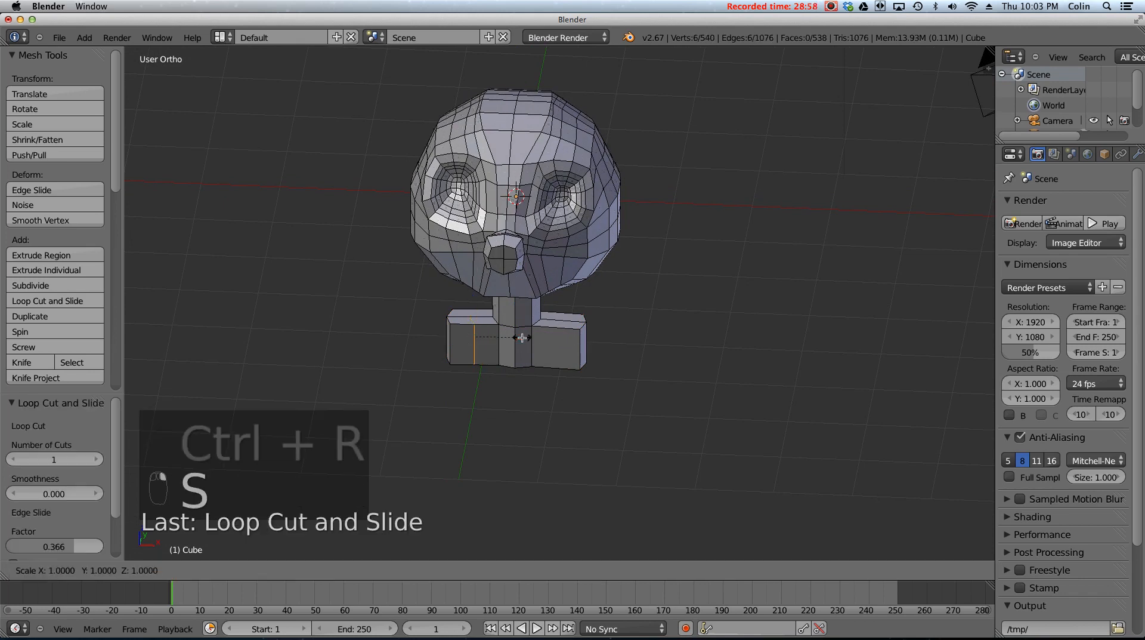
key("x")
key("0")
key("Return")
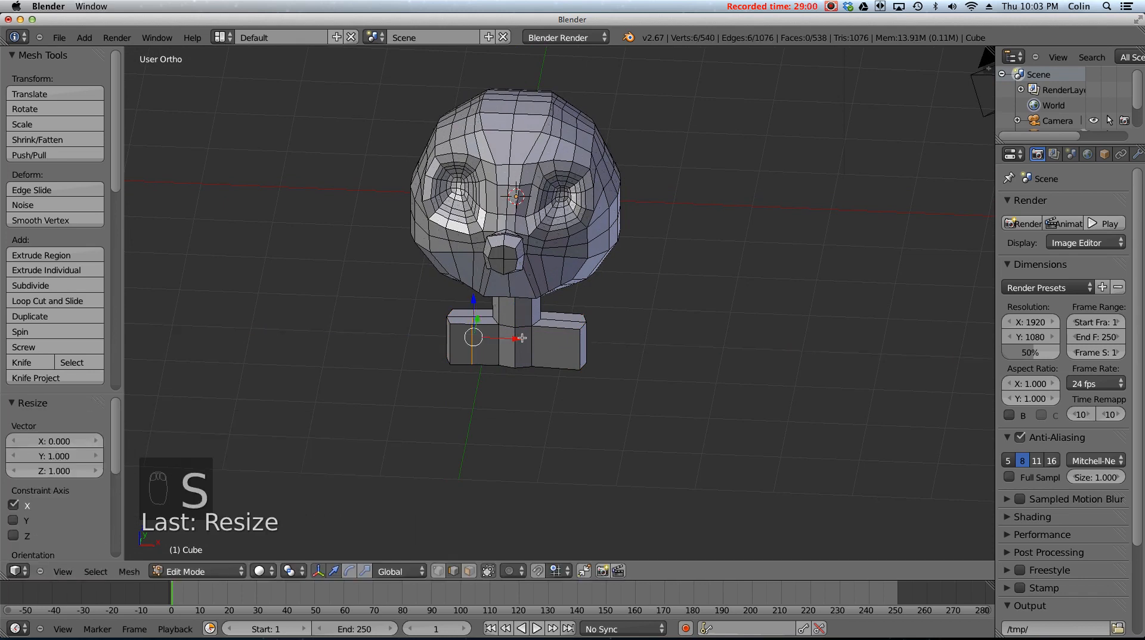
- Add a loop cut through the +X shoulder with a slide factor of about -0.295 and flatten it by scaling to 0 along X
key("ctrl+r")
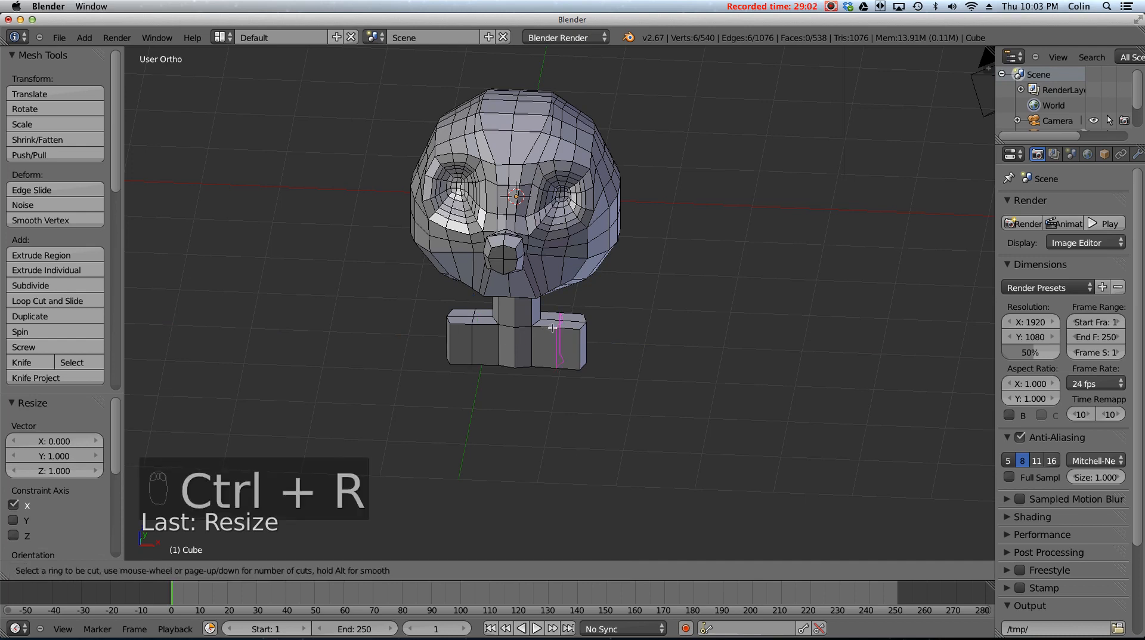
left_click(557, 327)
left_click(563, 325)
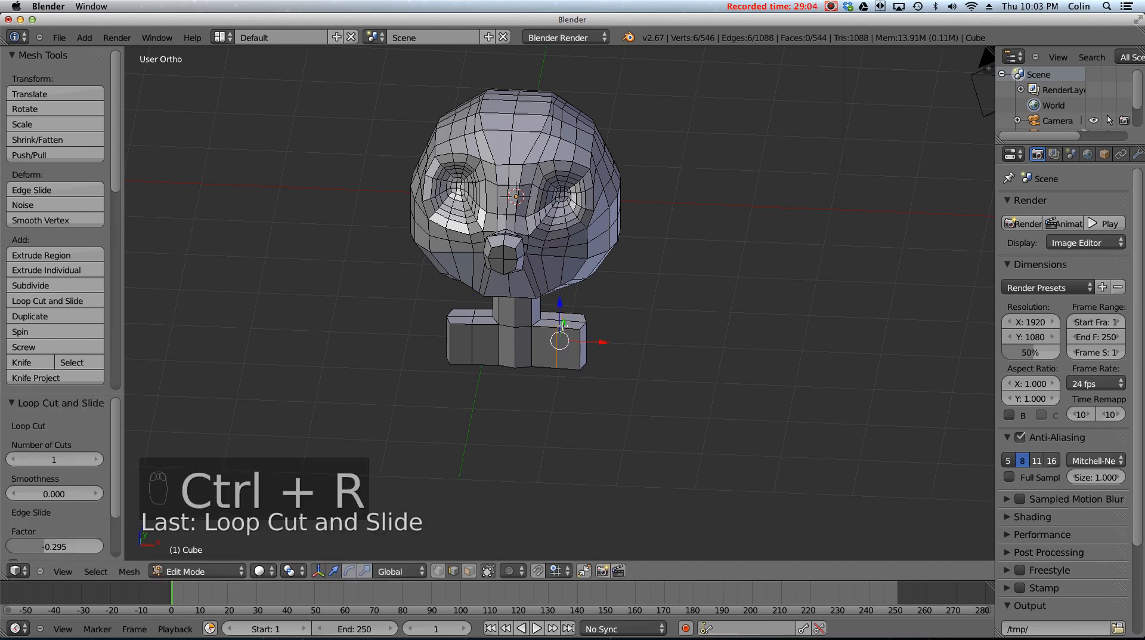
key("s")
key("x")
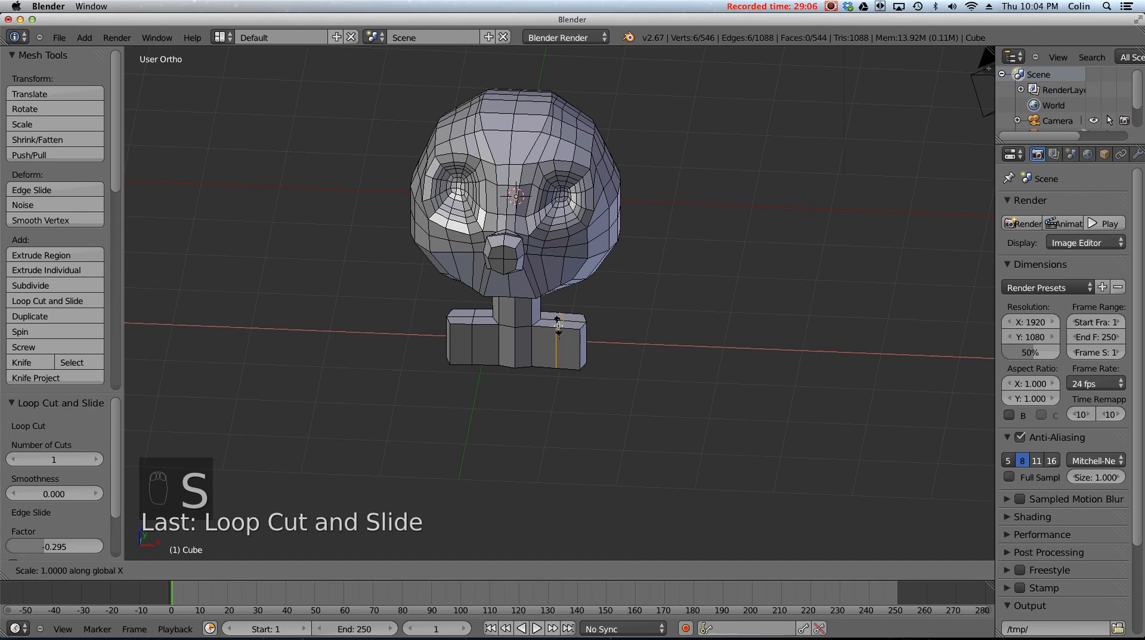
key("0")
key("Return")
- Switch the mesh selection mode to faces
middle_click_drag(558, 325, 510, 267)
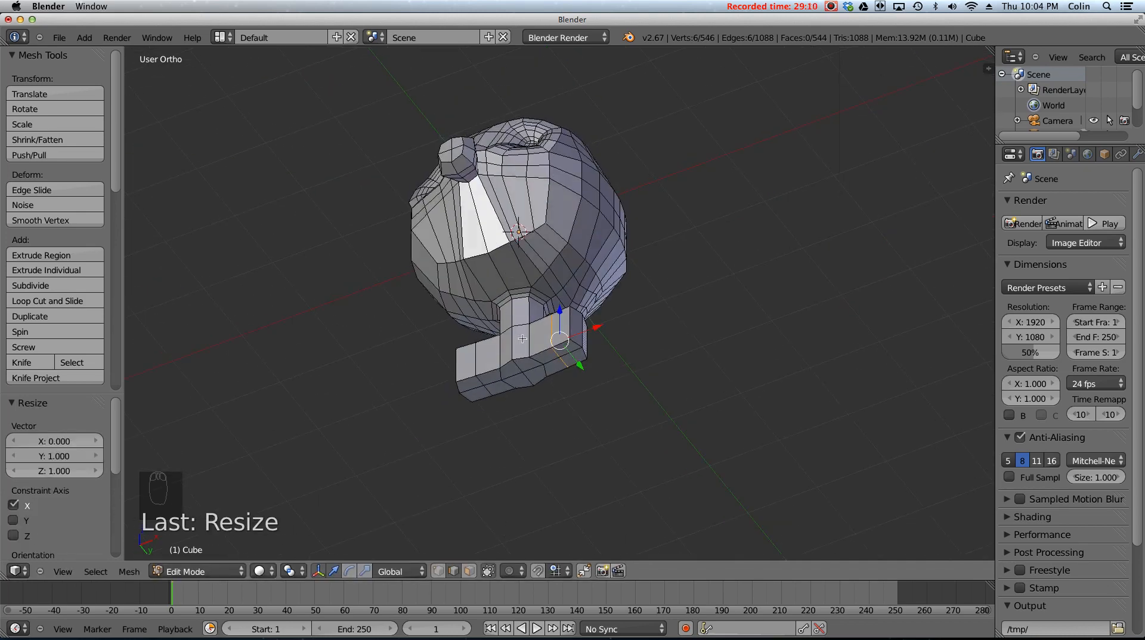
left_click(470, 570)
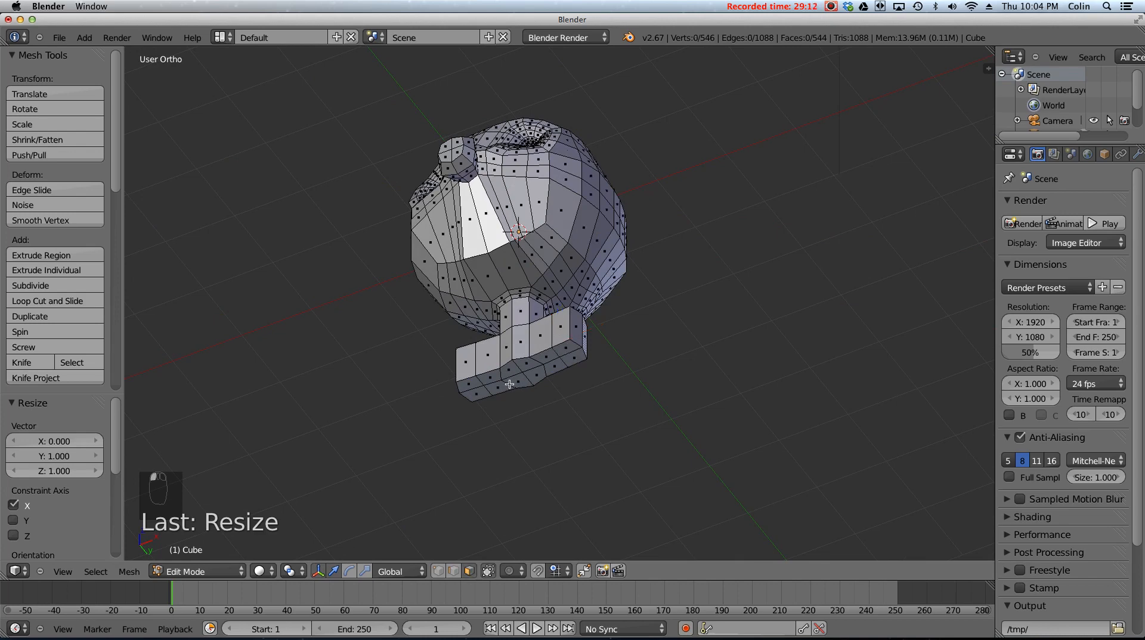
right_click(486, 380)
right_click(511, 371, "shift")
right_click(538, 362, "shift")
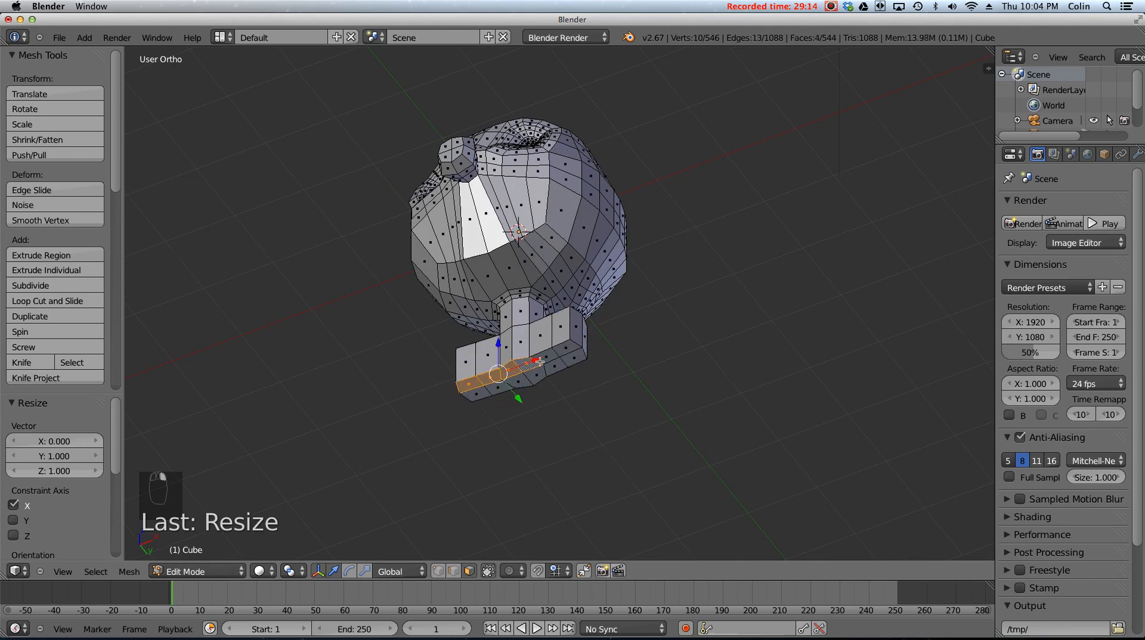
- Select the six front faces of the shoulder block and flatten them by scaling to 0 along Y
mouse_move(527, 374)
middle_mouse_down()
mouse_move(606, 378)
mouse_move(534, 376)
middle_mouse_up()
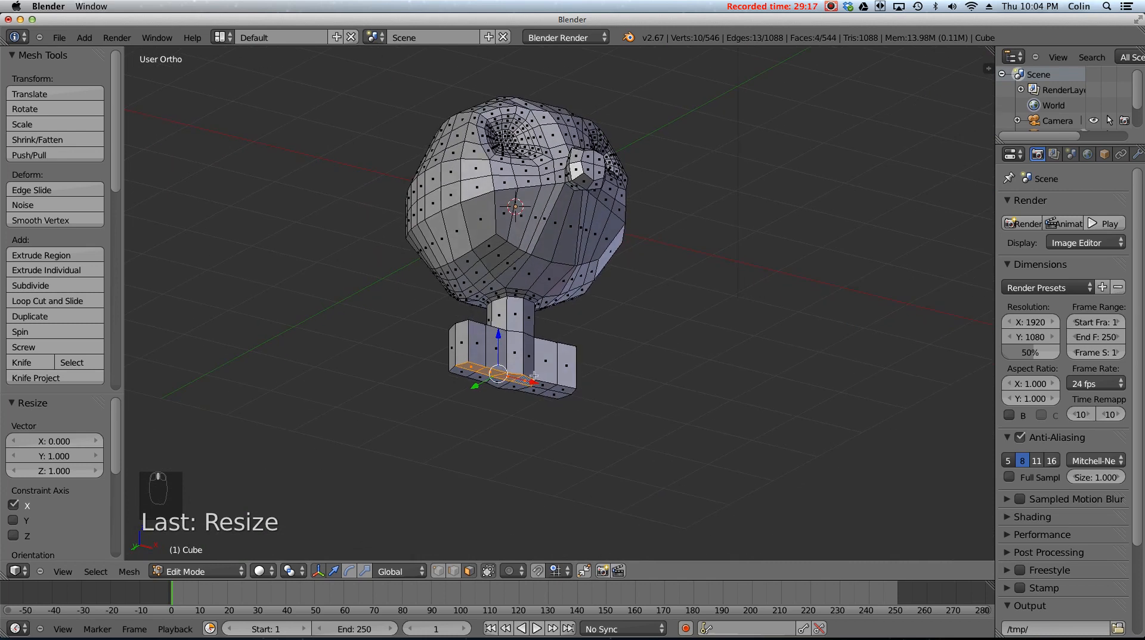
right_click(504, 354)
right_click(480, 347, "shift")
right_click(516, 349, "shift")
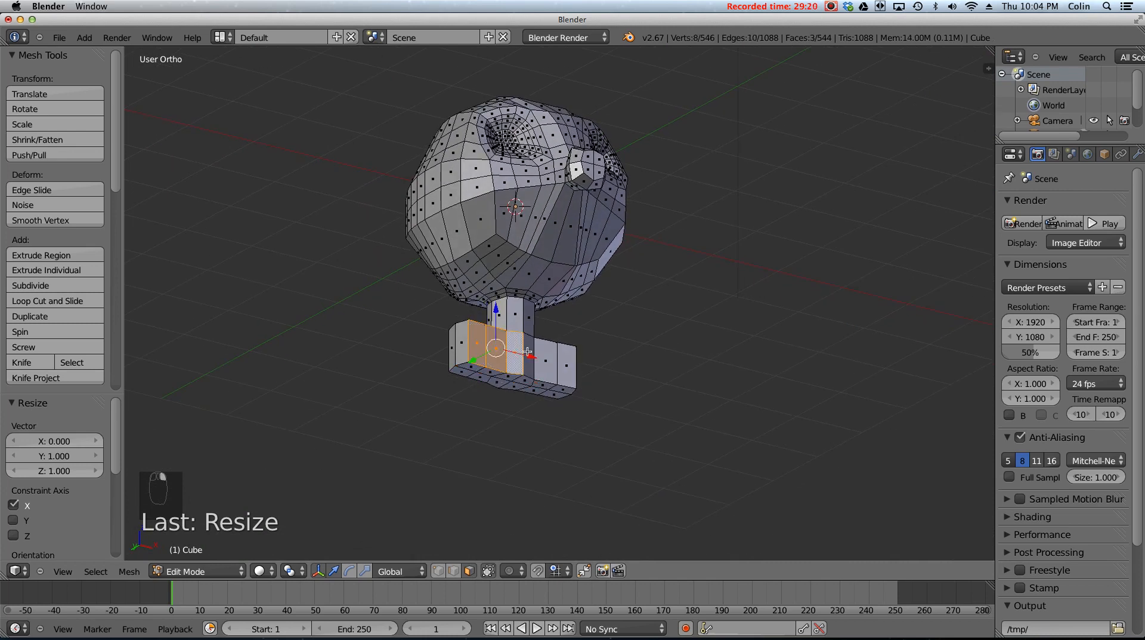
right_click(528, 342, "shift")
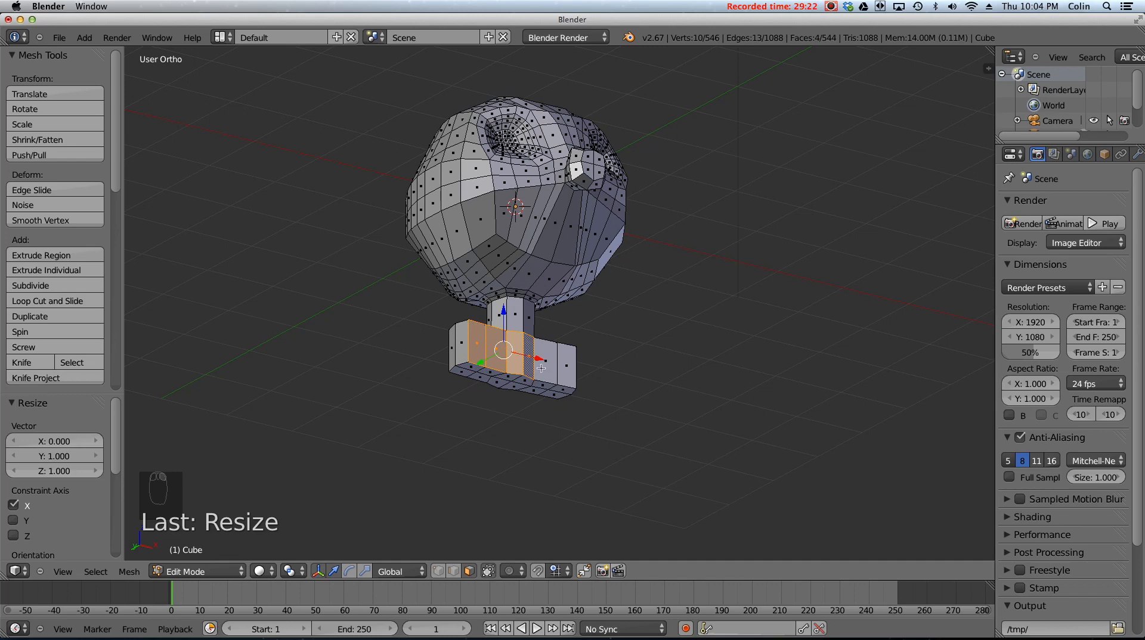
middle_click_drag(541, 368, 611, 478)
right_click(550, 359, "shift")
right_click(574, 359, "shift")
type("s")
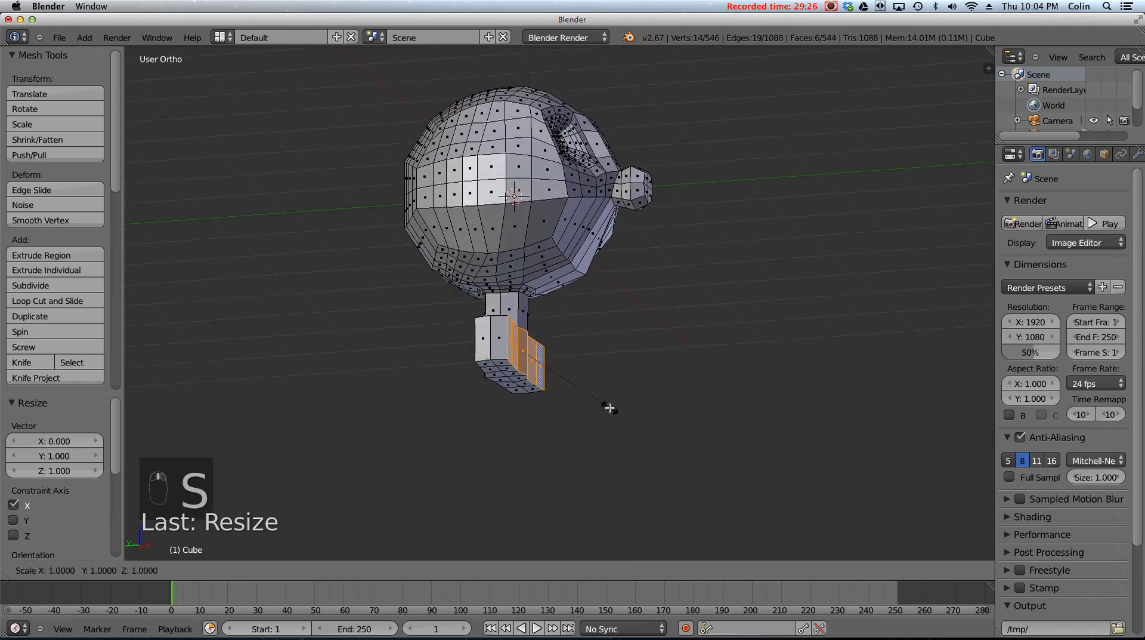
type("y0")
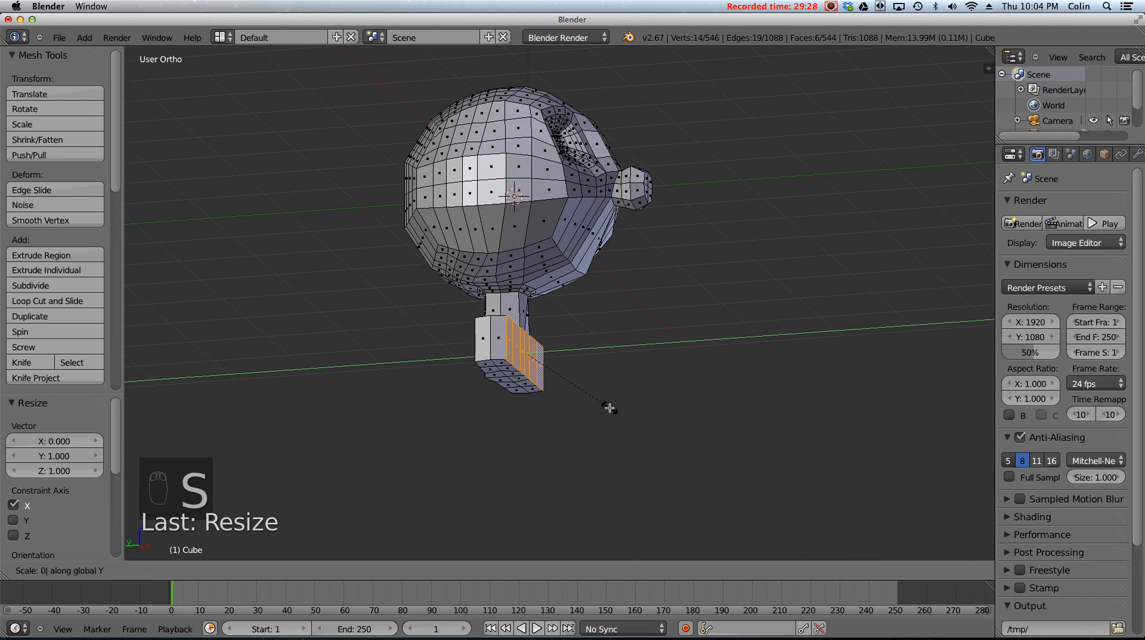
key("Return")
- Select the six back faces of the shoulder block and flatten them by scaling to 0 along Y
middle_click_drag(565, 397, 541, 342)
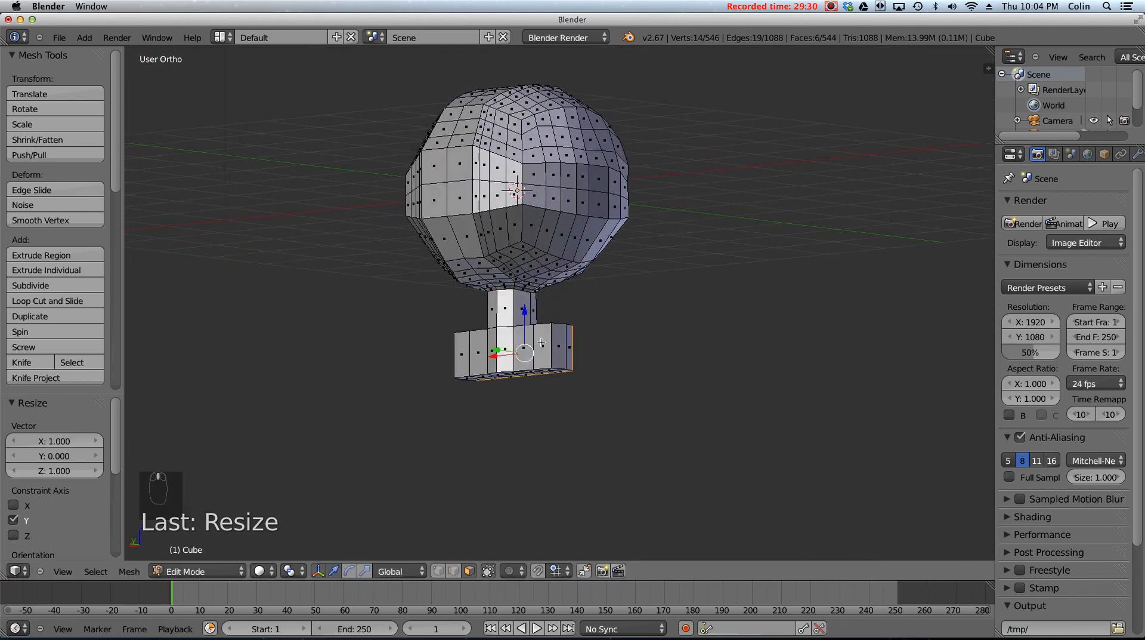
right_click(542, 342)
right_click(504, 349, "shift")
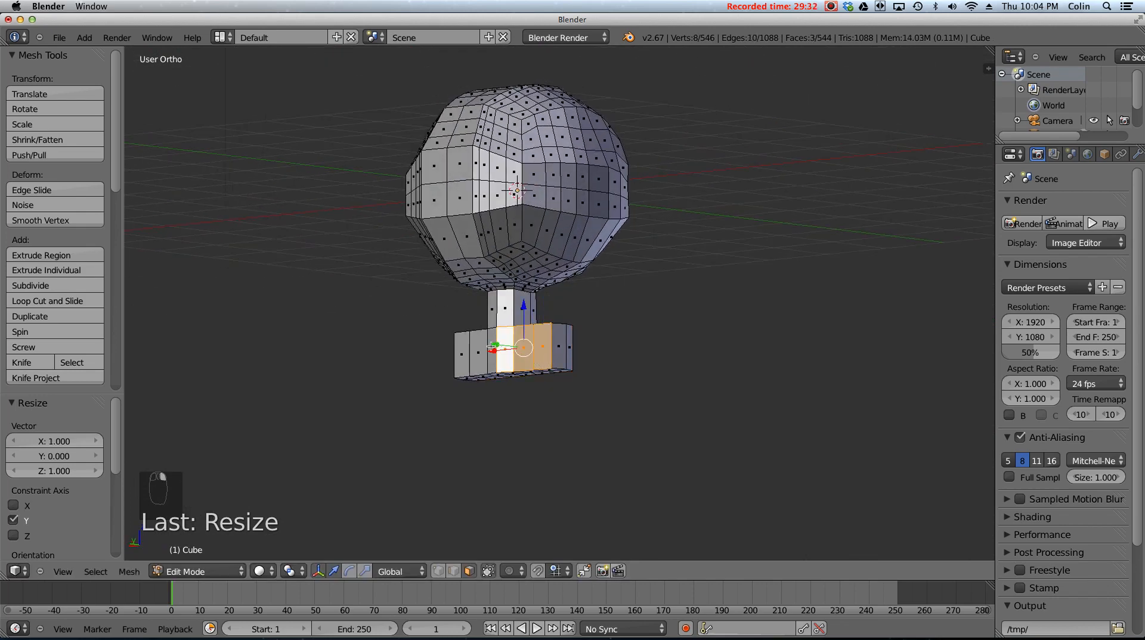
right_click(492, 351, "shift")
right_click(478, 353, "shift")
right_click(463, 356, "shift")
middle_click_drag(463, 358, 623, 404)
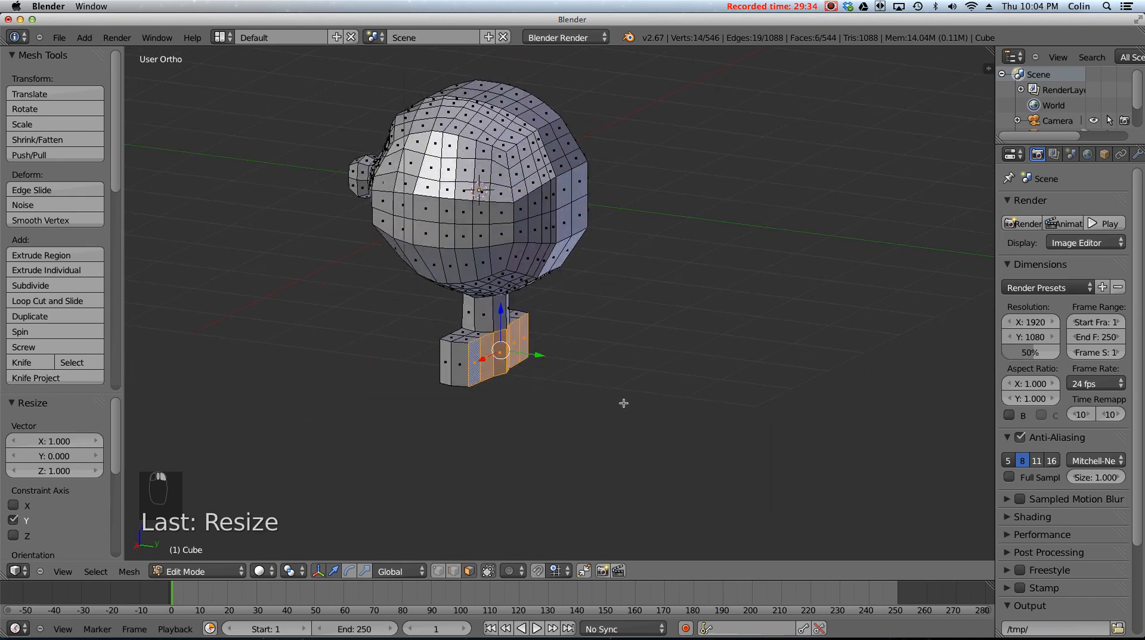
key("s")
key("y")
key("0")
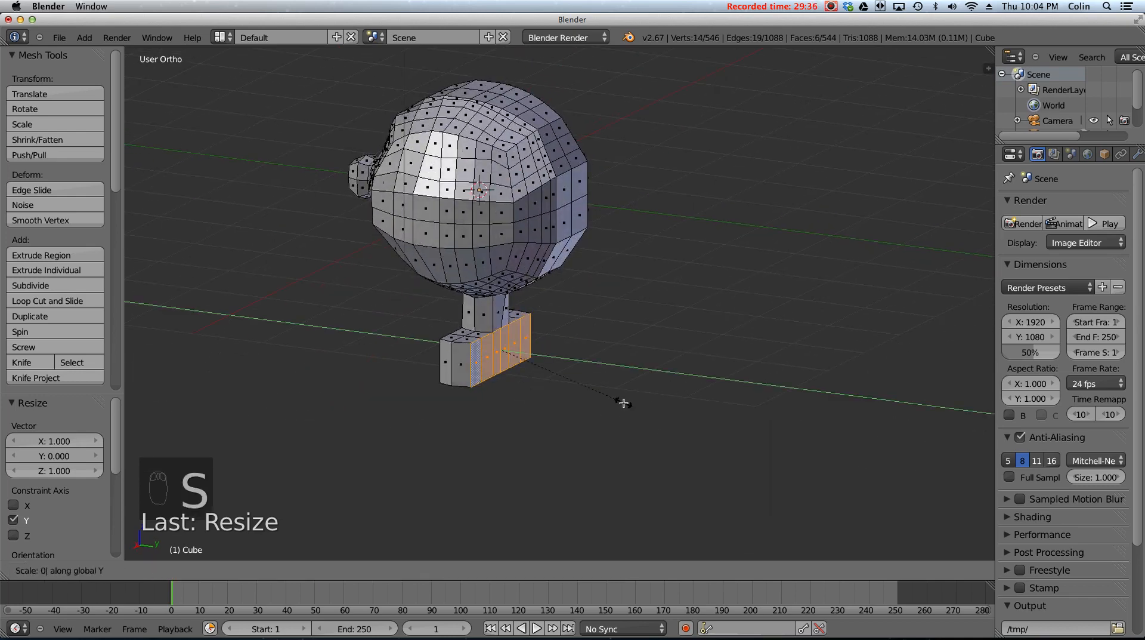
key("Return")
- Select all twelve faces on the underside of the shoulder block and return to front view
middle_click_drag(622, 324, 496, 302)
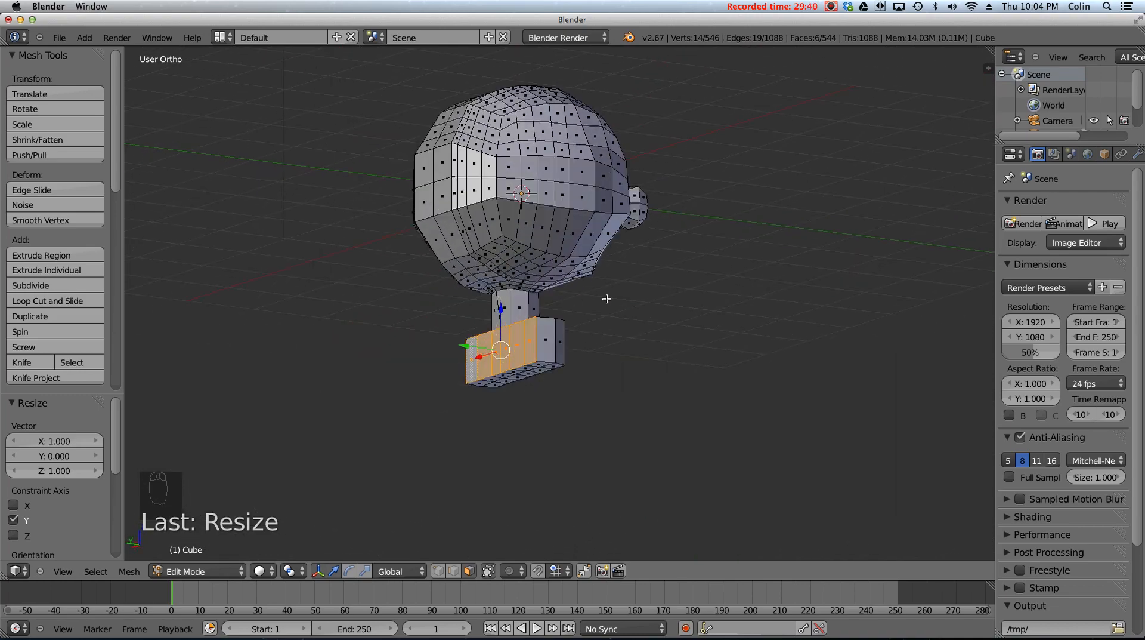
middle_click_drag(607, 298, 464, 288)
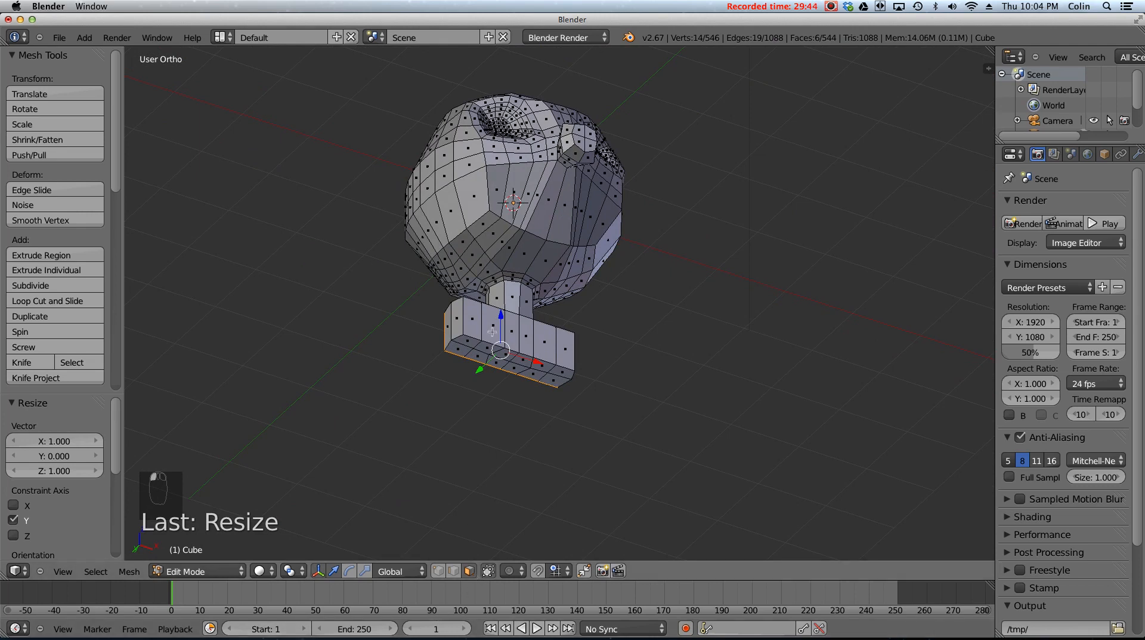
right_click(475, 342)
right_click(491, 349, "shift")
right_click(510, 355, "shift")
right_click(529, 361, "shift")
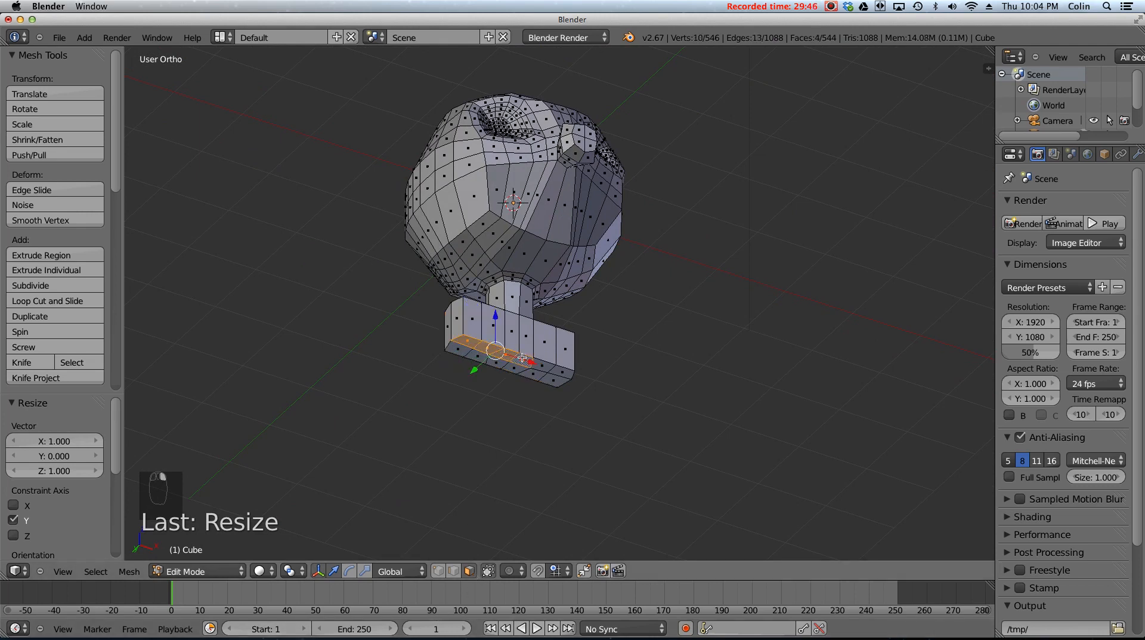
right_click(552, 368, "shift")
right_click(563, 371, "shift")
right_click(554, 379, "shift")
right_click(534, 374, "shift")
right_click(514, 367, "shift")
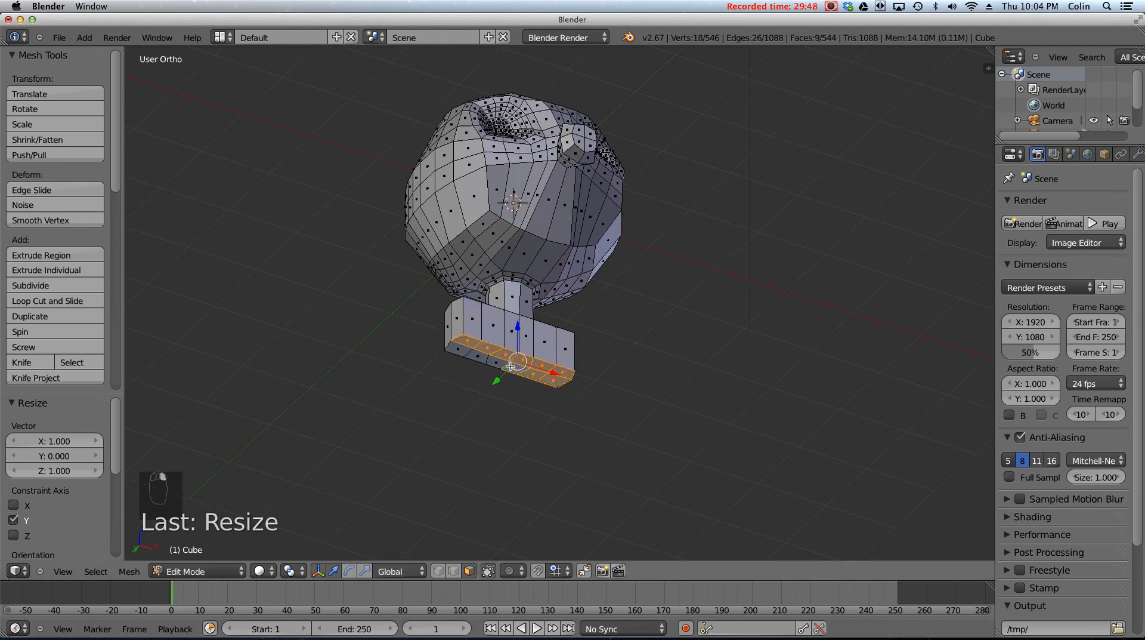
right_click(495, 363, "shift")
right_click(477, 357, "shift")
right_click(459, 350, "shift")
key("KP_1")
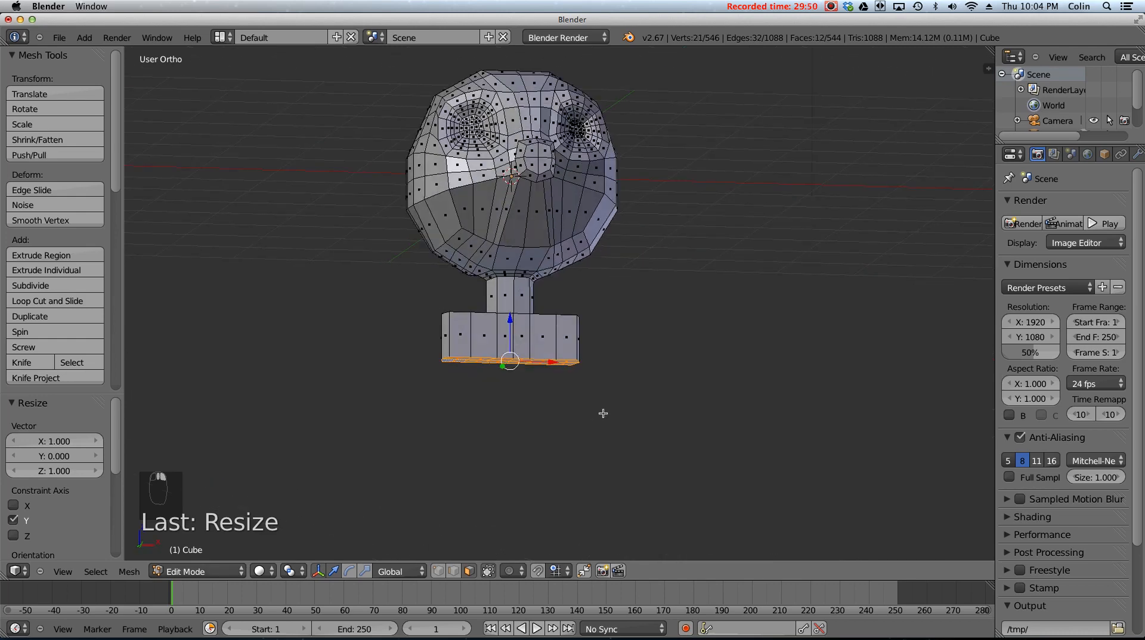
- Extrude the underside faces down about 2.7 units into a torso and narrow its bottom to about 0.92 along X
middle_click_drag(603, 413, 585, 329, "shift")
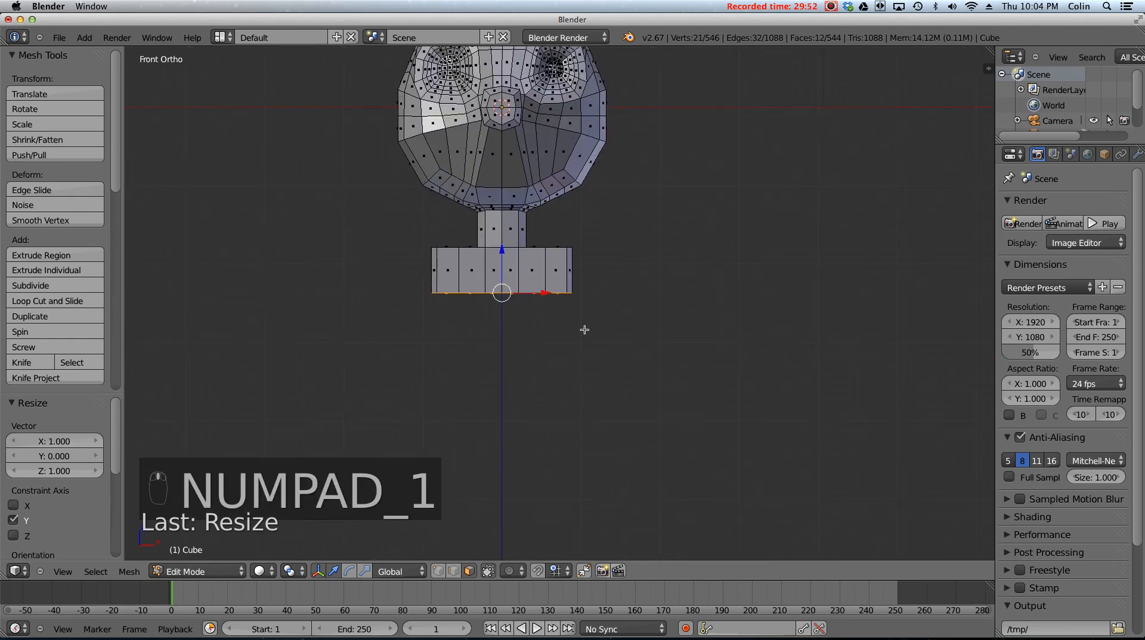
key("e")
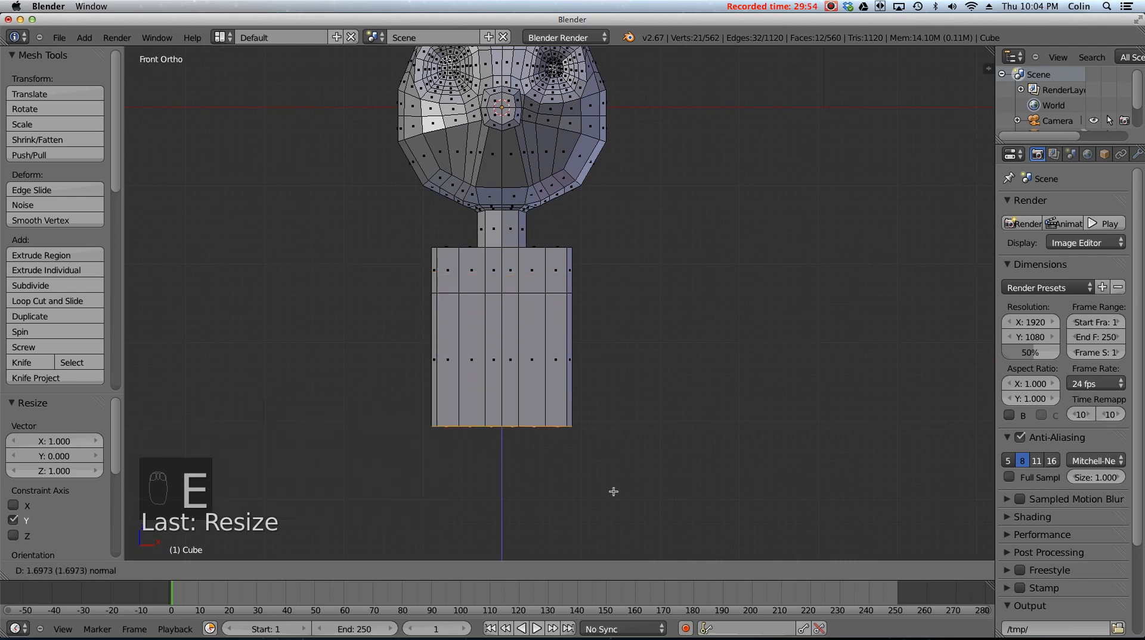
left_click(611, 532)
scroll(571, 325, "down", 4)
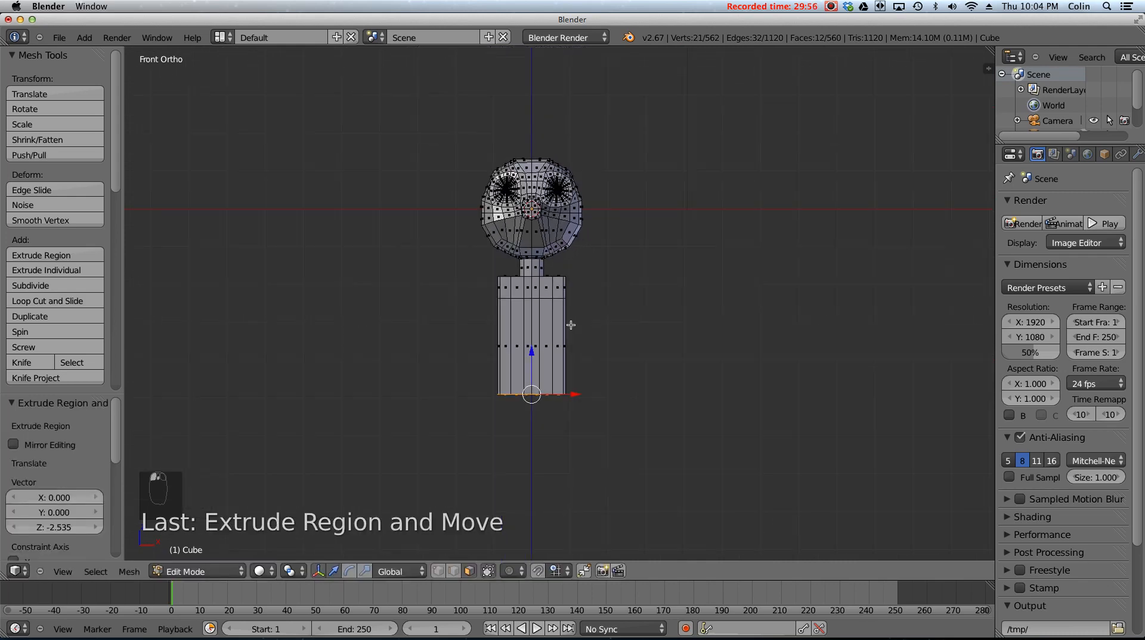
left_click_drag(538, 353, 541, 358)
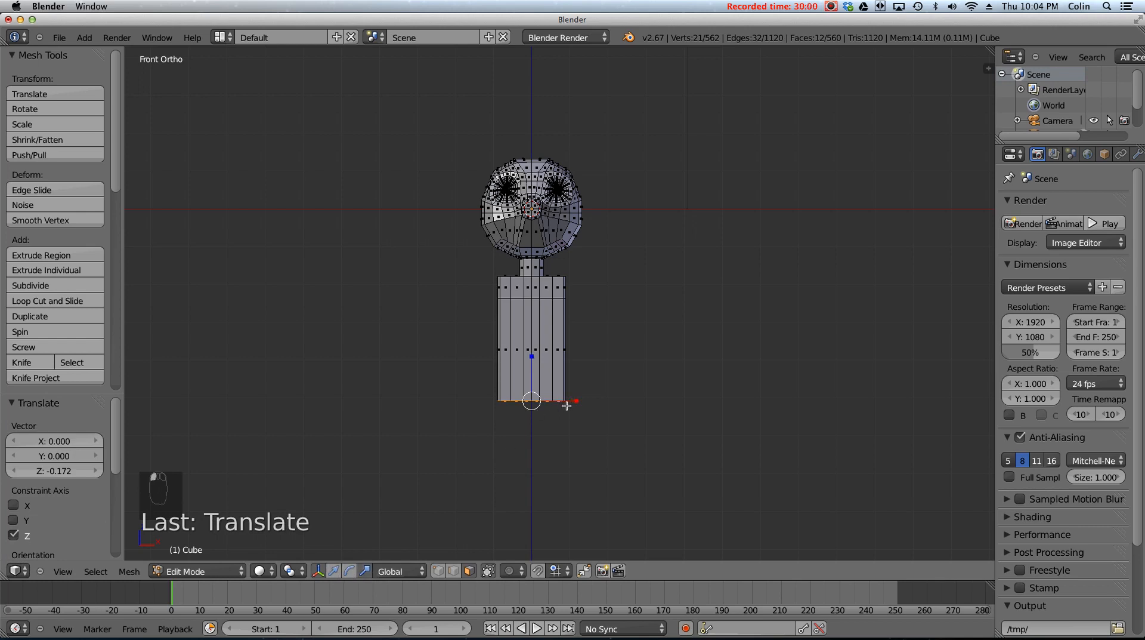
left_click_drag(577, 401, 571, 401)
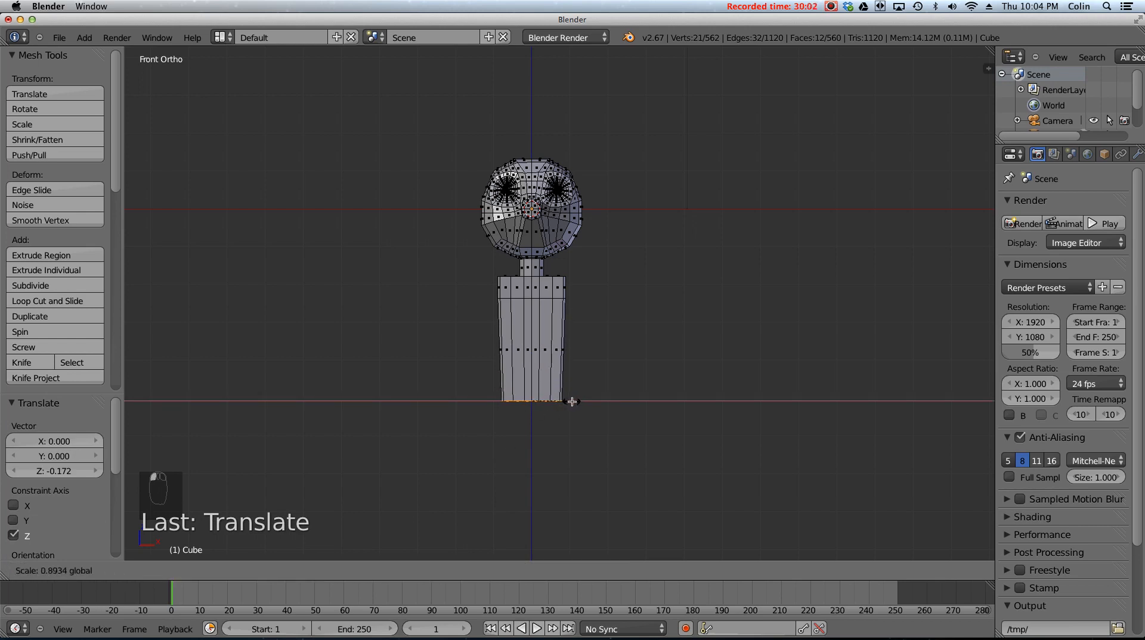
left_click(555, 375)
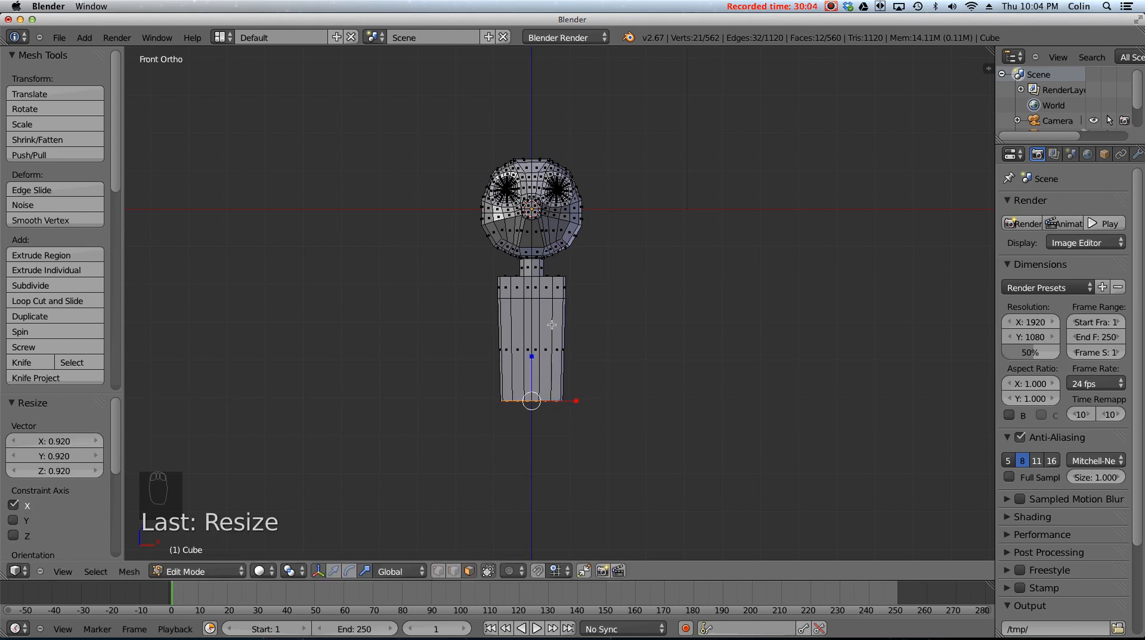
- Add five evenly spaced horizontal loop cuts across the torso and deselect everything
key("ctrl+r")
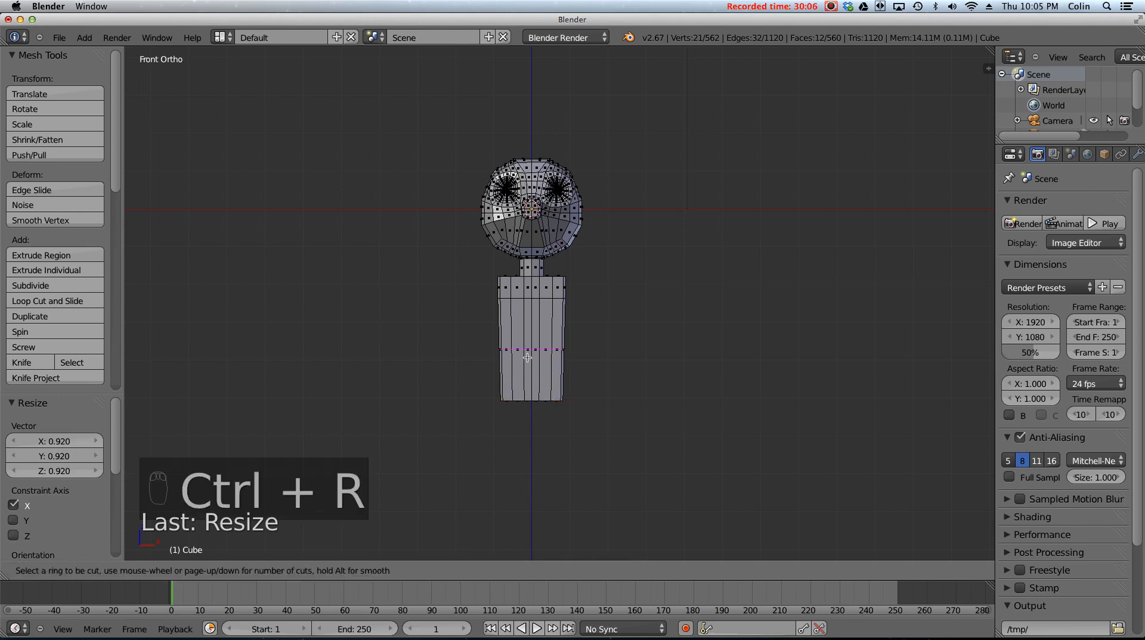
scroll(532, 339, "up", 2)
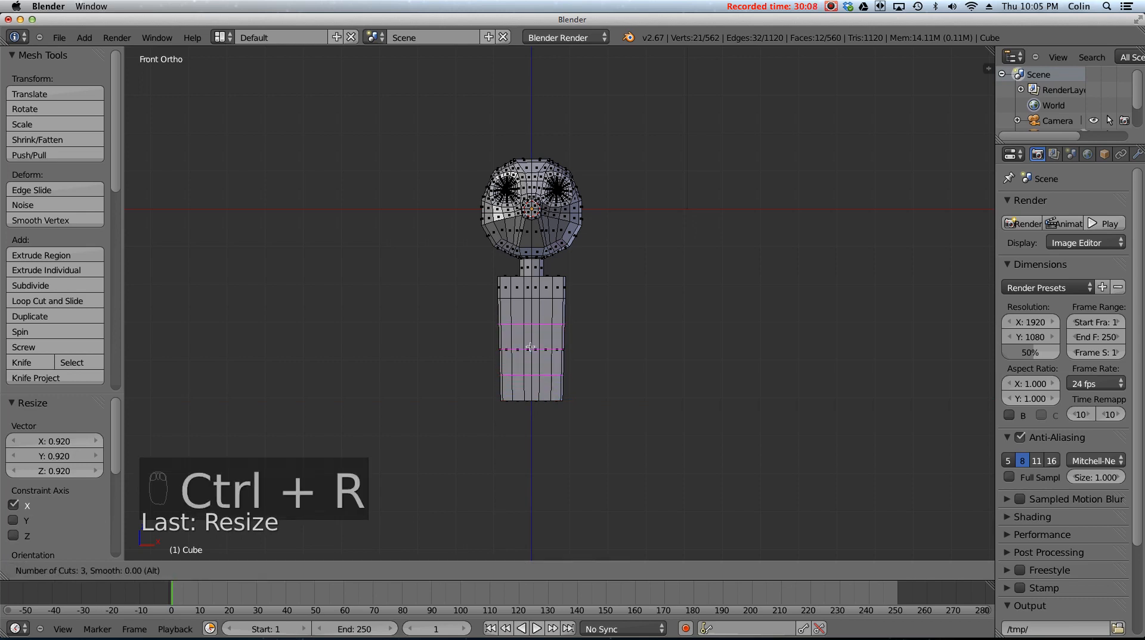
scroll(530, 347, "up", 2)
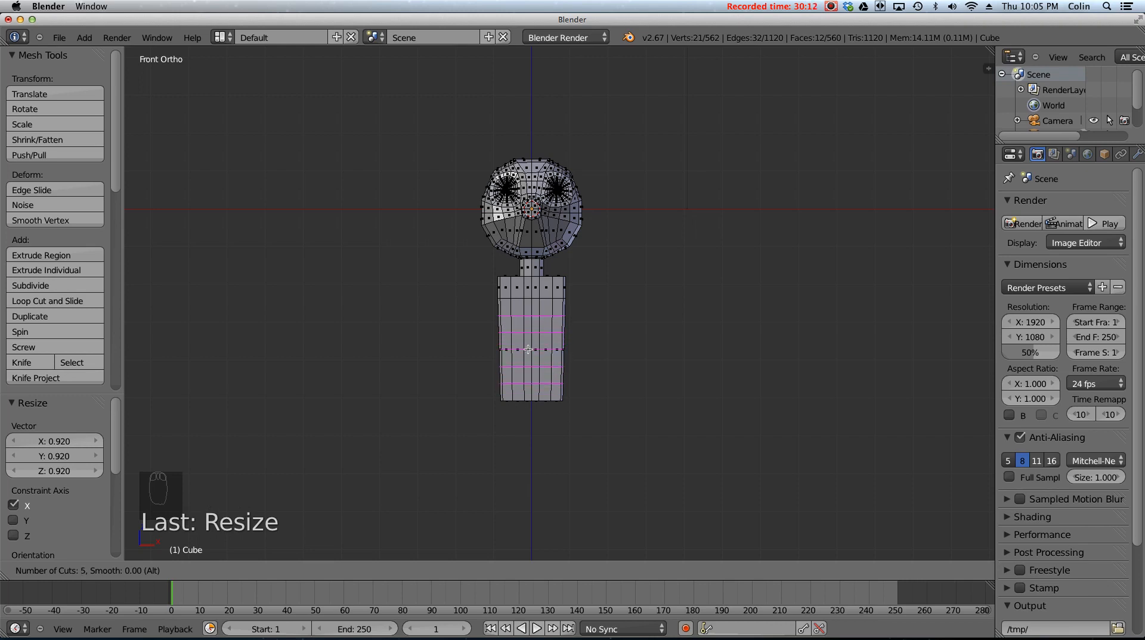
left_click(528, 349)
left_click(565, 352)
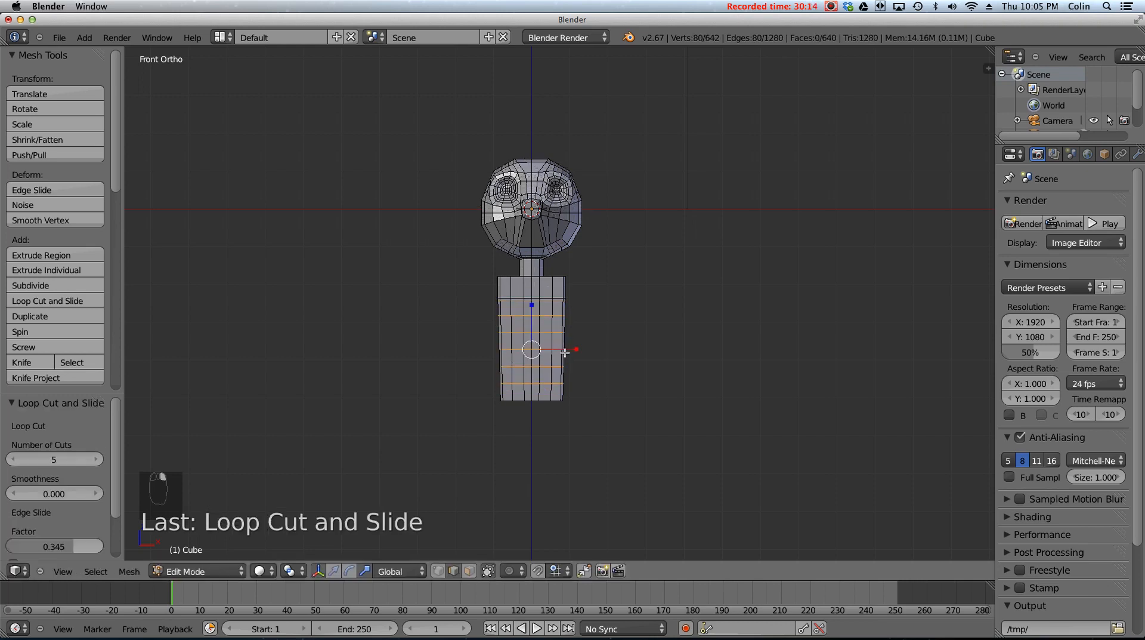
key("a")
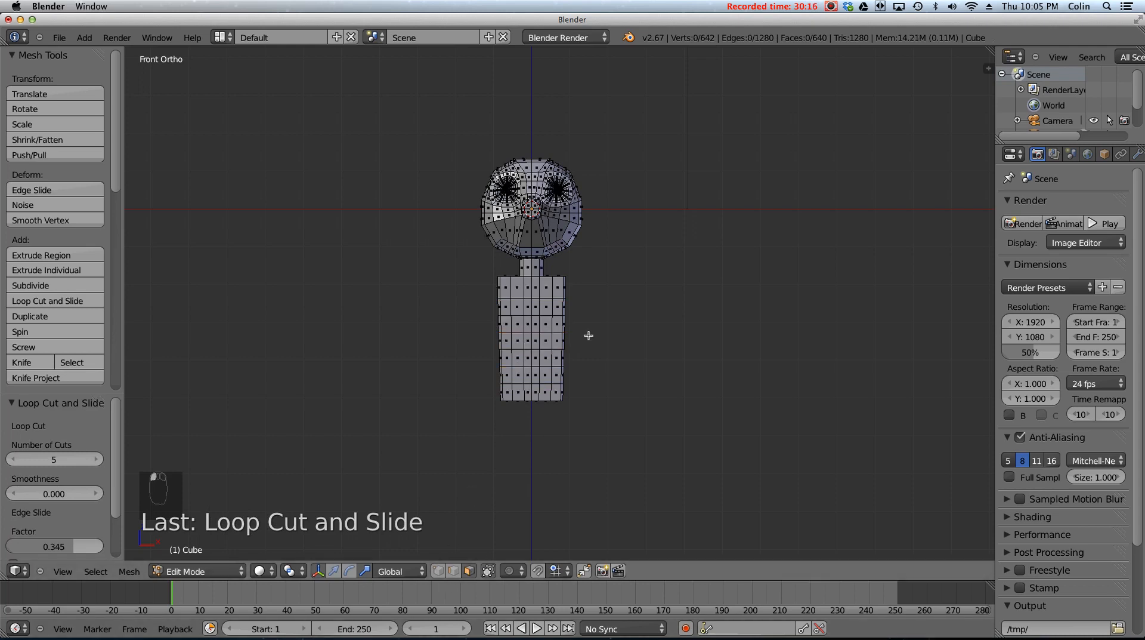
- Move the front and back bottom vertices beside the torso's centre line outward along X, the left pair by -0.132 and the right pair by 0.139
middle_click_drag(549, 399, 512, 401)
scroll(512, 400, "up", 5)
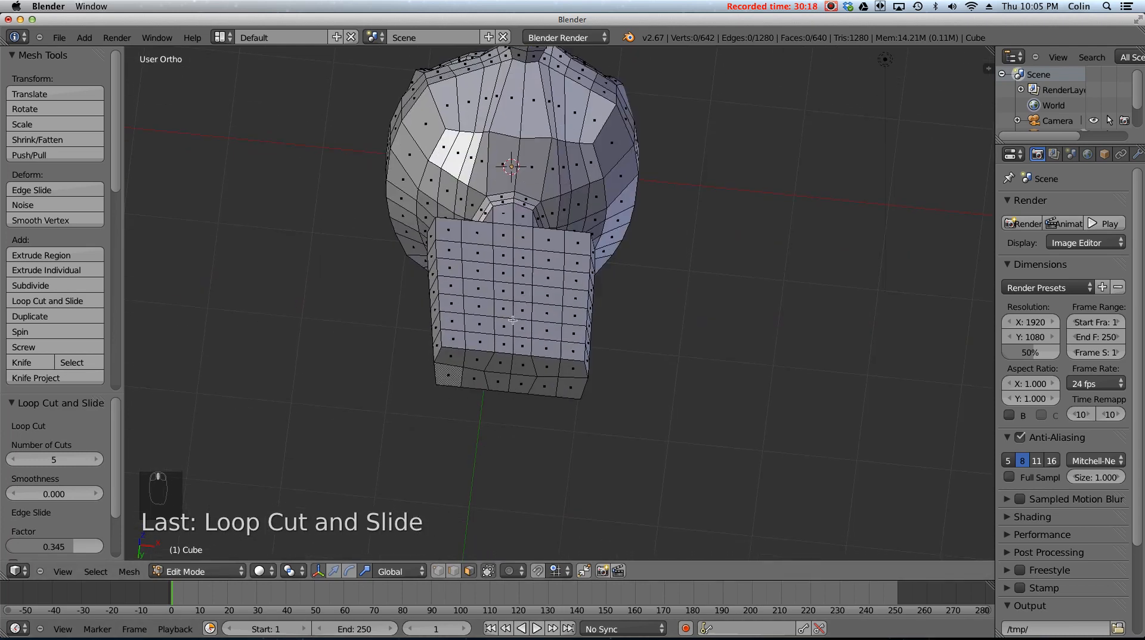
left_click(439, 570)
right_click(496, 352)
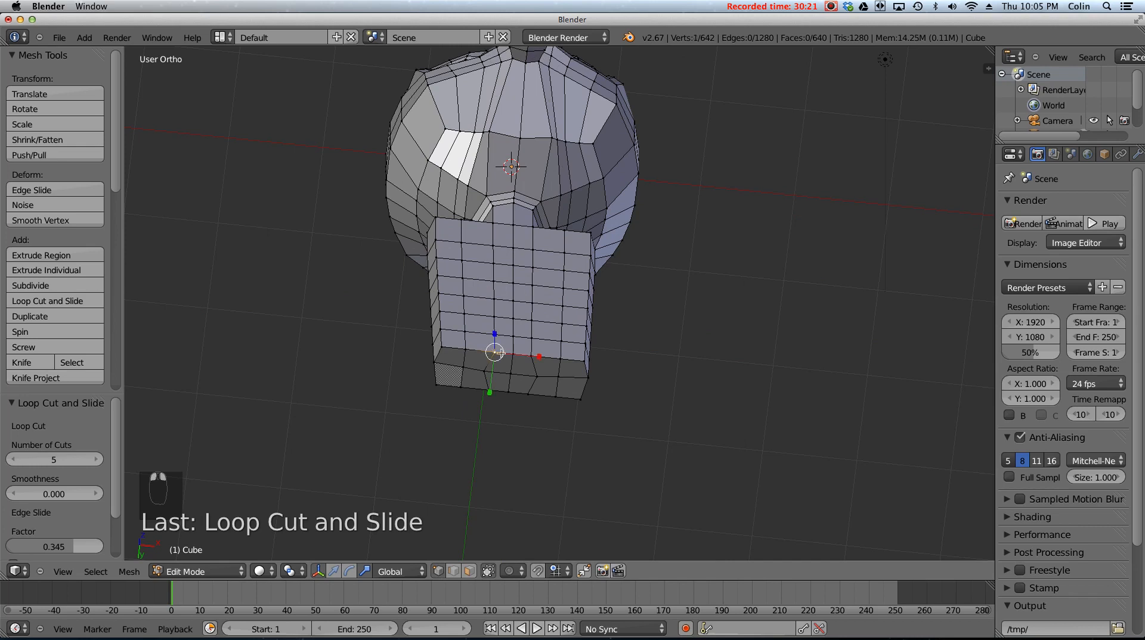
left_click(334, 570)
right_click(485, 387, "shift")
left_click_drag(530, 374, 517, 374)
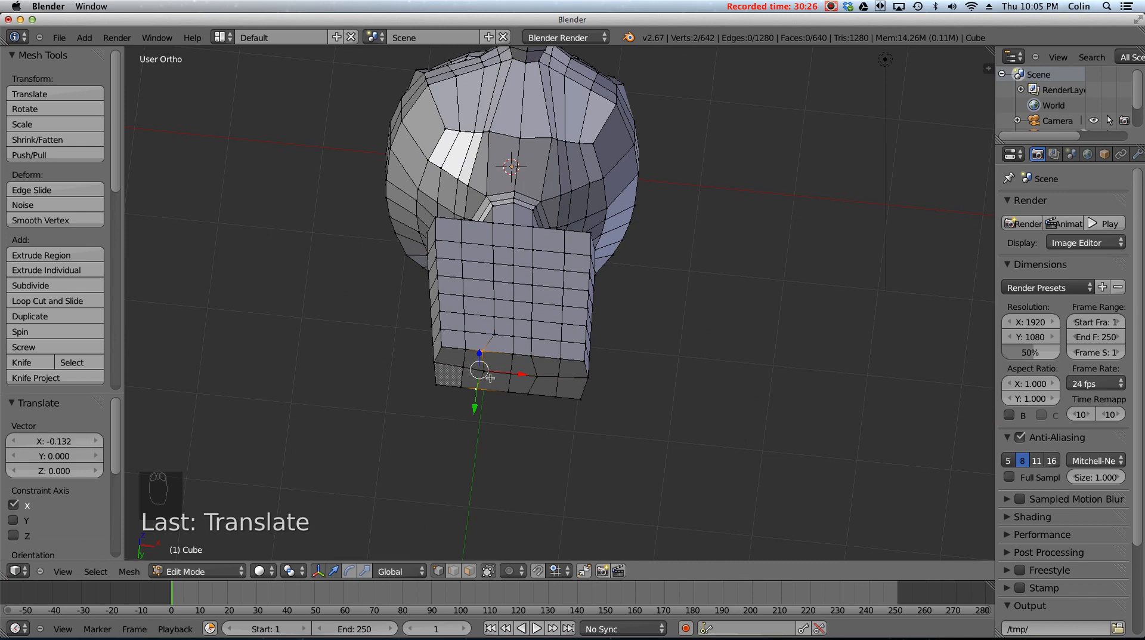
key("g")
key("x")
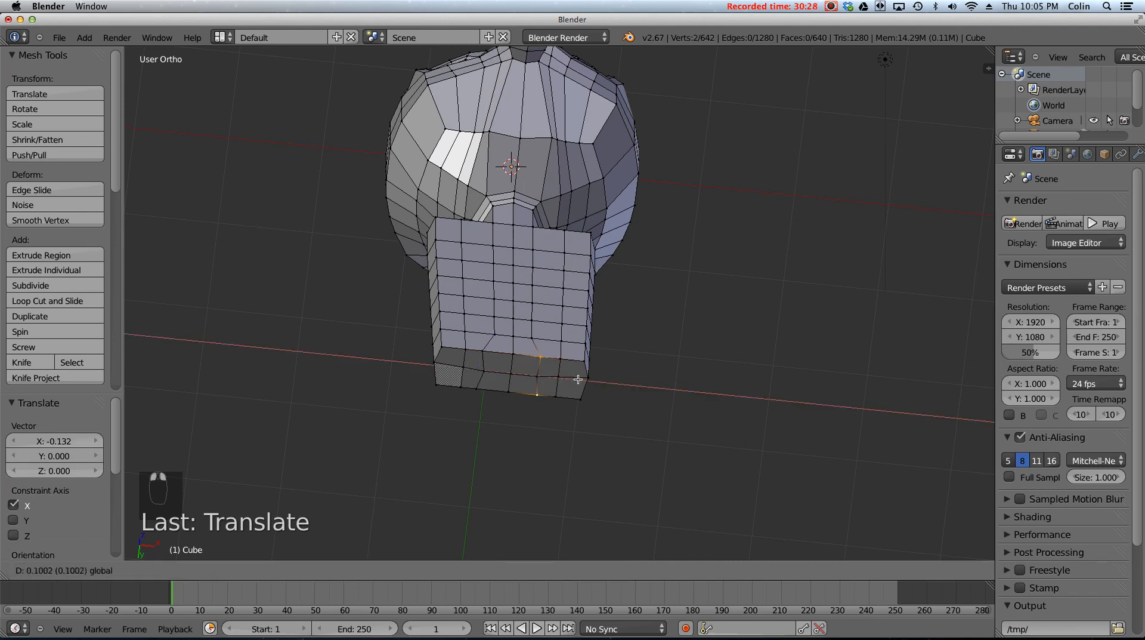
left_click(580, 379)
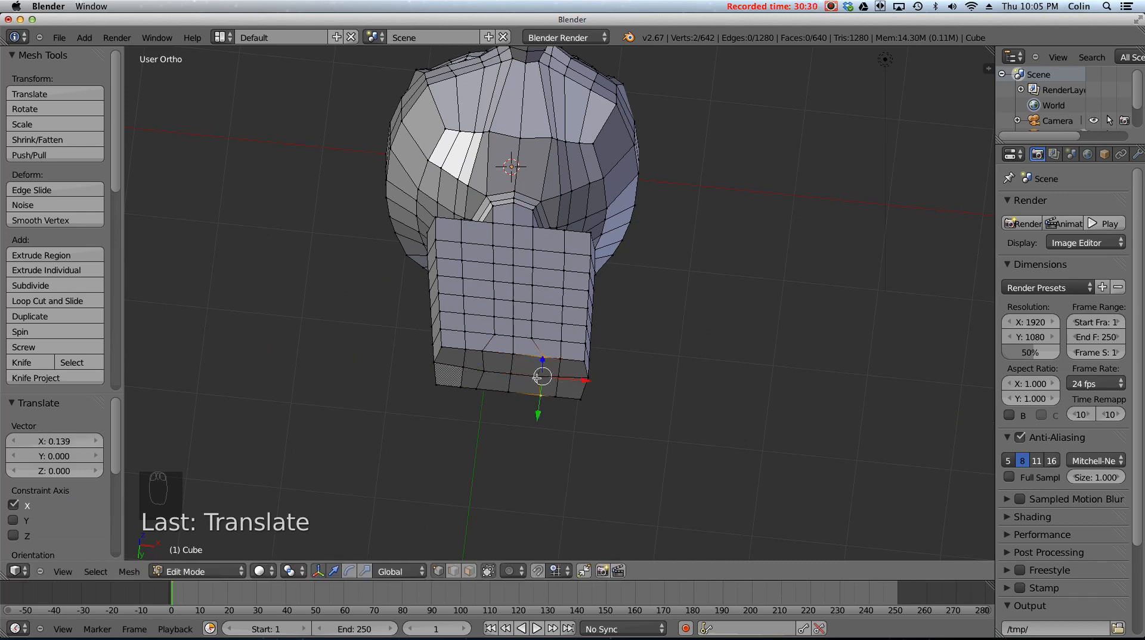
- Select the three underside vertices on each side of the centre line and shift them inward along X, the left row by 0.0764
right_click(537, 377, "shift")
left_click_drag(574, 382, 521, 378)
right_click(477, 357)
right_click(483, 373, "shift")
right_click(482, 385, "shift")
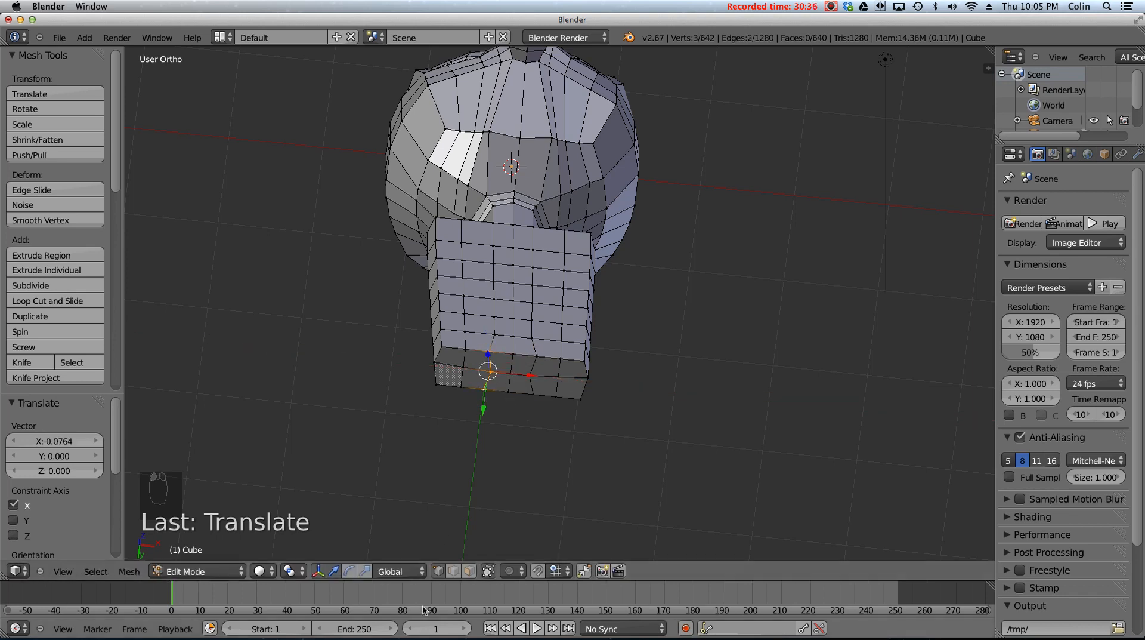
- Select the four outer faces on each side of the torso's underside, leaving the centre faces unselected
left_click(470, 571)
right_click(458, 361)
right_click(473, 362, "shift")
right_click(472, 376, "shift")
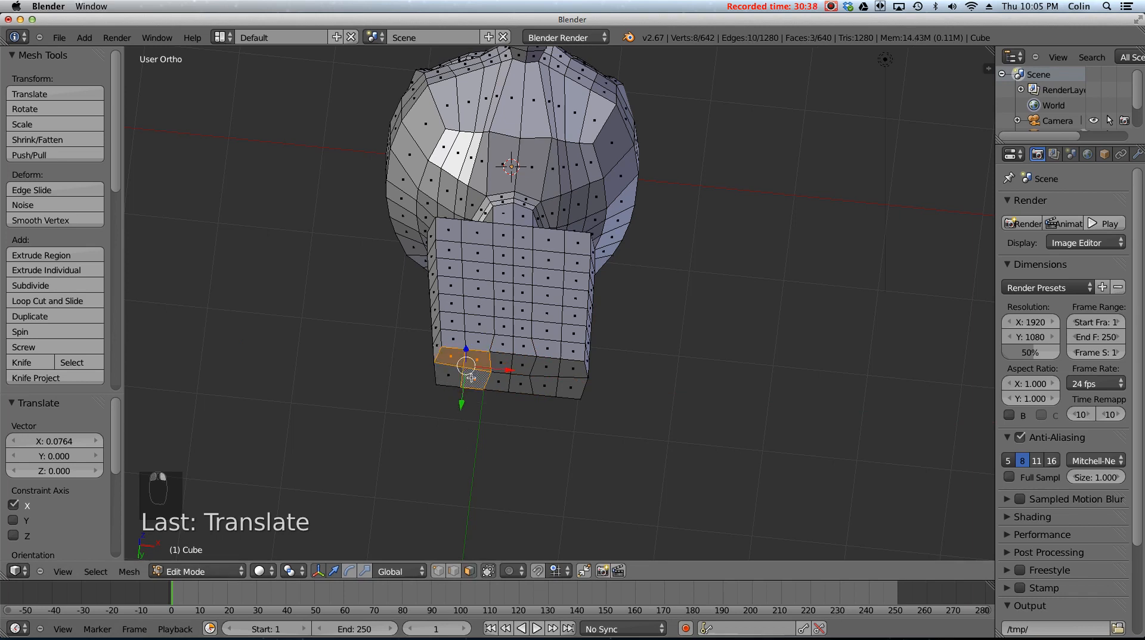
right_click(459, 376, "shift")
right_click(546, 368, "shift")
right_click(572, 369, "shift")
right_click(570, 388, "shift")
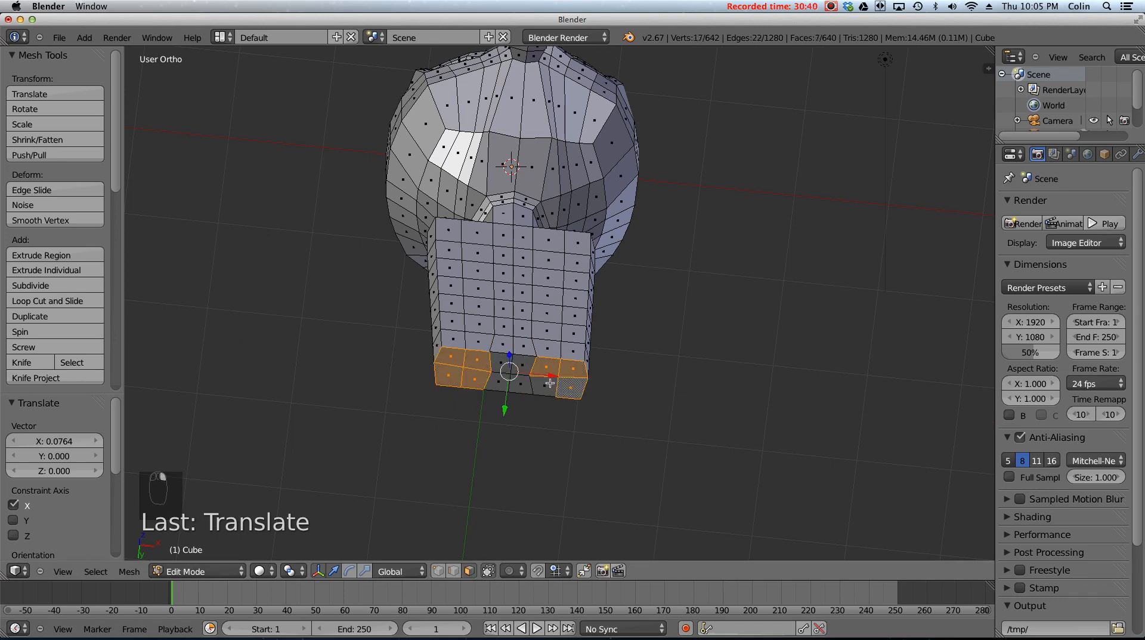
right_click(544, 388, "shift")
- Extrude the eight selected faces straight down in front view into two legs and lower their ends another 0.248 along Z
key("KP_1")
middle_click_drag(552, 358, 568, 242)
key("KP_1")
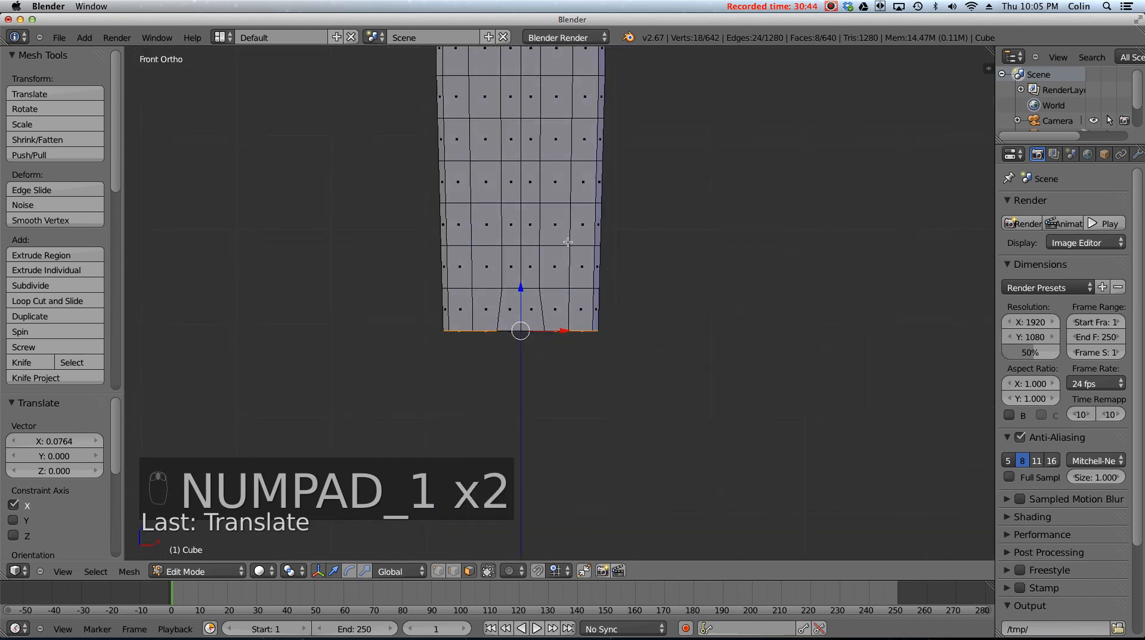
key("e")
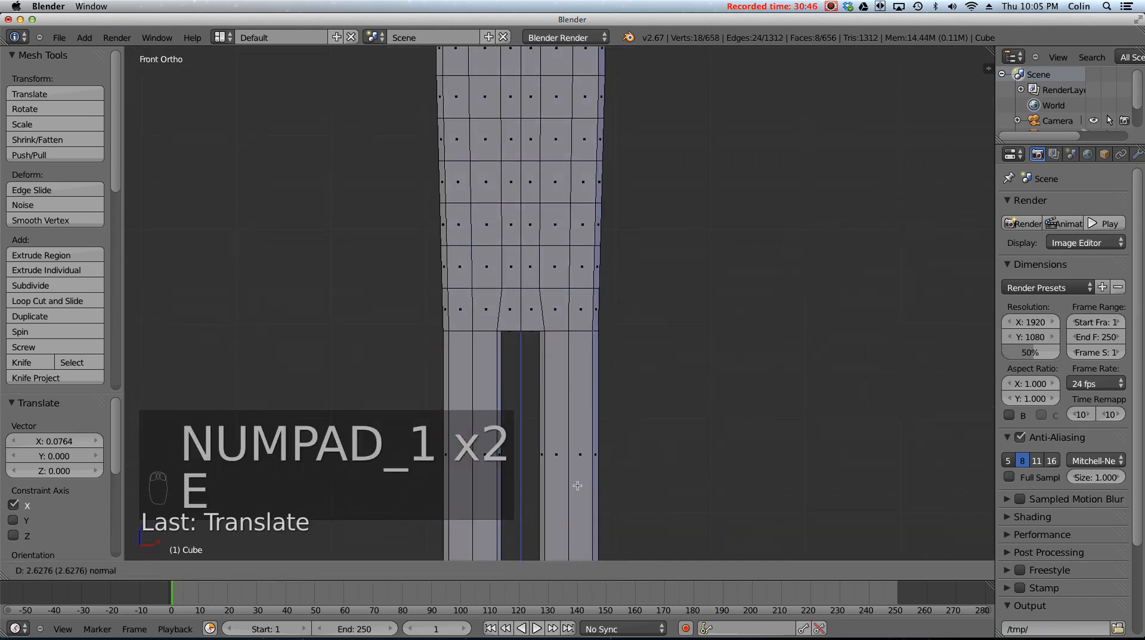
left_click(611, 417)
scroll(612, 416, "down", 1)
scroll(612, 416, "down", 3)
left_click_drag(542, 394, 542, 405)
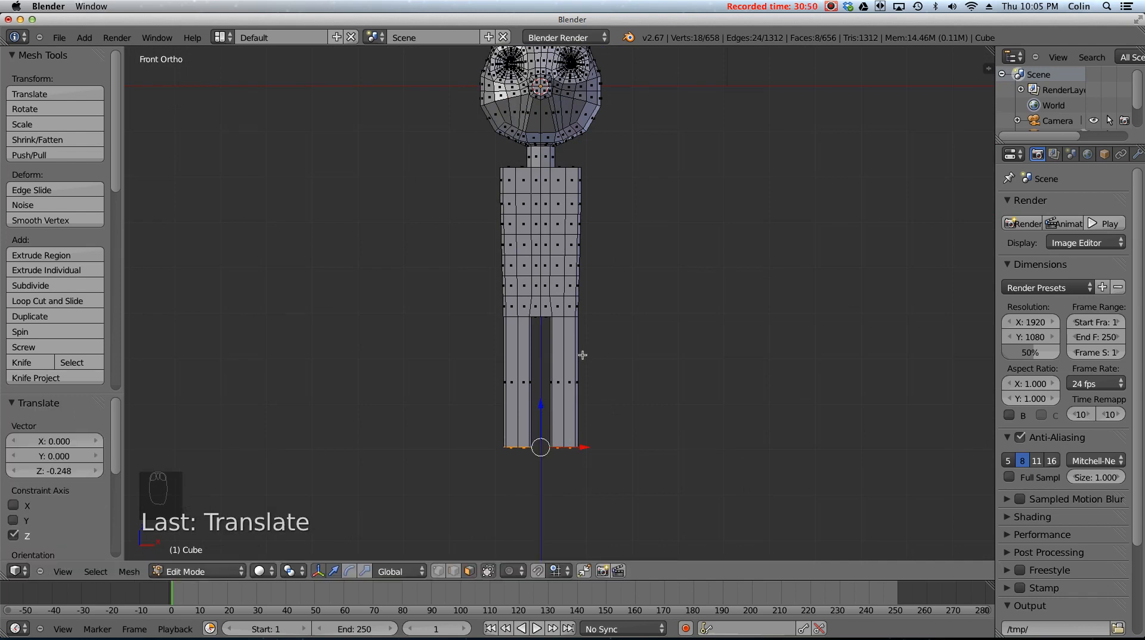
- Try two loop cuts across the left leg with an edge slide factor of about -0.217, and undo them
key("ctrl+r")
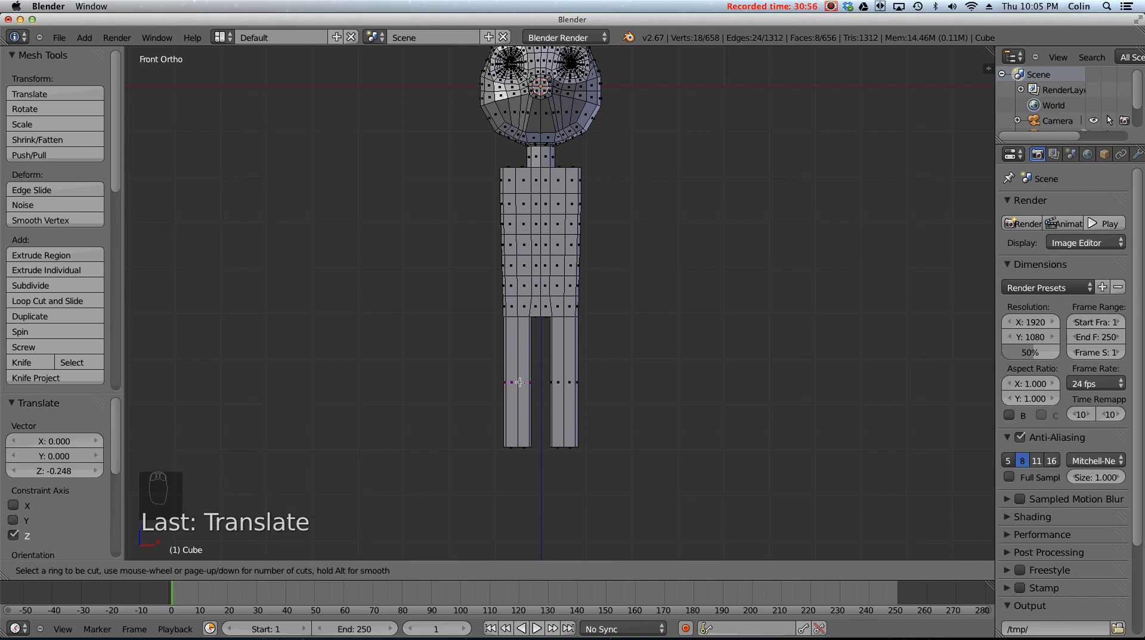
scroll(518, 381, "up", 1)
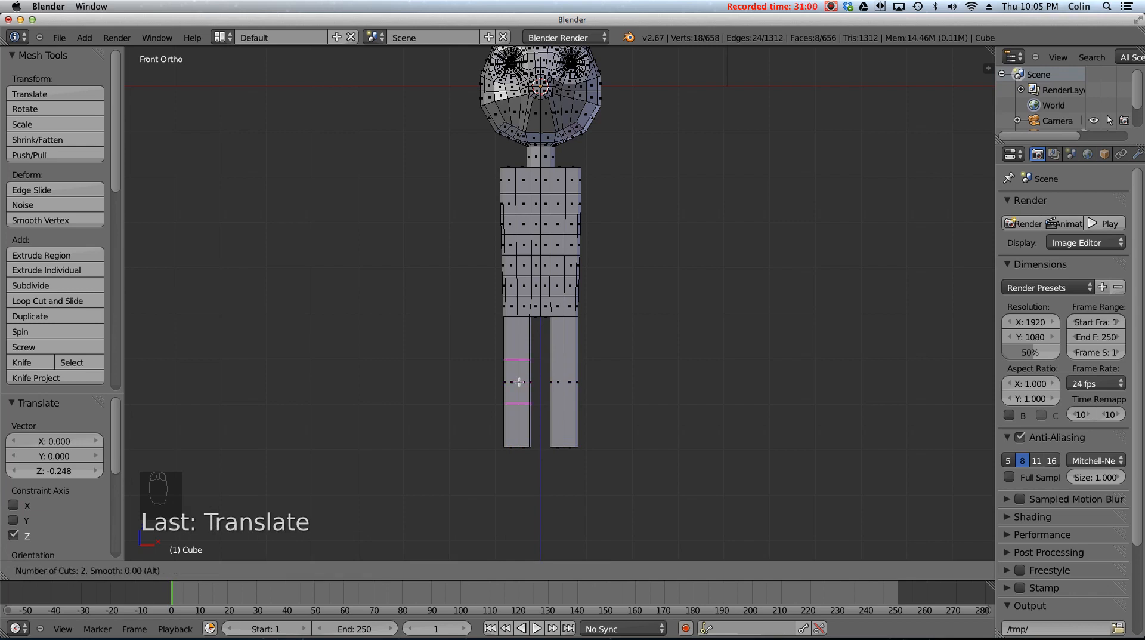
left_click(519, 380)
right_click(524, 356)
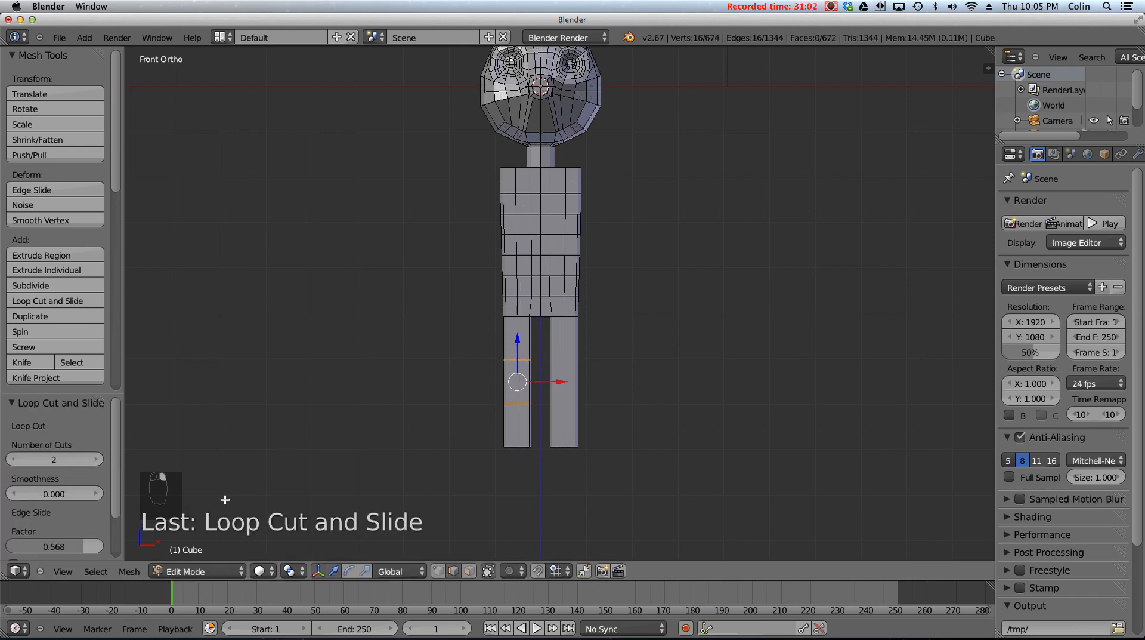
scroll(111, 522, "down", 2)
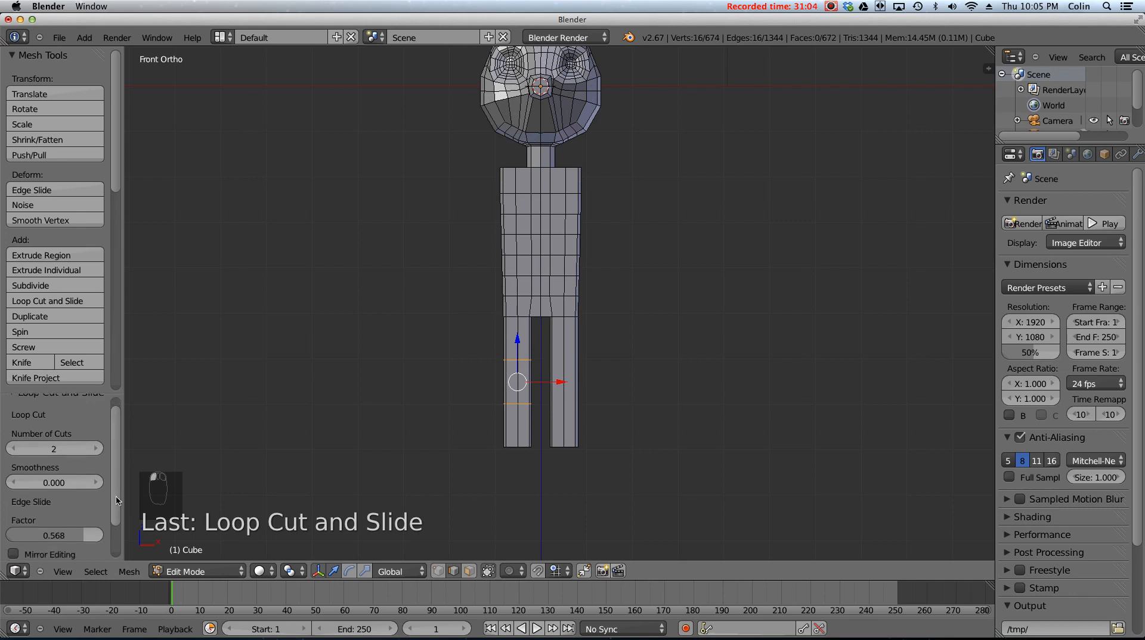
scroll(110, 524, "down", 1)
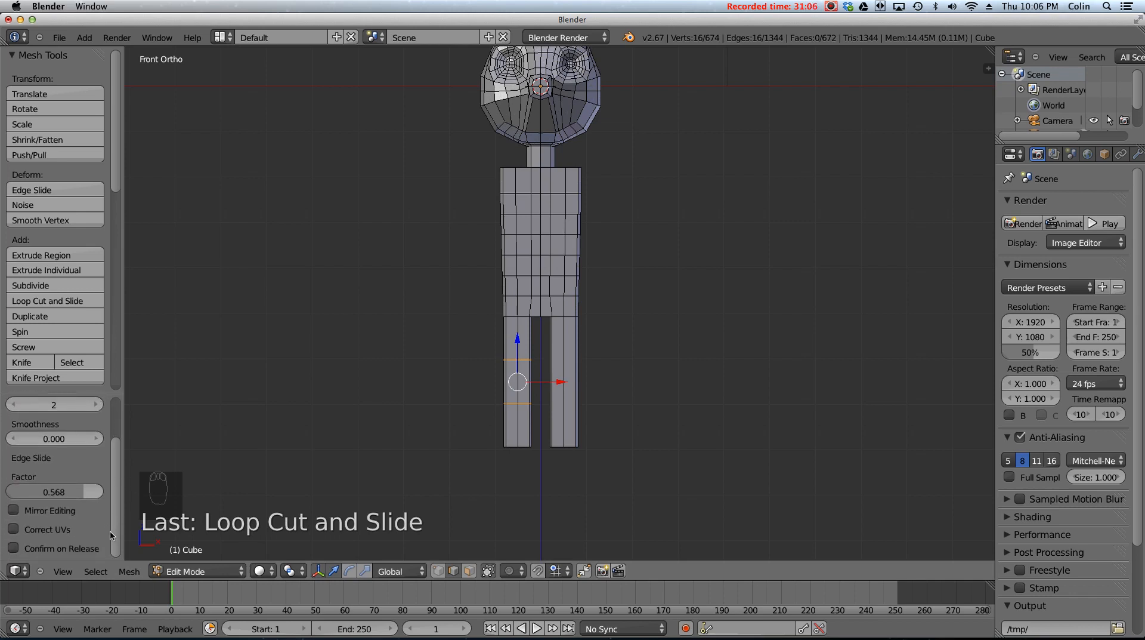
scroll(110, 523, "up", 2)
left_click_drag(84, 511, 67, 511)
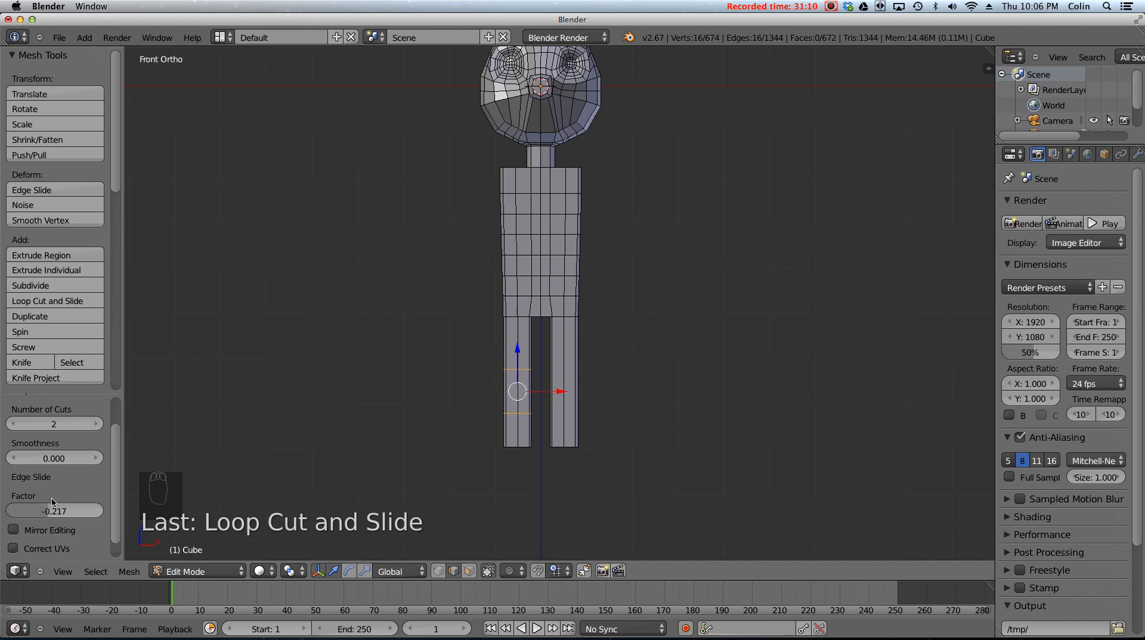
key("ctrl+z")
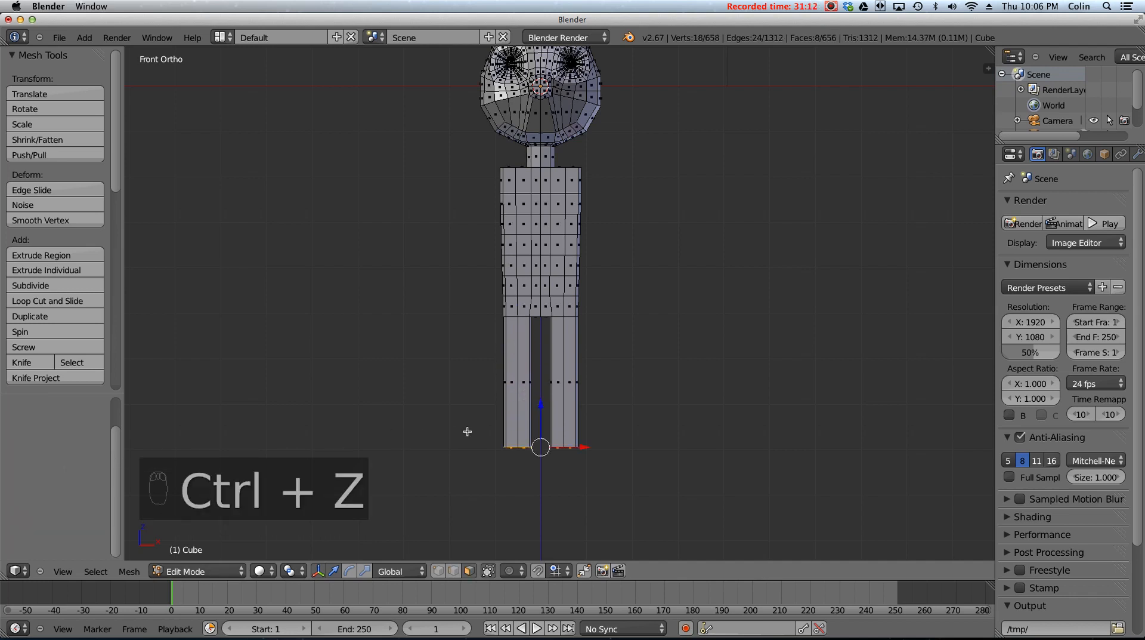
key("ctrl+r")
left_click(511, 376)
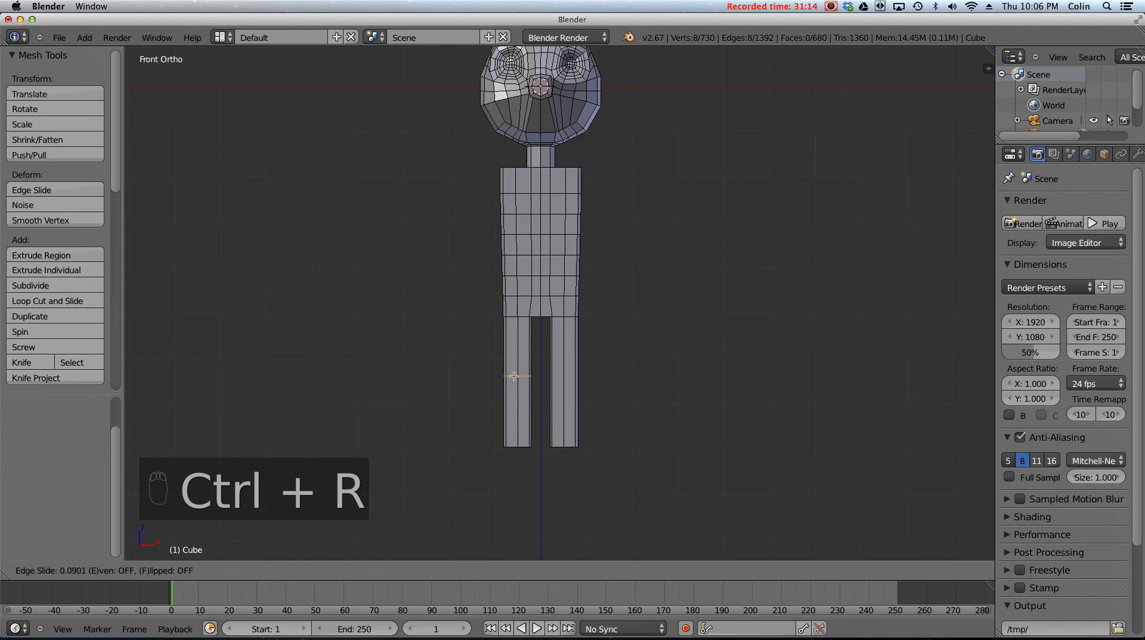
left_click(513, 377)
key("ctrl+z")
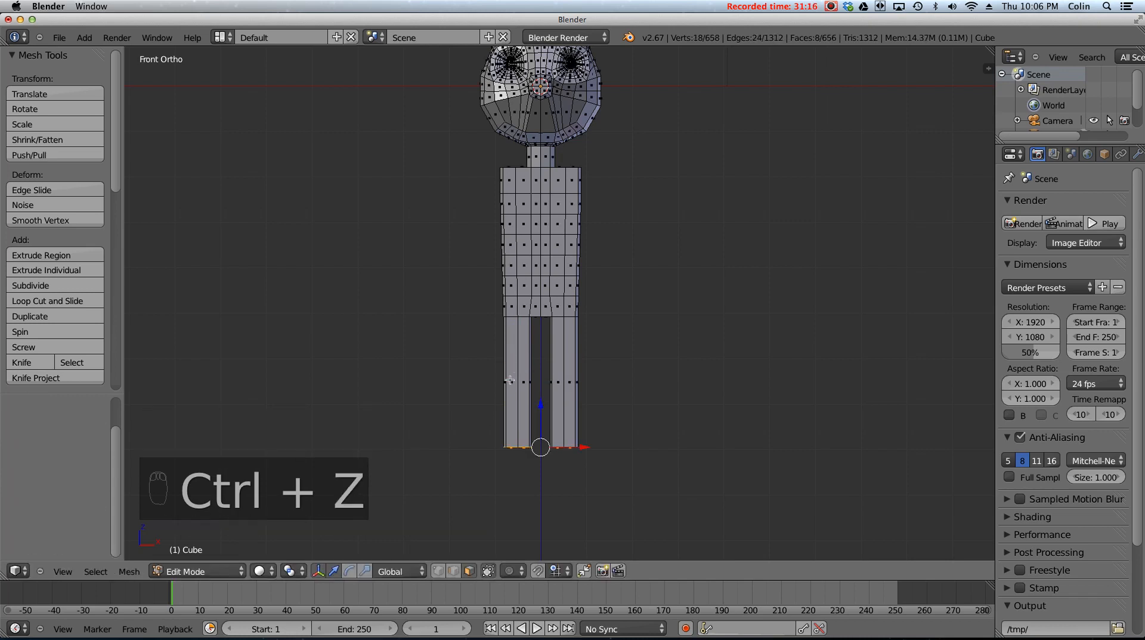
key("ctrl+r")
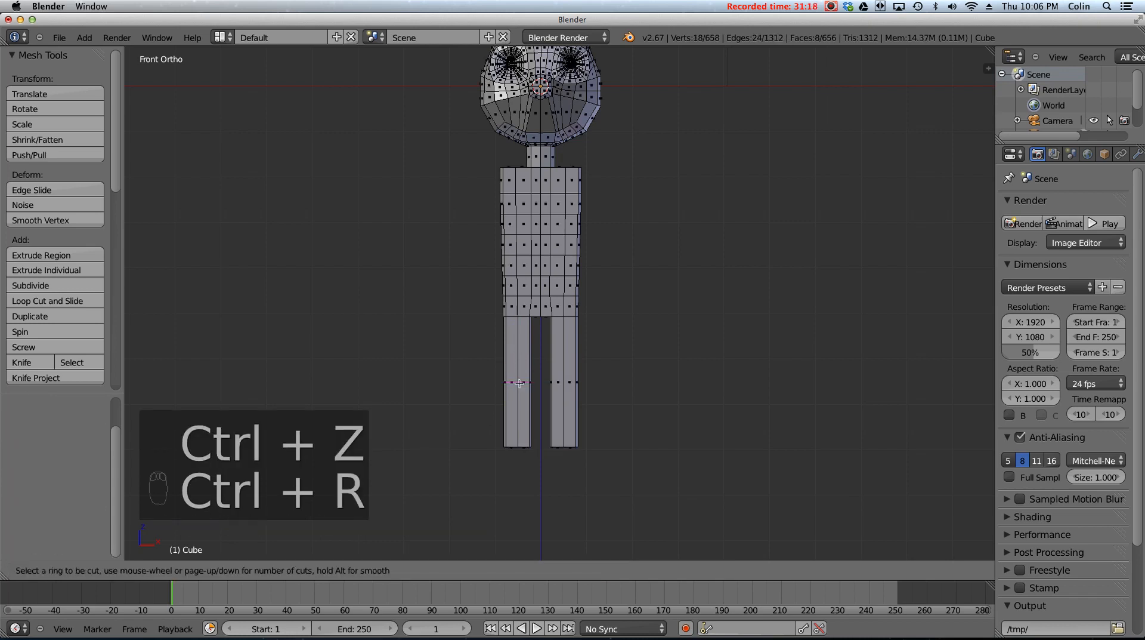
left_click(519, 382)
right_click(521, 390)
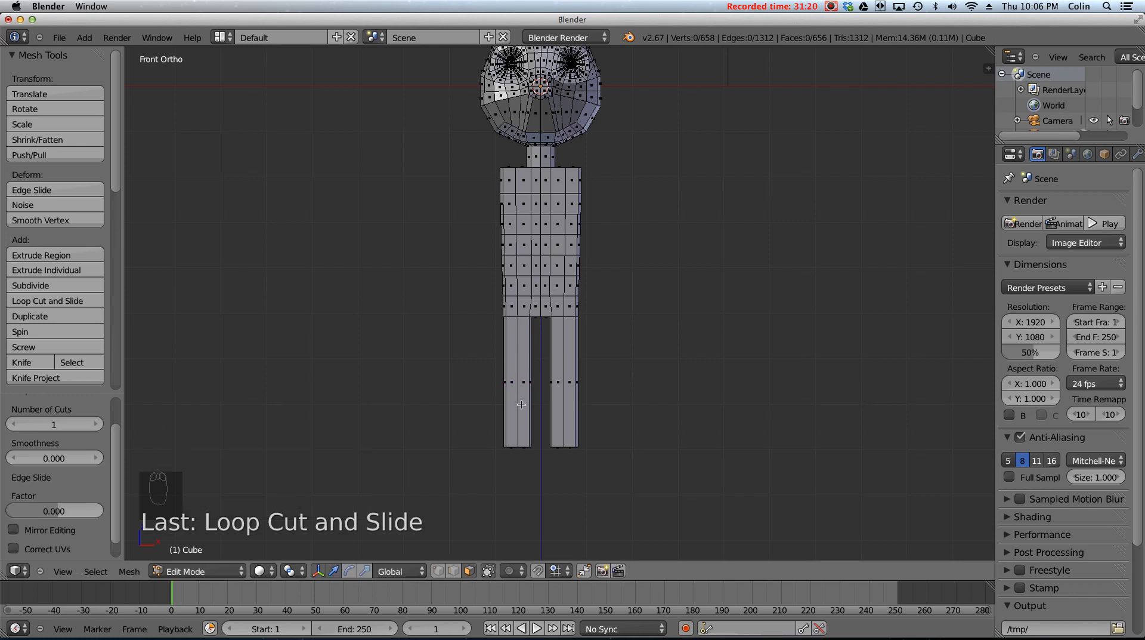
- Try a loop cut across the left leg beveled with an offset of 1, and undo both operations
key("ctrl+r")
left_click(522, 383)
left_click(536, 382)
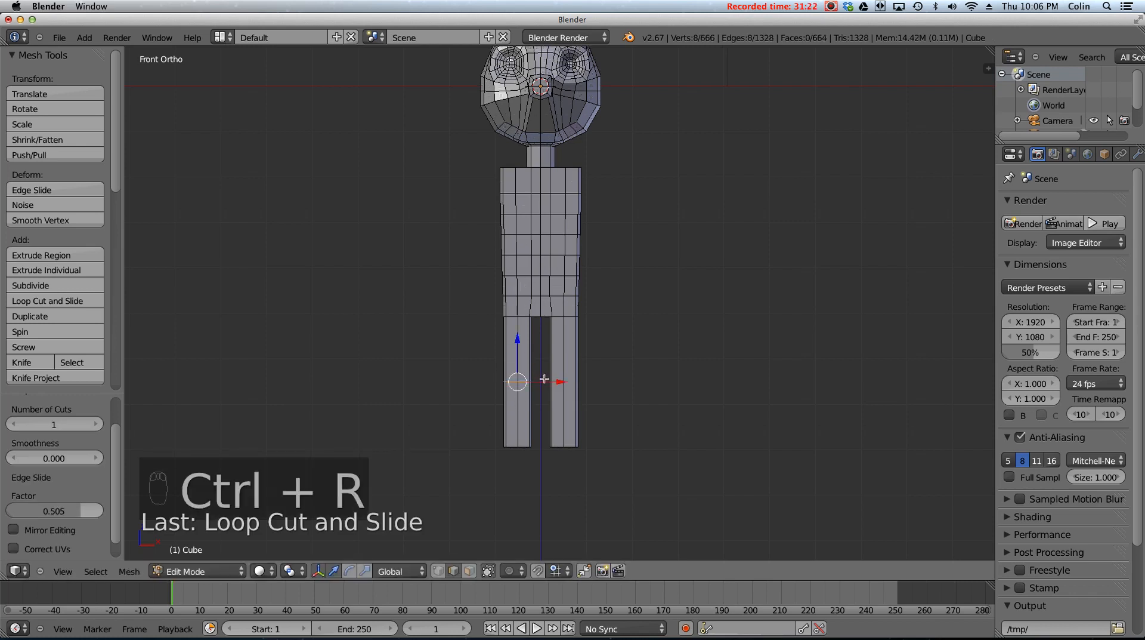
key("ctrl+b")
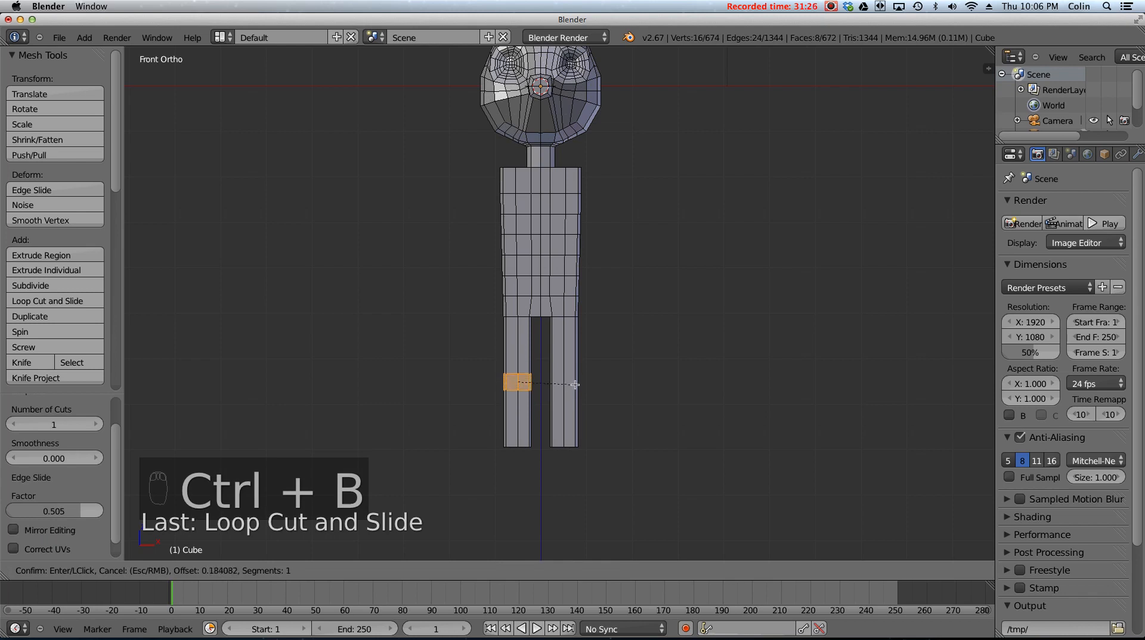
key("1")
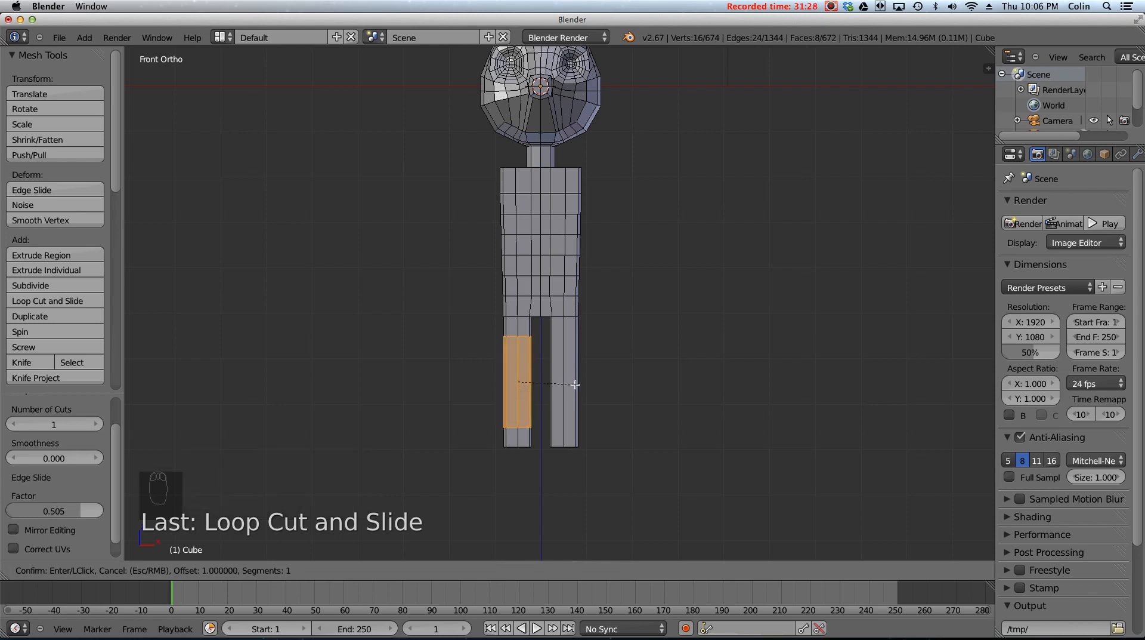
left_click(575, 384)
key("ctrl+z")
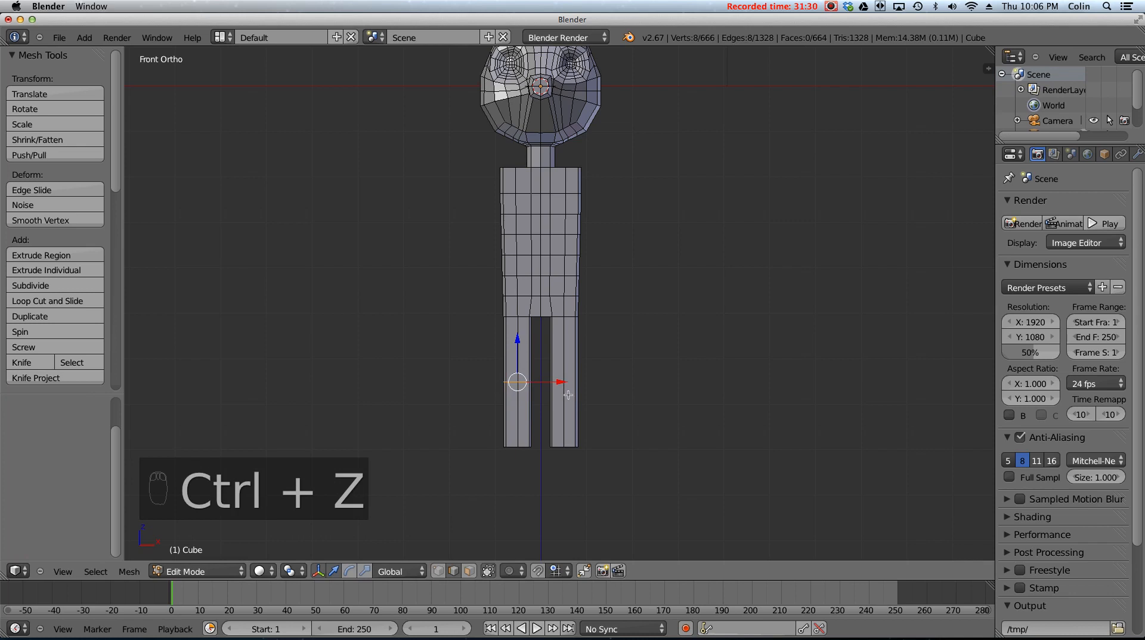
key("ctrl+z")
- Add one loop cut around the middle of each leg at knee height
key("ctrl+r")
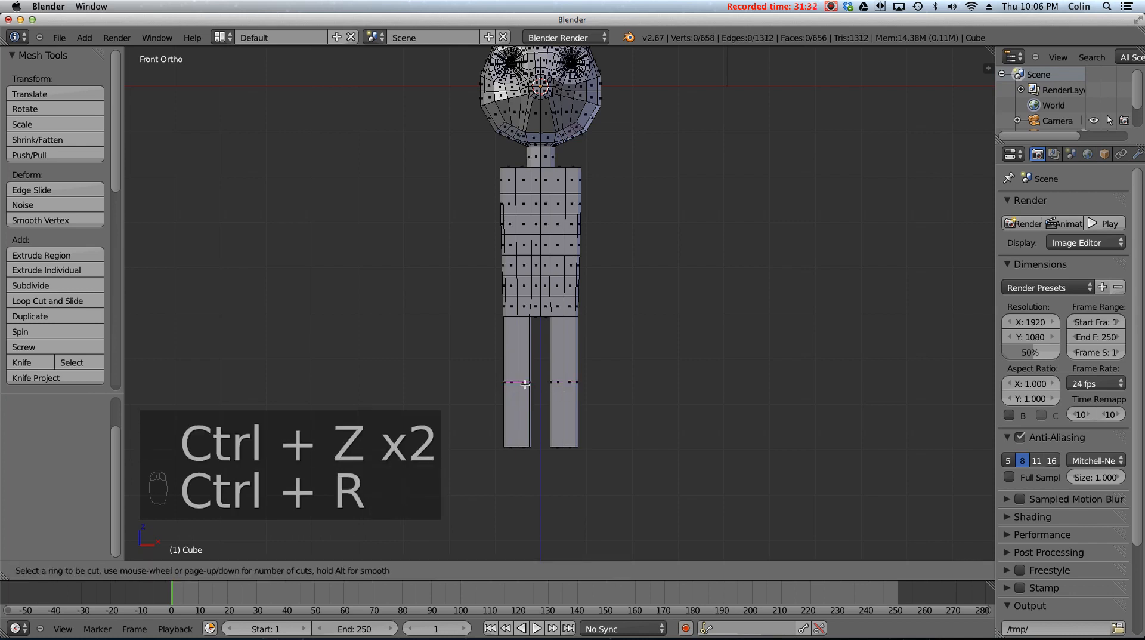
left_click(525, 384)
left_click(531, 382)
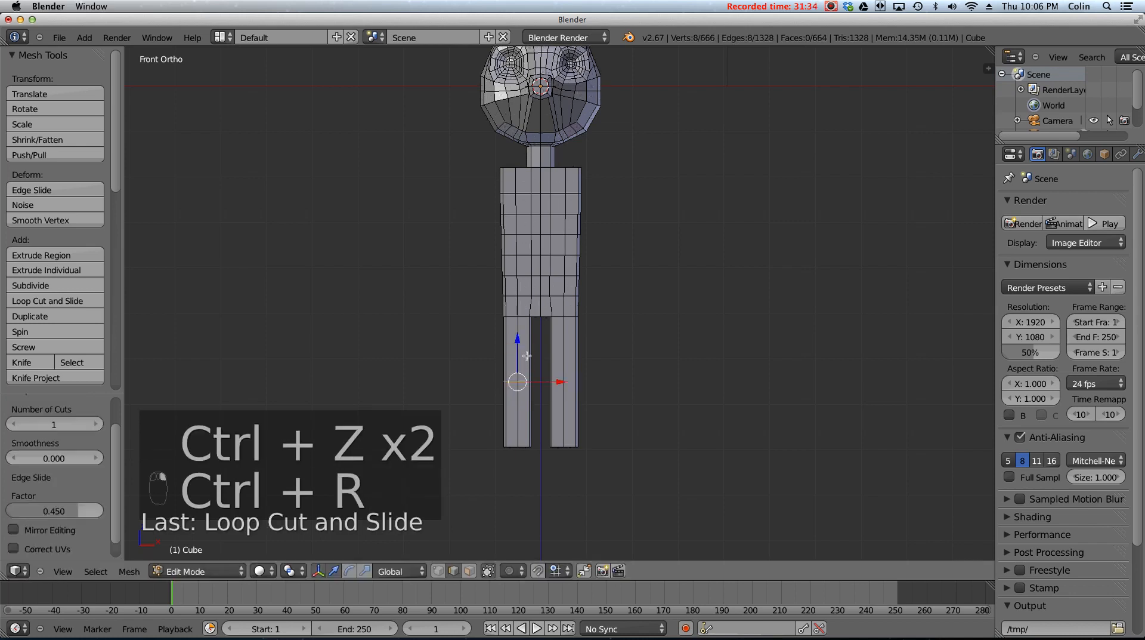
key("ctrl+r")
left_click(563, 386)
left_click(525, 391)
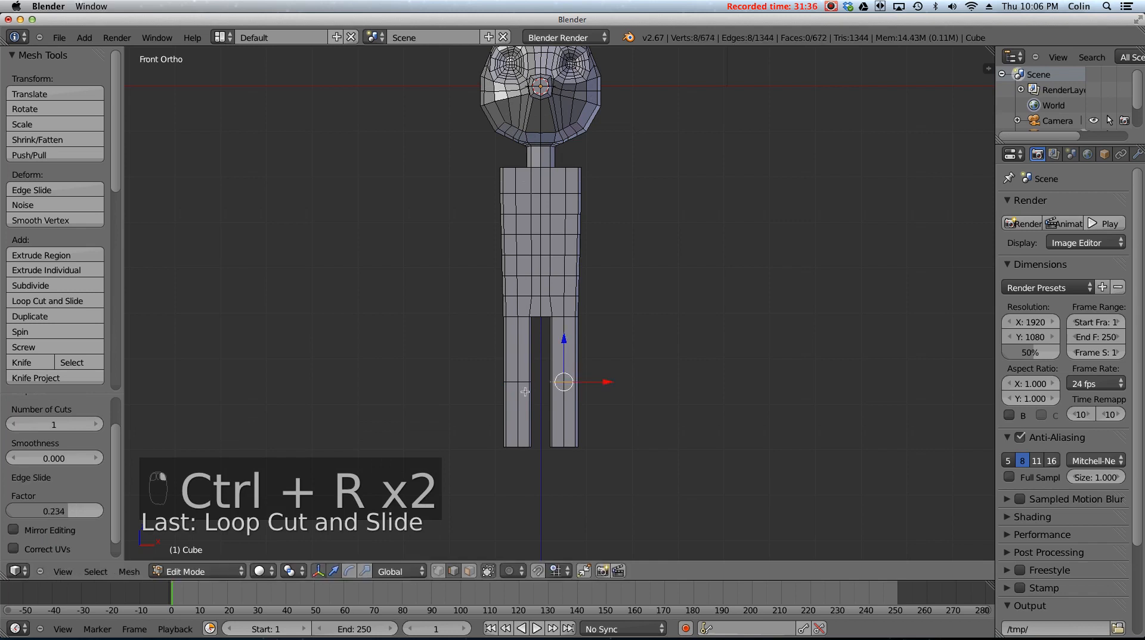
- Select the knee edge loops of both legs together and bevel them with an offset of about 0.226 and one segment
middle_click_drag(546, 378, 525, 382)
key("super")
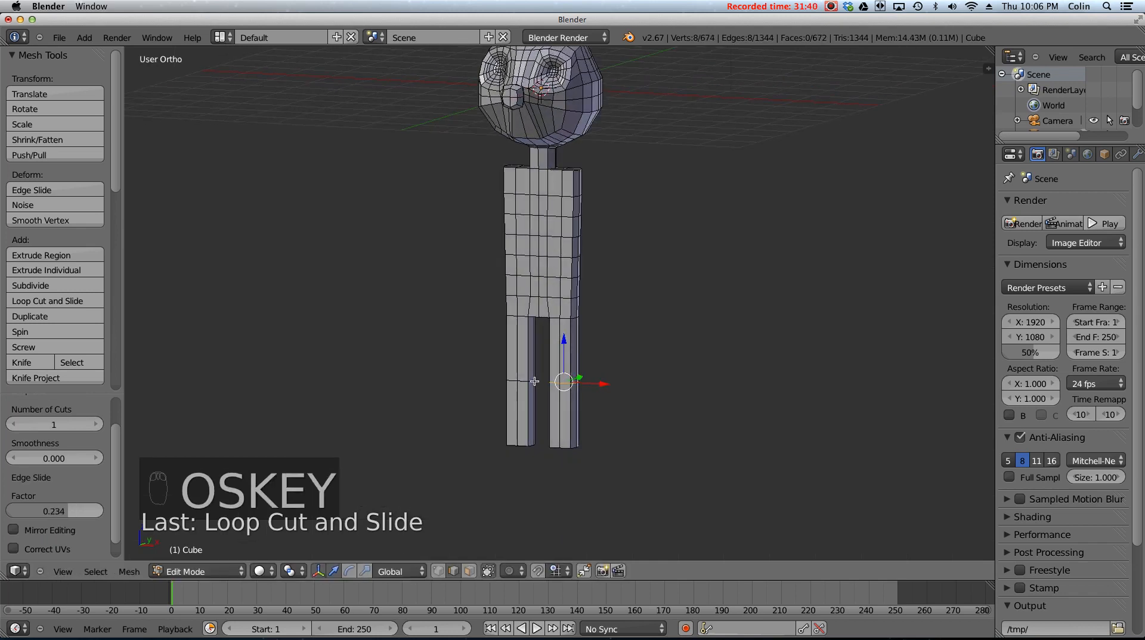
scroll(525, 377, "up", 3)
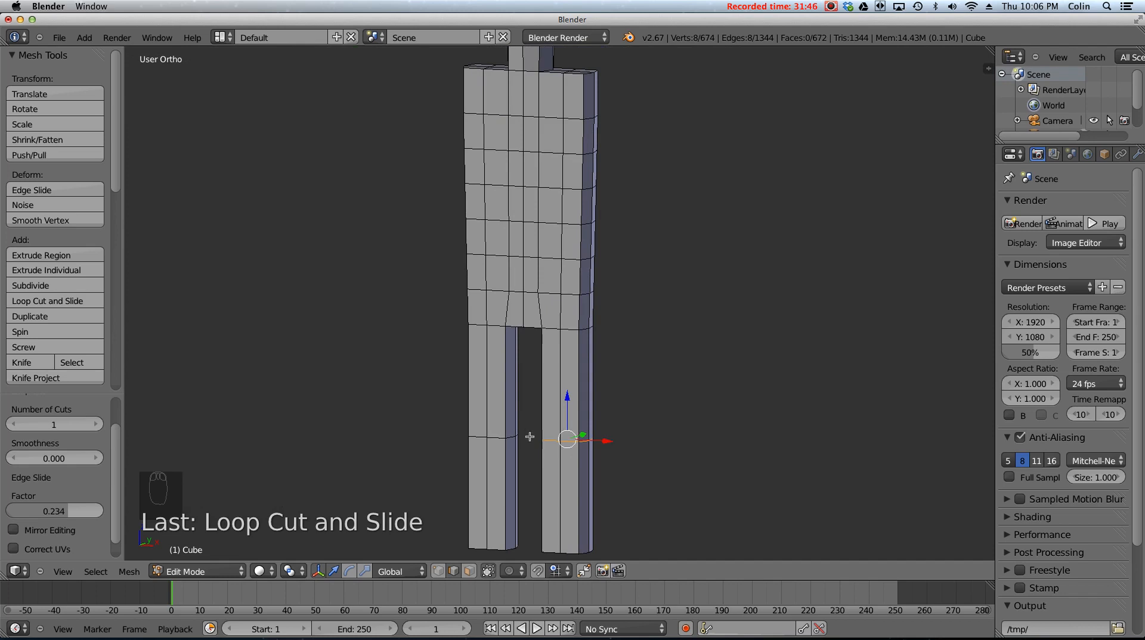
right_click(500, 436, "alt+shift")
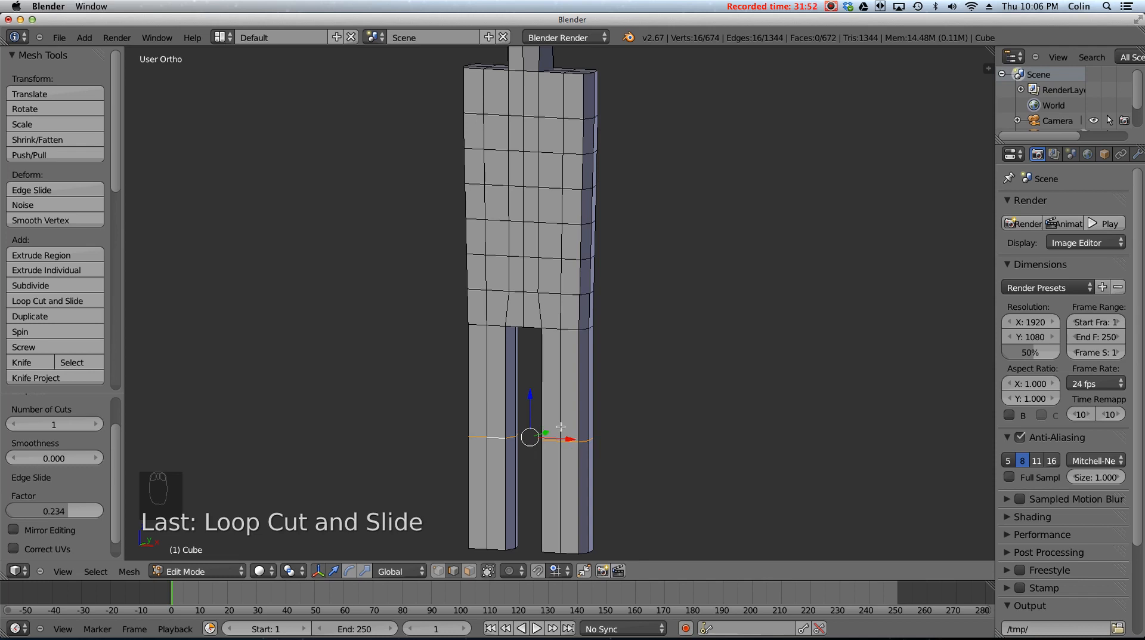
key("ctrl+b")
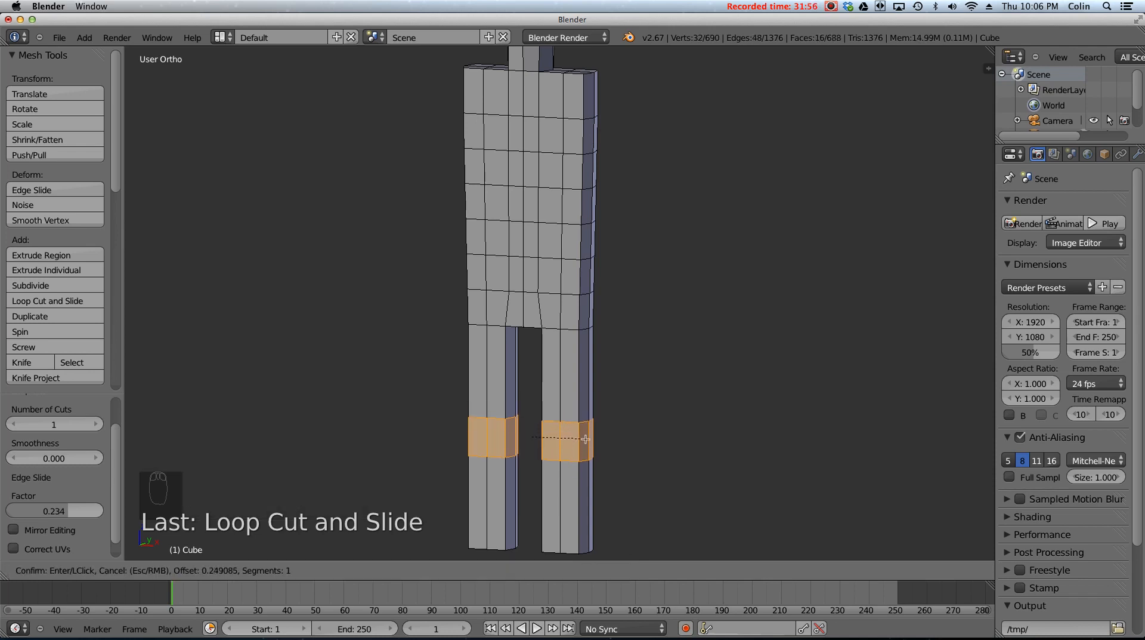
left_click(584, 438)
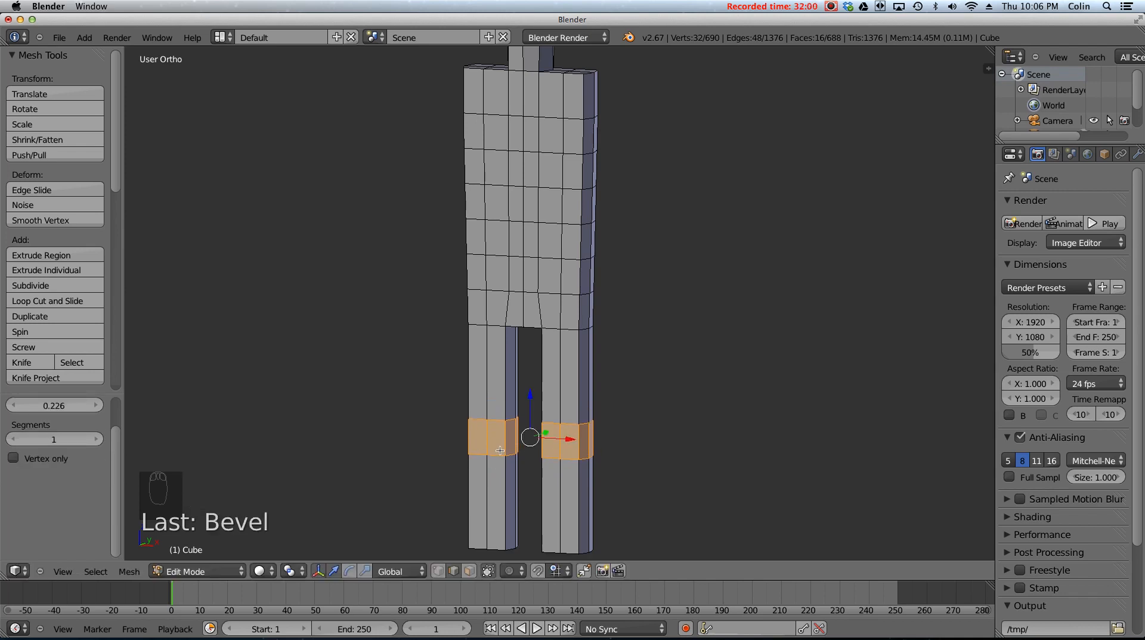
- Add a centred loop cut inside the beveled knee band of each leg
key("ctrl+r")
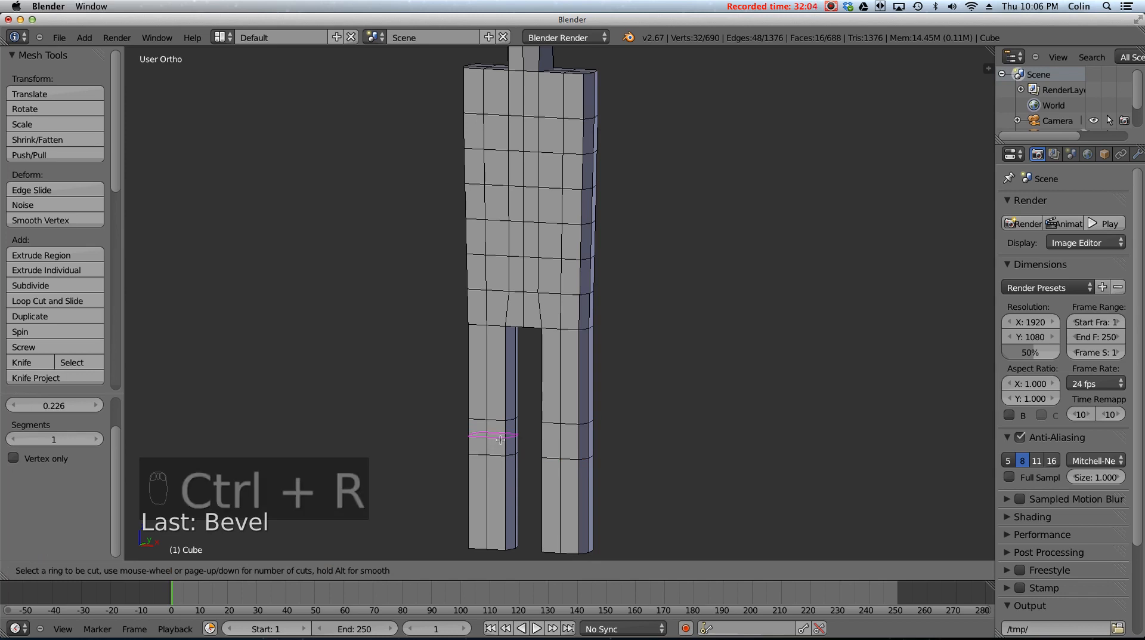
left_click(504, 438)
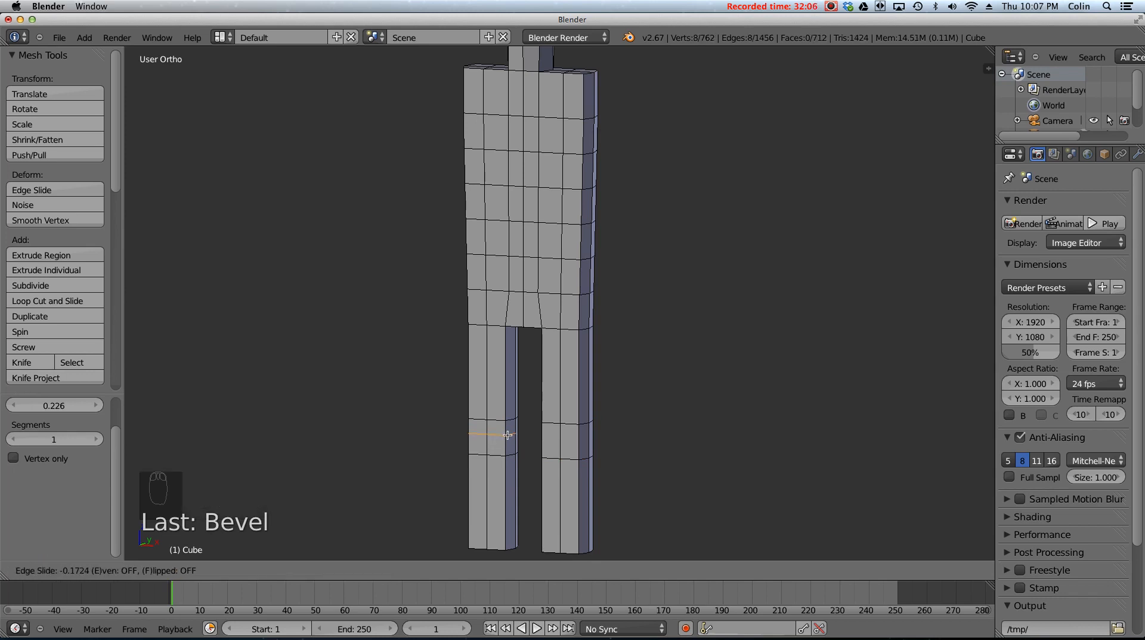
left_click(511, 436)
key("ctrl+r")
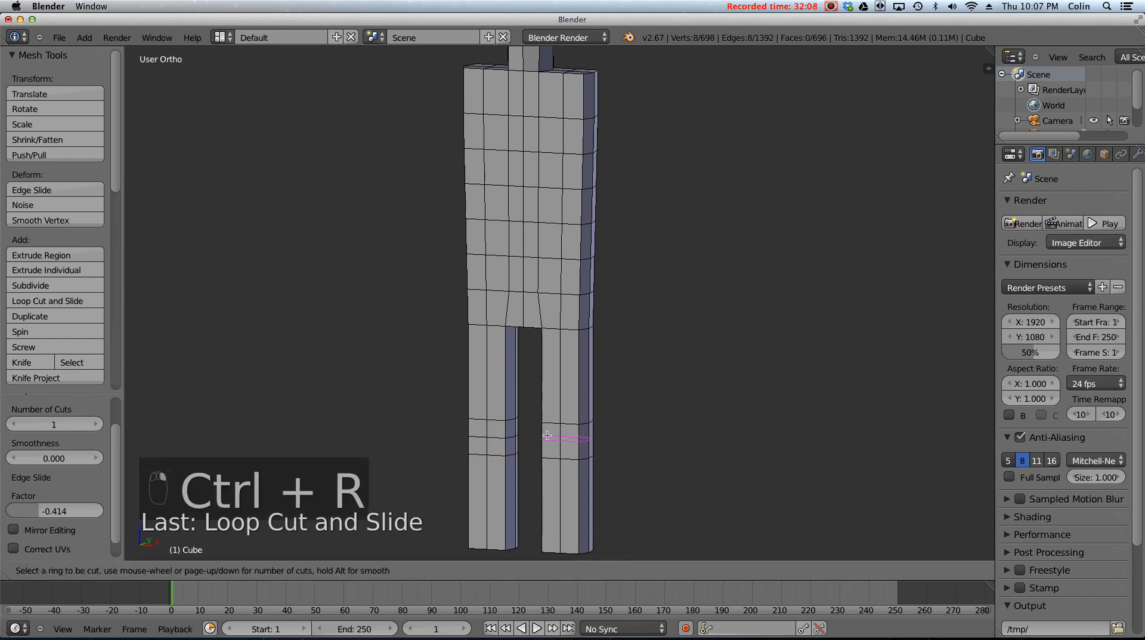
left_click(548, 435)
left_click(550, 426)
- Add a loop cut halfway up the thigh of each leg, between the hip and the knee band
key("ctrl+r")
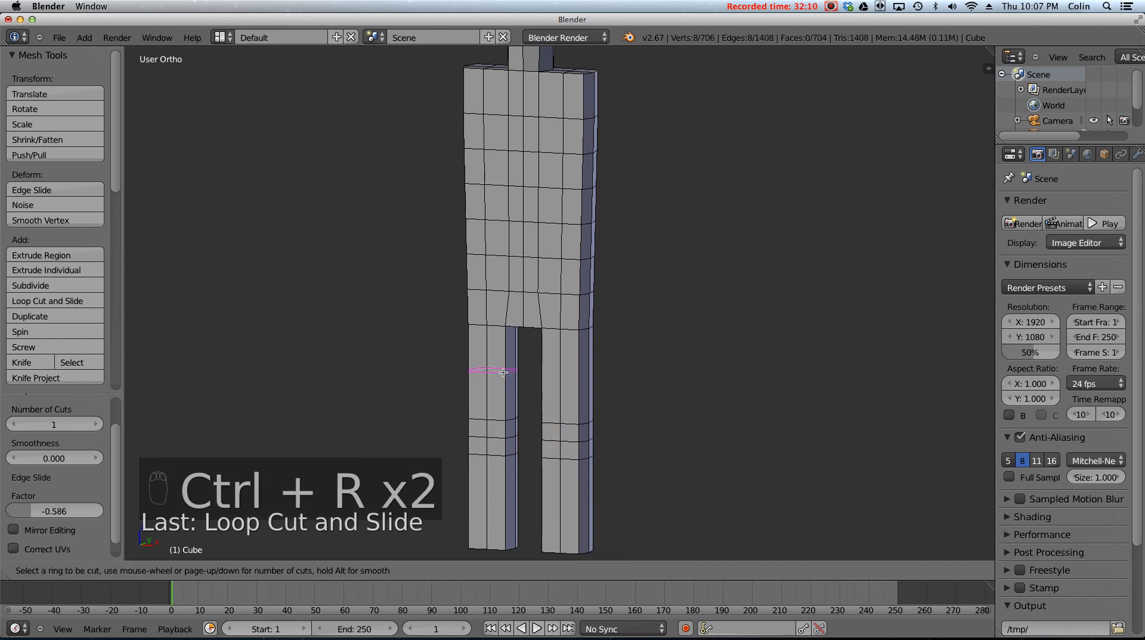
left_click(552, 418)
left_click(554, 422)
key("ctrl+r")
left_click(557, 361)
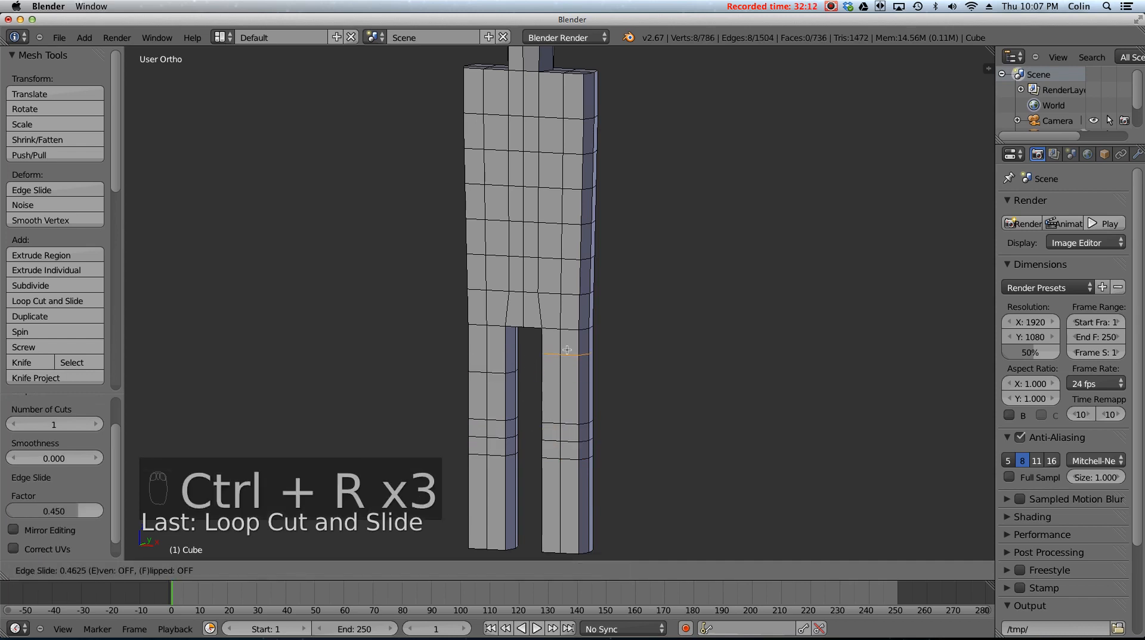
right_click(571, 345)
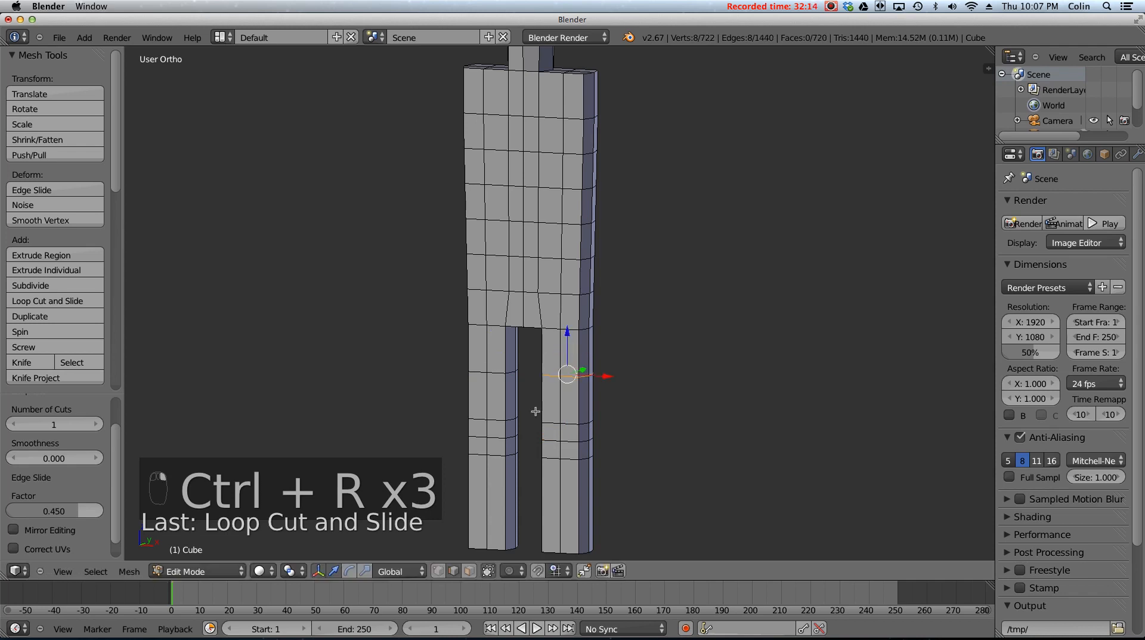
- Add a loop cut halfway down each lower leg, between the knee band and the leg's end
key("ctrl+r")
left_click(503, 494)
right_click(511, 481)
key("ctrl+r")
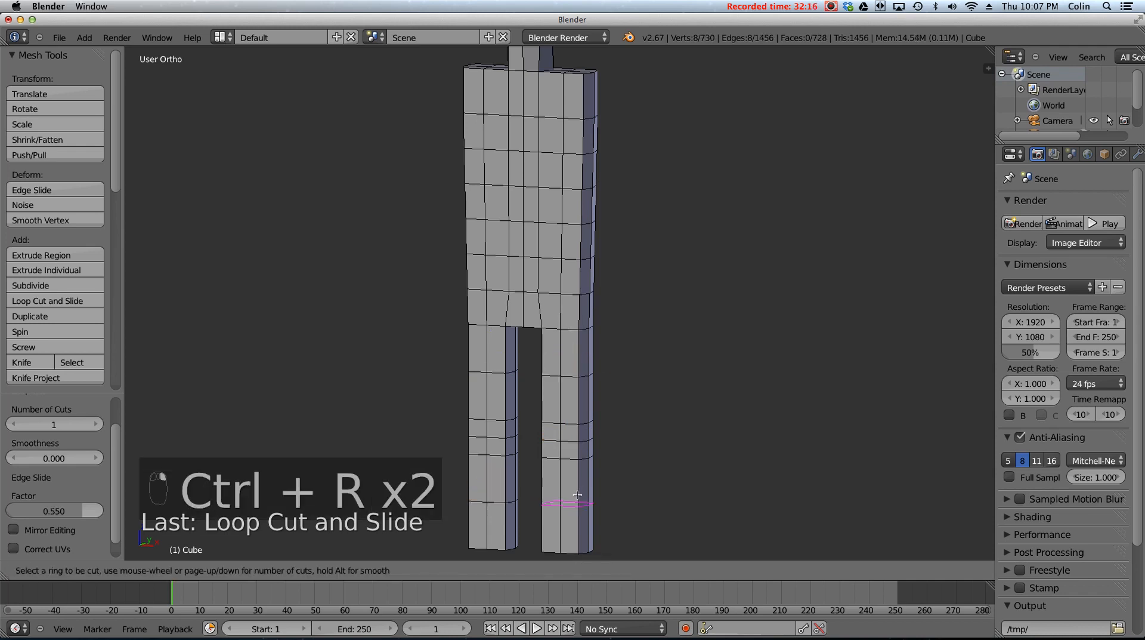
left_click(568, 496)
left_click(569, 505)
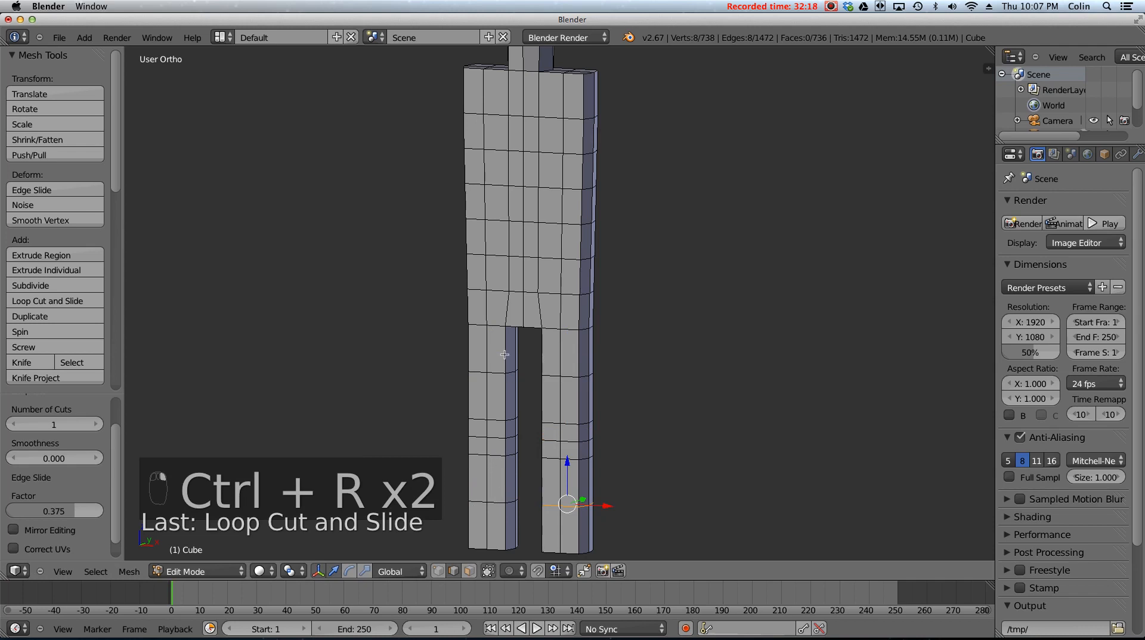
- Select the four end faces on the underside of each leg and extrude all eight by about -0.293 along Z
middle_click_drag(506, 480, 504, 320, "shift")
left_click(469, 571)
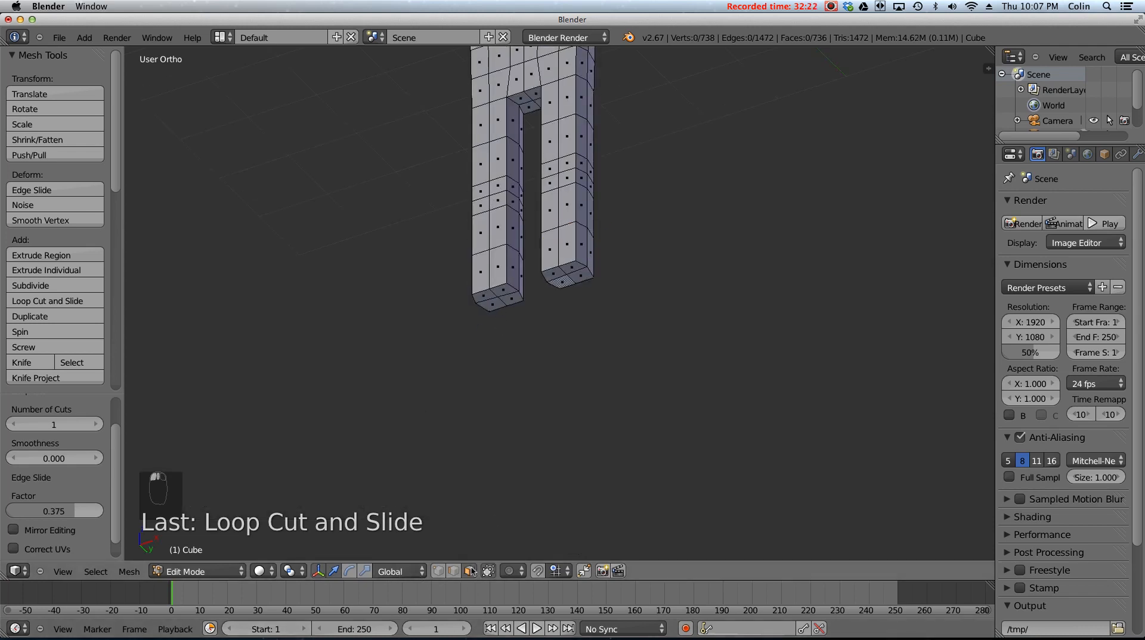
right_click(505, 290)
right_click(486, 295, "shift")
right_click(492, 303, "shift")
right_click(511, 299, "shift")
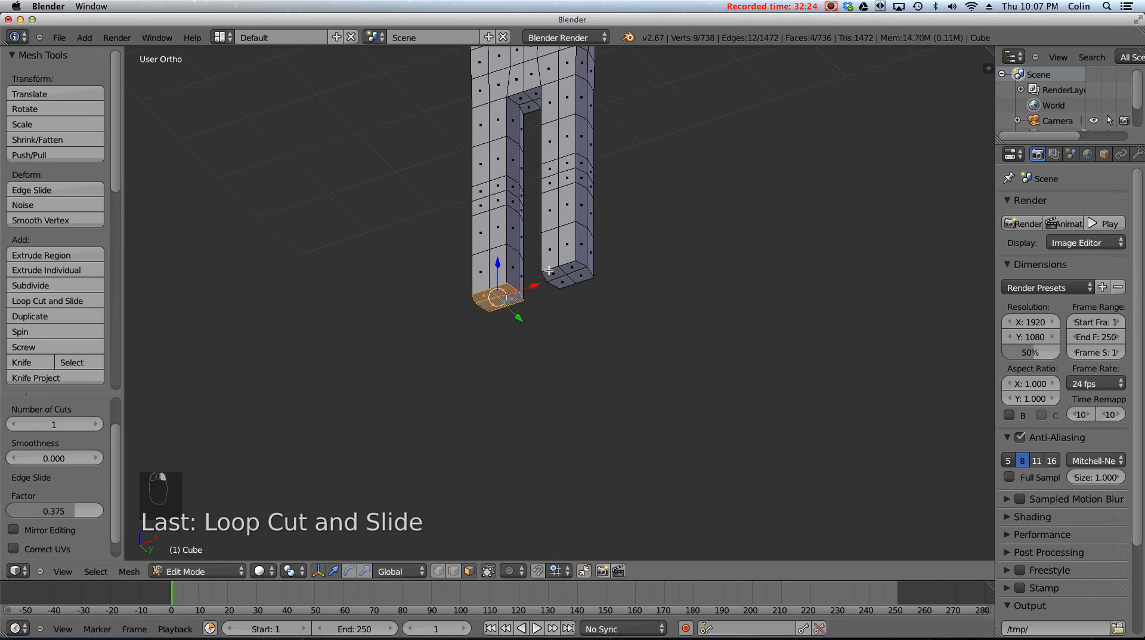
right_click(552, 273, "shift")
right_click(567, 269, "shift")
right_click(579, 274, "shift")
right_click(562, 281, "shift")
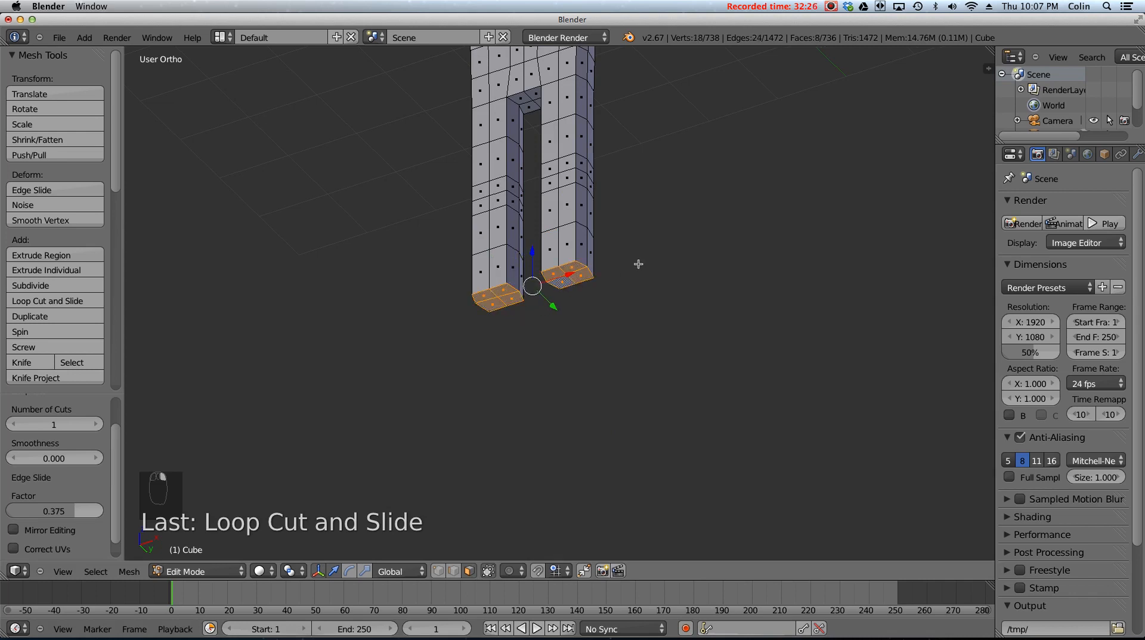
key("e")
left_click(620, 288)
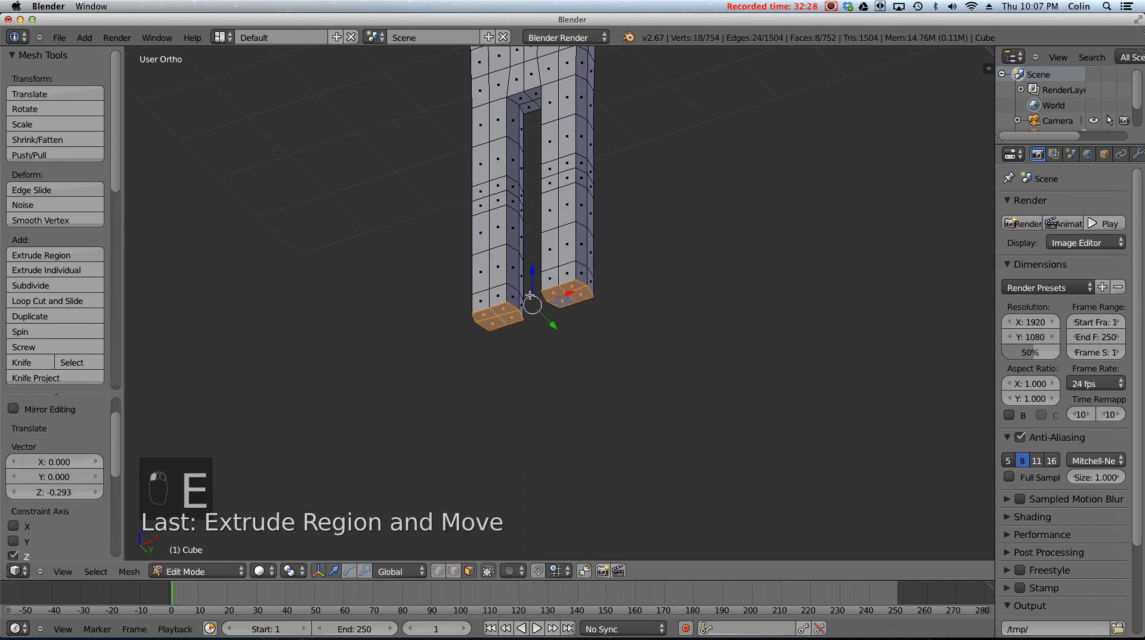
- Extrude the two front faces of each leg's end segment about -0.305 along Y and move them another -0.564 along Y to form feet
right_click(476, 300)
right_click(494, 294, "shift")
right_click(549, 278, "shift")
right_click(566, 272, "shift")
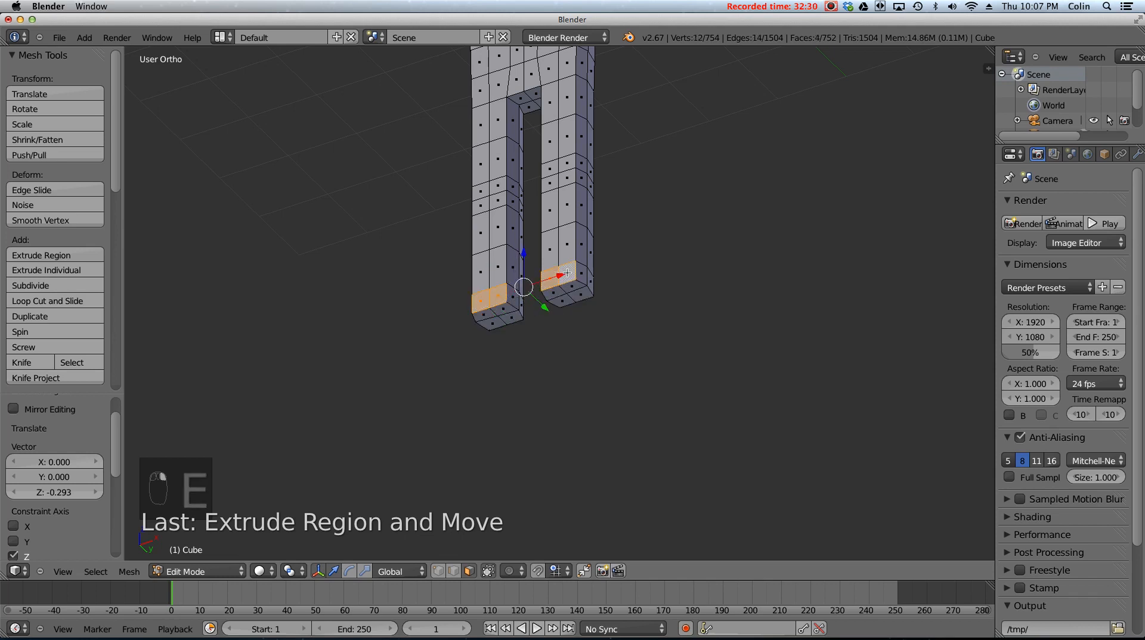
key("e")
left_click(541, 253)
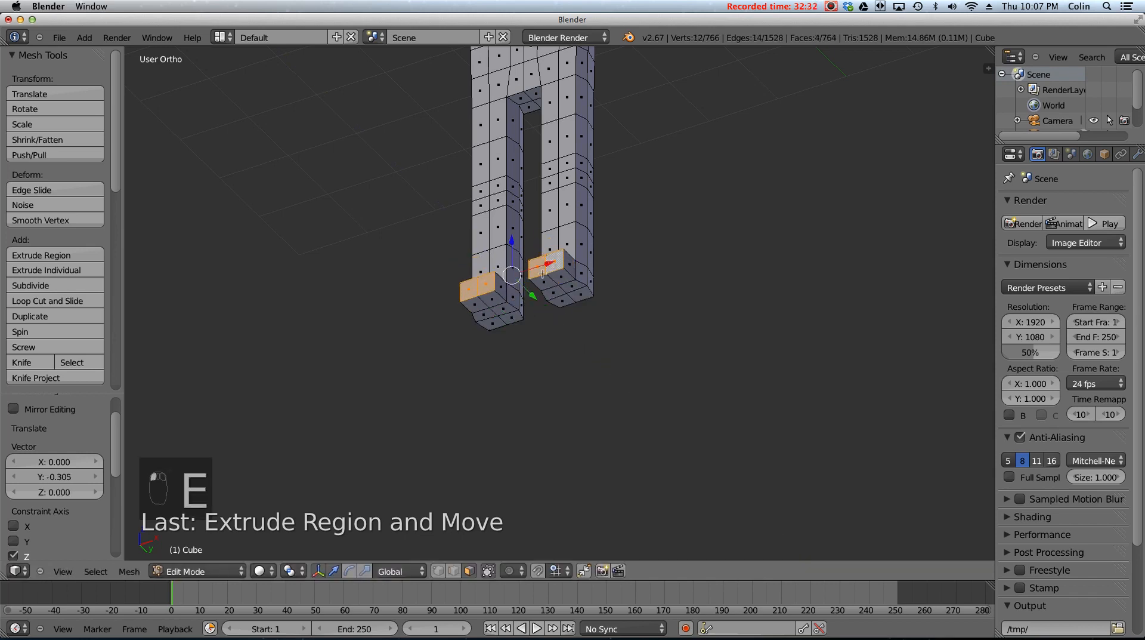
middle_click_drag(550, 258, 532, 340)
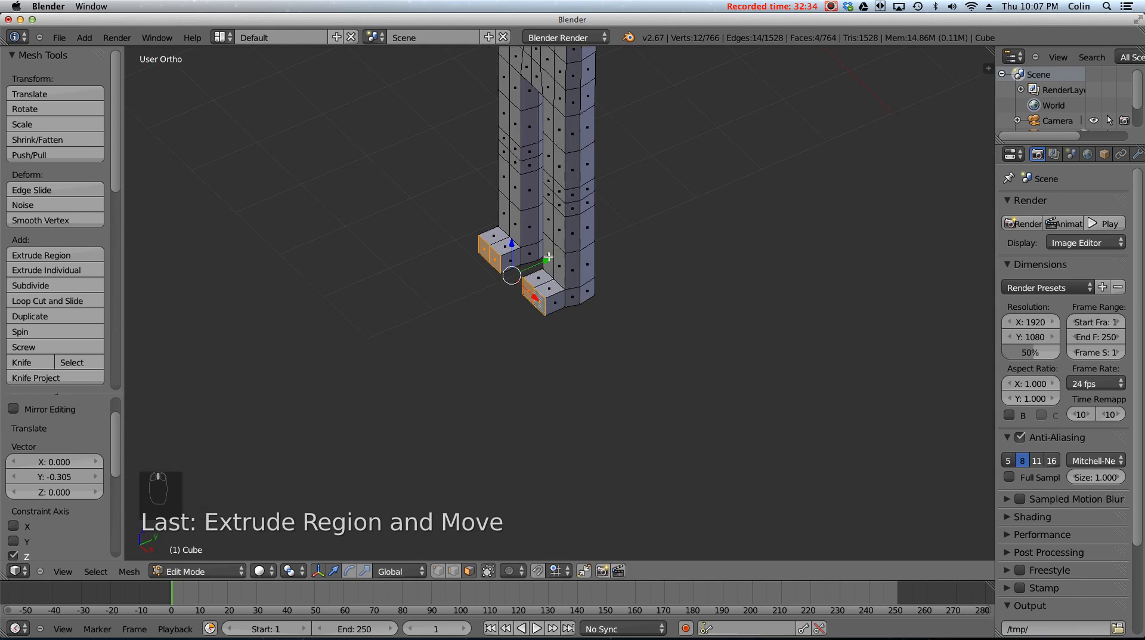
left_click_drag(551, 253, 509, 285)
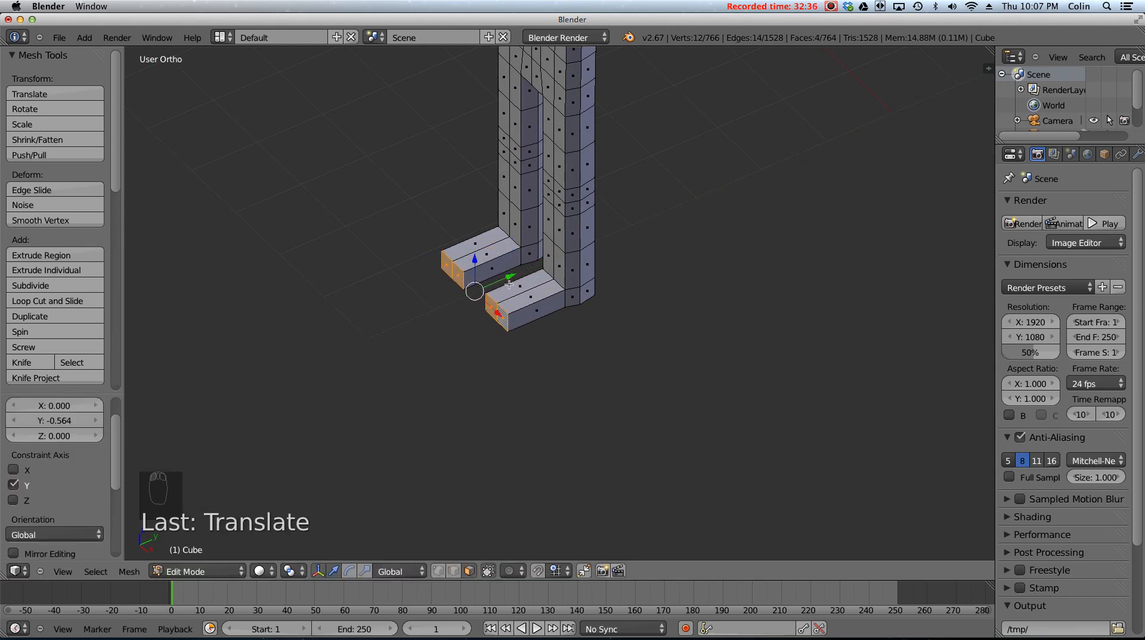
- Try scaling the front faces of both feet together, and undo it
middle_click_drag(494, 302, 552, 273)
key("s")
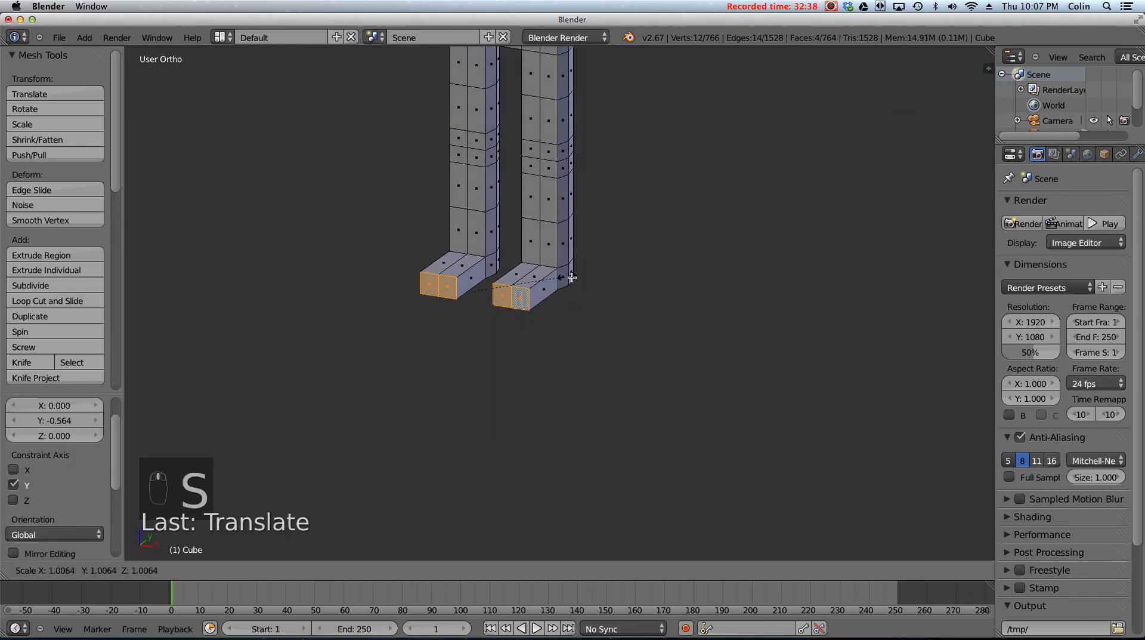
key("ctrl+z")
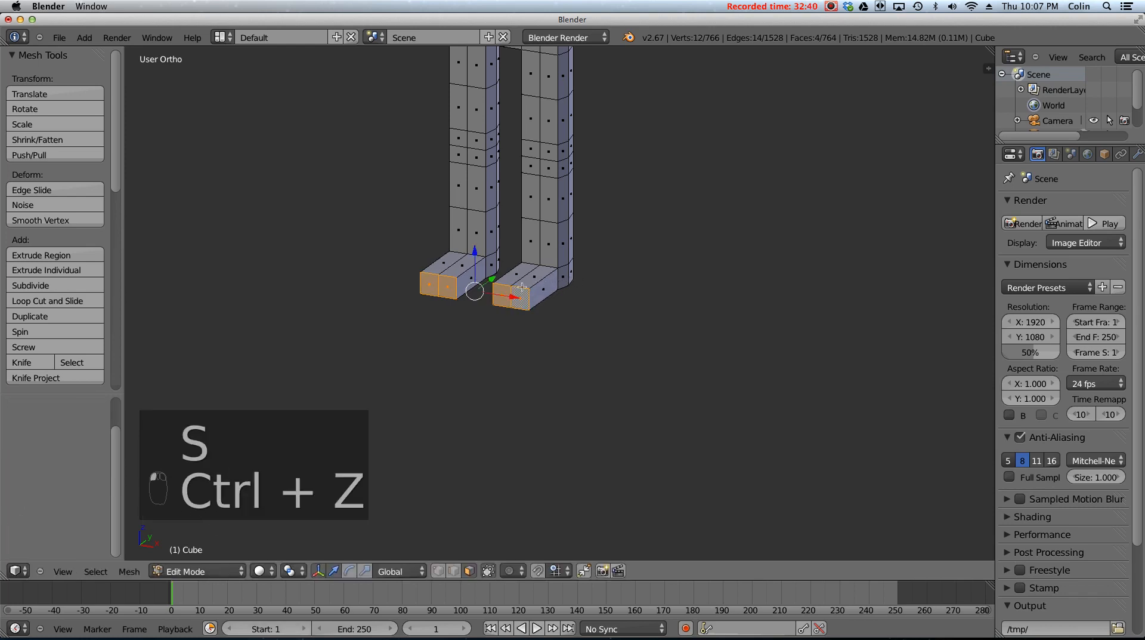
key("ctrl+z")
- Scale the front faces of each foot separately, the left foot's by about 1.074 and the right foot's by about 1.071
key("s")
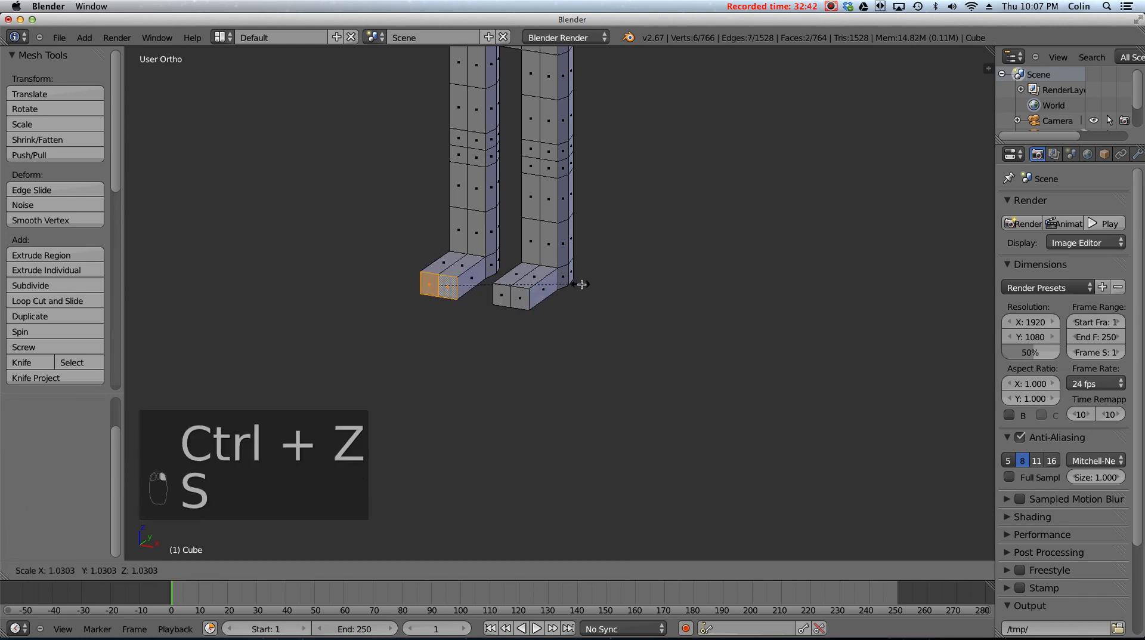
left_click(581, 286)
right_click(524, 296)
key("s")
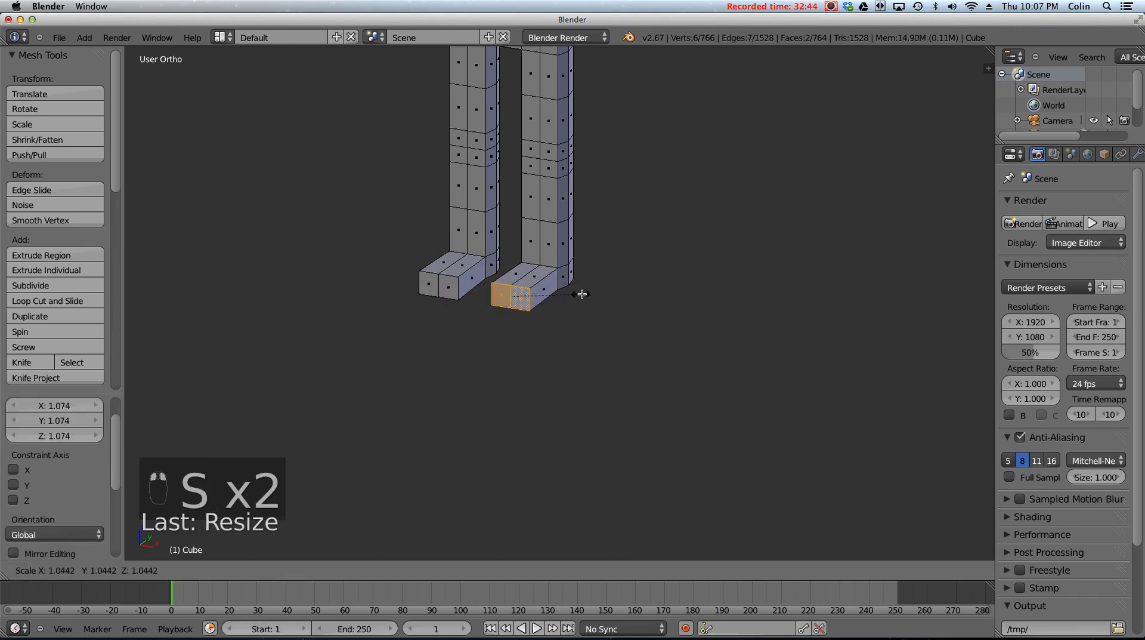
left_click(541, 287)
- Add a loop cut across the middle of each foot and switch to face selection
key("ctrl+r")
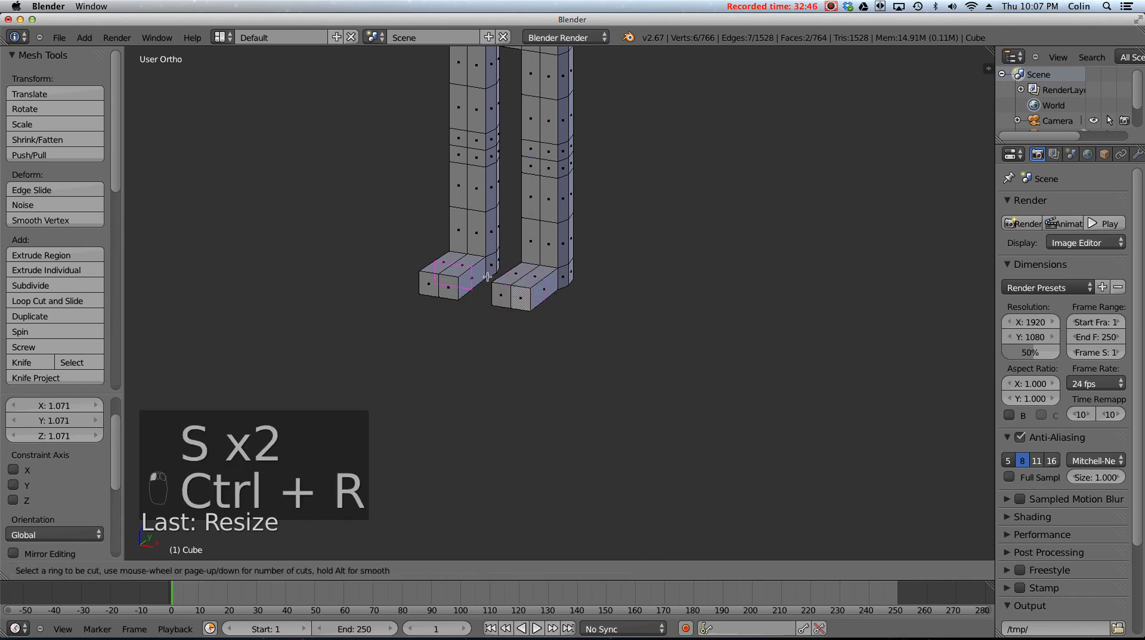
left_click(535, 279)
left_click(535, 279)
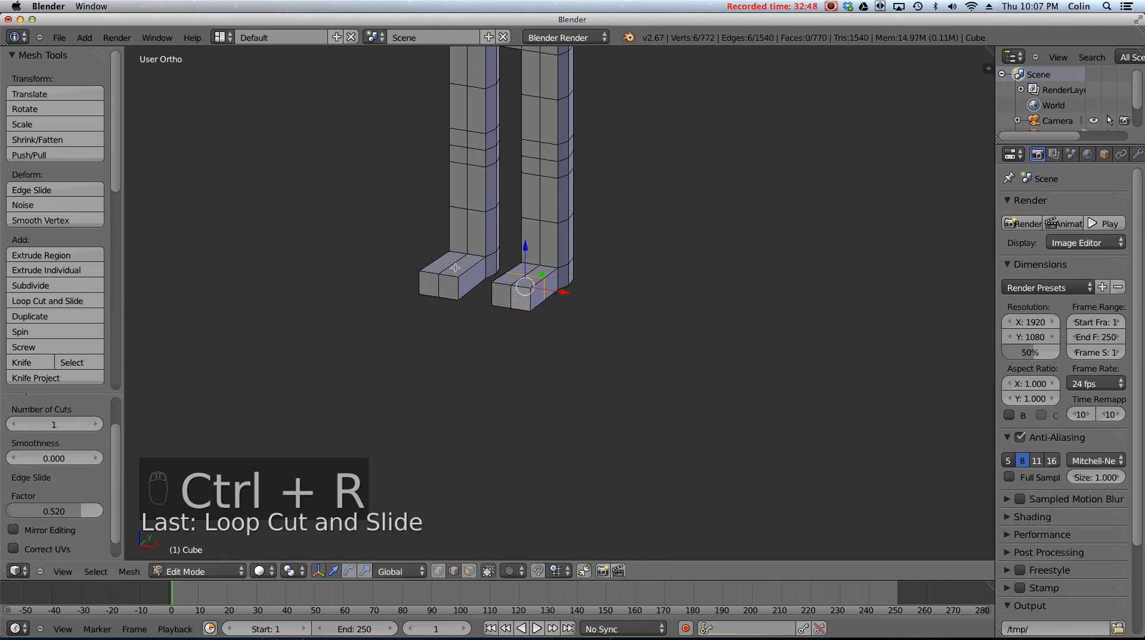
key("ctrl+r")
left_click(463, 266)
left_click(470, 263)
middle_click_drag(470, 263, 455, 285)
left_click(470, 570)
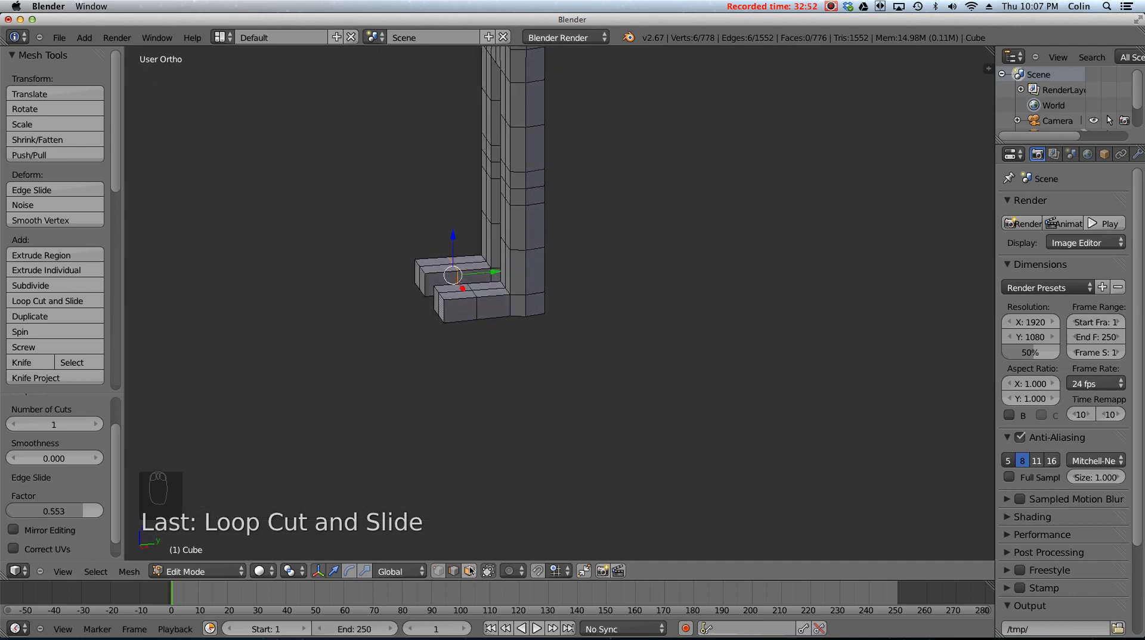
- Raise the two top faces on the front half of each foot together by about 0.08 along Z
right_click(434, 260)
right_click(439, 269, "shift")
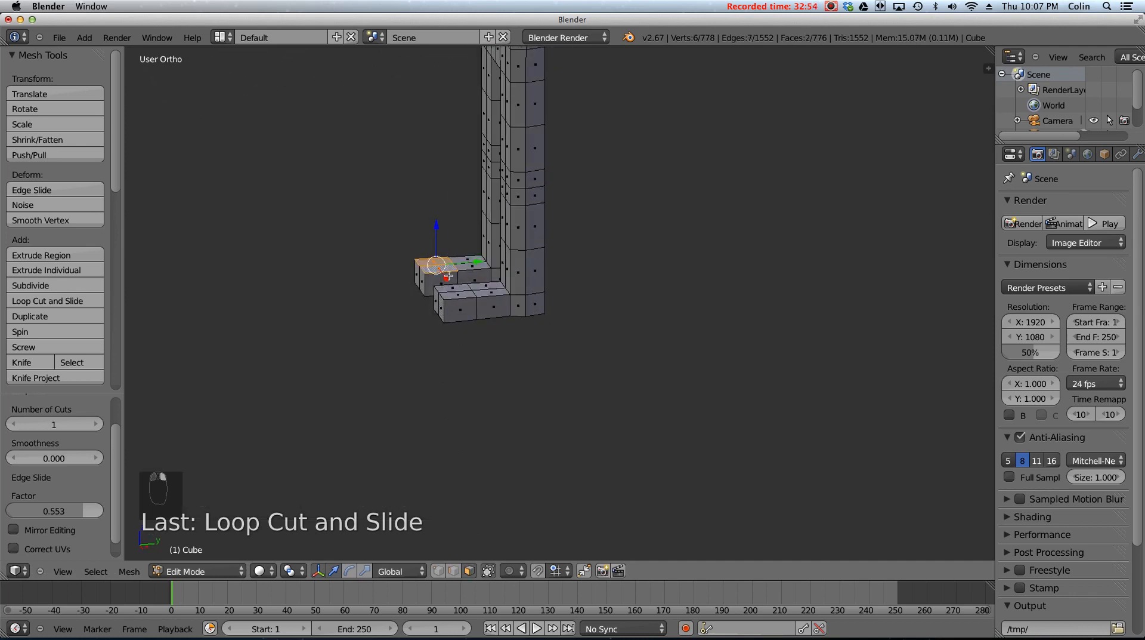
right_click(454, 287, "shift")
right_click(457, 294, "shift")
left_click_drag(451, 242, 450, 236)
- Add one horizontal loop cut around the sides of each foot, about midway up its height
key("ctrl+r")
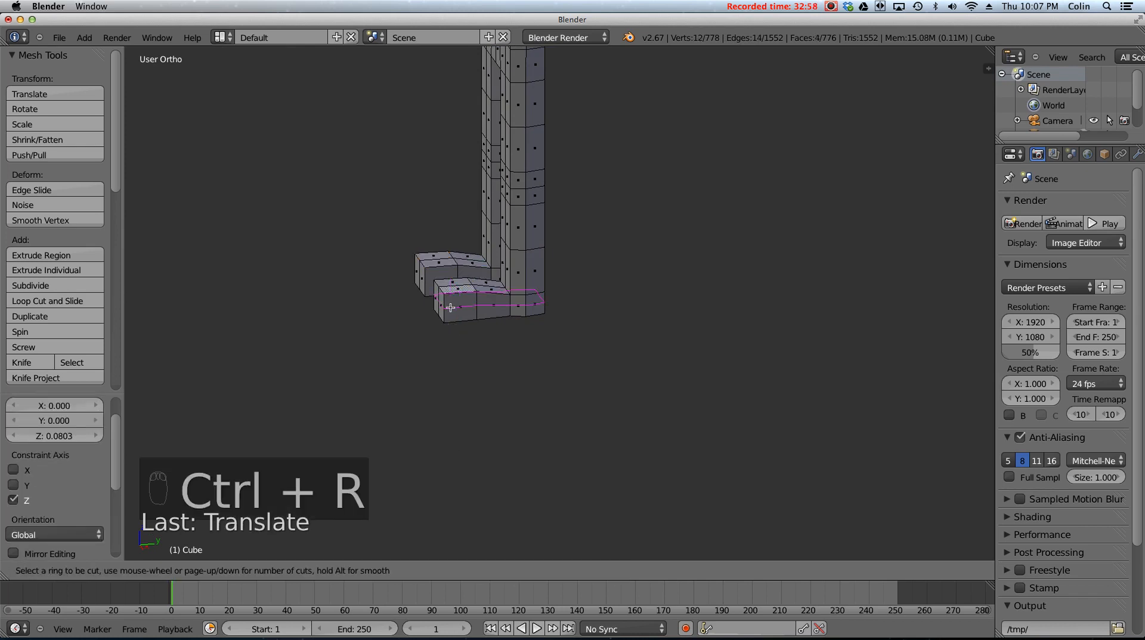
left_click(452, 306)
left_click(461, 303)
key("ctrl+t")
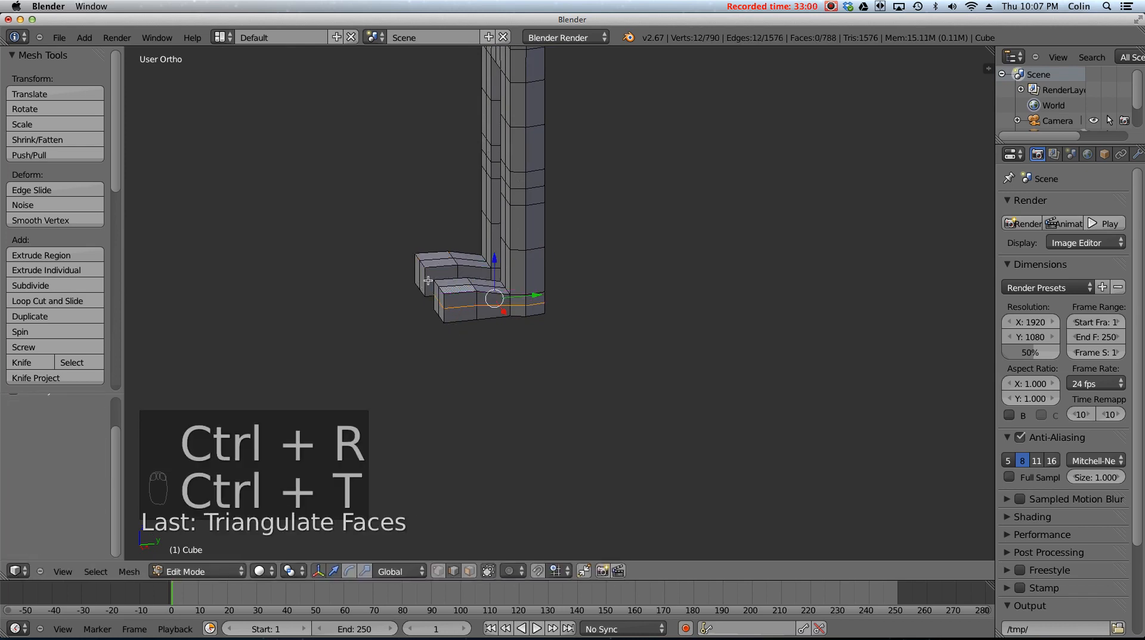
key("ctrl+r")
left_click(430, 278)
left_click(433, 275)
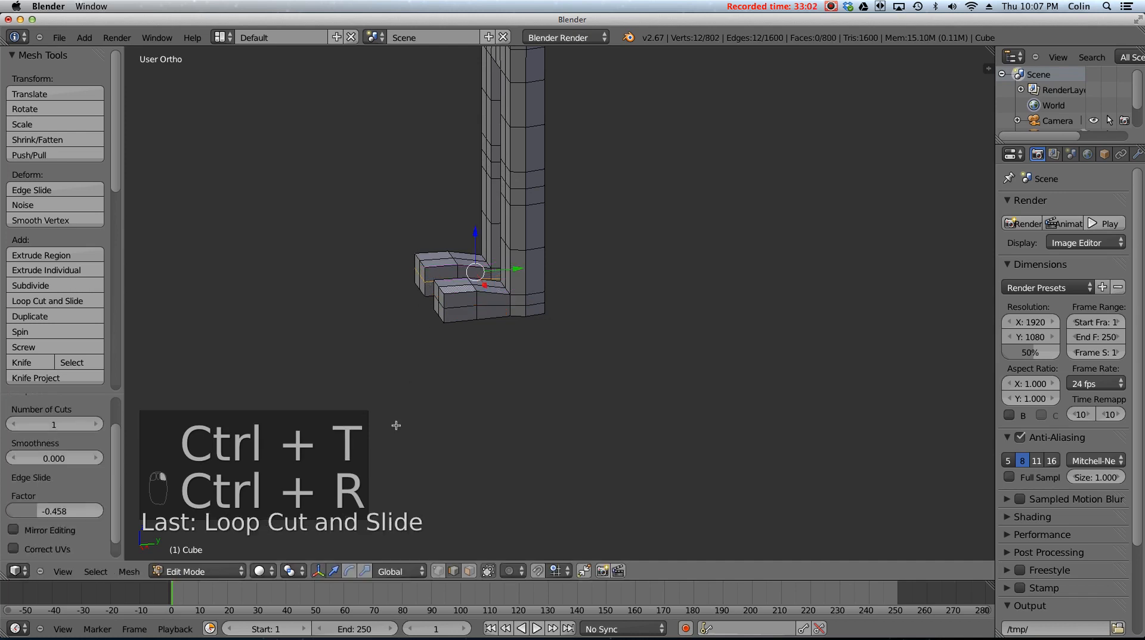
- Select the middle horizontal edges on the -X side of both feet and move them about -0.0586 along X
middle_click_drag(378, 435, 502, 356)
right_click(460, 280)
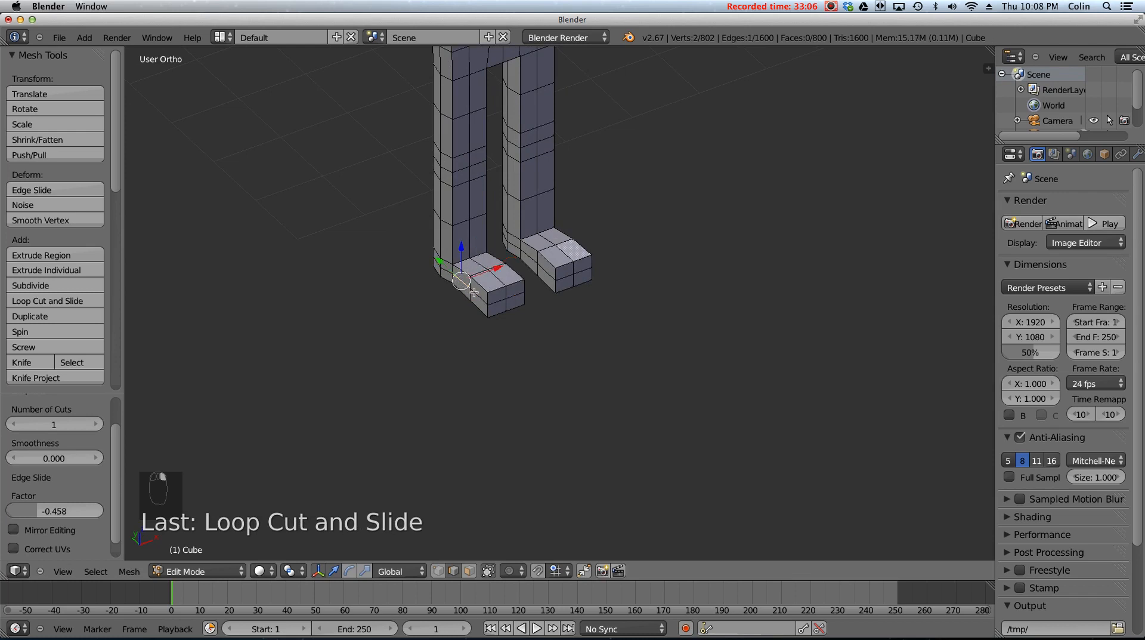
right_click(474, 293, "shift")
right_click(475, 294)
right_click(457, 281, "shift")
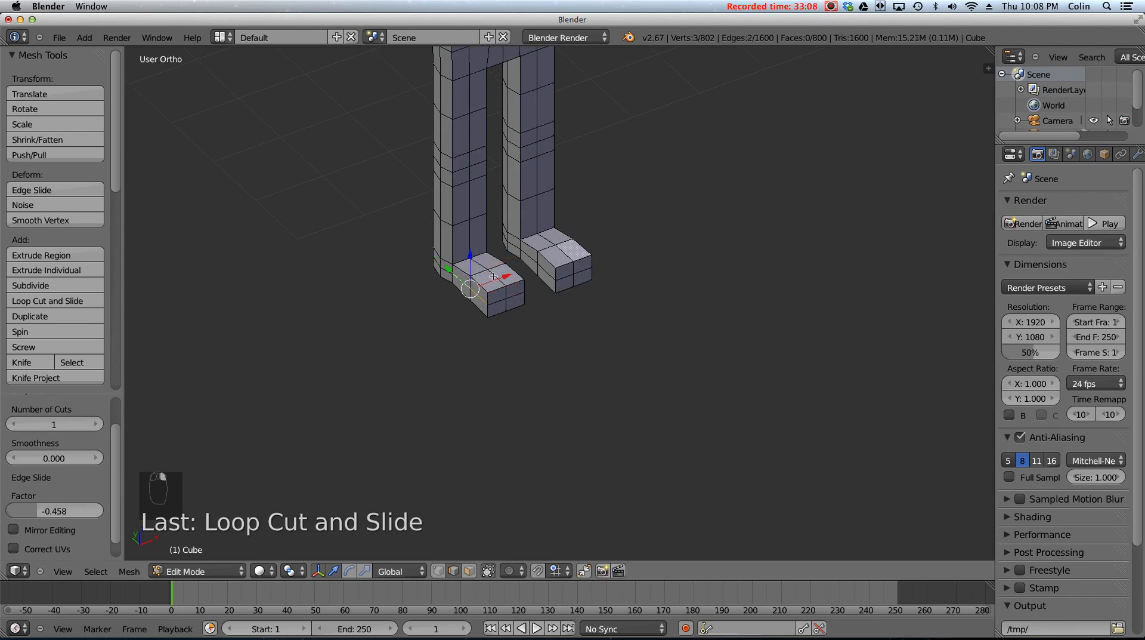
right_click(523, 255, "shift")
right_click(533, 263, "shift")
right_click(539, 270, "shift")
right_click(546, 271)
right_click(531, 259, "shift")
right_click(469, 282, "shift")
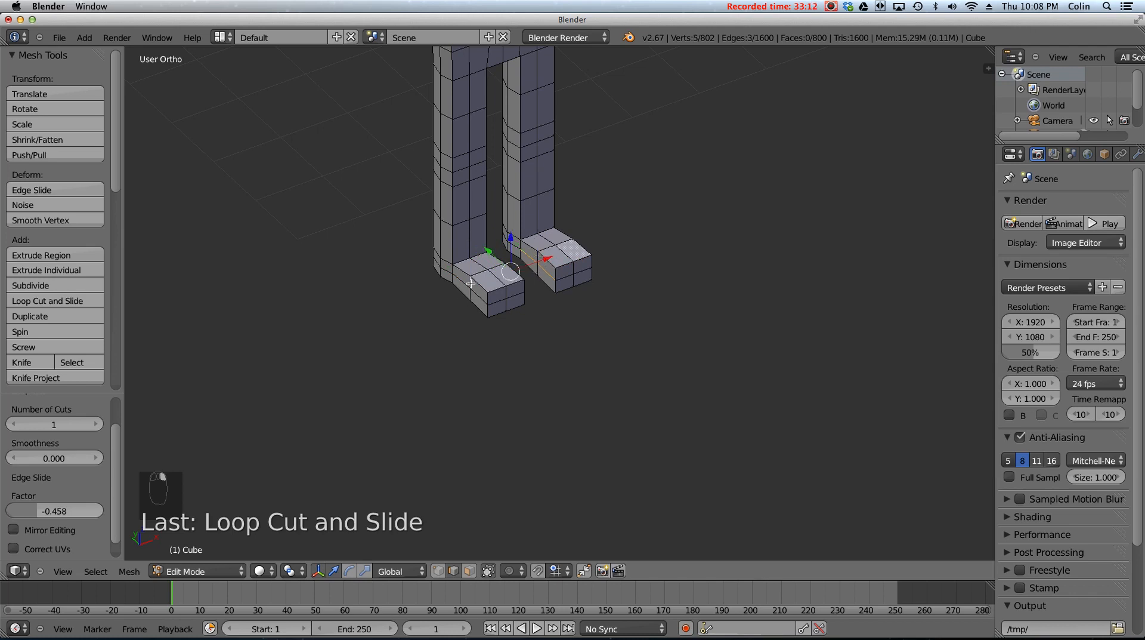
right_click(471, 282, "shift")
right_click(468, 284, "shift")
right_click(479, 294, "shift")
left_click_drag(535, 265, 529, 266)
- Move the middle horizontal edges on the +X side of both feet about 0.081 along X
middle_click_drag(529, 266, 421, 271)
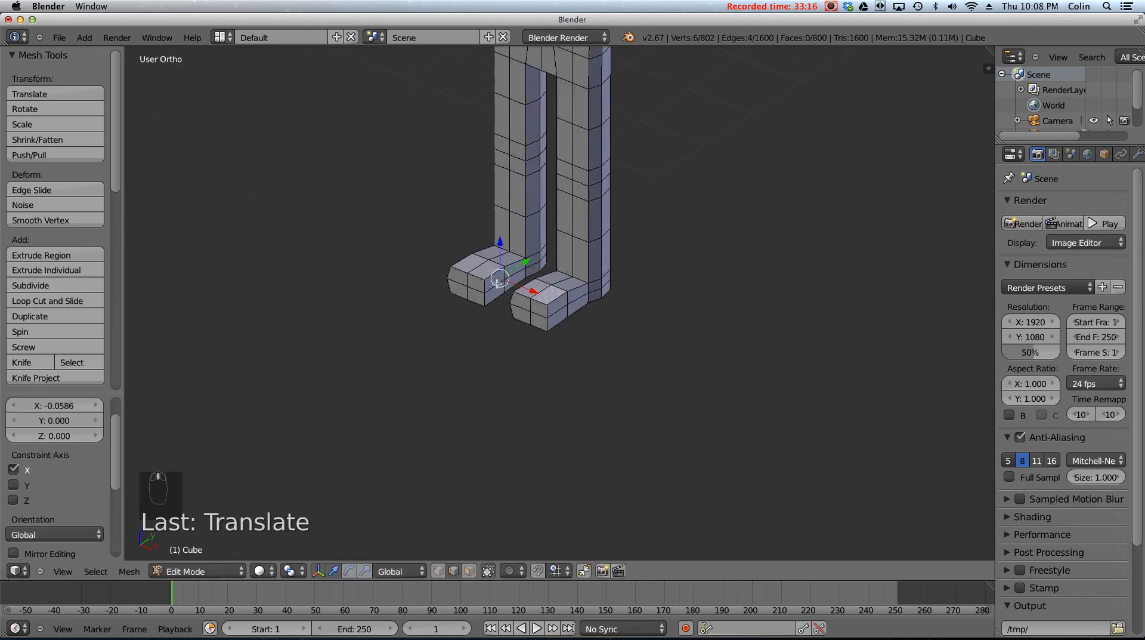
left_click(537, 292)
left_click_drag(571, 304, 577, 306)
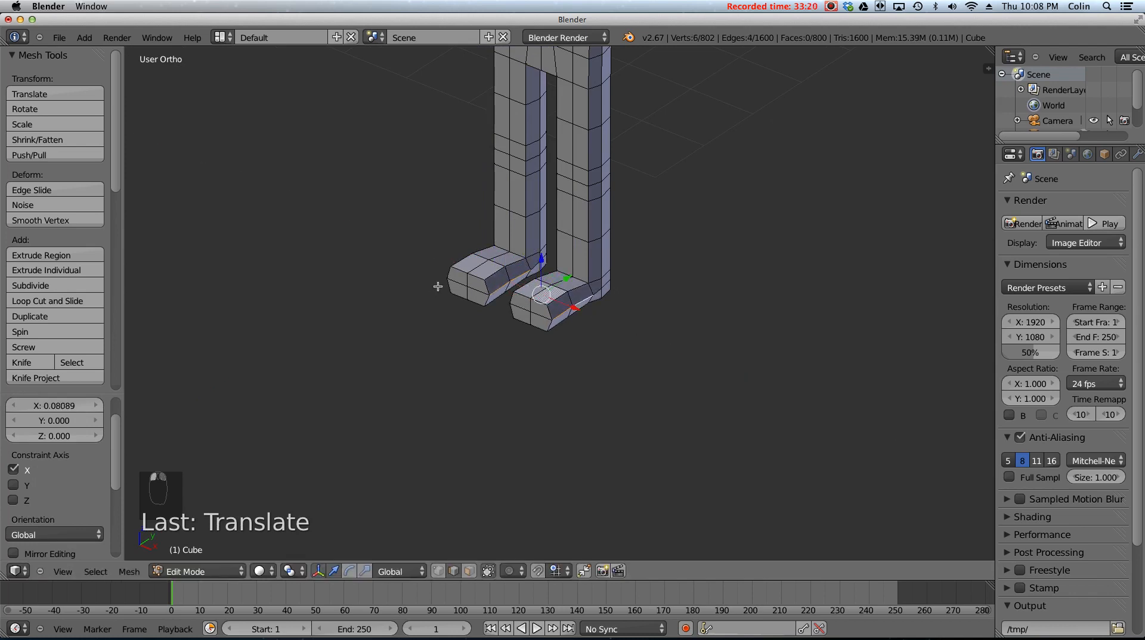
- Select the middle horizontal edges on the front of both feet and move them about -0.065 along Y
right_click(458, 281)
right_click(514, 306, "shift")
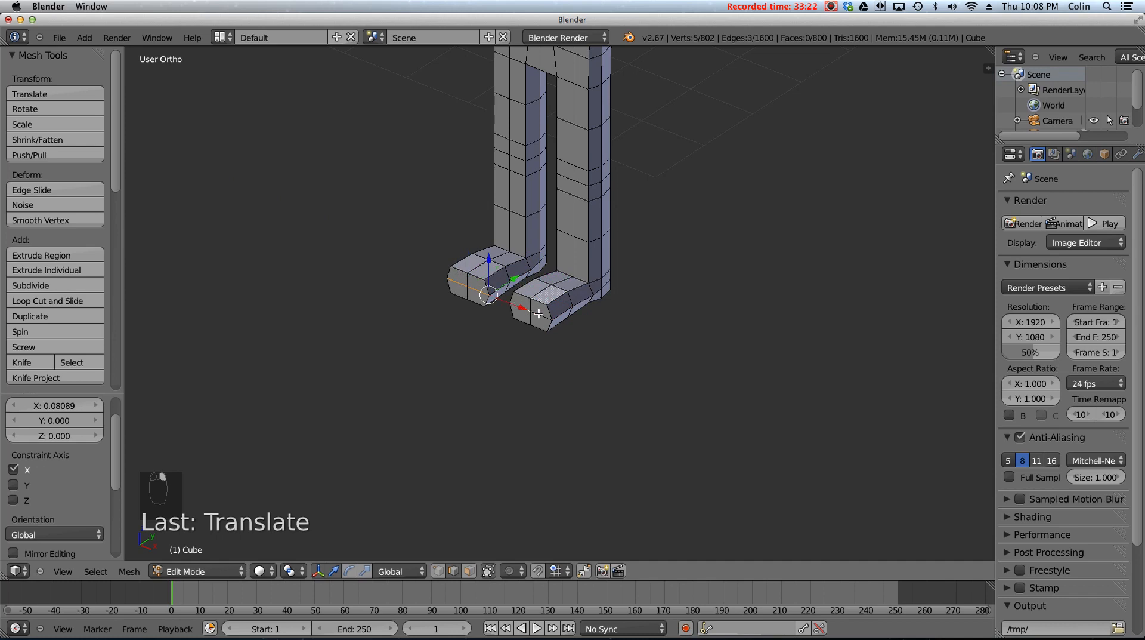
key("g")
key("y")
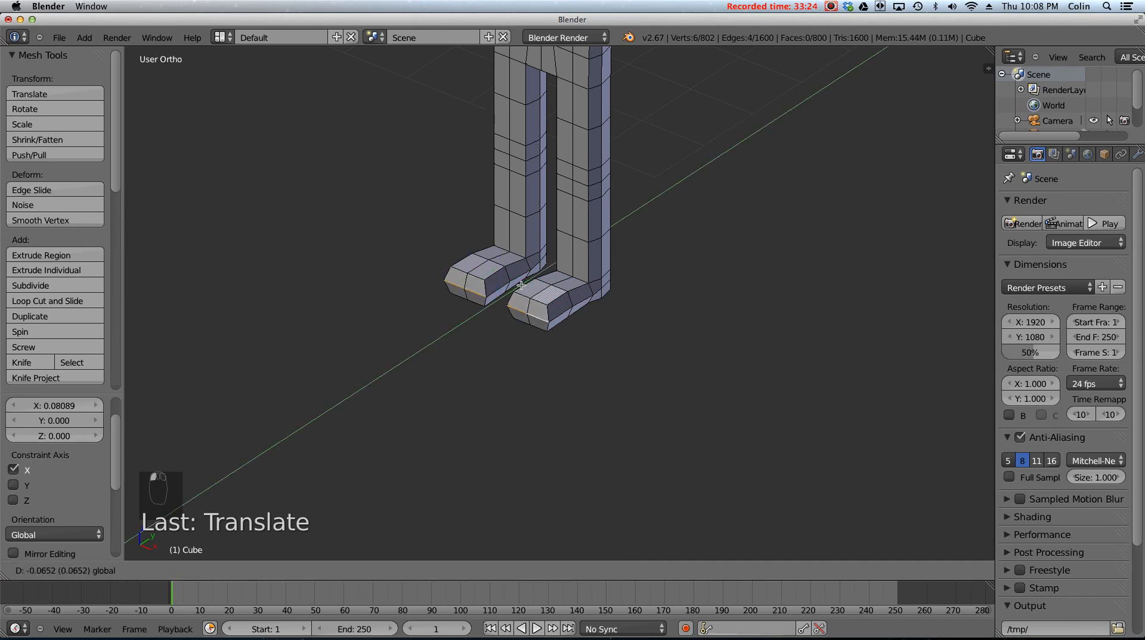
left_click(474, 318)
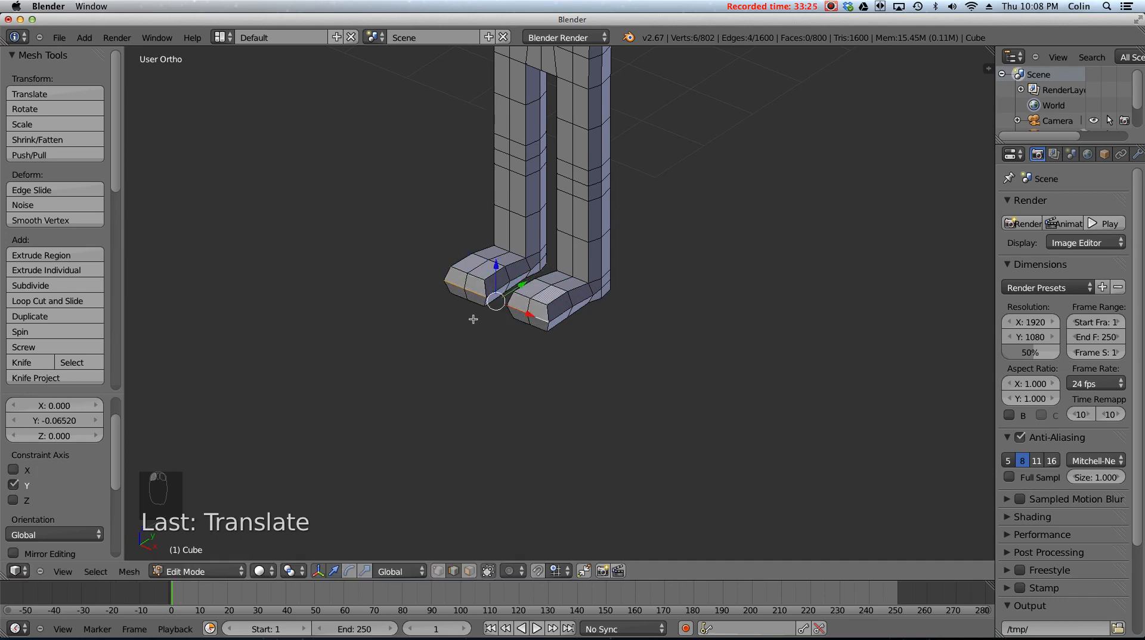
- Scale the front middle edges of each foot separately, one foot's by about 0.871 and the other's by about 0.855
right_click(453, 286)
key("s")
left_click(544, 310)
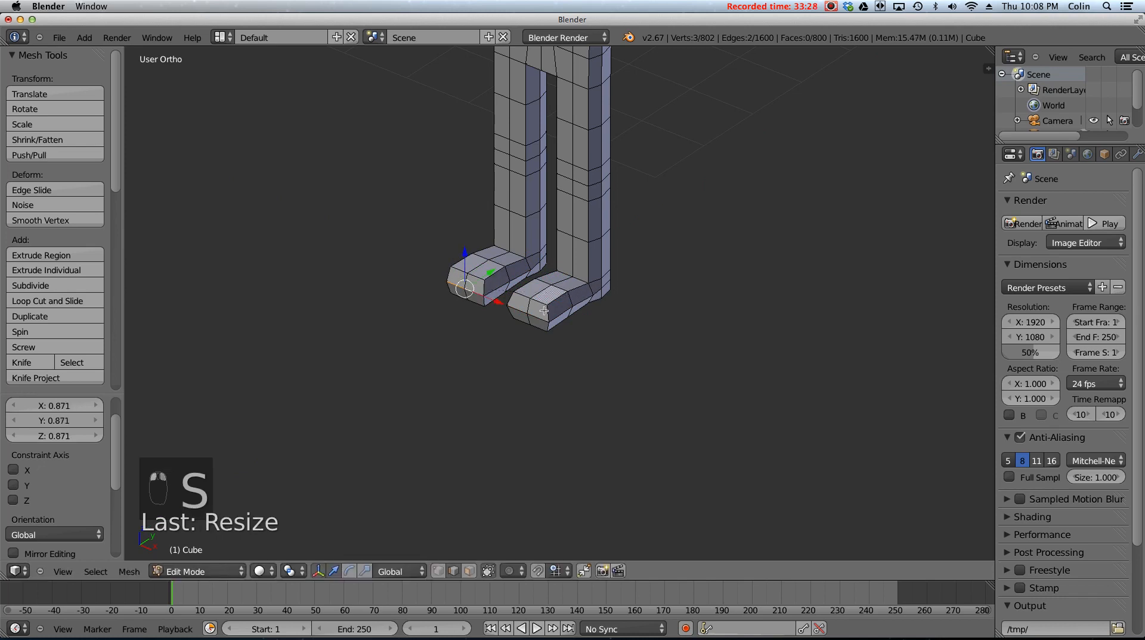
right_click(545, 311)
key("s")
left_click(577, 310)
- Switch to face selection and select the two uppermost faces on the character's right side of the torso
middle_click_drag(576, 310, 603, 333)
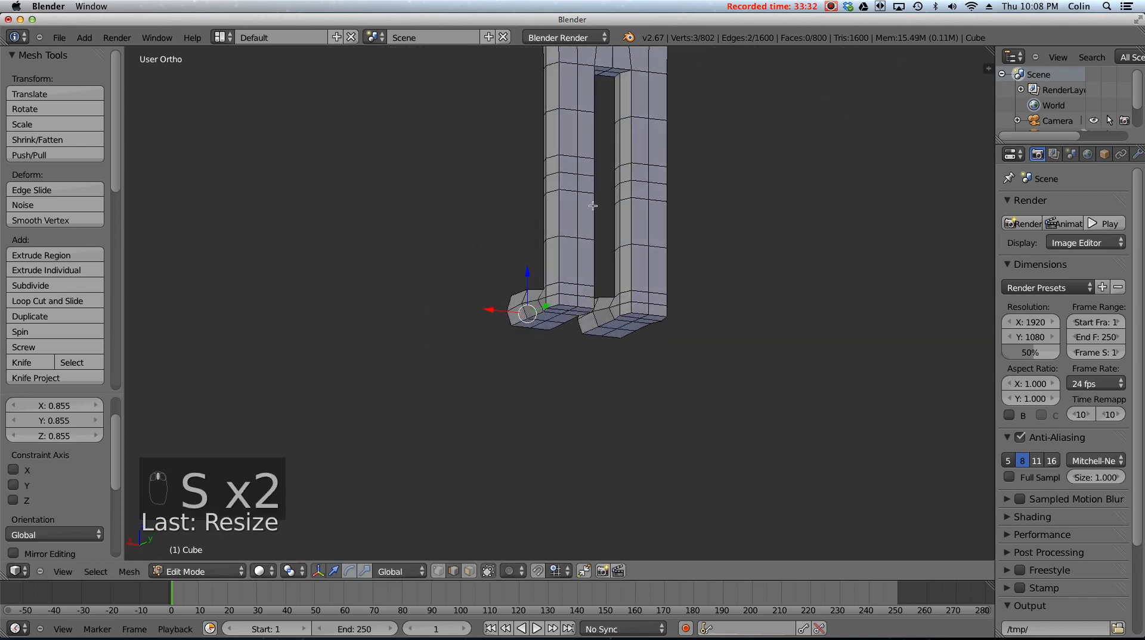
middle_click_drag(592, 205, 515, 276)
middle_click_drag(408, 215, 443, 241)
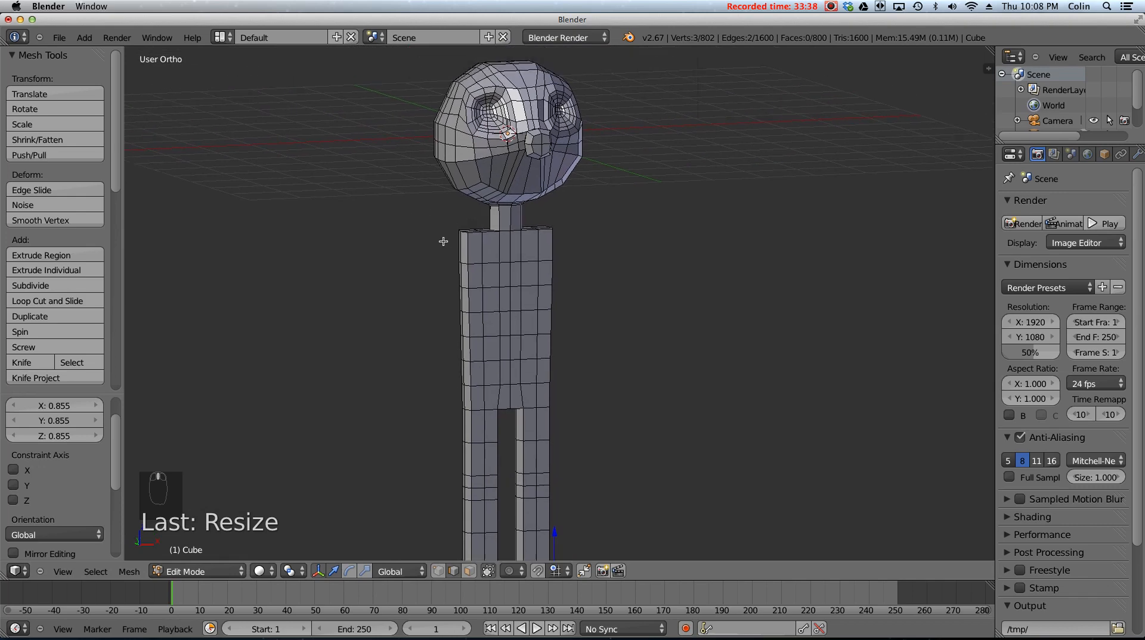
middle_click_drag(513, 168, 491, 308)
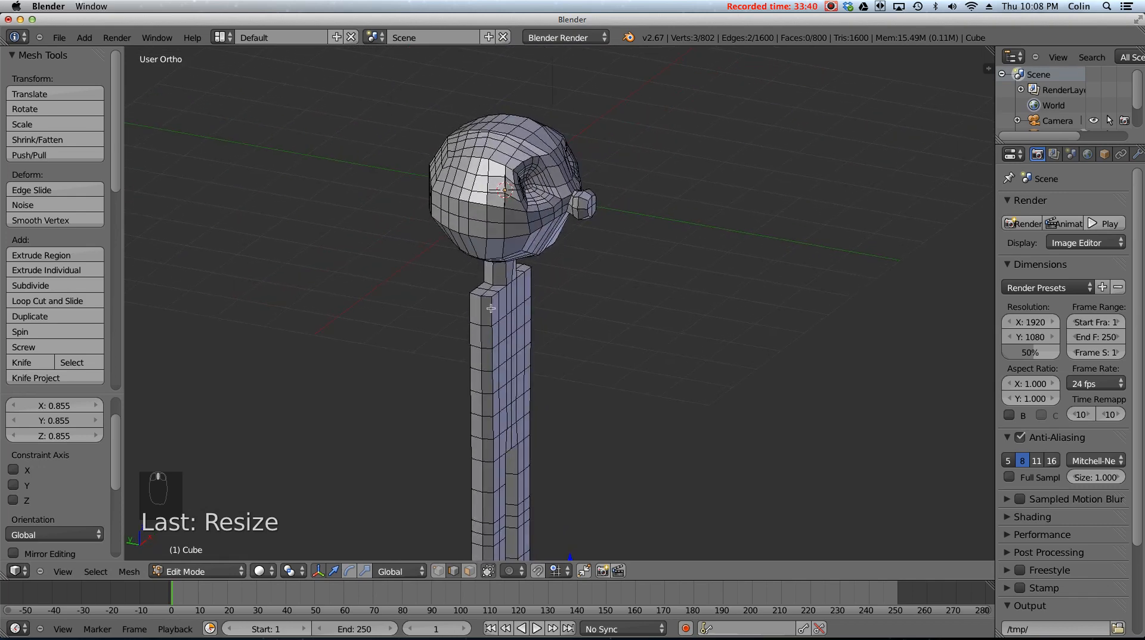
left_click(469, 569)
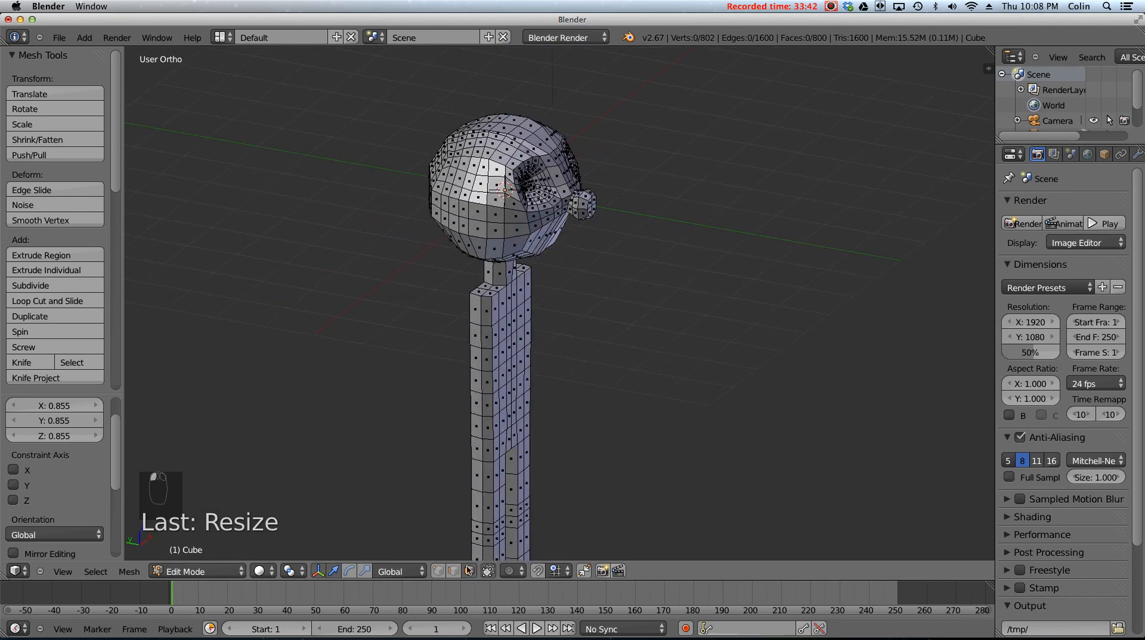
right_click(475, 308)
right_click(486, 308, "shift")
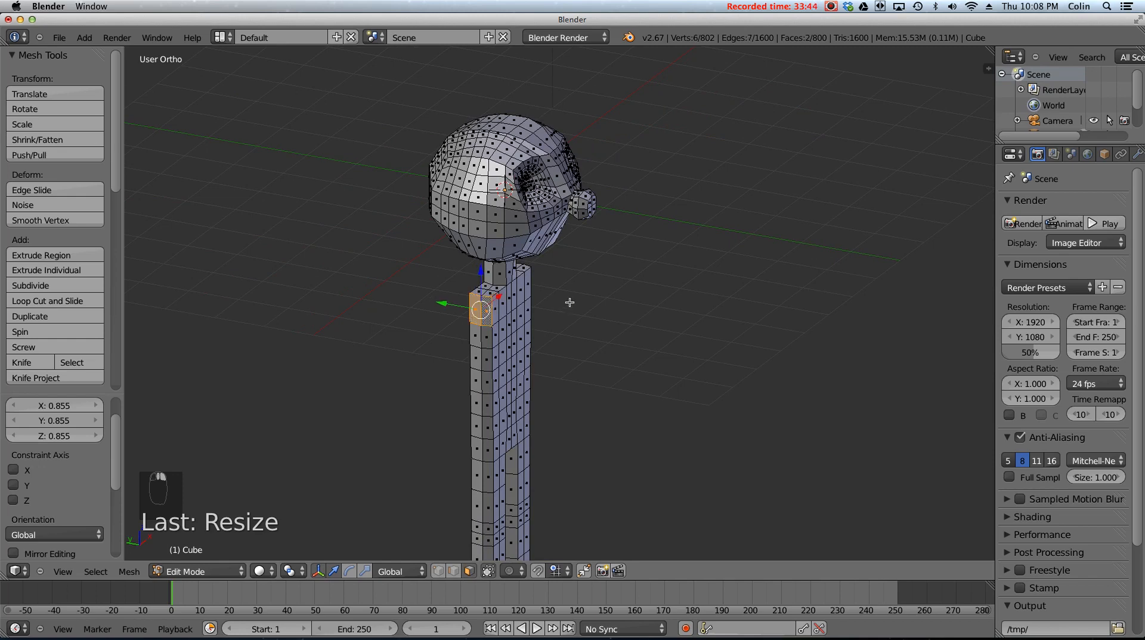
middle_click_drag(570, 303, 538, 296)
scroll(536, 289, "up", 4)
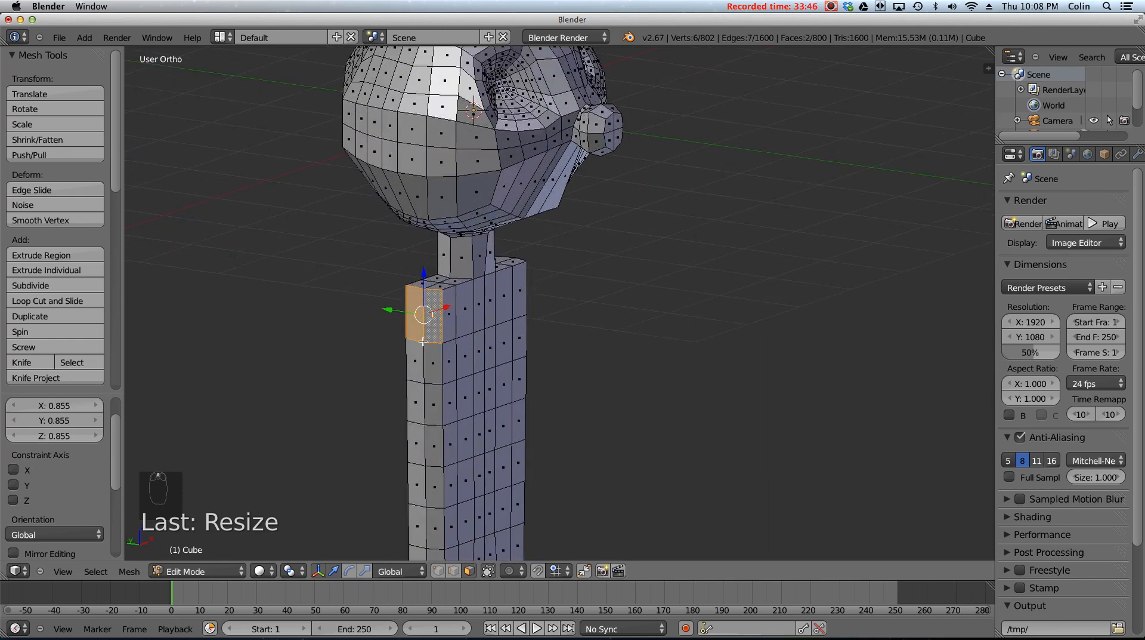
- Try a horizontal loop cut around the torso's top row of faces, and undo it
key("ctrl+r")
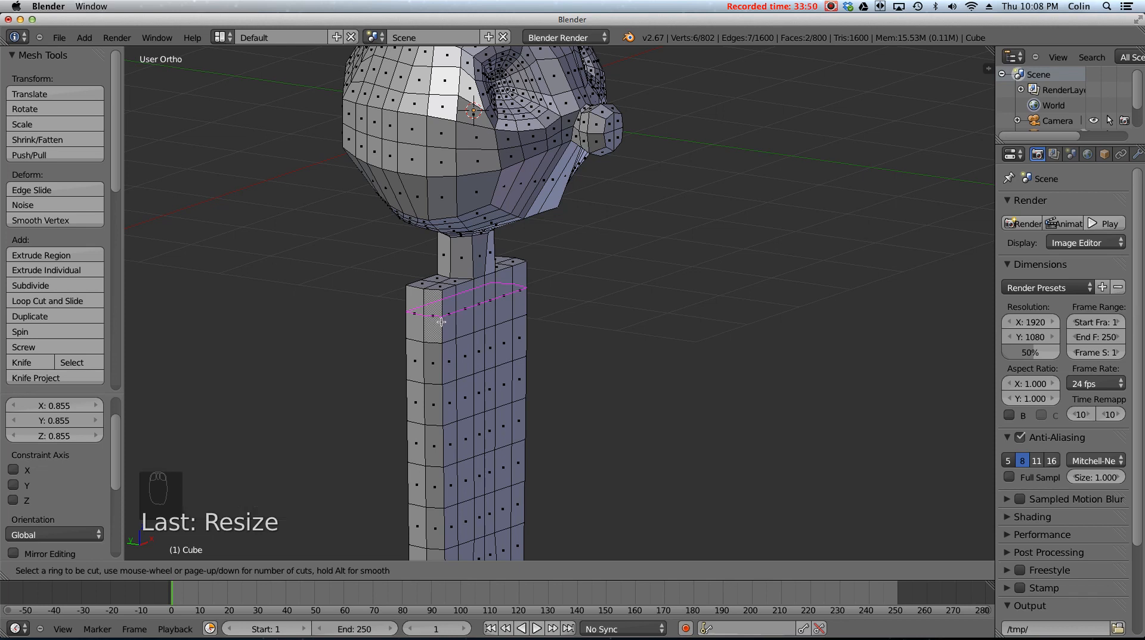
left_click(444, 322)
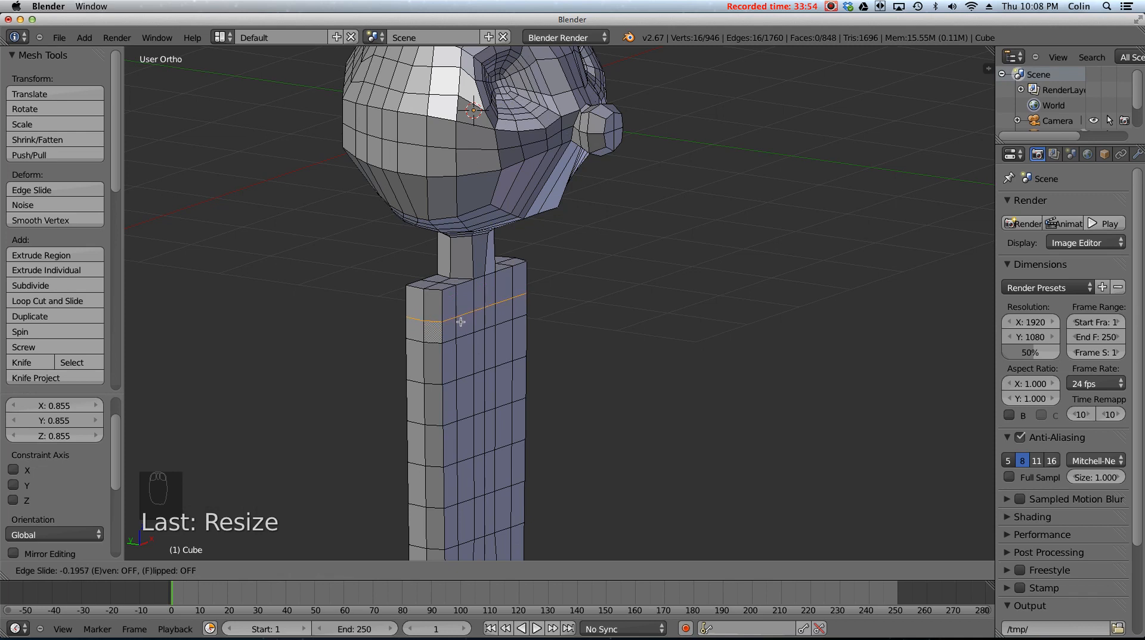
left_click(454, 324)
key("ctrl+z")
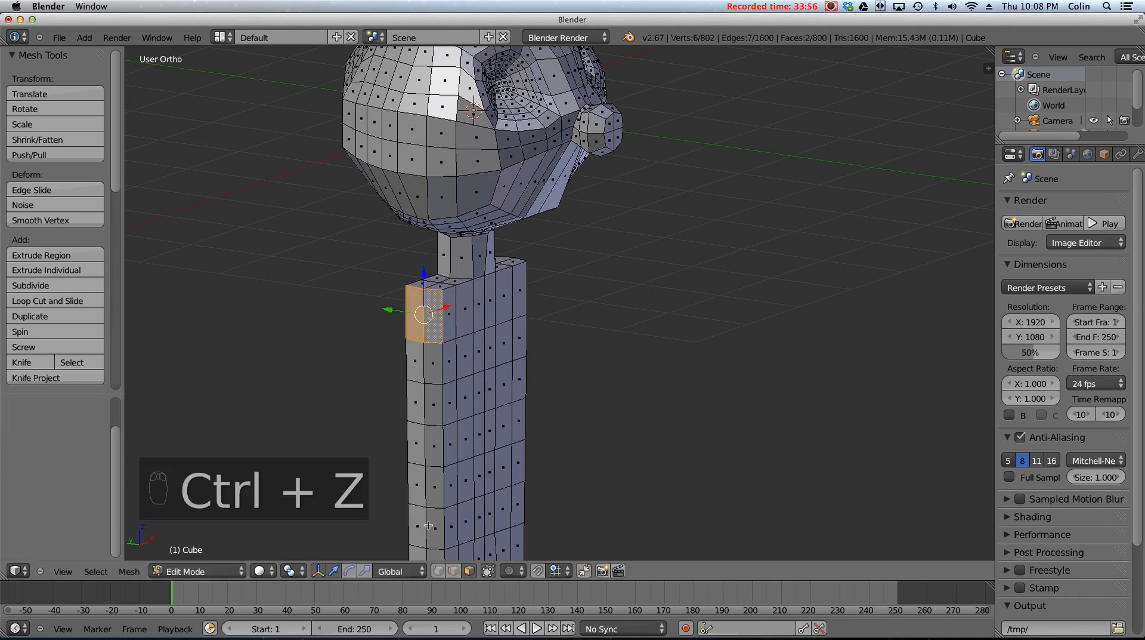
- Select the edge loop beneath the torso's top row of faces and raise it about 0.084 and another 0.019 along Z
left_click(452, 571)
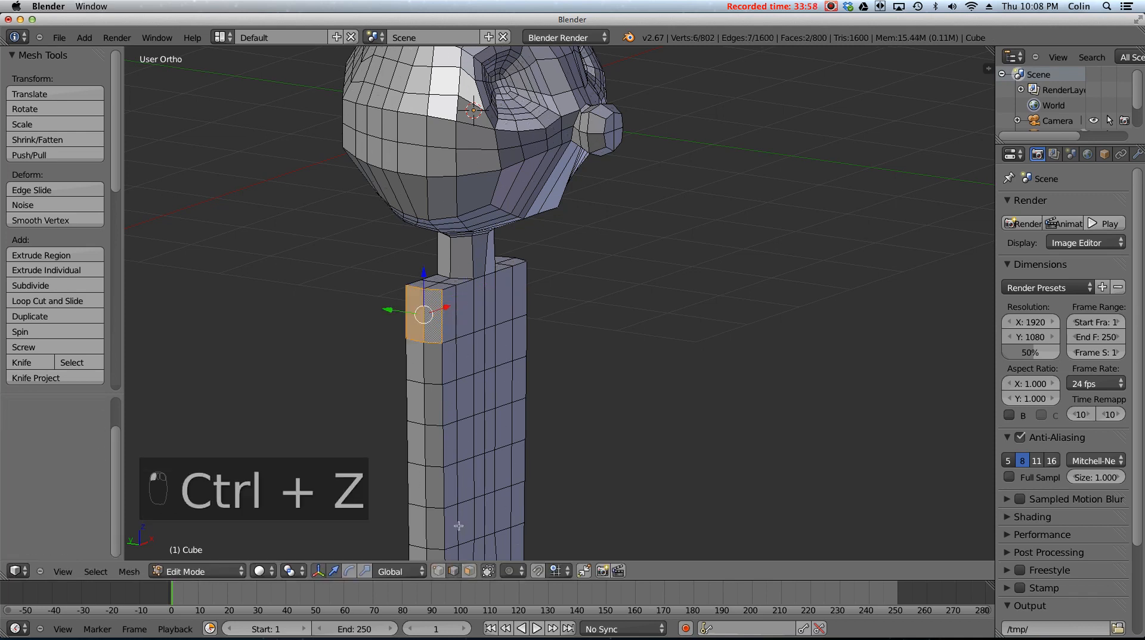
right_click(466, 335, "alt")
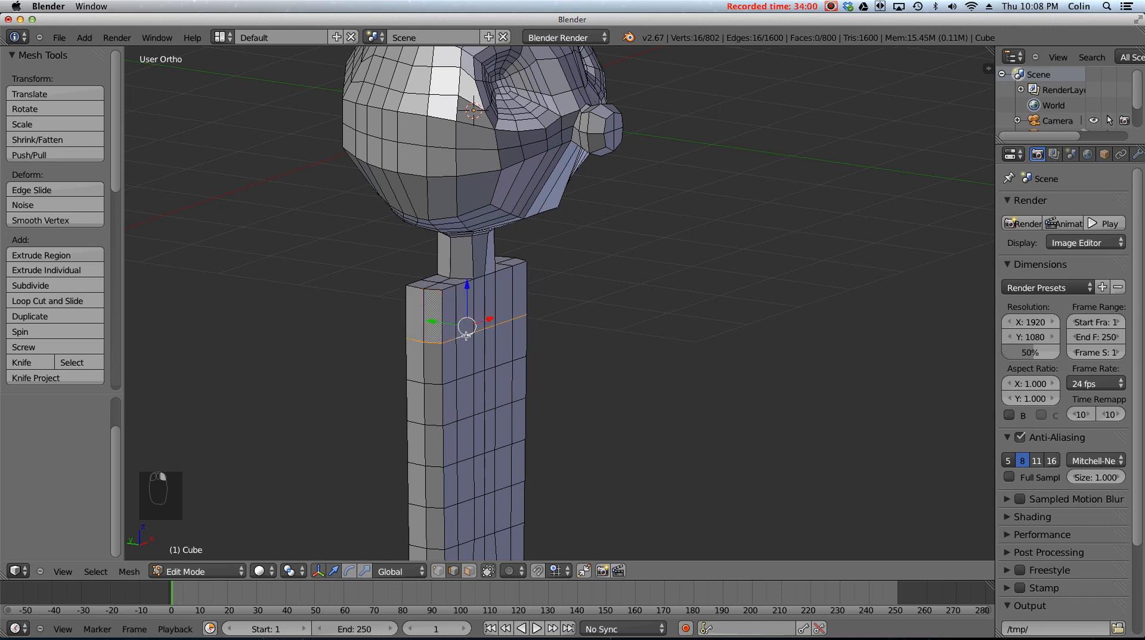
left_click_drag(468, 292, 450, 325)
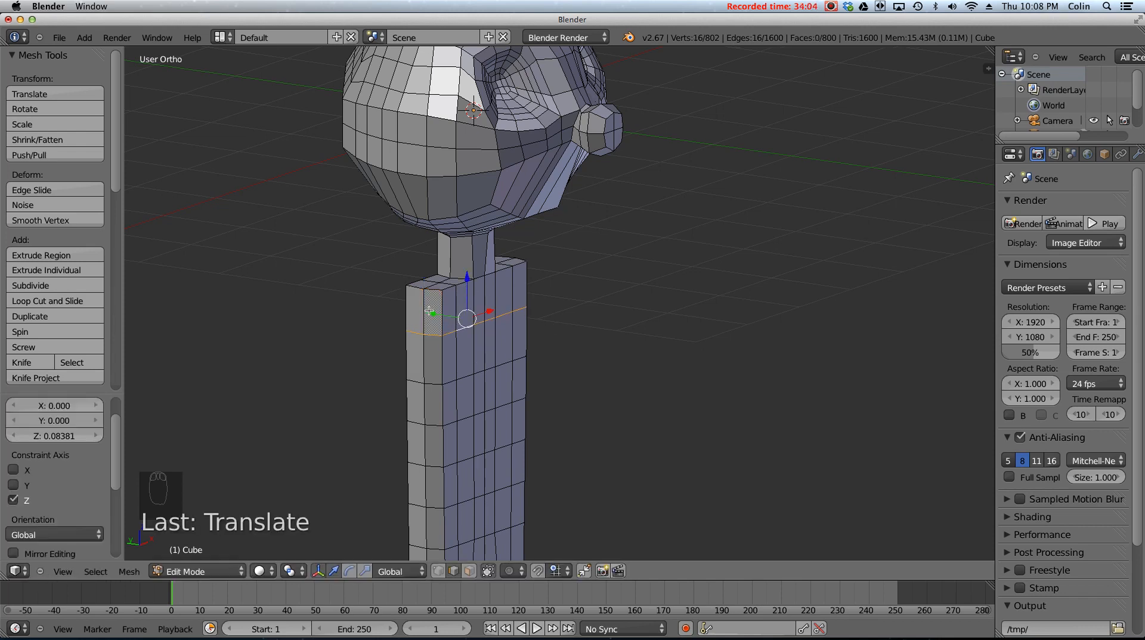
left_click_drag(467, 287, 468, 278)
middle_click_drag(468, 278, 468, 278)
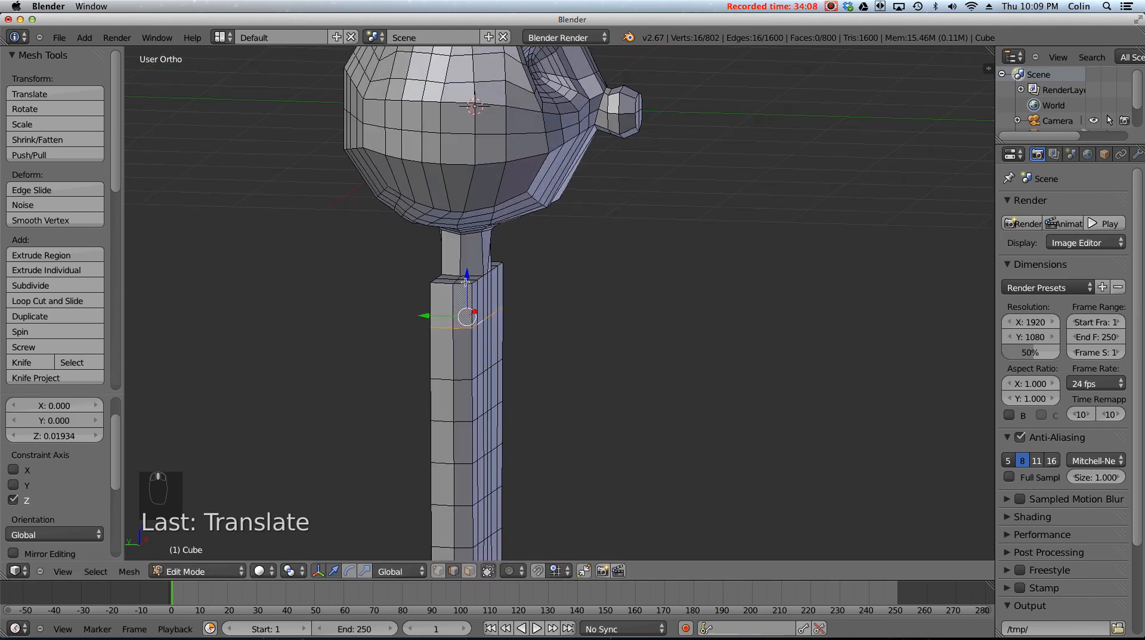
left_click_drag(469, 278, 469, 311)
- Add a horizontal loop cut around the torso's top row with a slide factor of about -0.514 and switch to vertex selection
key("ctrl+r")
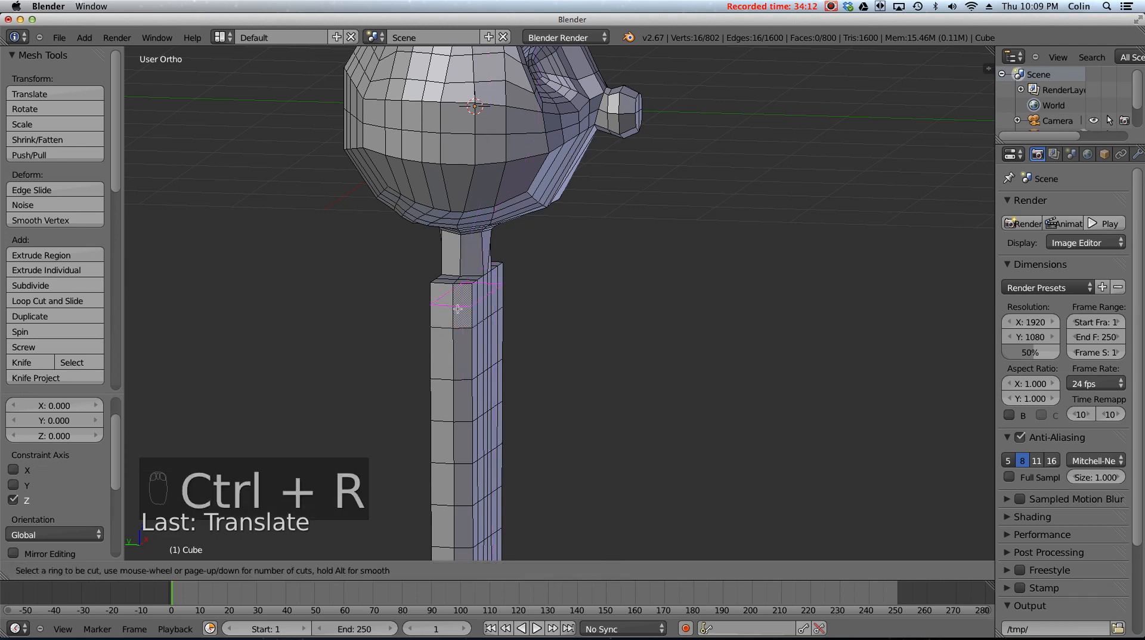
left_click_drag(459, 308, 461, 301)
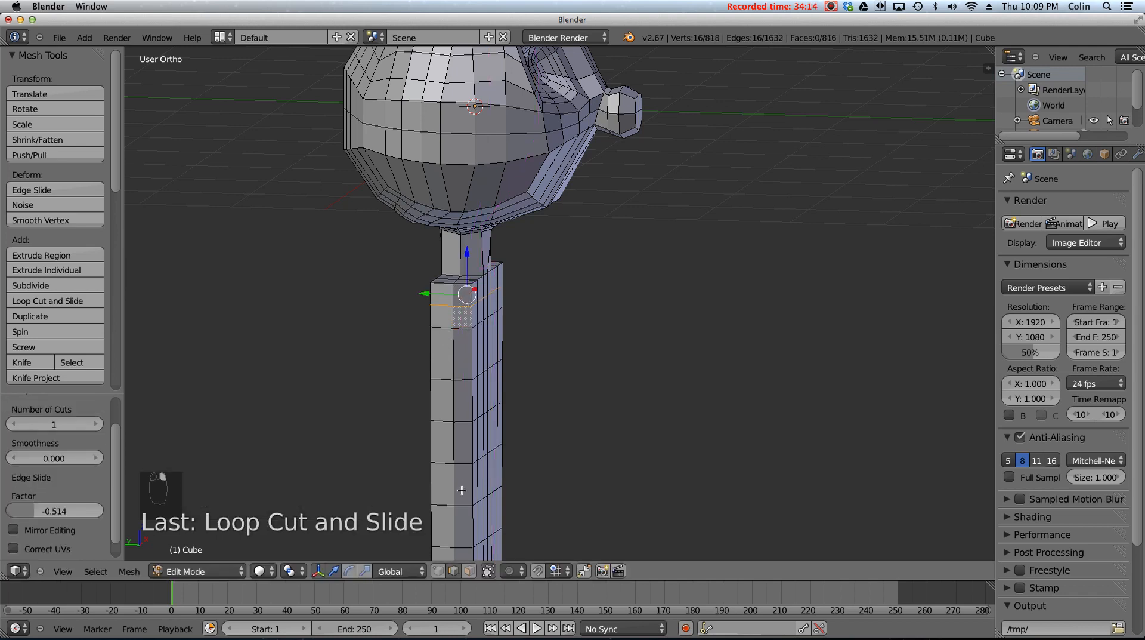
left_click(439, 571)
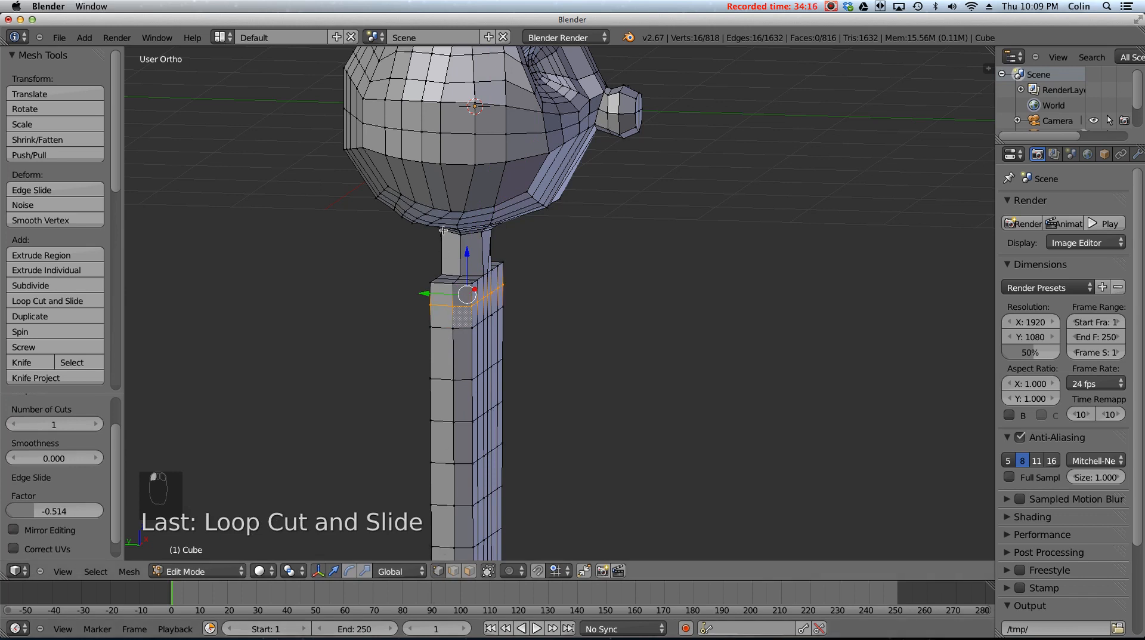
- Scale the four corner vertices of the shoulder area on the character's right side by about 0.82 to round it
right_click(430, 282)
right_click(471, 282, "shift")
right_click(472, 327, "shift")
right_click(431, 326, "shift")
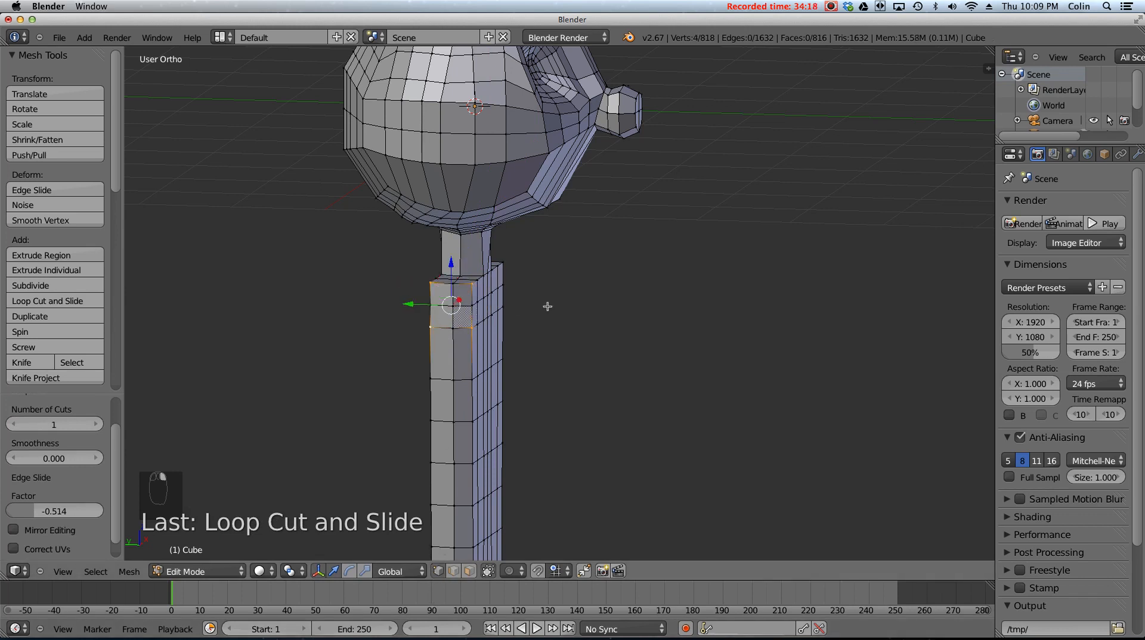
key("s")
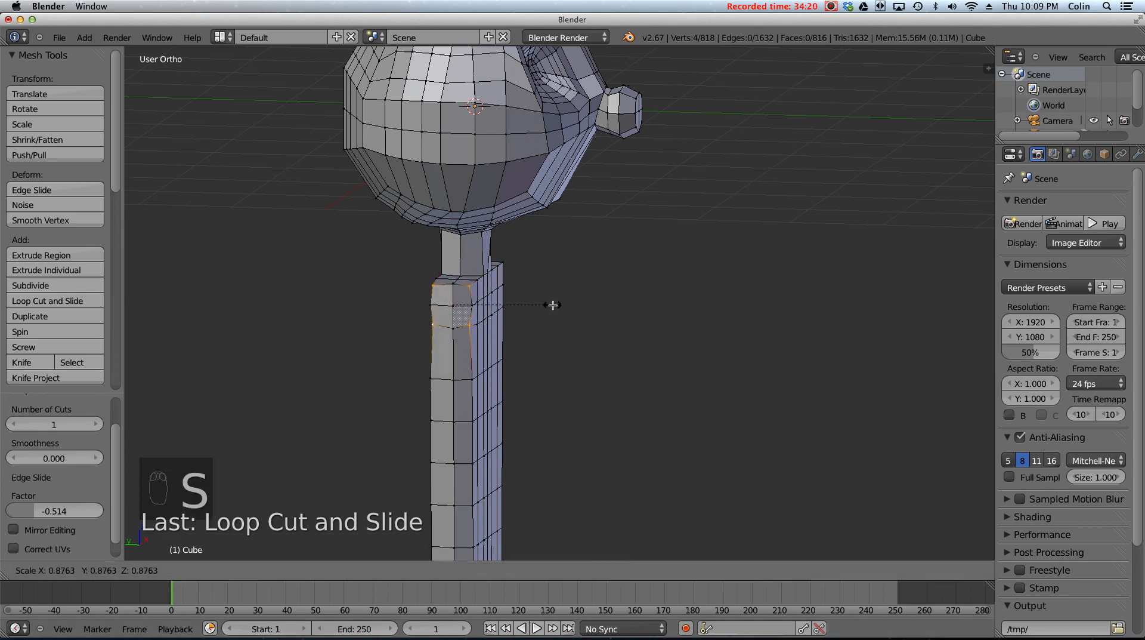
left_click(546, 303)
- Scale the four corner vertices of the opposite shoulder area, on the character's left side, by about 0.848
middle_click_drag(608, 295, 402, 279)
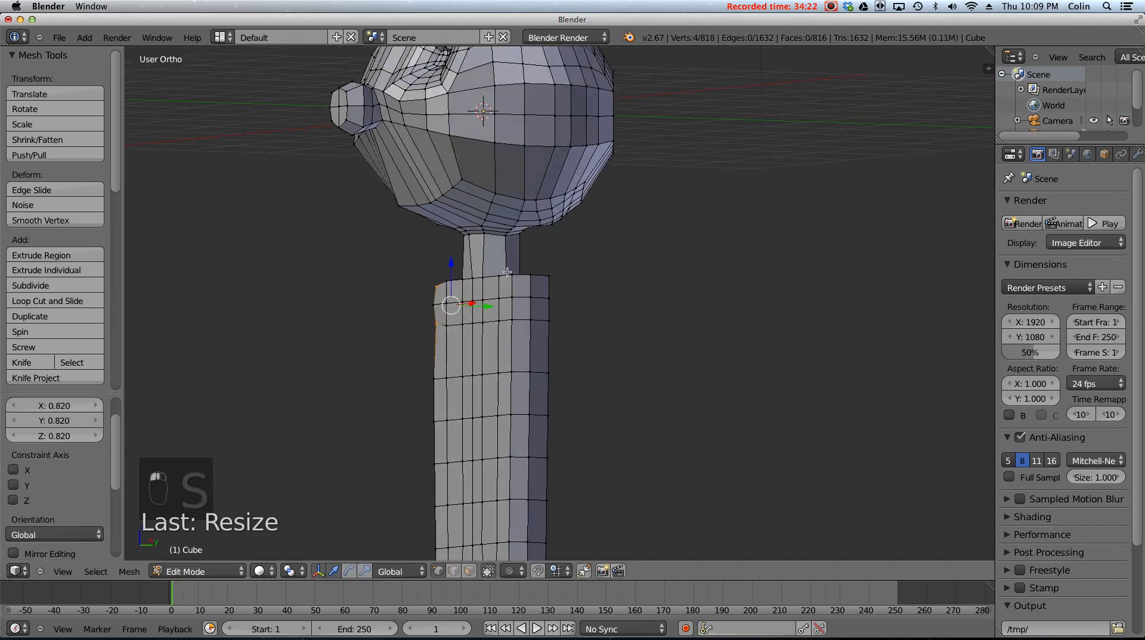
right_click(512, 275)
middle_click_drag(512, 275, 546, 279)
right_click(552, 273, "shift")
right_click(552, 315, "shift")
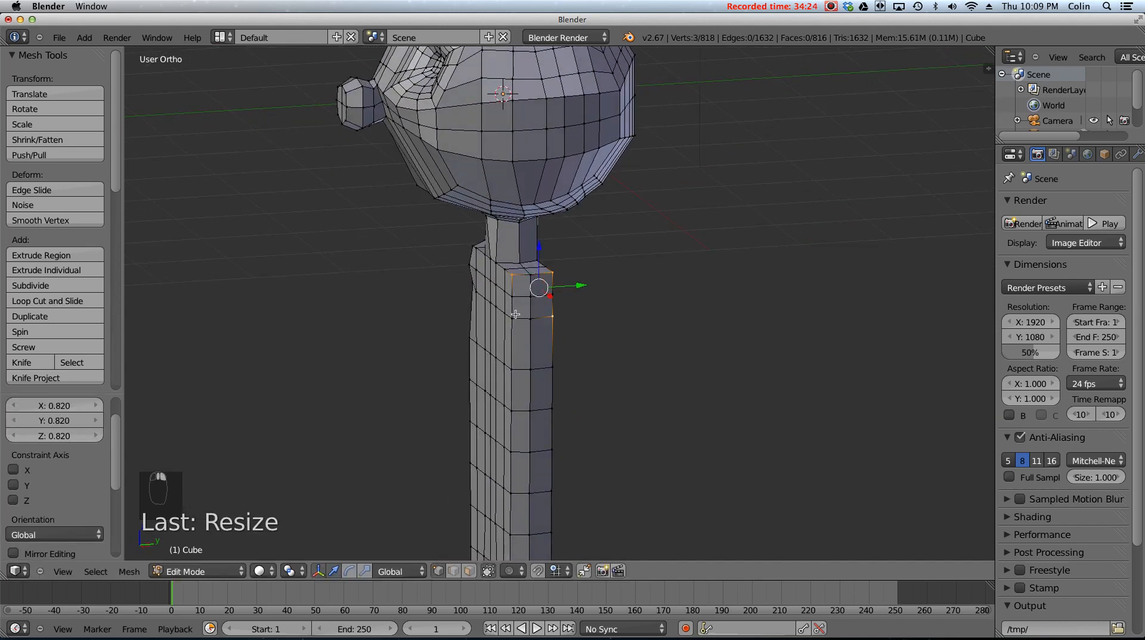
right_click(511, 317, "shift")
key("s")
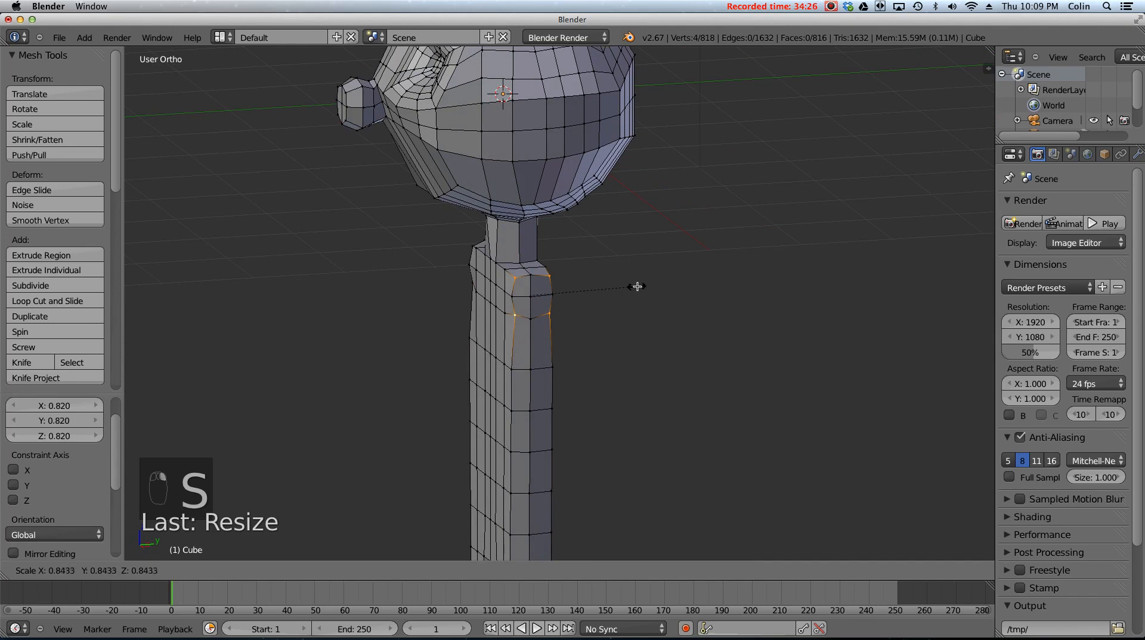
left_click(632, 286)
middle_click_drag(633, 285, 668, 279)
middle_click_drag(472, 289, 575, 304)
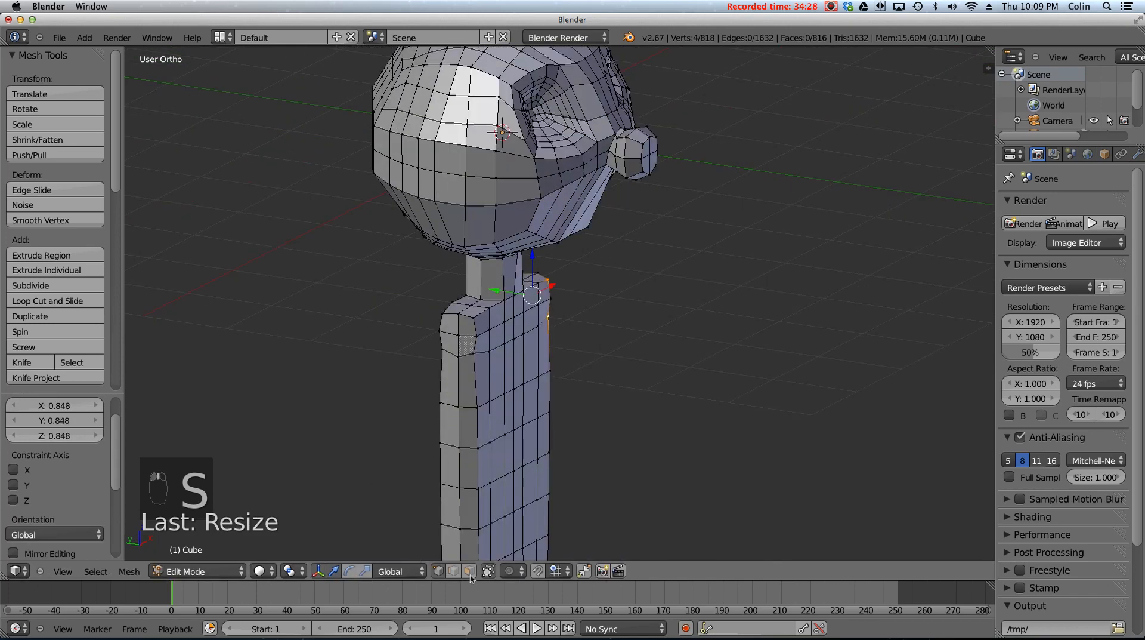
- Switch to face selection and extrude the four shoulder faces on the character's right side outward by 2 units to form an arm
left_click(470, 570)
right_click(452, 327)
right_click(467, 325, "shift")
right_click(454, 343, "shift")
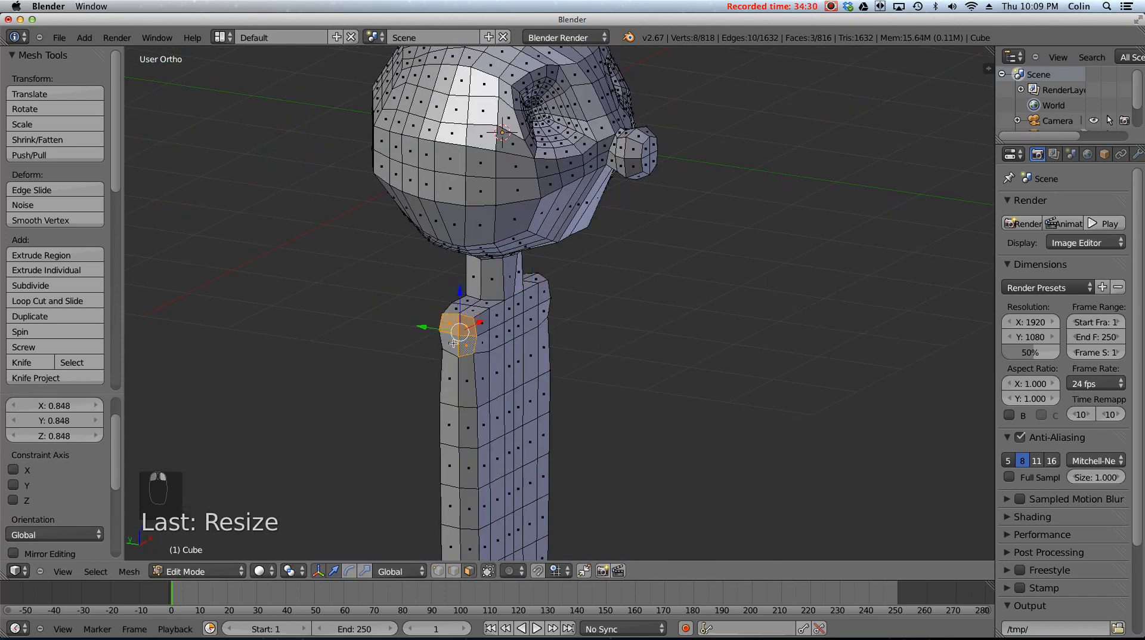
right_click(466, 345, "shift")
key("KP_1")
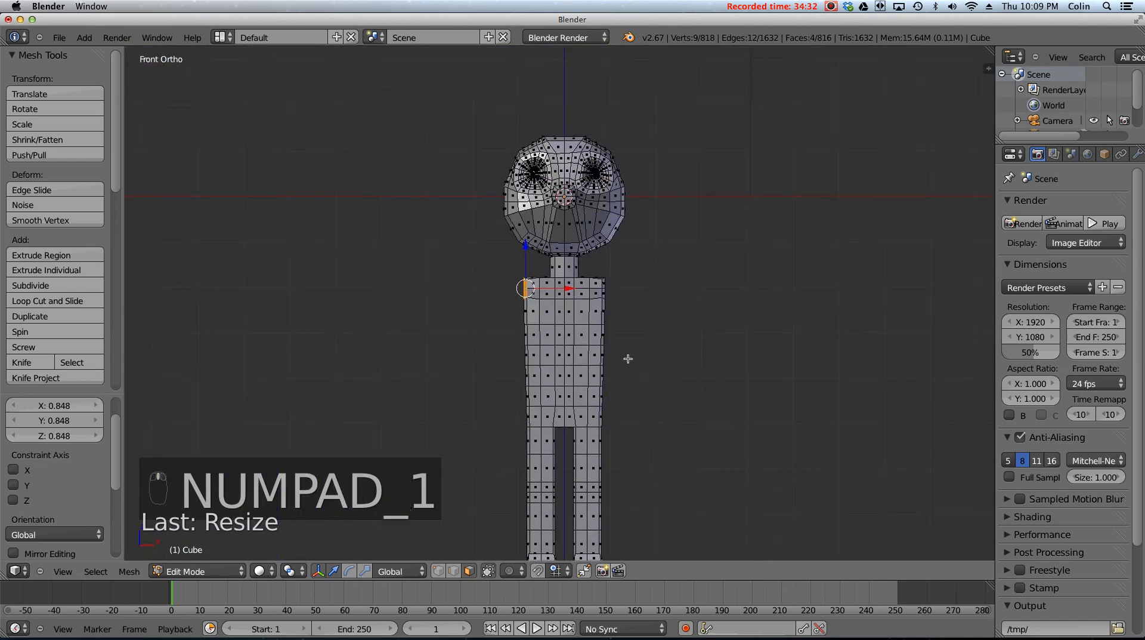
key("e")
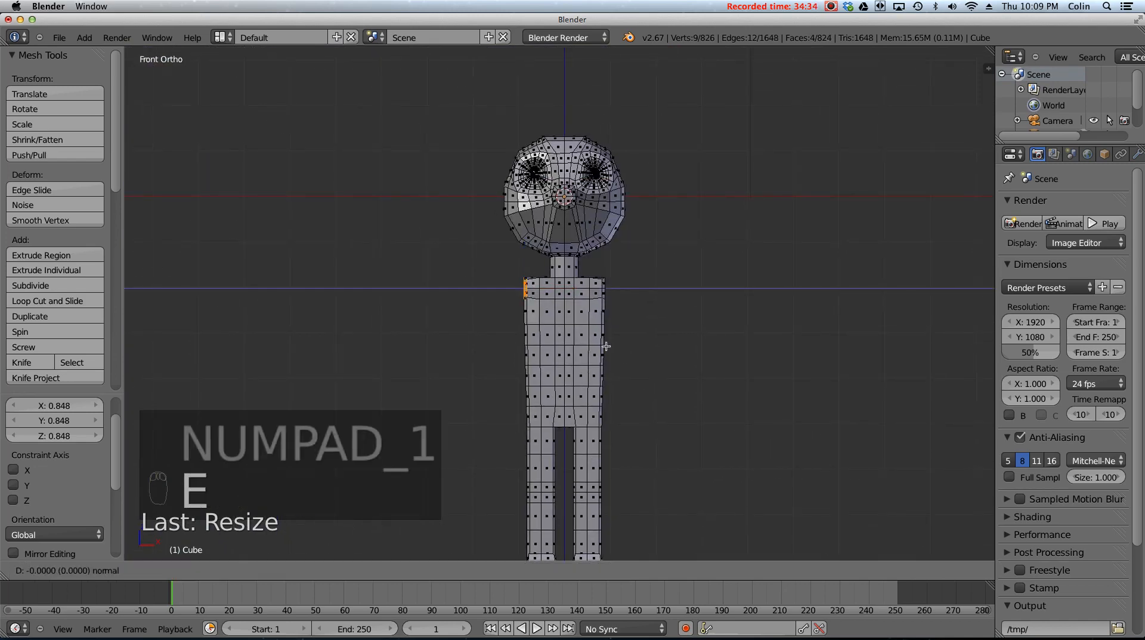
type("2")
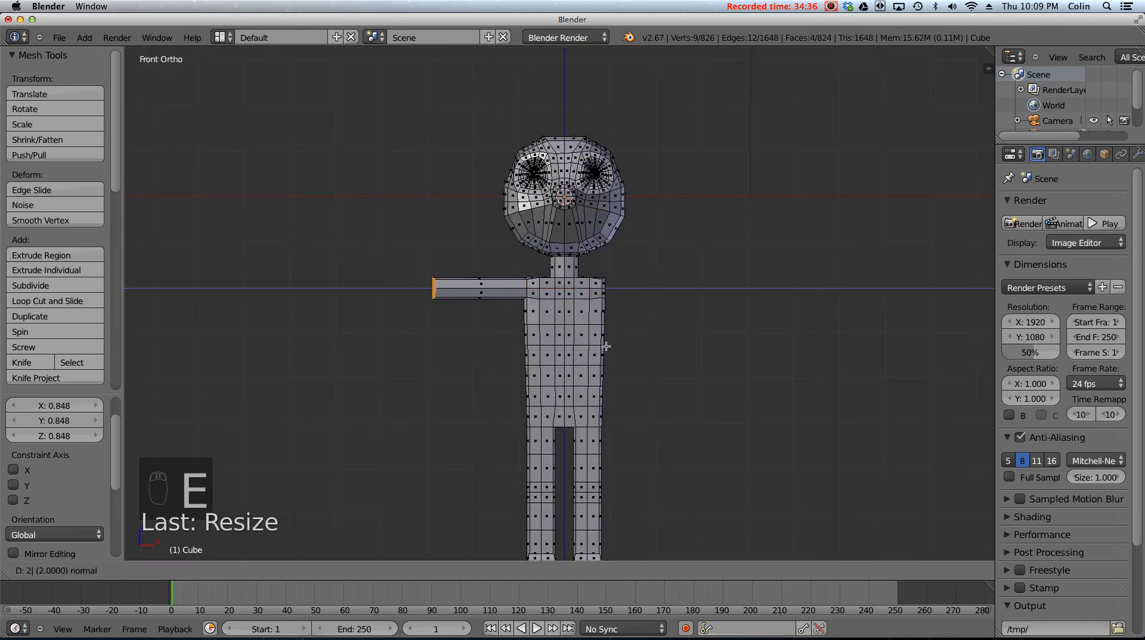
key("Return")
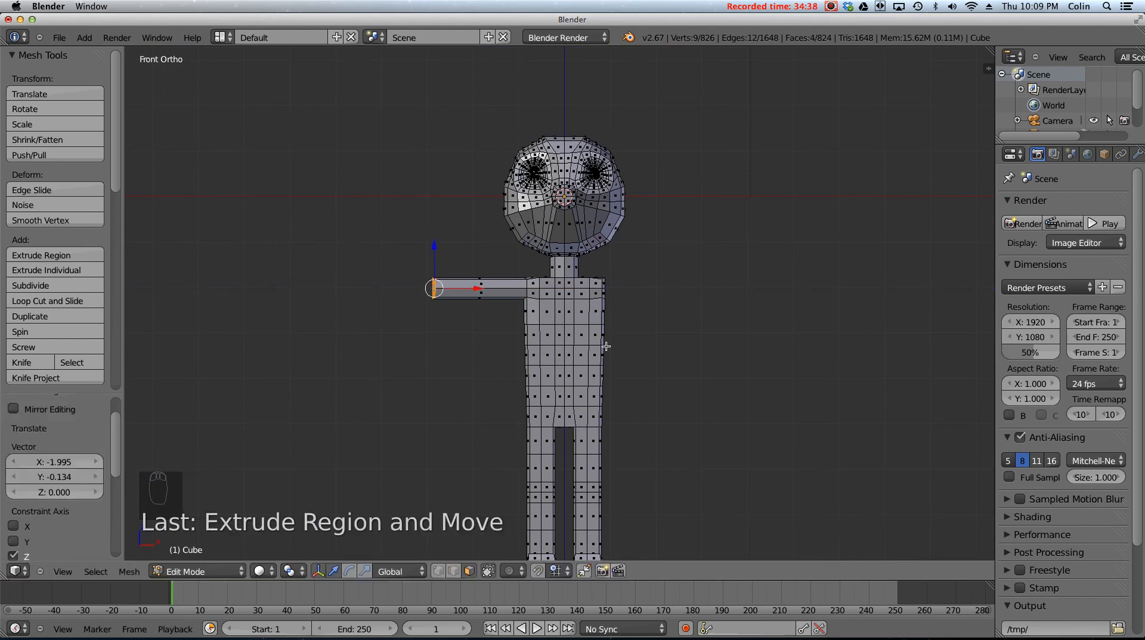
- Extrude the four shoulder faces on the character's left side outward by about 2 units to form the second arm
middle_click_drag(766, 315, 672, 323)
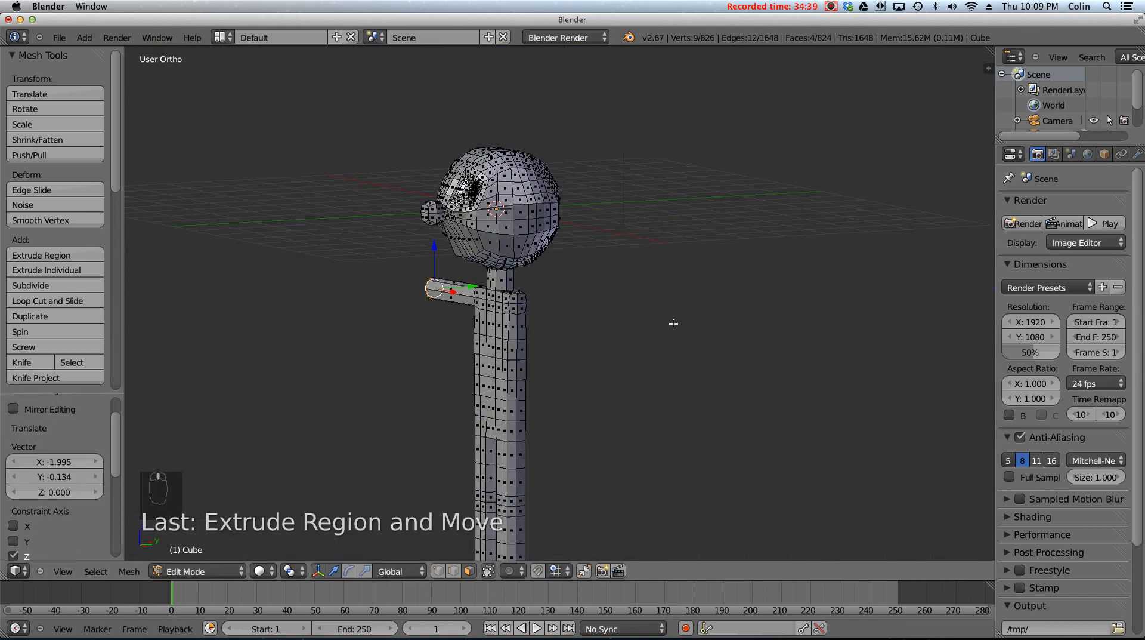
right_click(515, 301)
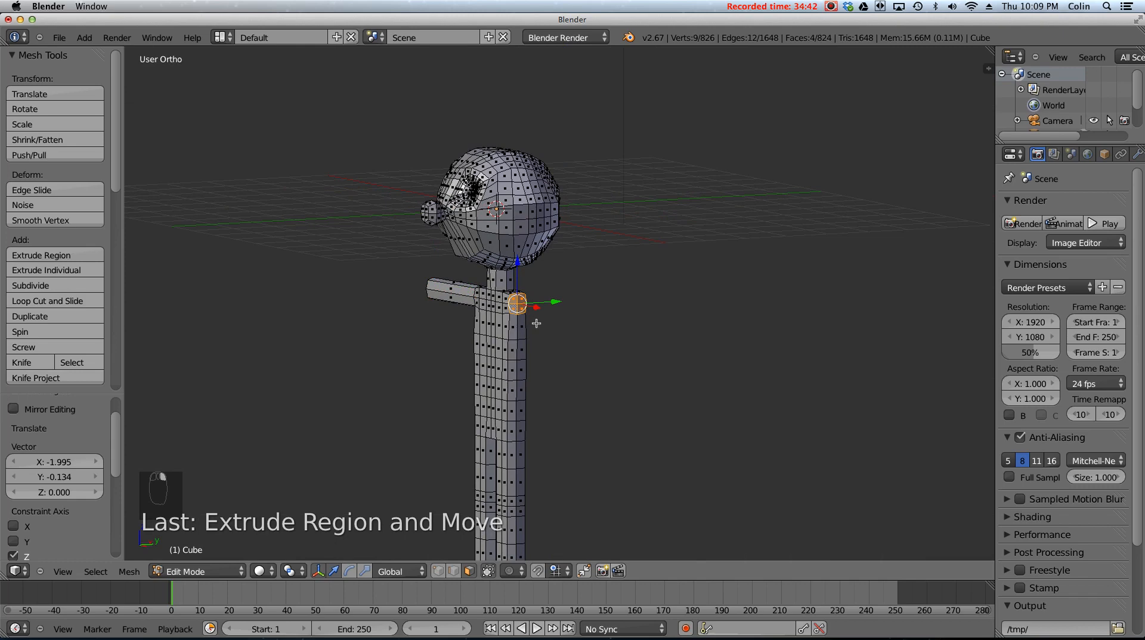
key("KP_1")
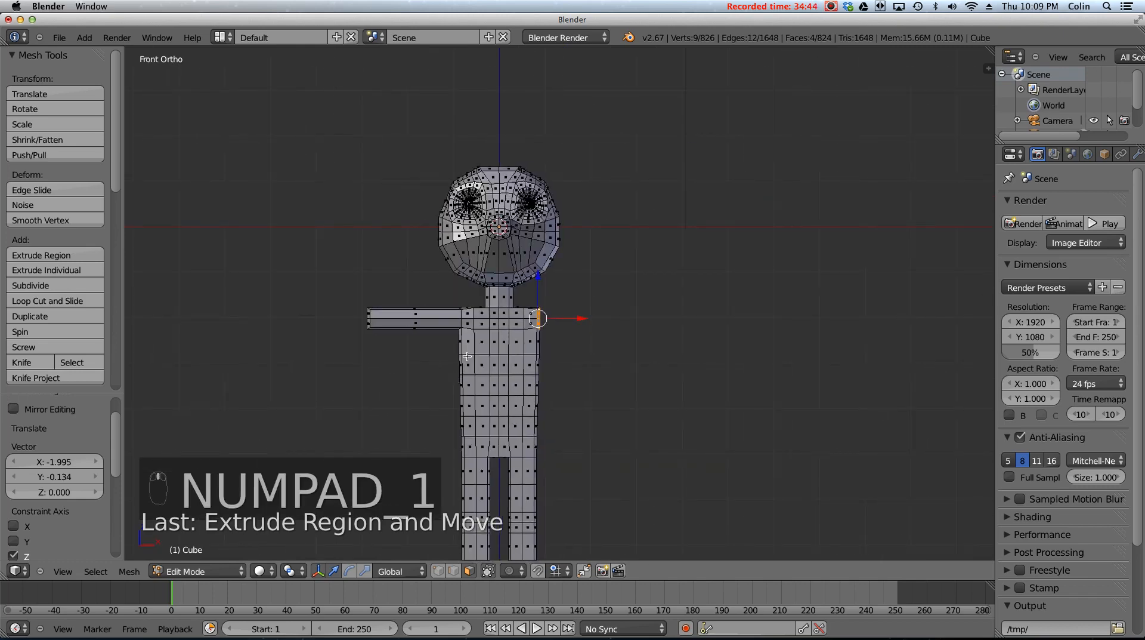
key("e")
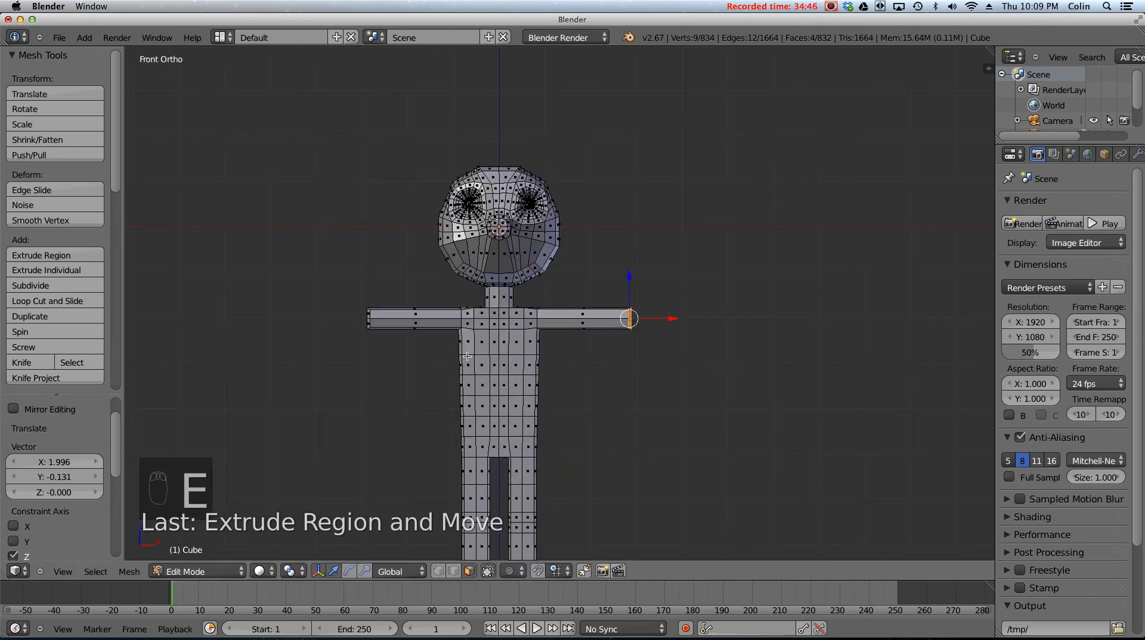
- Select the end faces of both arms together and scale them along X by about 1.301 to lengthen the arms
middle_click_drag(452, 352, 432, 341)
right_click(476, 333, "shift")
right_click(479, 332, "shift")
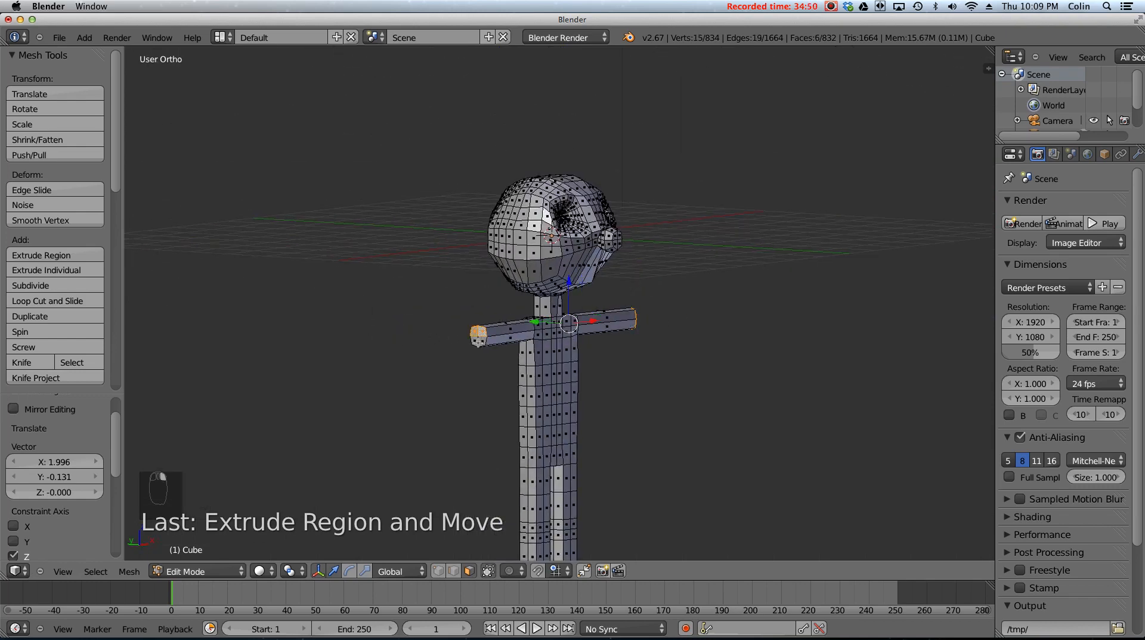
right_click(477, 339, "shift")
right_click(474, 342, "shift")
middle_click_drag(678, 320, 589, 321)
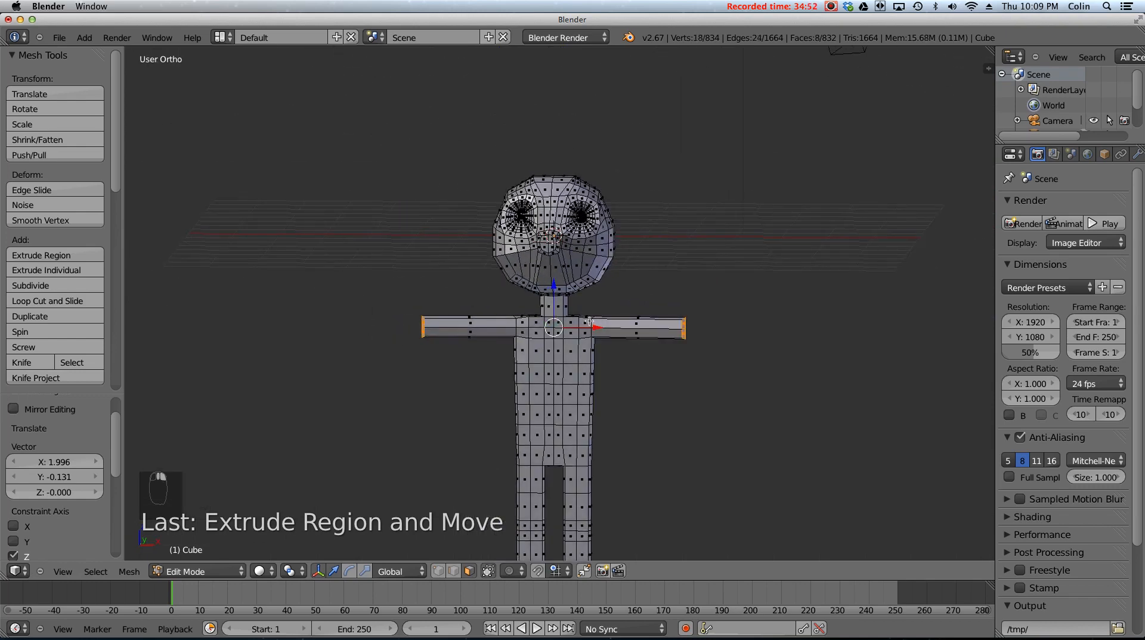
key("s")
key("x")
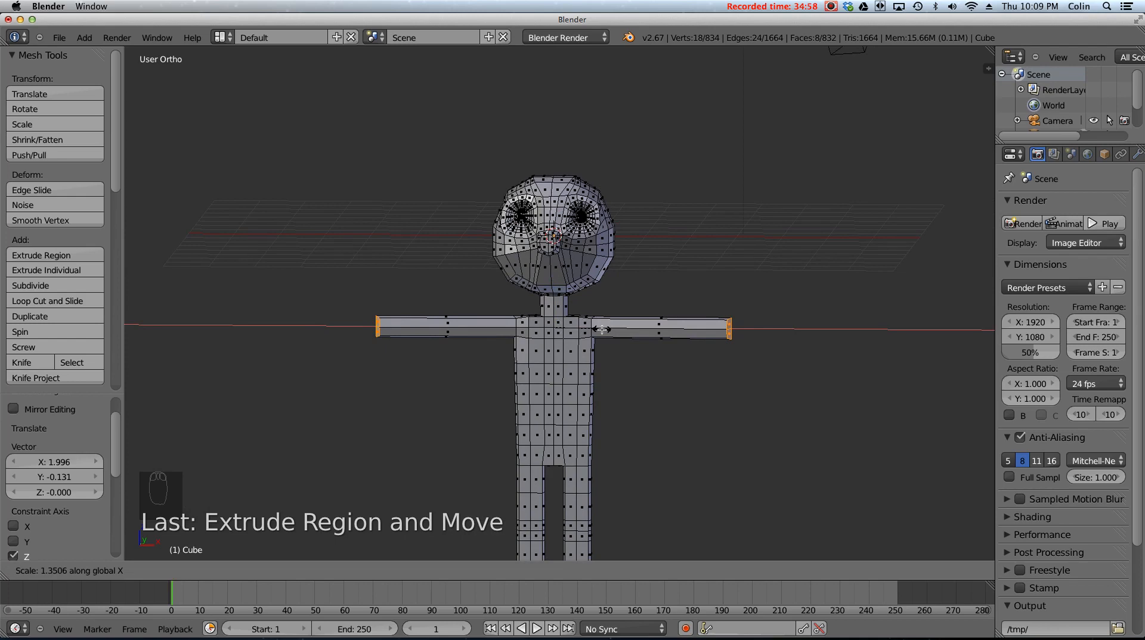
left_click(601, 329)
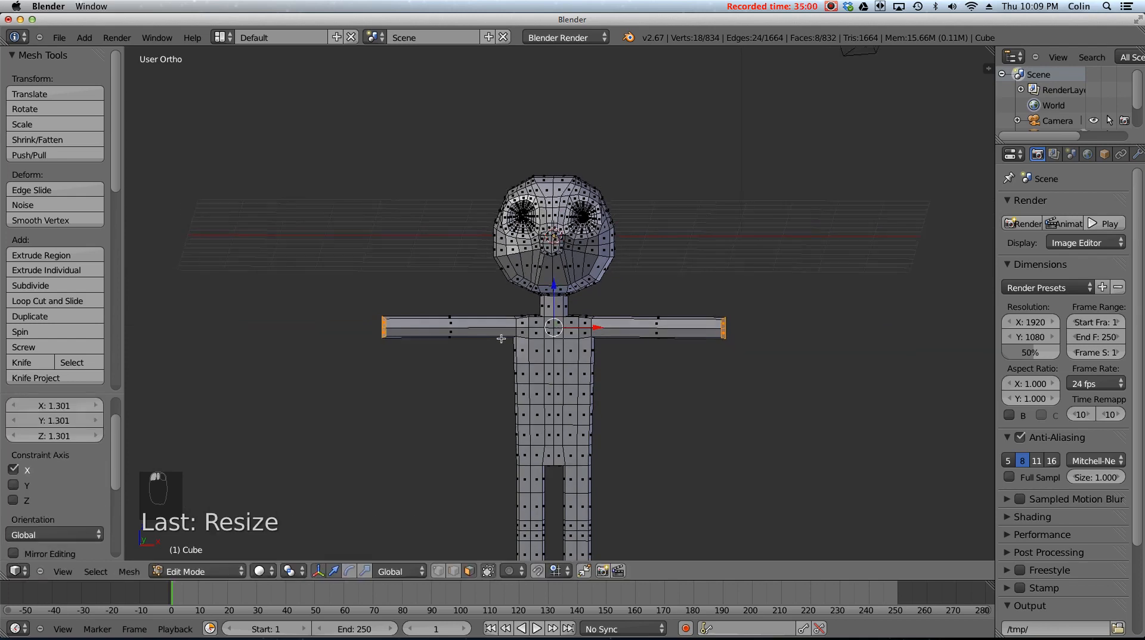
- Try to lower both arm ends along Z so the arms slope downward, and undo the moves
key("KP_1")
middle_click_drag(481, 360, 488, 267, "shift")
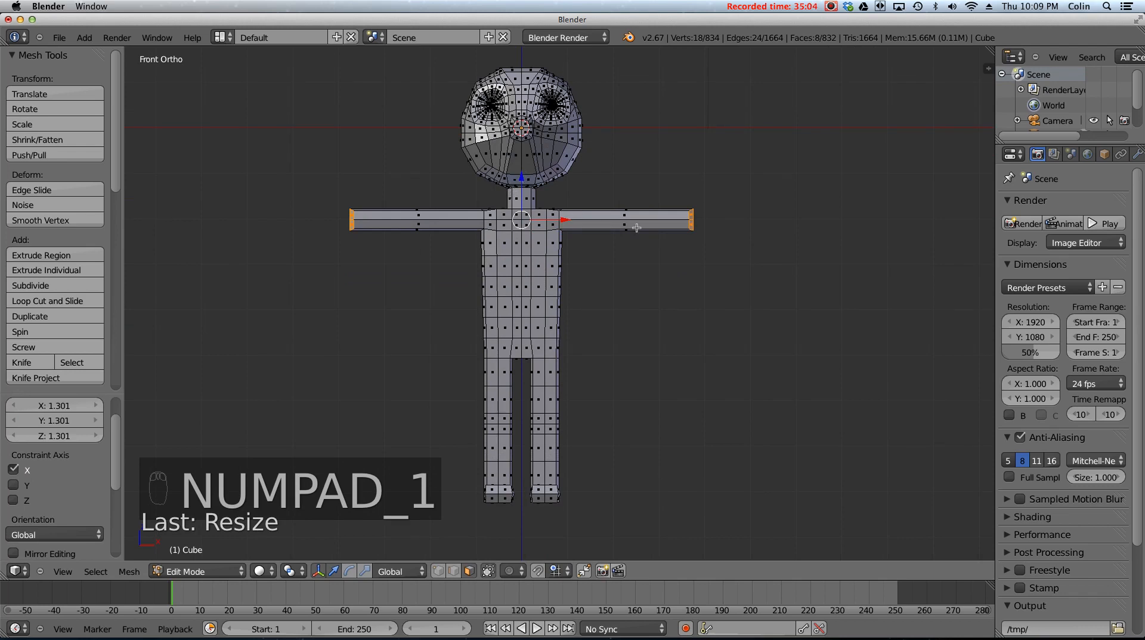
key("g")
key("z")
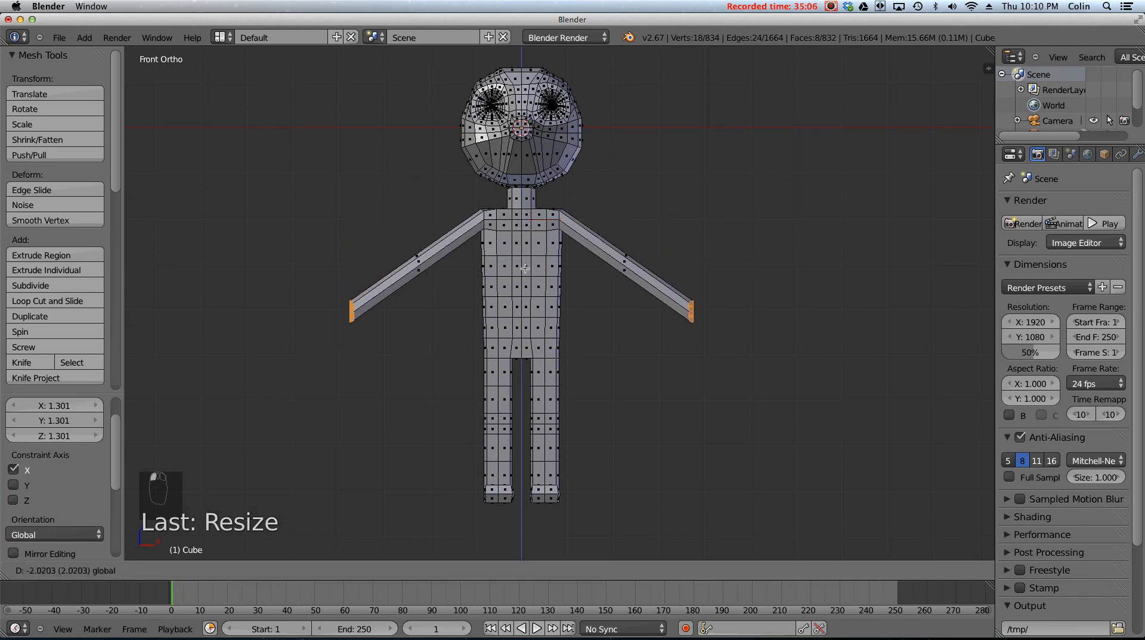
left_click(539, 282)
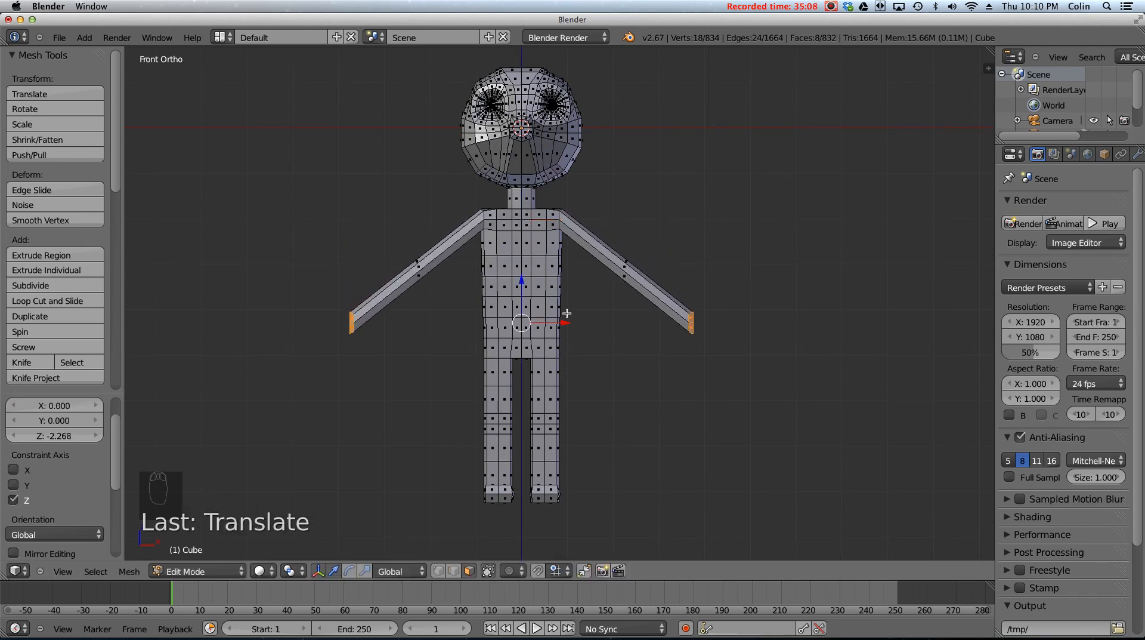
left_click_drag(527, 280, 530, 305)
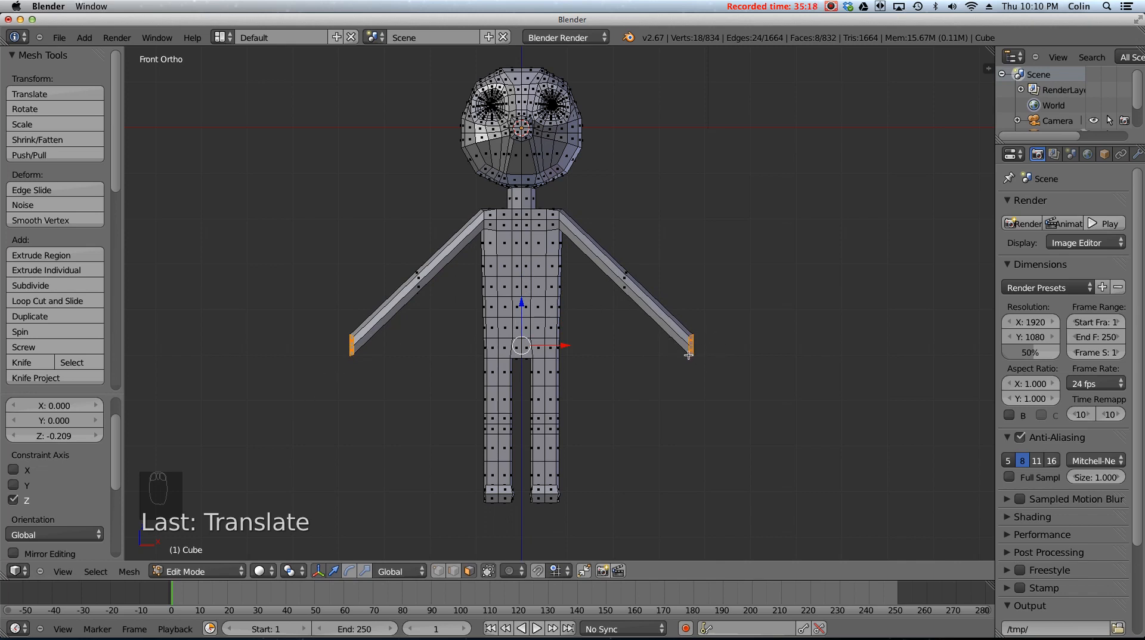
key("ctrl+z")
key("ctrl+z")
key("ctrl+z")
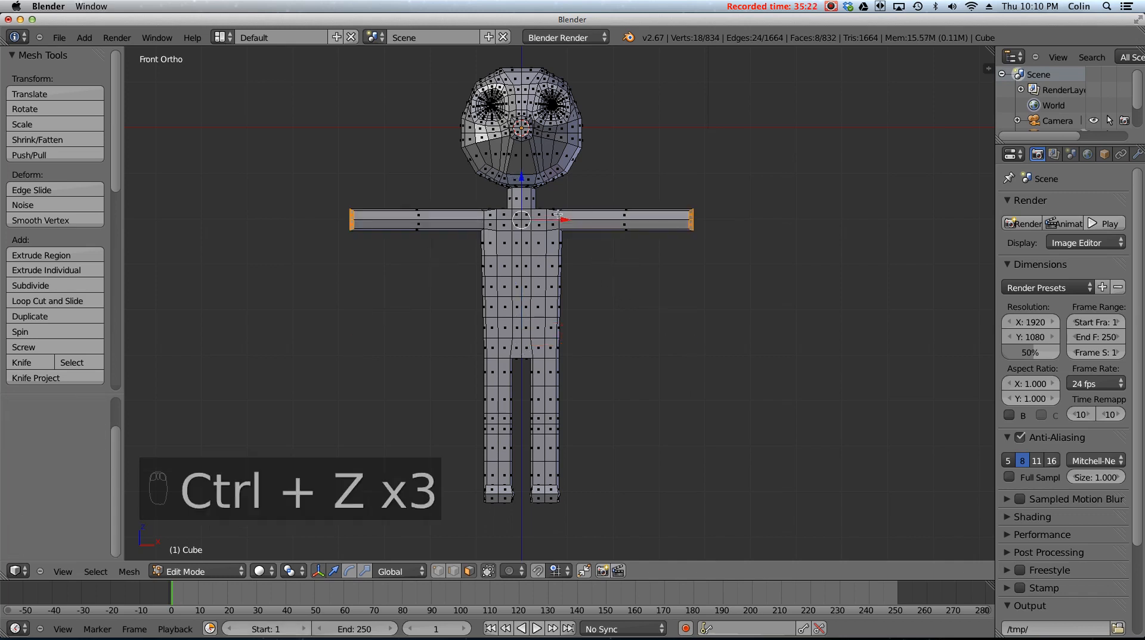
- Scale both arm ends along X by about 0.883 to shorten the arms
key("s")
key("x")
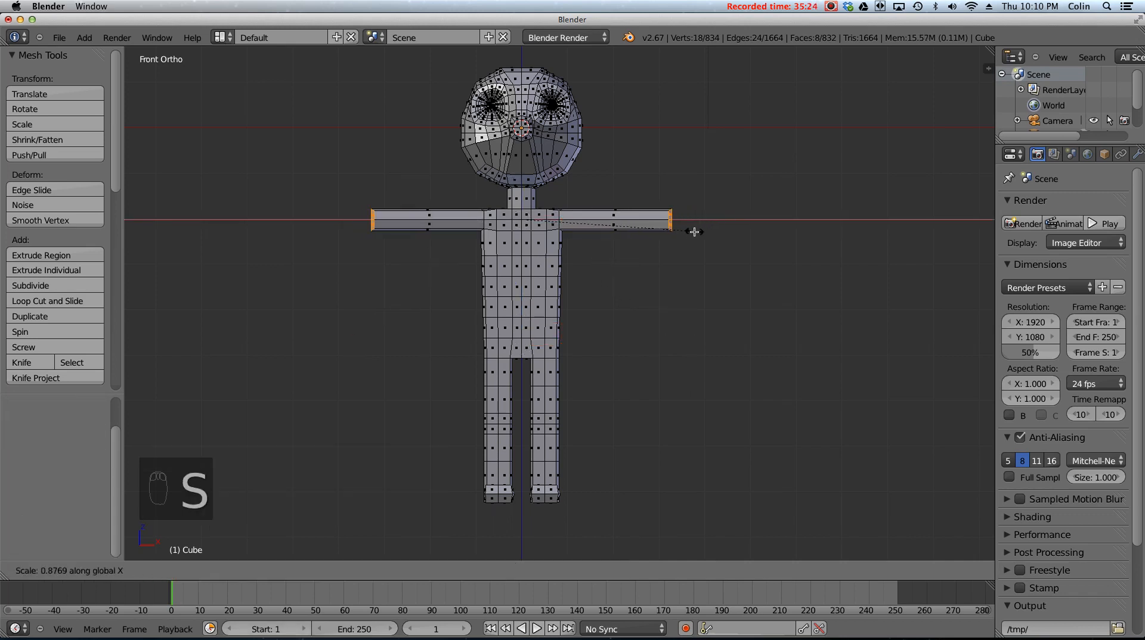
left_click(695, 232)
middle_click_drag(695, 231, 479, 211)
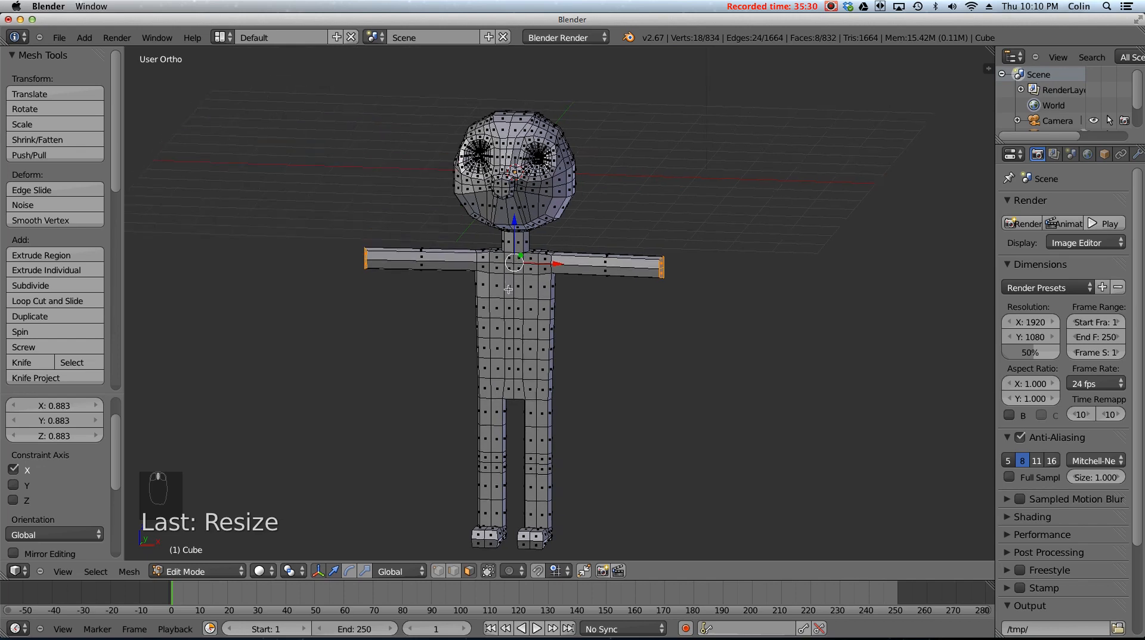
- Scale the four end faces of the character's right arm by about 0.606 to taper it
middle_click_drag(503, 264, 622, 331)
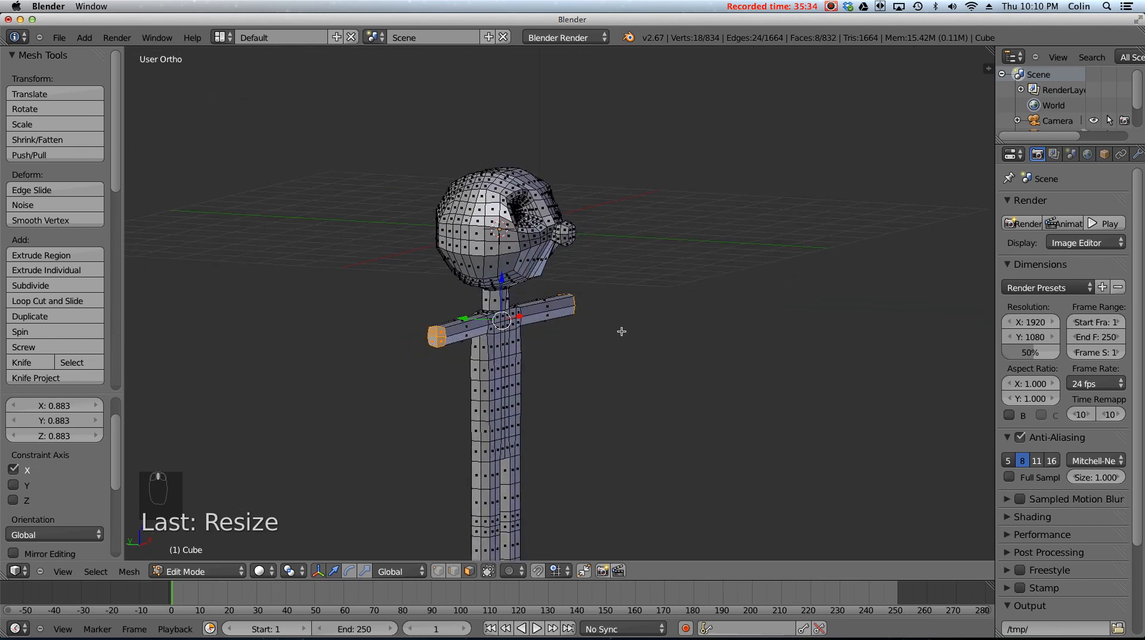
right_click(439, 335)
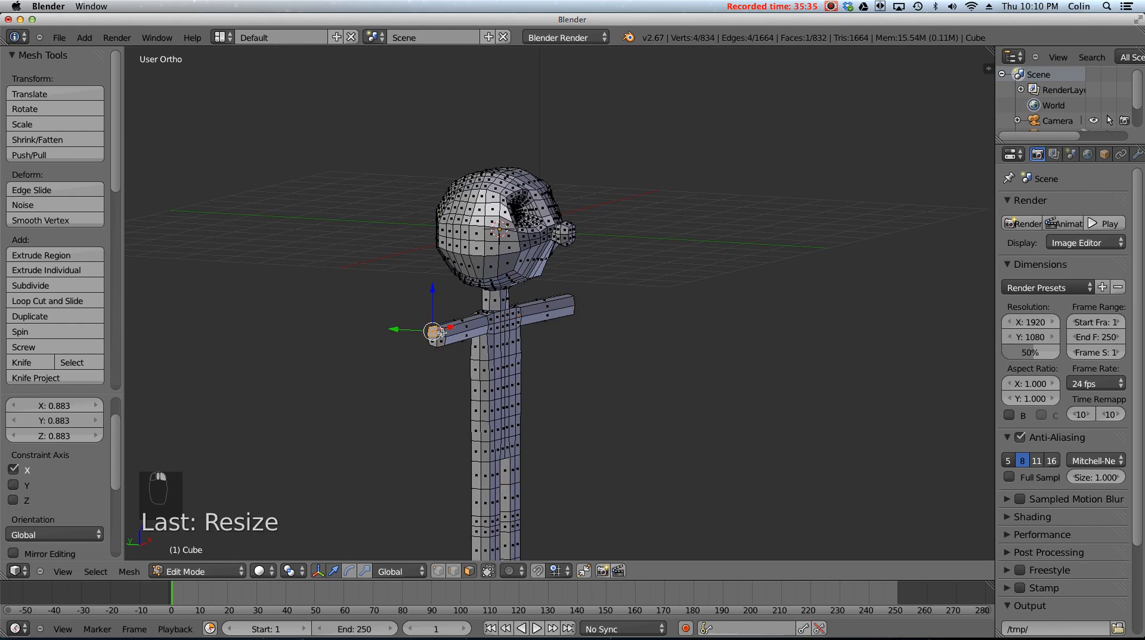
key("s")
left_click(529, 323)
- Scale the four end faces of the character's left arm by about 0.751 to taper it
middle_click_drag(827, 380, 657, 383)
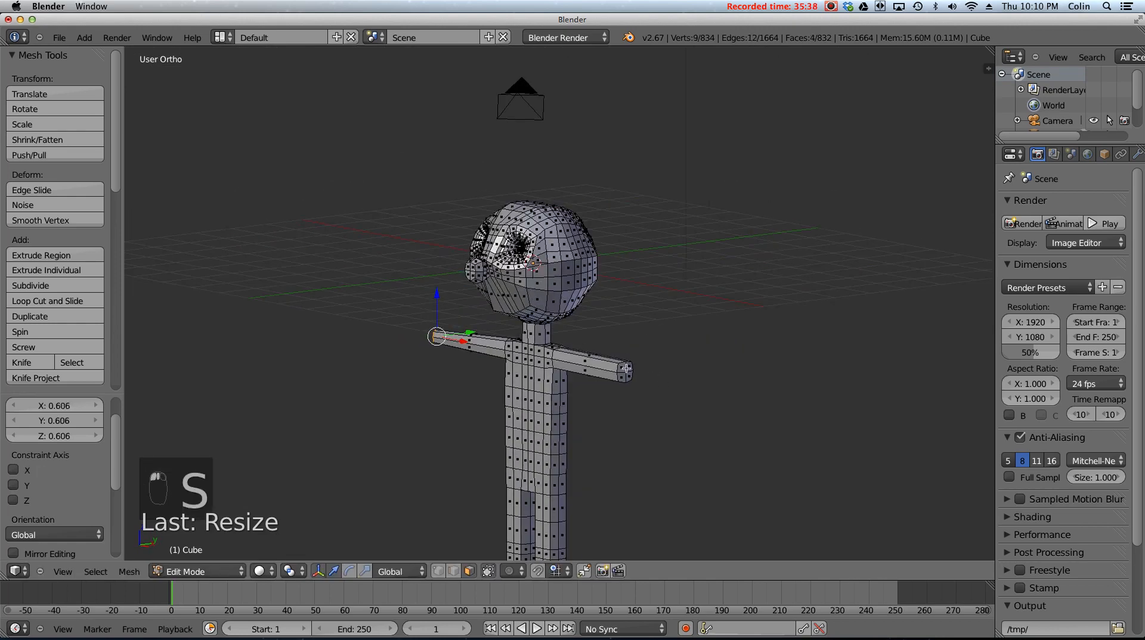
right_click(625, 367)
right_click(624, 370)
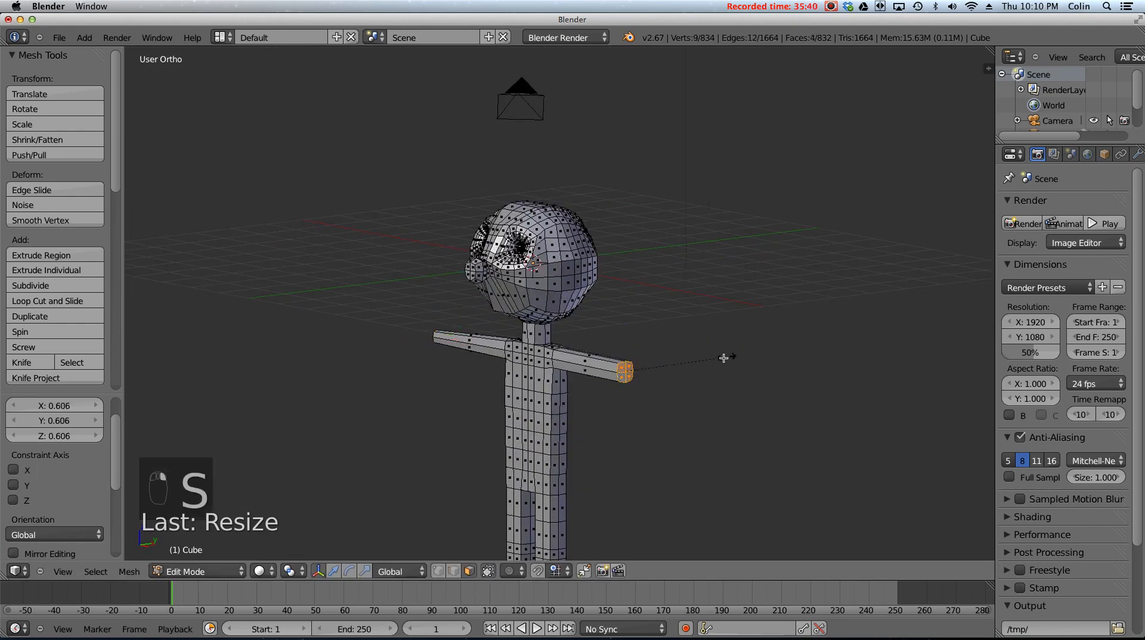
key("s")
left_click(703, 373)
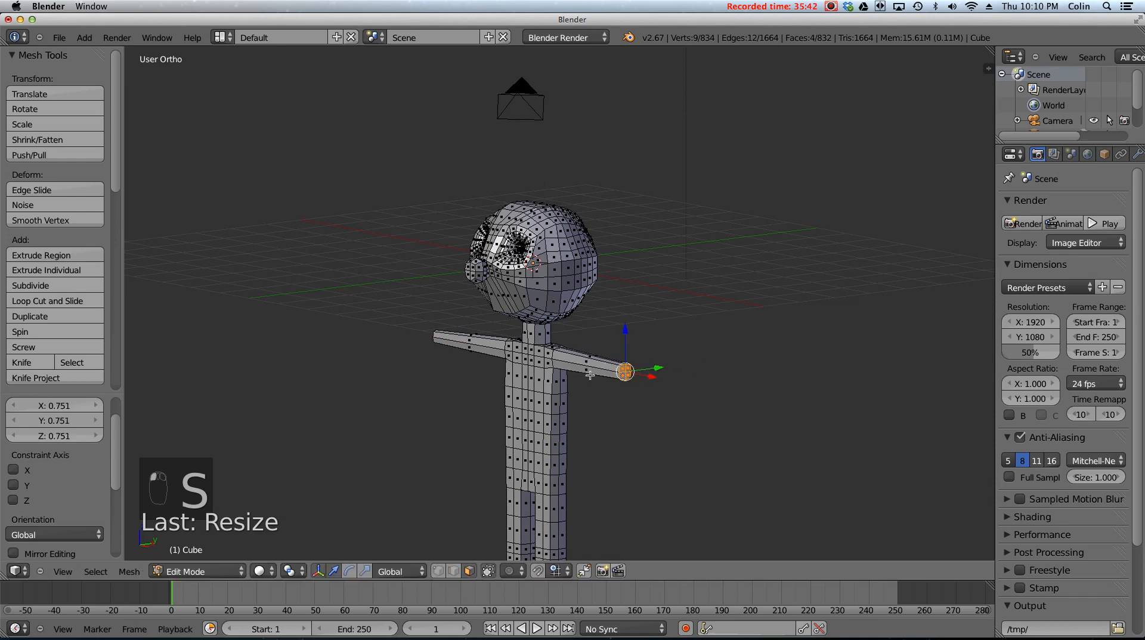
- Select the four tall faces in the mouth area on the character's right side, below and beside the nose
key("KP_1")
middle_click_drag(831, 240, 471, 256, "shift")
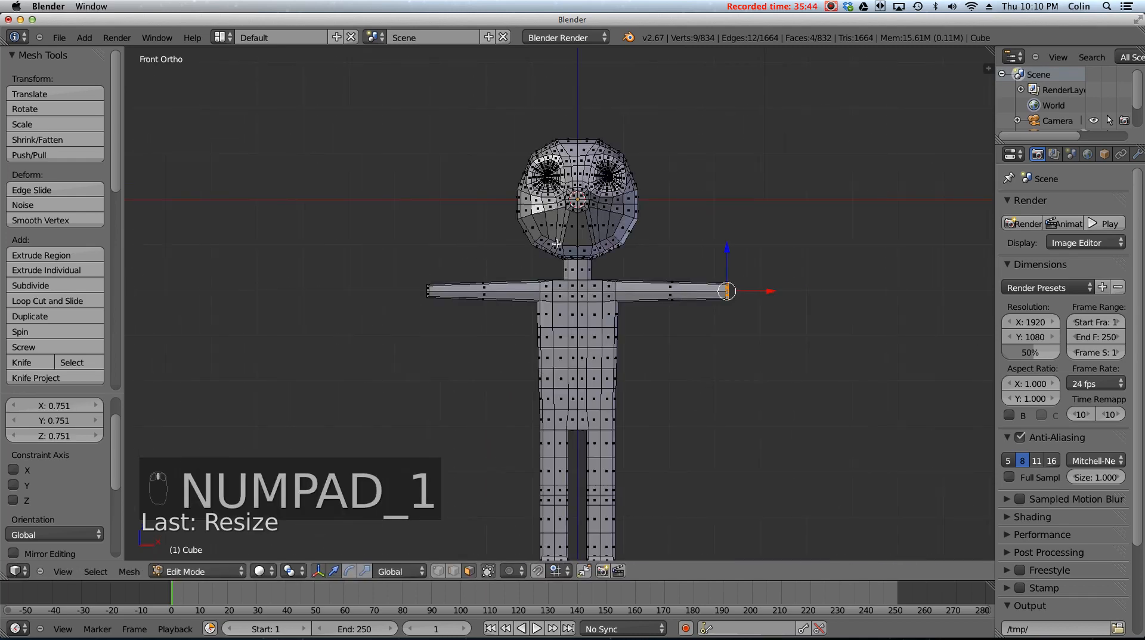
scroll(556, 236, "up", 3)
middle_click_drag(588, 169, 502, 280, "shift")
scroll(522, 278, "up", 2)
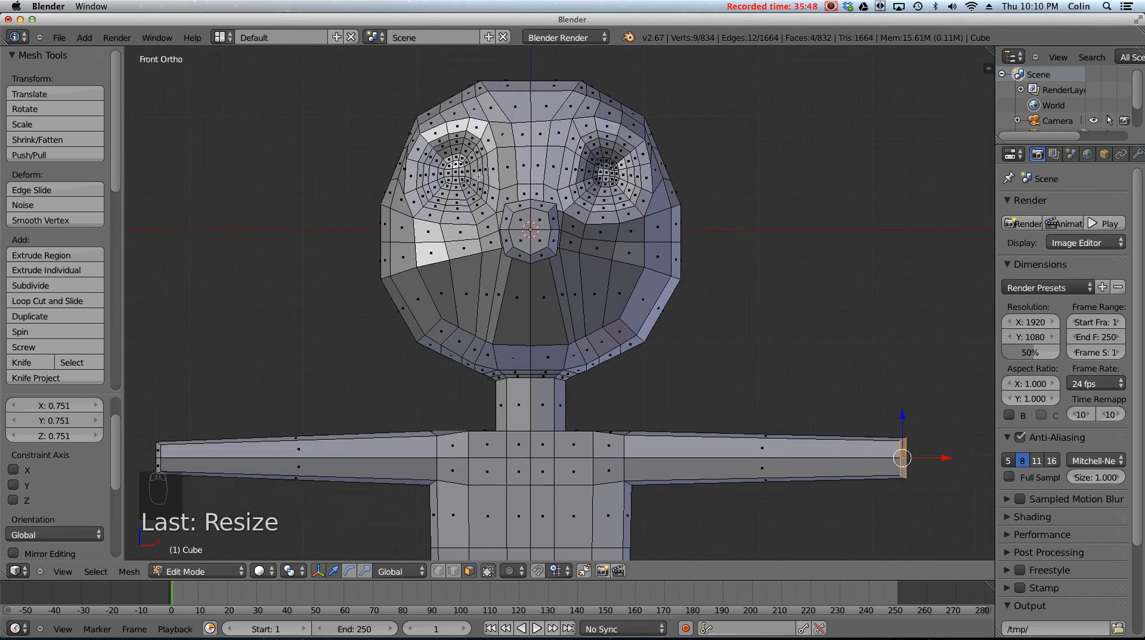
right_click(448, 278)
right_click(470, 278, "shift")
right_click(486, 281, "shift")
right_click(501, 282, "shift")
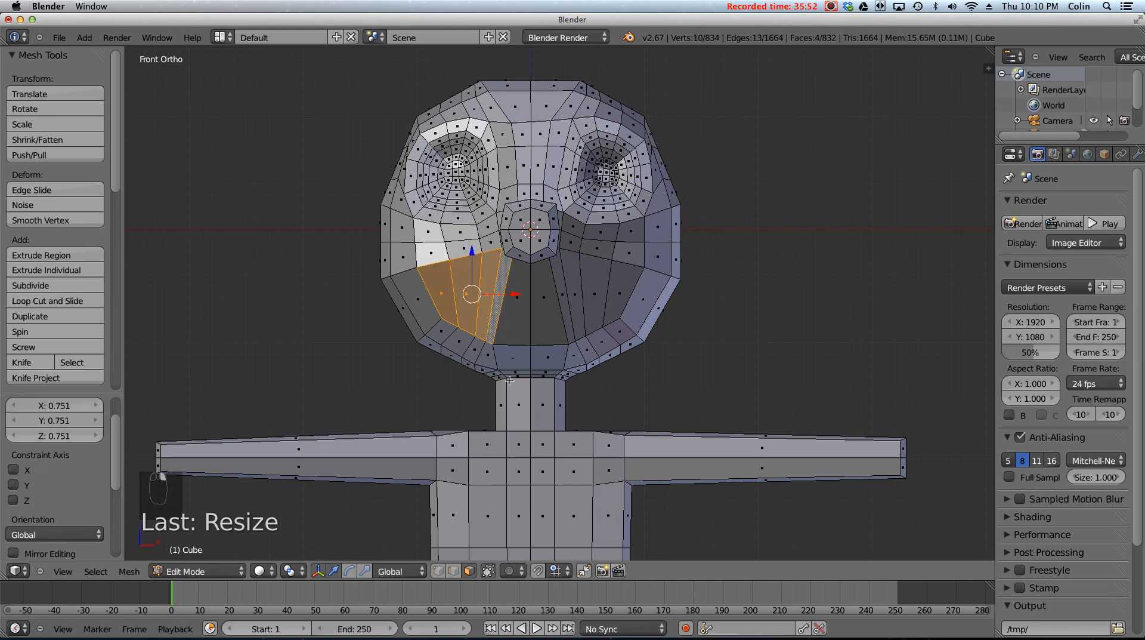
- Switch to vertex selection and scale the innermost pair of vertices along the mouth area's lower edge by about 0.558
left_click(454, 570)
right_click(503, 344)
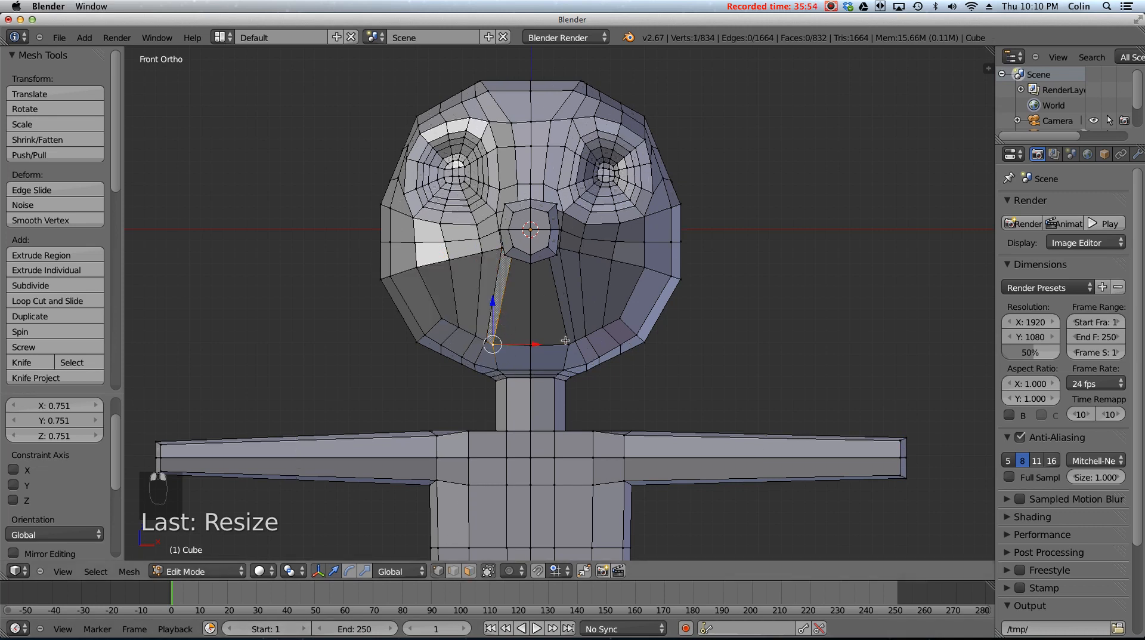
right_click(558, 345, "shift")
key("s")
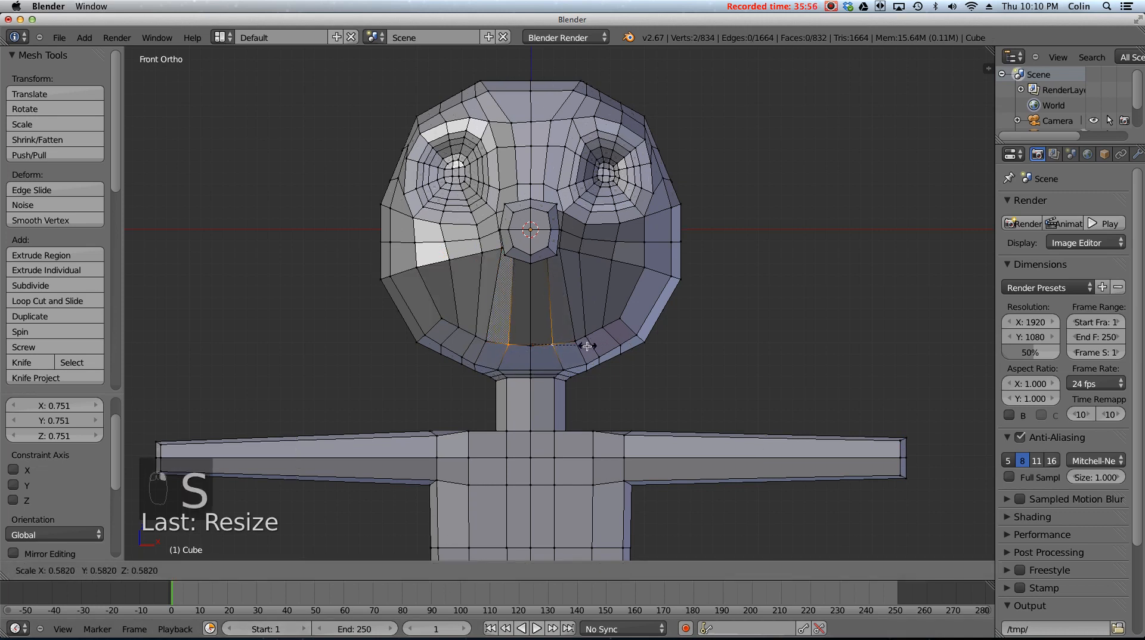
left_click(586, 345)
- Scale the next pair of vertices outward along the mouth area's lower edge by about 0.826
right_click(485, 341)
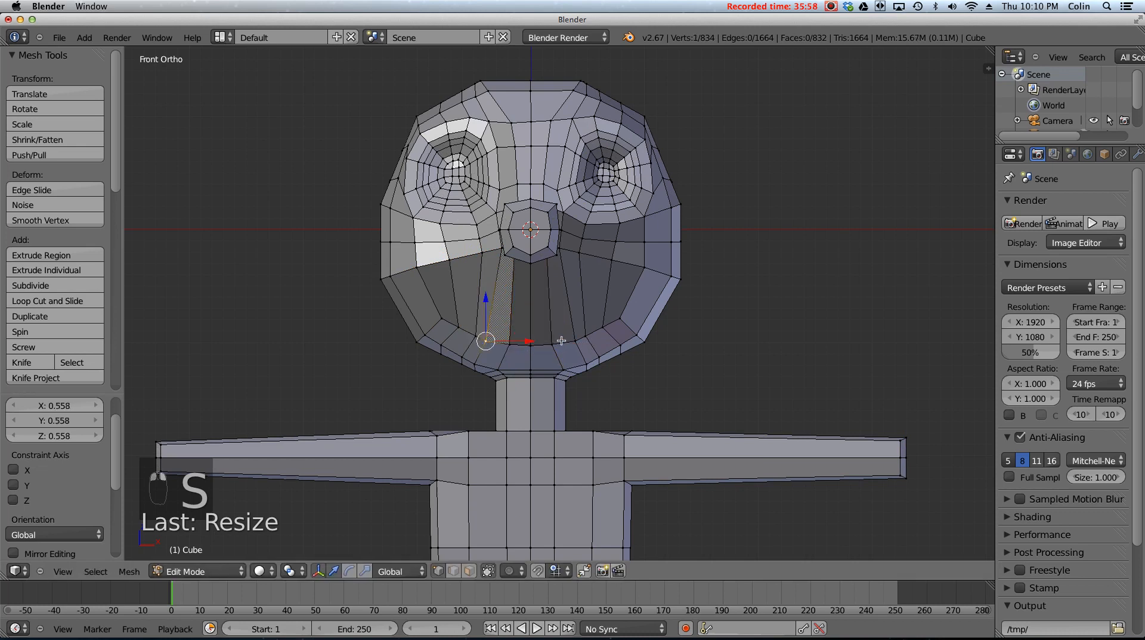
right_click(575, 342, "shift")
key("s")
left_click(610, 334)
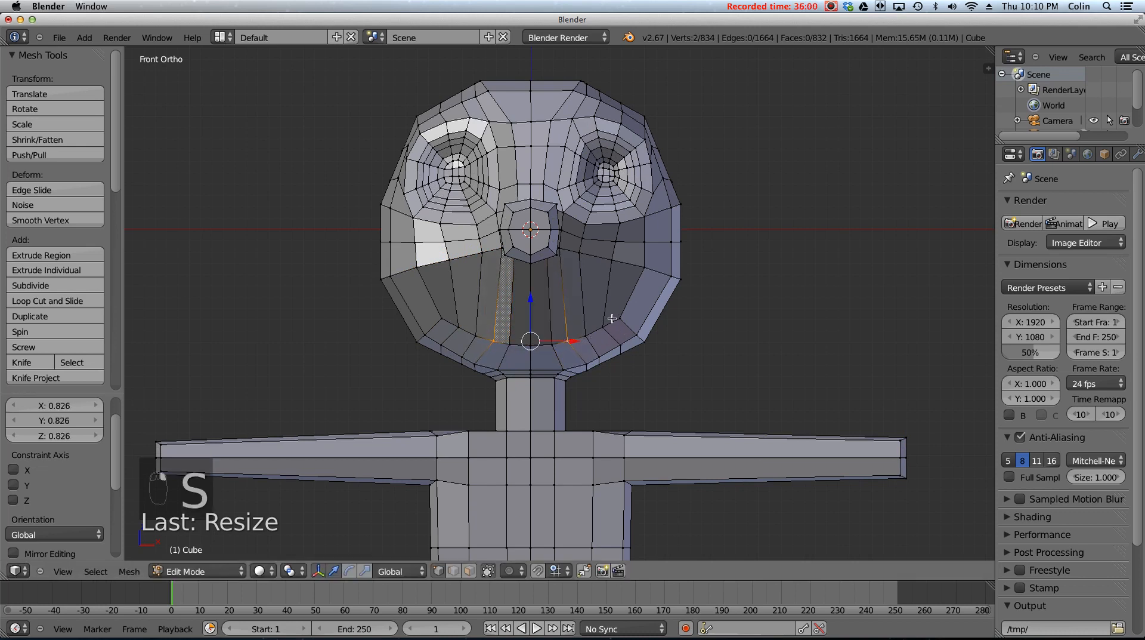
- Switch to face selection and select the row of ten tall faces spanning the mouth area below the nose
right_click(606, 326)
right_click(446, 321)
middle_click_drag(446, 320, 482, 324)
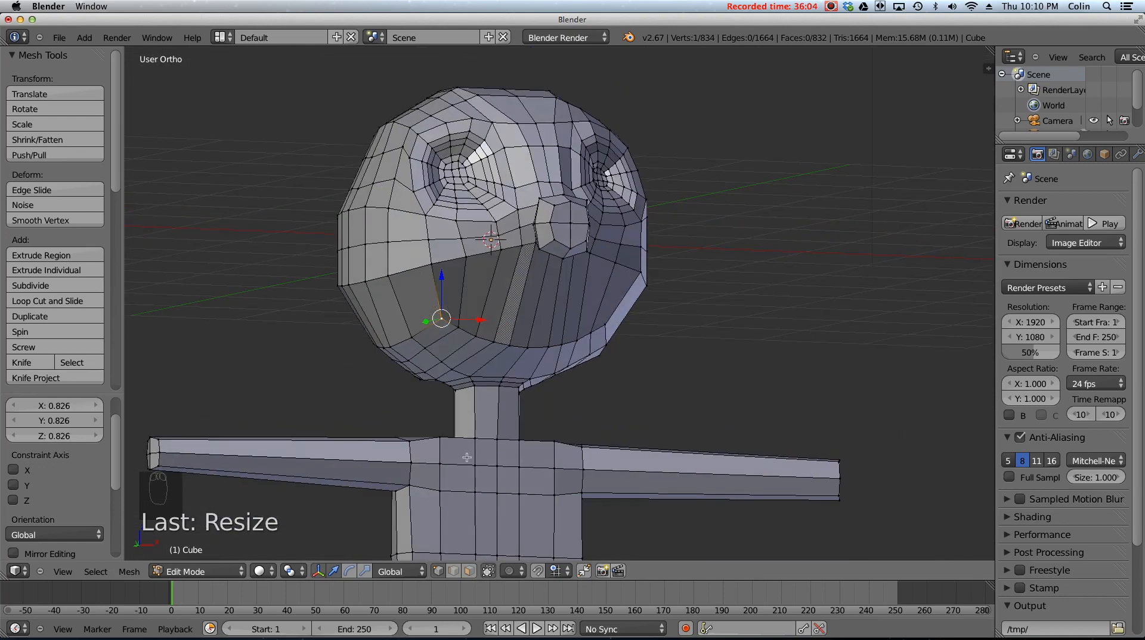
left_click(469, 571)
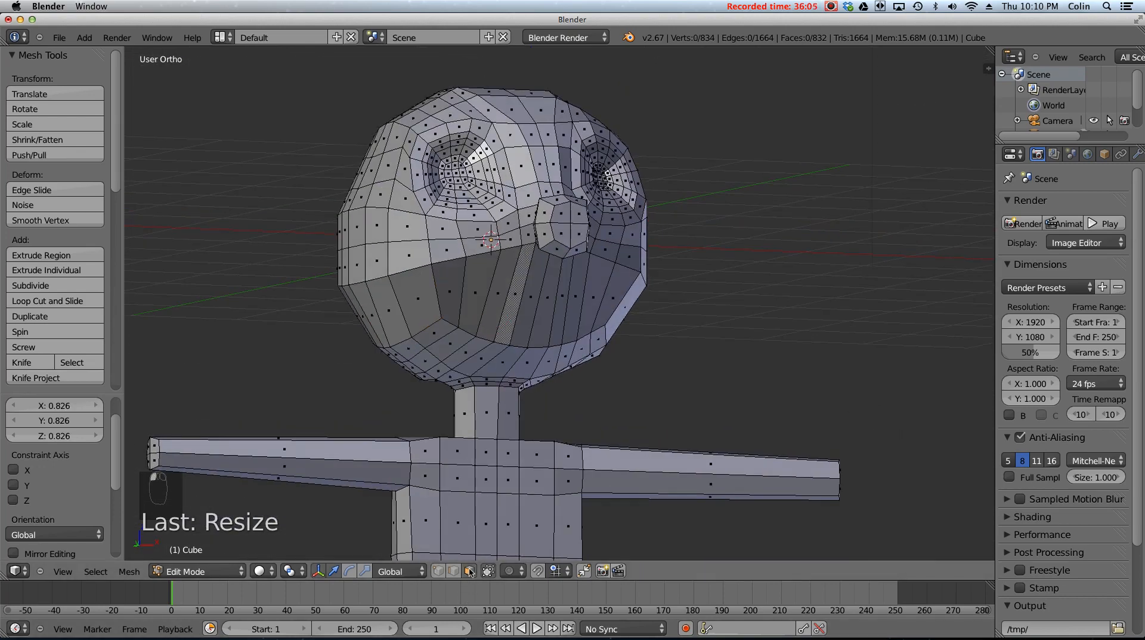
right_click(445, 283)
right_click(477, 282, "shift")
right_click(508, 282, "shift")
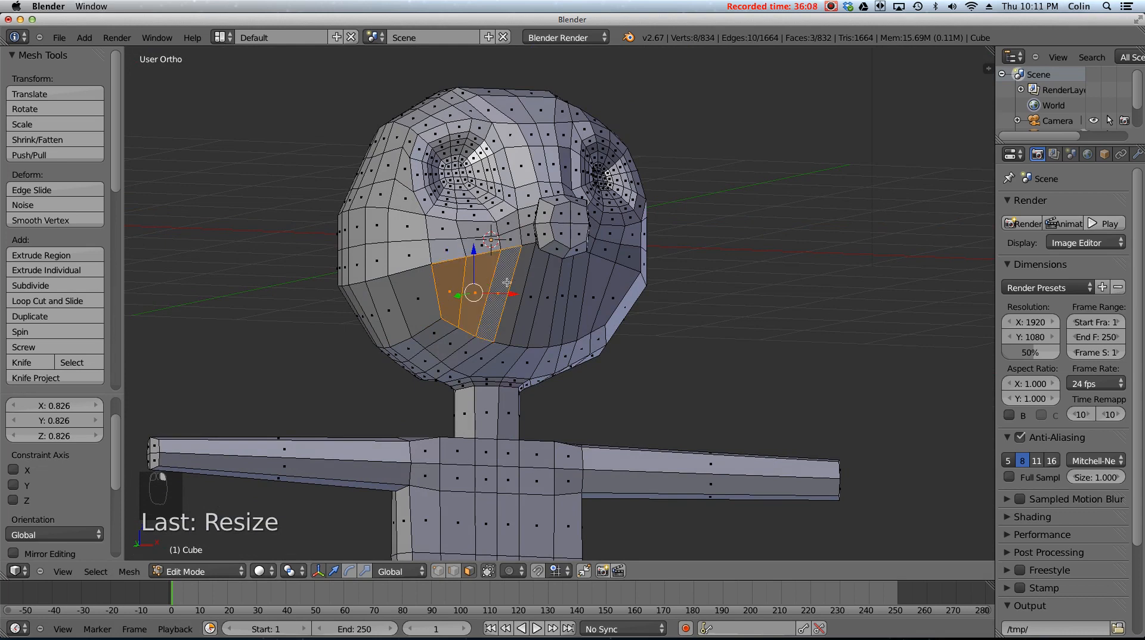
right_click(528, 281, "shift")
right_click(538, 282, "shift")
right_click(550, 282, "shift")
right_click(568, 283, "shift")
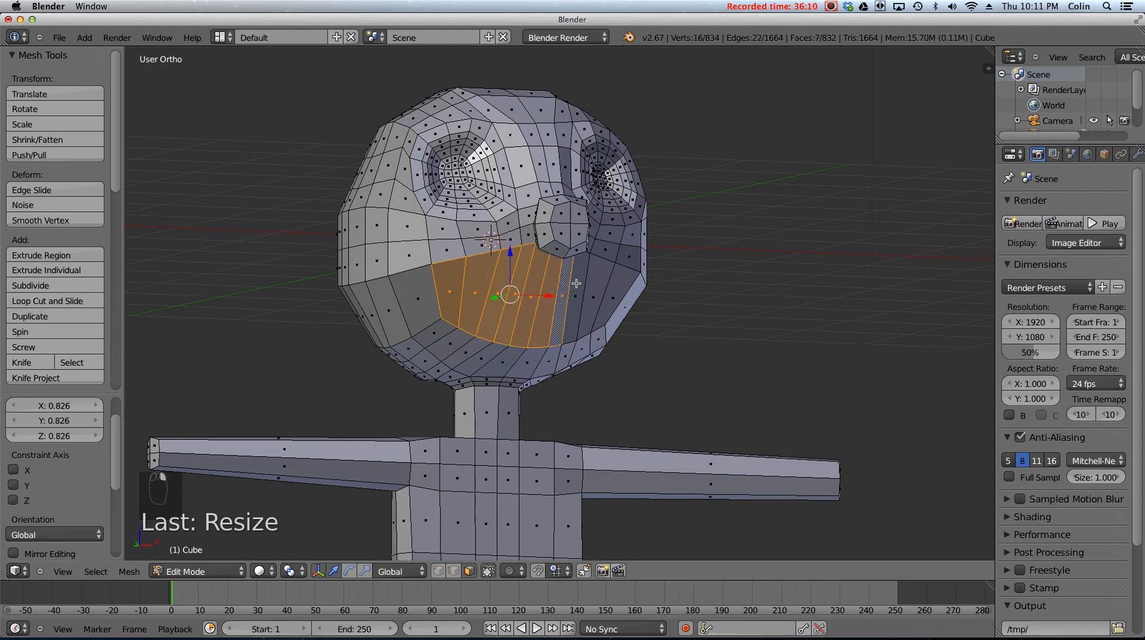
right_click(582, 285, "shift")
right_click(602, 286, "shift")
right_click(623, 285, "shift")
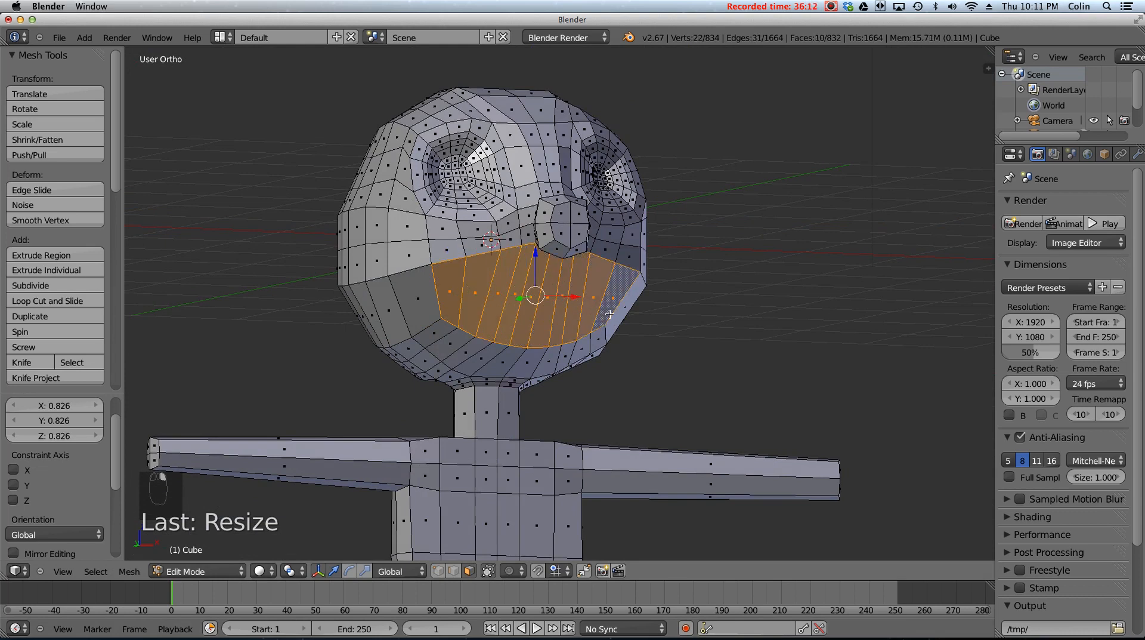
- Extrude the ten mouth faces in place and scale them inward by about 0.724
key("KP_1")
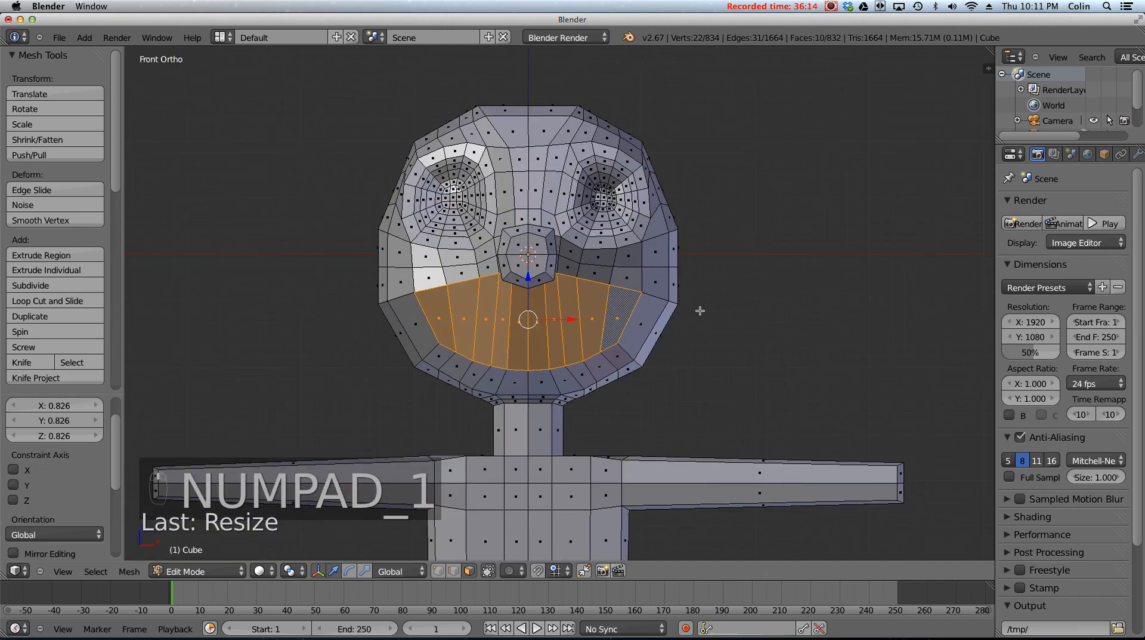
key("e")
left_click(736, 310)
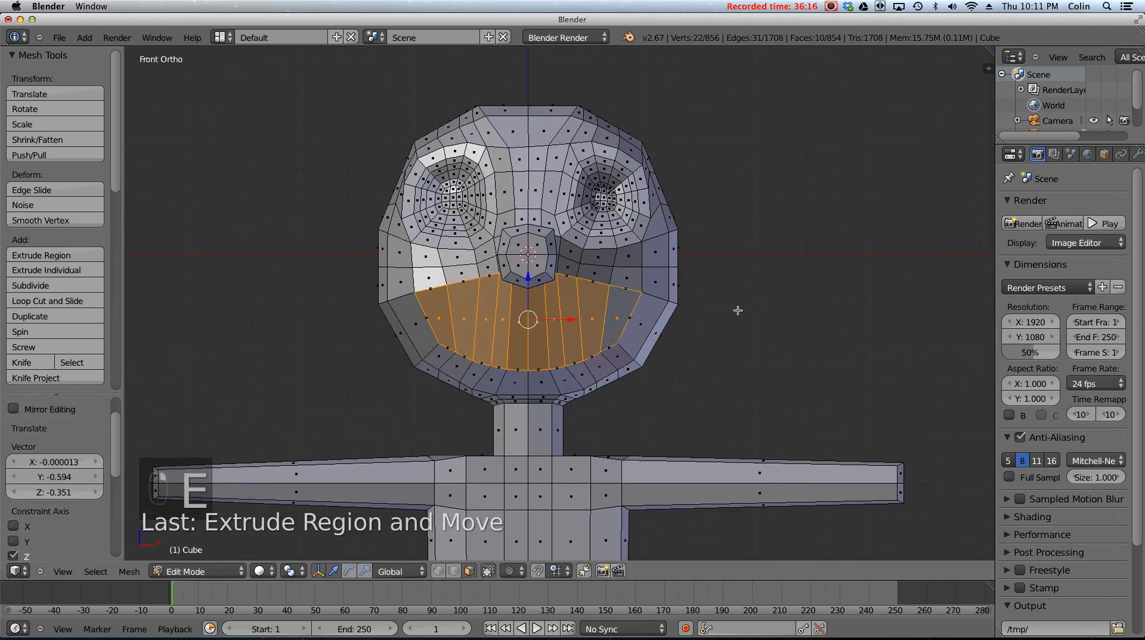
key("s")
left_click(694, 312)
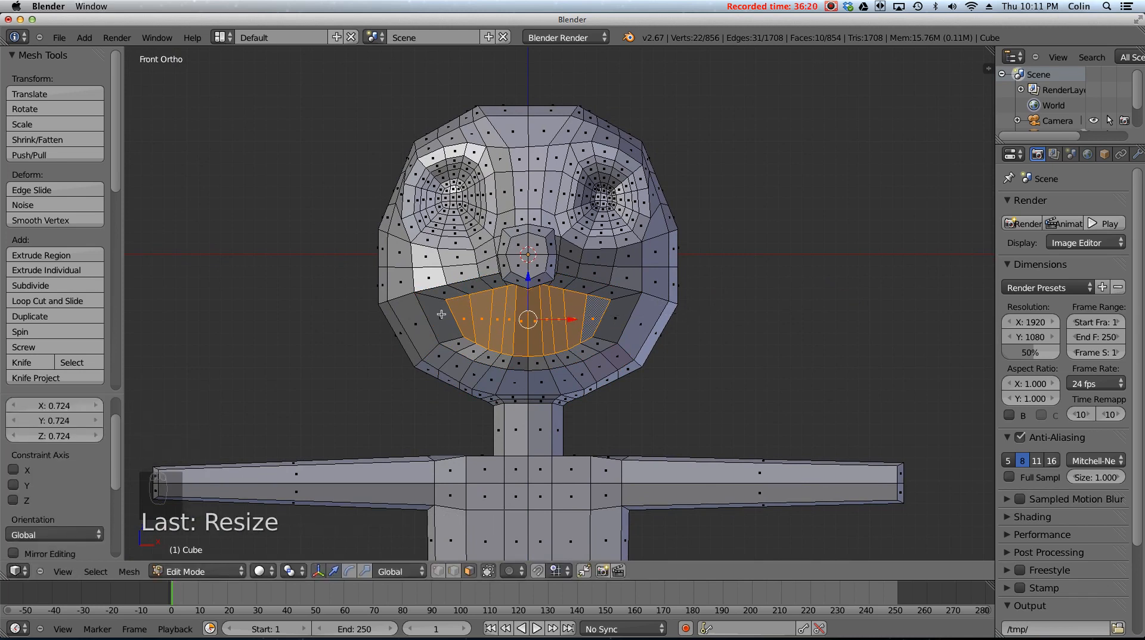
- Scale the inner mouth faces by about 0.838 along Z and about 1.083 along X
left_click(364, 570)
left_click_drag(528, 277, 527, 285)
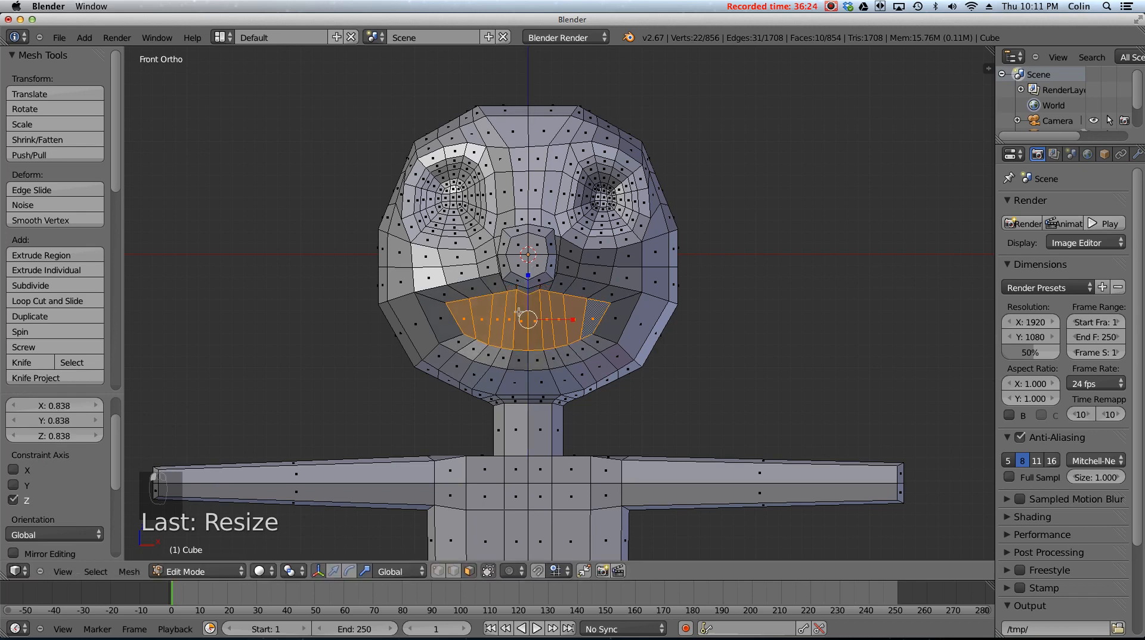
left_click_drag(571, 322, 575, 321)
- Move the inner mouth faces back into the head by about 0.042 along Y
middle_click_drag(700, 284, 567, 346)
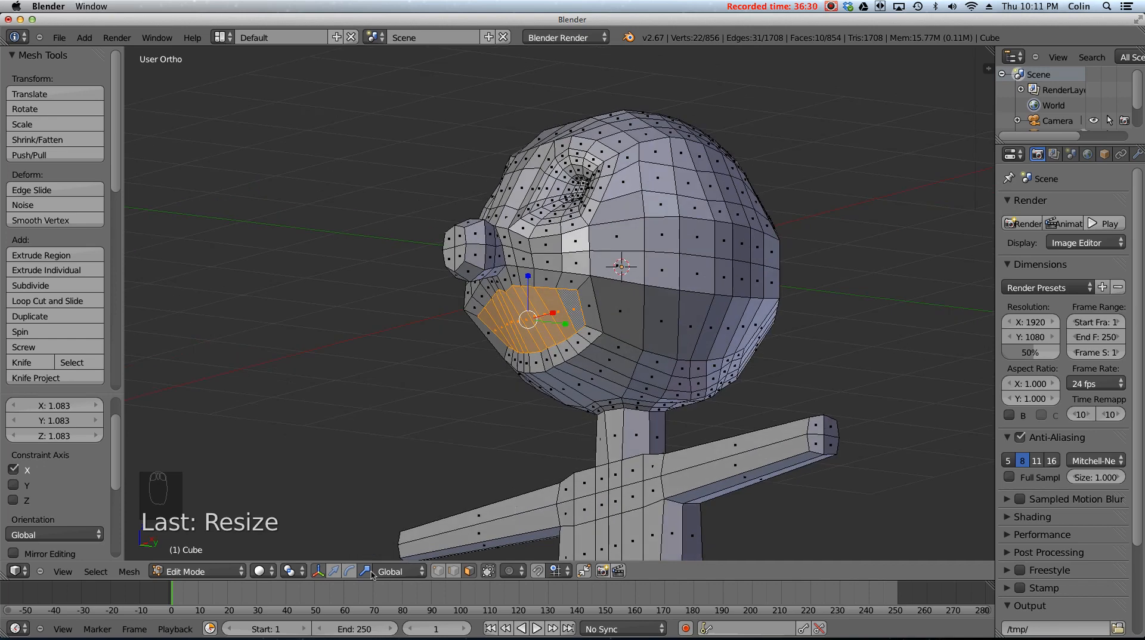
left_click(333, 572)
middle_click_drag(514, 384, 474, 357)
left_click_drag(576, 321, 574, 319)
key("s")
left_click(656, 315)
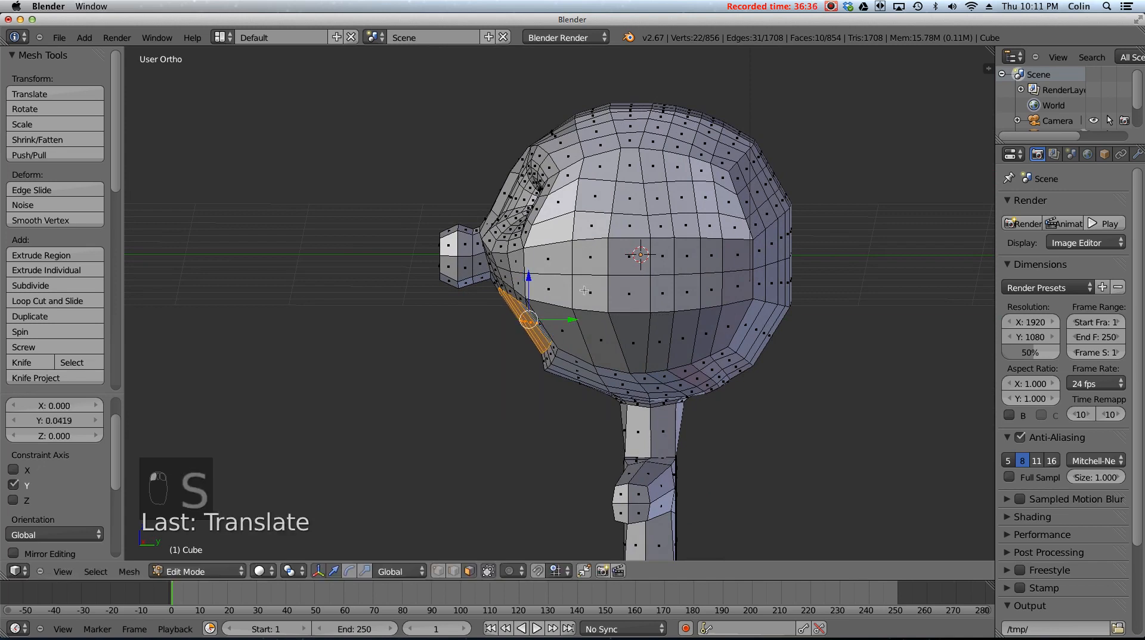
- In side view, tilt the mouth faces slightly and shift them about -0.052 along Z and about -0.073, then 0.042, along Y
key("KP_3")
key("r")
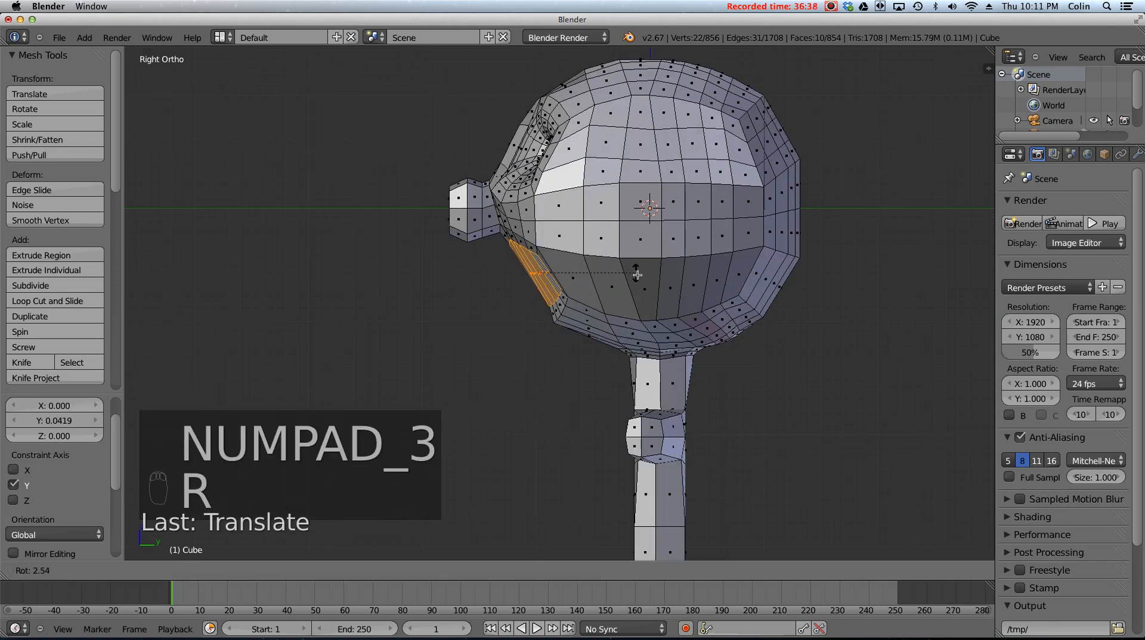
left_click(634, 271)
left_click_drag(575, 273, 567, 276)
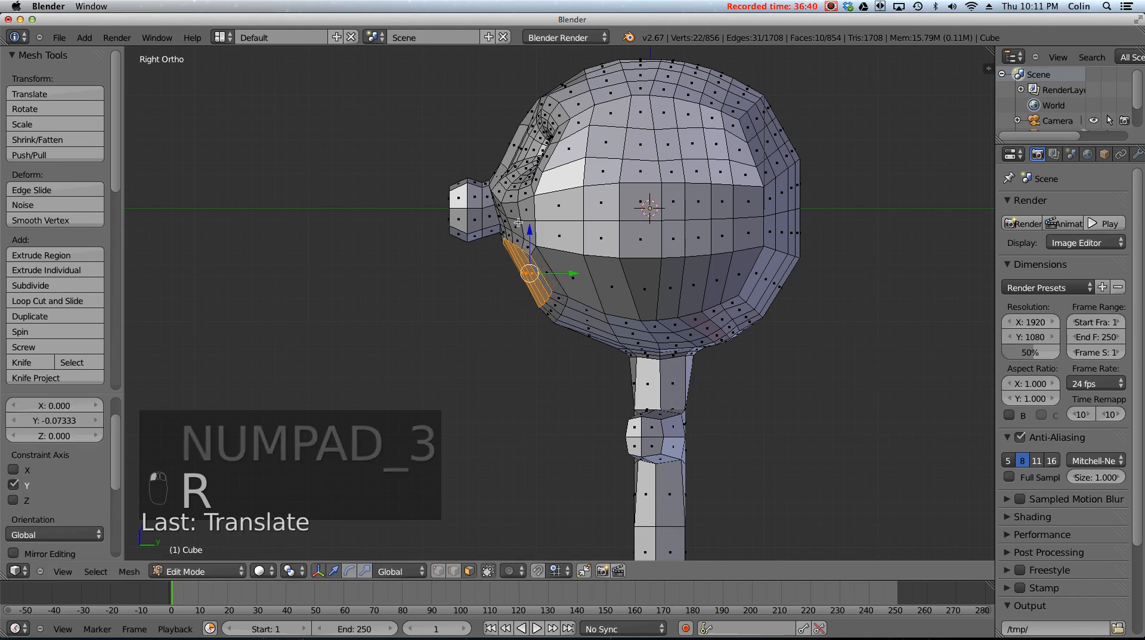
left_click_drag(526, 226, 526, 232)
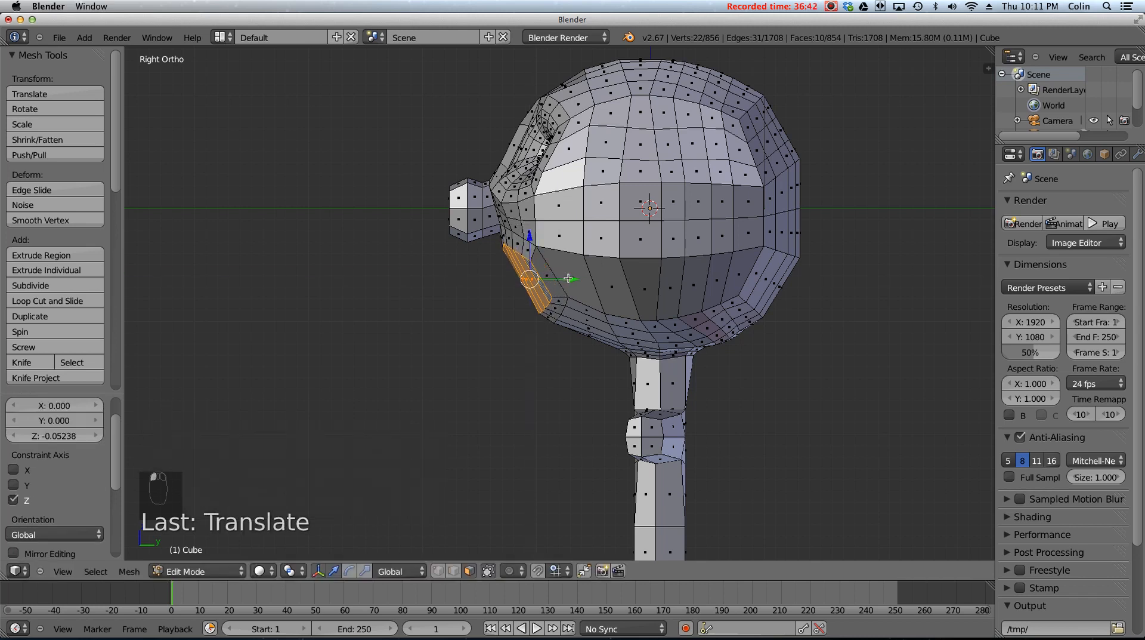
key("g")
key("y")
left_click(578, 277)
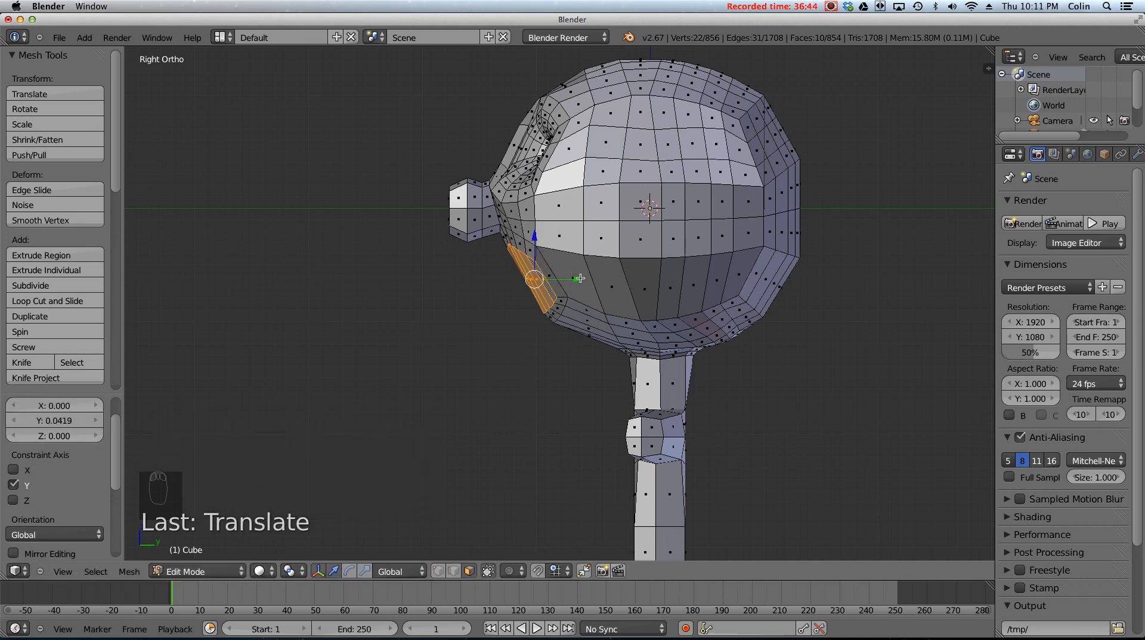
- Extrude the mouth faces again, push them about 0.058 inward along Y, and scale them by about 0.673
key("e")
left_click(580, 278)
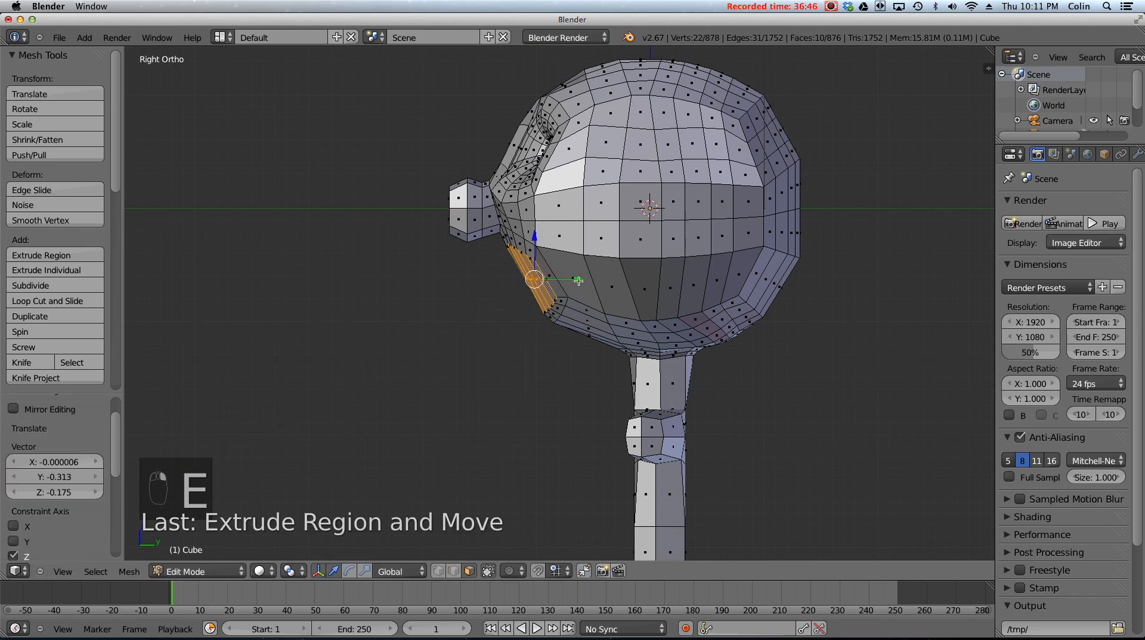
key("g")
key("y")
left_click(643, 264)
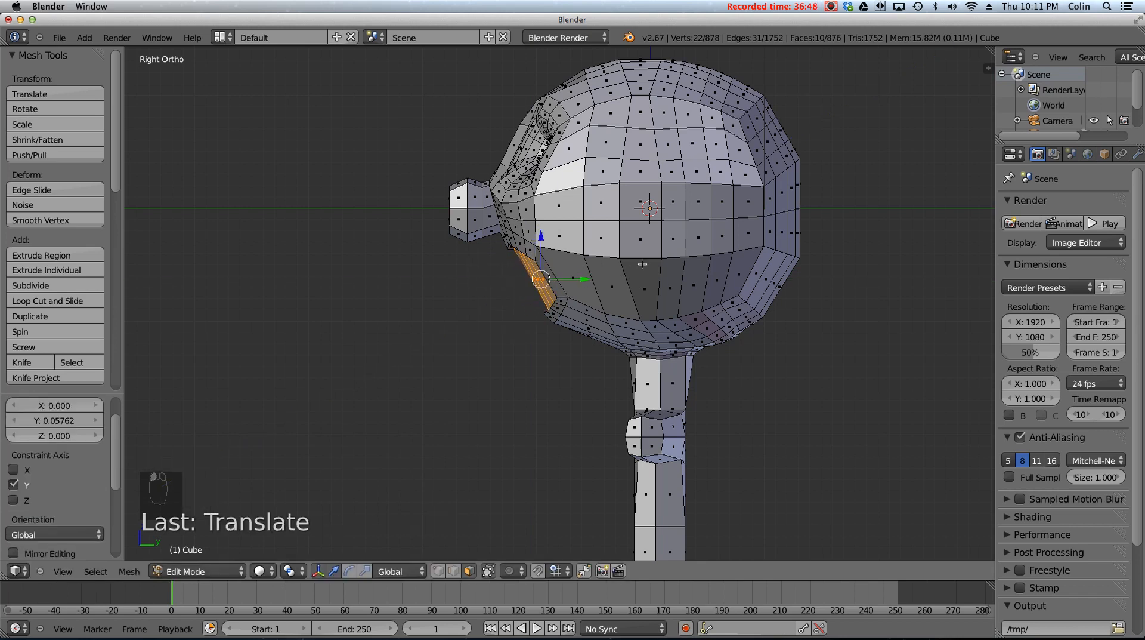
key("s")
left_click(441, 282)
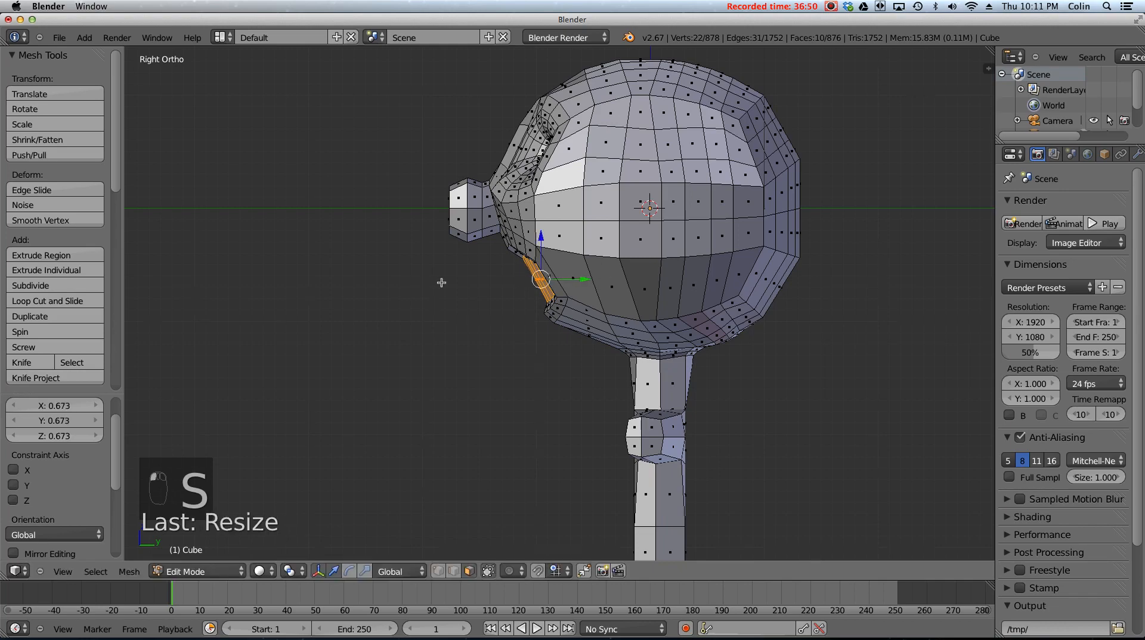
- Switch to edge selection and raise the central edge of the upper lip by about 0.043 along Z
middle_click_drag(441, 282, 544, 252)
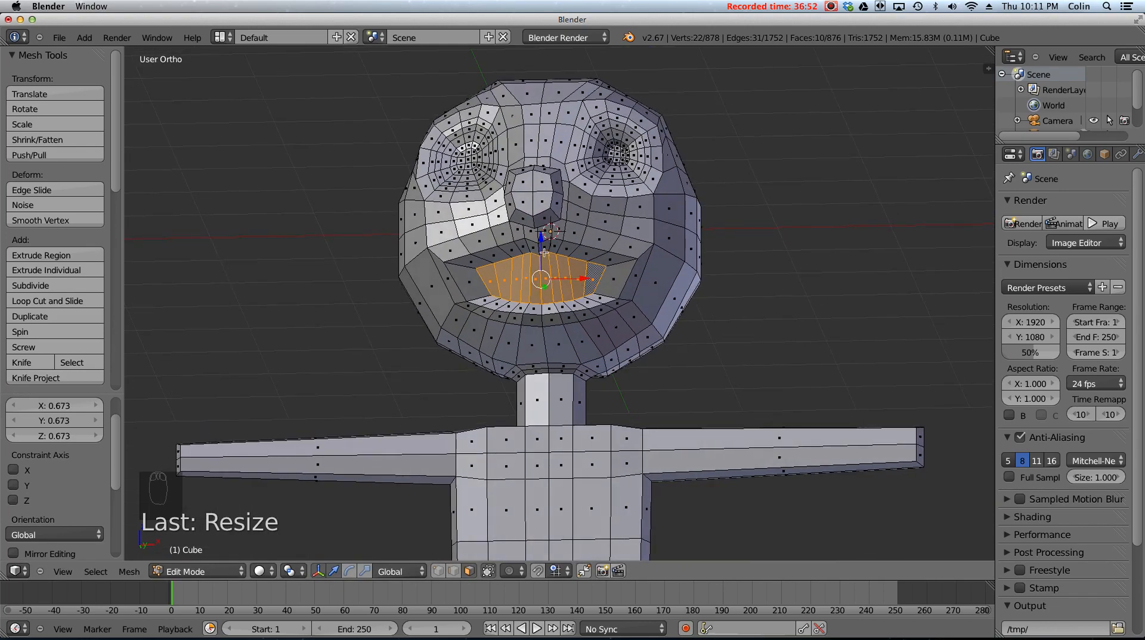
right_click(543, 248)
left_click(454, 571)
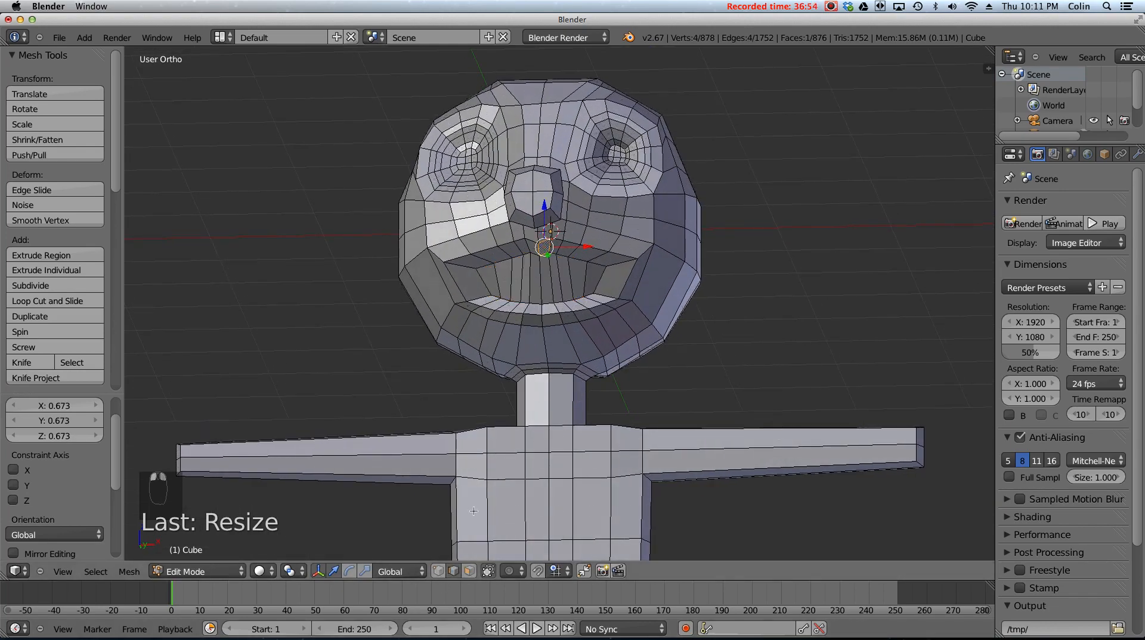
right_click(540, 250)
left_click_drag(539, 213, 539, 202)
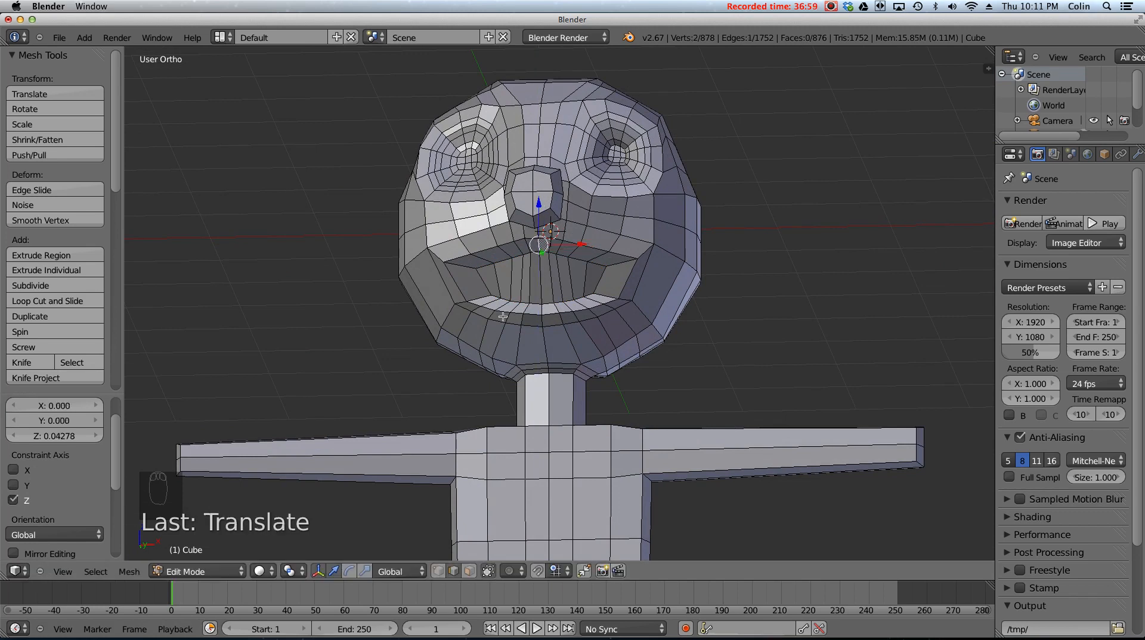
- Add one horizontal loop cut through the mouth with a slide factor of about -0.068, and select its edge at the character's right mouth corner
left_click(467, 571)
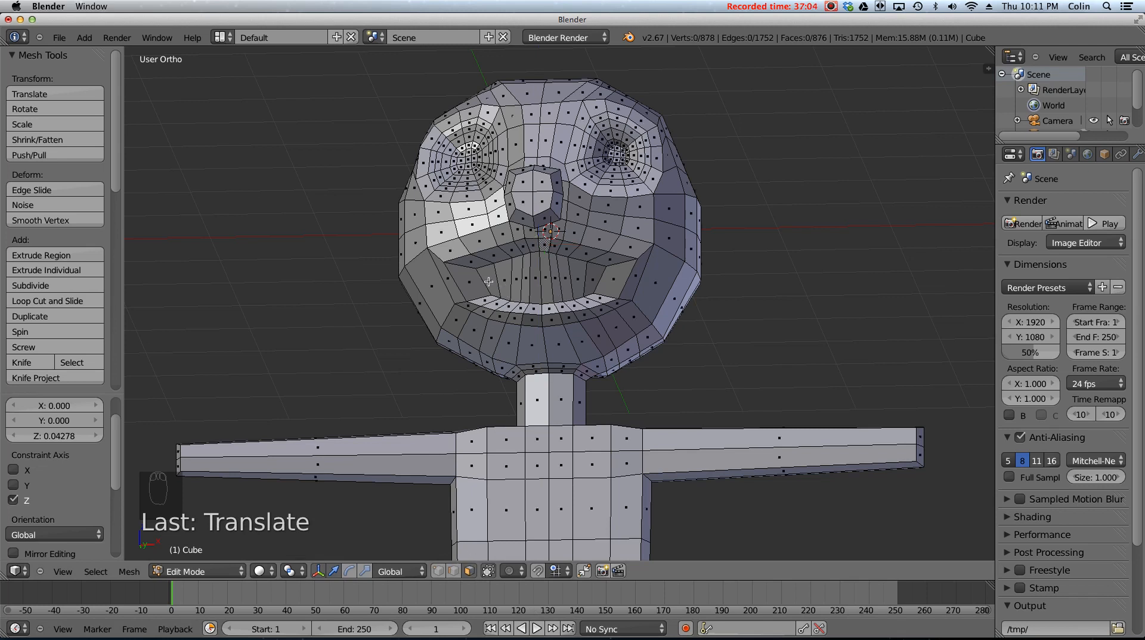
key("ctrl+r")
left_click(471, 282)
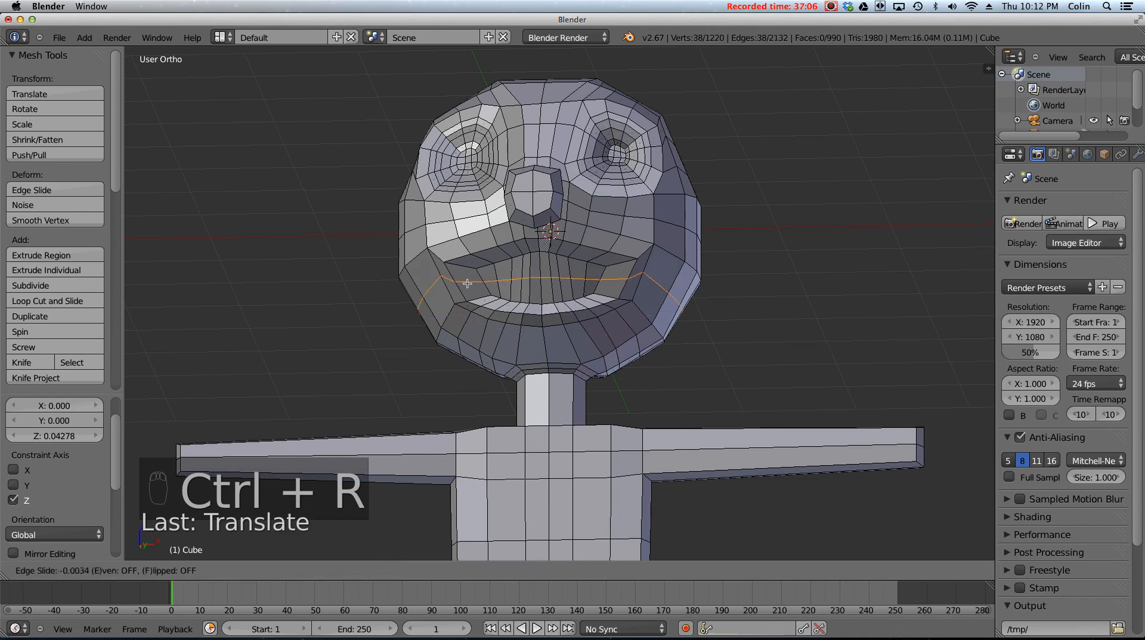
left_click(471, 282)
mouse_move(471, 283)
middle_mouse_down()
mouse_move(502, 295)
mouse_move(454, 277)
middle_mouse_up()
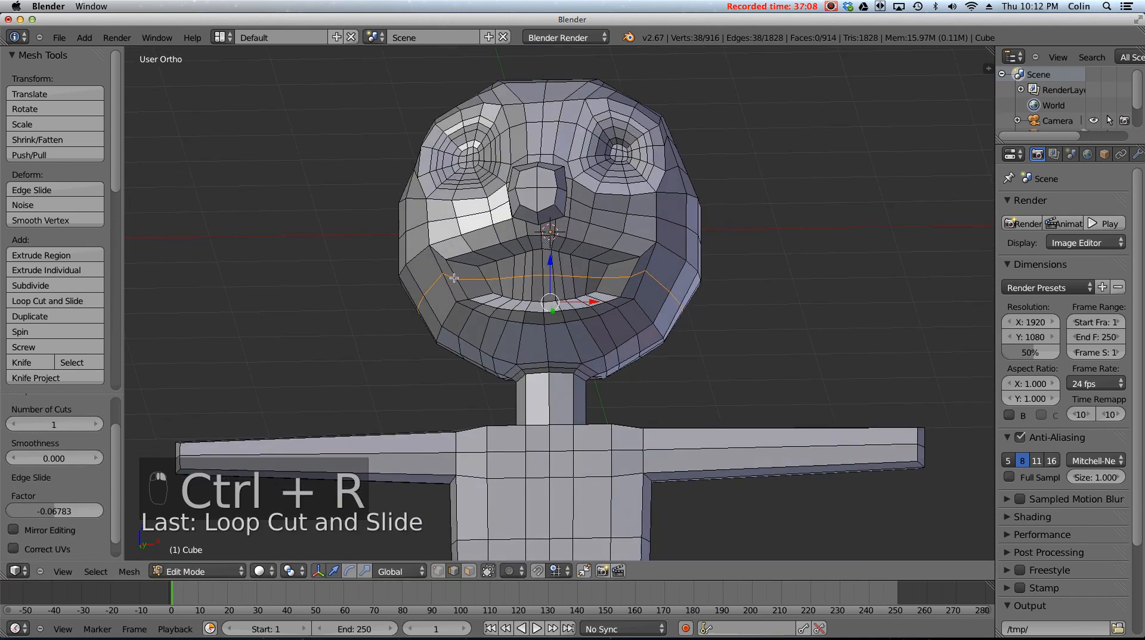
right_click(450, 275)
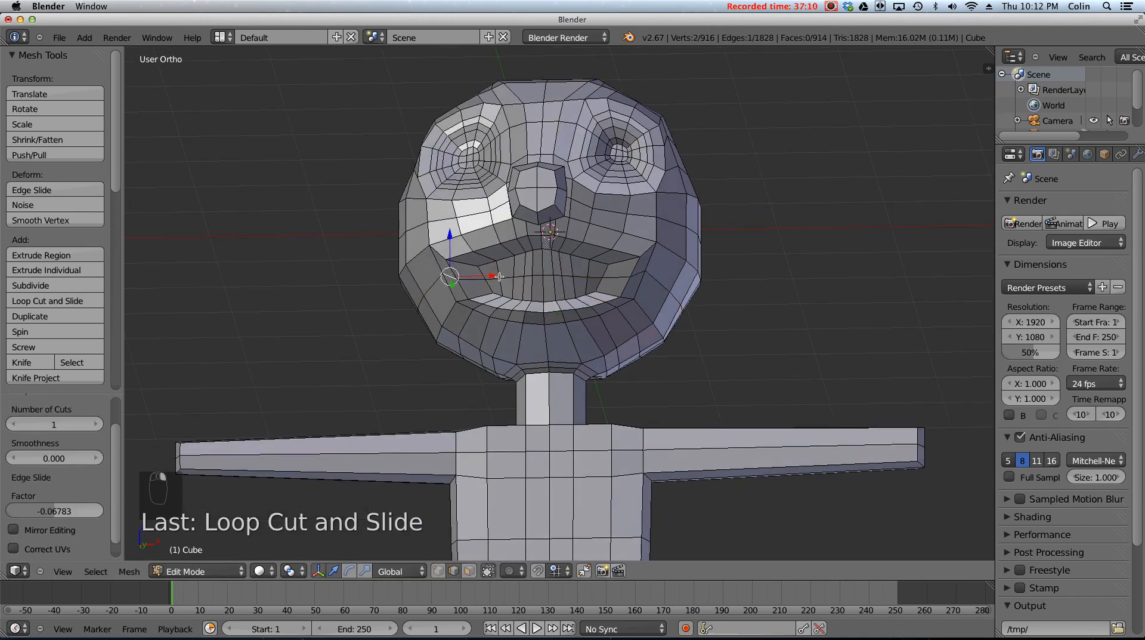
- Try to pull the selected mouth-corner edge outward along X
left_click_drag(500, 276, 486, 276)
mouse_move(487, 276)
middle_mouse_down()
mouse_move(575, 278)
mouse_move(488, 281)
middle_mouse_up()
left_click_drag(482, 279, 476, 279)
mouse_move(476, 279)
middle_mouse_down()
mouse_move(568, 290)
mouse_move(589, 312)
mouse_move(624, 282)
mouse_move(480, 291)
middle_mouse_up()
key("ctrl+z")
key("ctrl+z")
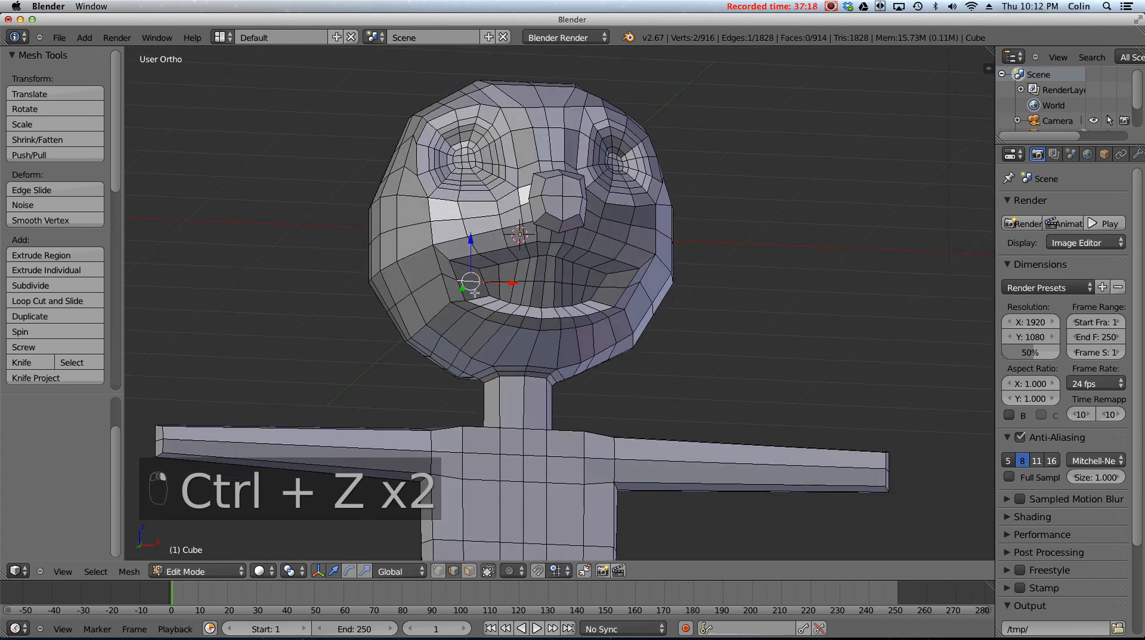
- Add the neighbouring loop edges at both mouth corners to the selection and scale them by about 1.202 along X
right_click(455, 278, "shift")
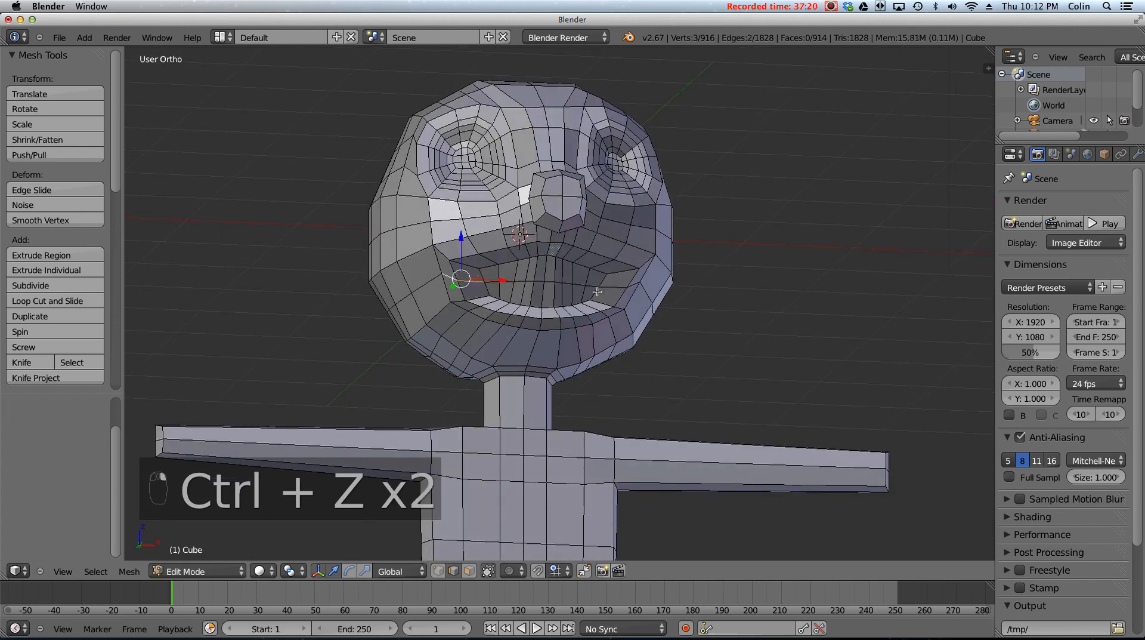
right_click(636, 284, "shift")
key("s")
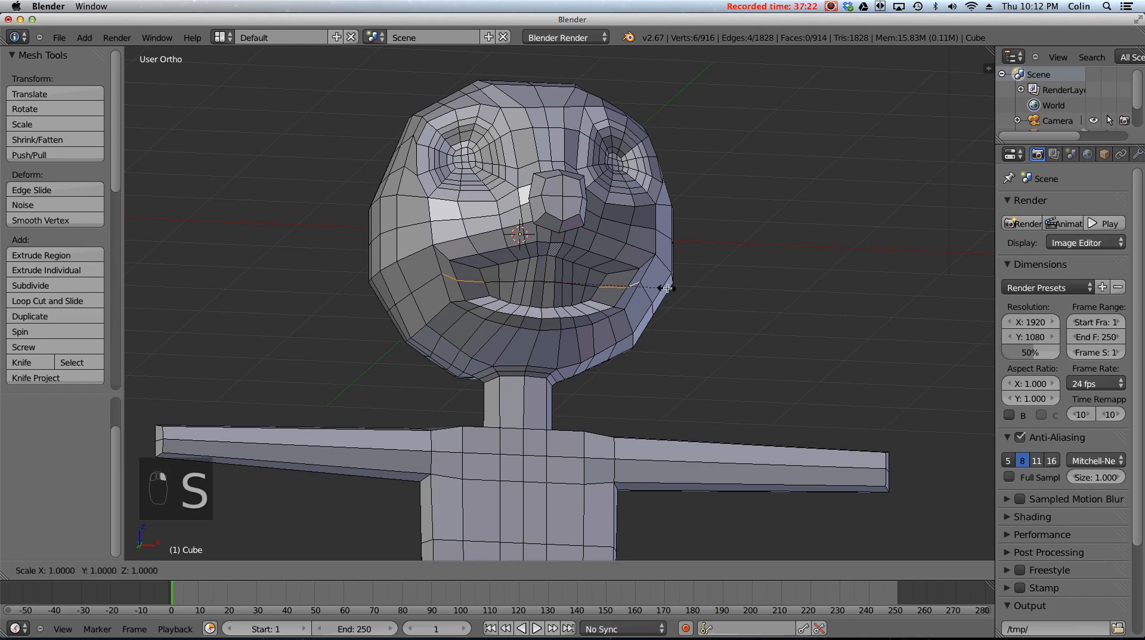
key("x")
left_click(693, 295)
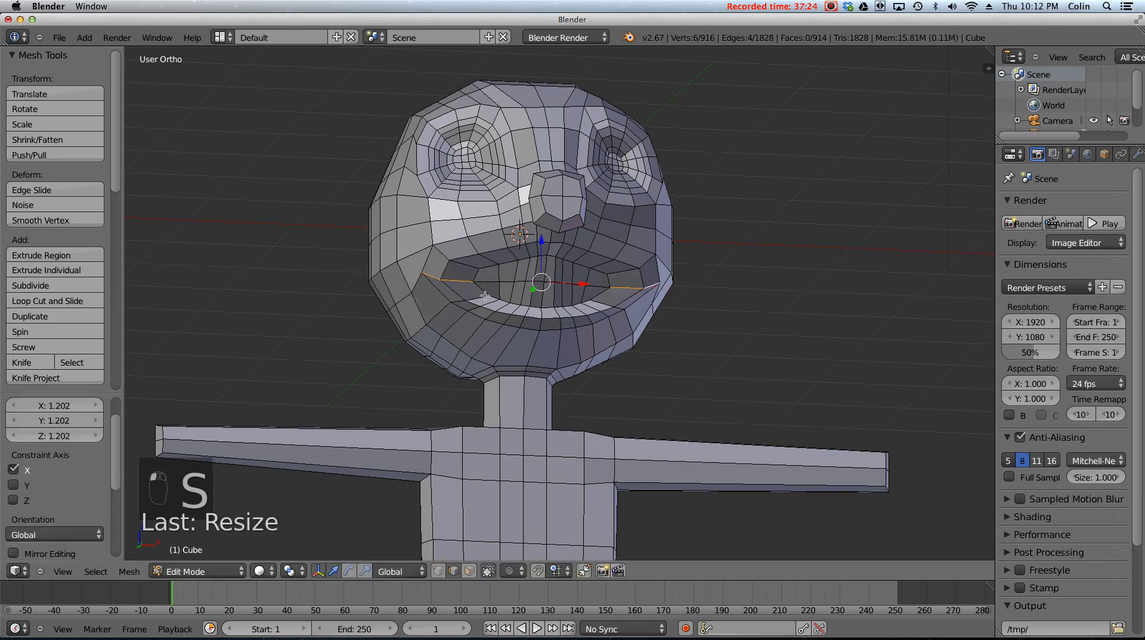
- Select the outermost loop edge at each mouth corner and move both back by about 0.097 along Y
middle_click_drag(485, 296, 562, 302)
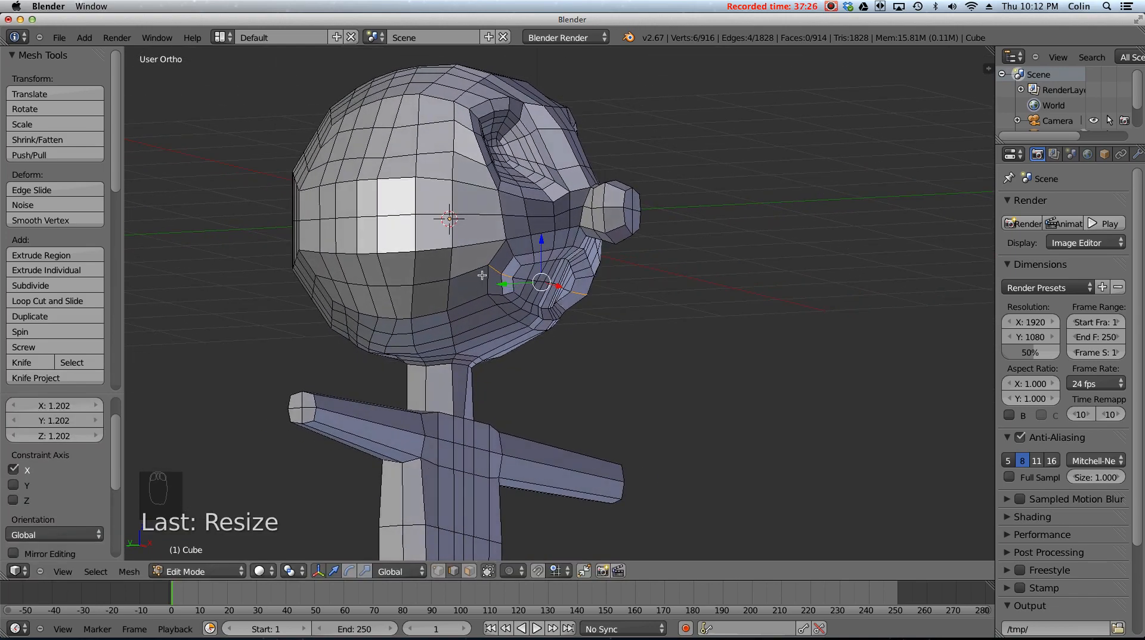
right_click(494, 272)
middle_click_drag(494, 272, 589, 264)
right_click(606, 271, "shift")
left_click_drag(588, 264, 600, 264)
- Switch to vertex selection and lower the two mouth-corner vertices by about 0.053 along Z
left_click(439, 571)
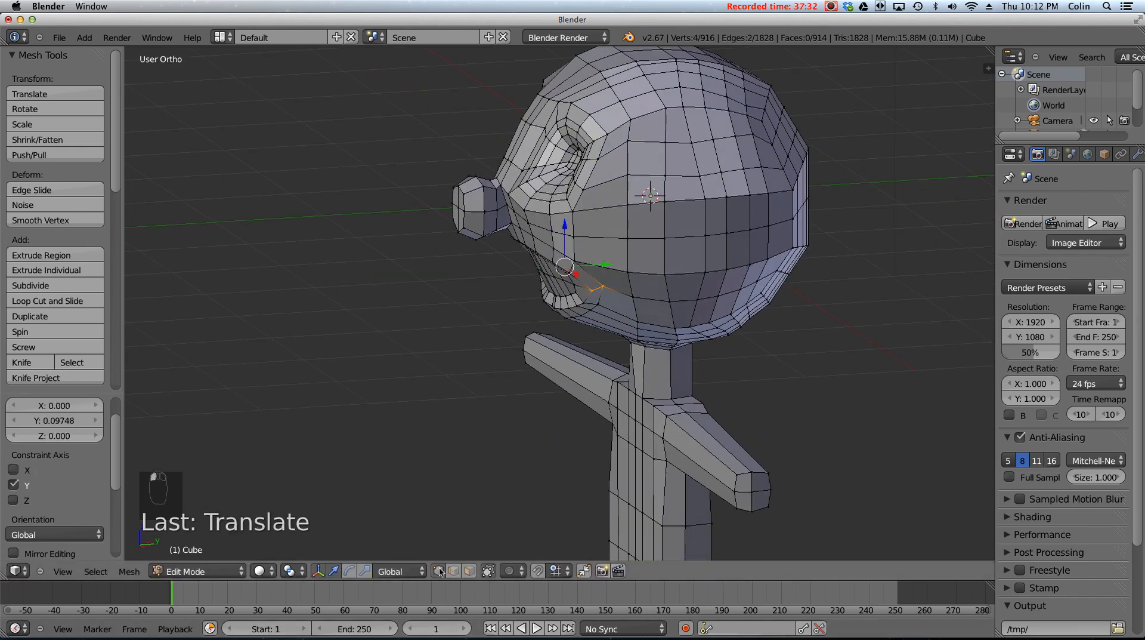
right_click(603, 287)
middle_click_drag(549, 331, 735, 317)
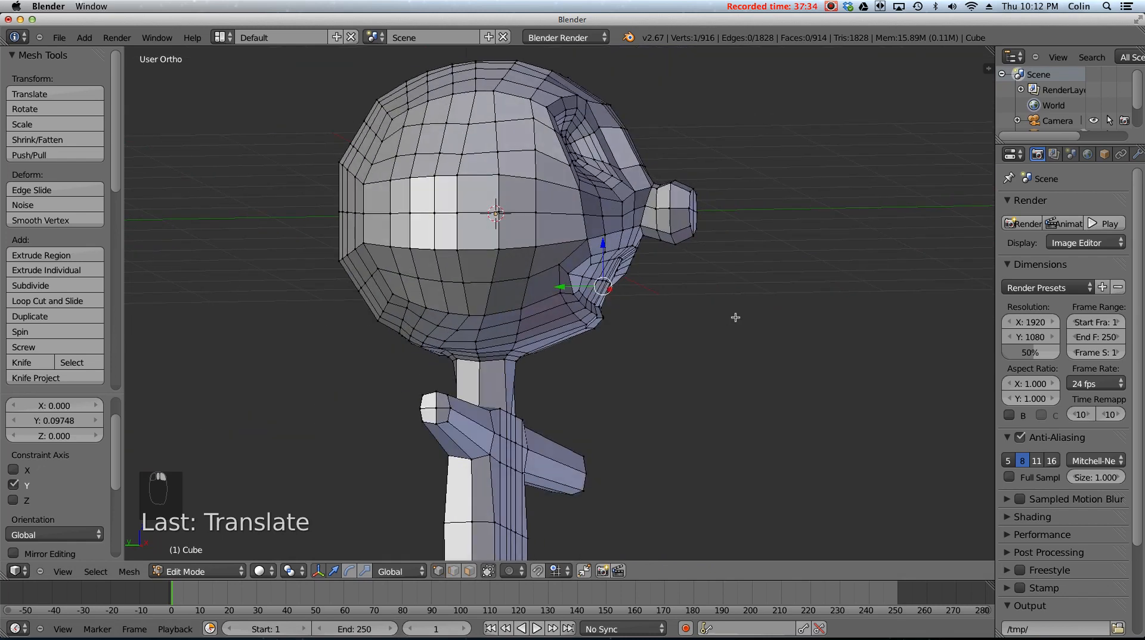
right_click(563, 260, "shift")
left_click_drag(581, 234, 581, 239)
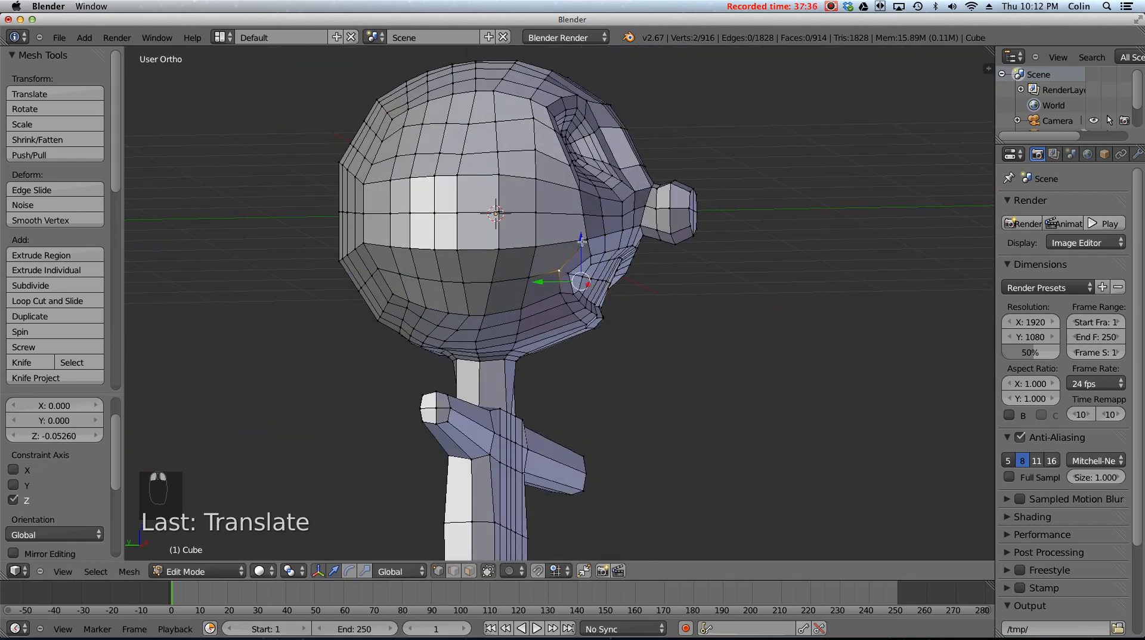
- In side view, fine-tune the mouth-corner vertices along Z and Y, ending with a 0.016 raise along Z, and switch to face selection
key("KP_3")
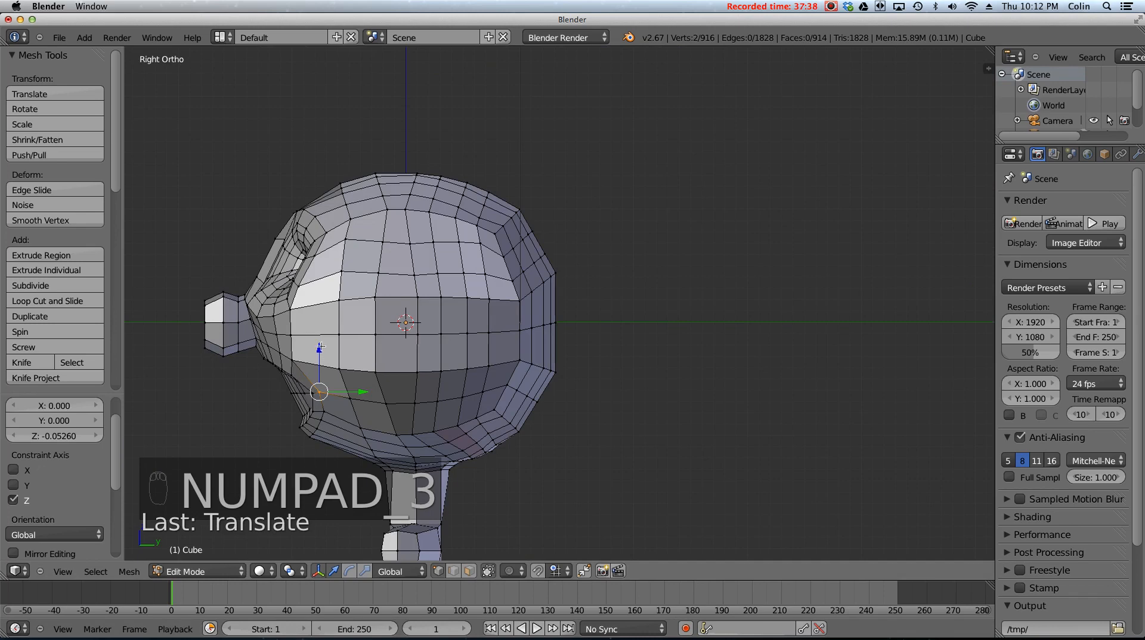
left_click_drag(321, 346, 323, 350)
left_click_drag(359, 397, 368, 398)
left_click_drag(329, 354, 328, 352)
middle_click_drag(329, 352, 435, 417)
left_click(469, 572)
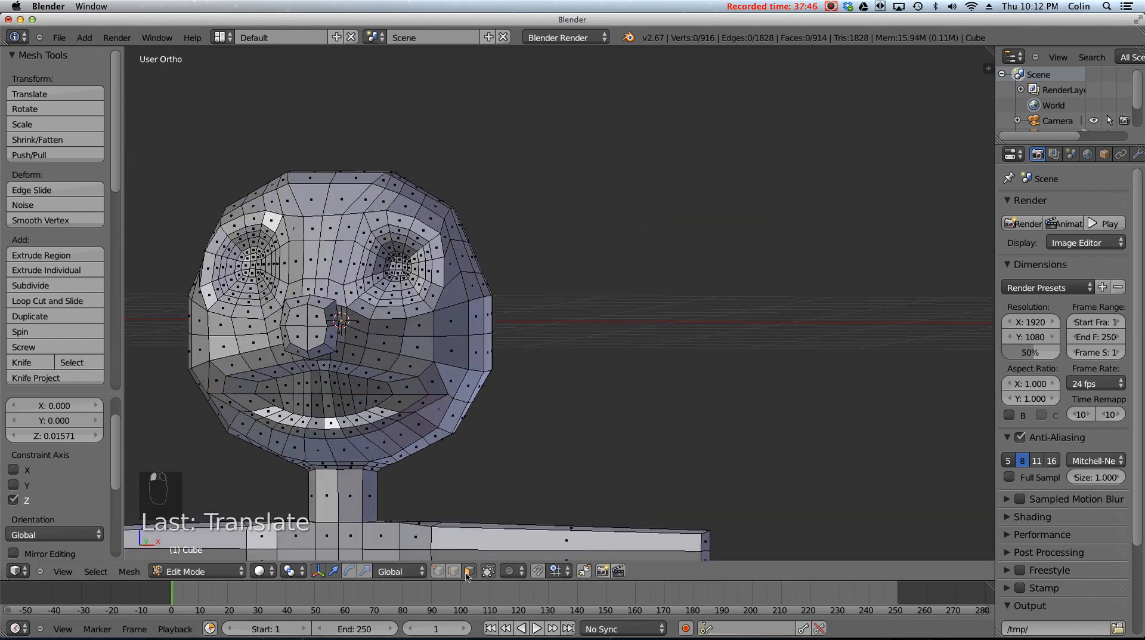
- Select the upper row of faces inside the mouth, from one corner to the other
right_click(270, 388)
right_click(306, 389, "shift")
right_click(345, 388, "shift")
right_click(379, 389, "shift")
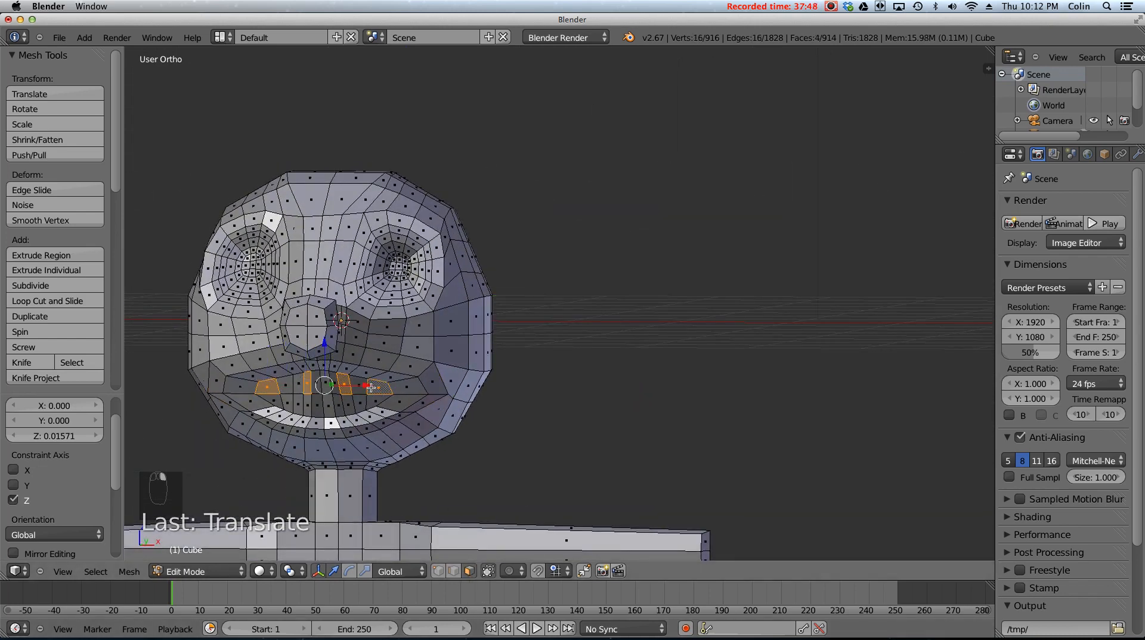
right_click(361, 390, "shift")
right_click(334, 386, "shift")
right_click(326, 386, "shift")
right_click(316, 385, "shift")
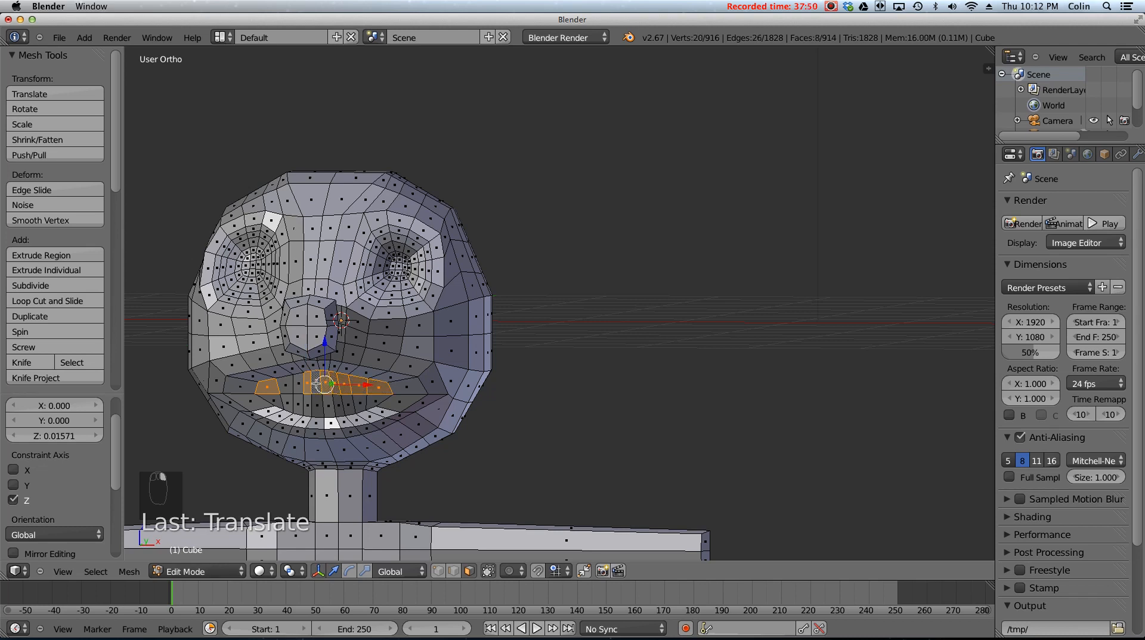
right_click(295, 384, "shift")
right_click(286, 386, "shift")
- Add the lower row of inner mouth faces to the selection, completing the whole mouth opening
right_click(274, 400, "shift")
right_click(287, 402, "shift")
right_click(315, 405, "shift")
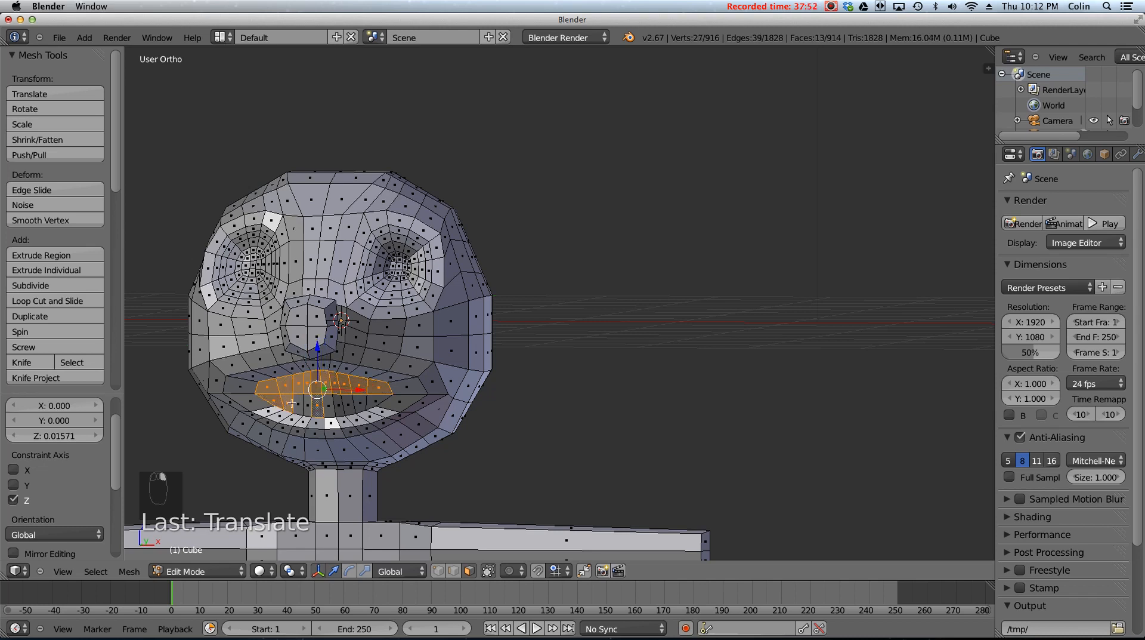
right_click(301, 402, "shift")
right_click(314, 407, "shift")
right_click(330, 408, "shift")
right_click(341, 406, "shift")
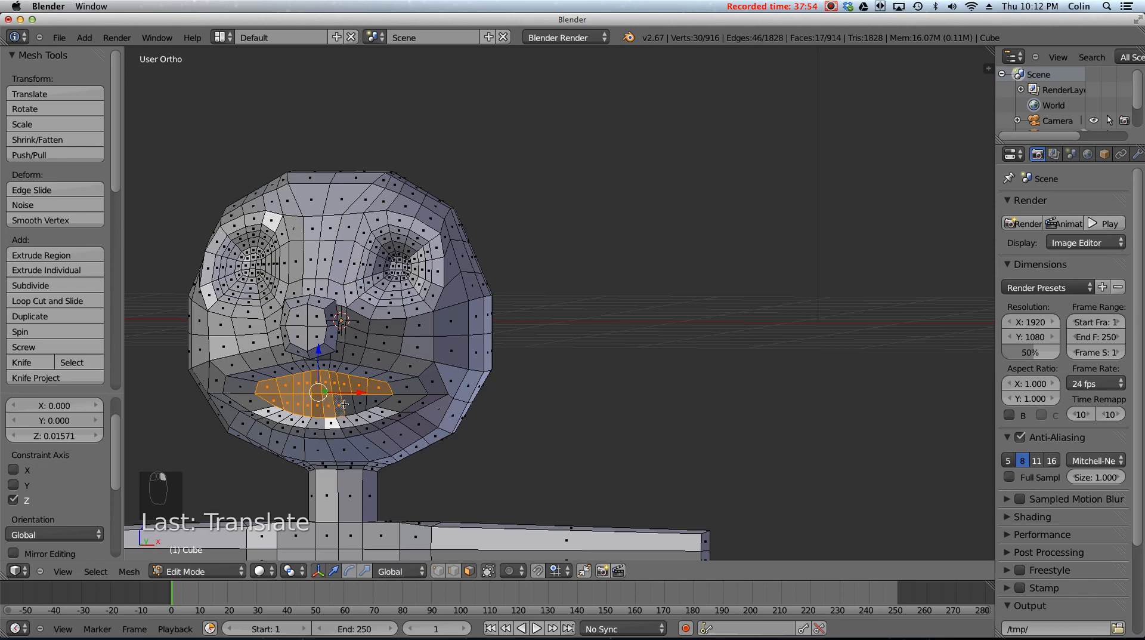
right_click(354, 404, "shift")
right_click(366, 404, "shift")
right_click(379, 399, "shift")
- Extrude the selected mouth faces in place and scale them down to about 0.767
middle_click_drag(379, 399, 336, 407)
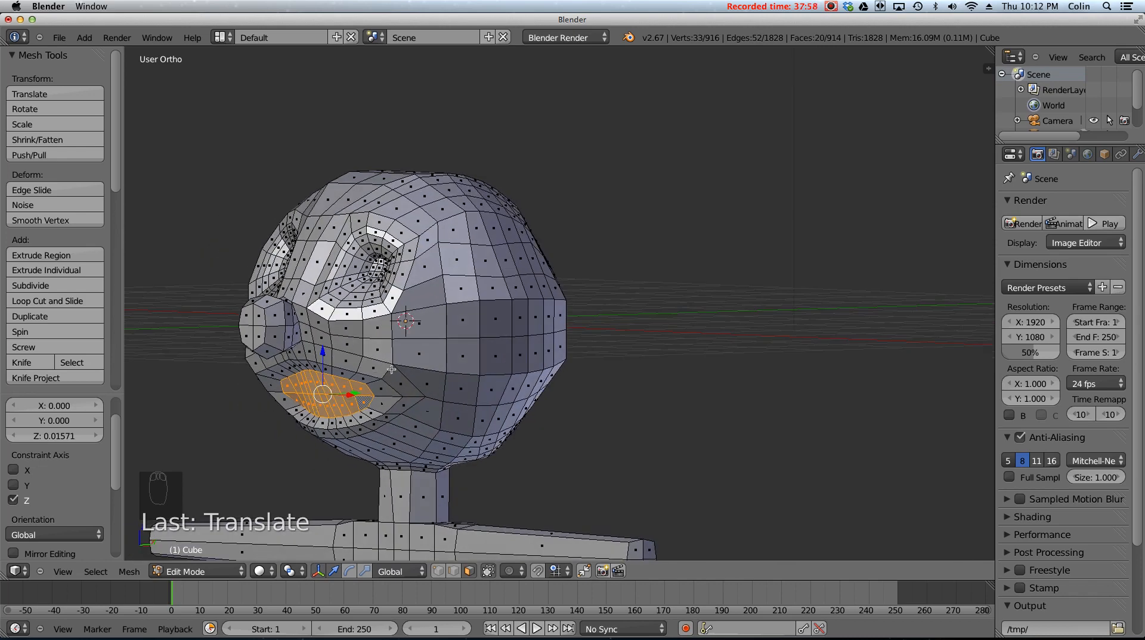
key("e")
left_click(421, 311)
key("s")
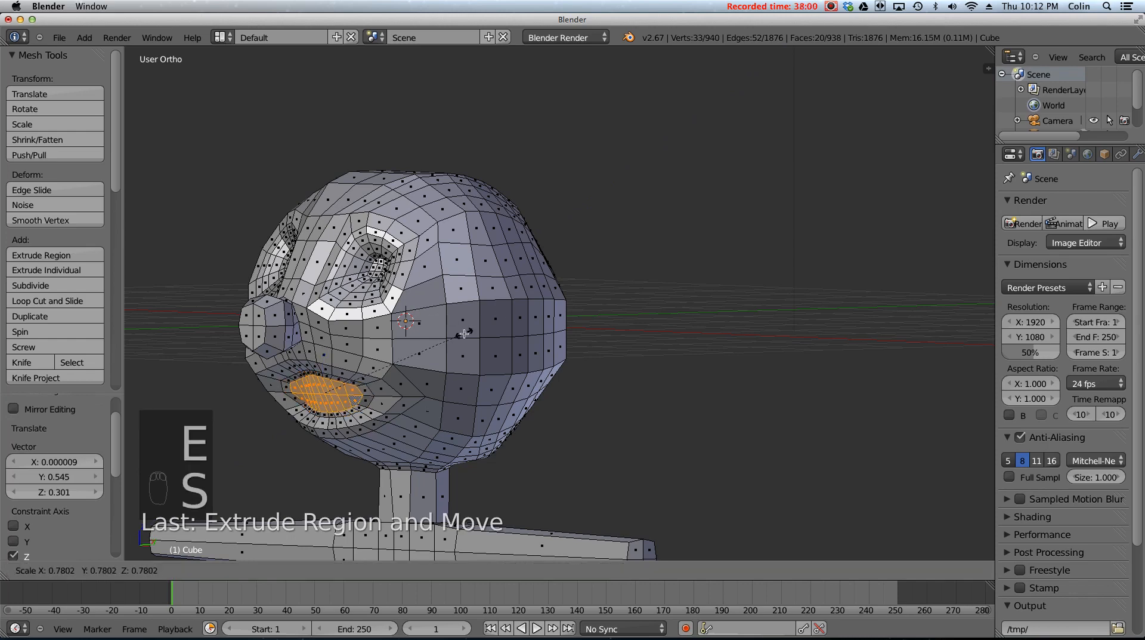
left_click(463, 334)
- Push the inner mouth faces back about 0.104 along Y and scale them up by about 1.051
middle_click_drag(376, 398, 364, 407)
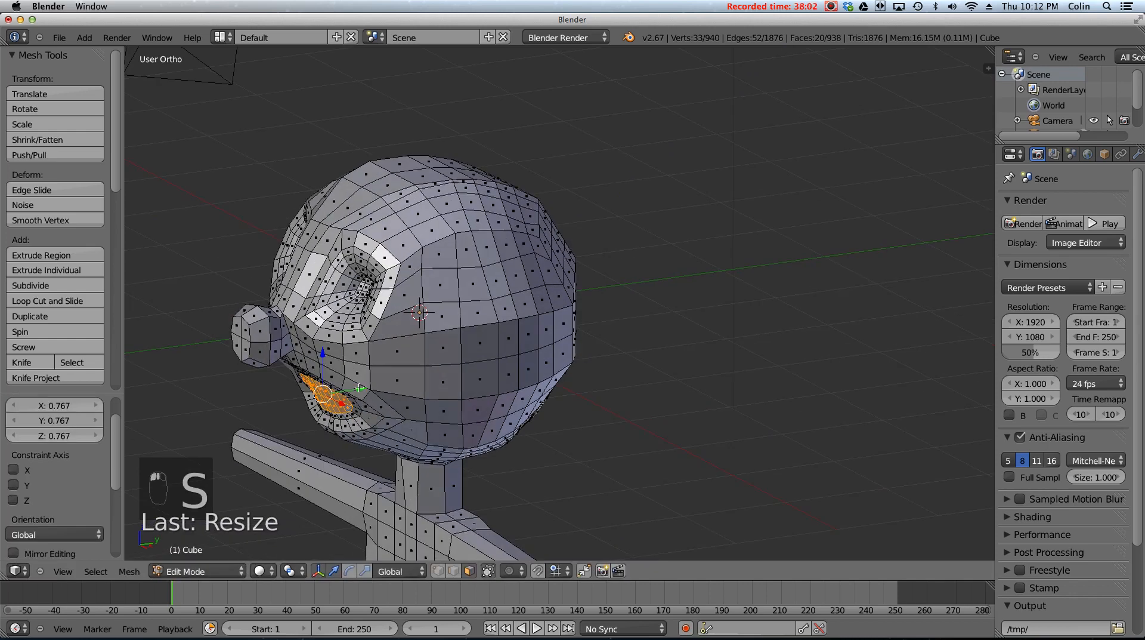
left_click_drag(358, 389, 368, 386)
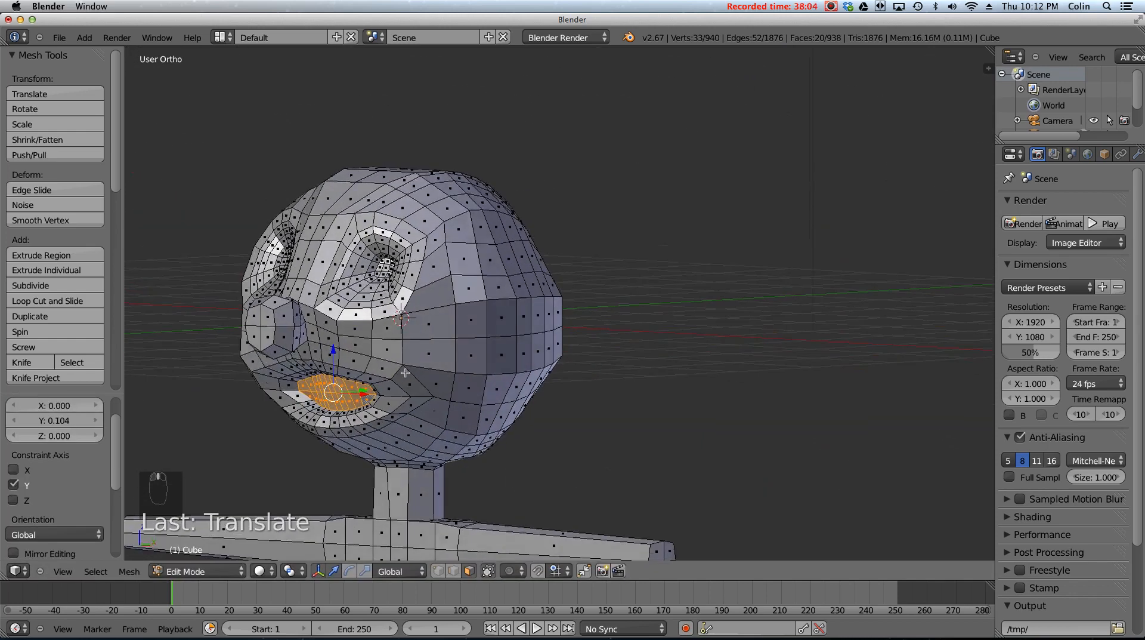
middle_click_drag(368, 386, 574, 366)
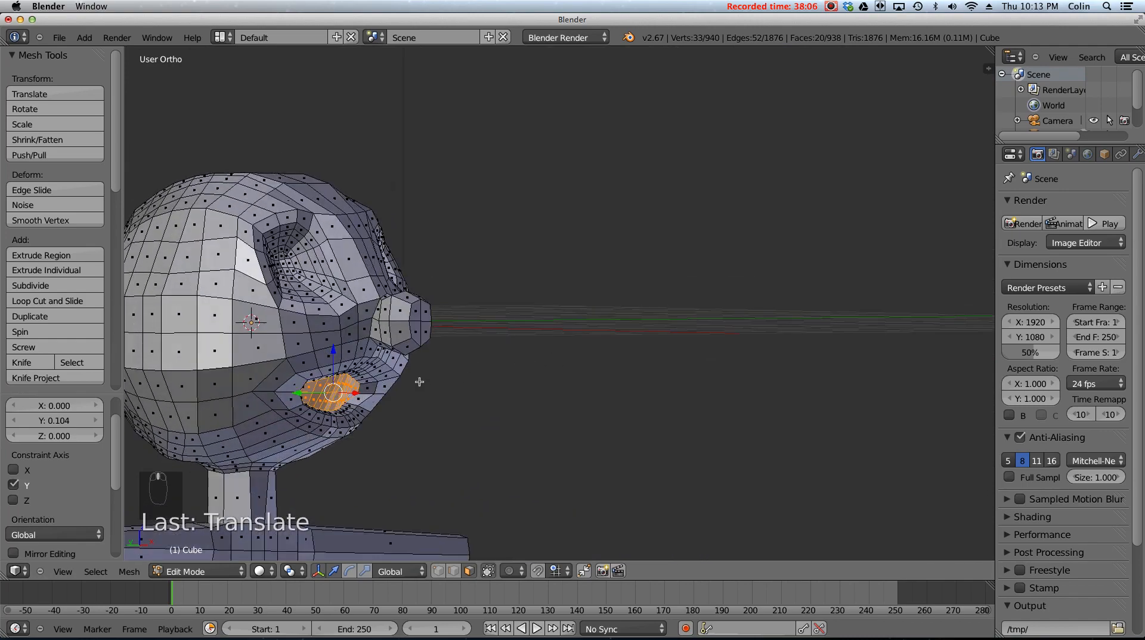
middle_click_drag(390, 385, 360, 391)
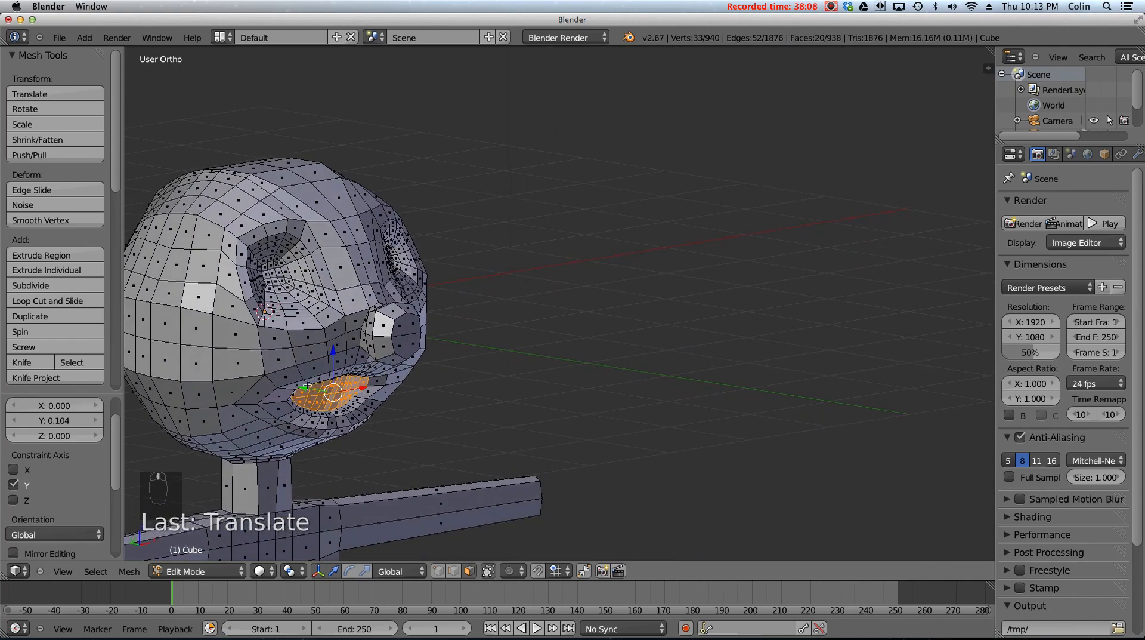
key("s")
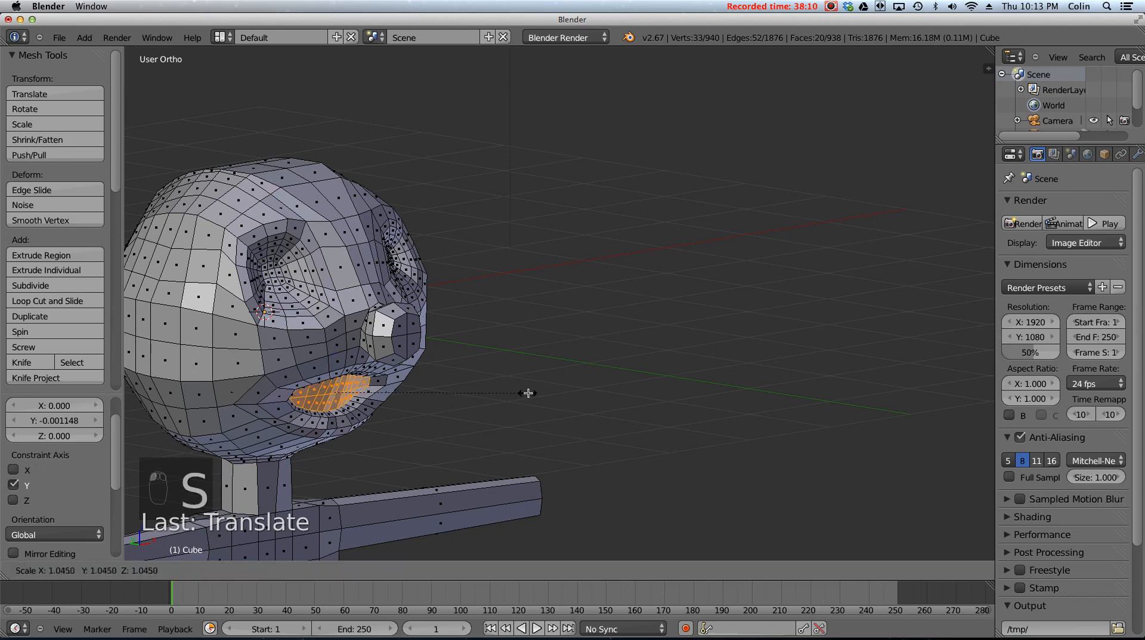
left_click(529, 394)
- Extrude the inner mouth faces again, moving them back about 0.062 along Y and scaling them by about 1.268
middle_click_drag(370, 401, 387, 389)
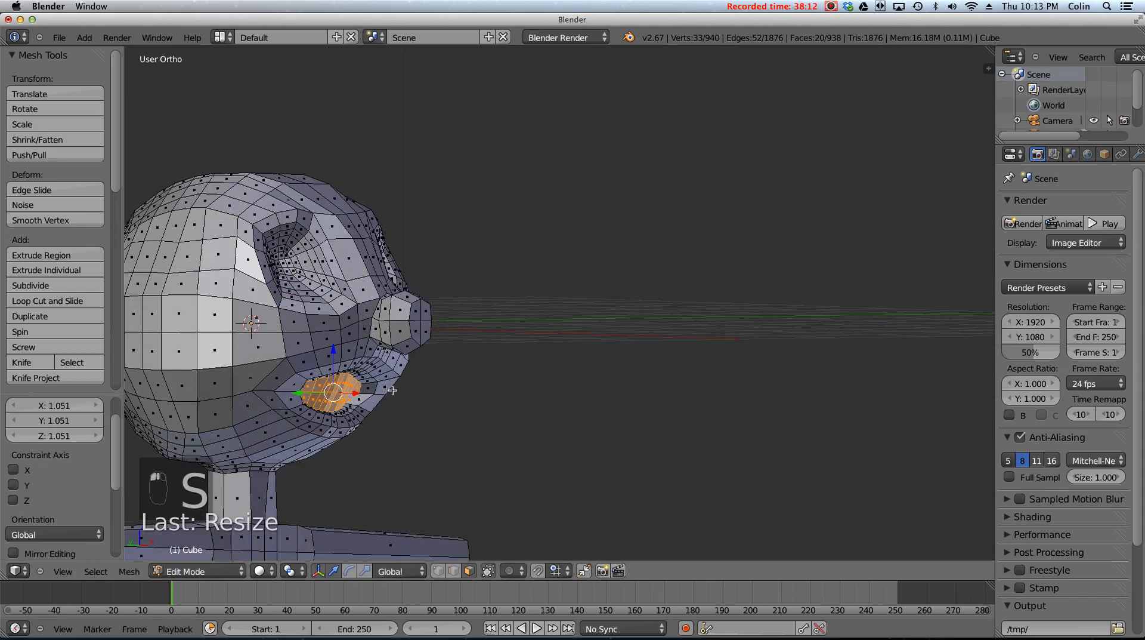
key("e")
left_click(405, 383)
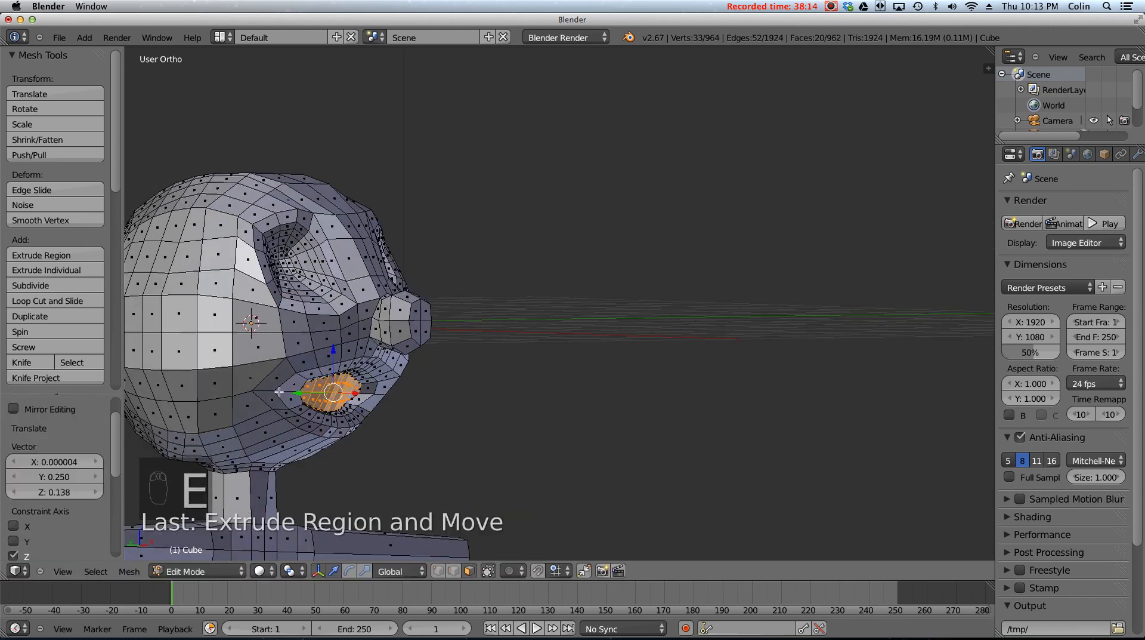
key("g")
key("y")
left_click(307, 393)
key("s")
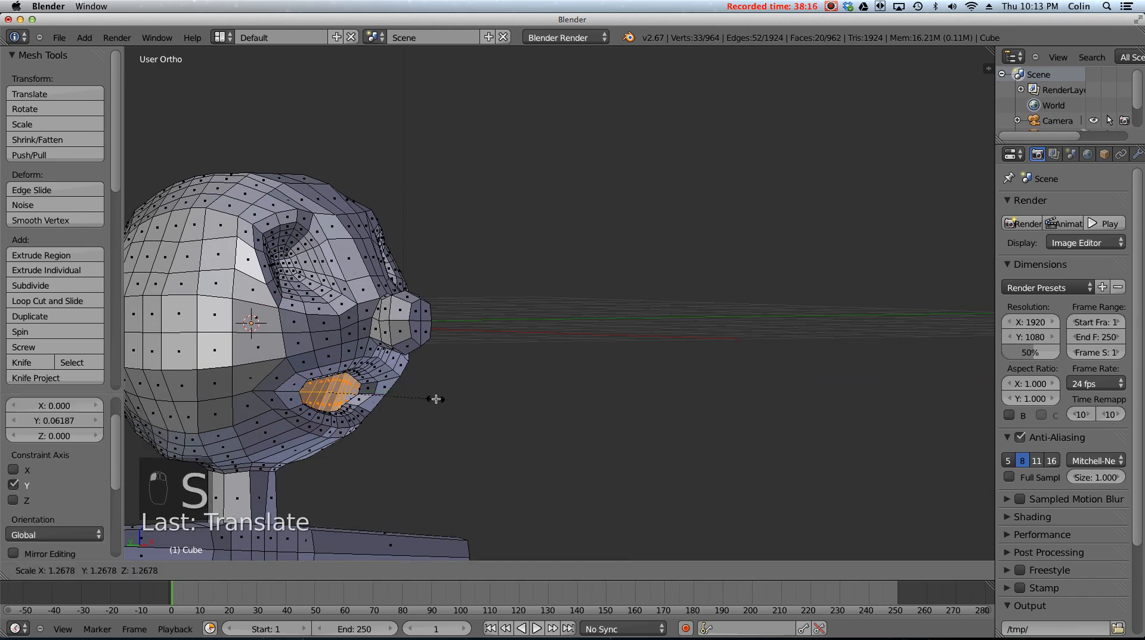
left_click(436, 399)
- Using wireframe in right side view, adjust the depth of the inner mouth faces along Y so they sit slightly farther back
mouse_move(351, 406)
middle_mouse_down()
mouse_move(392, 405)
mouse_move(370, 411)
middle_mouse_up()
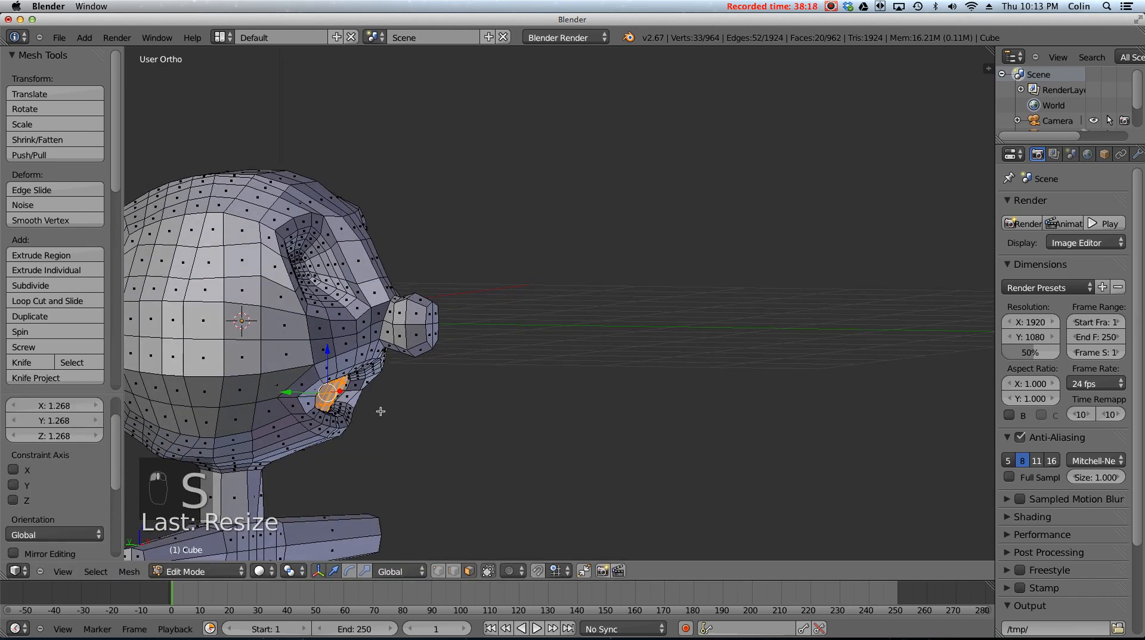
key("KP_3")
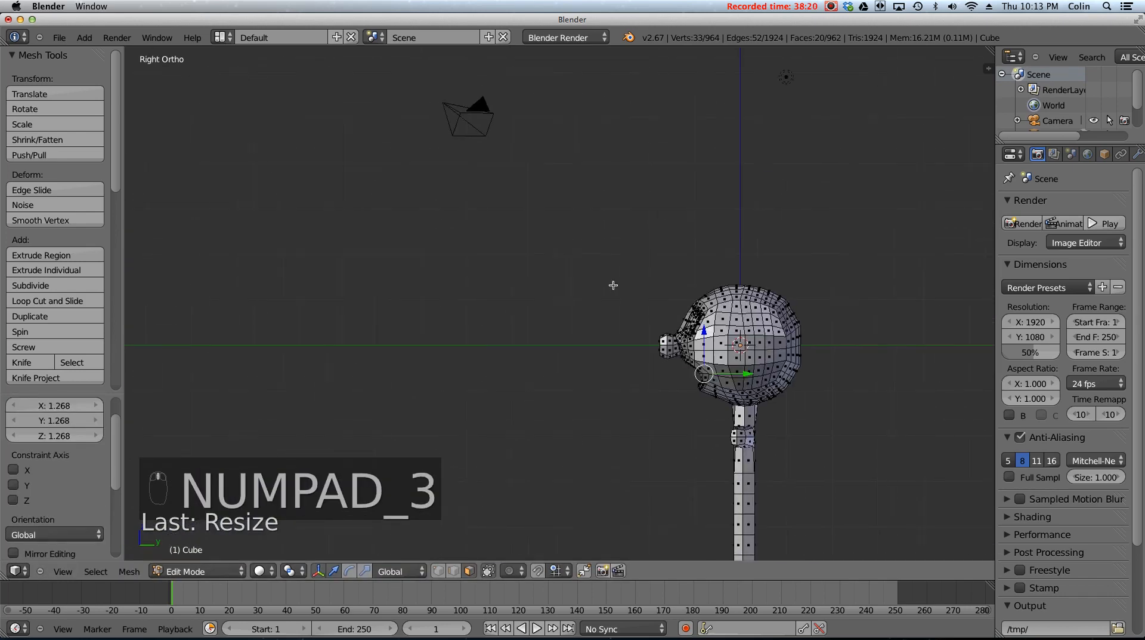
middle_click_drag(613, 285, 401, 285, "shift")
scroll(530, 283, "up", 5)
middle_click_drag(500, 382, 557, 221, "shift")
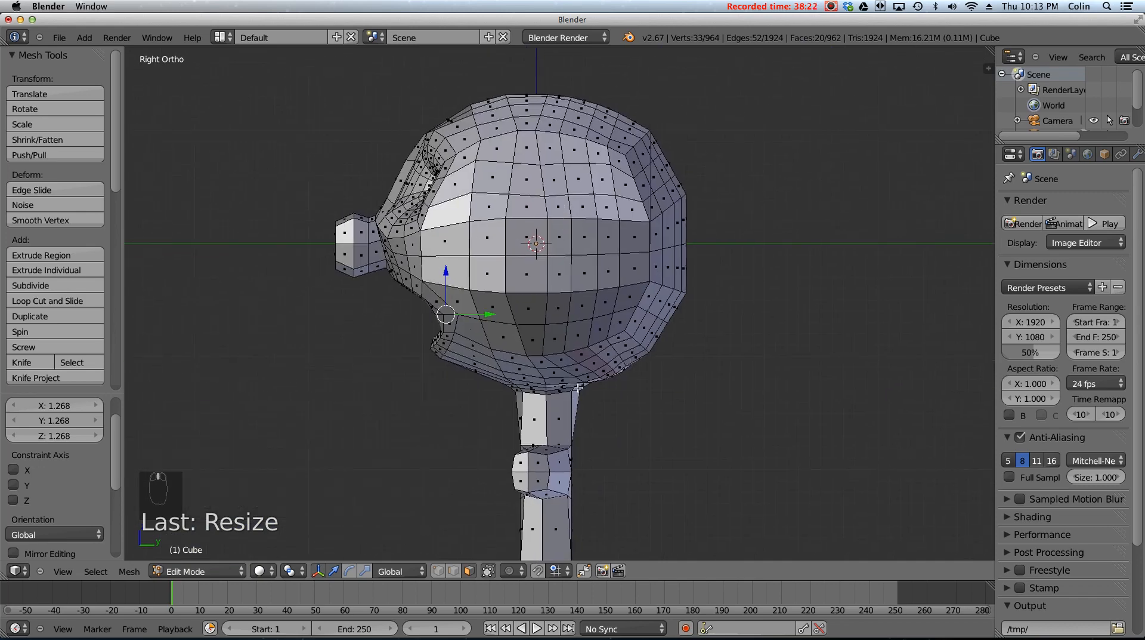
scroll(481, 327, "up", 2)
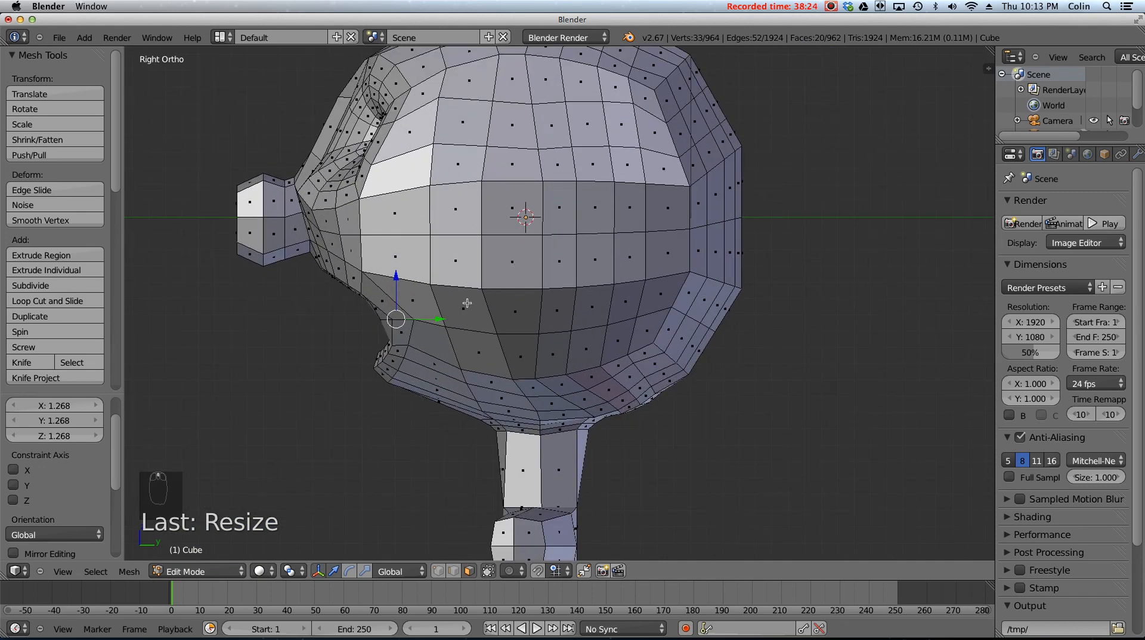
key("z")
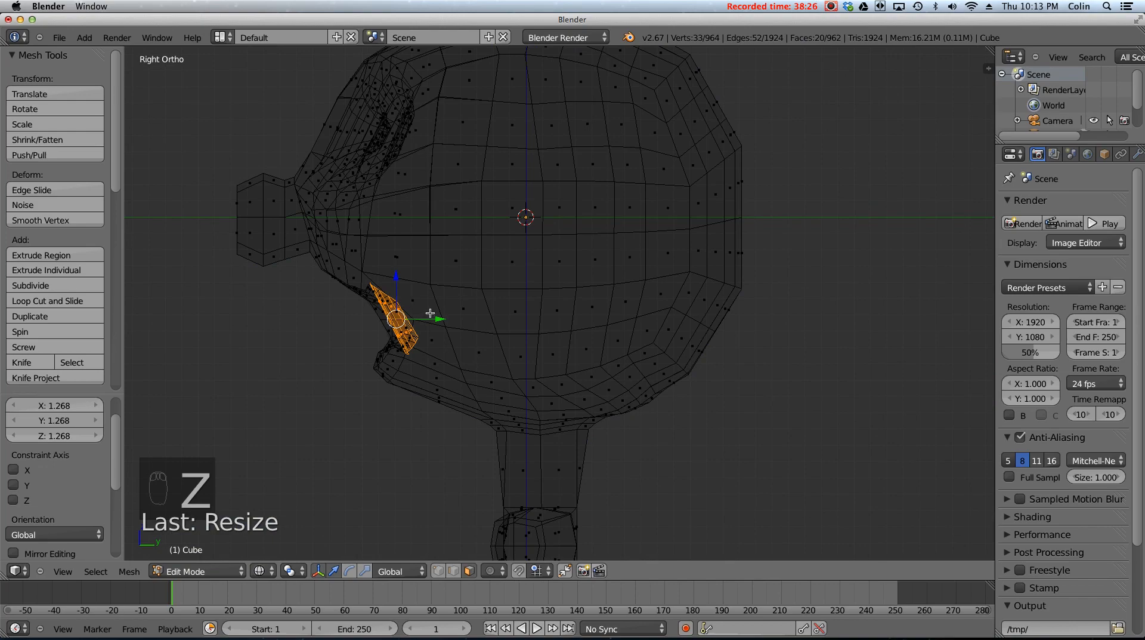
left_click_drag(430, 314, 606, 317)
mouse_move(407, 342)
middle_mouse_down()
mouse_move(576, 346)
mouse_move(587, 361)
mouse_move(507, 344)
mouse_move(609, 320)
middle_mouse_up()
key("z")
left_click_drag(621, 320, 451, 326)
- Enlarge the inner mouth faces by about 1.102, and by a further 1.316 in wireframe side view
middle_click_drag(450, 326, 562, 323)
key("s")
left_click(588, 328)
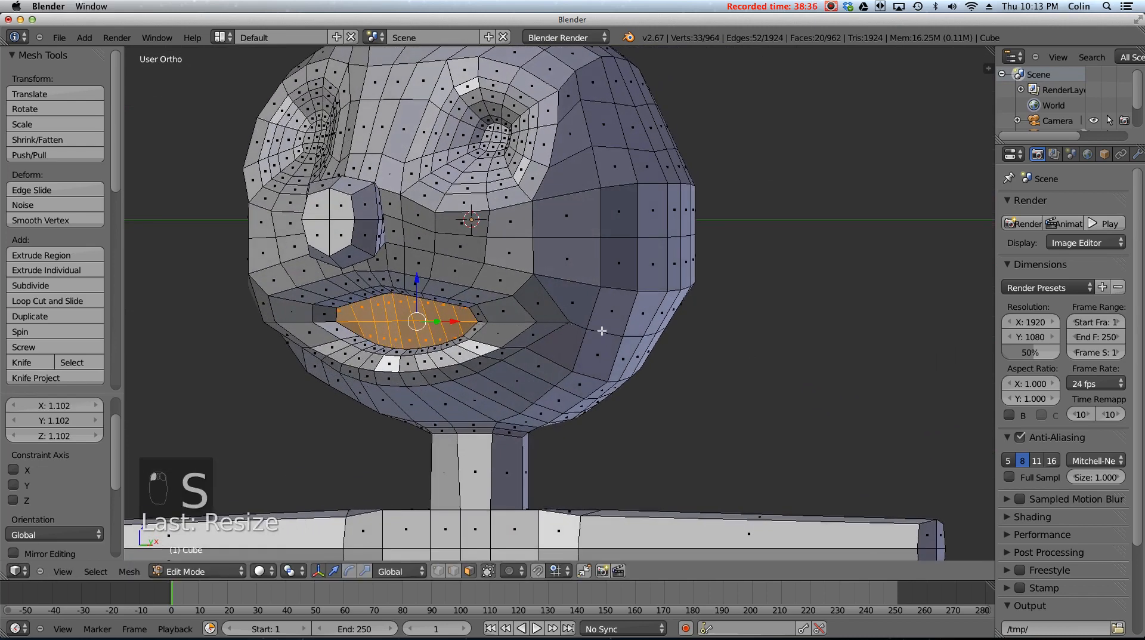
key("KP_3")
key("z")
scroll(319, 255, "up", 6)
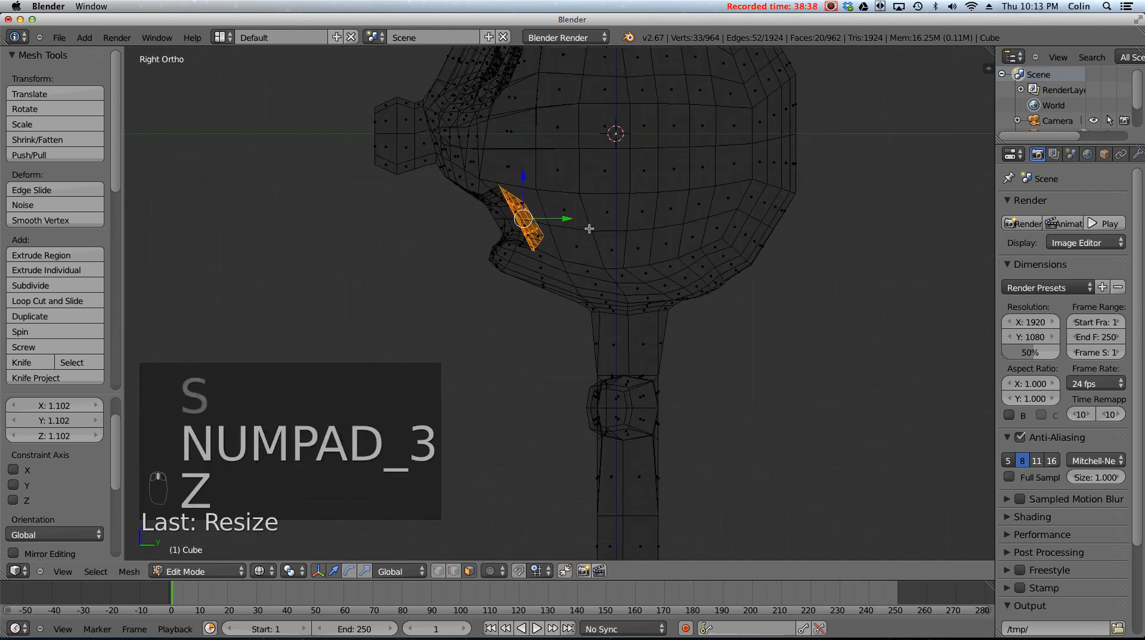
scroll(599, 209, "up", 2)
middle_click_drag(603, 178, 593, 281, "shift")
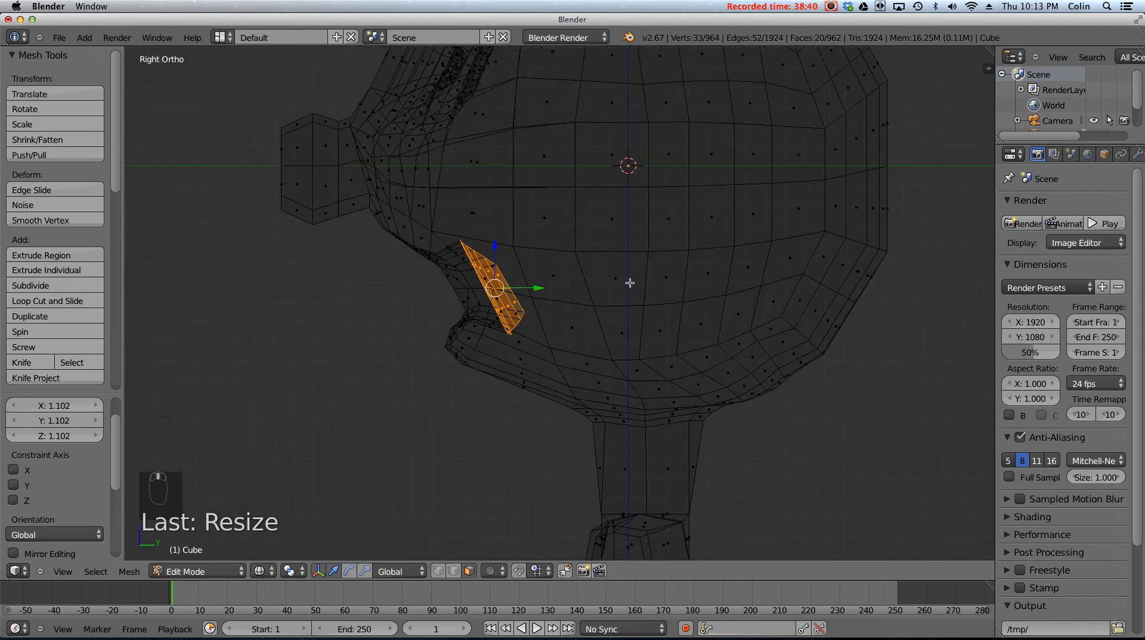
key("s")
left_click(672, 313)
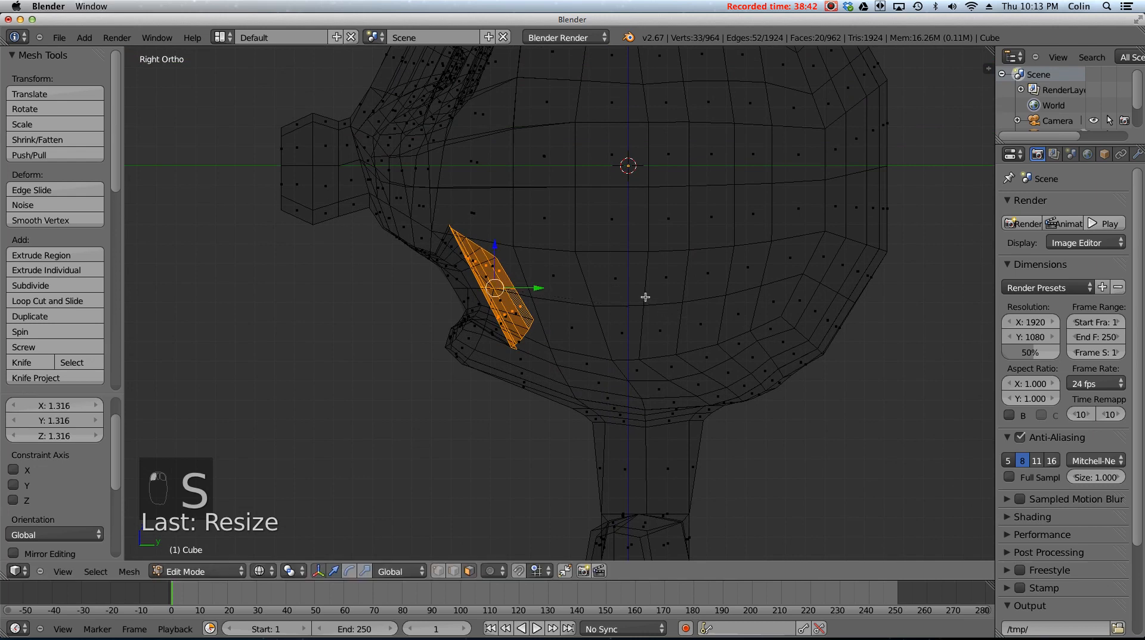
- Extrude the inner mouth faces about 1.243 back along Y into the head and rotate them about 27.05° to stand upright
key("e")
left_click(560, 267)
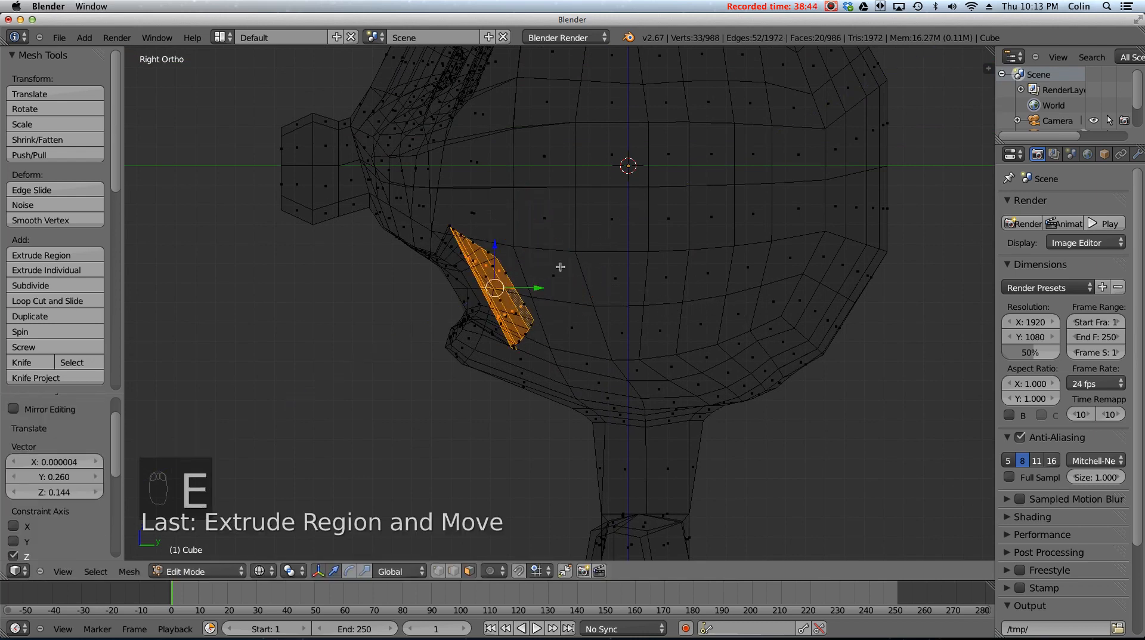
left_click_drag(534, 288, 739, 316)
left_click(757, 303)
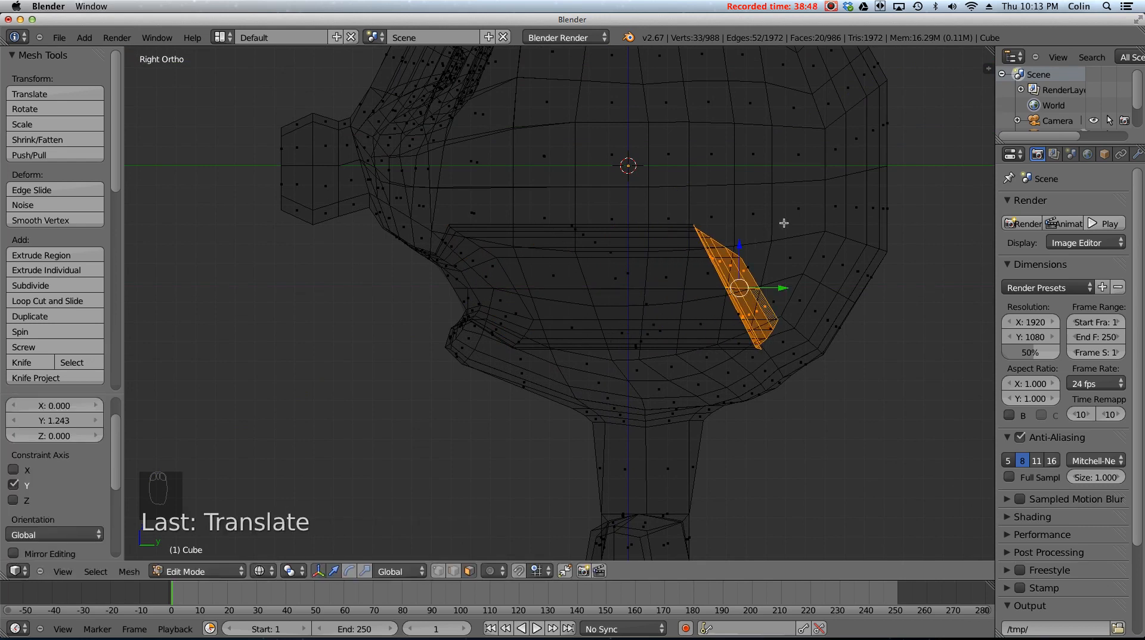
key("r")
left_click(827, 245)
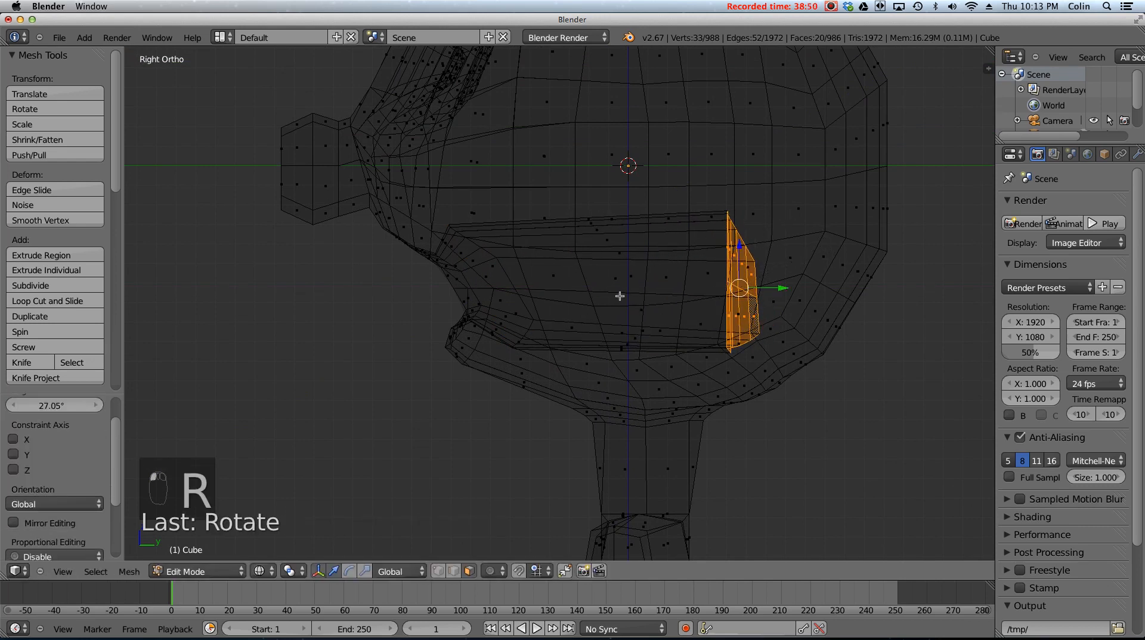
- Add two loop cuts around the mouth cavity with a slide factor of about -0.344 and scale them by about 1.271
key("ctrl+r")
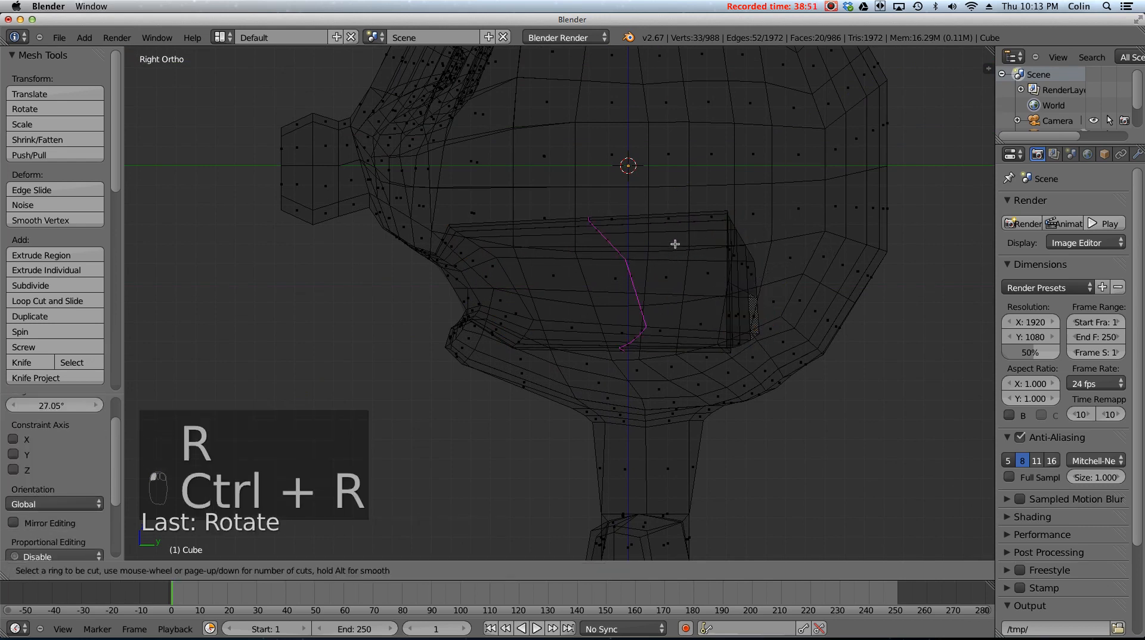
scroll(597, 238, "up", 1)
left_click(596, 238)
left_click(624, 242)
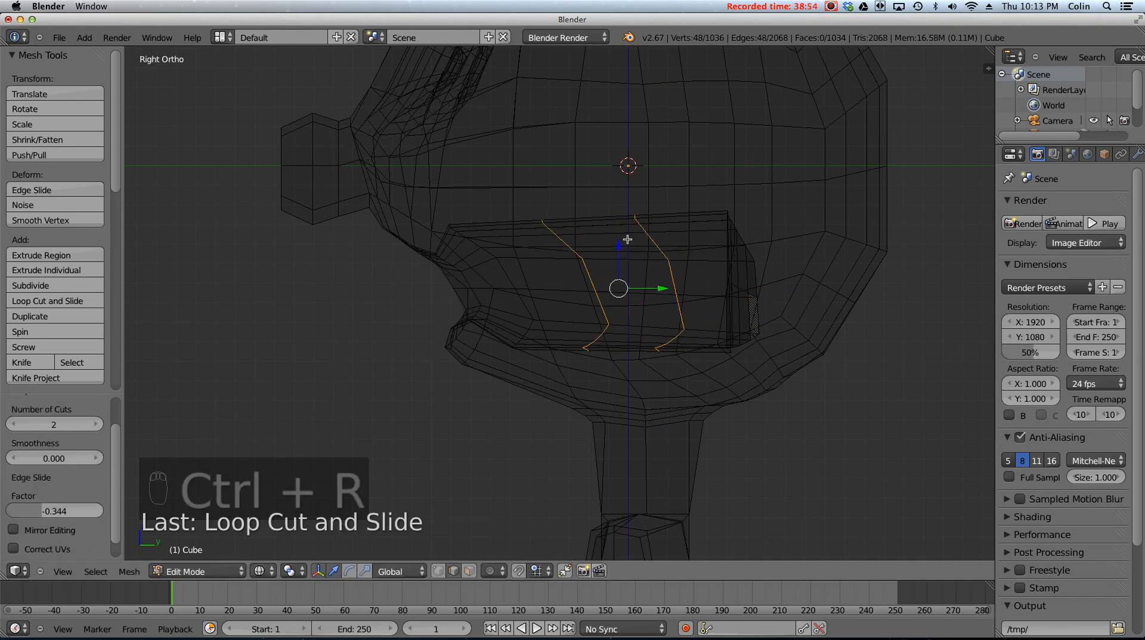
key("s")
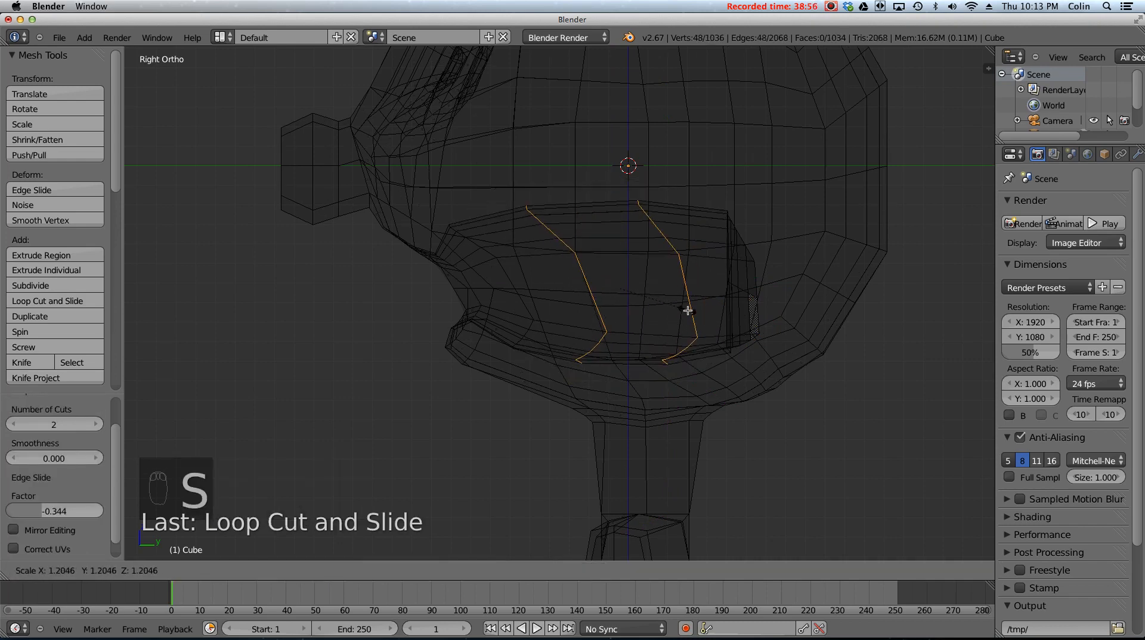
left_click(687, 310)
- In front view, scale the two cavity loops along X by about 0.731 and again by about 1.071, and restore solid shading
middle_click_drag(687, 310, 648, 312)
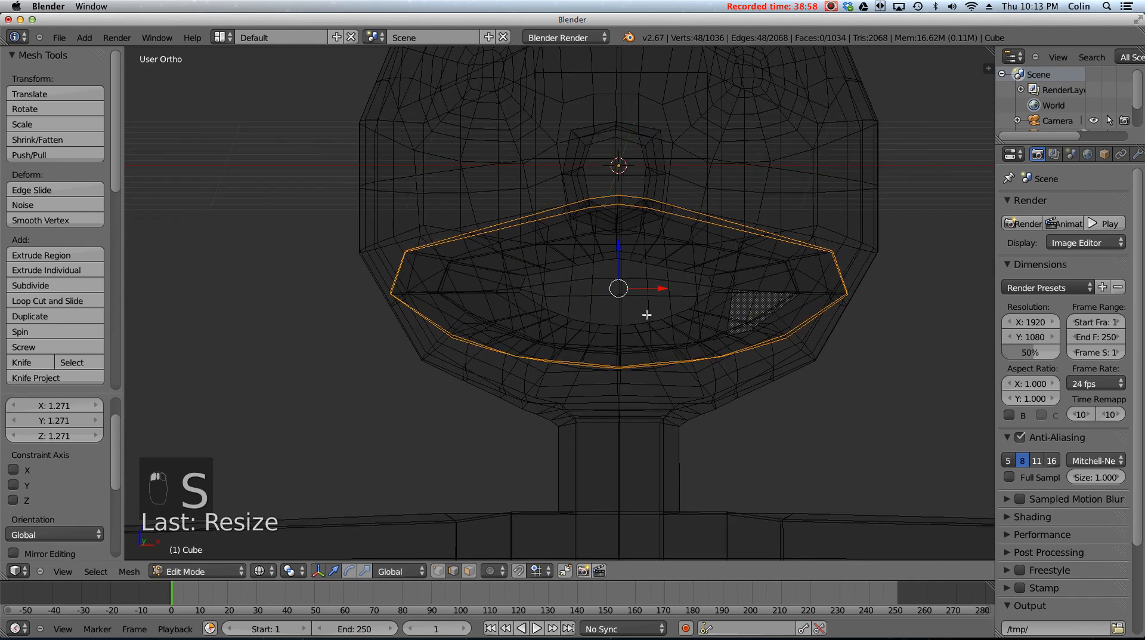
key("KP_1")
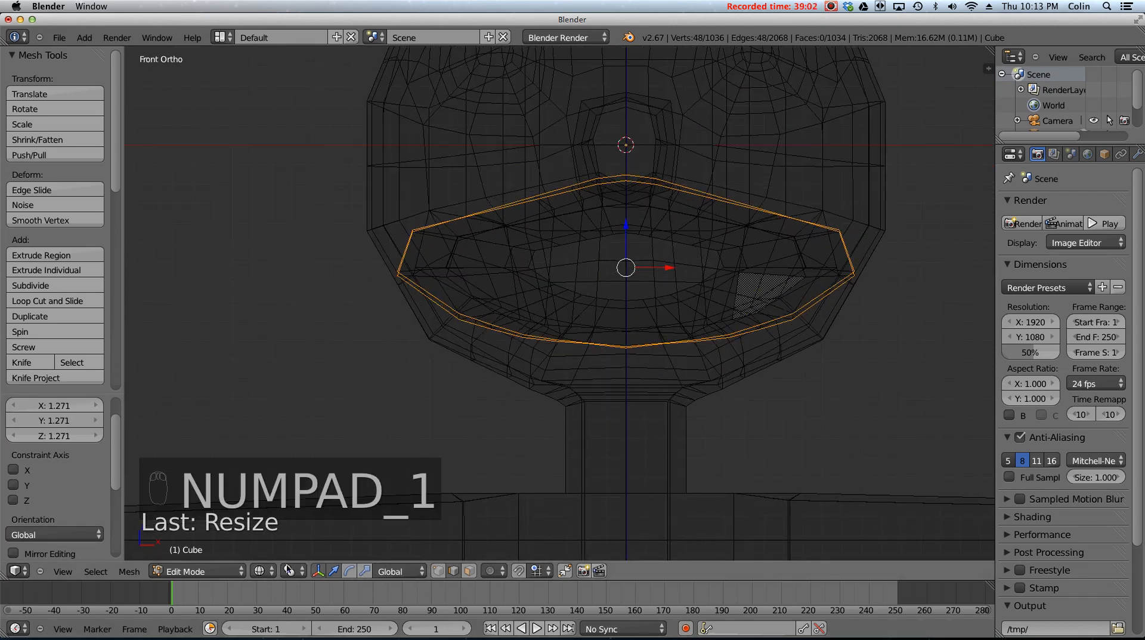
left_click(366, 571)
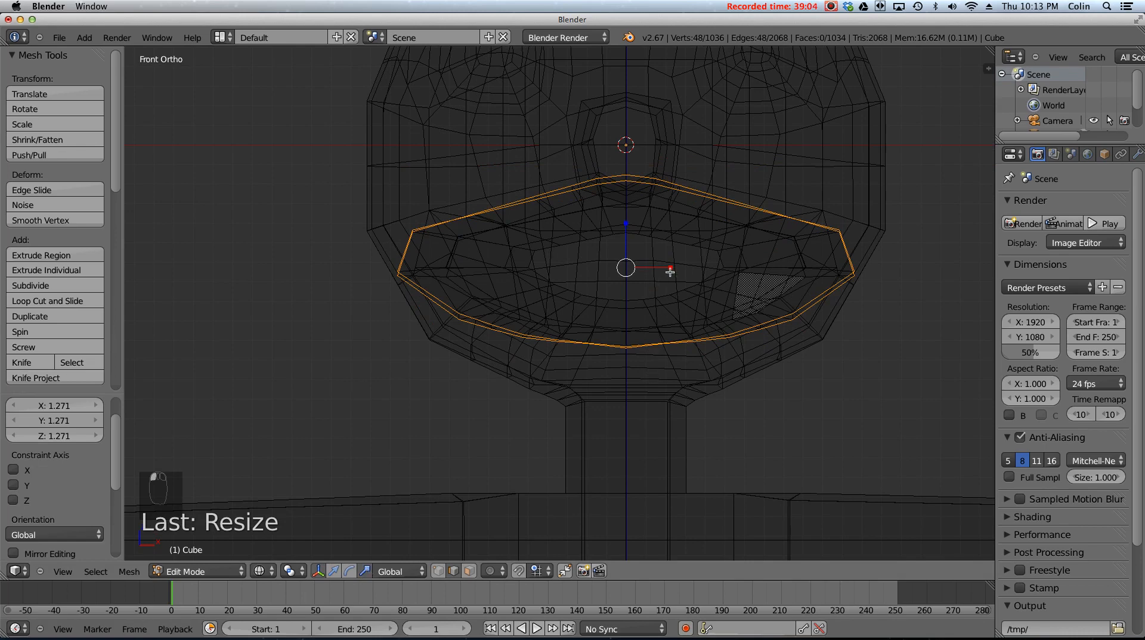
mouse_move(669, 272)
left_mouse_down()
mouse_move(644, 266)
mouse_move(658, 270)
left_mouse_up()
middle_click_drag(658, 270, 704, 285)
key("KP_1")
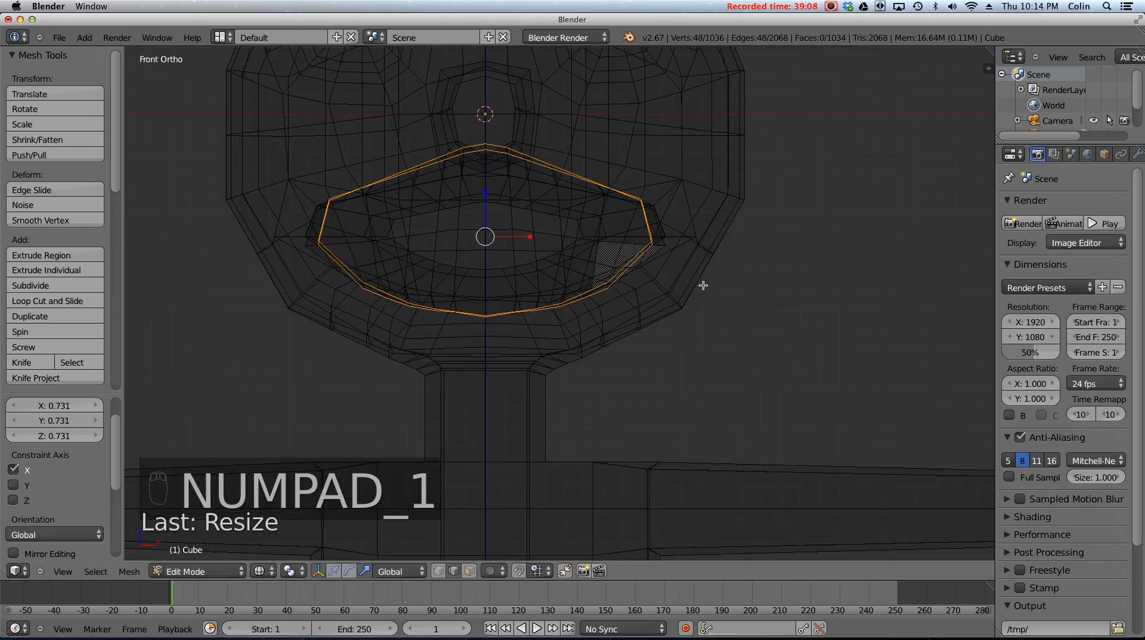
left_click_drag(535, 238, 539, 239)
key("z")
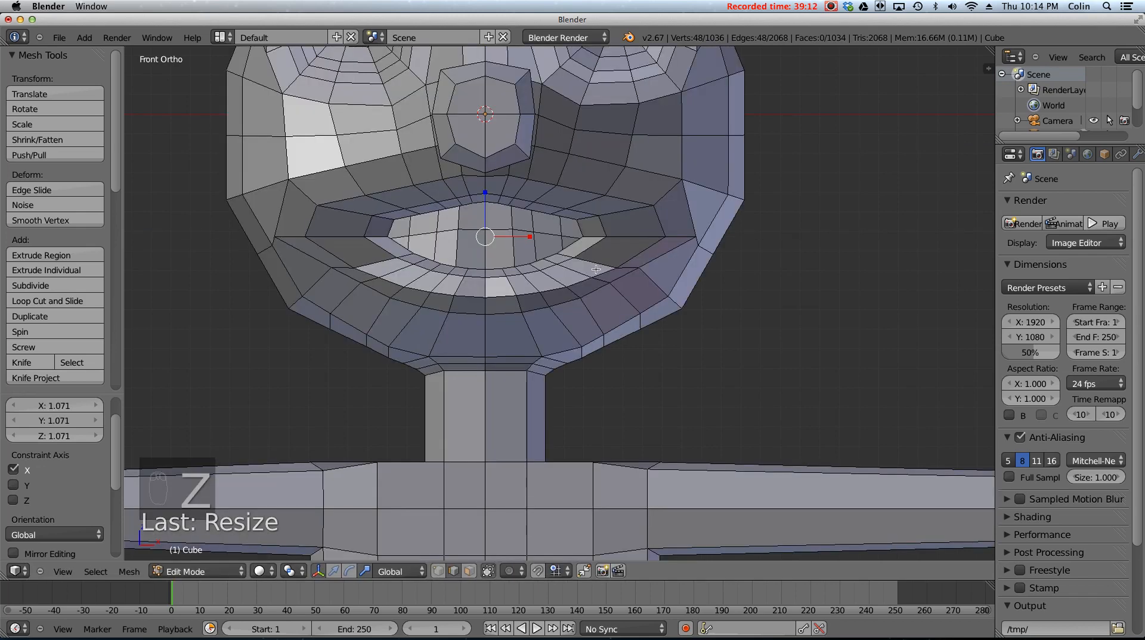
- Return to object mode and view the whole character from different angles
middle_click_drag(651, 225, 601, 241)
key("Tab")
scroll(662, 251, "down", 4)
scroll(671, 246, "down", 2)
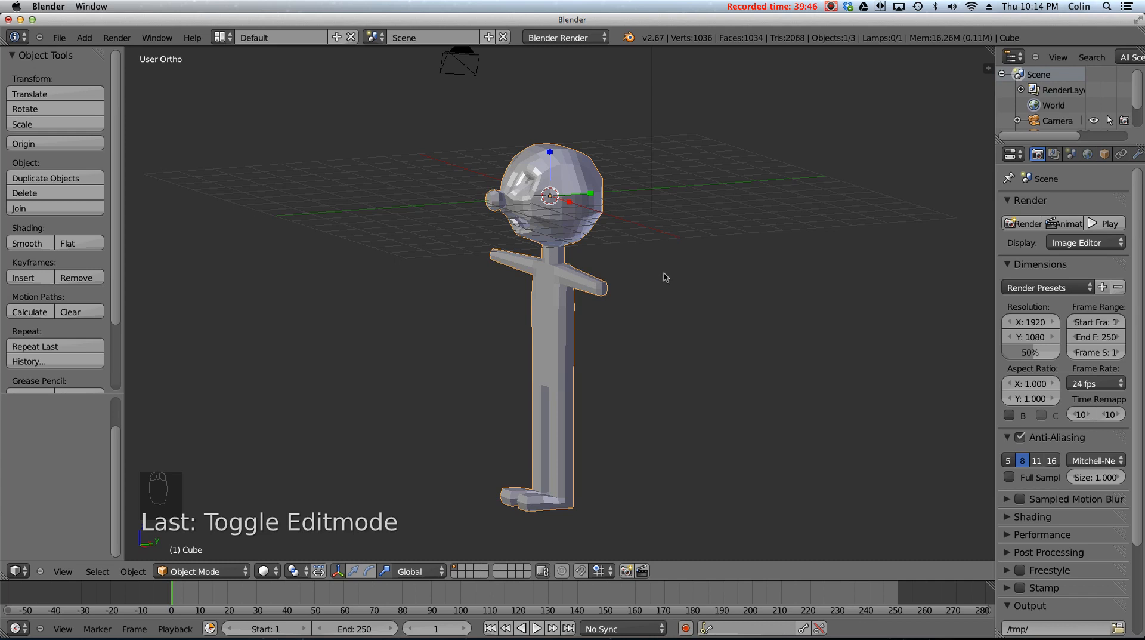
middle_click_drag(666, 277, 765, 292)
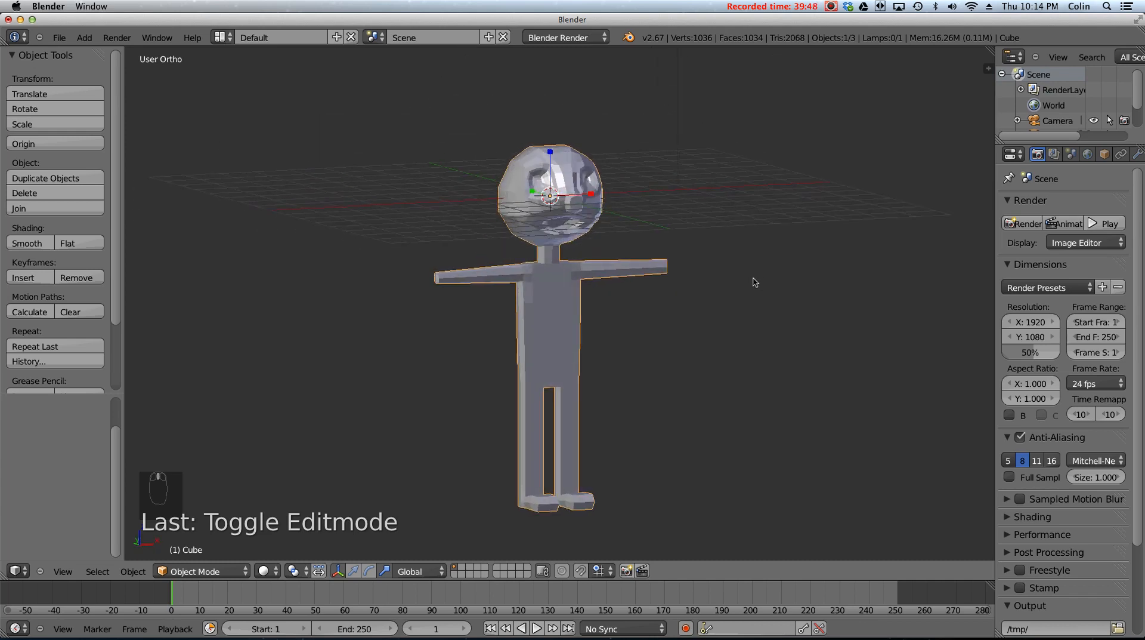